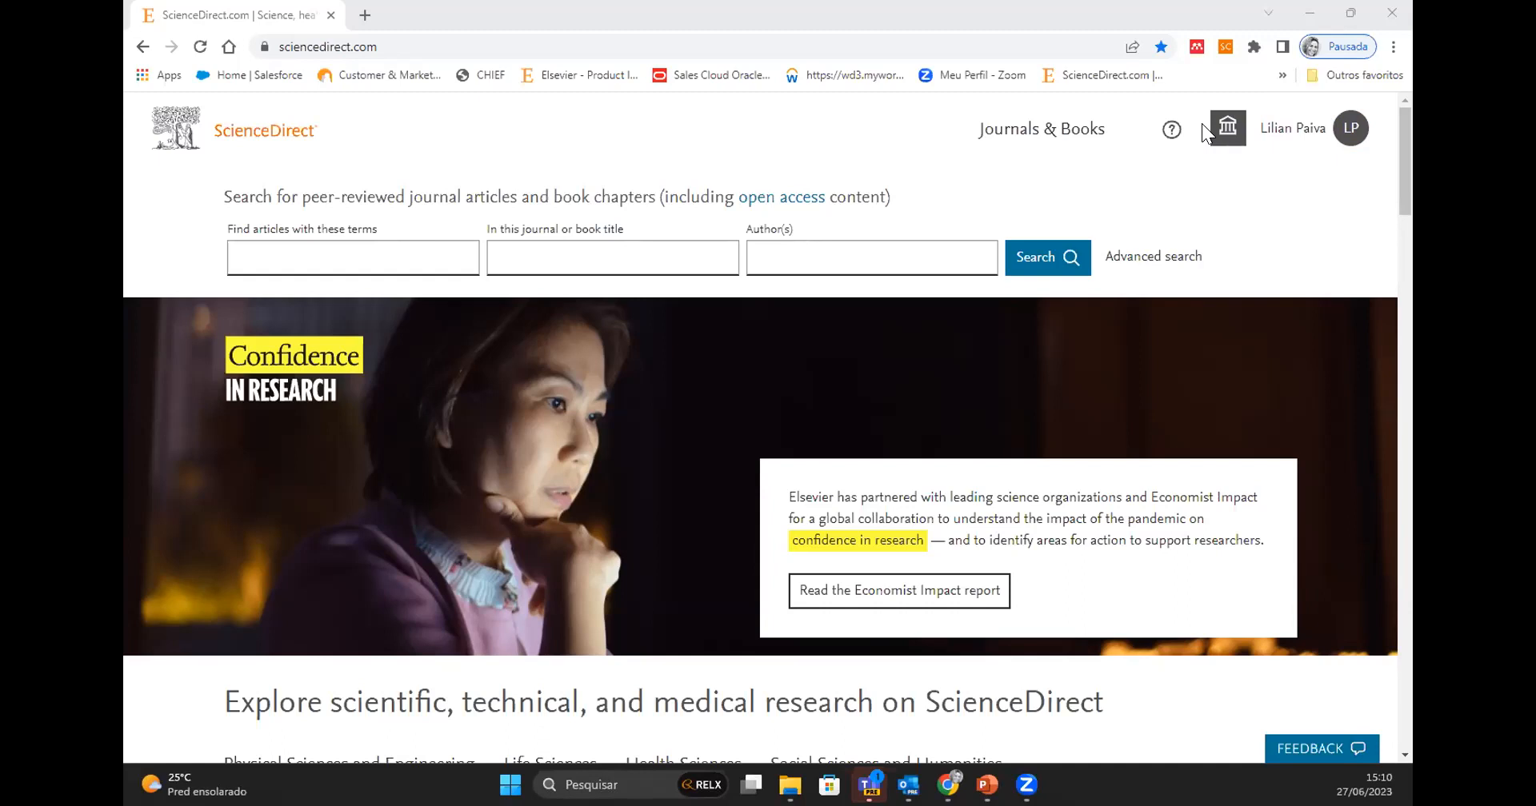
# - Examine the home page's search fields for article terms, journal or book title, and authors
pyautogui.click(1290, 134)
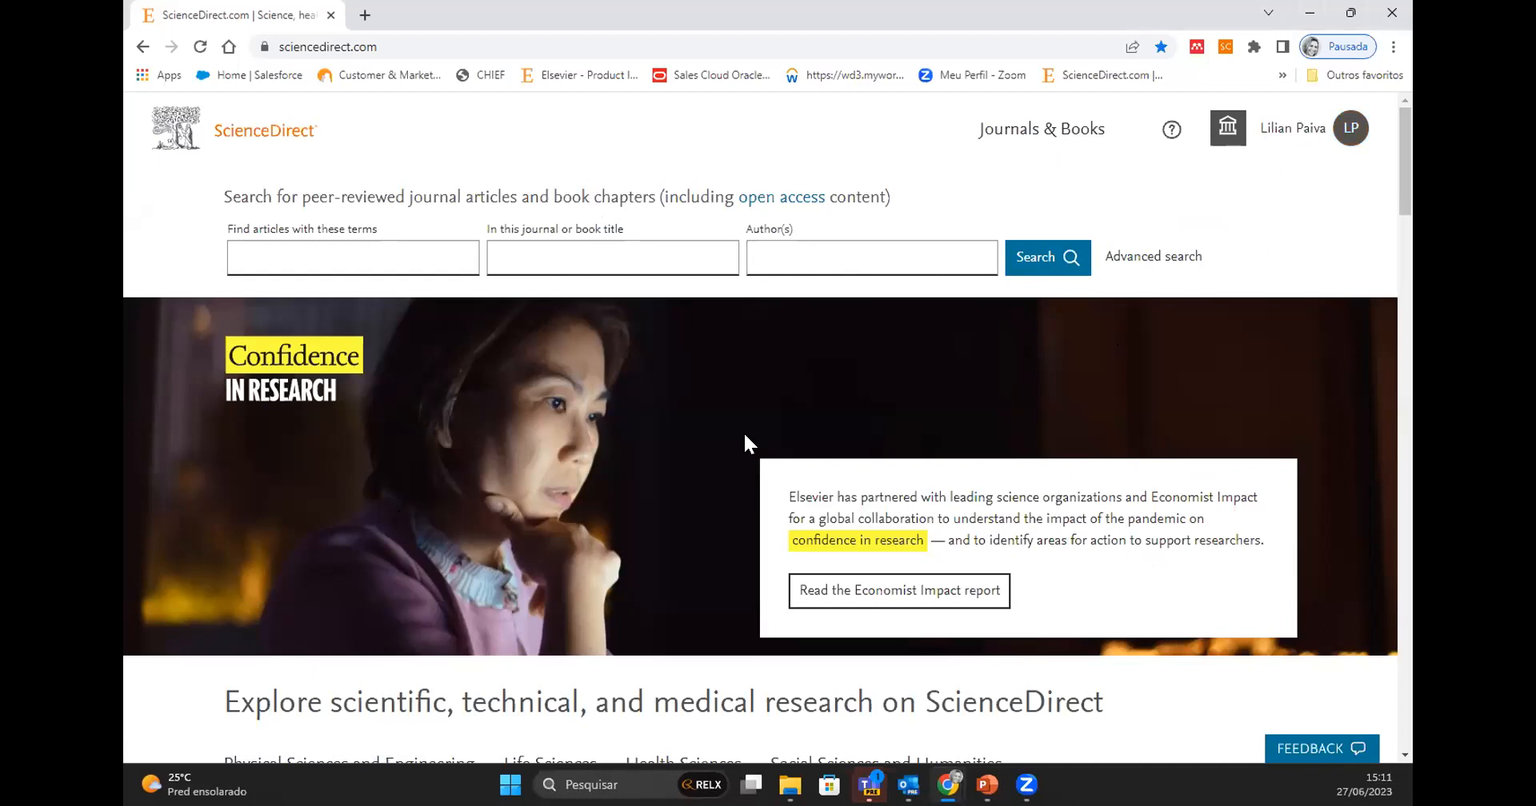
pyautogui.click(310, 258)
pyautogui.click(380, 258)
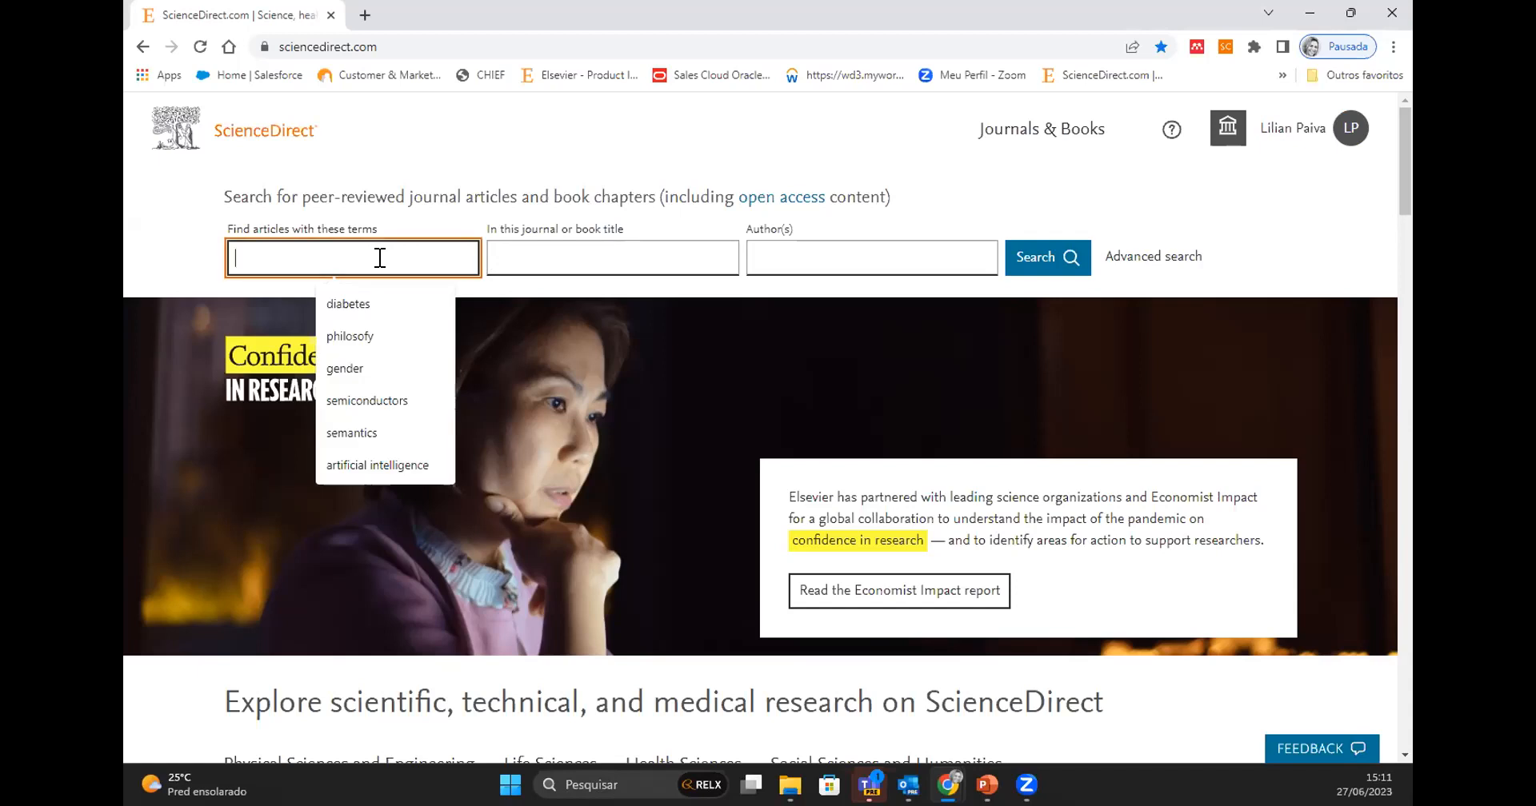
pyautogui.click(549, 252)
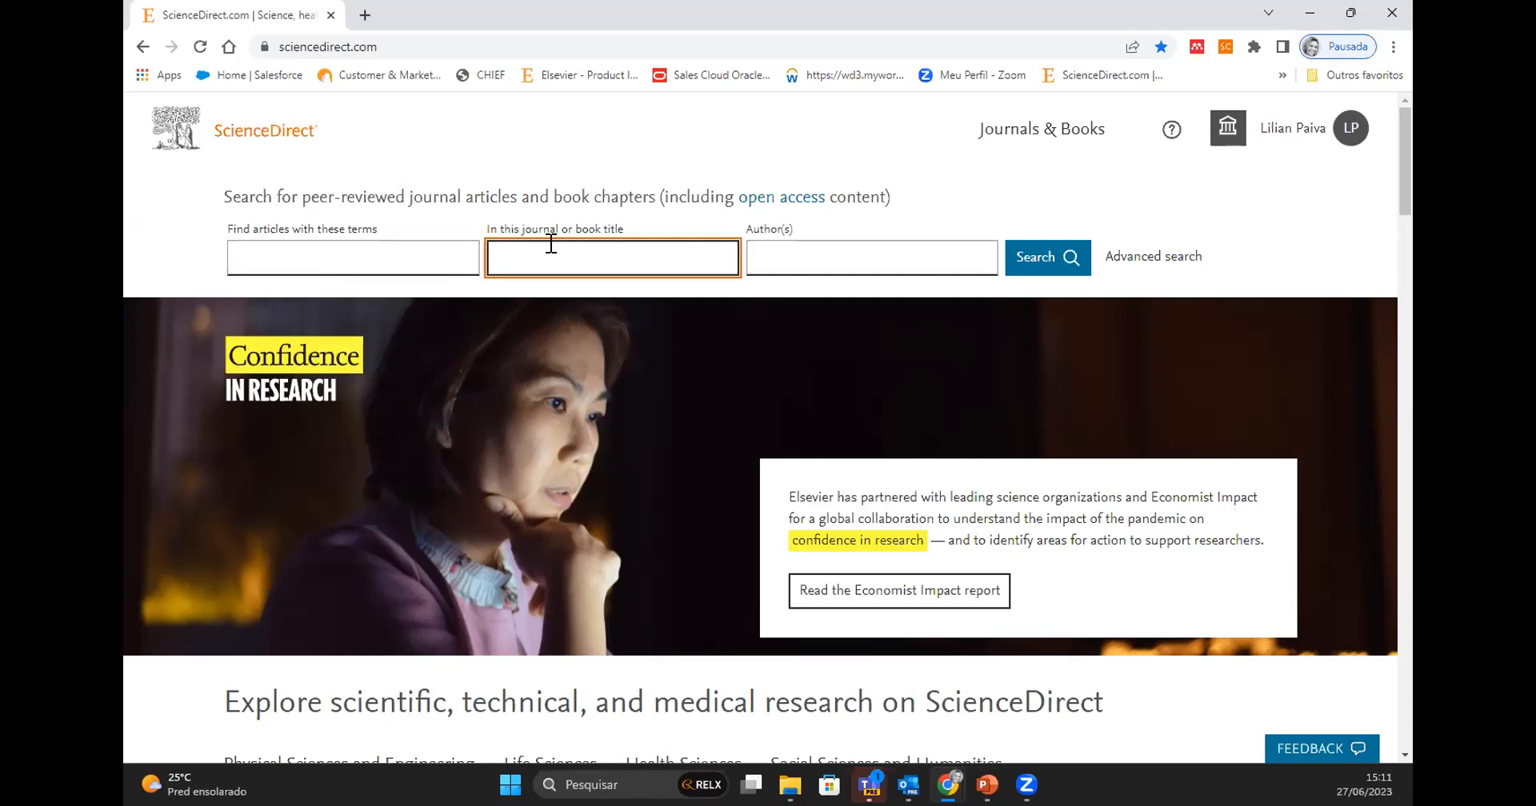
pyautogui.click(884, 250)
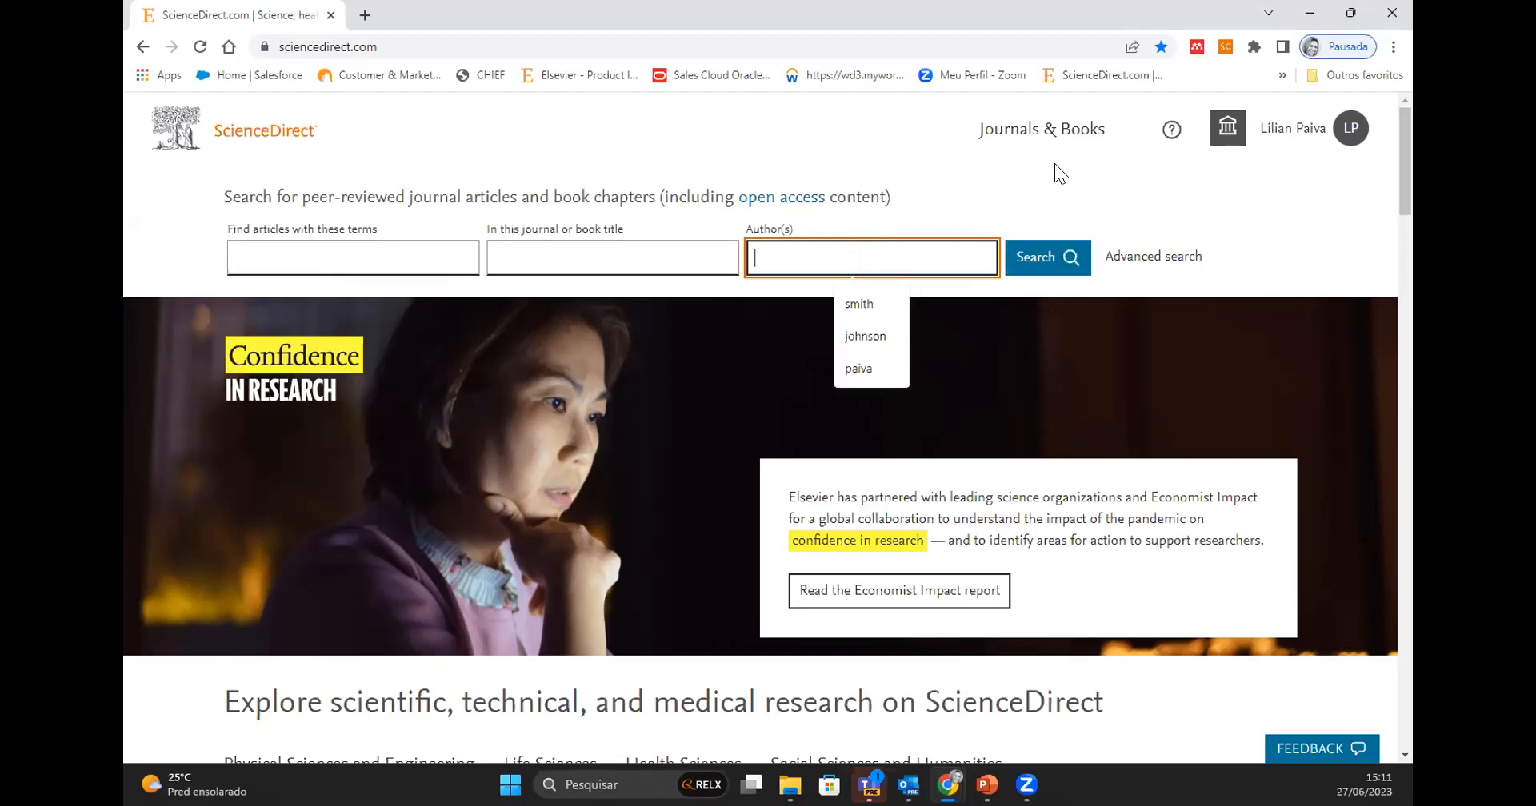
# - Open the Journals & Books catalogue, look through its publication list and filters, and return to the home page
pyautogui.click(1040, 144)
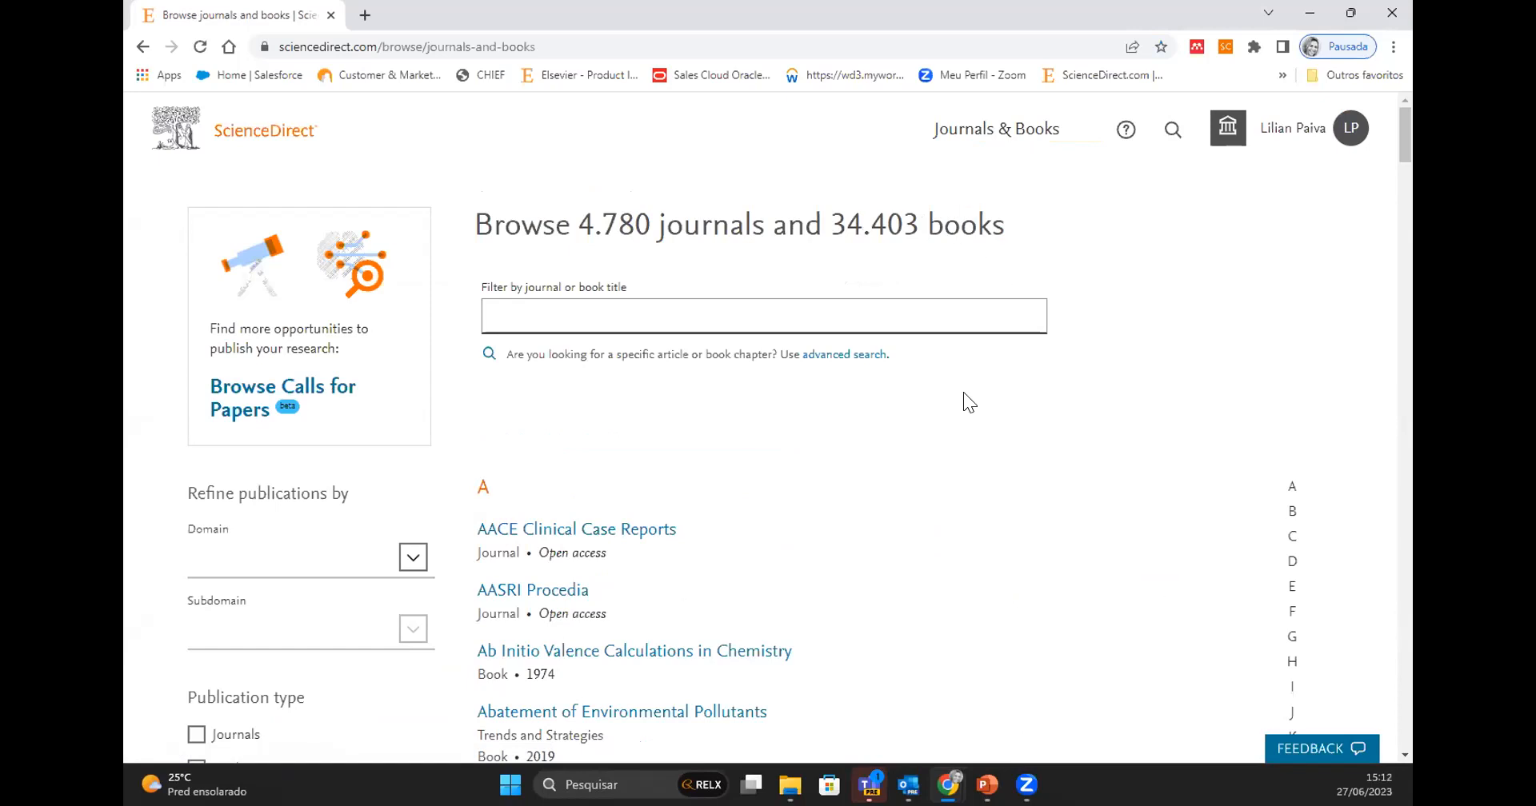
pyautogui.scroll(-6, 963, 429)
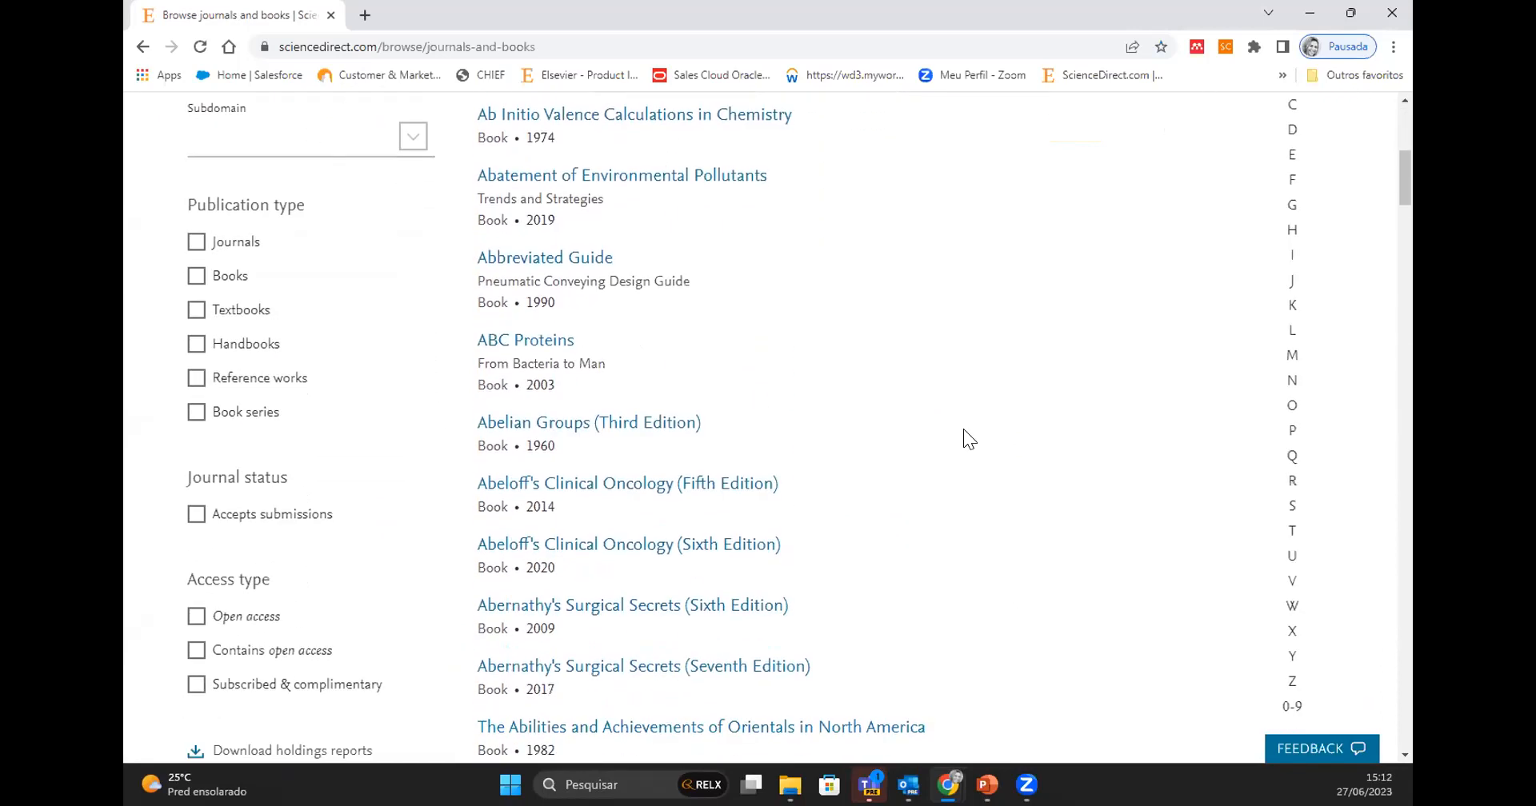
pyautogui.scroll(-12, 964, 432)
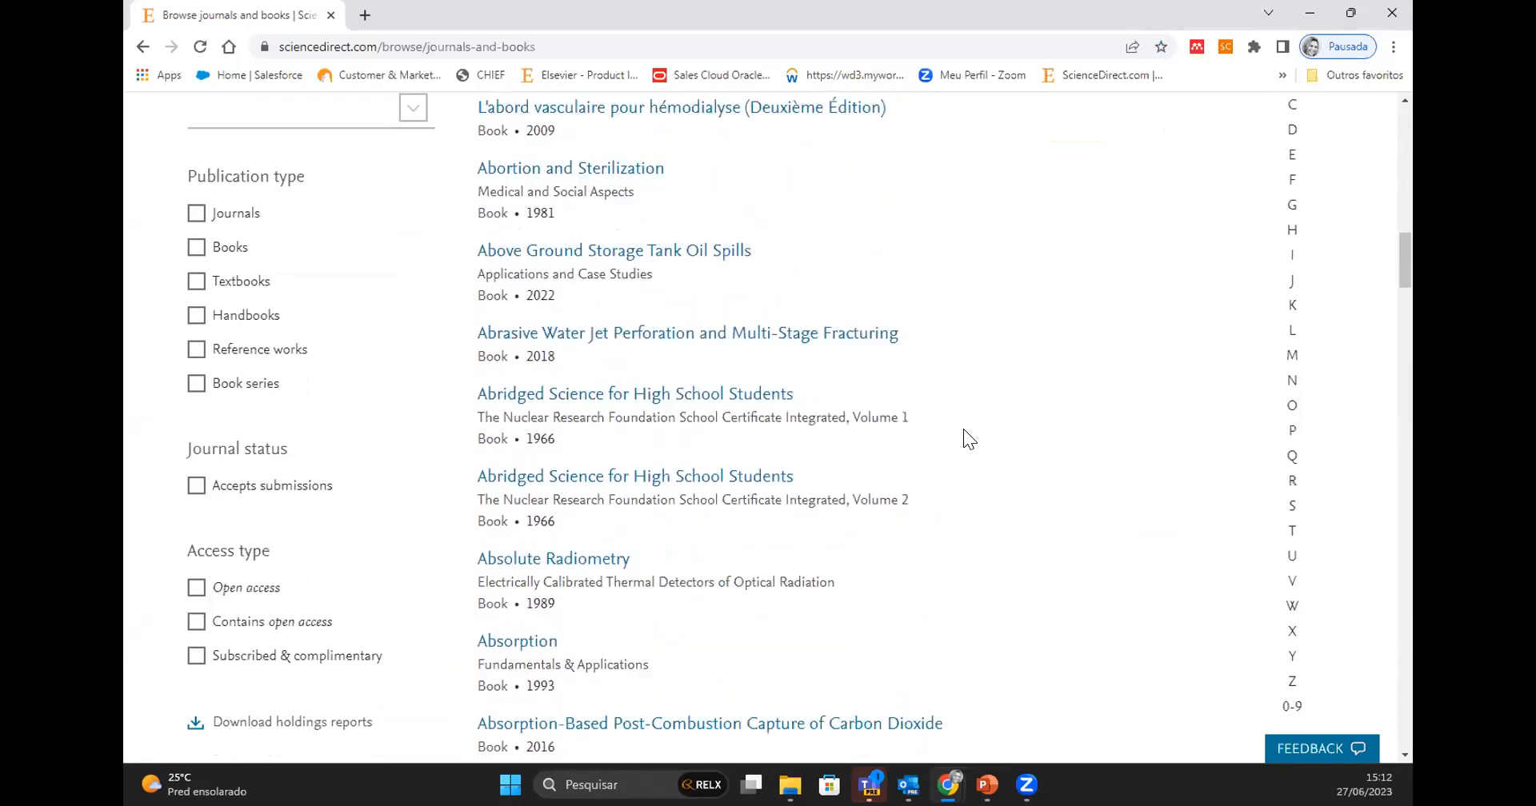
pyautogui.scroll(18, 963, 429)
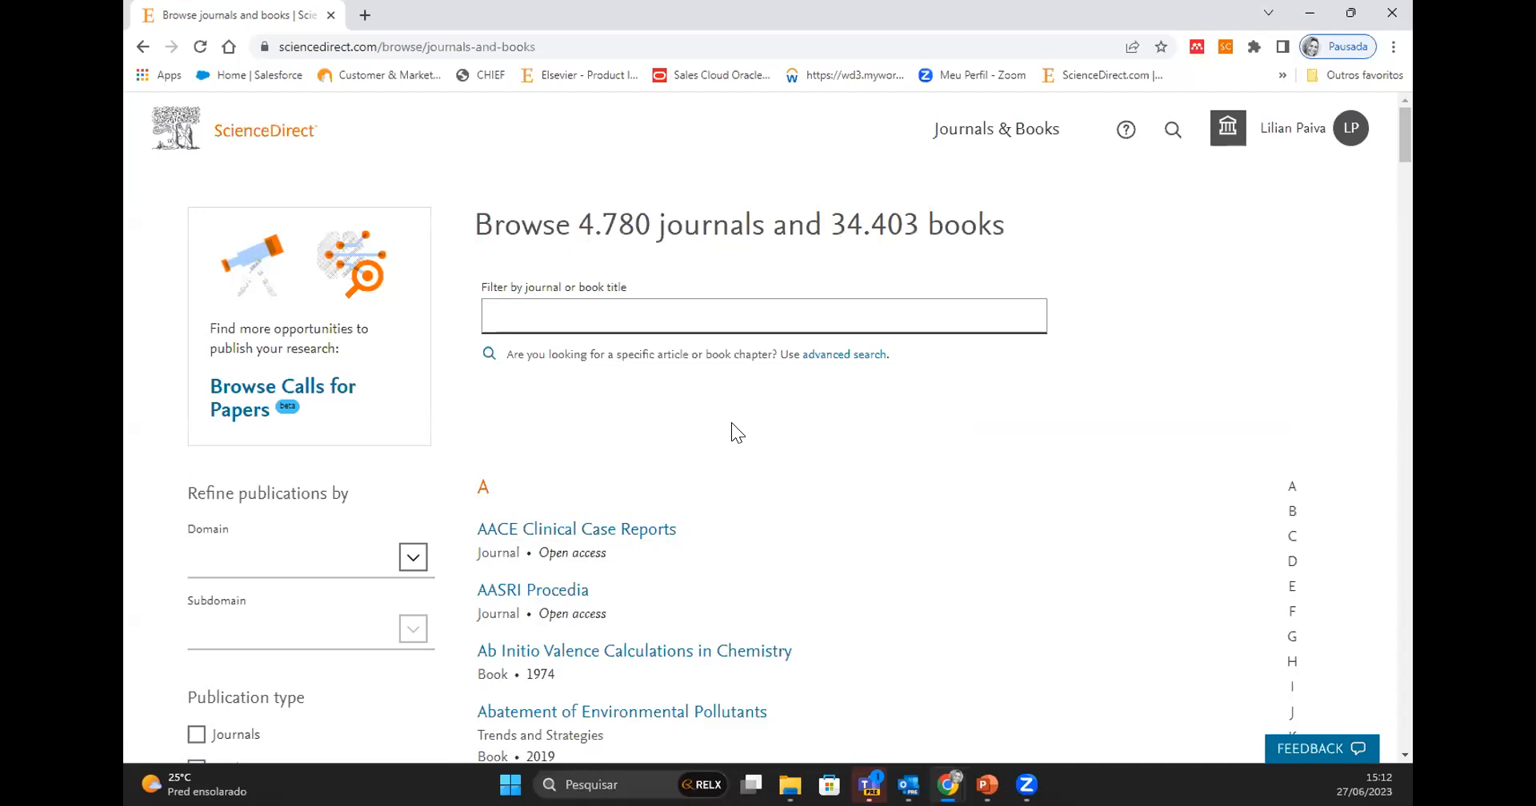
pyautogui.click(240, 135)
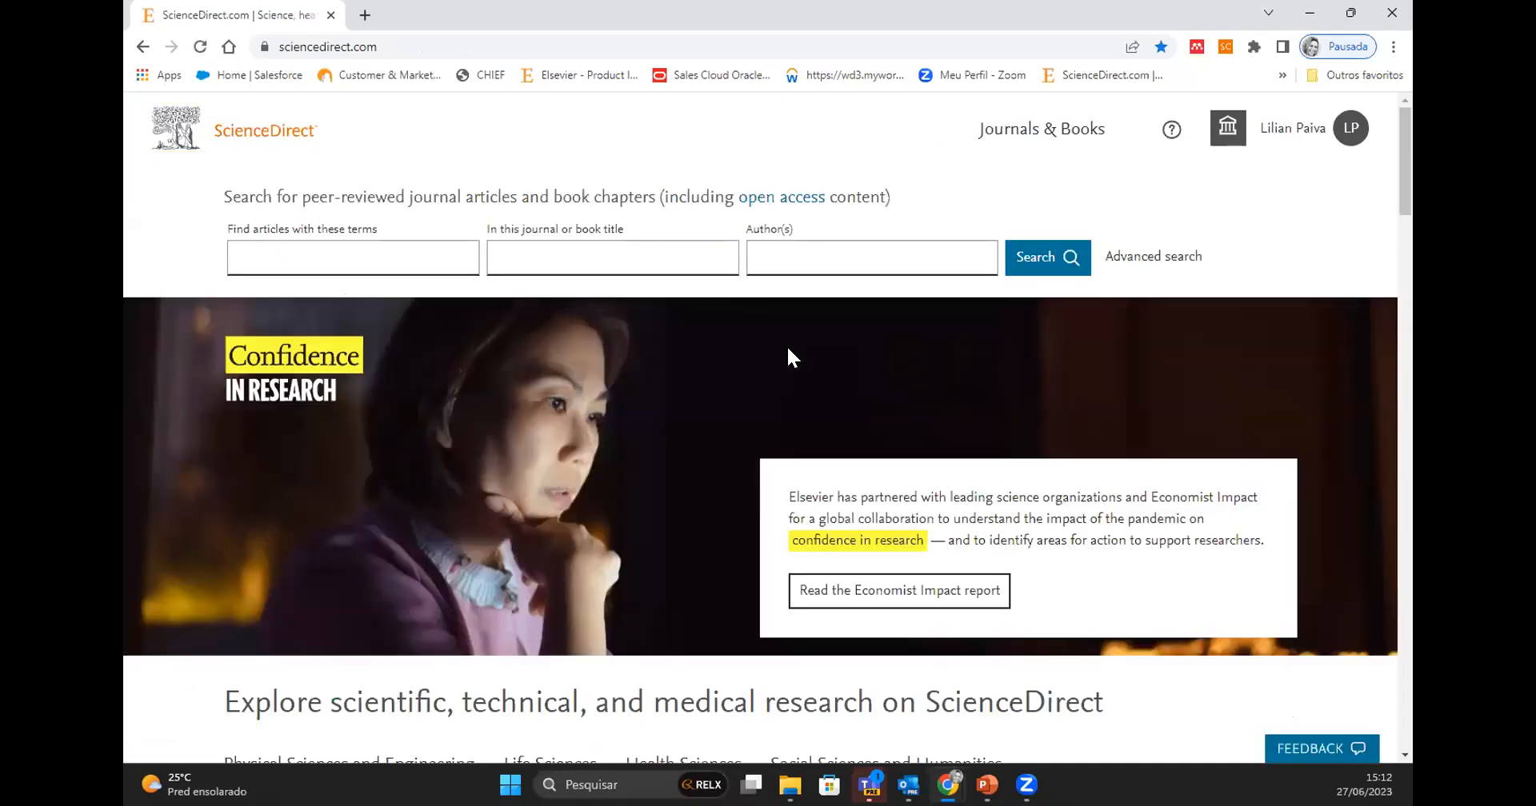
# - View the home page sections for Physical Sciences and Engineering, Life Sciences, Health Sciences, and Social Sciences and Humanities
pyautogui.scroll(-5, 712, 414)
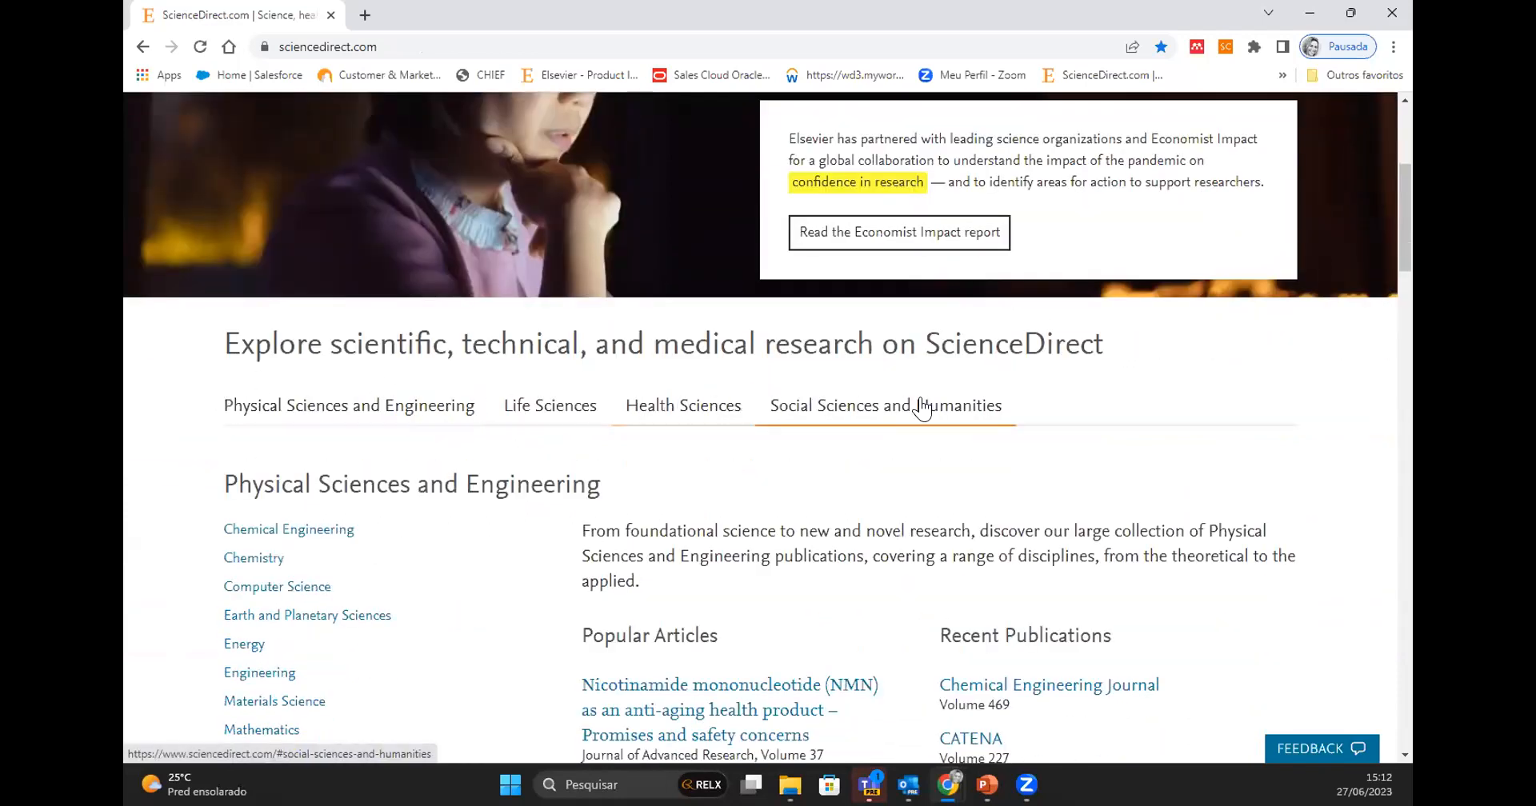
pyautogui.scroll(-2, 669, 468)
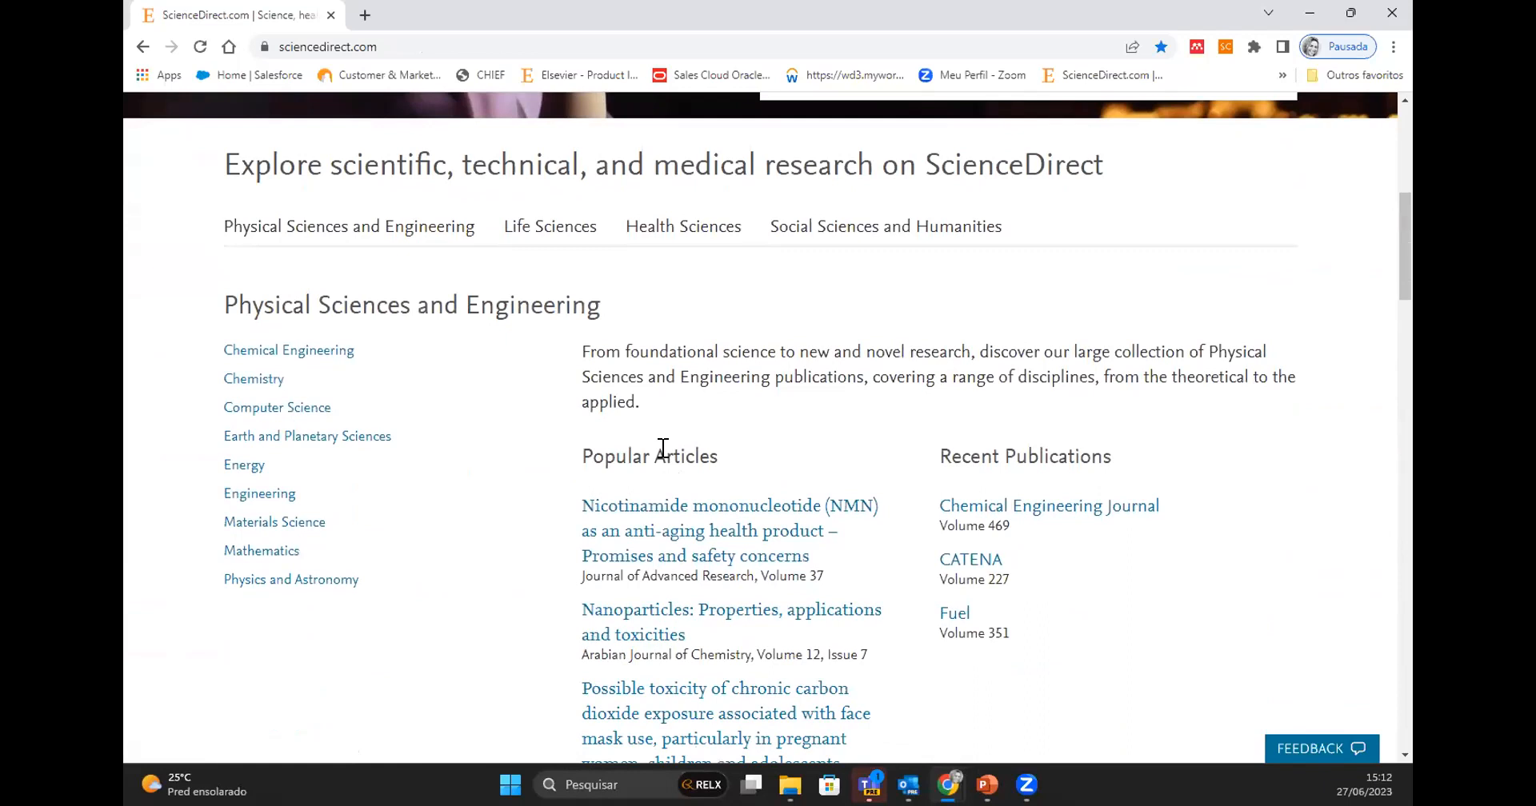
pyautogui.click(312, 234)
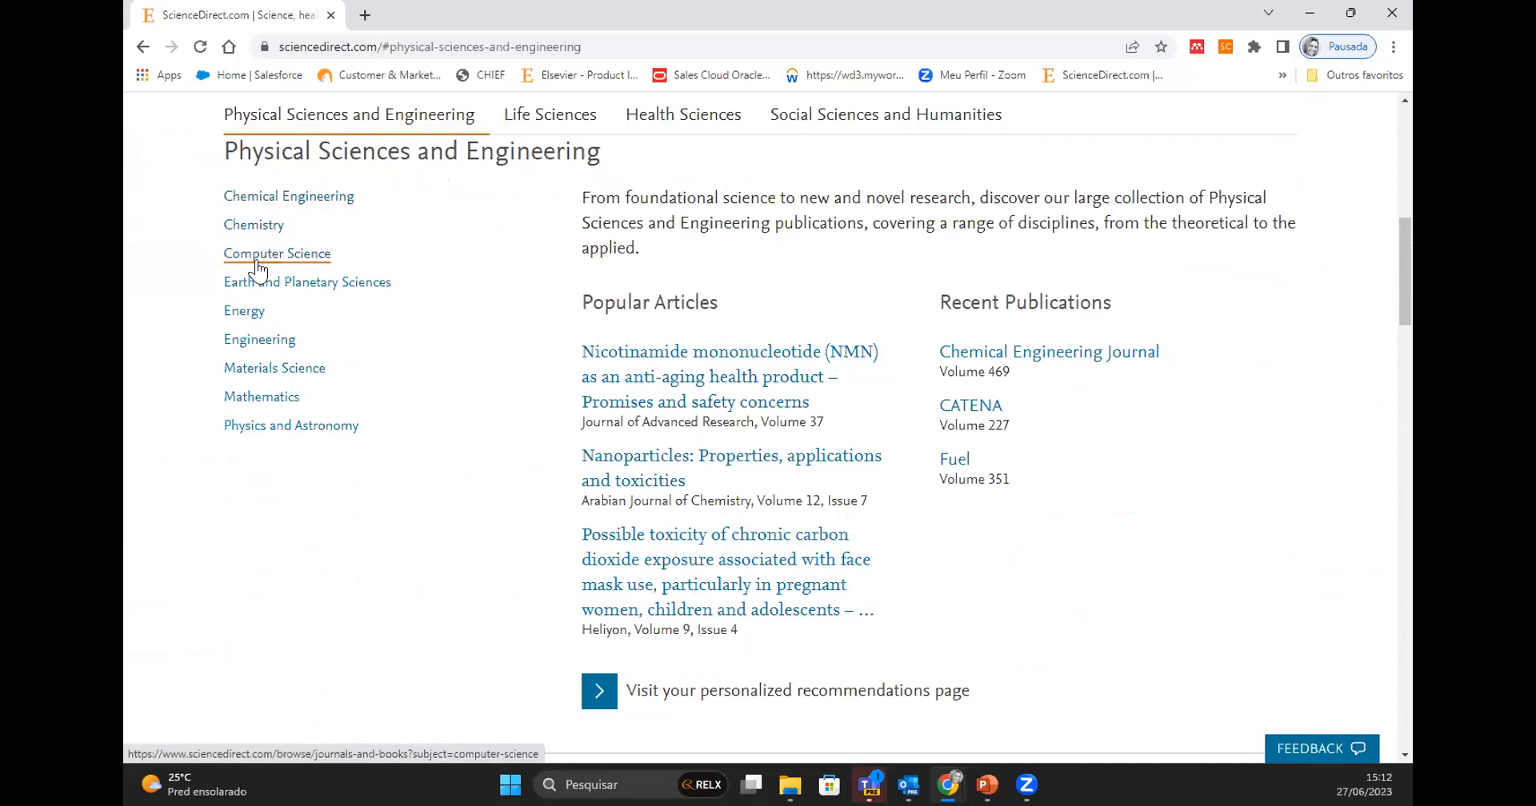
pyautogui.click(539, 126)
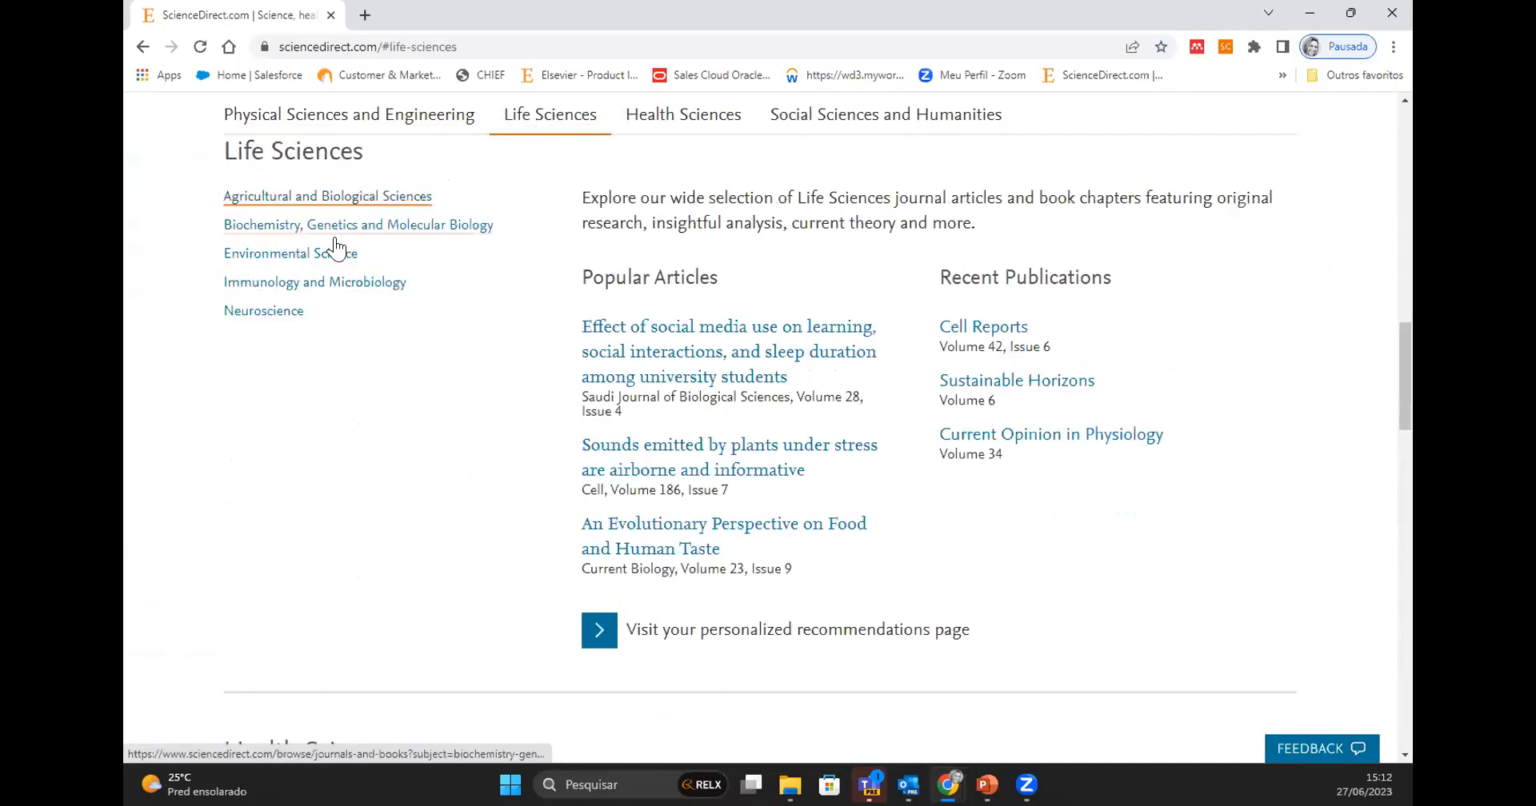
pyautogui.click(711, 122)
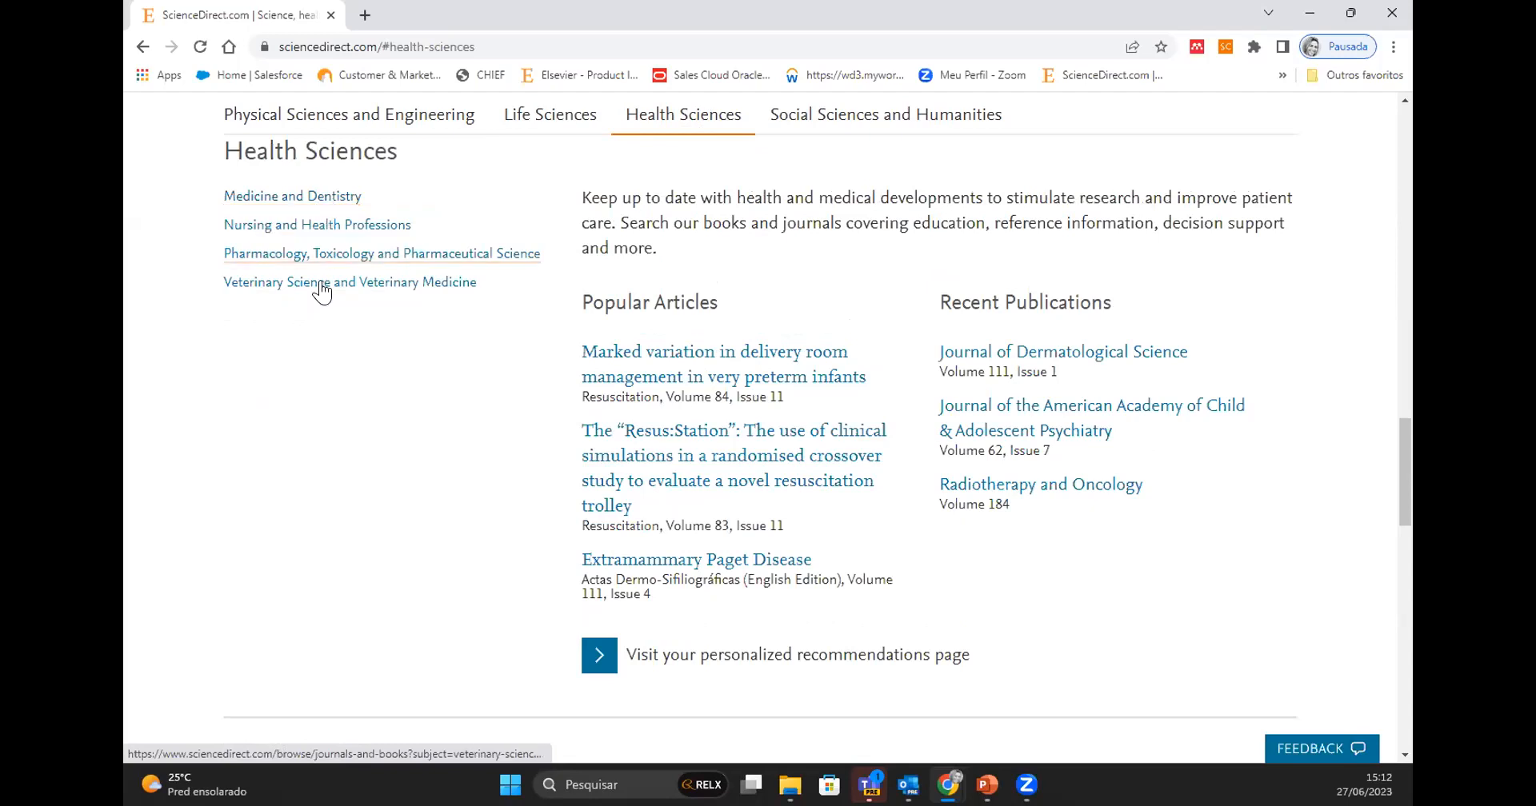
pyautogui.click(881, 124)
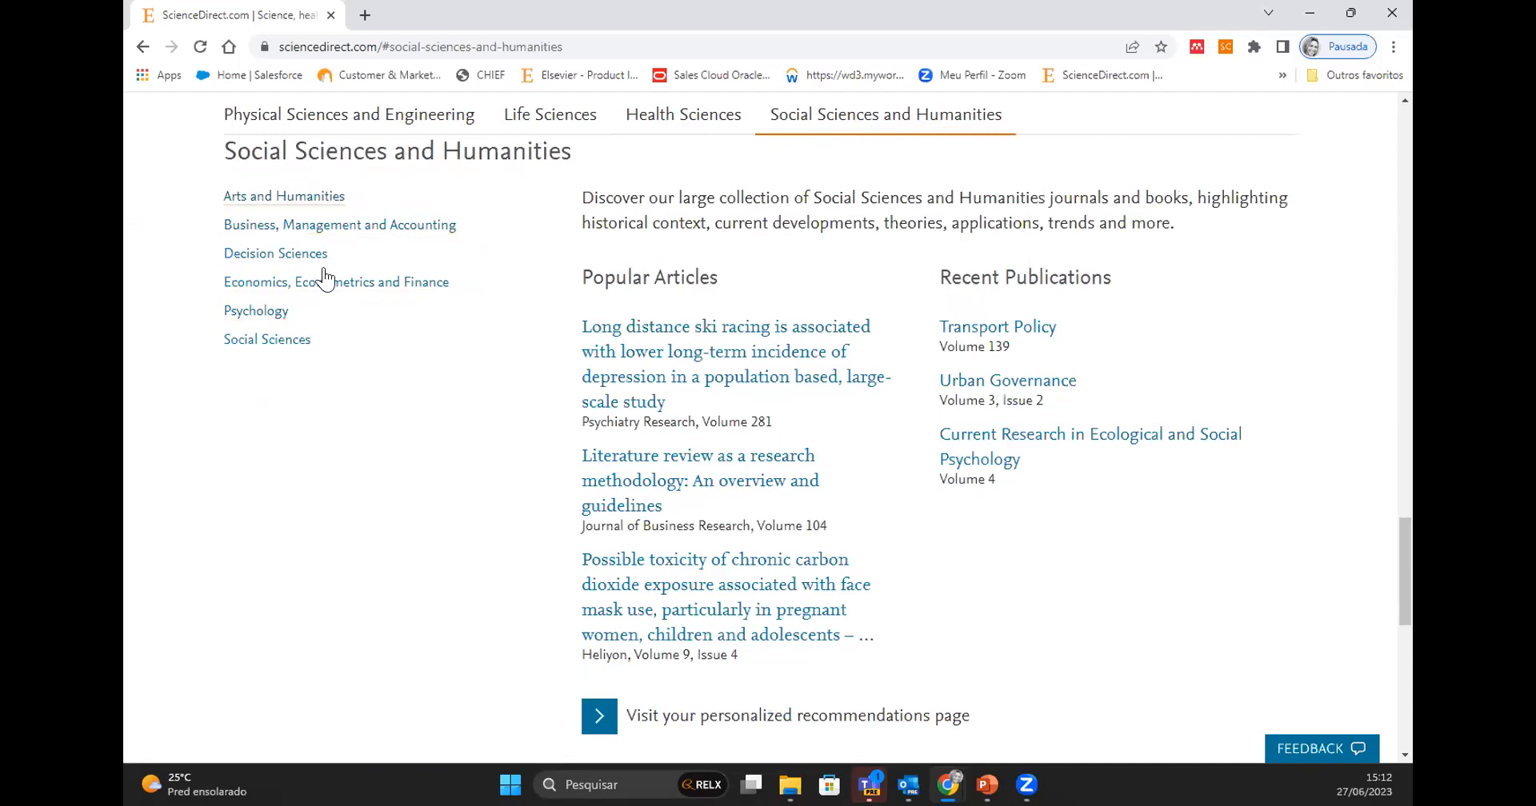
# - Examine the alphabetical publication title index and the open access section, then return to the home page's search fields
pyautogui.scroll(-4, 420, 392)
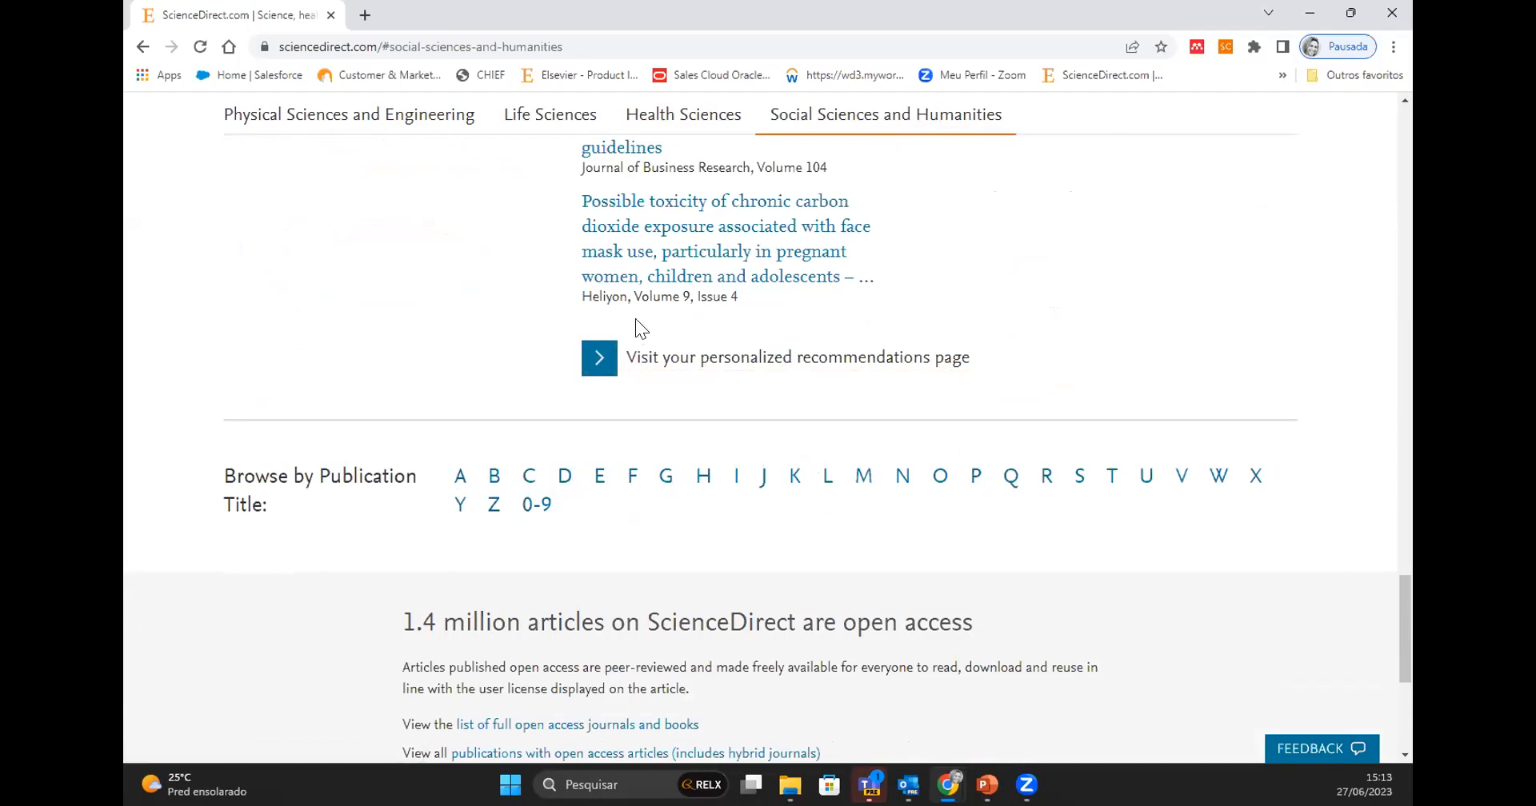
pyautogui.scroll(-2, 653, 426)
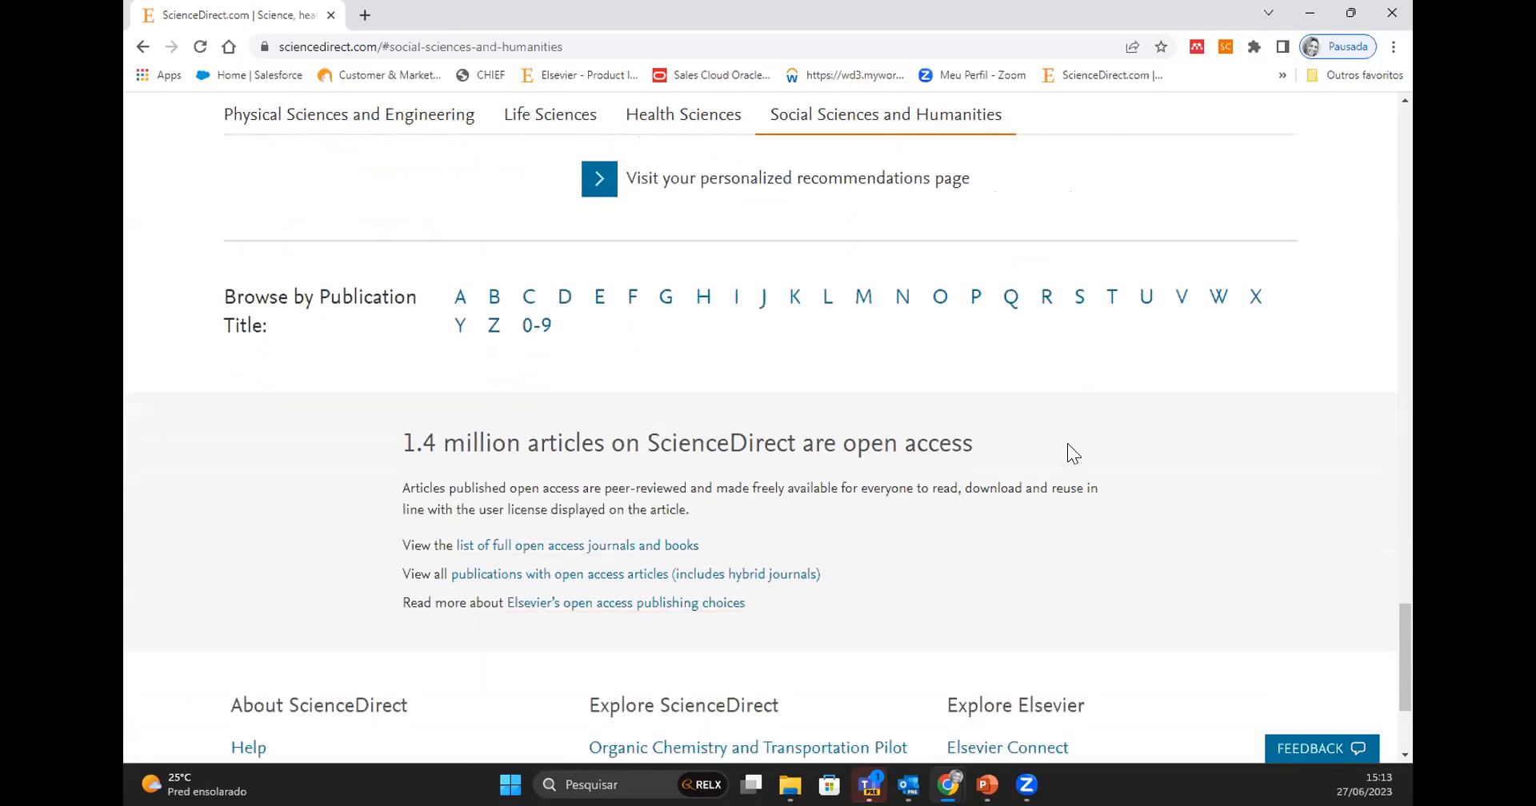
pyautogui.scroll(10, 1067, 444)
pyautogui.scroll(8, 1067, 443)
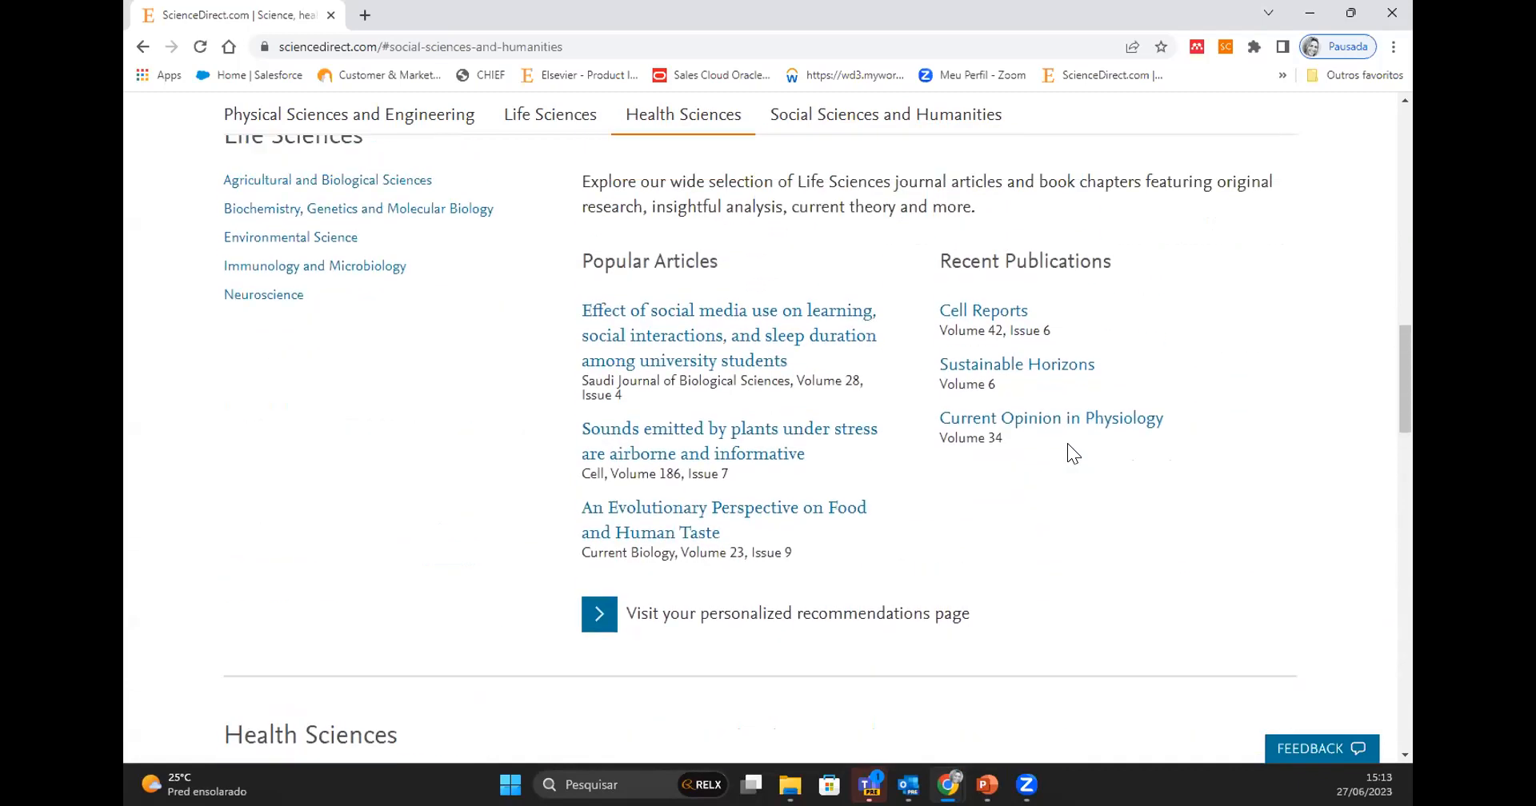
pyautogui.scroll(12, 1067, 443)
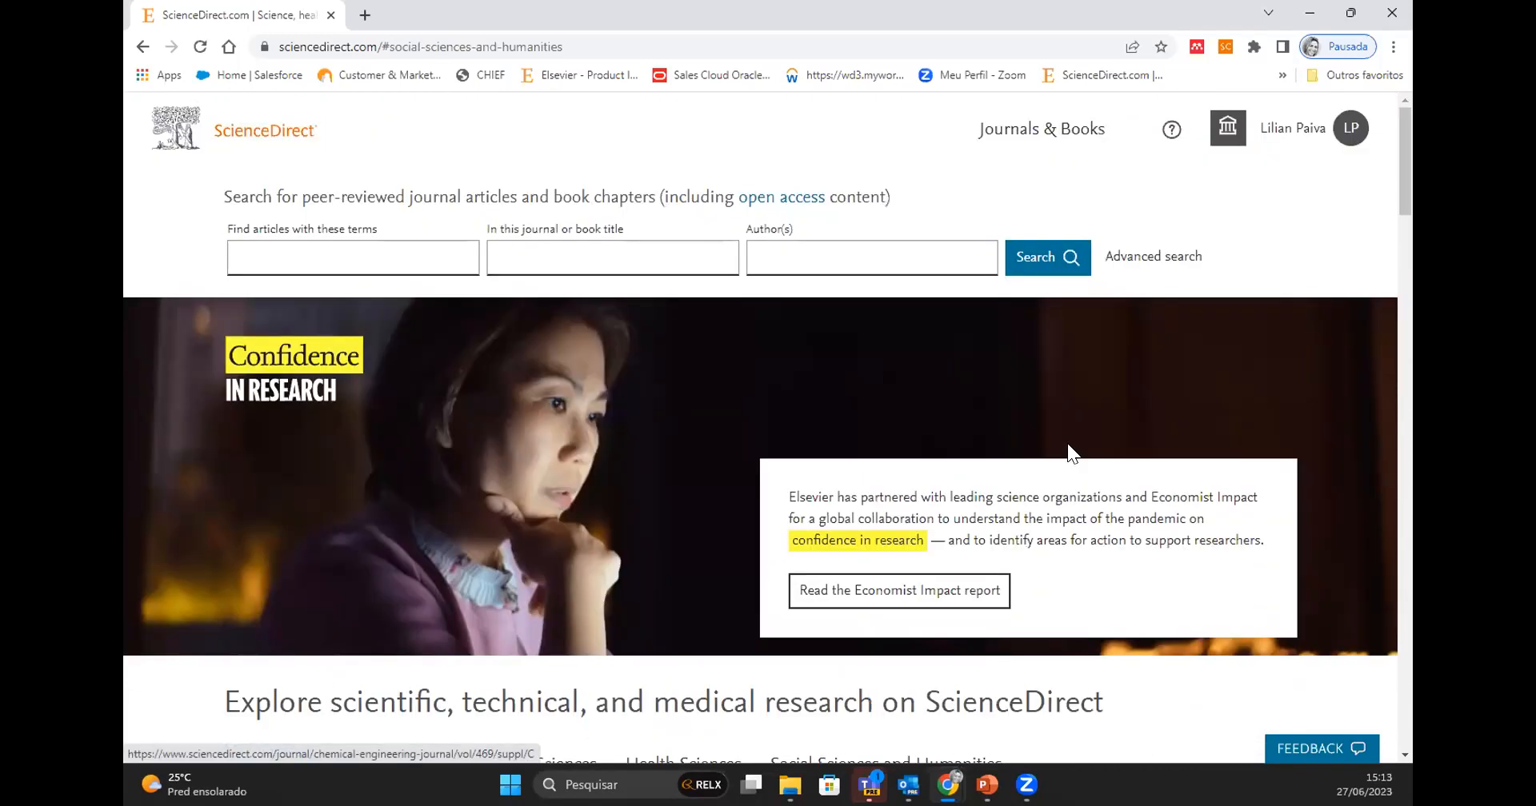
# - Search for articles with the terms "artificial intelligence"
pyautogui.click(273, 251)
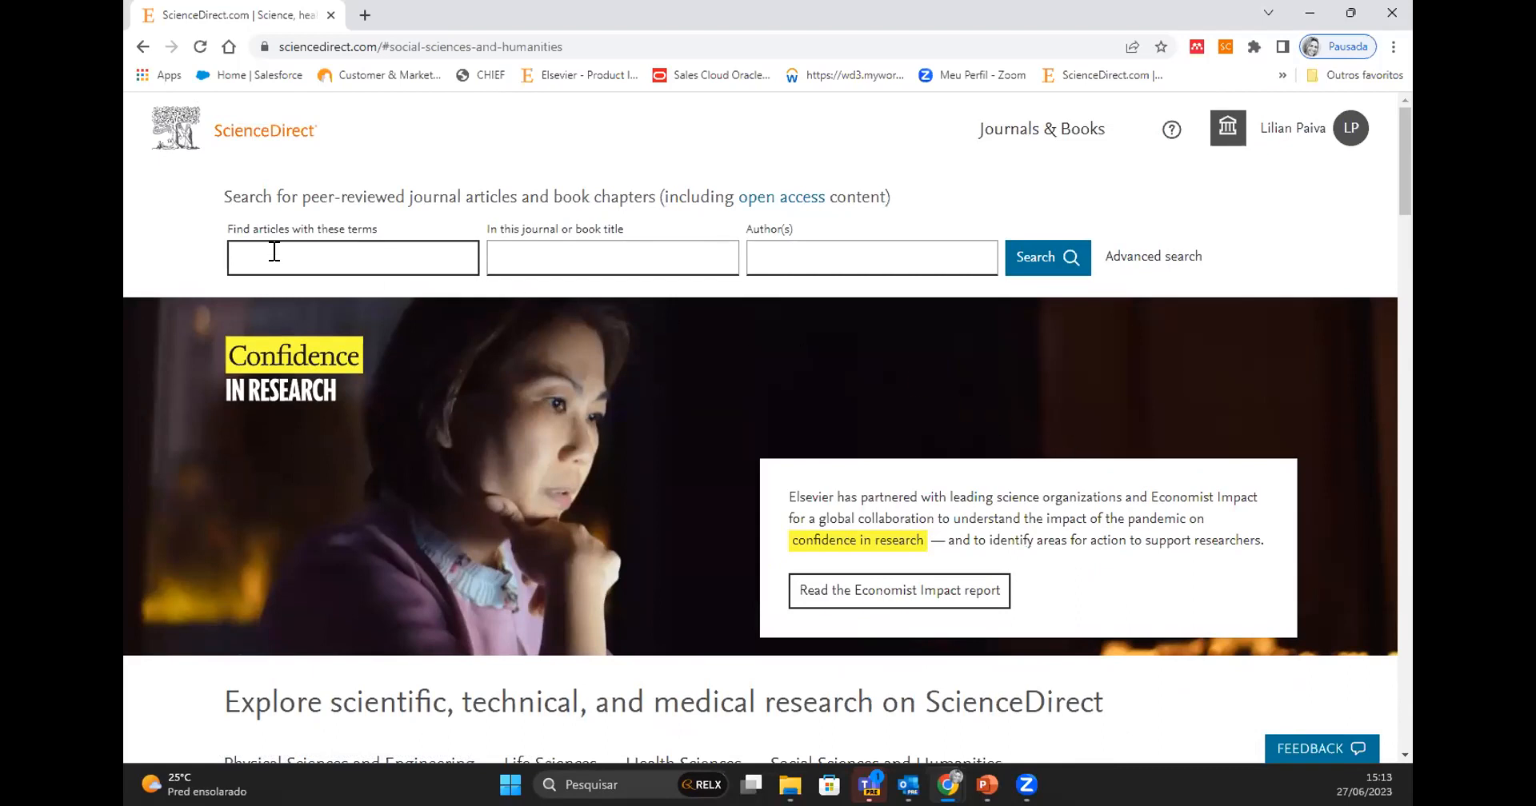
pyautogui.click(268, 256)
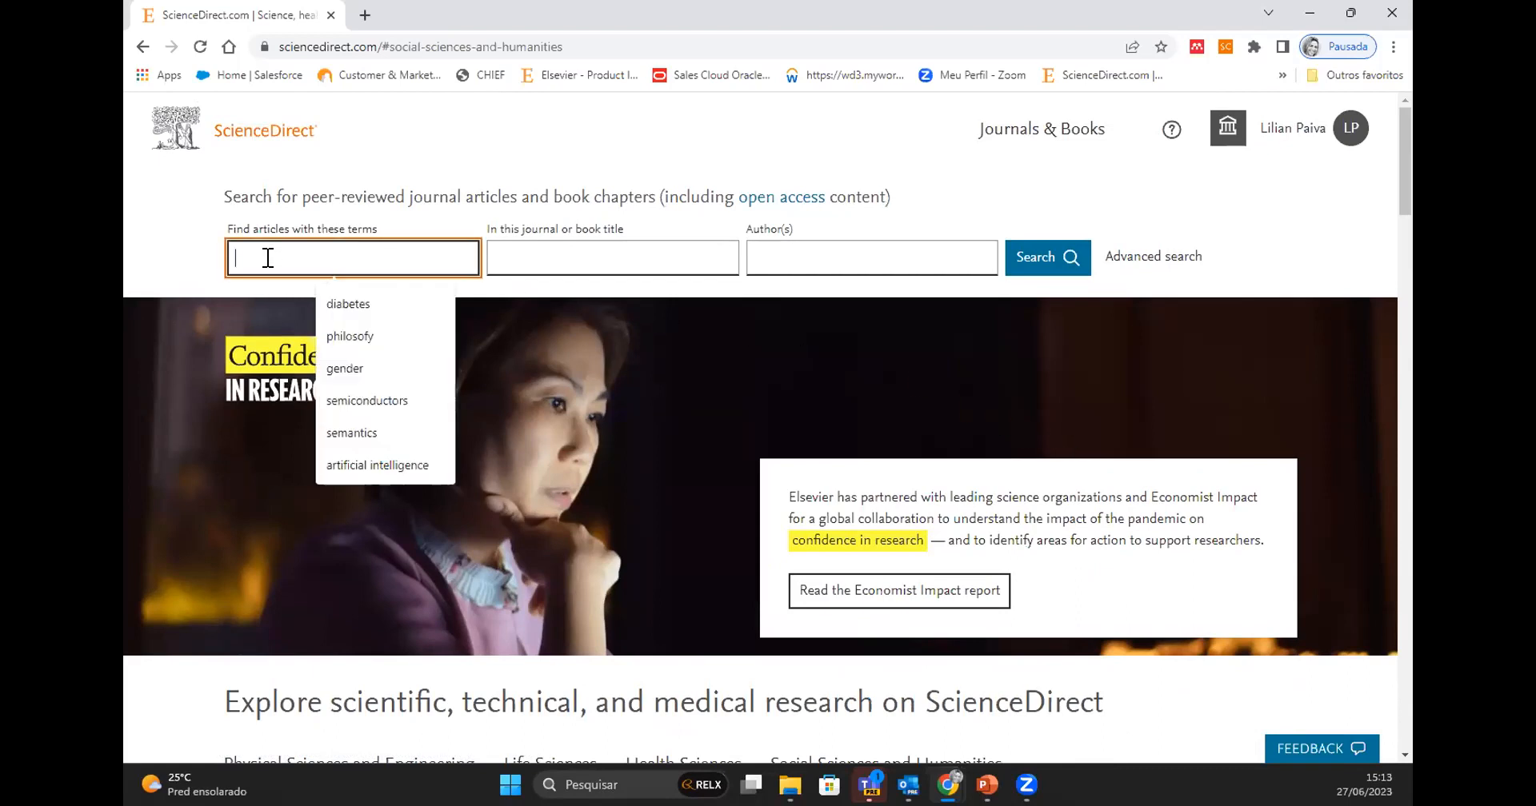
pyautogui.click(165, 261)
pyautogui.click(270, 253)
pyautogui.click(386, 467)
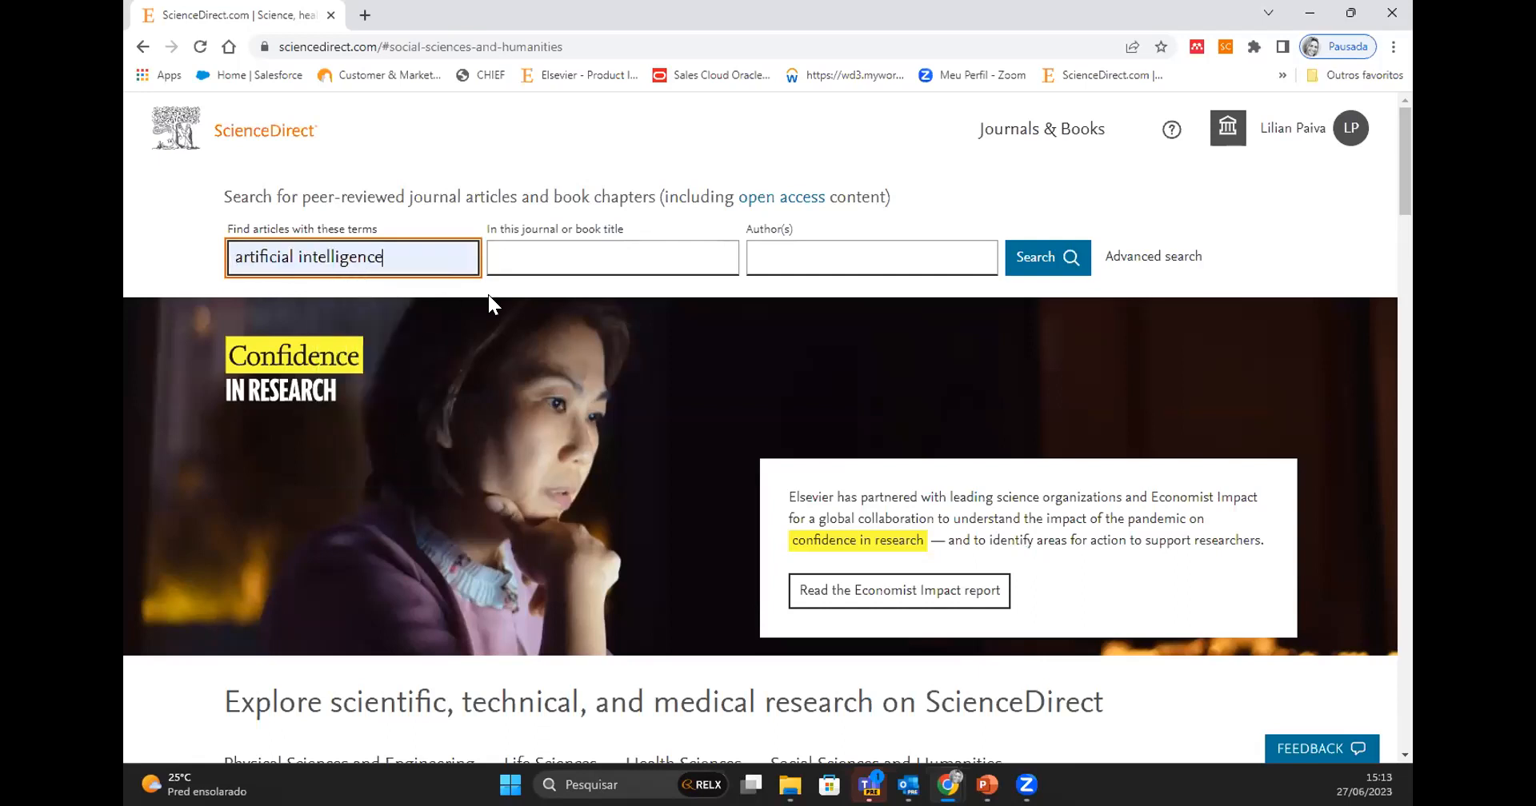
pyautogui.click(1045, 262)
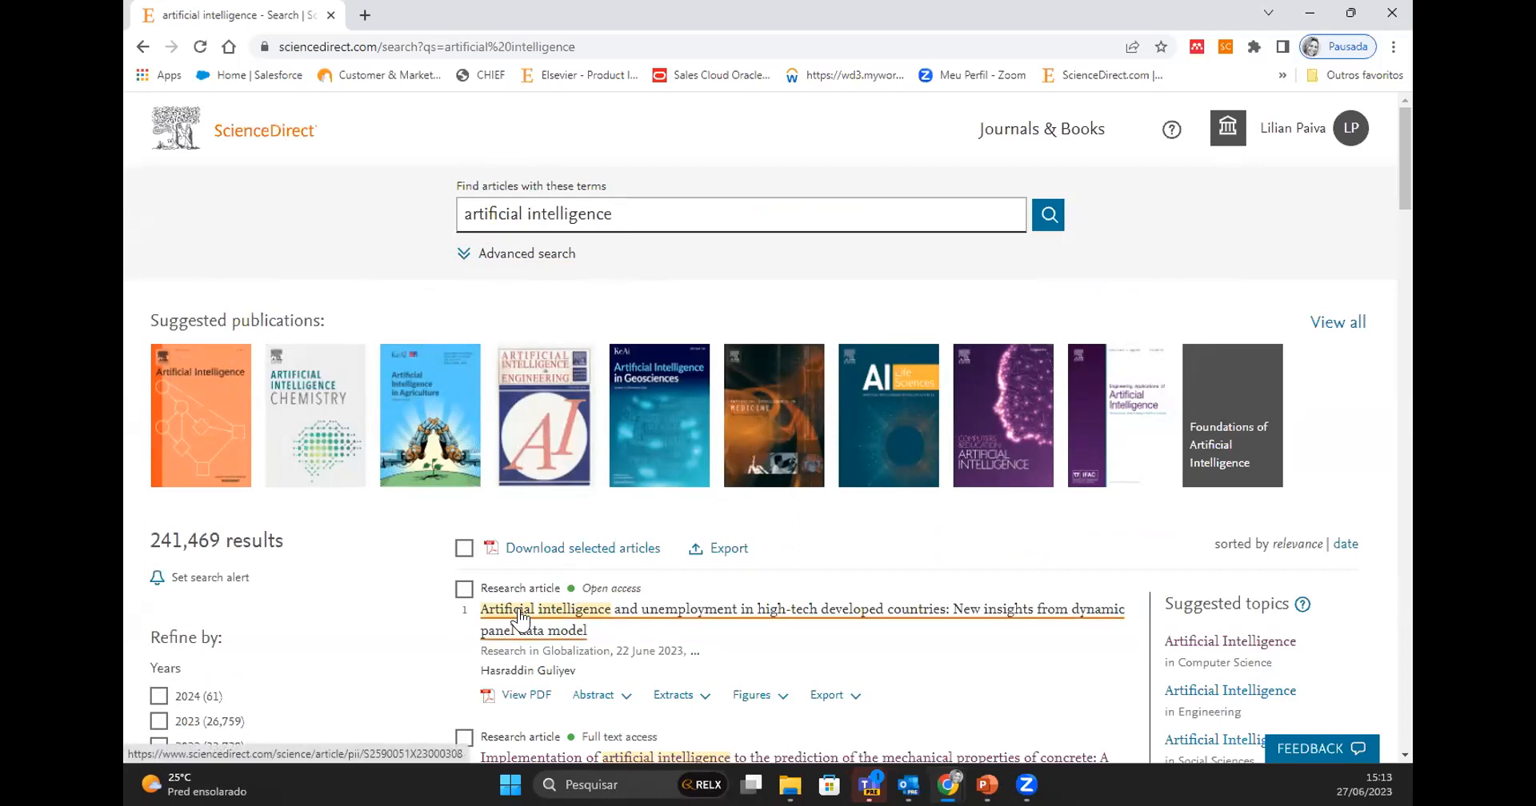
# - Look through the listed articles, checking their article types, access labels, and abstract, PDF and export options
pyautogui.scroll(-1, 620, 640)
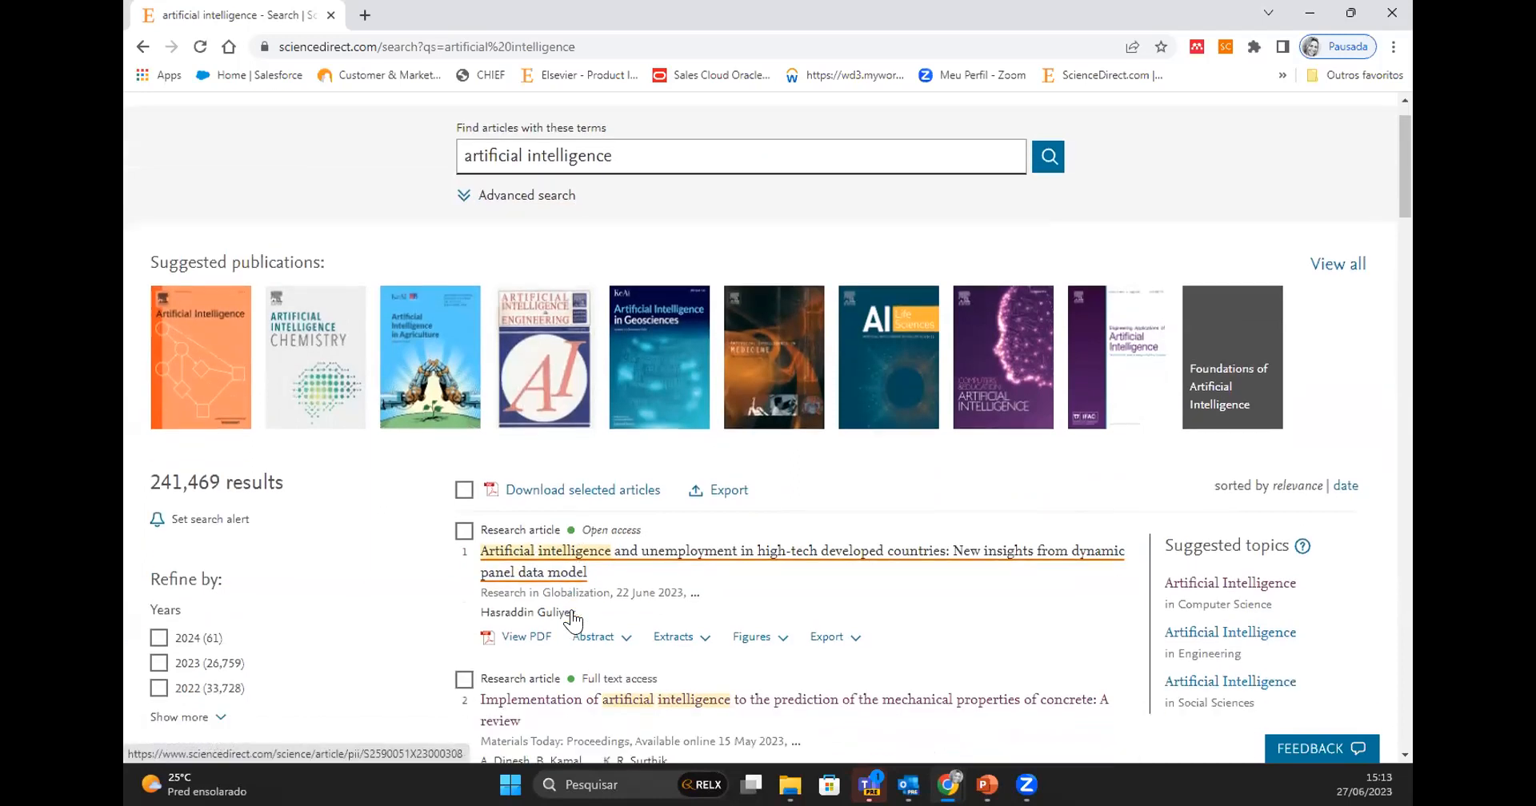
pyautogui.scroll(-5, 626, 675)
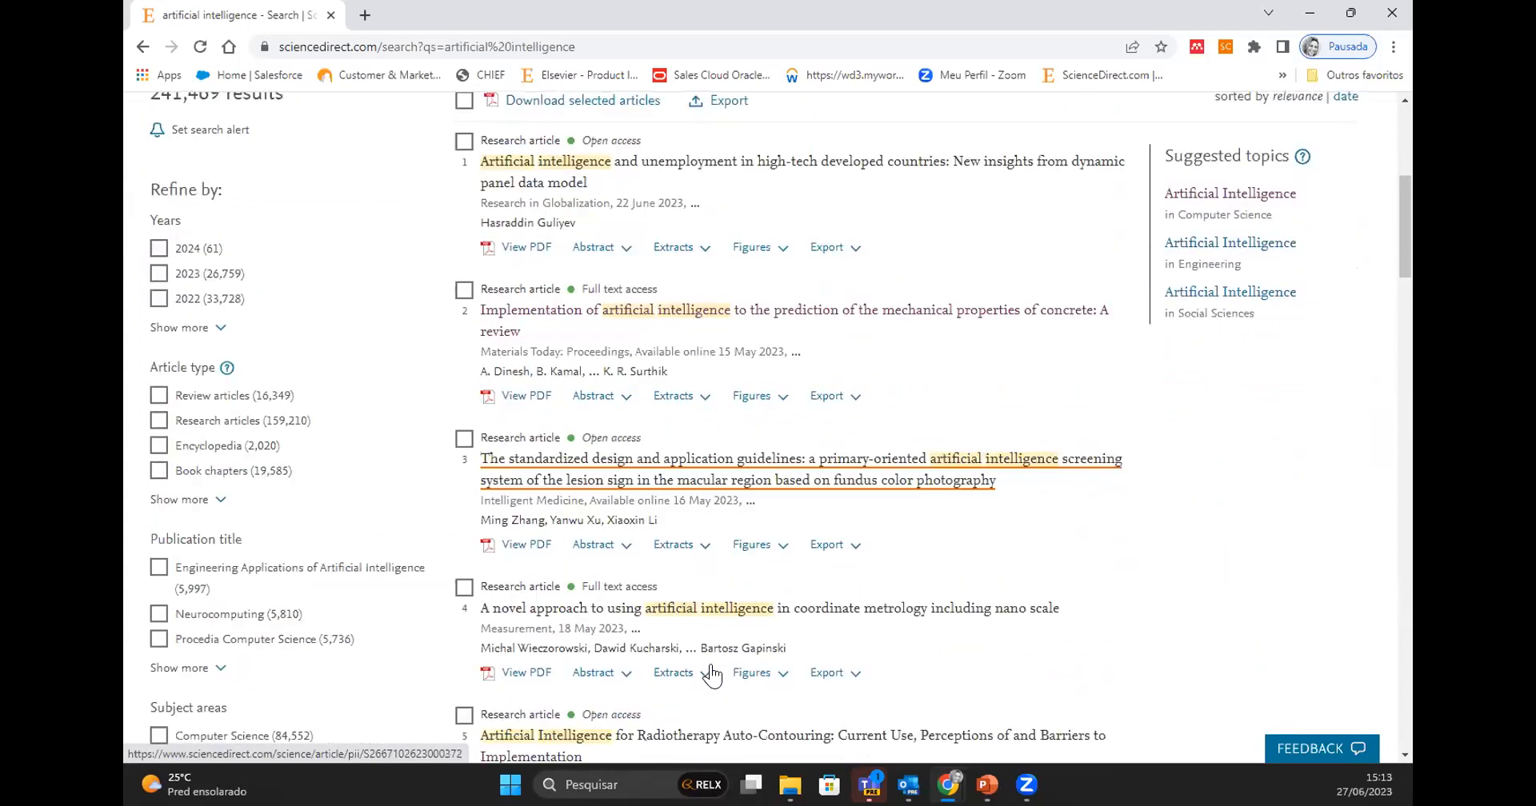
pyautogui.scroll(-5, 712, 665)
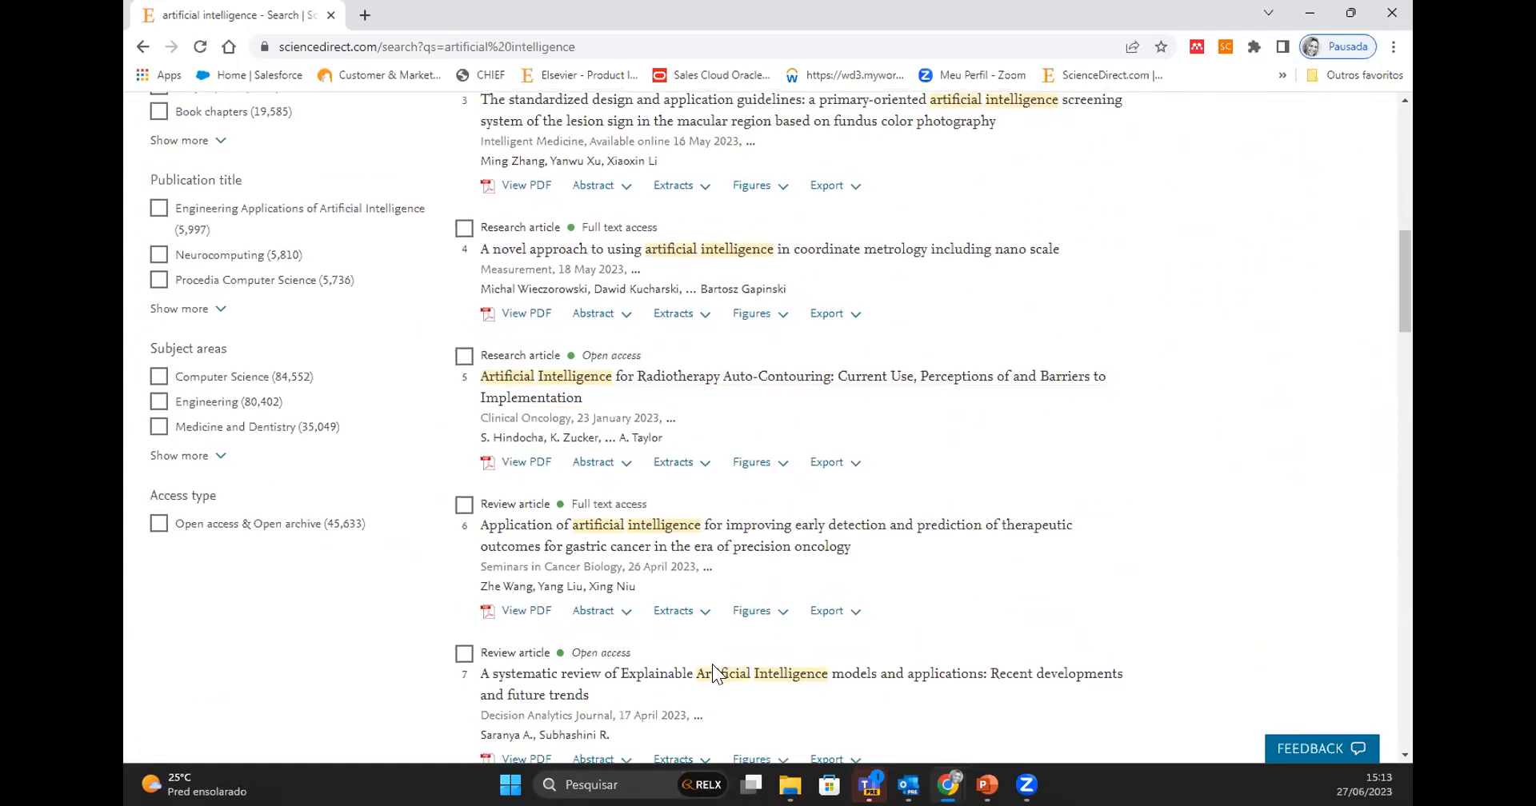
pyautogui.scroll(-5, 712, 672)
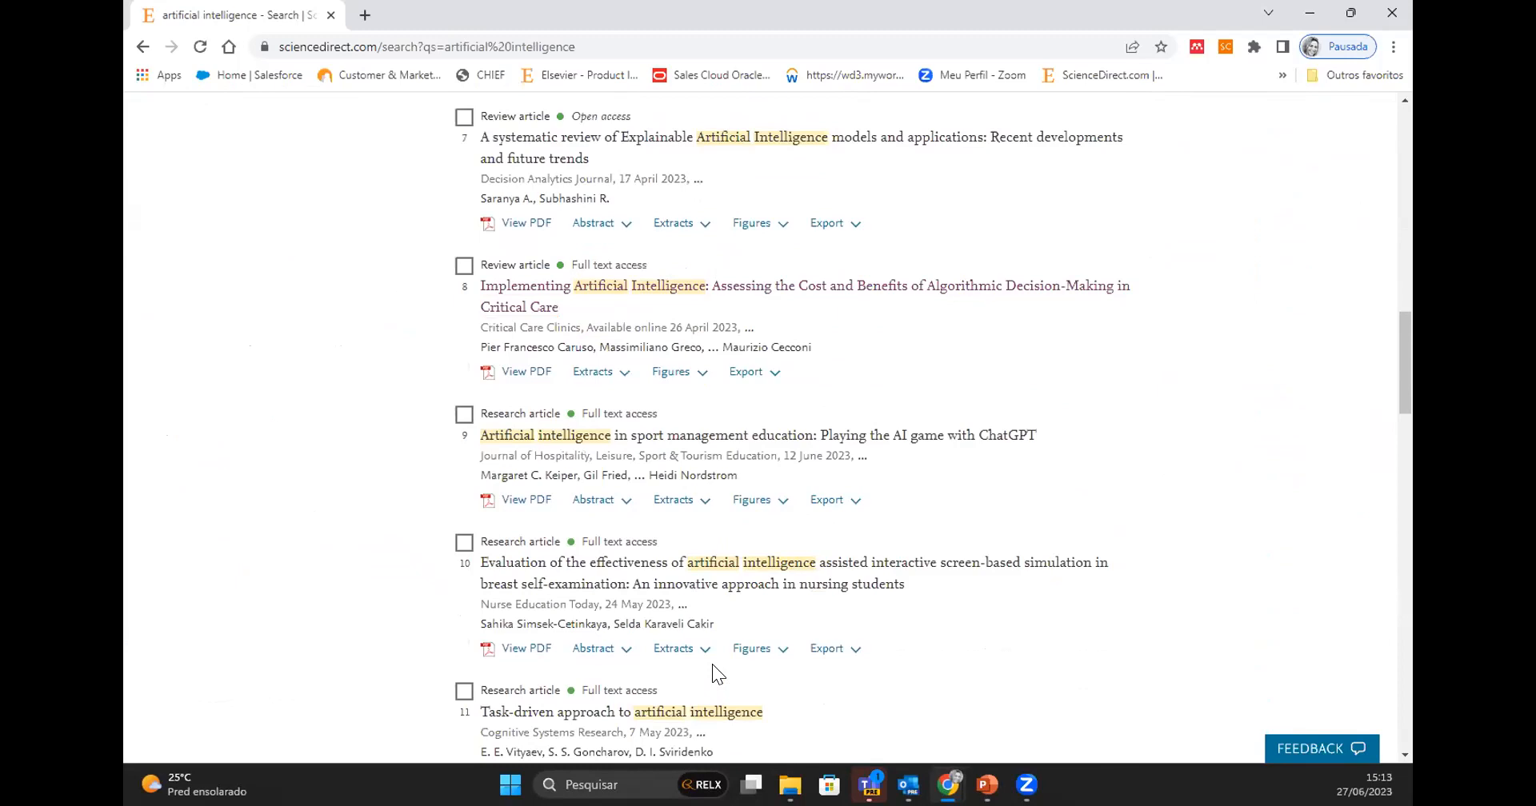
pyautogui.scroll(-5, 712, 664)
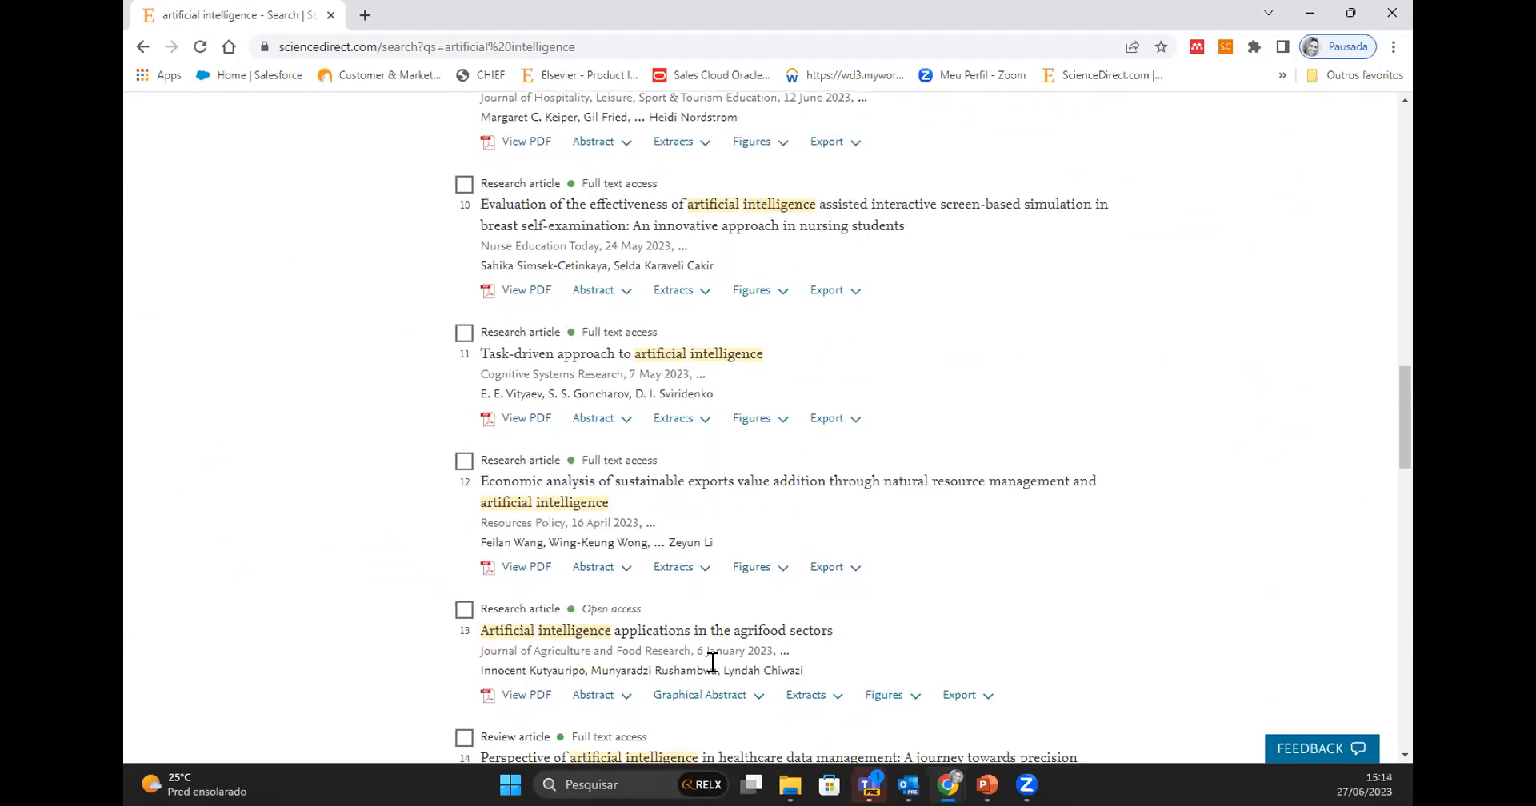
pyautogui.scroll(-6, 712, 664)
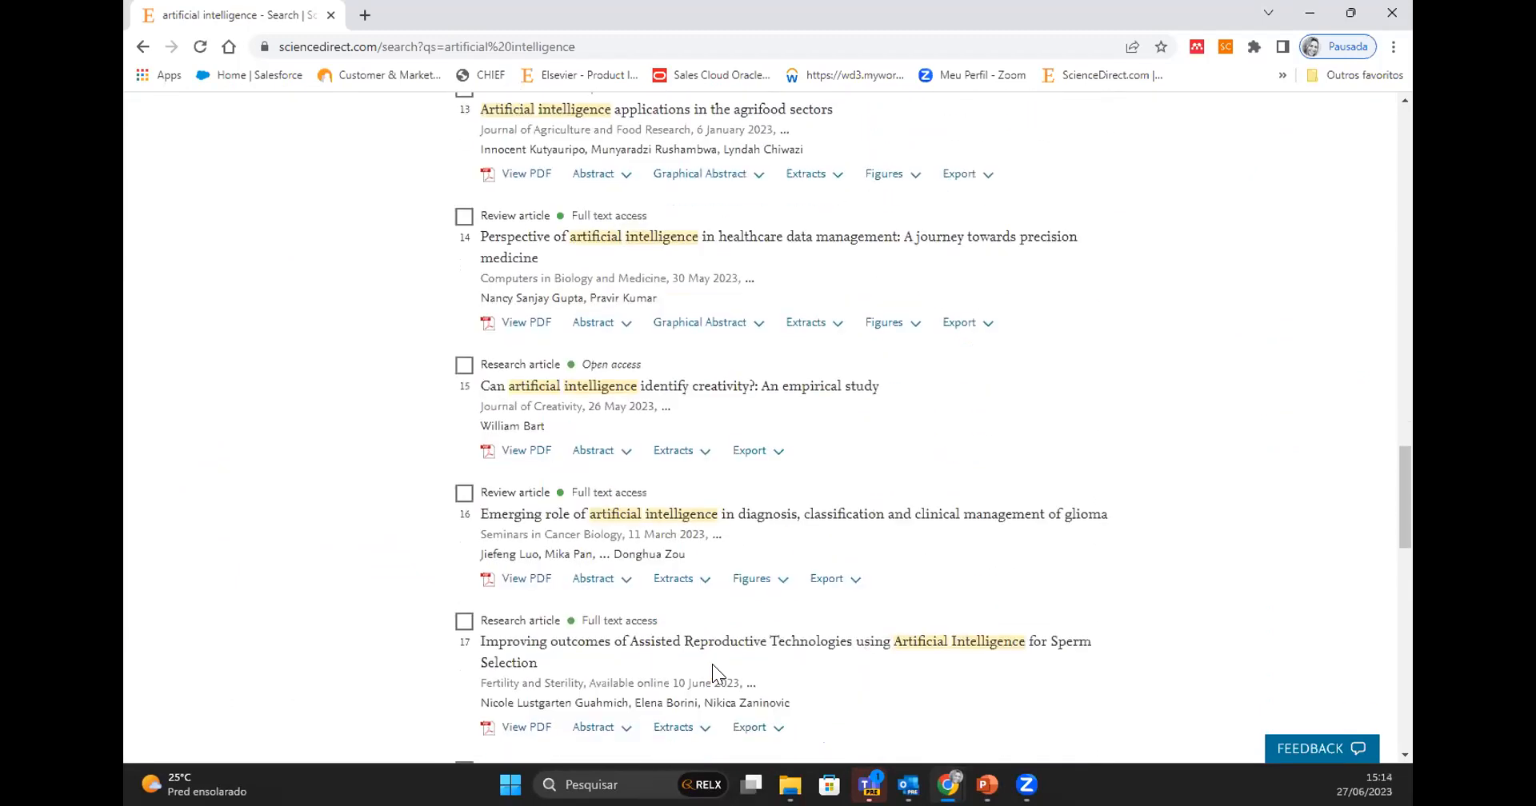
pyautogui.scroll(-1, 712, 663)
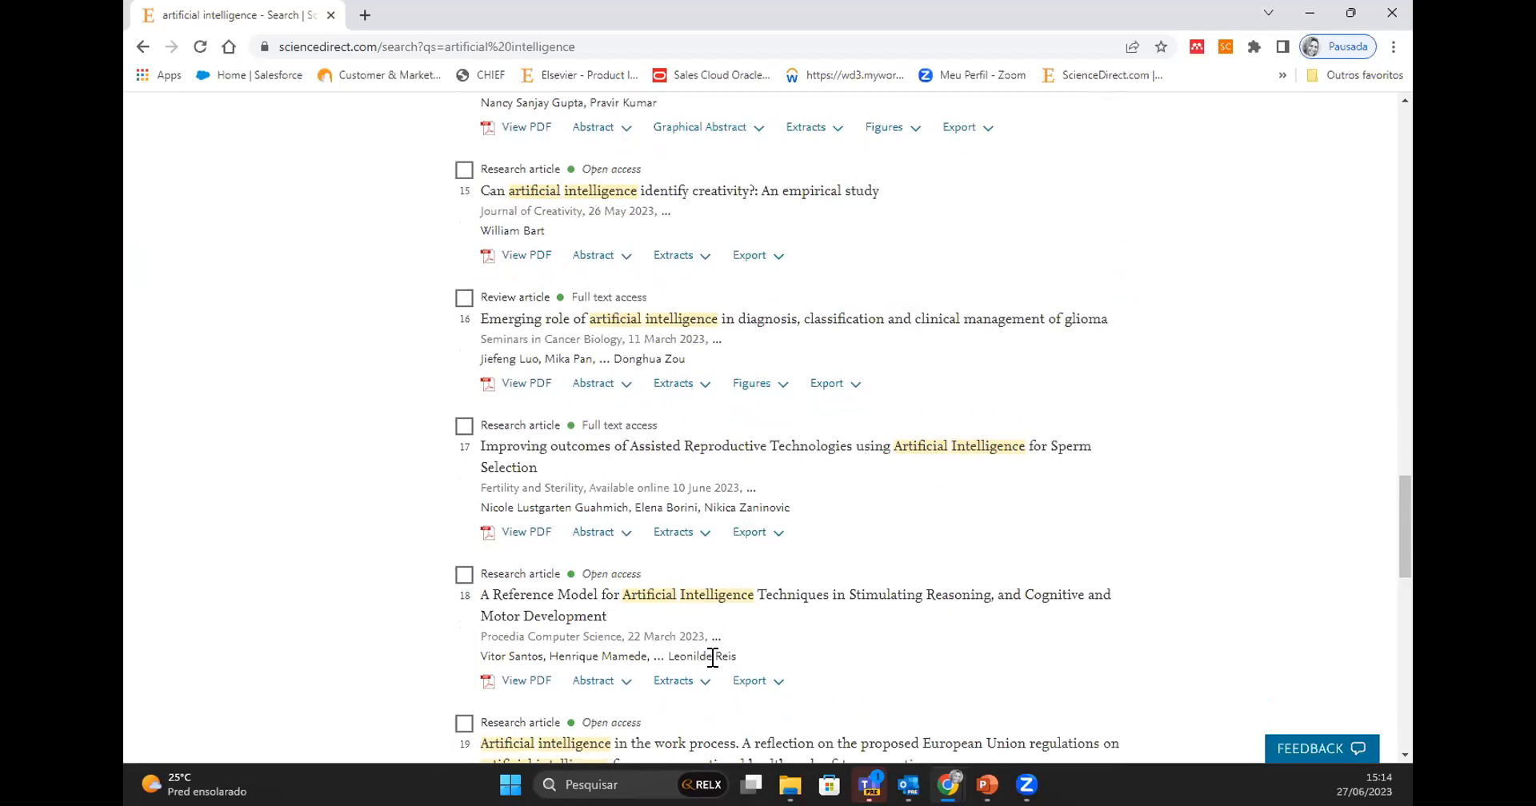
pyautogui.scroll(-3, 712, 657)
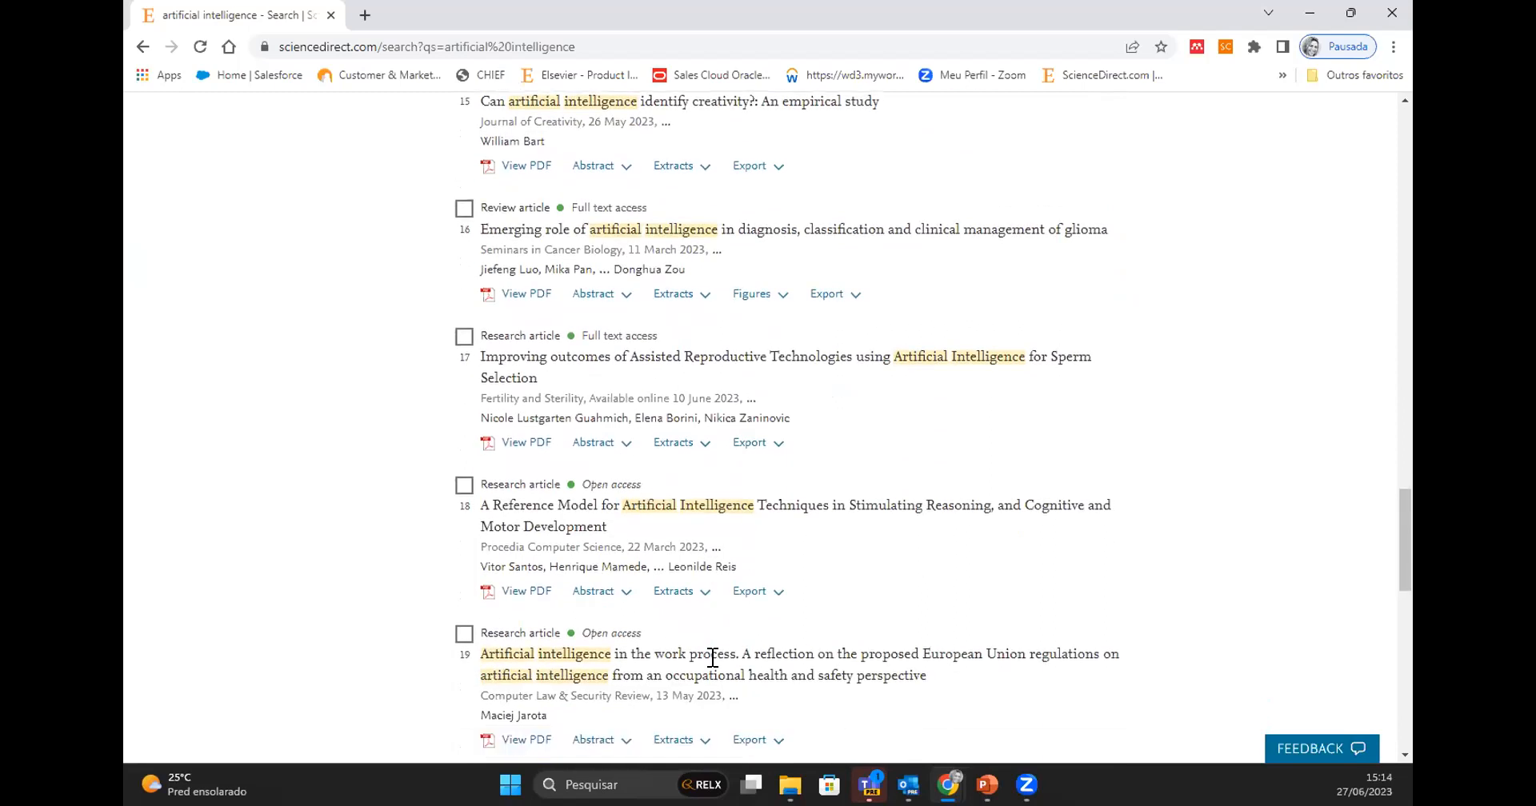
pyautogui.scroll(-2, 706, 609)
pyautogui.scroll(15, 706, 610)
pyautogui.scroll(15, 706, 610)
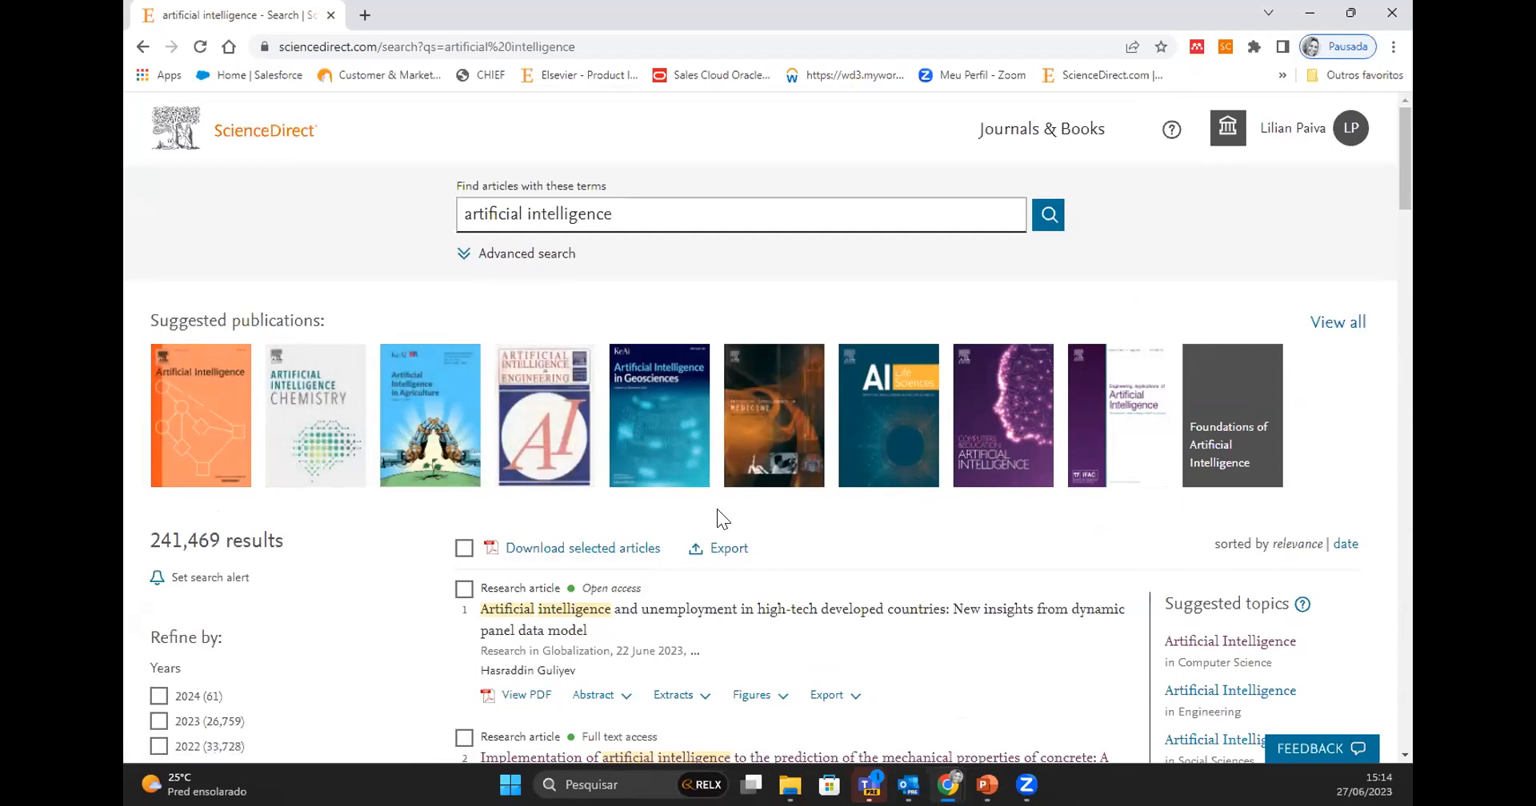
# - Examine the refinement filters for years, article type, publication title, subject areas and access type beside the search results
pyautogui.scroll(-2, 381, 547)
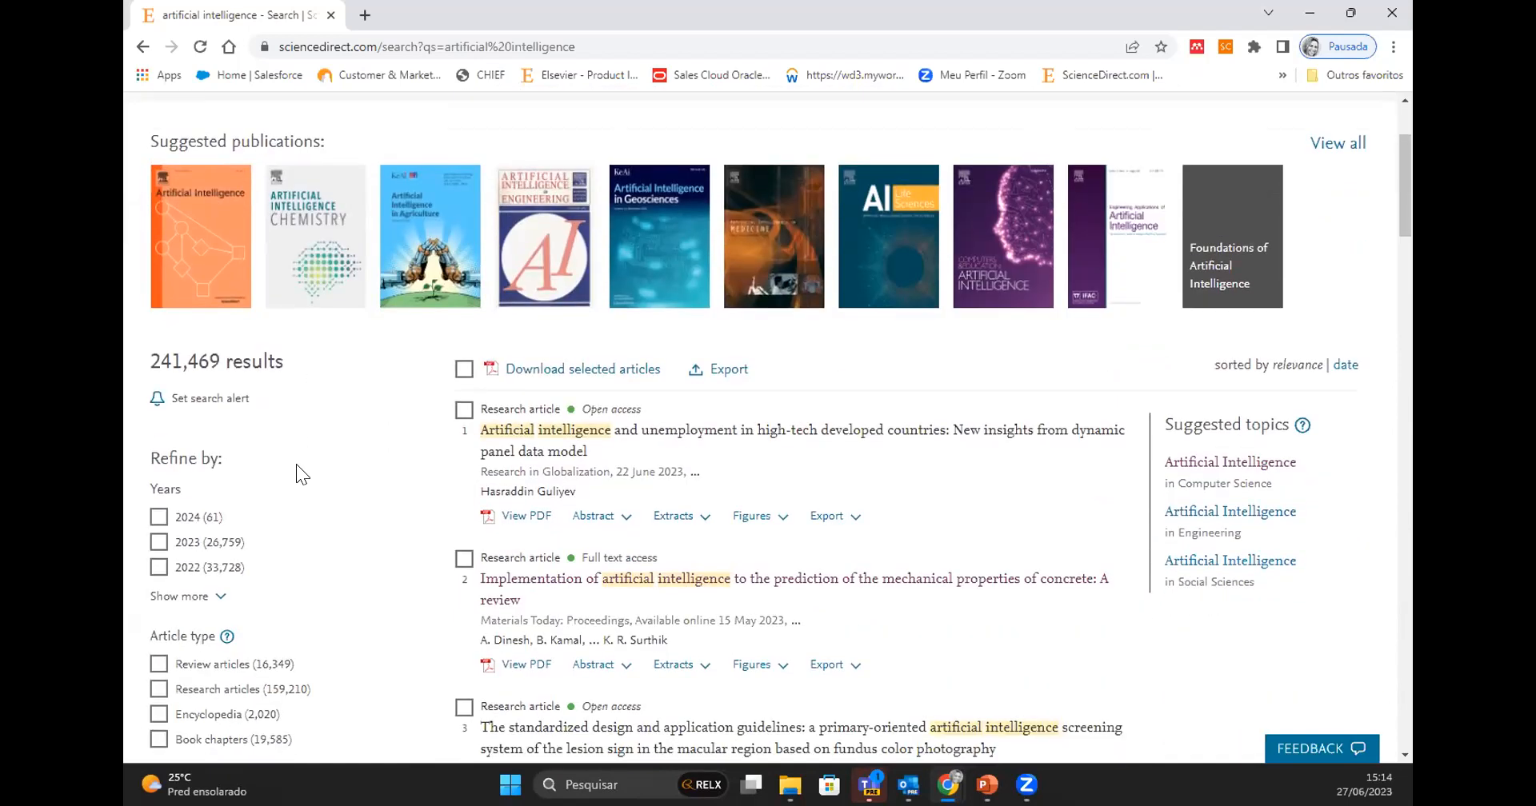
pyautogui.scroll(-1, 297, 465)
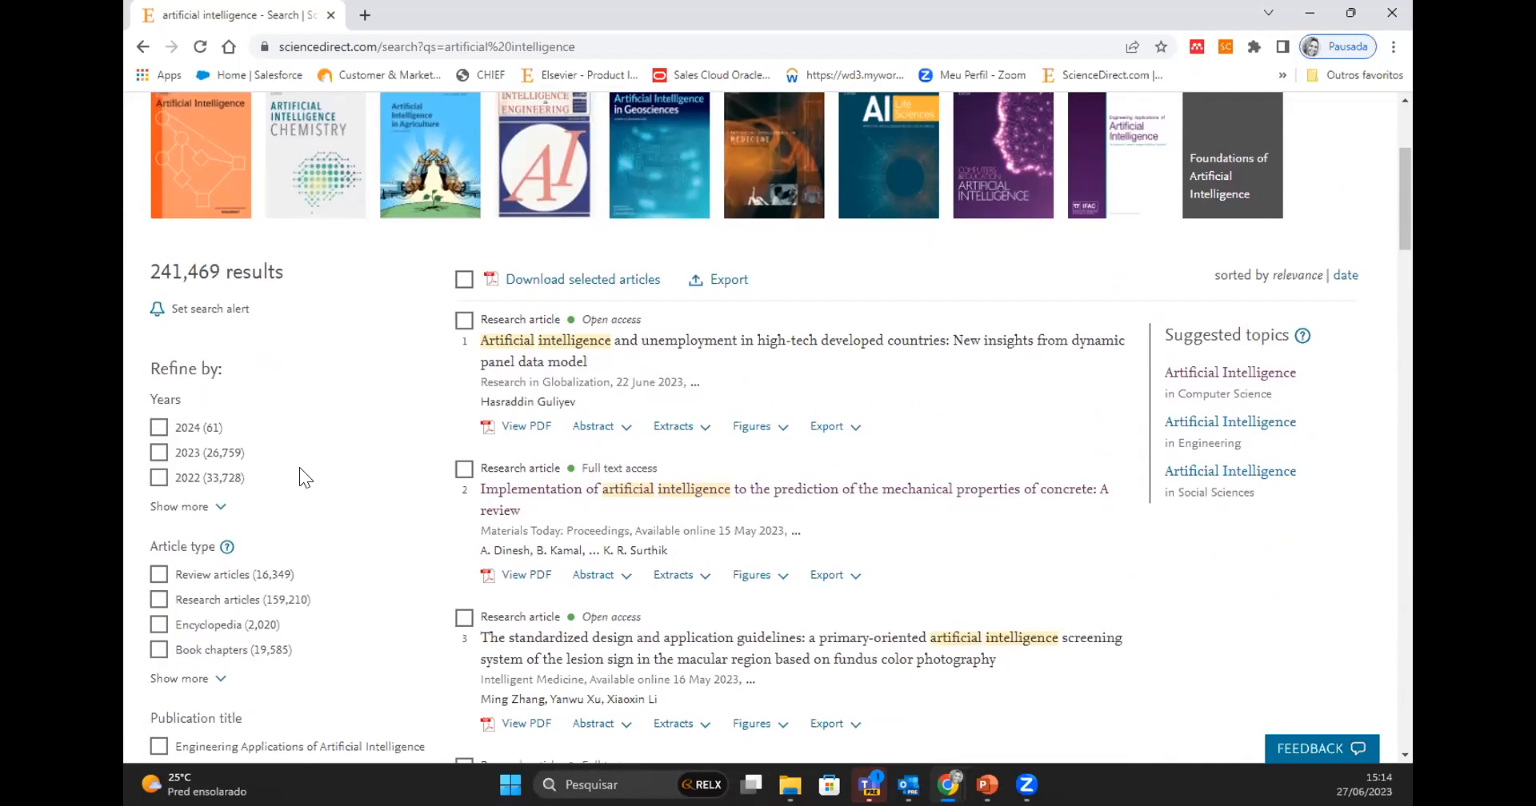
pyautogui.scroll(-2, 300, 472)
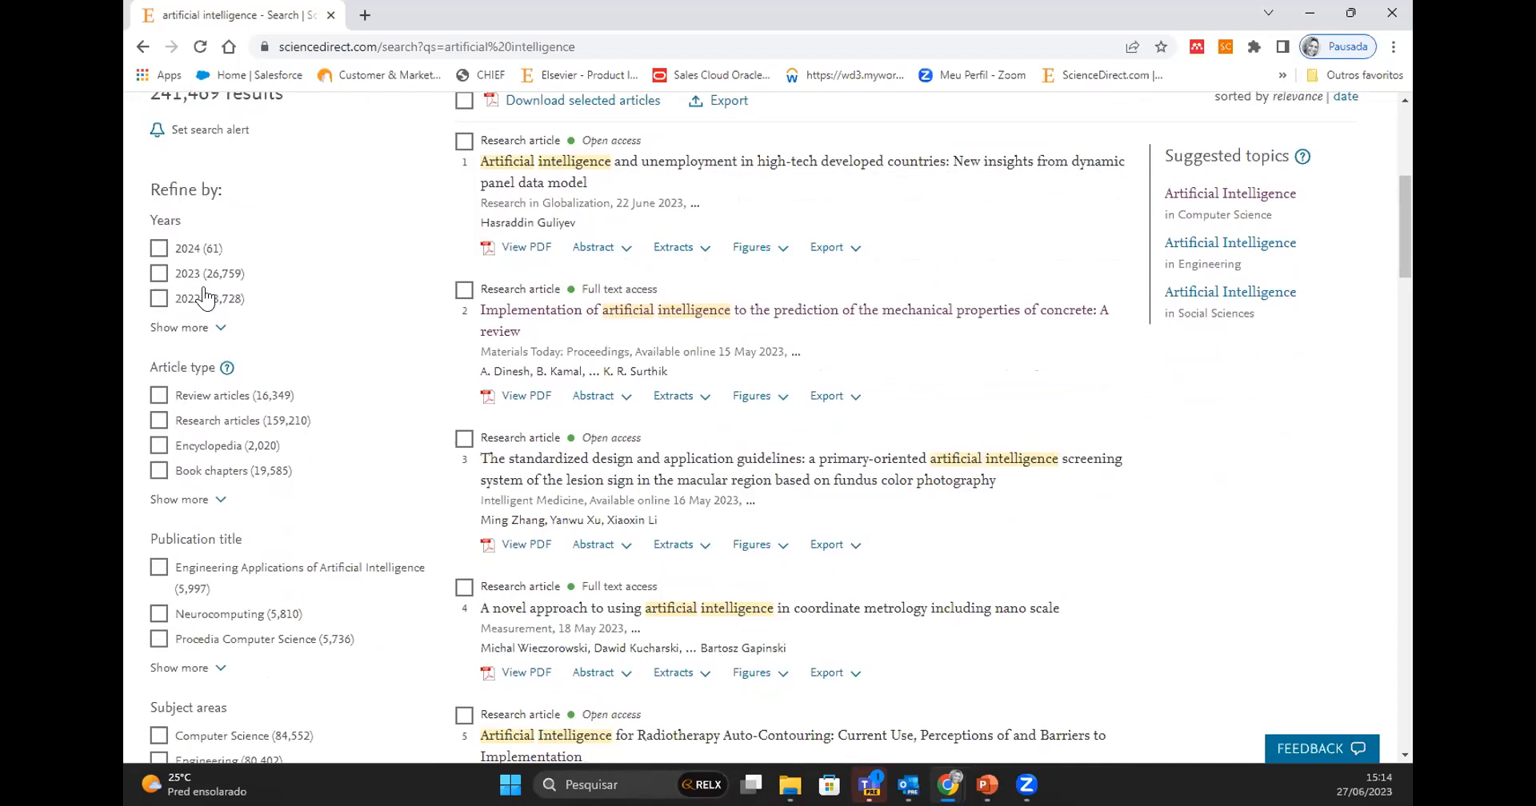
pyautogui.scroll(-1, 349, 457)
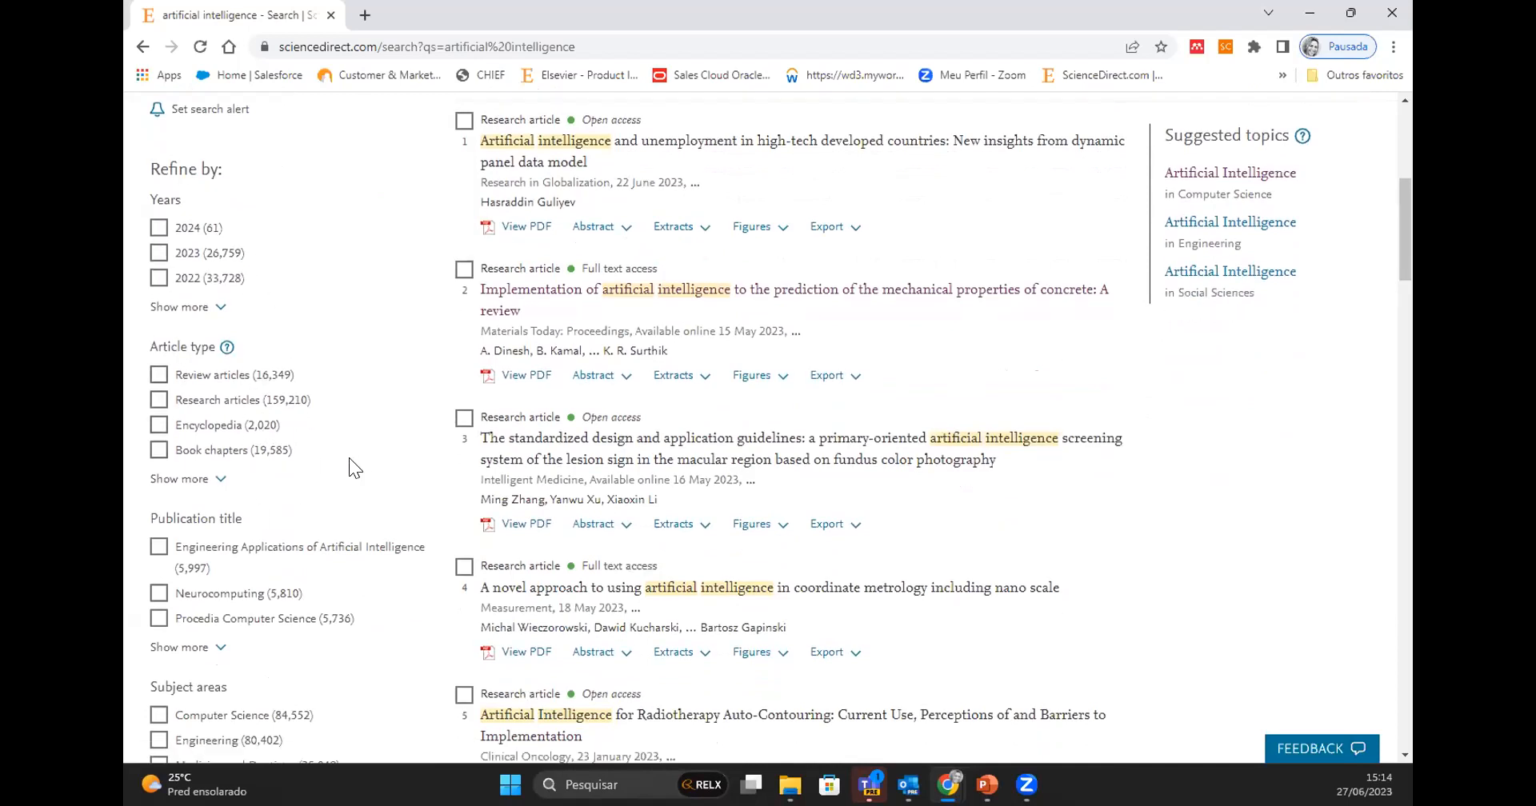
pyautogui.scroll(-2, 349, 458)
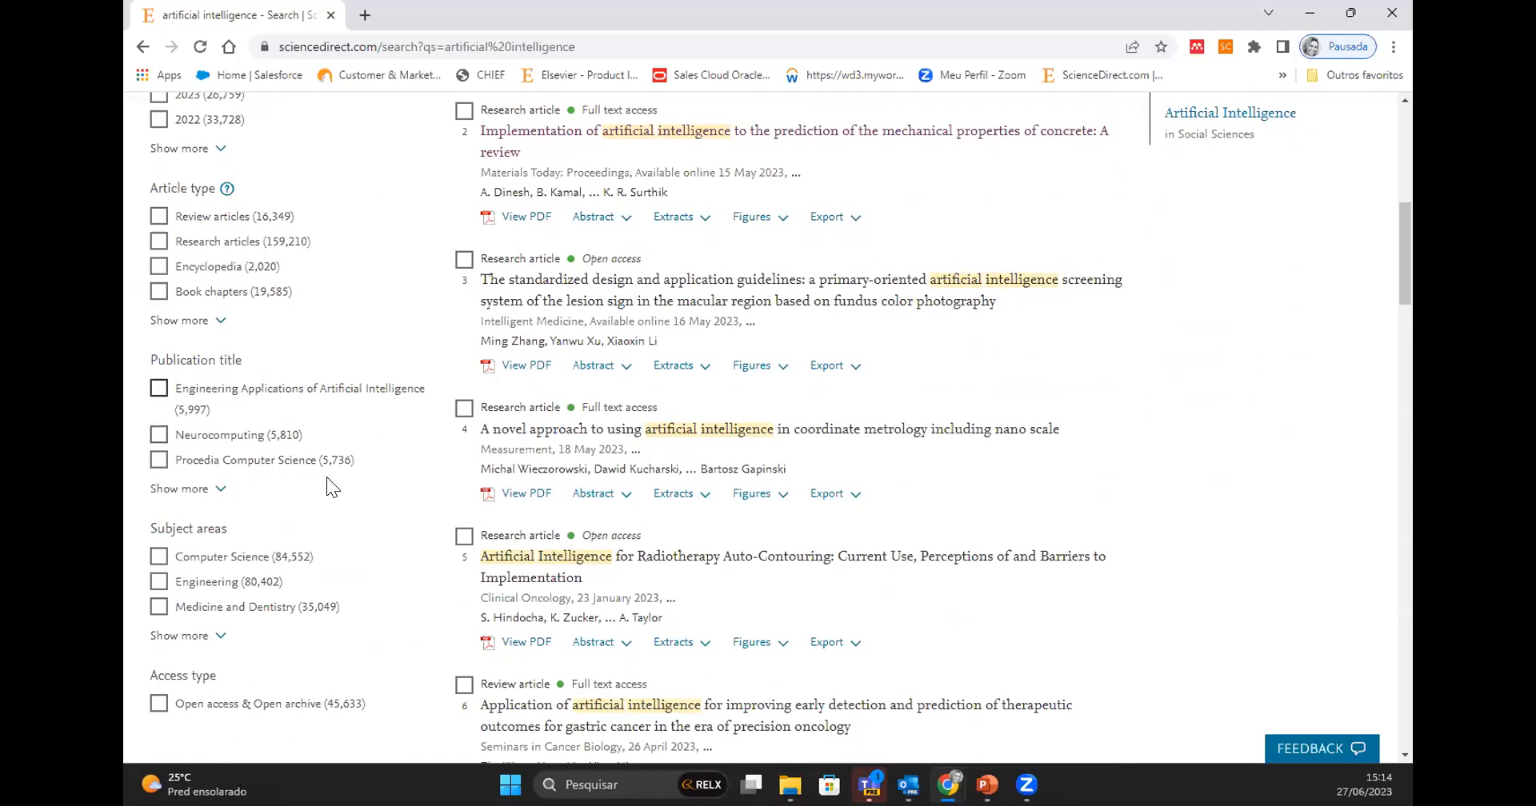
pyautogui.scroll(-2, 415, 531)
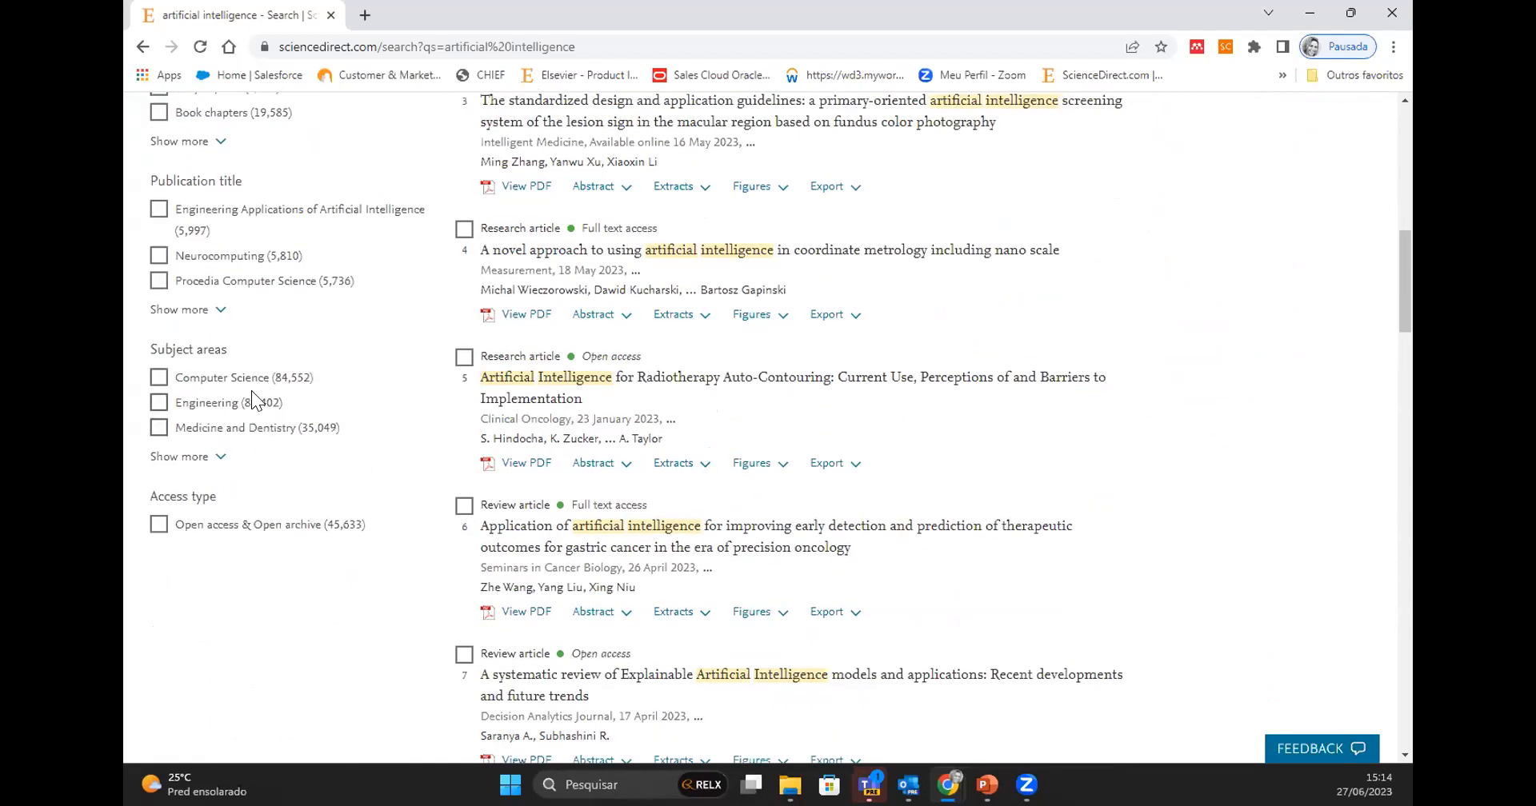
# - Expand the full list of subject areas and limit the results to Mathematics
pyautogui.click(201, 456)
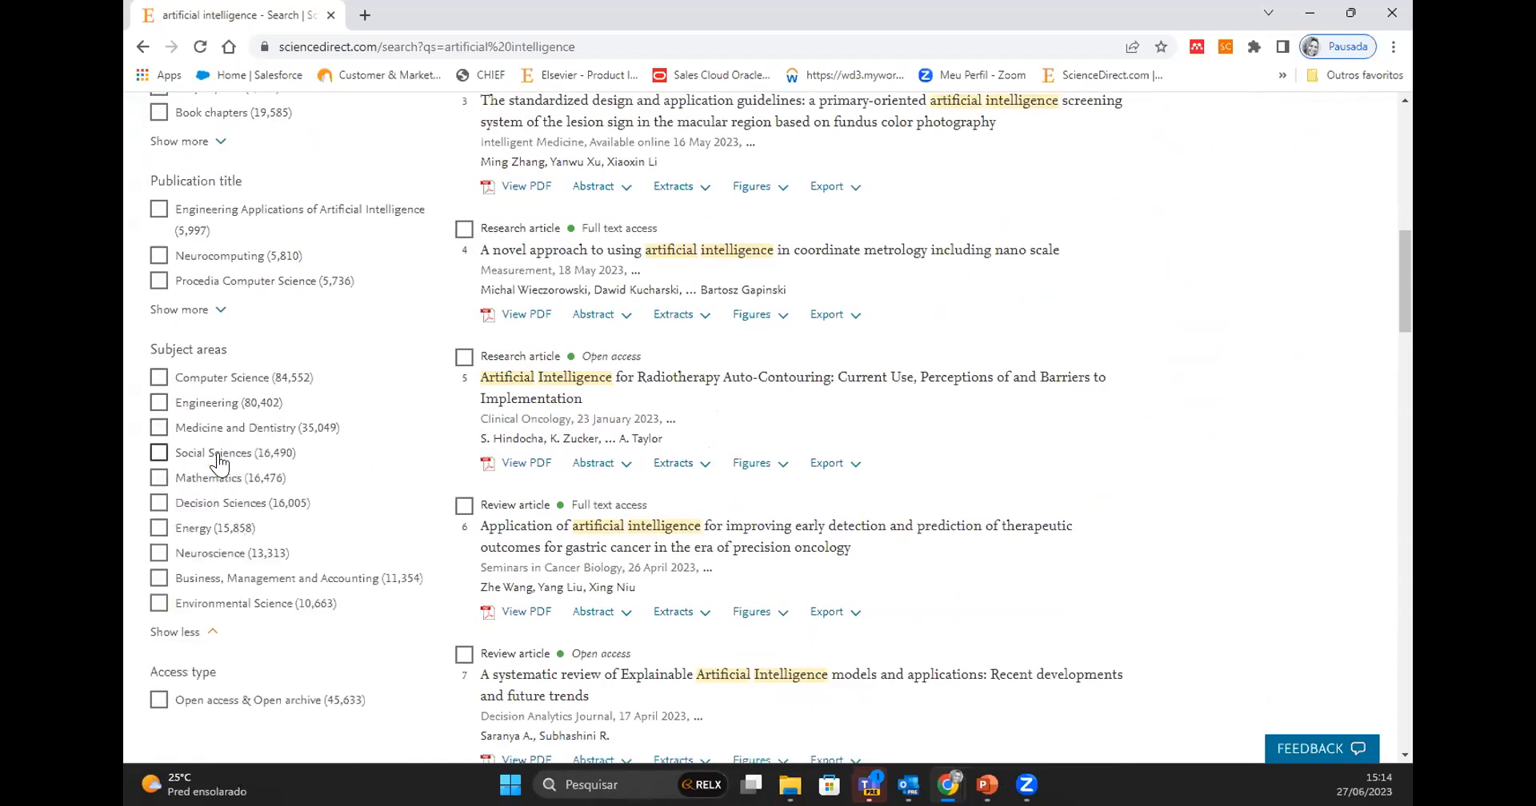
pyautogui.scroll(3, 348, 424)
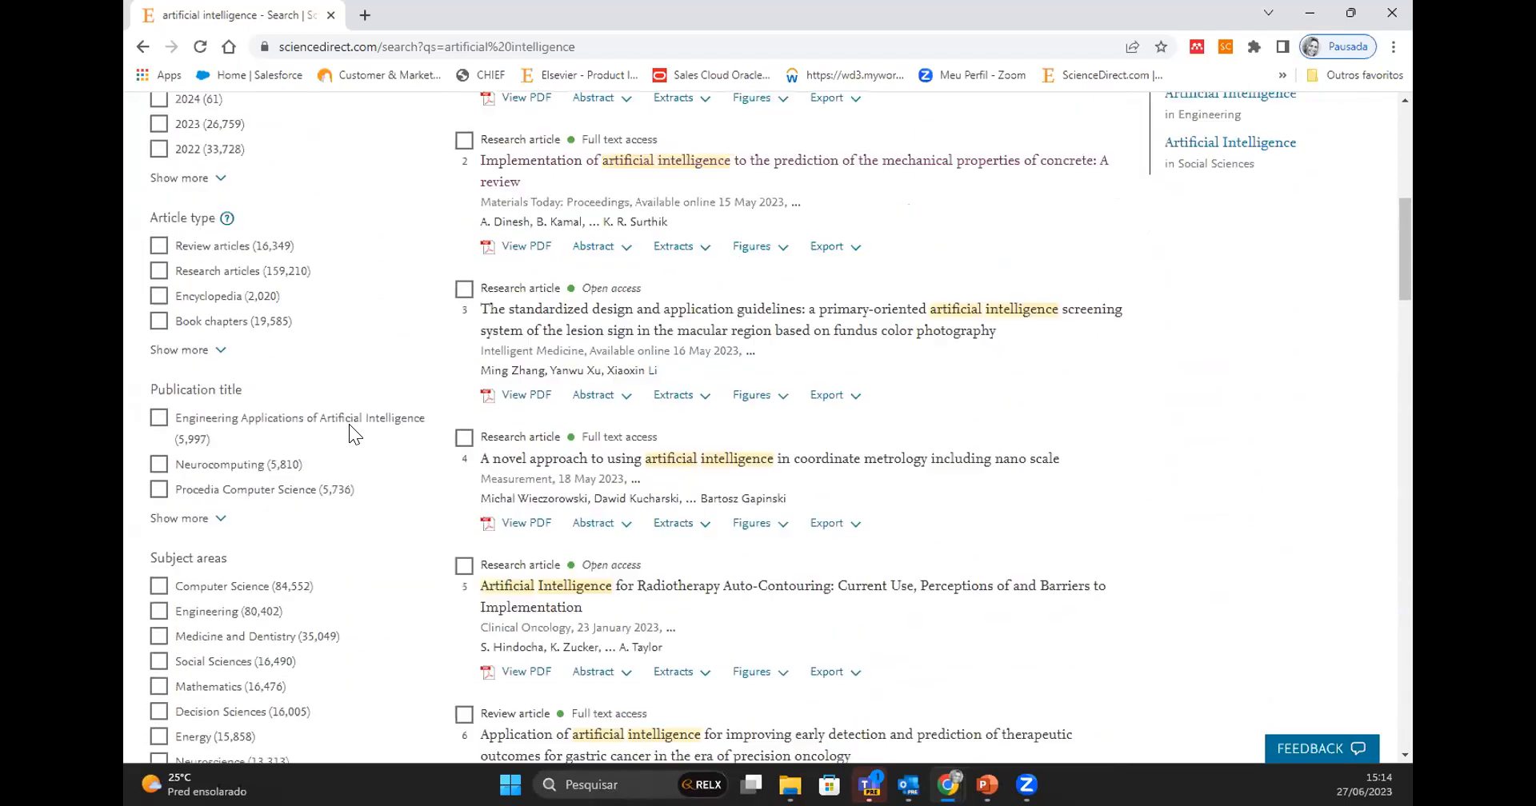
pyautogui.scroll(2, 334, 407)
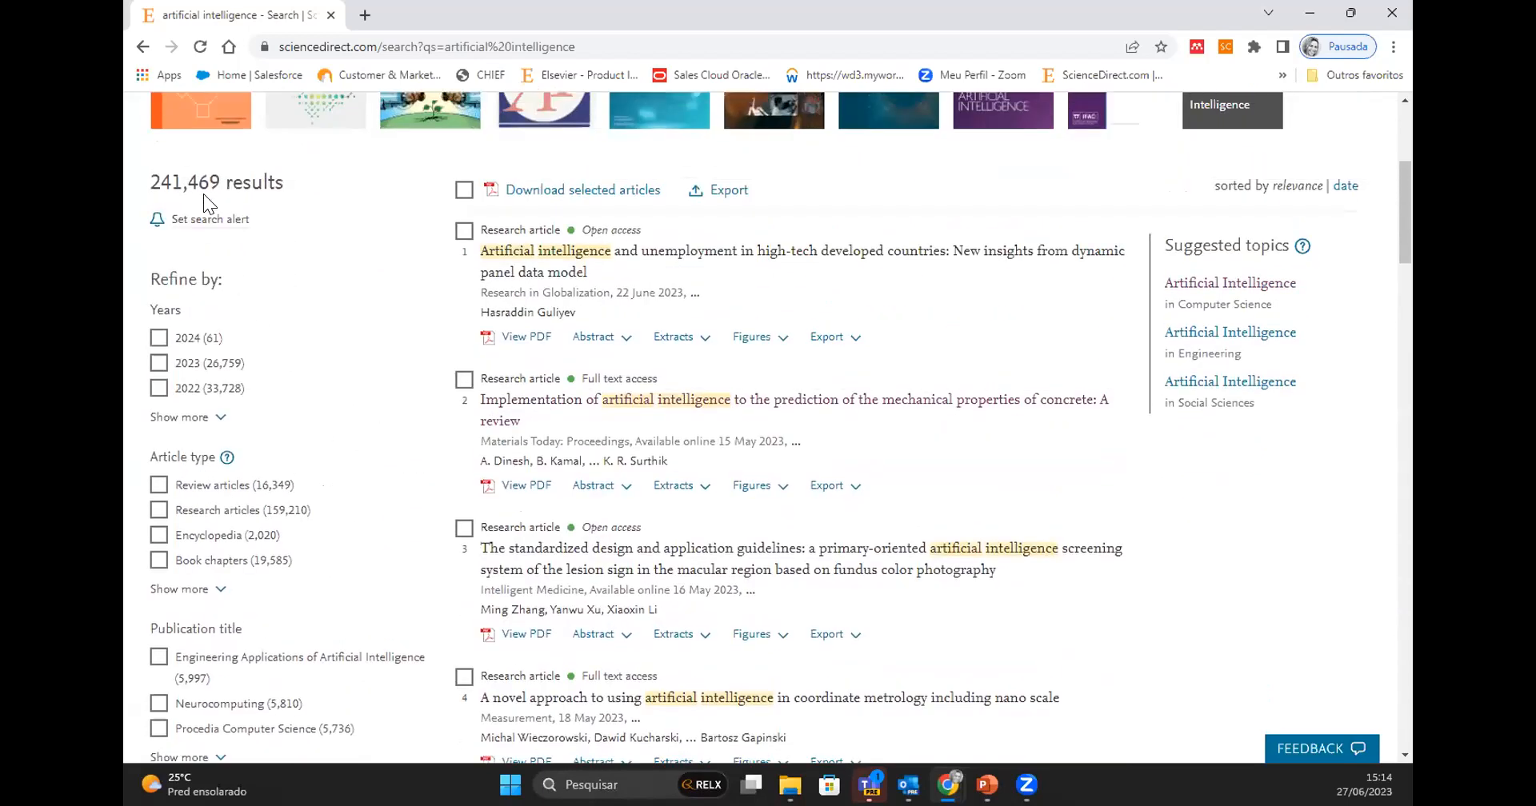
pyautogui.scroll(-5, 254, 405)
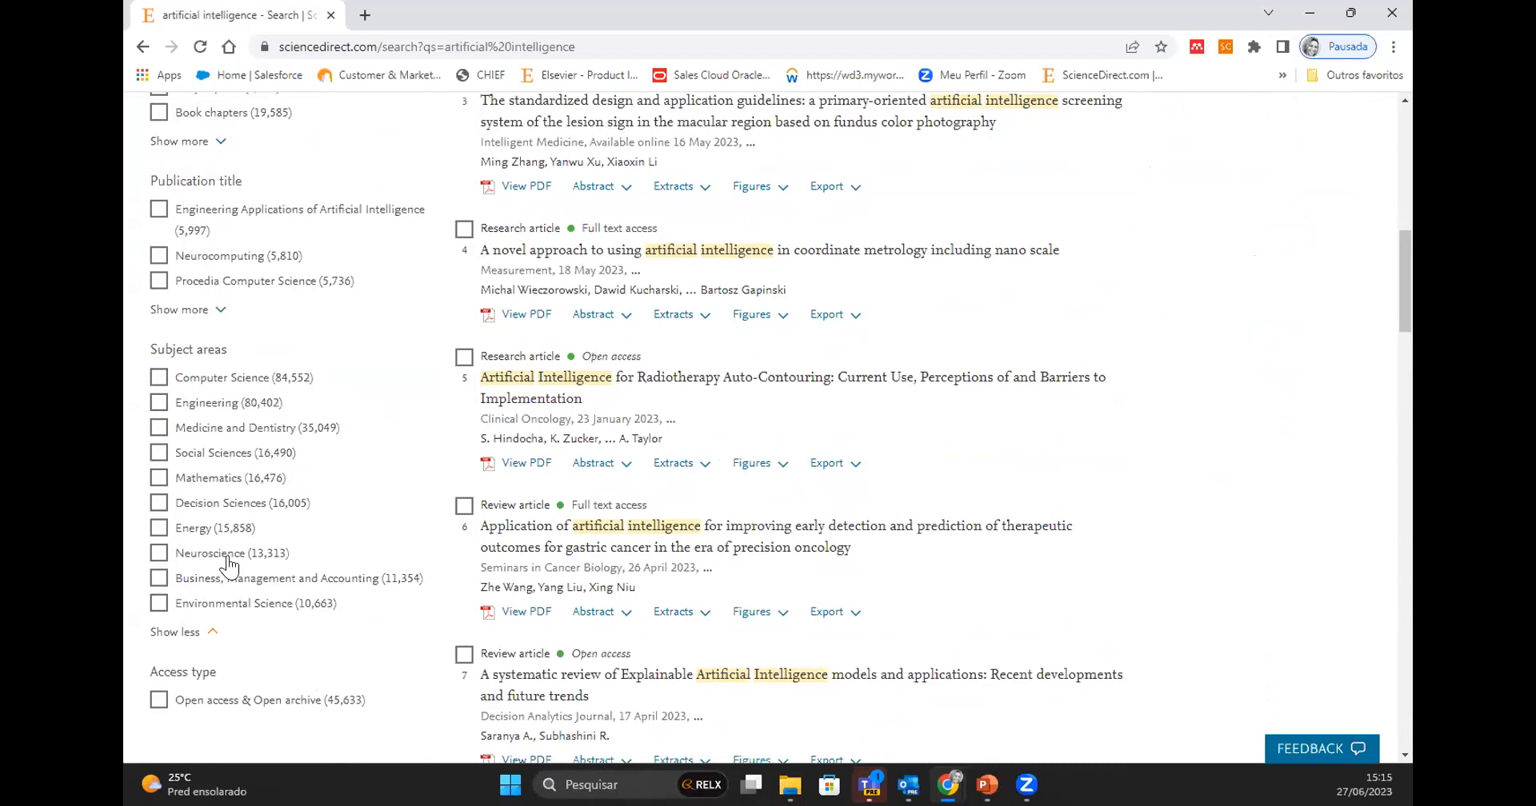
pyautogui.click(159, 478)
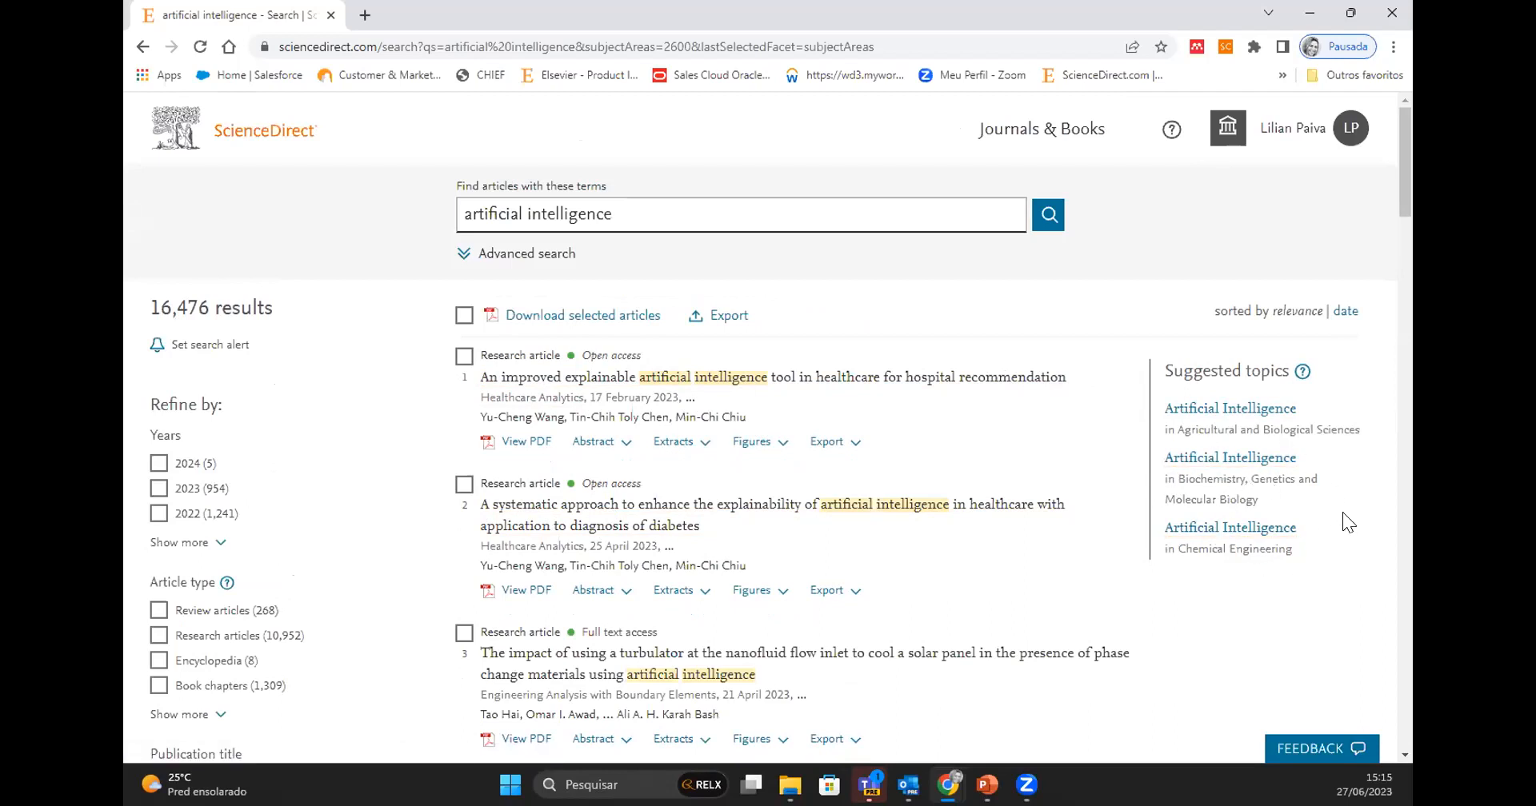
# - Sort the Mathematics results by date and look through the most recent articles
pyautogui.scroll(-2, 1217, 479)
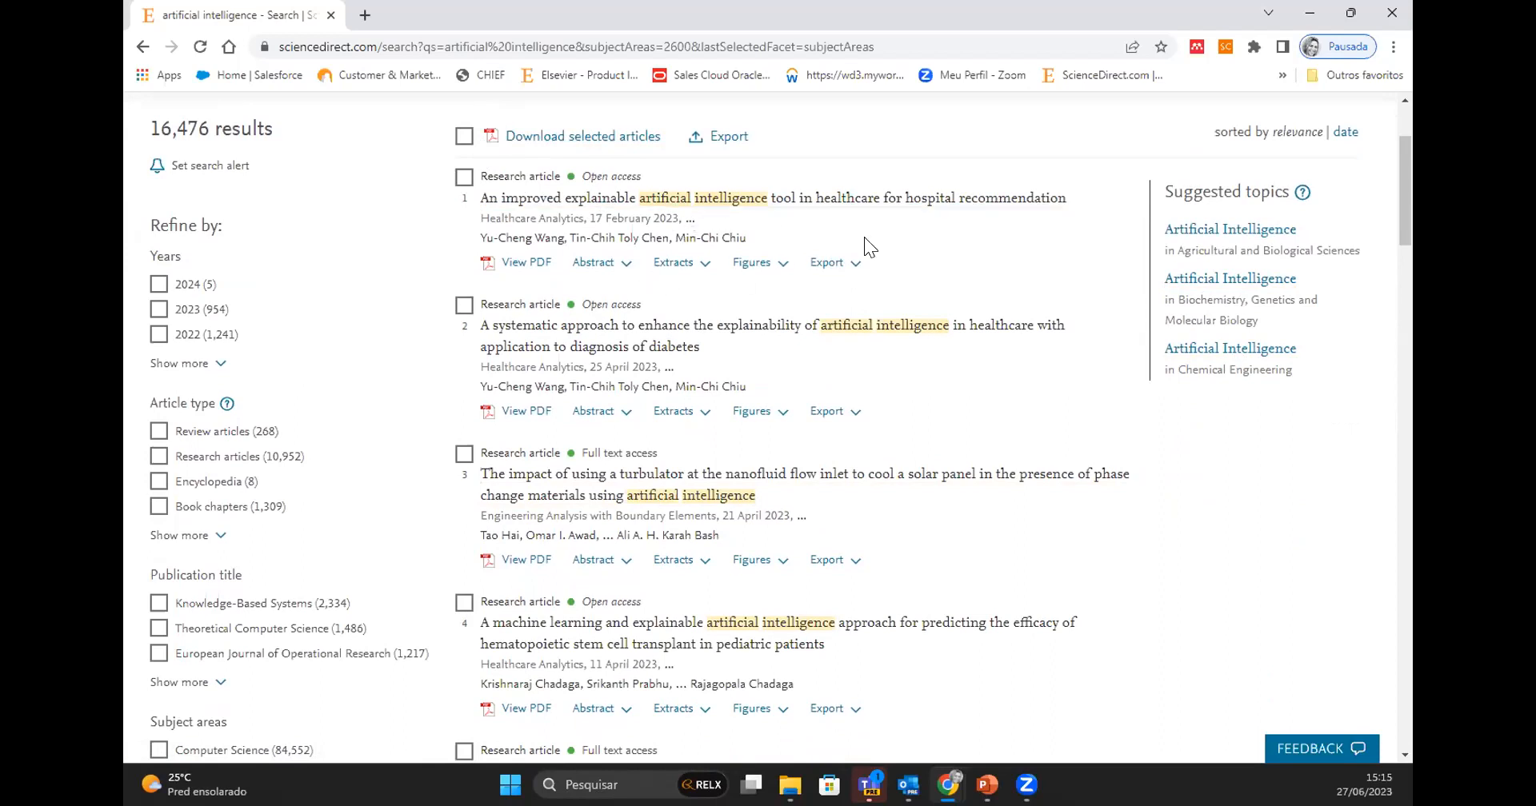
pyautogui.scroll(3, 925, 264)
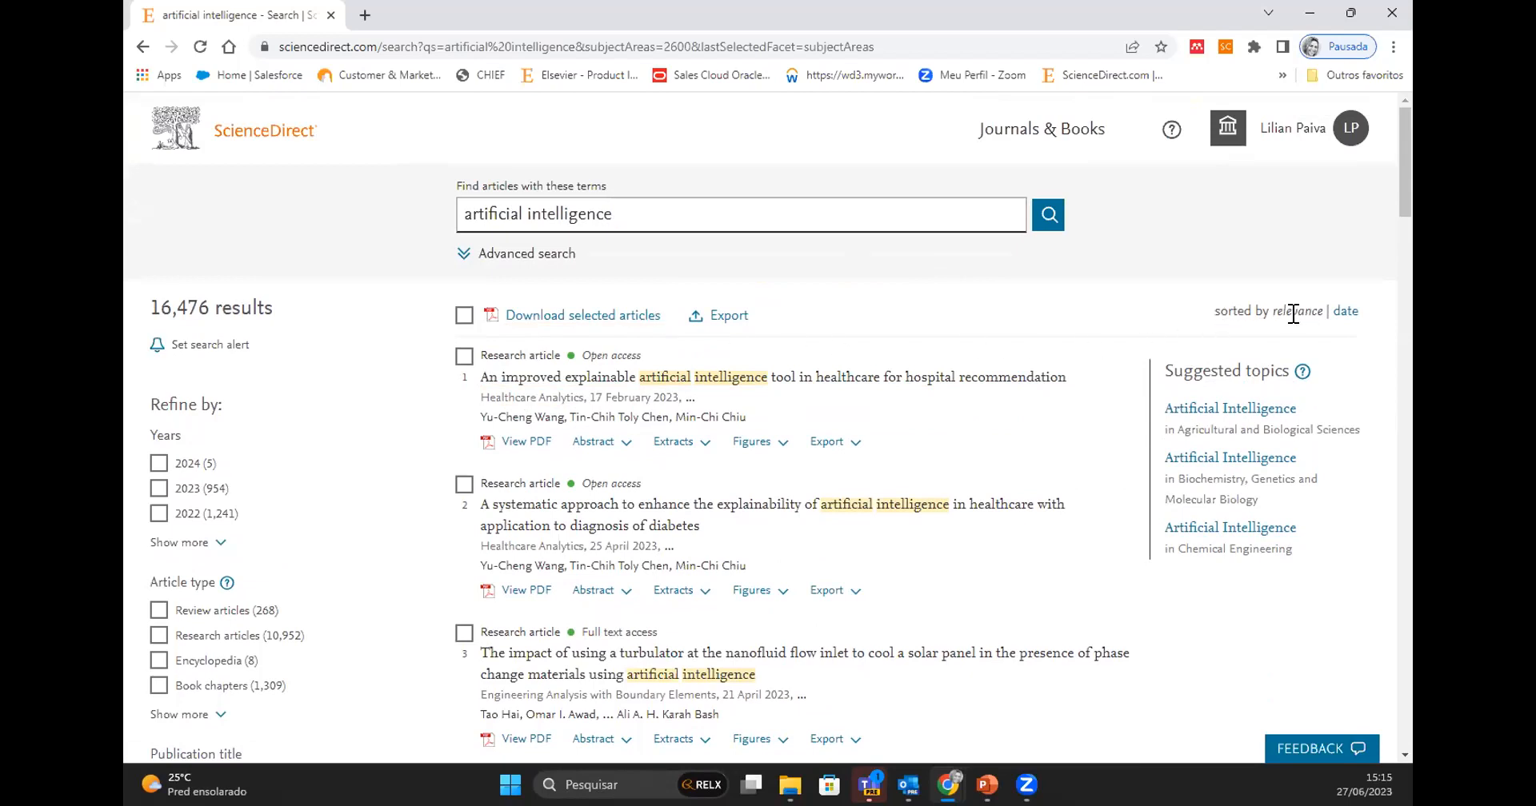
pyautogui.click(1346, 310)
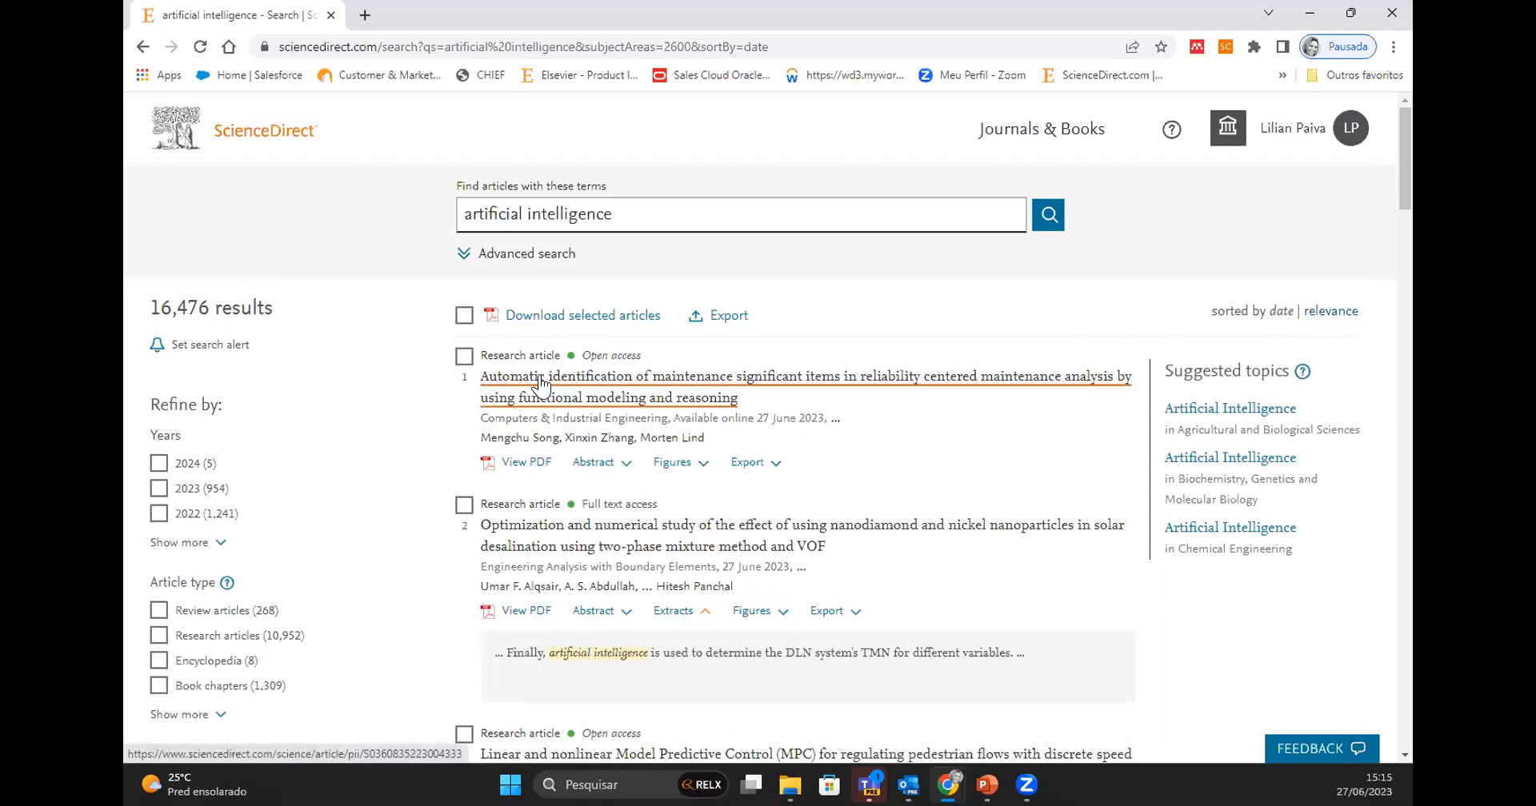
pyautogui.scroll(-3, 816, 567)
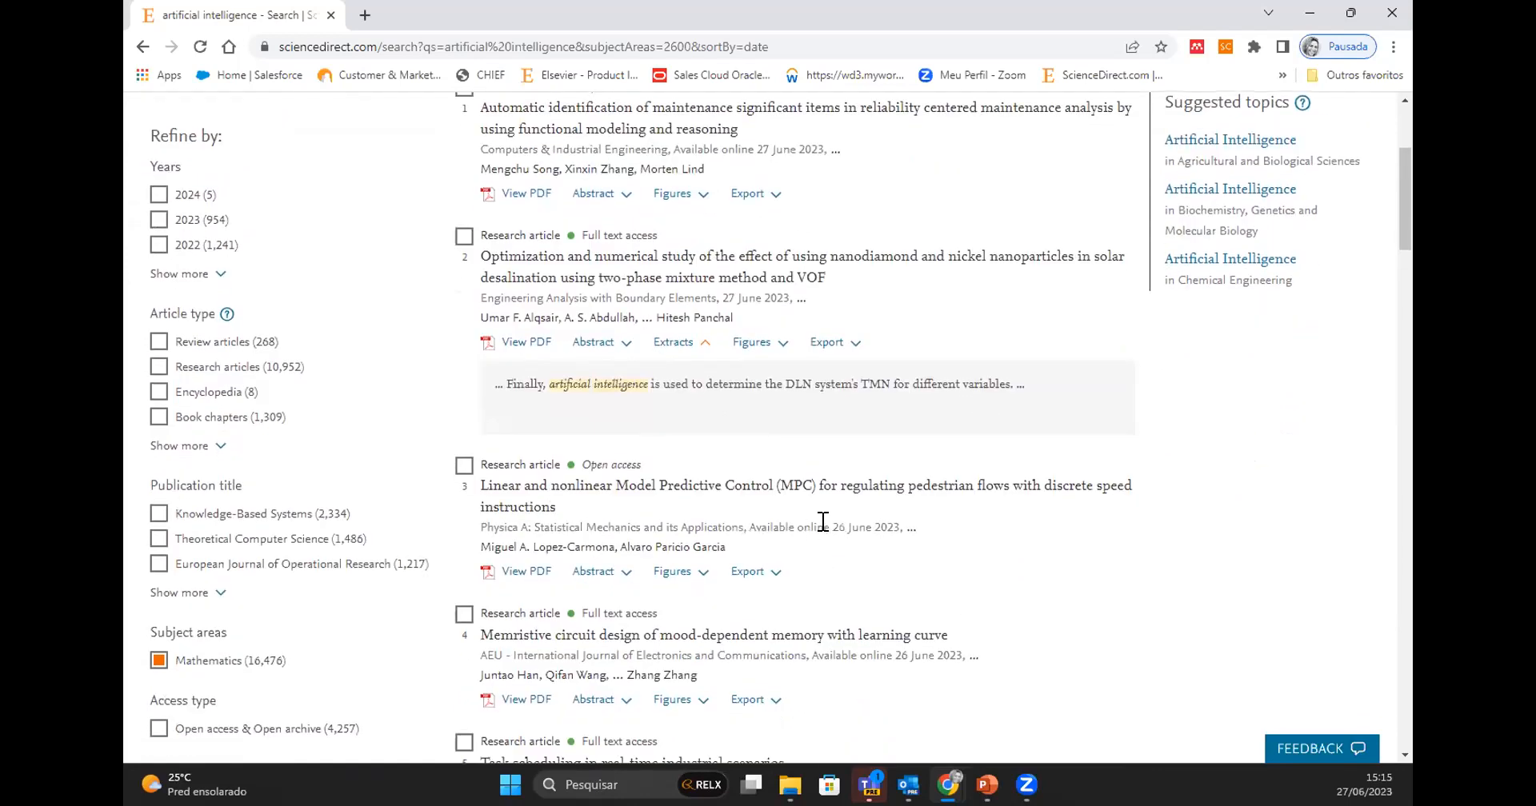
pyautogui.scroll(1, 814, 519)
pyautogui.scroll(2, 814, 528)
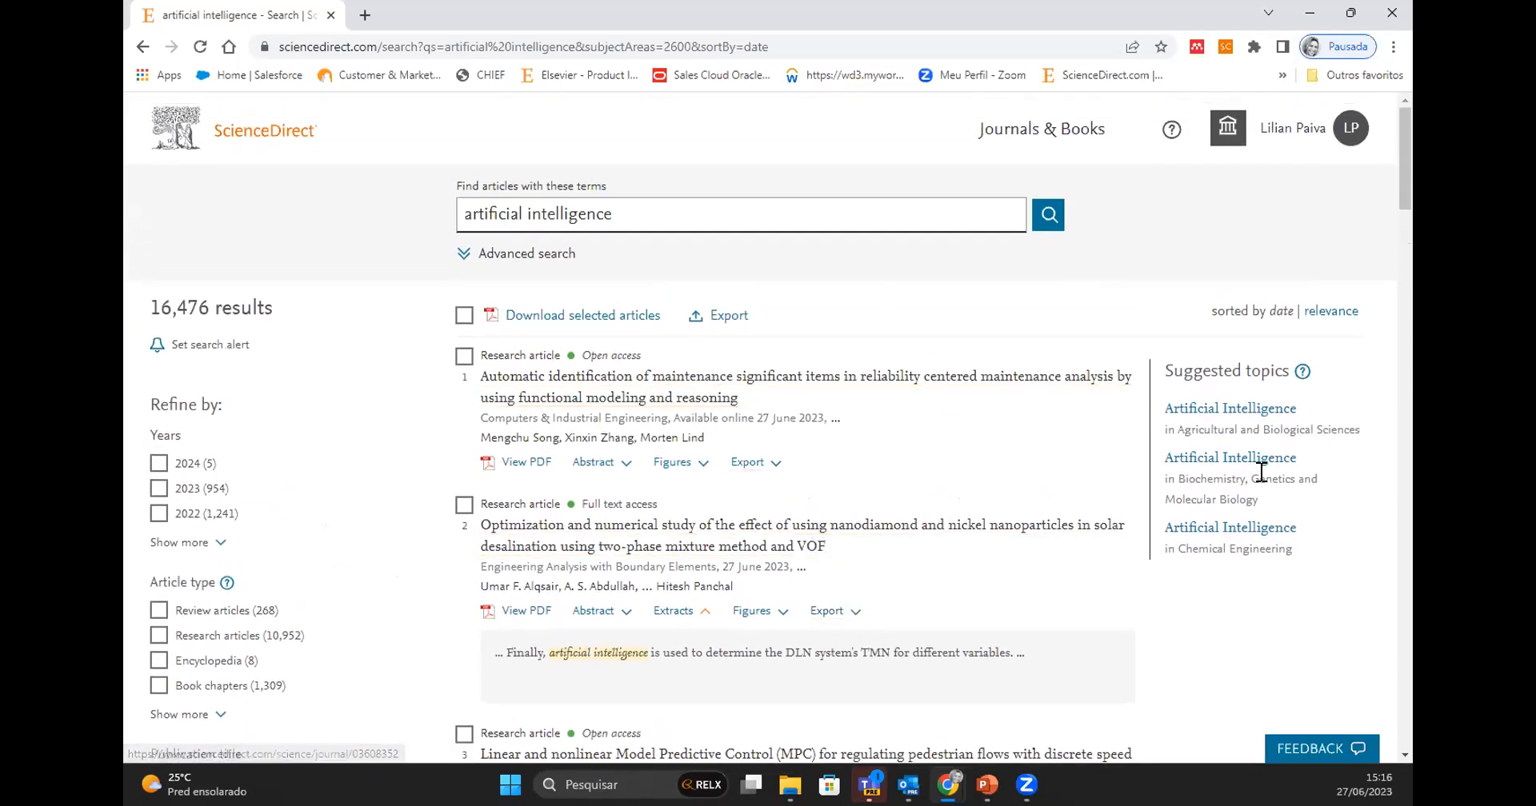
# - Switch the sorting of the Mathematics results back to relevance
pyautogui.click(1335, 312)
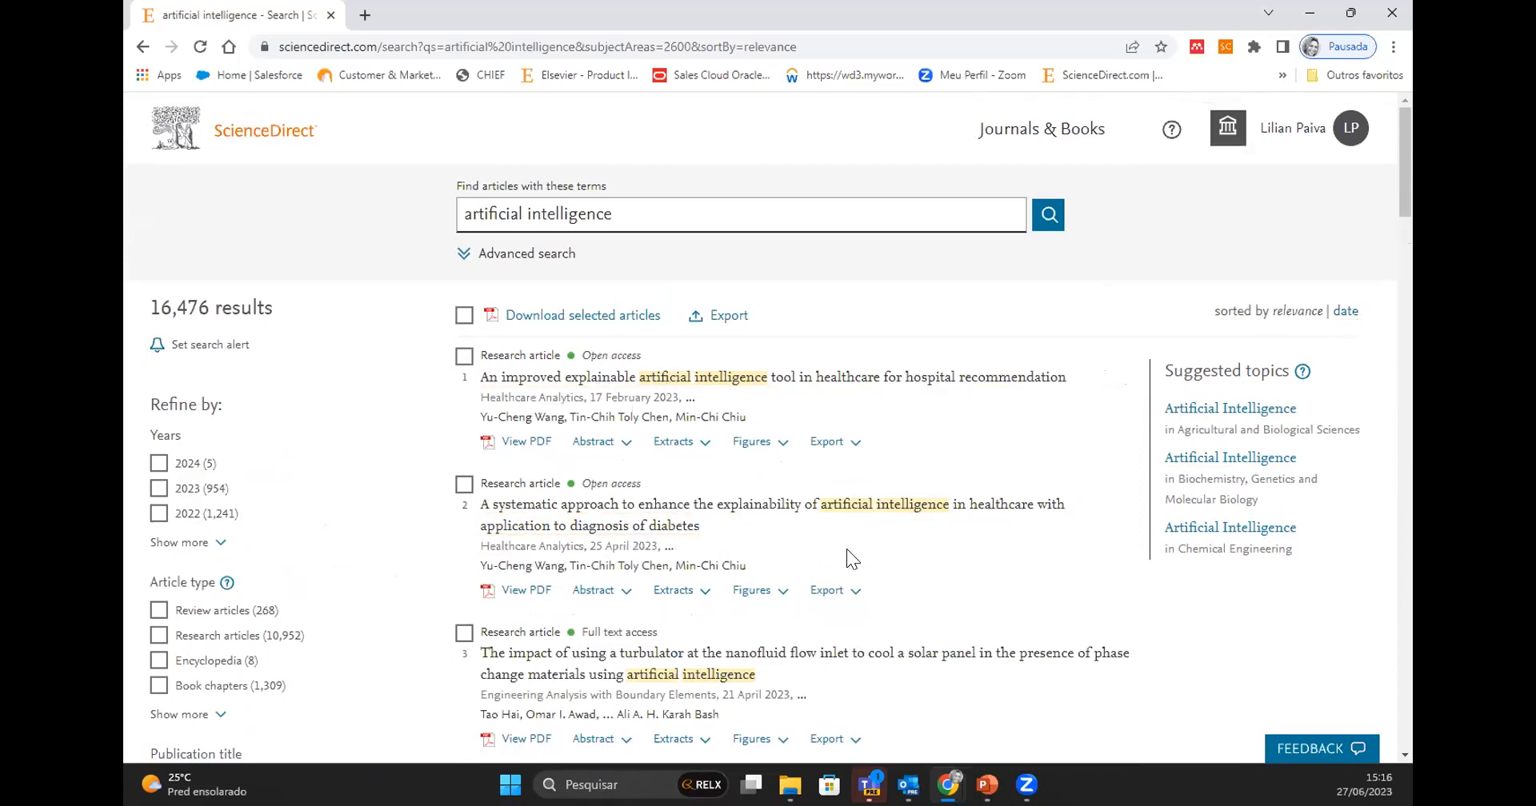
pyautogui.scroll(-1, 846, 549)
pyautogui.scroll(1, 846, 549)
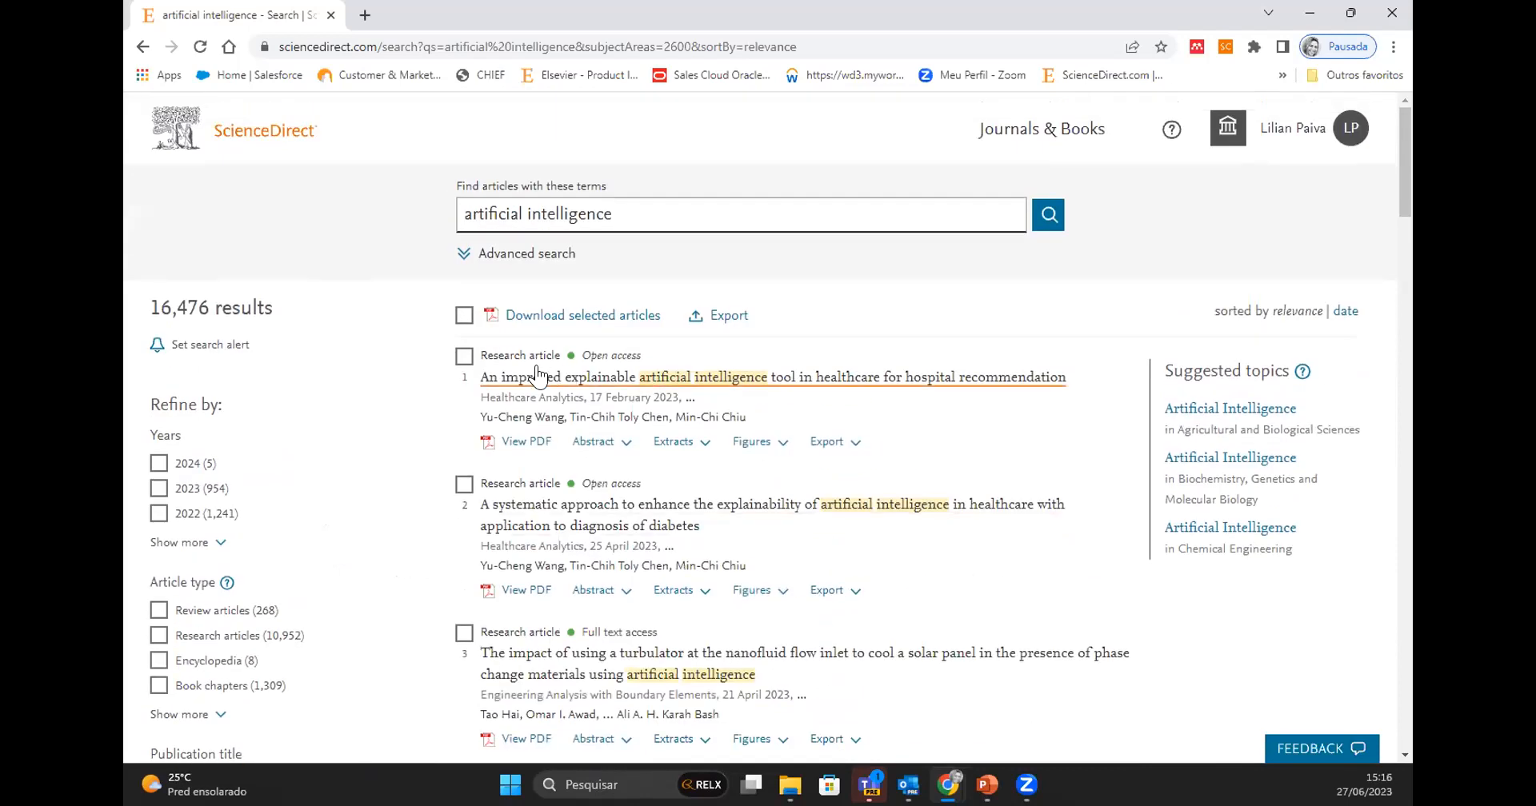
# - Preview the abstract, extracts and figures of the article "An improved explainable artificial intelligence tool in healthcare for hospital recommendation"
pyautogui.click(613, 445)
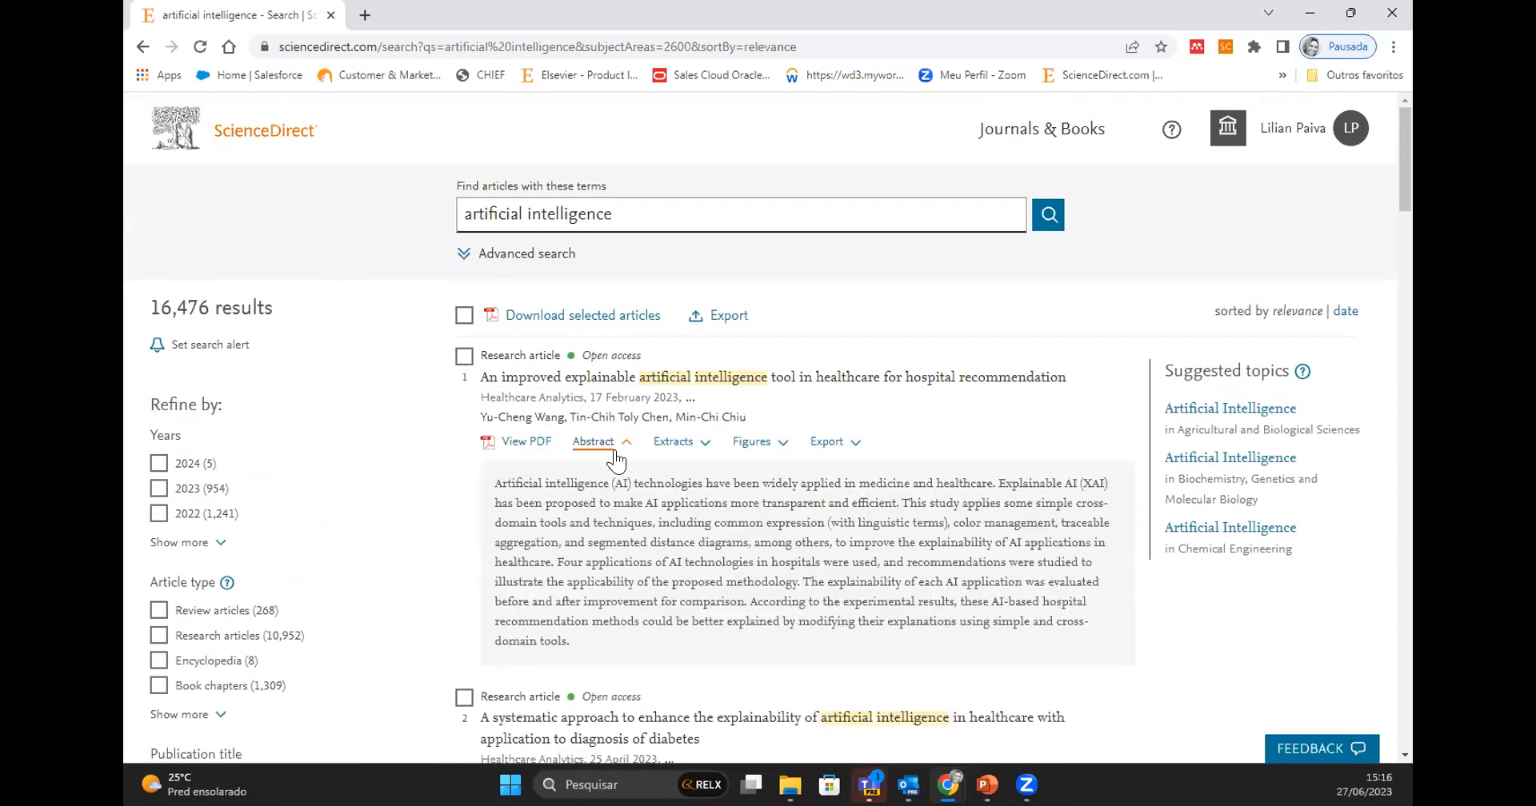
pyautogui.click(687, 444)
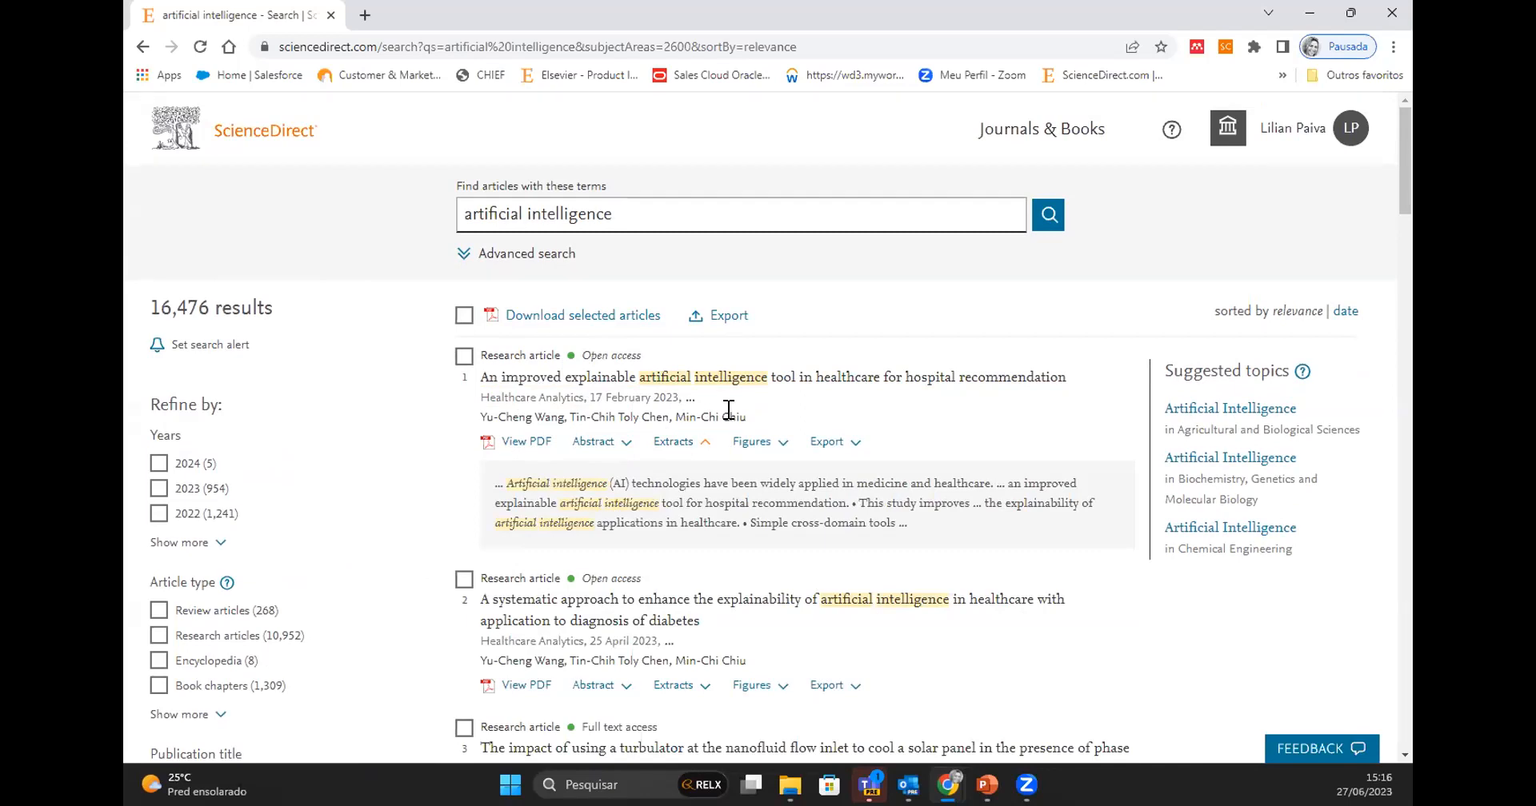
pyautogui.click(759, 445)
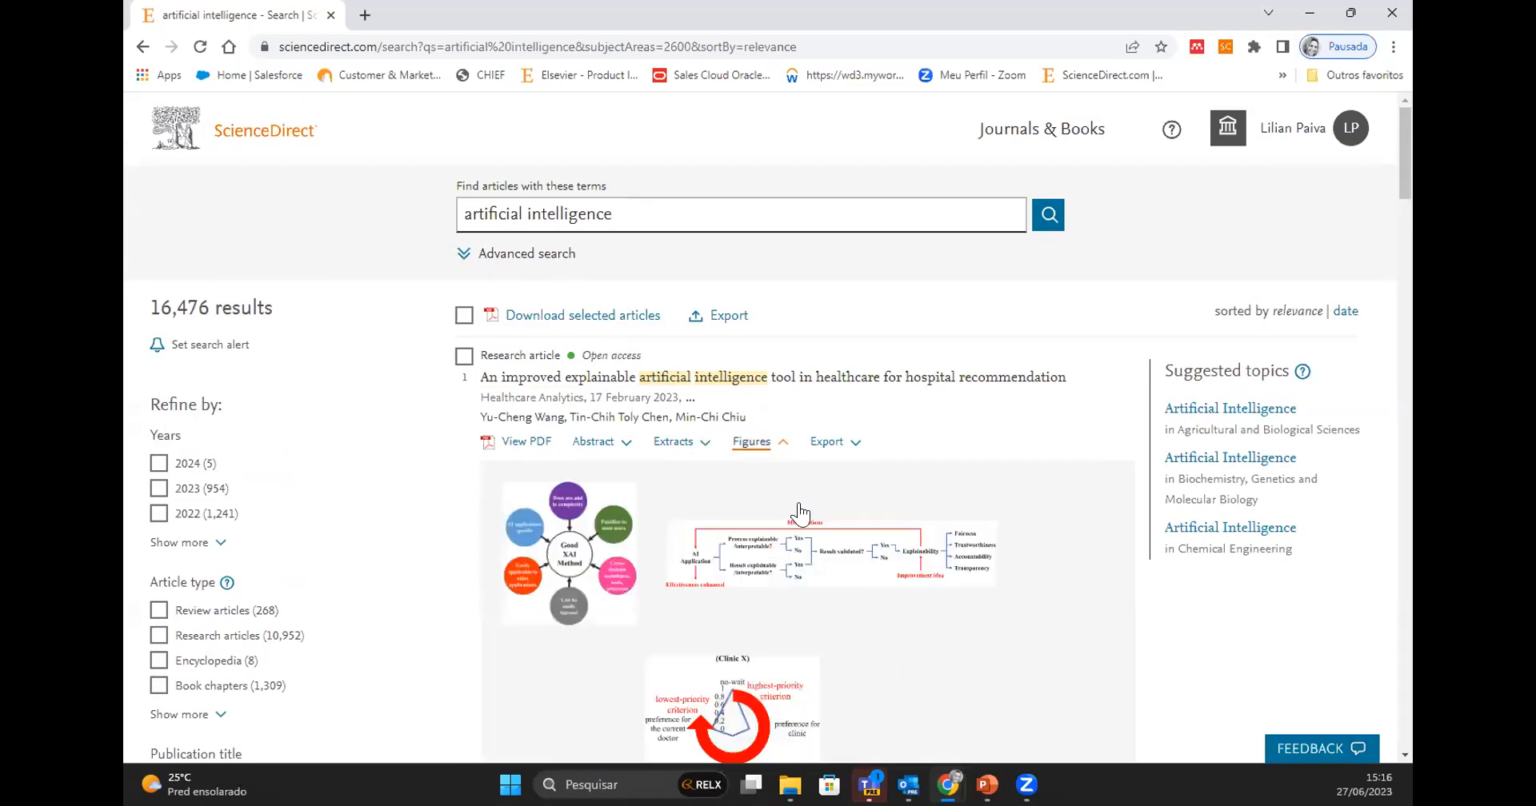
pyautogui.scroll(-2, 800, 512)
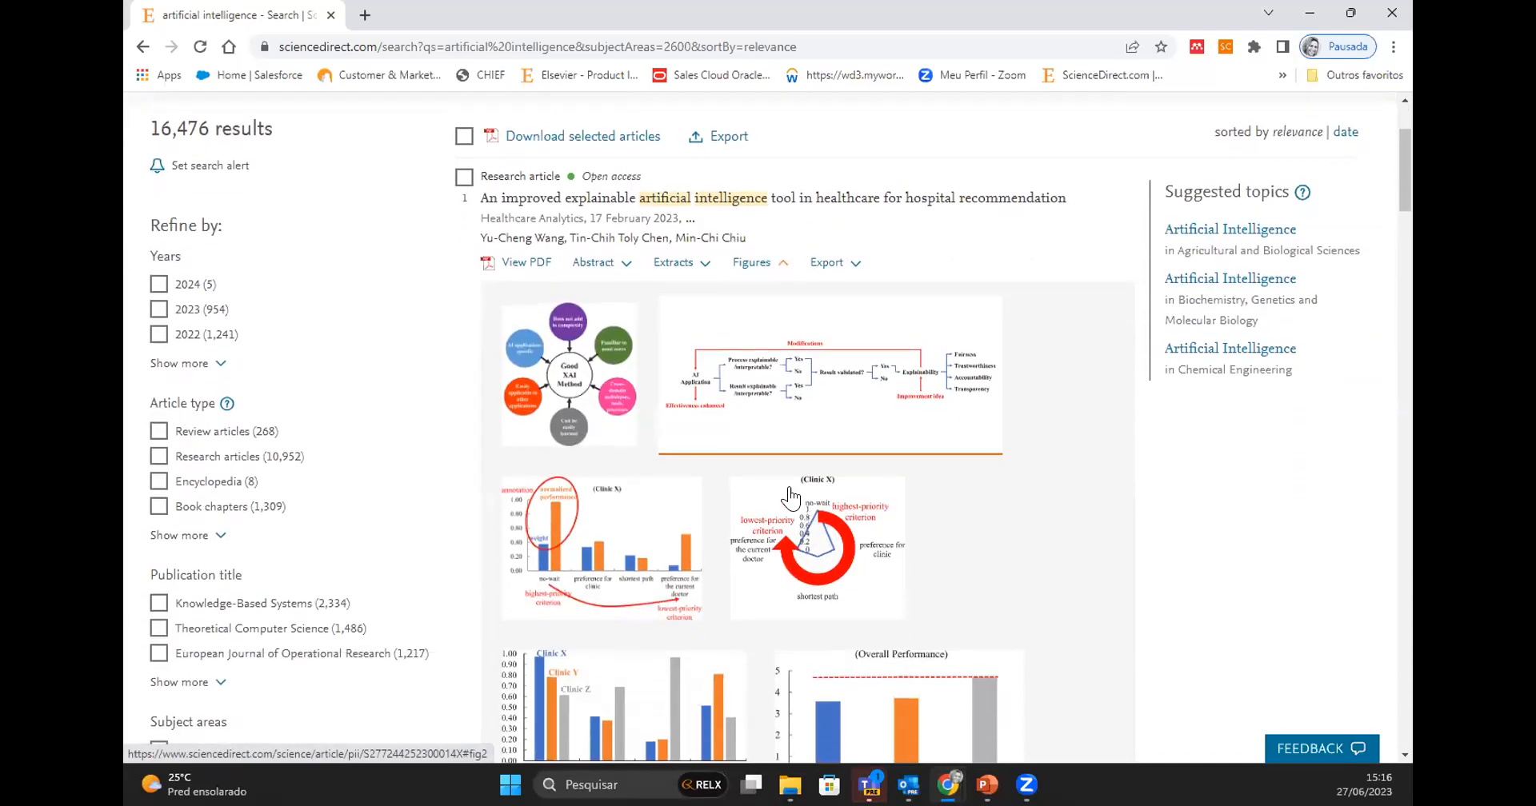
pyautogui.scroll(-2, 754, 582)
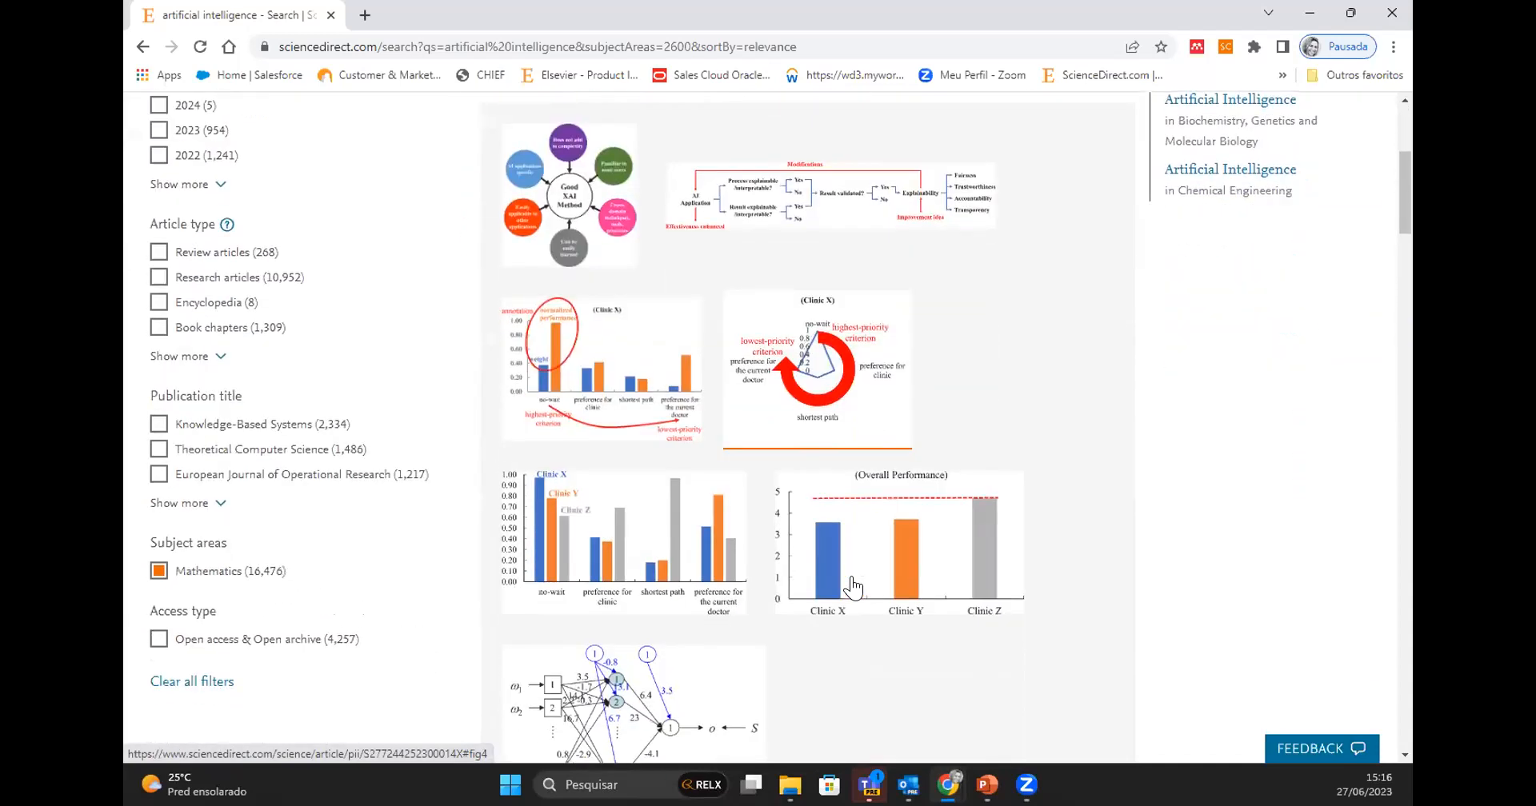
pyautogui.scroll(-6, 853, 608)
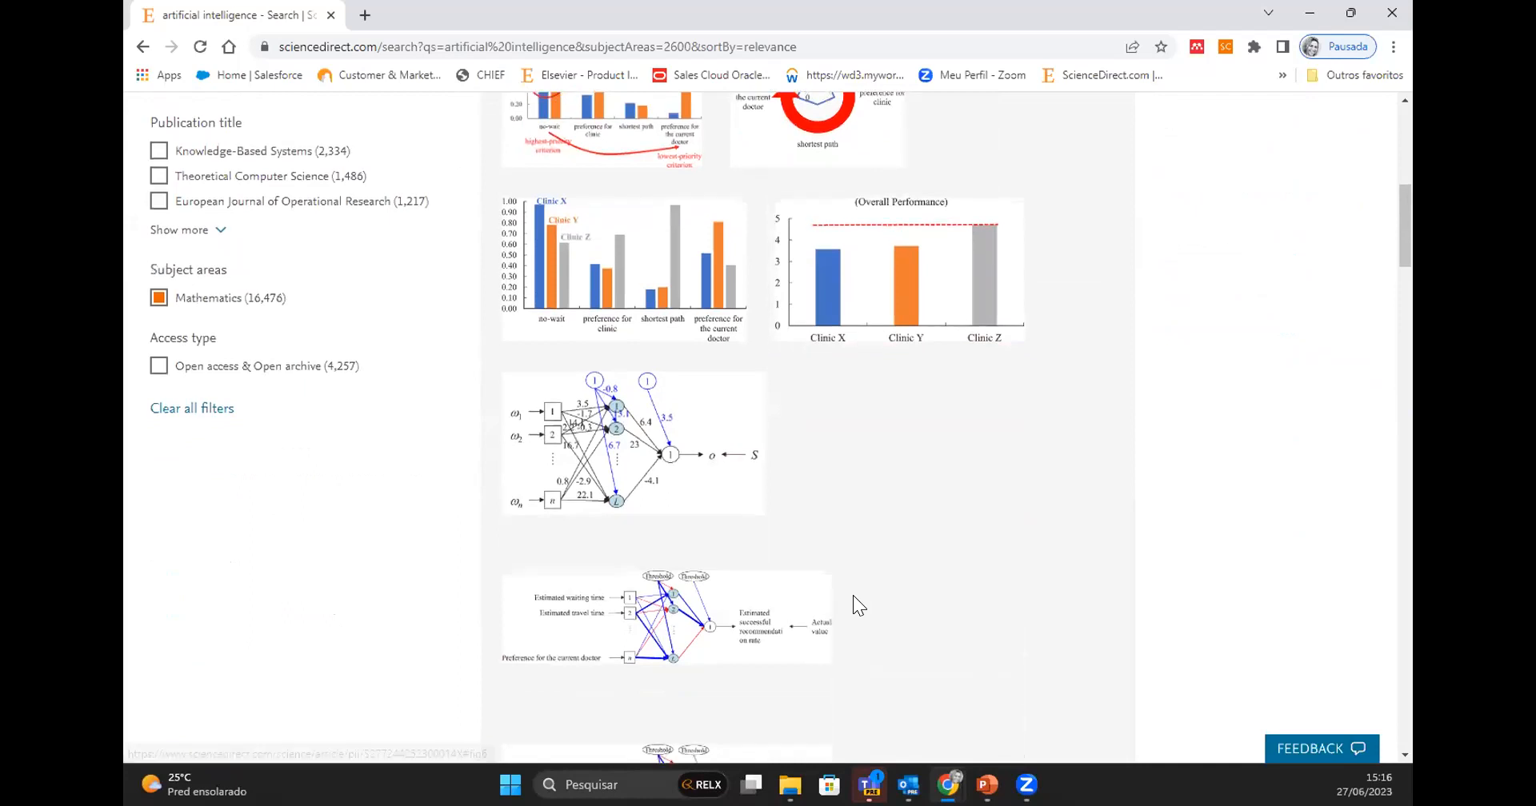
pyautogui.scroll(-4, 851, 595)
# - Export the first article's citation to RIS
pyautogui.scroll(9, 848, 592)
pyautogui.scroll(5, 848, 590)
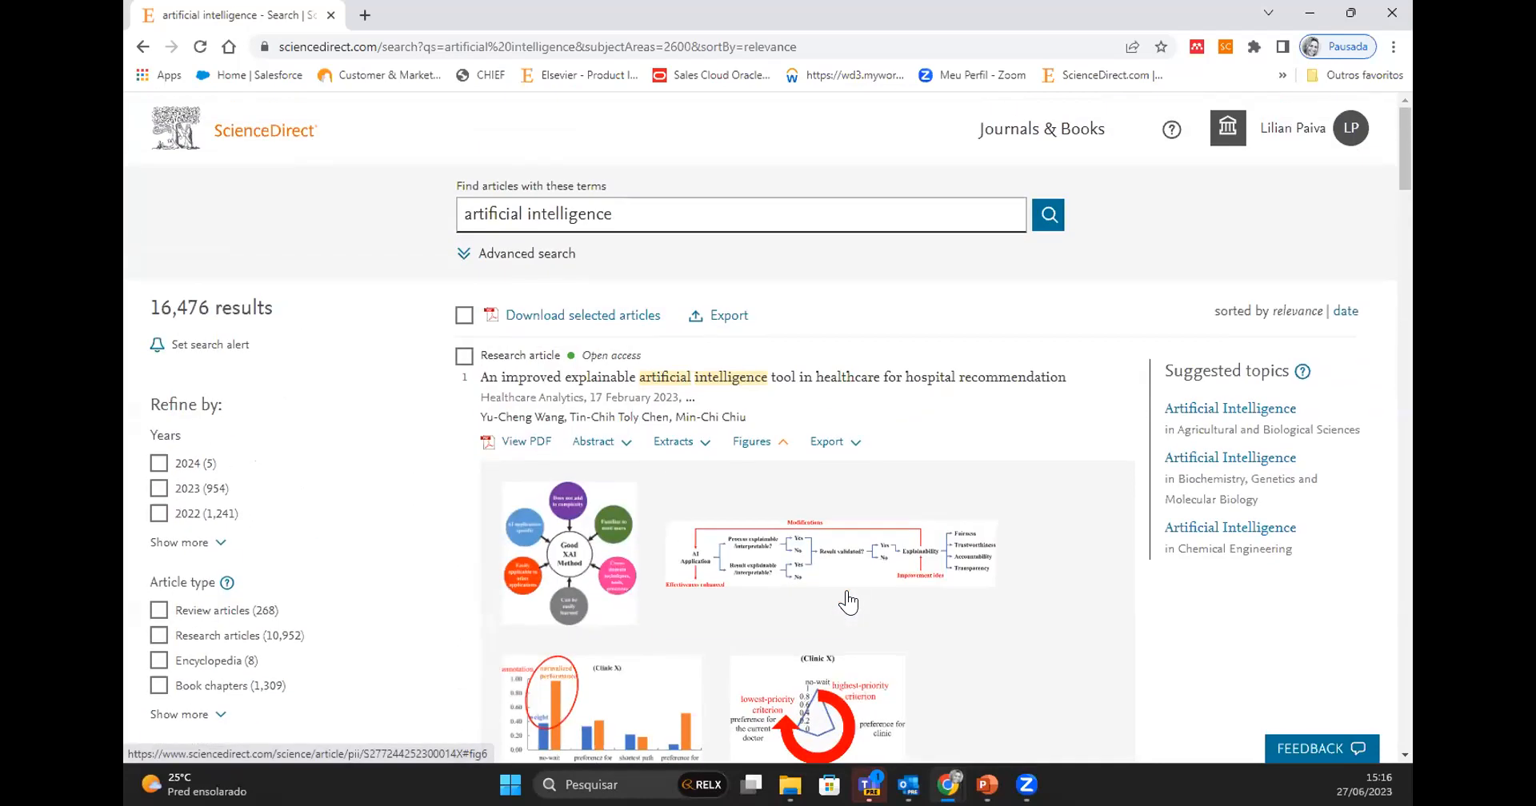
pyautogui.click(829, 442)
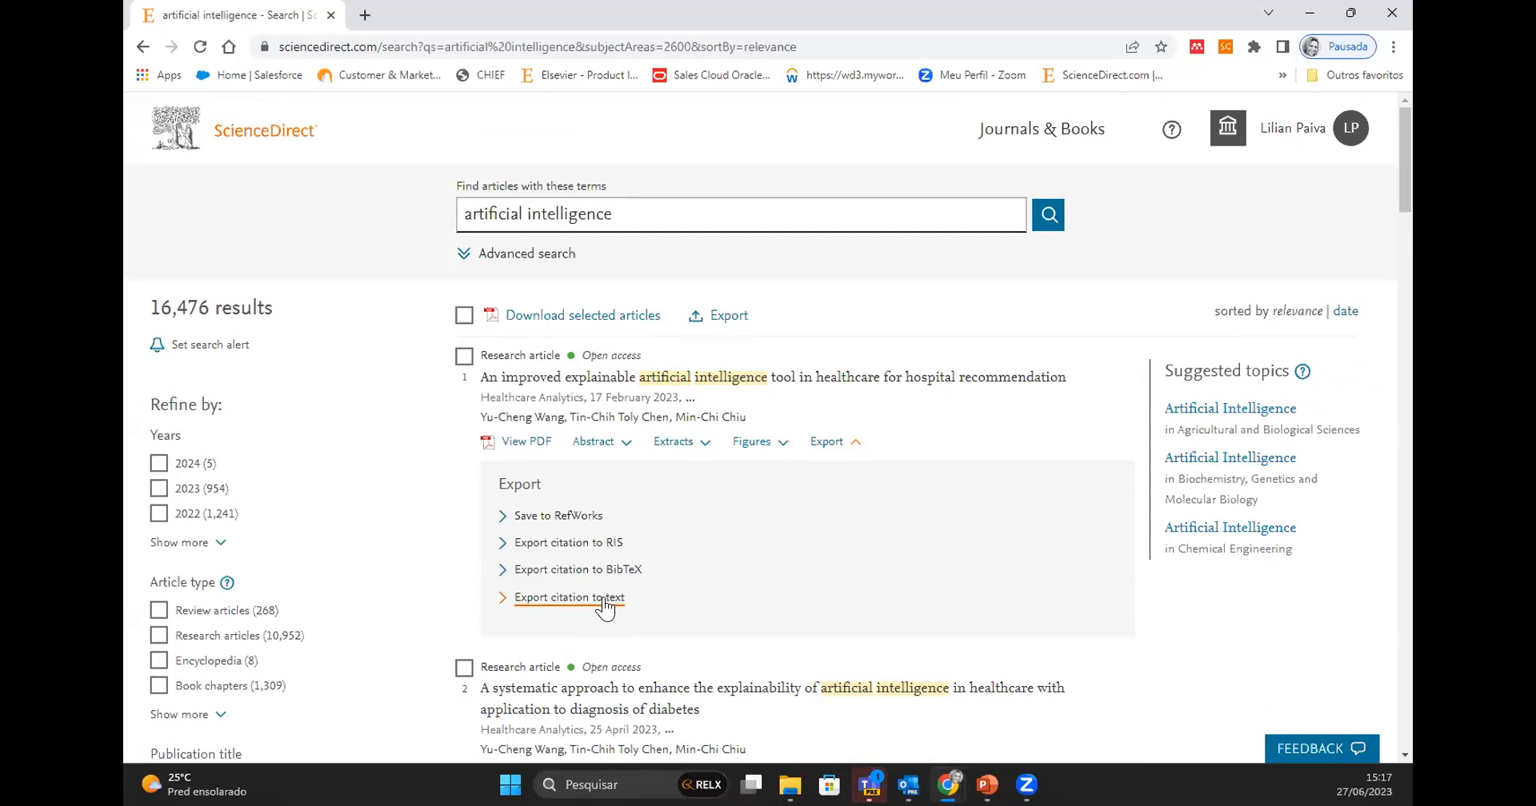
pyautogui.click(592, 544)
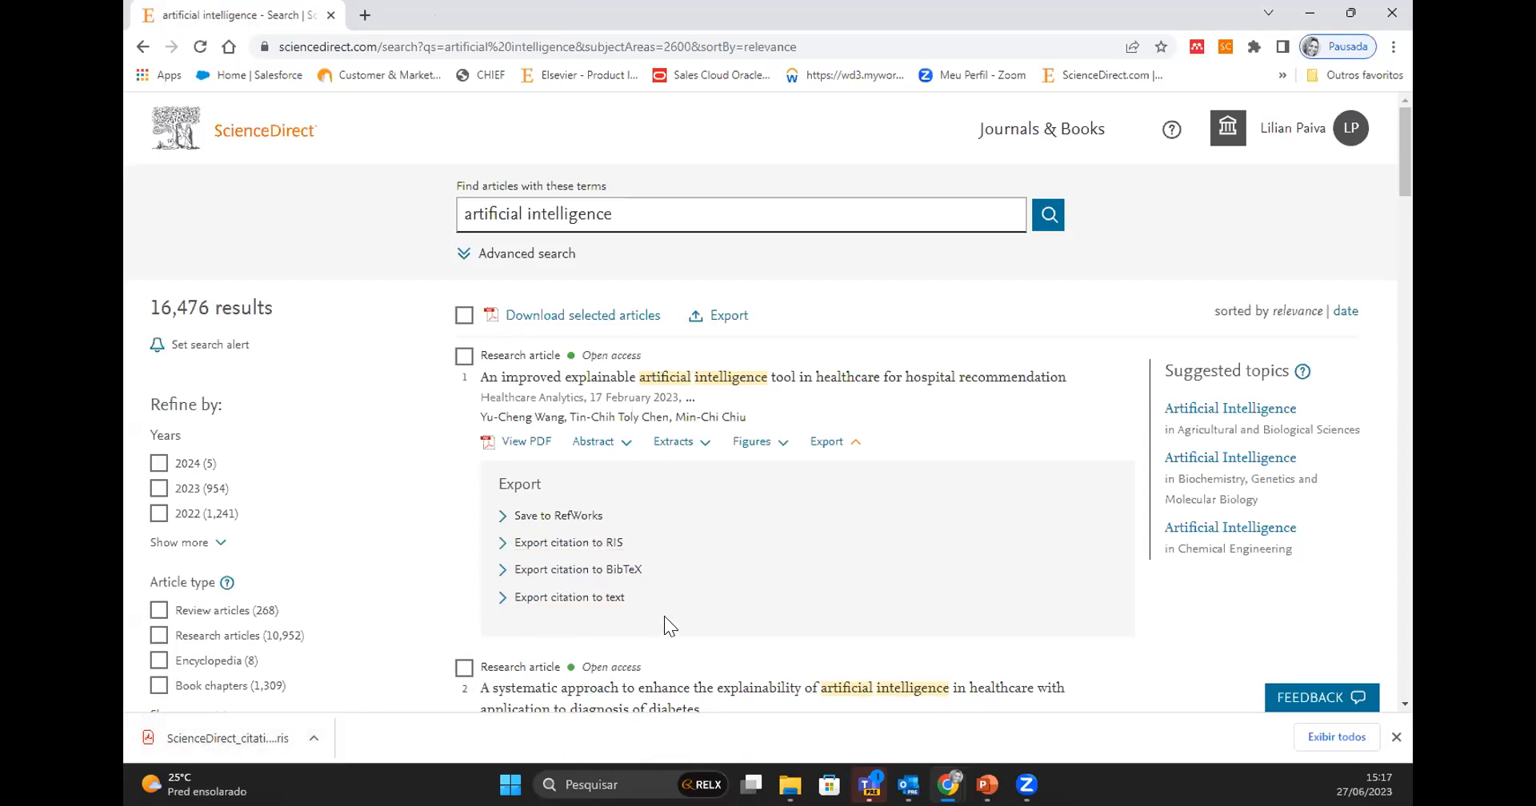
# - Open the first article's PDF and skim through its opening pages
pyautogui.click(522, 442)
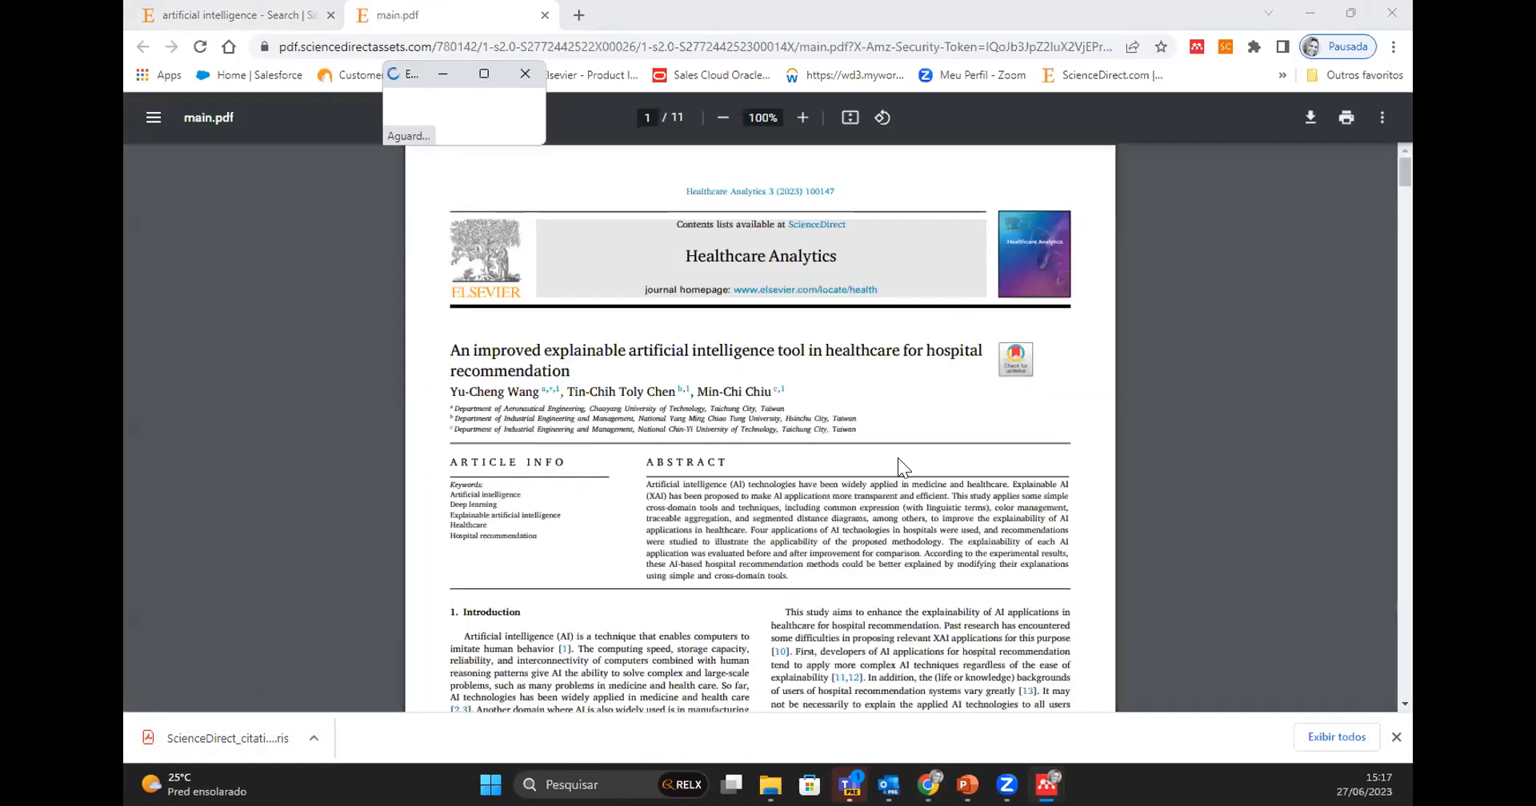
pyautogui.scroll(-4, 874, 574)
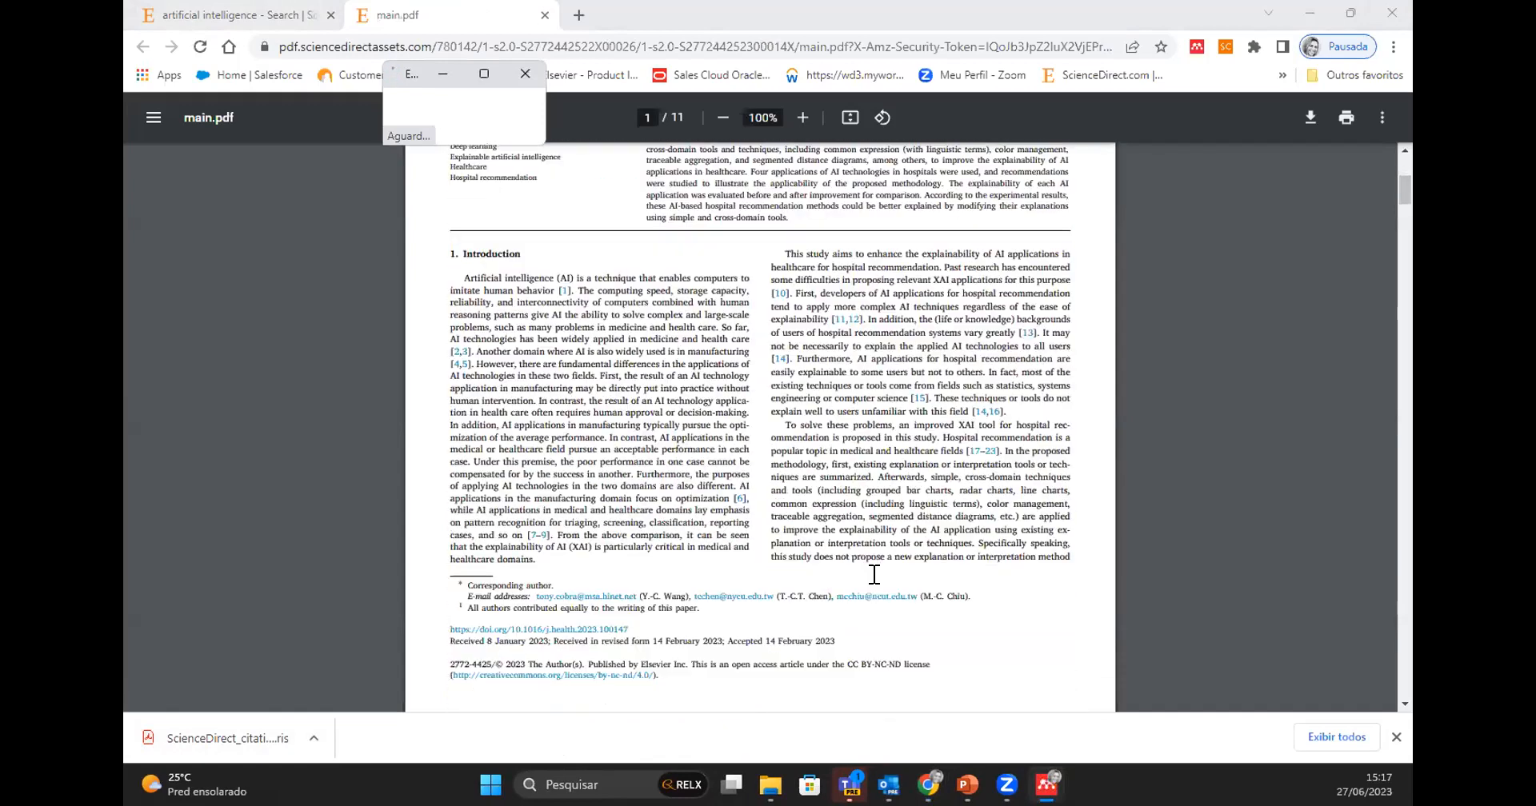
pyautogui.scroll(-5, 874, 574)
pyautogui.scroll(-4, 874, 575)
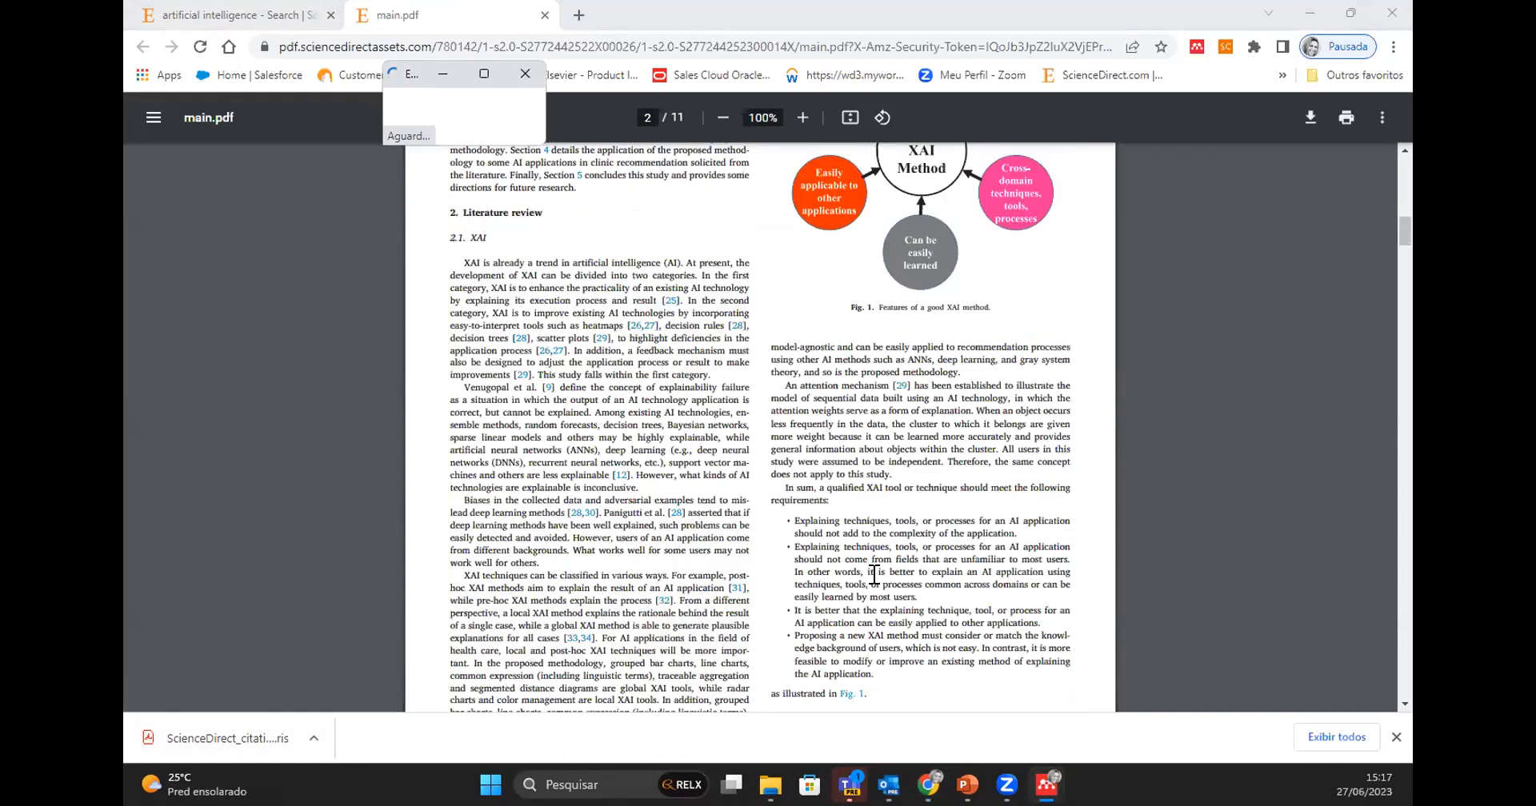
pyautogui.scroll(12, 875, 574)
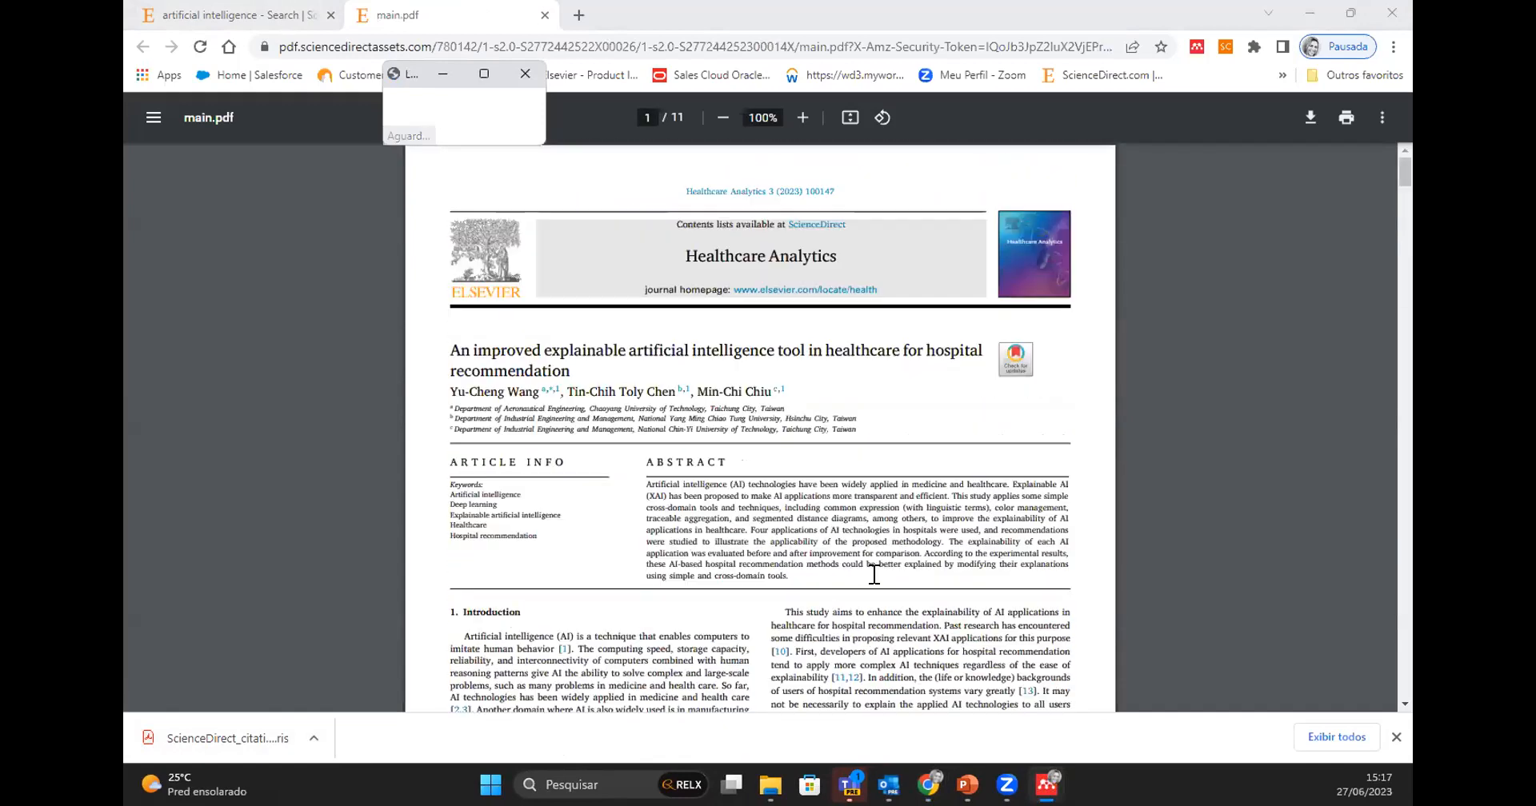
pyautogui.click(1309, 118)
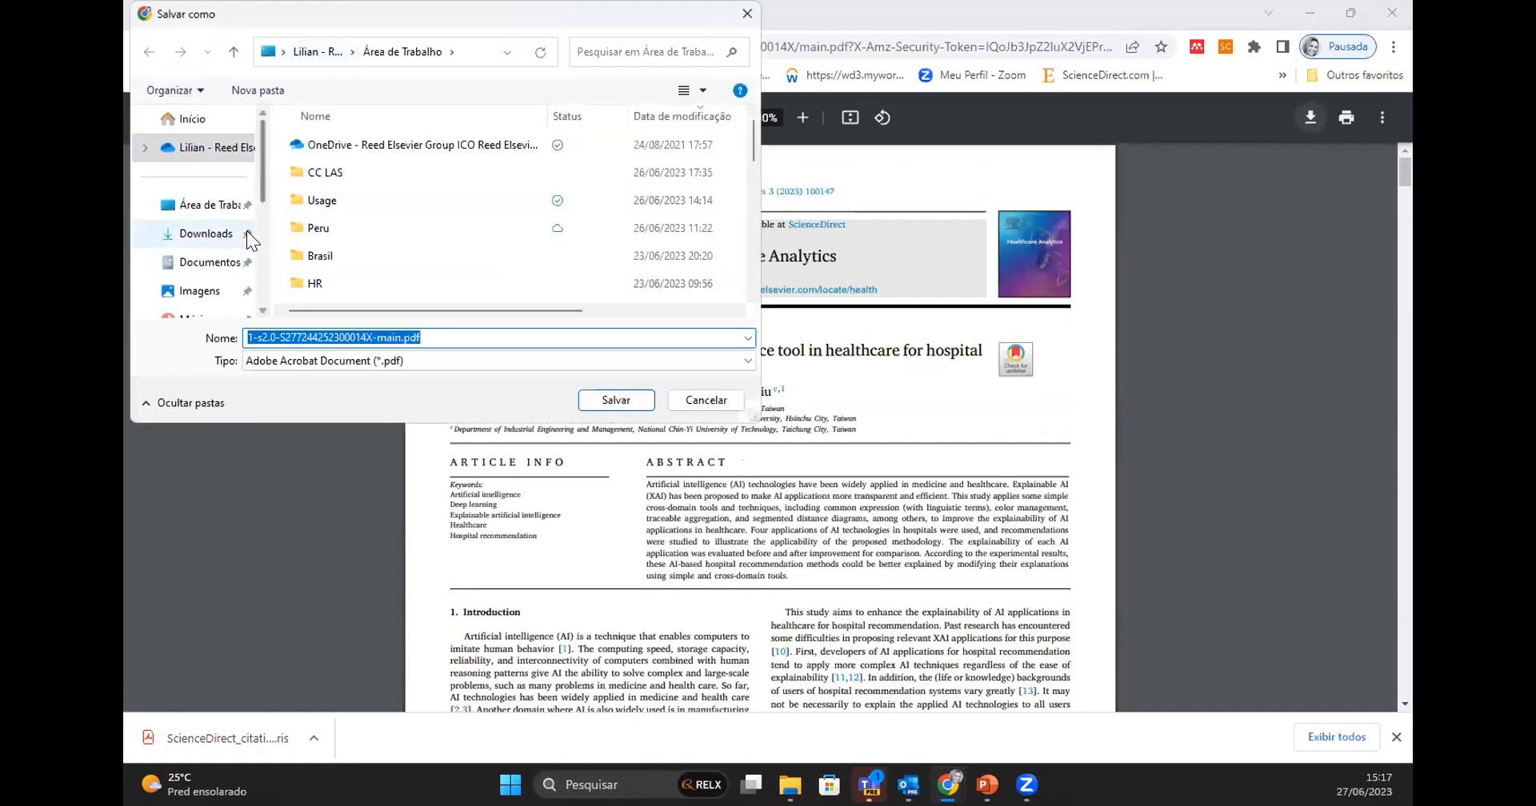
pyautogui.click(208, 234)
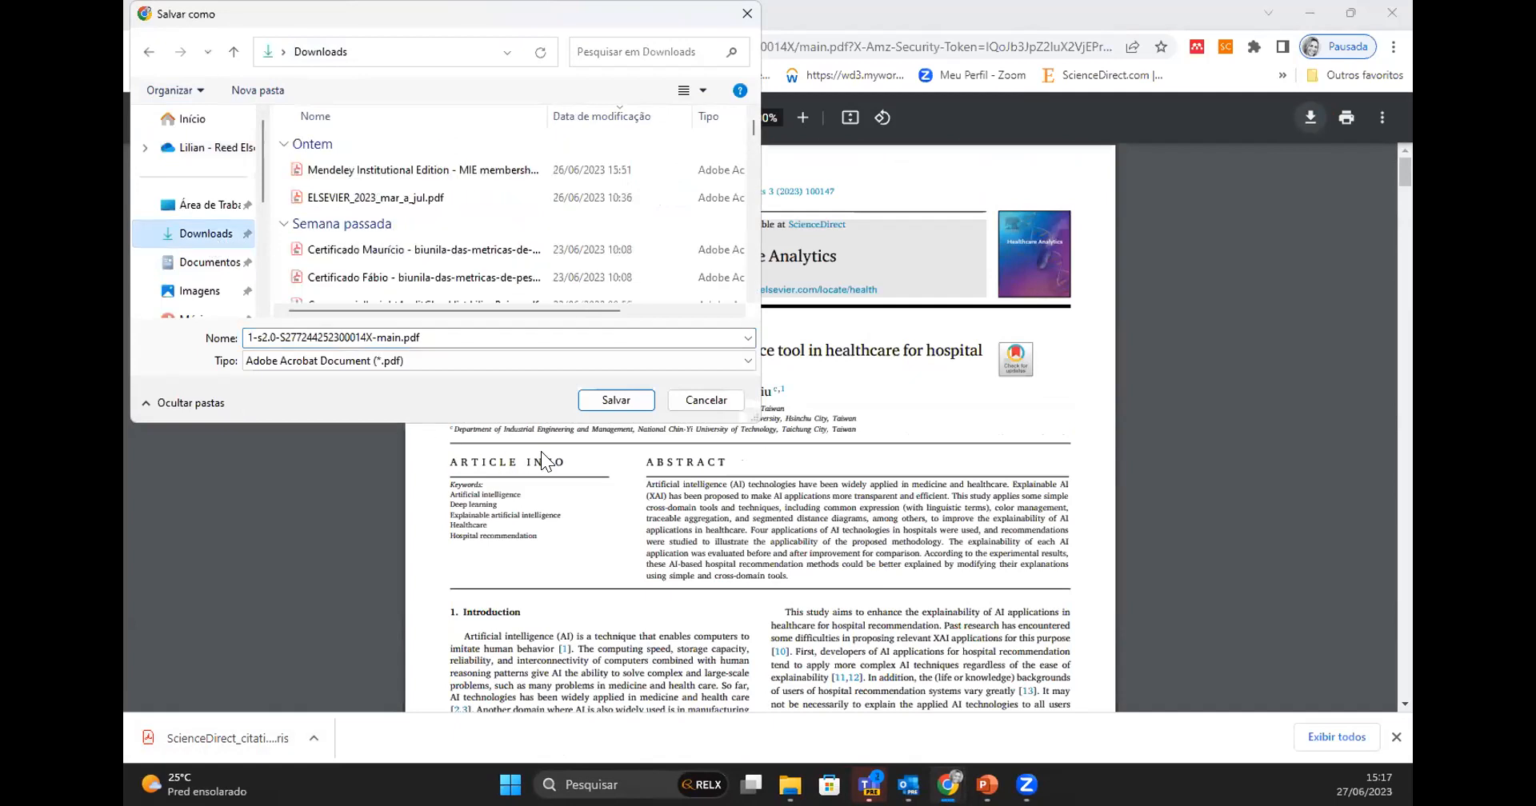
pyautogui.click(615, 400)
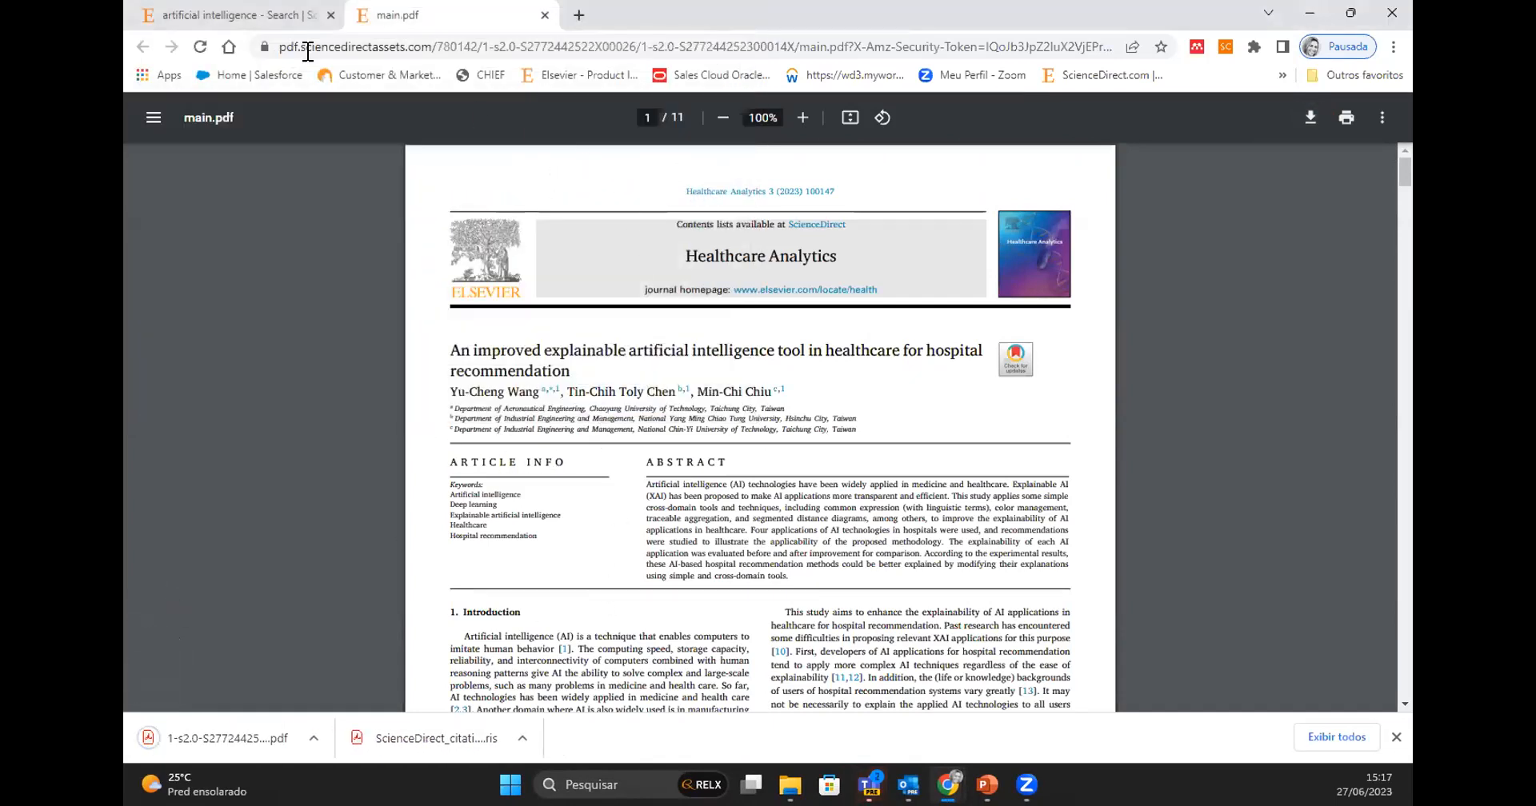
pyautogui.click(231, 16)
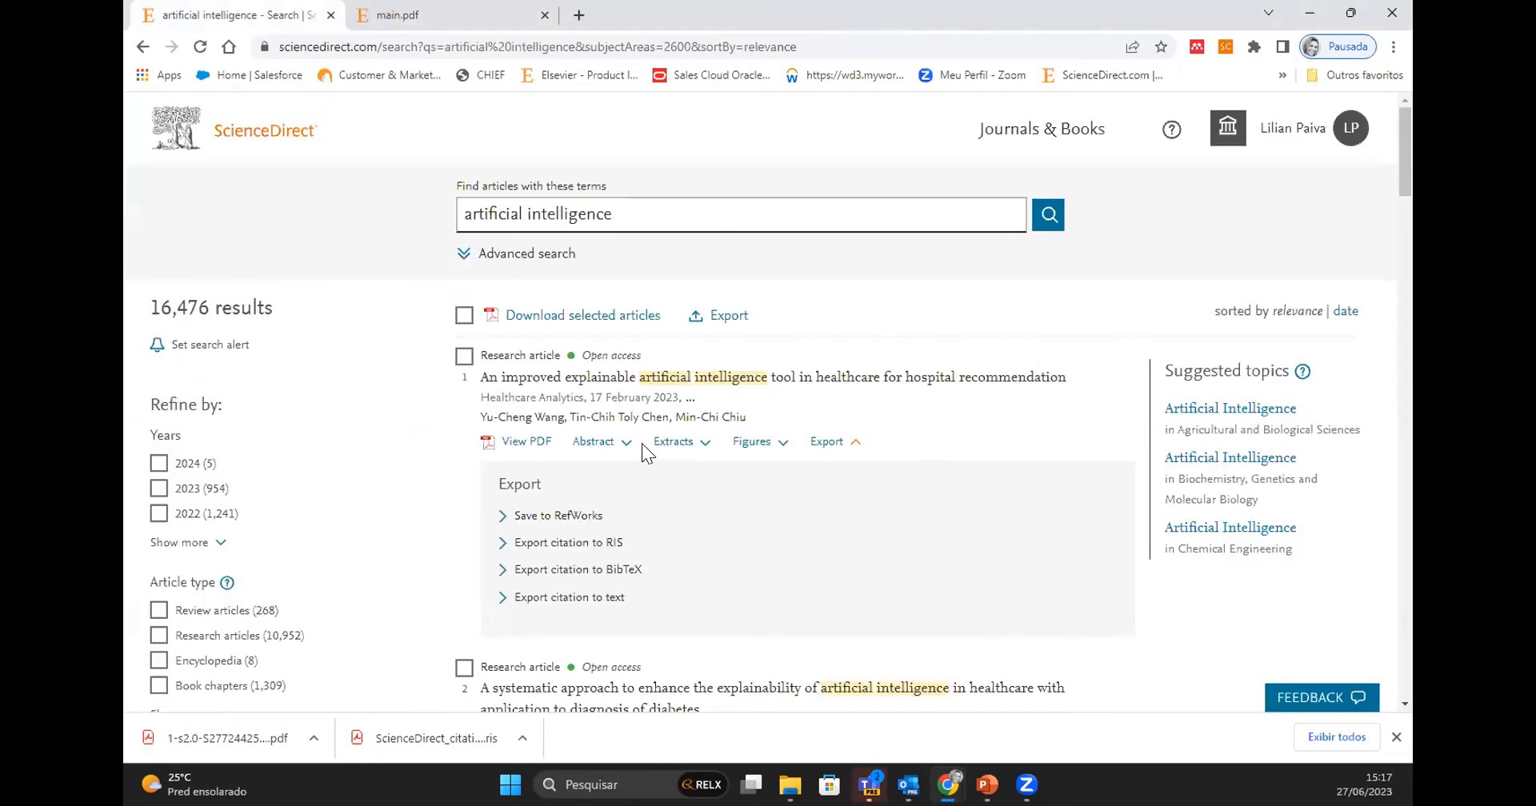
# - Open the article "An improved explainable artificial intelligence tool in healthcare for hospital recommendation" and jump to its second figure
pyautogui.click(605, 381)
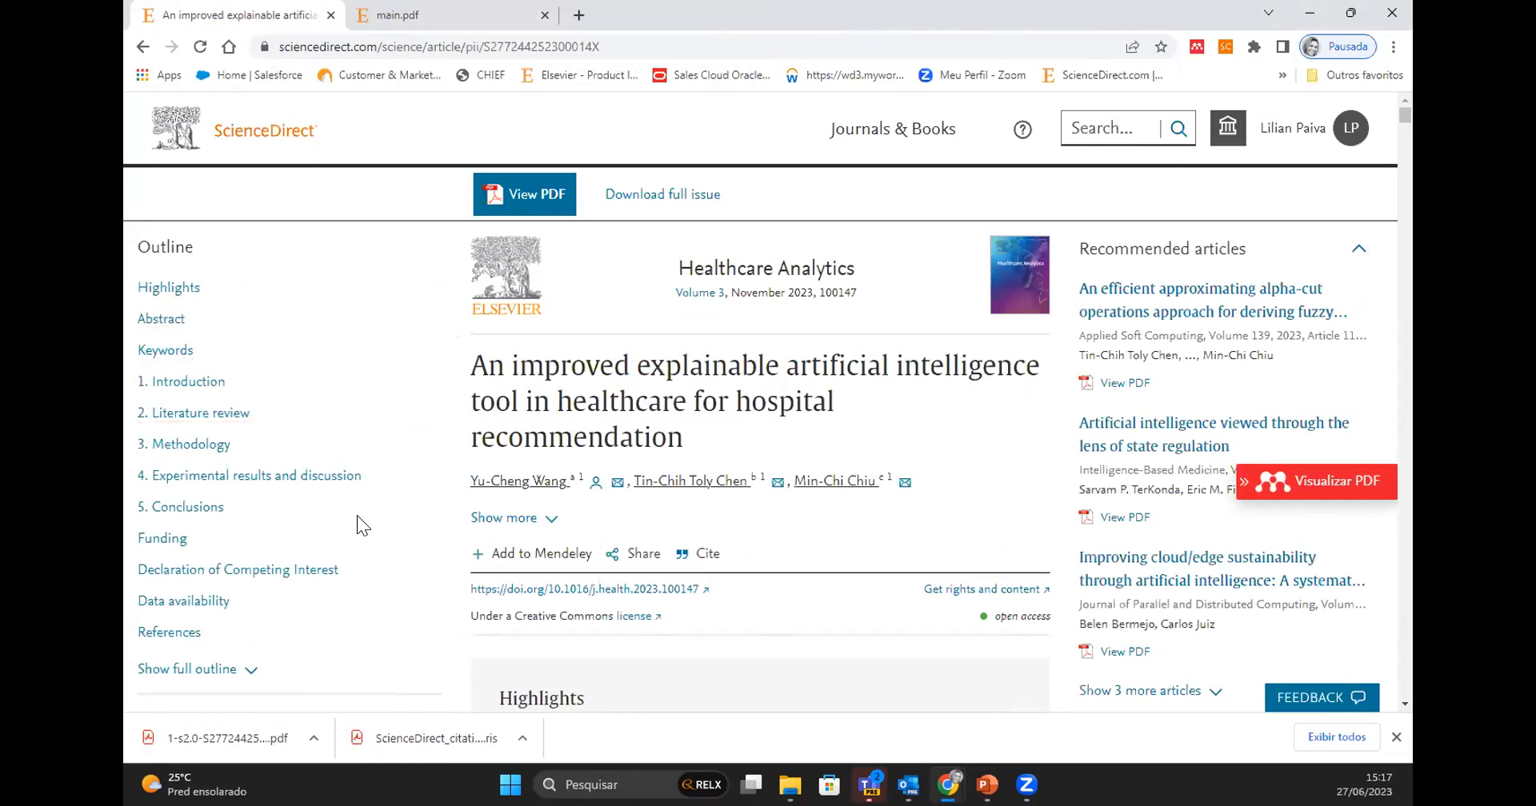
pyautogui.scroll(-3, 357, 525)
pyautogui.scroll(-3, 357, 515)
pyautogui.moveTo(428, 419); pyautogui.dragTo(437, 665)
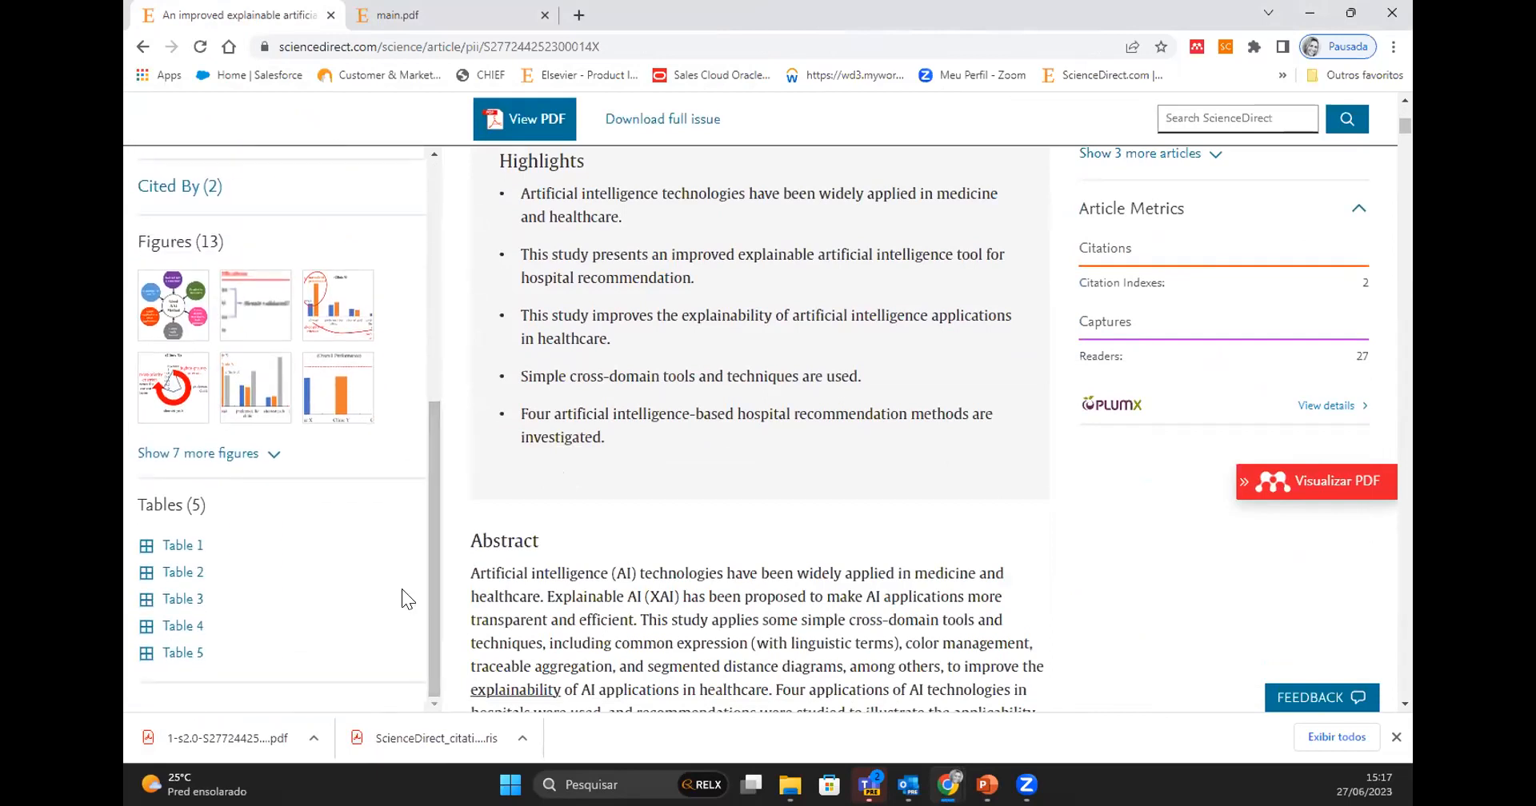
pyautogui.click(254, 328)
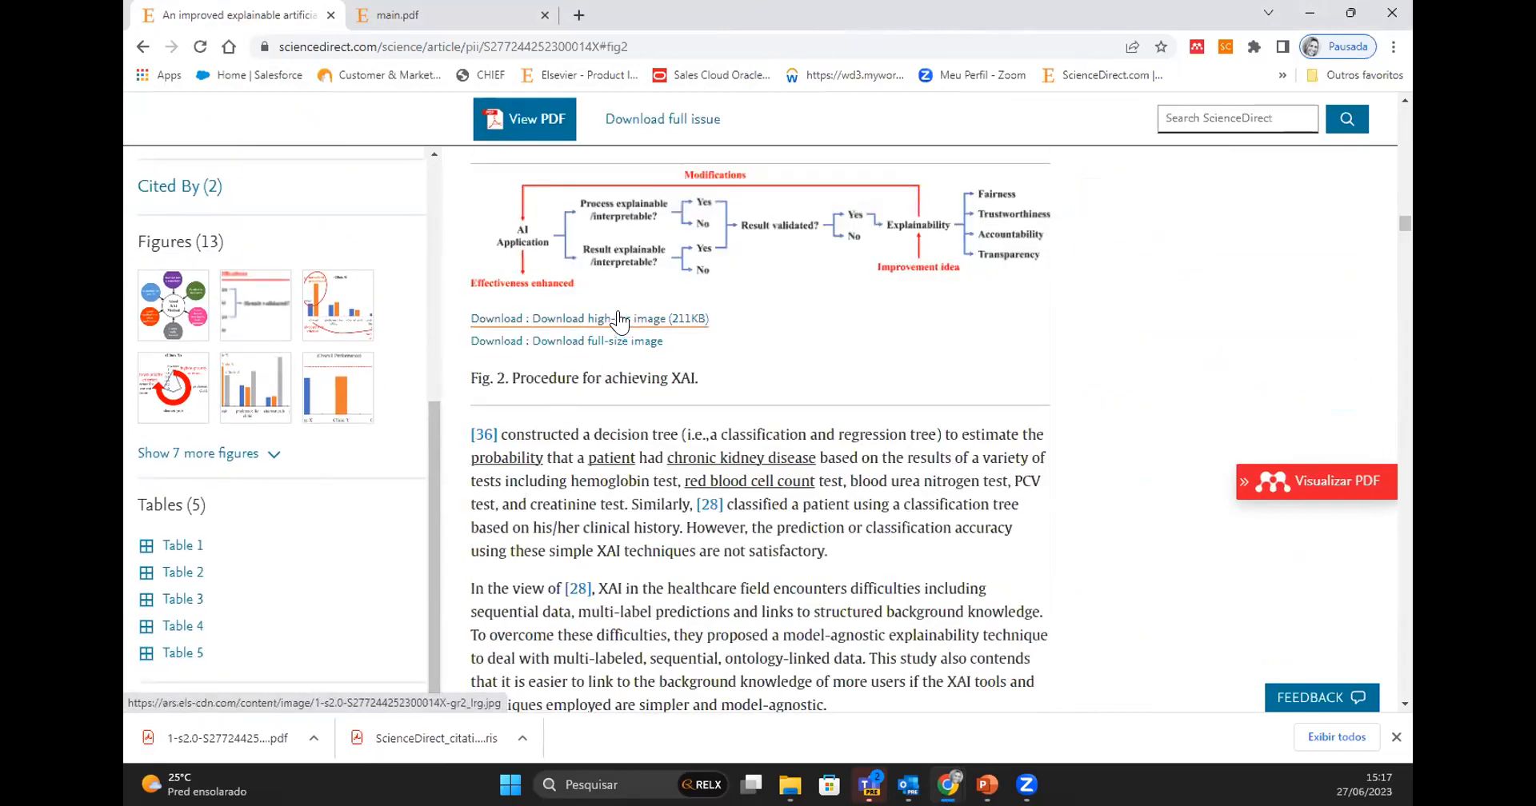
# - Jump to Table 2 in the article, skim the surrounding text and return to the article's beginning
pyautogui.moveTo(432, 440); pyautogui.dragTo(431, 411)
pyautogui.click(202, 616)
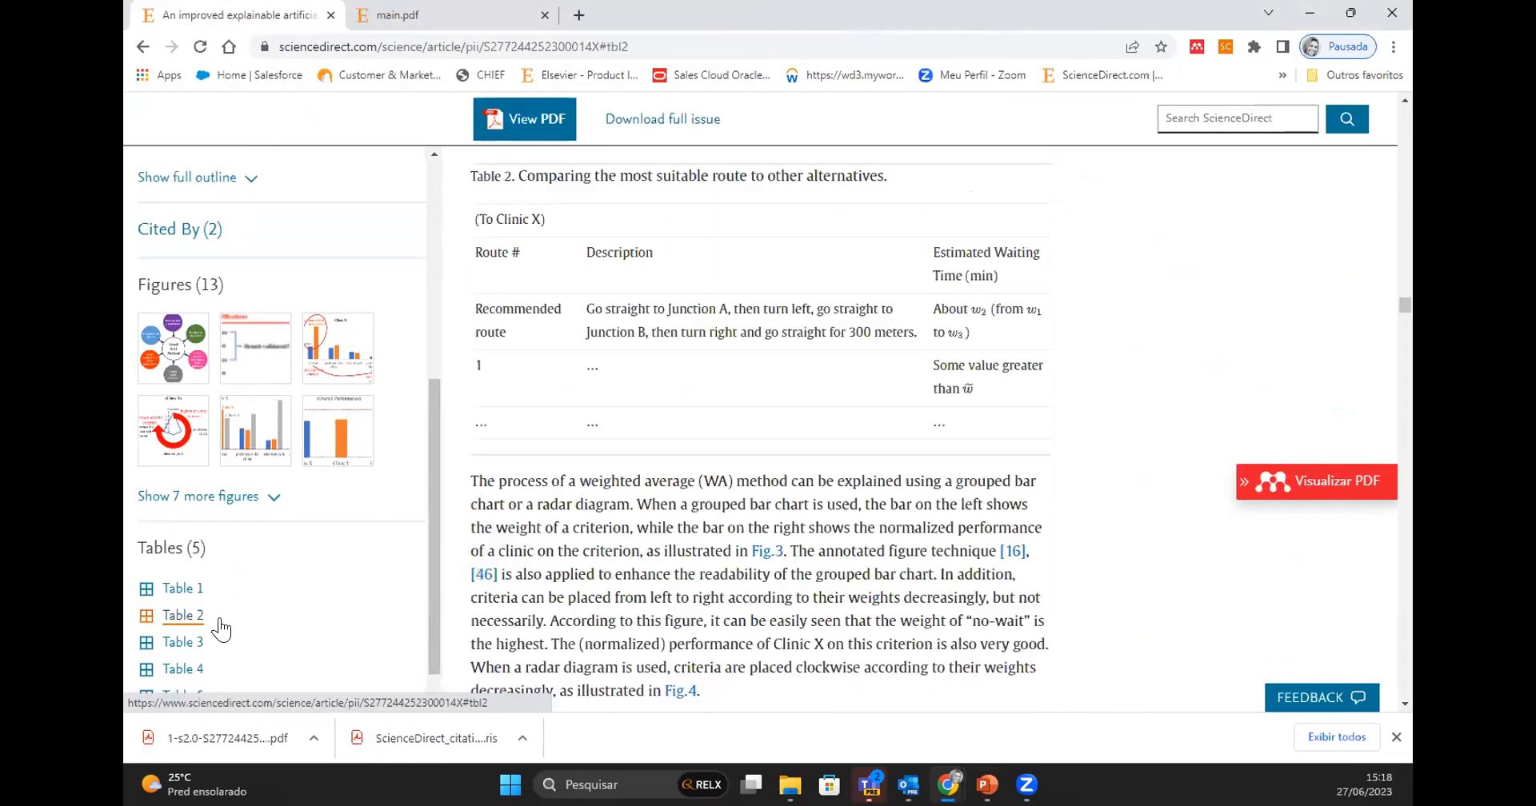
pyautogui.moveTo(432, 524); pyautogui.dragTo(435, 248)
pyautogui.scroll(10, 738, 401)
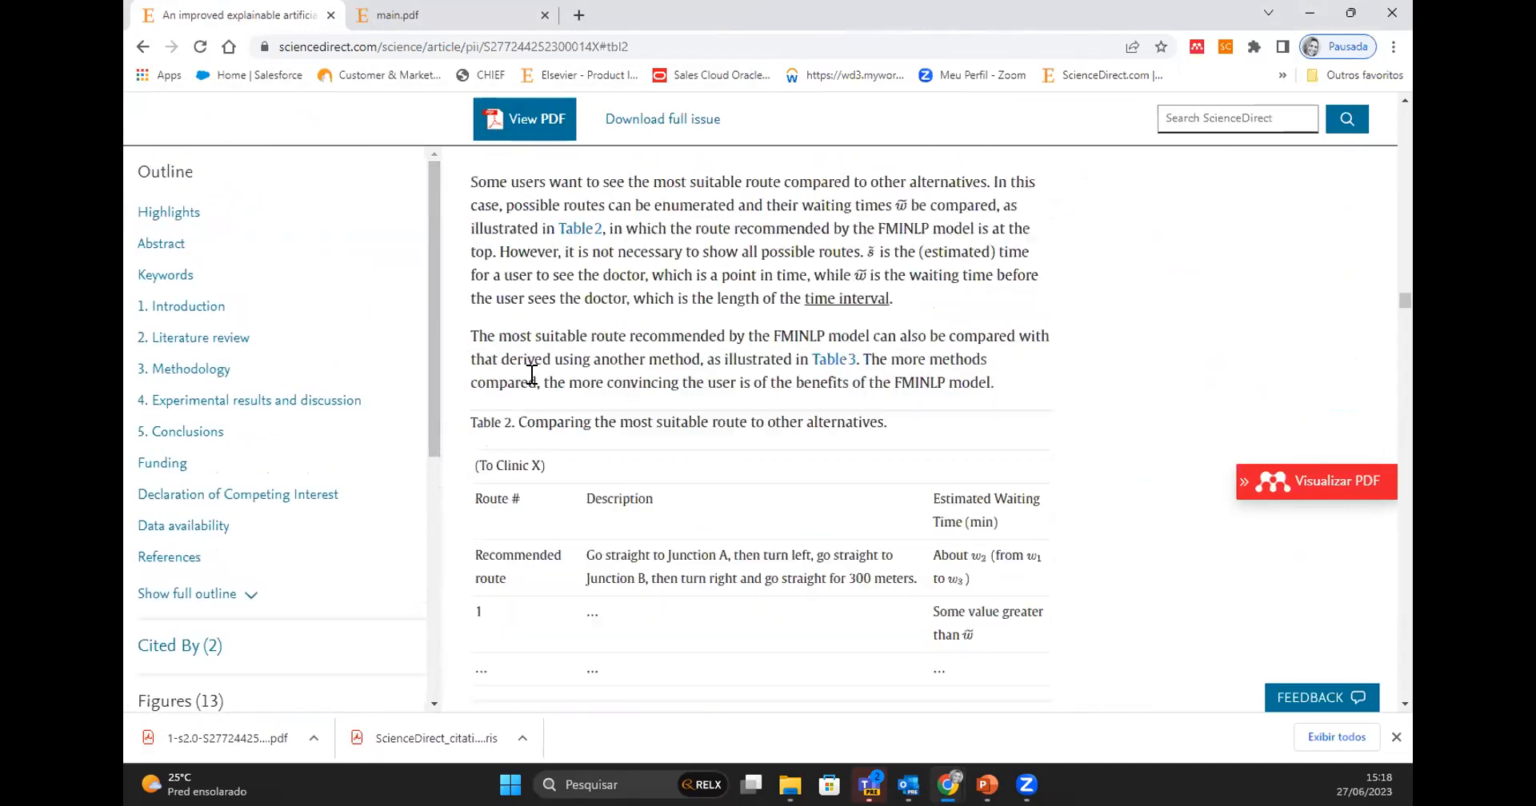
pyautogui.scroll(15, 738, 401)
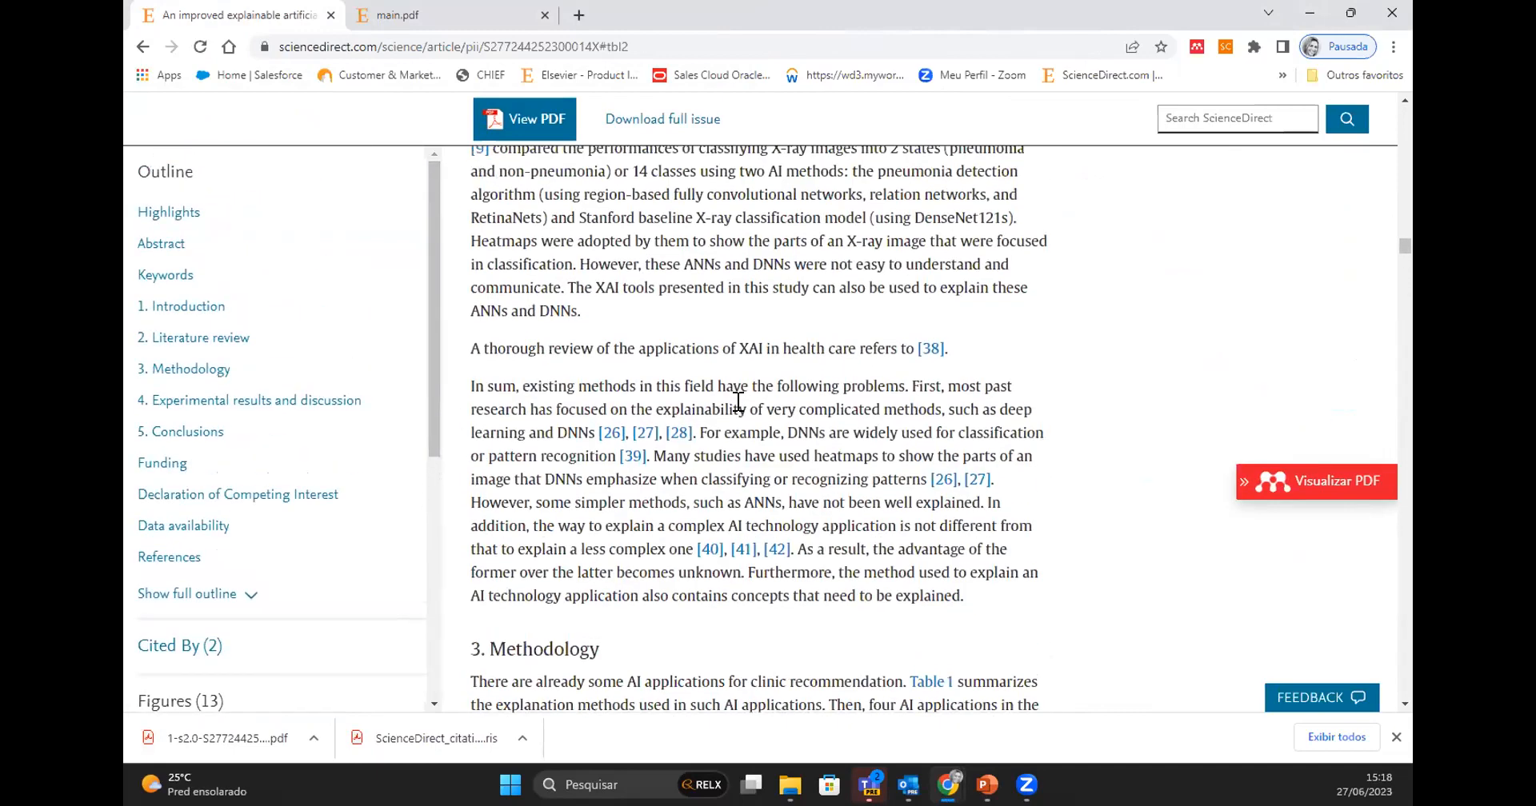
pyautogui.scroll(10, 738, 402)
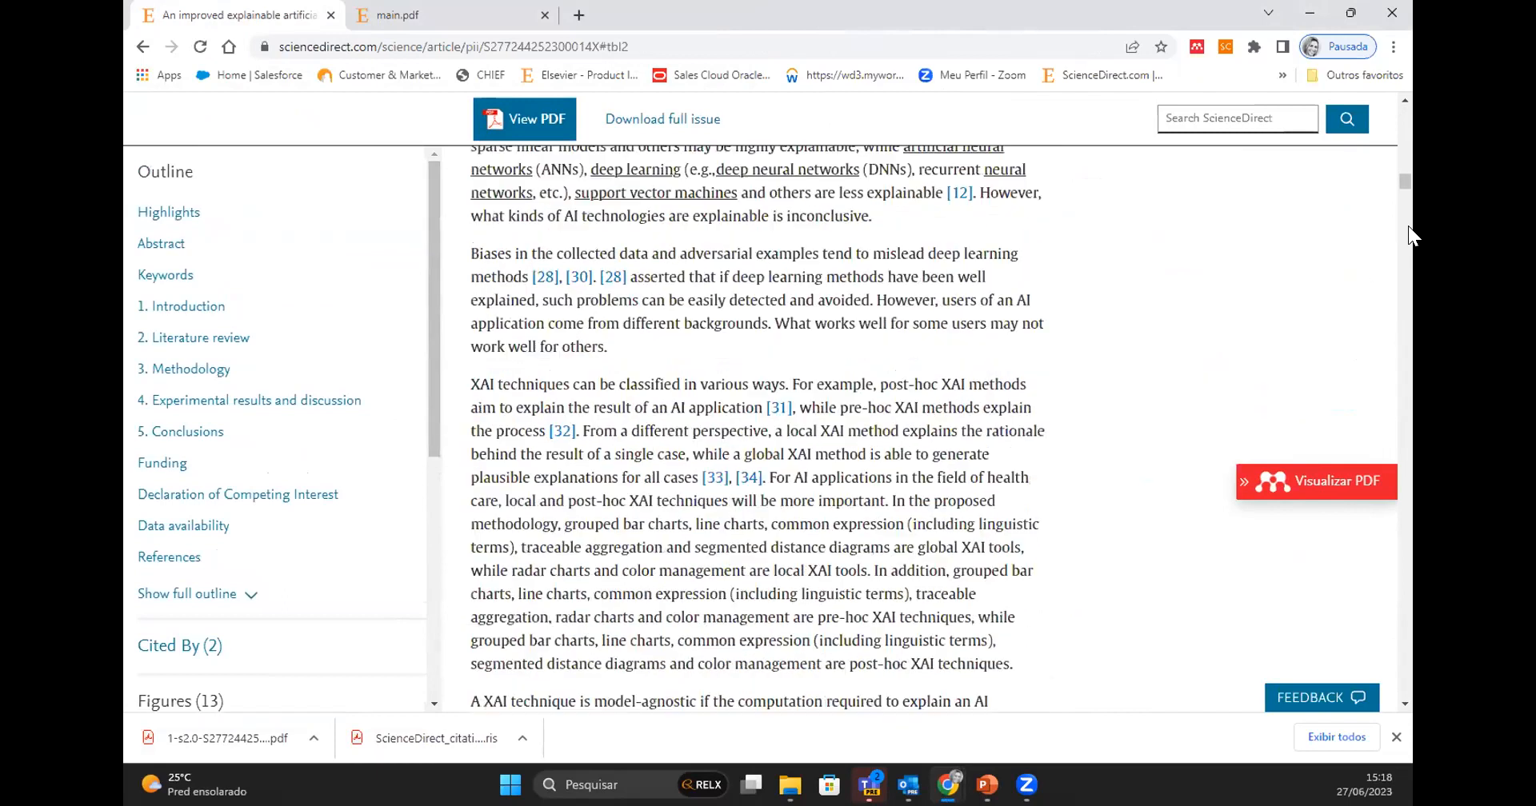
pyautogui.scroll(4, 1400, 152)
pyautogui.moveTo(1402, 137); pyautogui.dragTo(1401, 112)
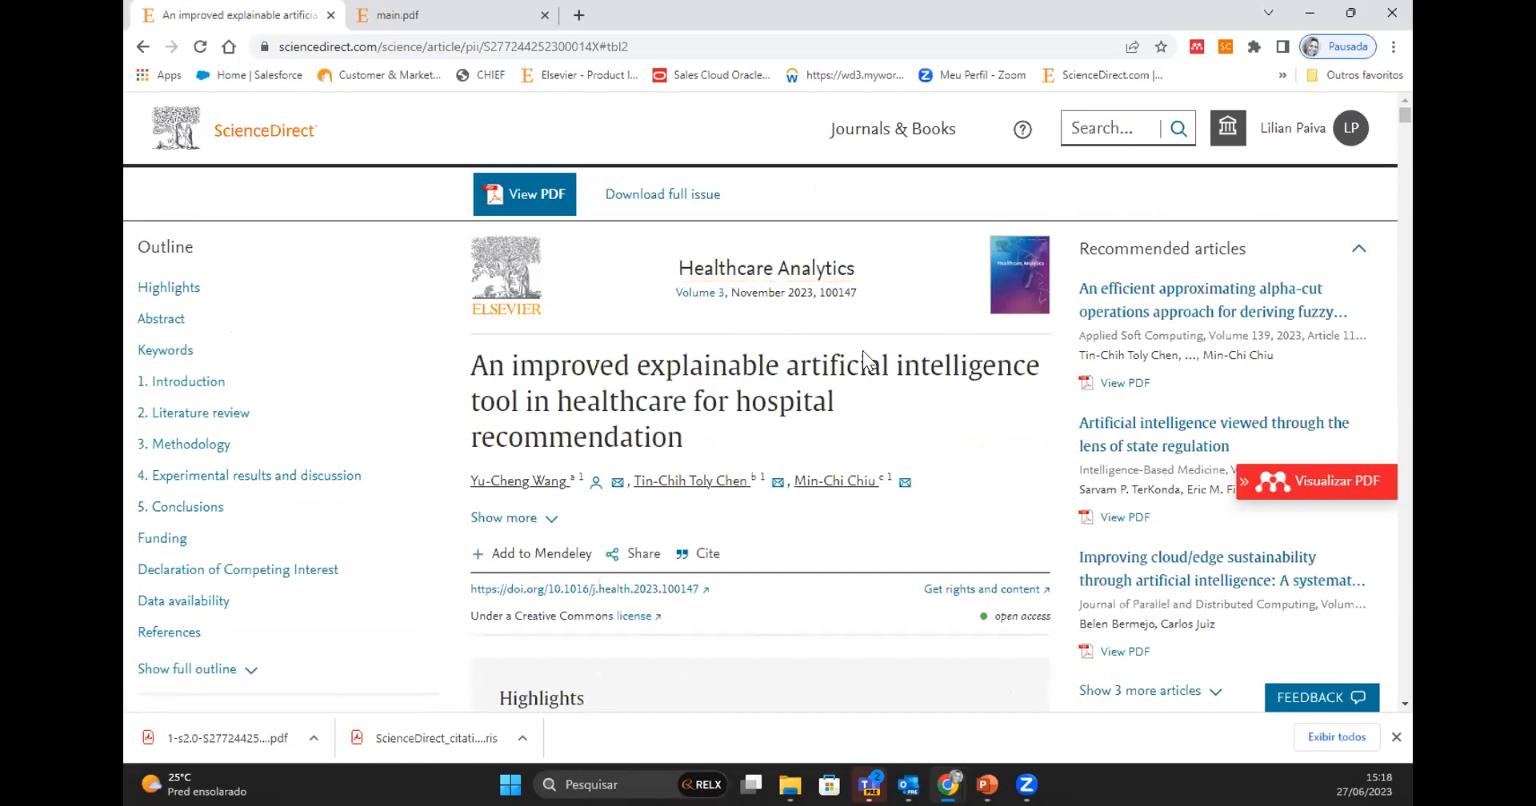
# - Open the Healthcare Analytics journal's Volume 3 page from the article, skim it and return to the article
pyautogui.click(1009, 272)
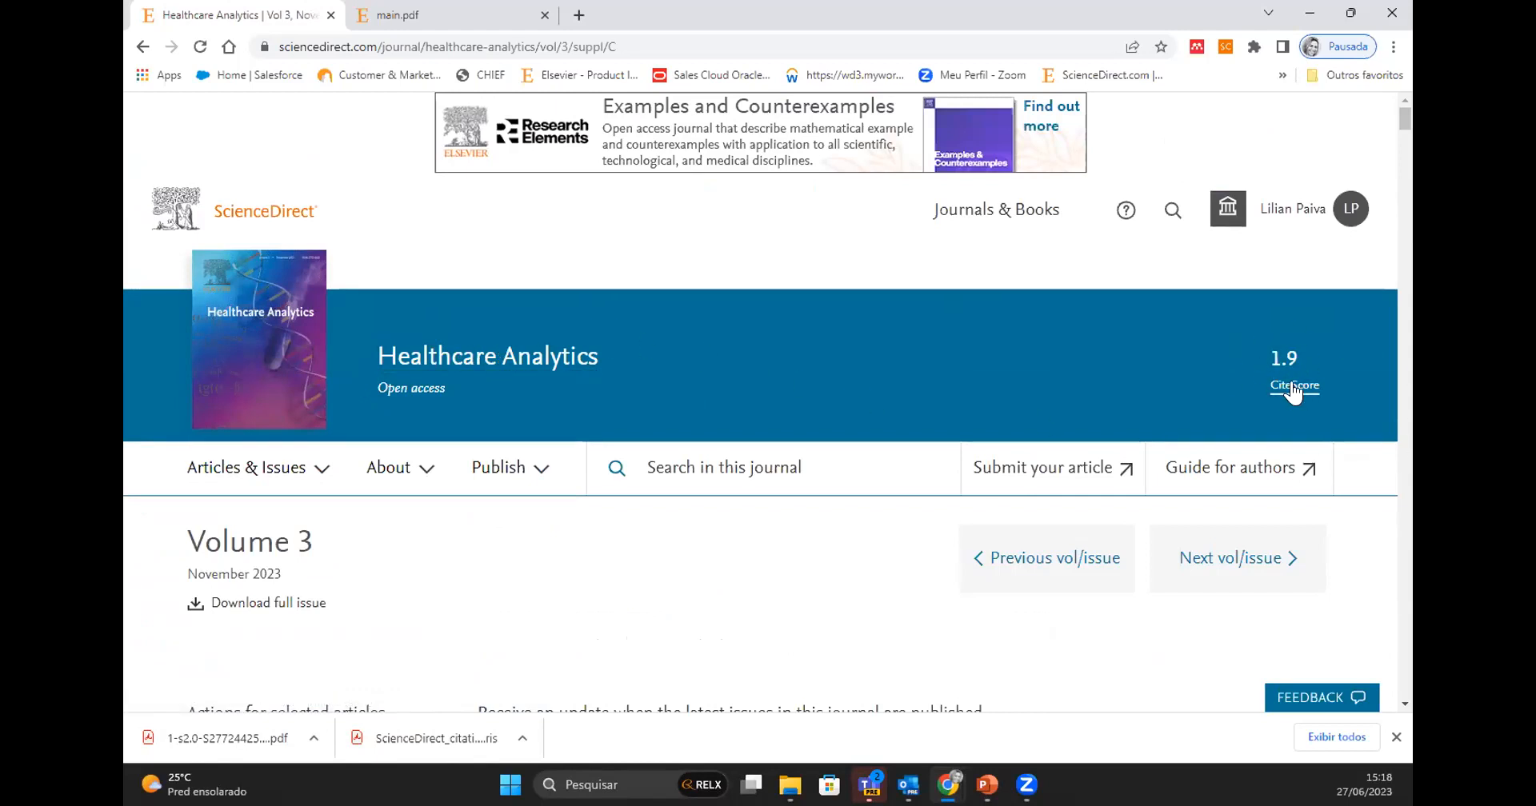
pyautogui.scroll(-5, 696, 596)
pyautogui.scroll(-15, 696, 601)
pyautogui.scroll(-8, 696, 602)
pyautogui.scroll(15, 696, 602)
pyautogui.scroll(10, 696, 601)
pyautogui.click(140, 46)
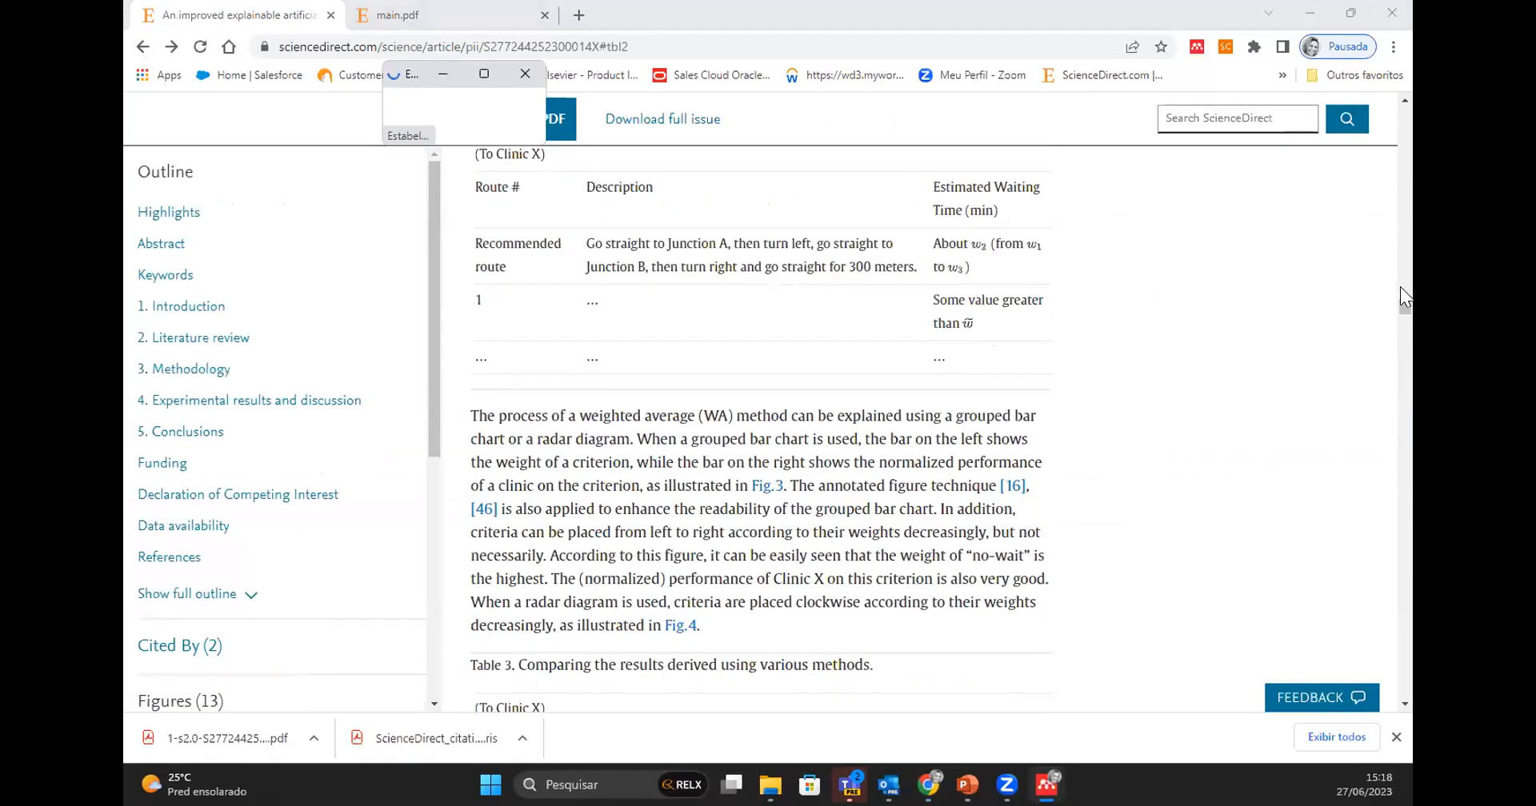
# - View the first author's details from the article's author list and close them
pyautogui.moveTo(1405, 308); pyautogui.dragTo(1408, 61)
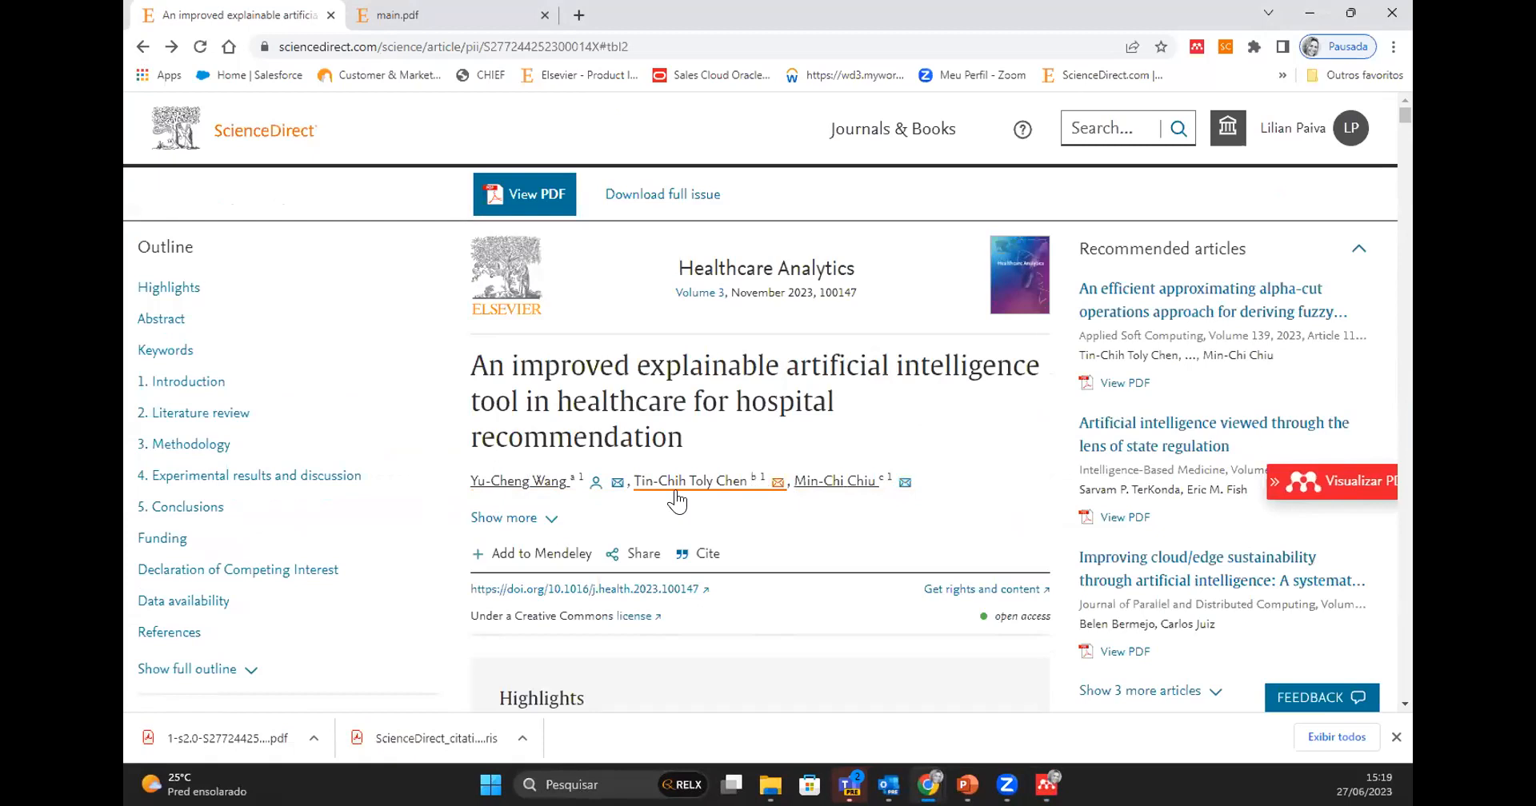
pyautogui.click(552, 484)
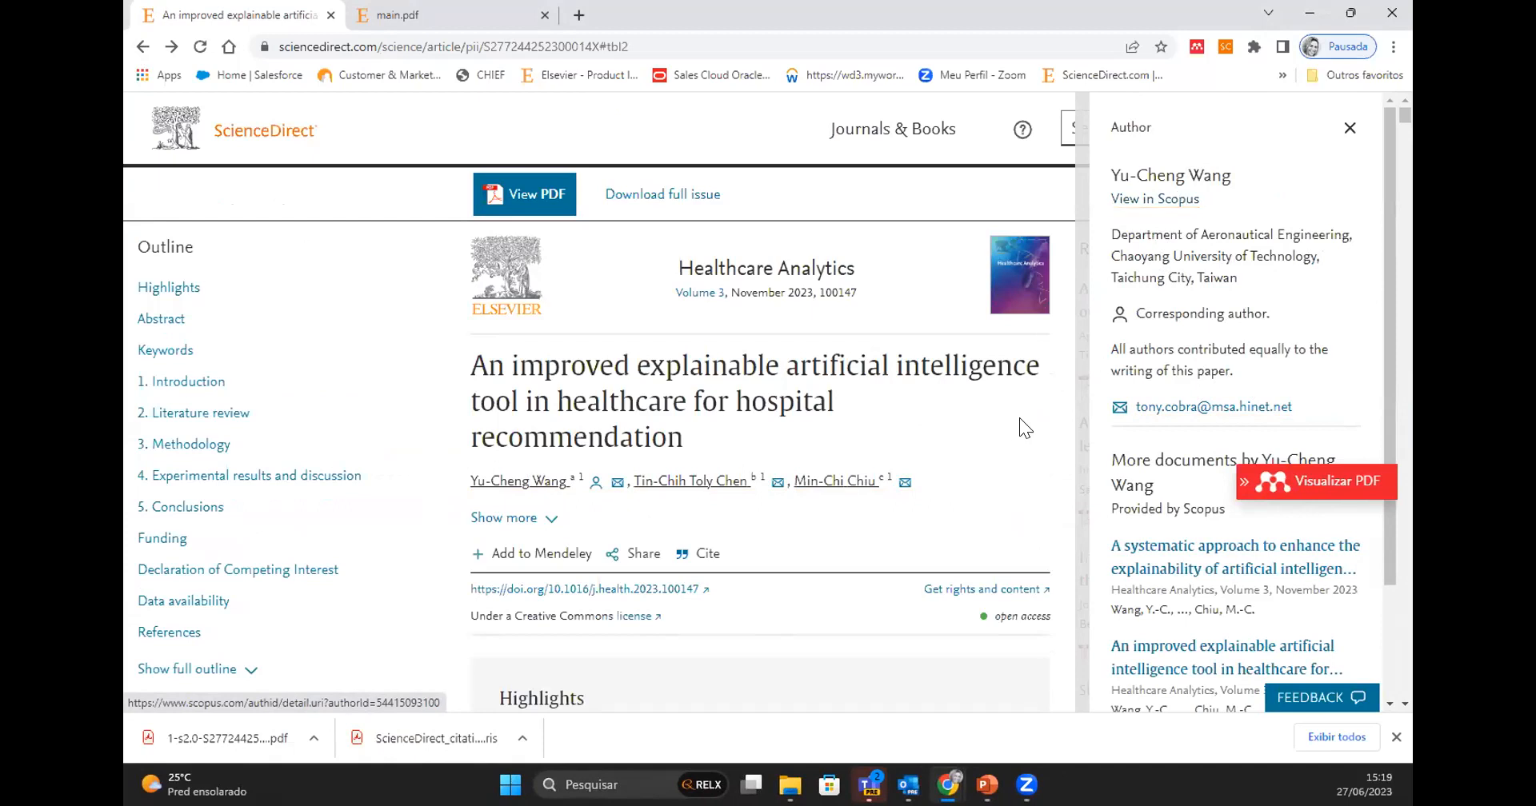
pyautogui.click(1350, 129)
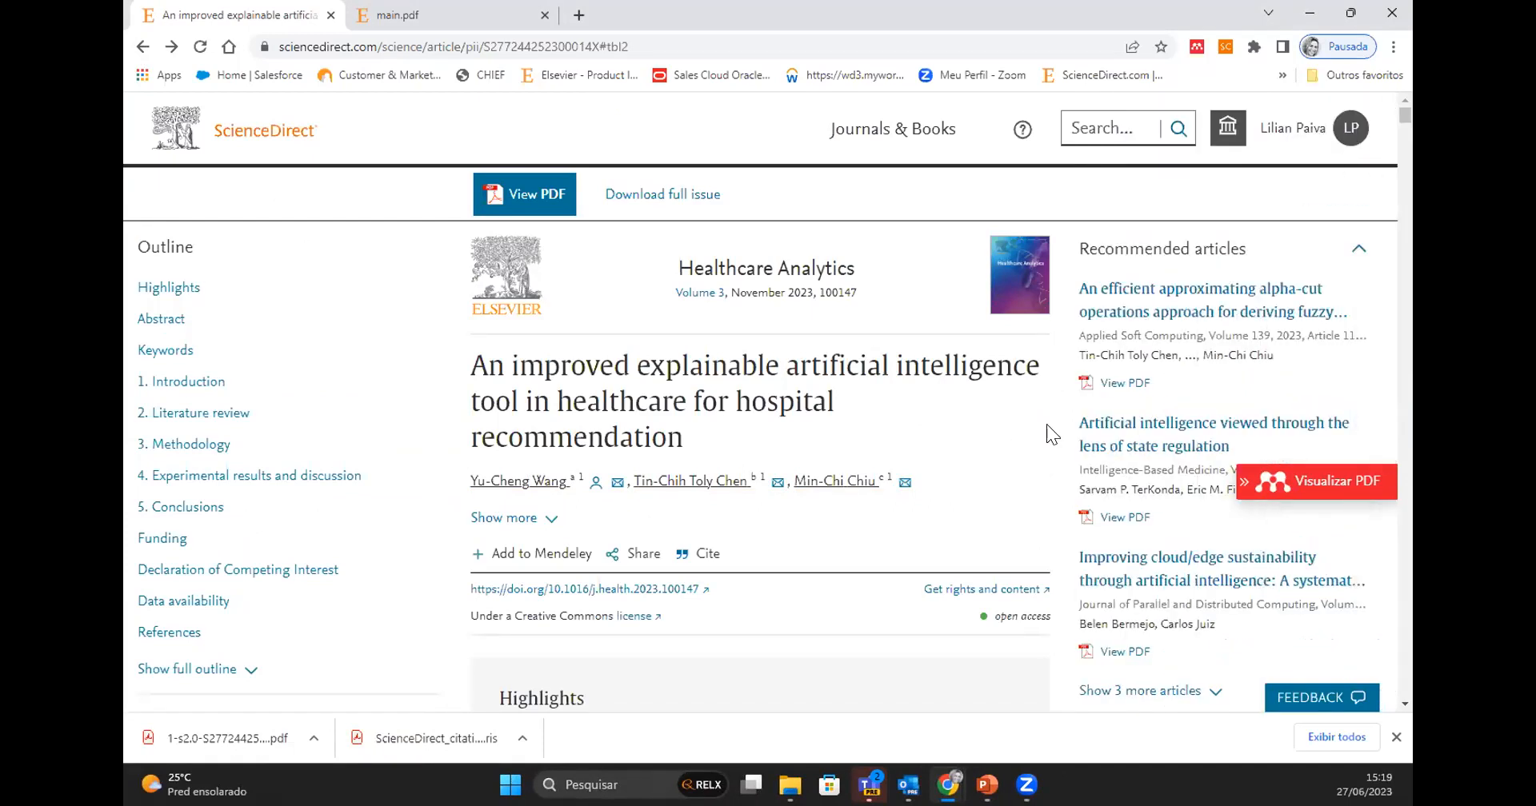
# - Examine the article's highlights, abstract, recommended articles and article metrics
pyautogui.scroll(-3, 1040, 428)
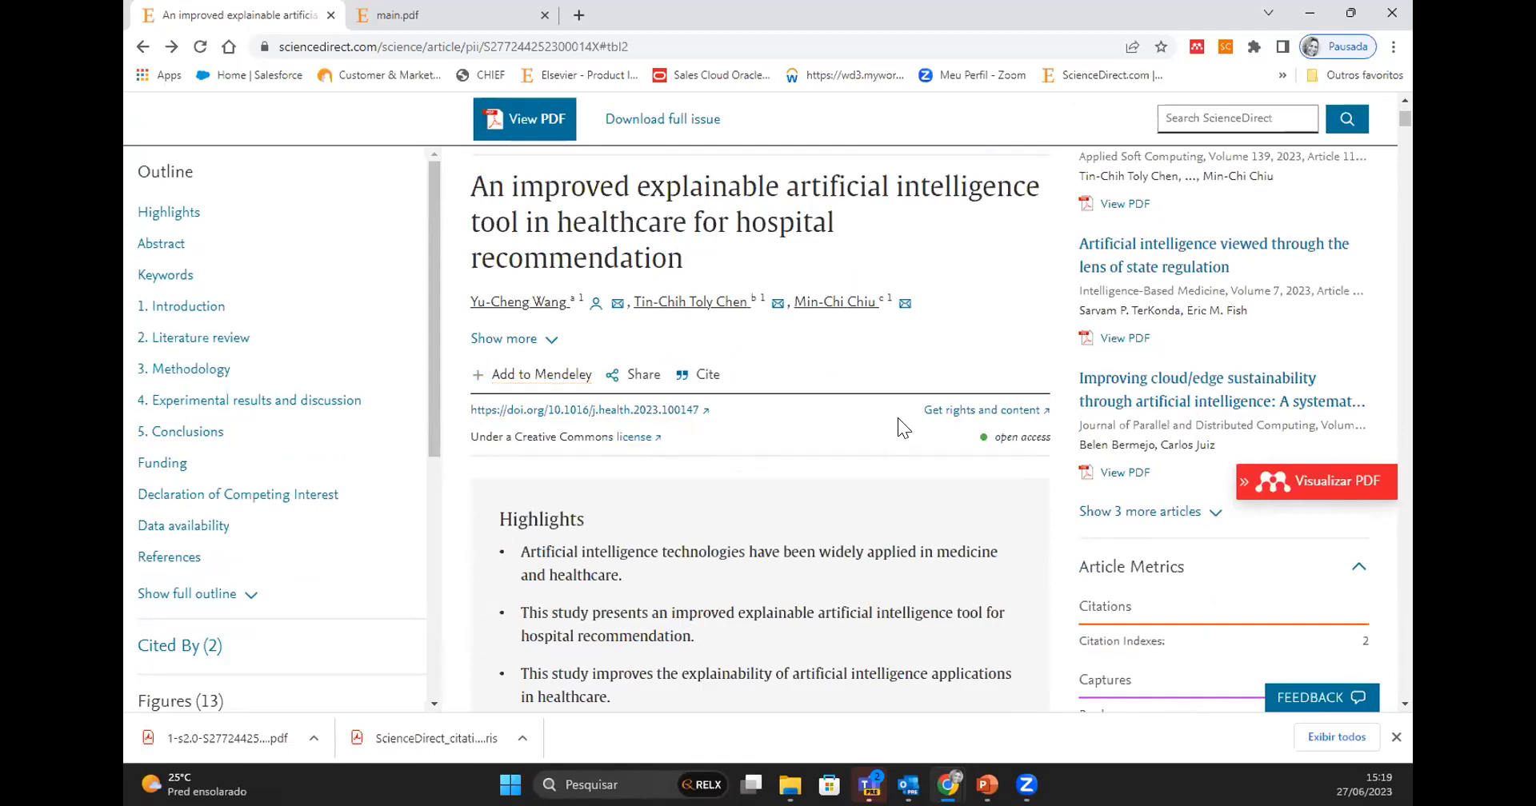
pyautogui.scroll(-1, 897, 418)
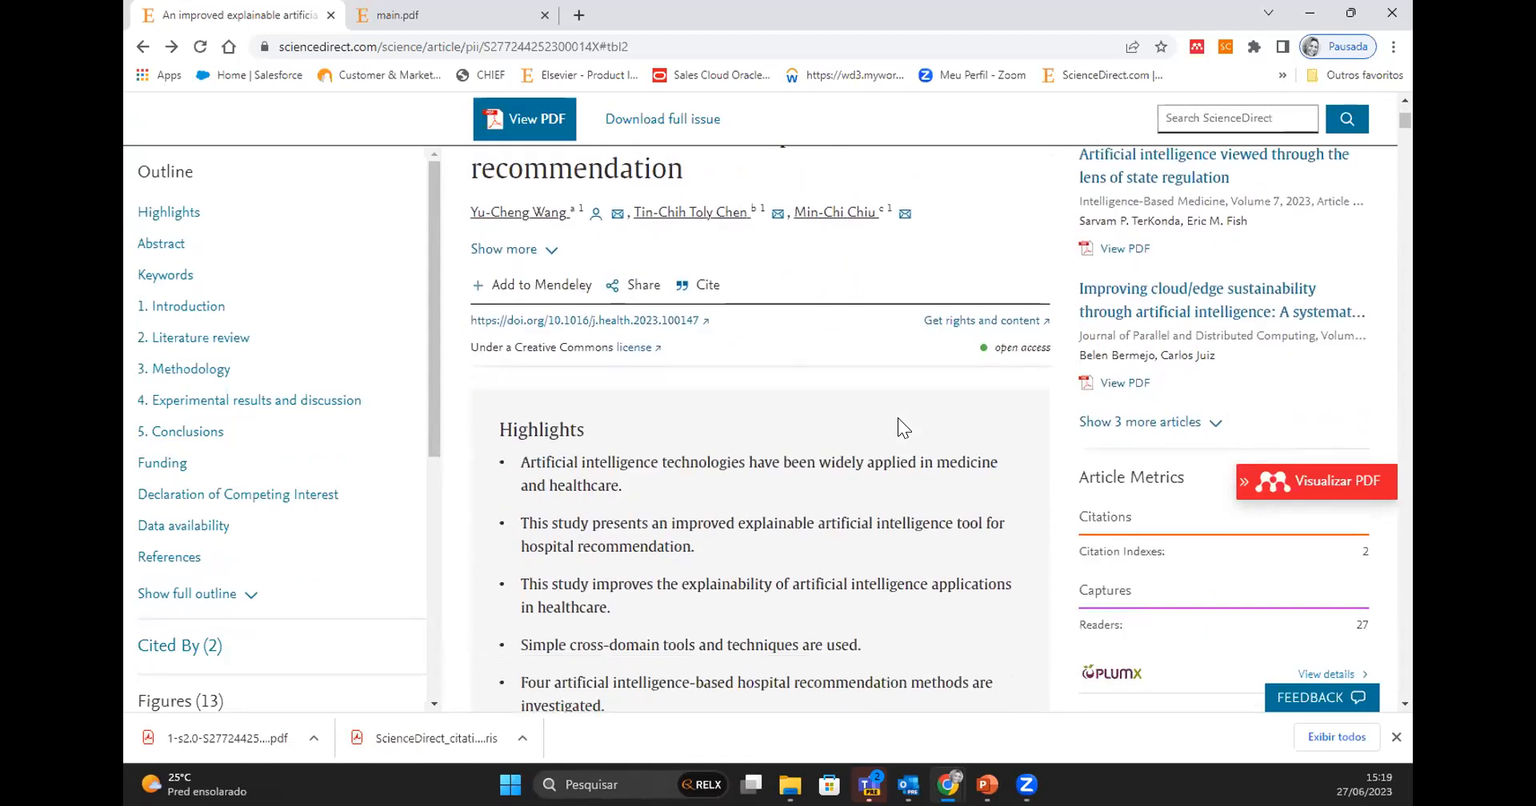
pyautogui.scroll(-4, 898, 417)
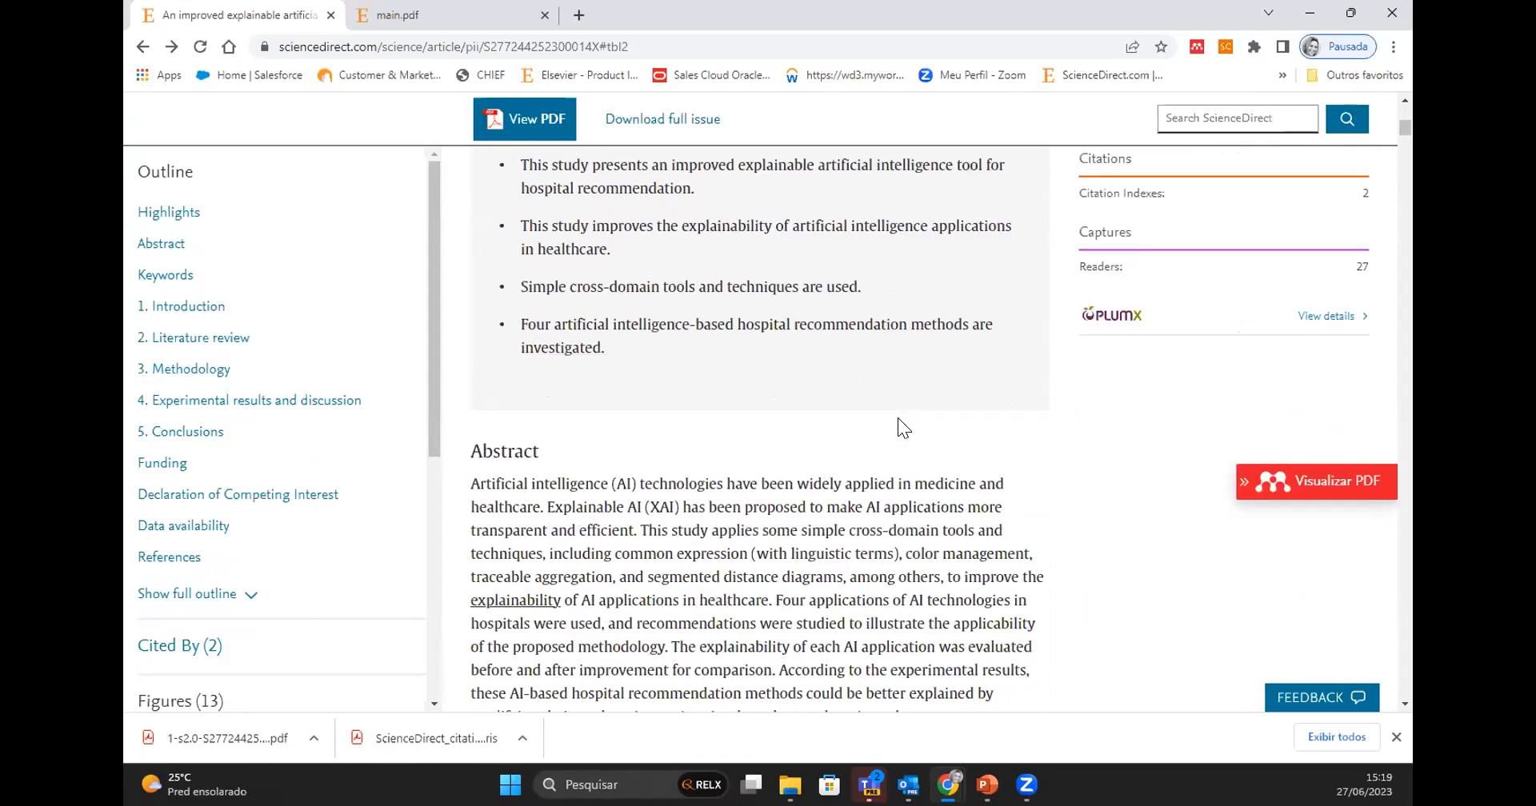
pyautogui.scroll(3, 898, 418)
pyautogui.scroll(5, 898, 417)
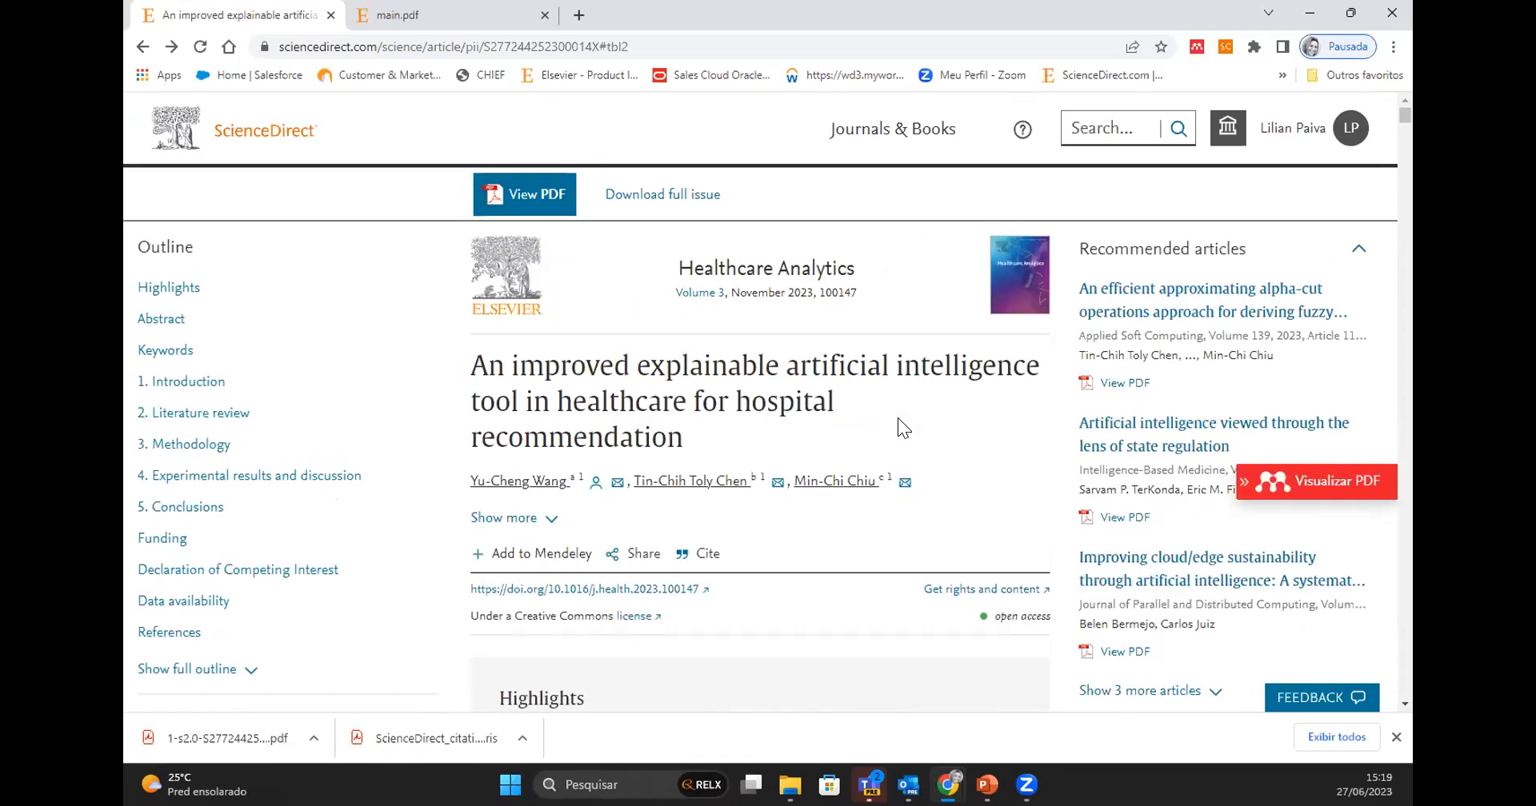
pyautogui.scroll(-2, 898, 417)
pyautogui.scroll(2, 897, 418)
pyautogui.scroll(-3, 814, 454)
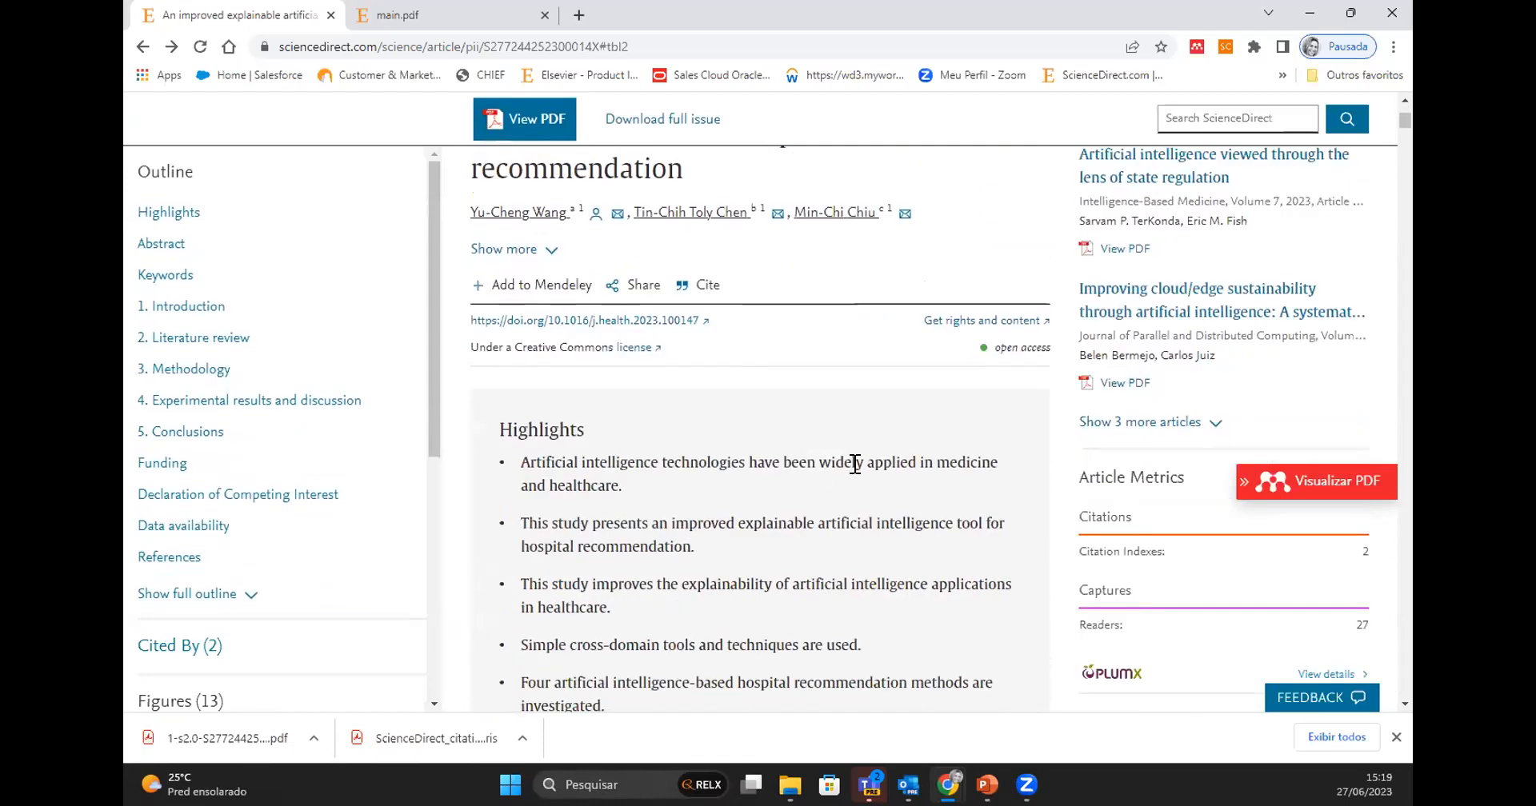
pyautogui.scroll(-4, 1140, 473)
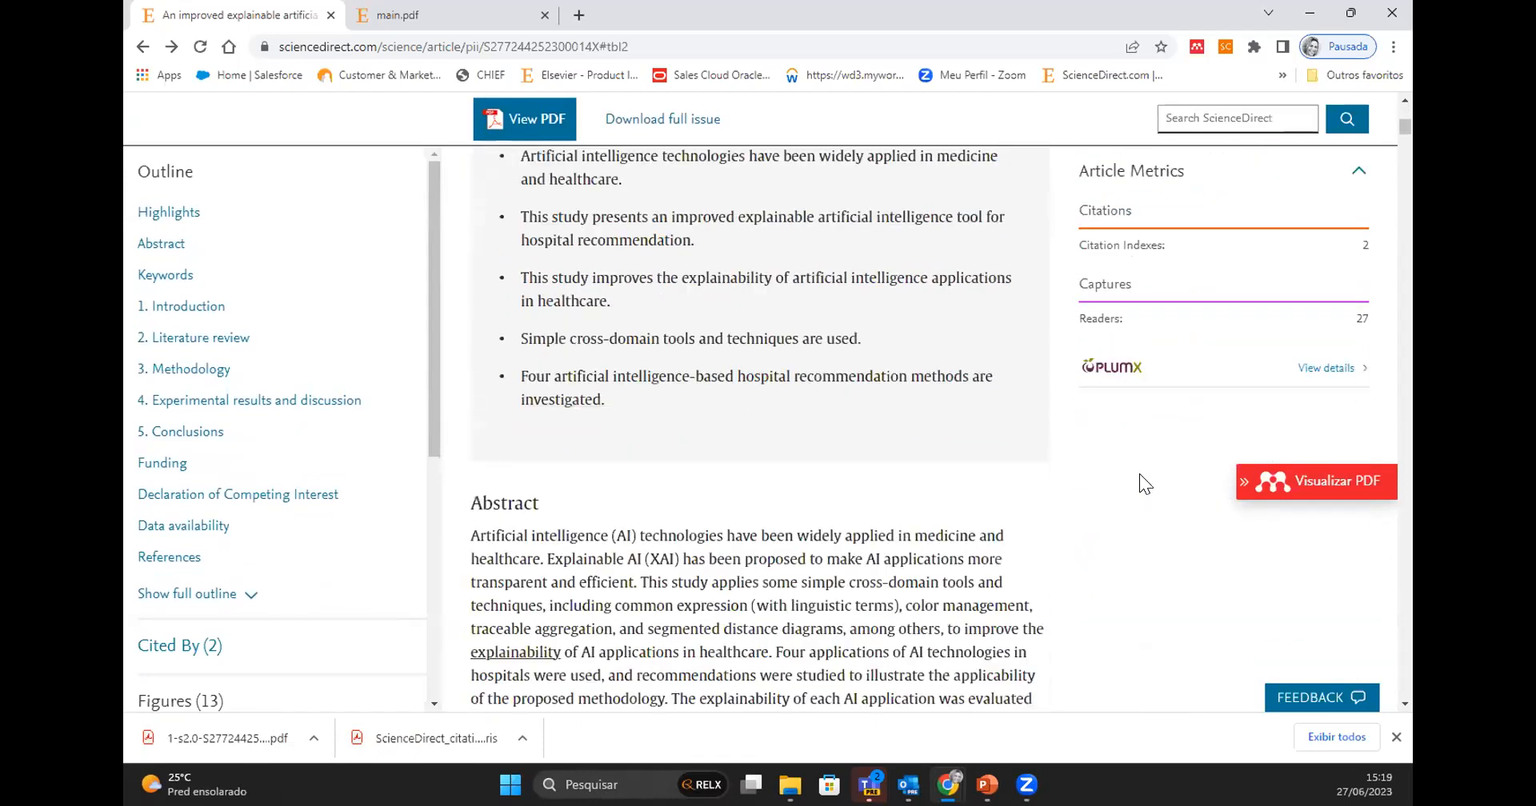
pyautogui.scroll(1, 1144, 472)
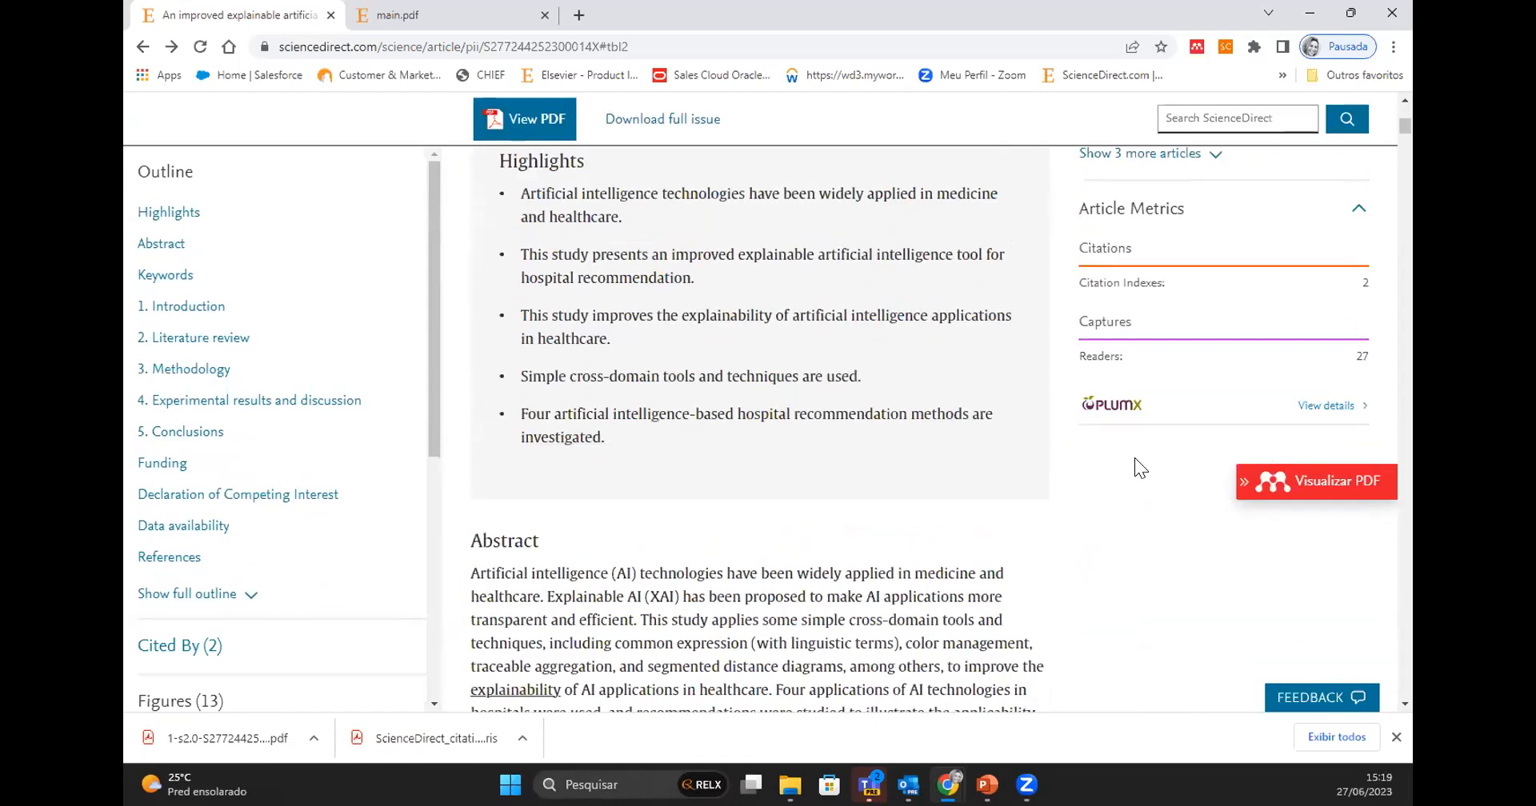
pyautogui.scroll(6, 784, 337)
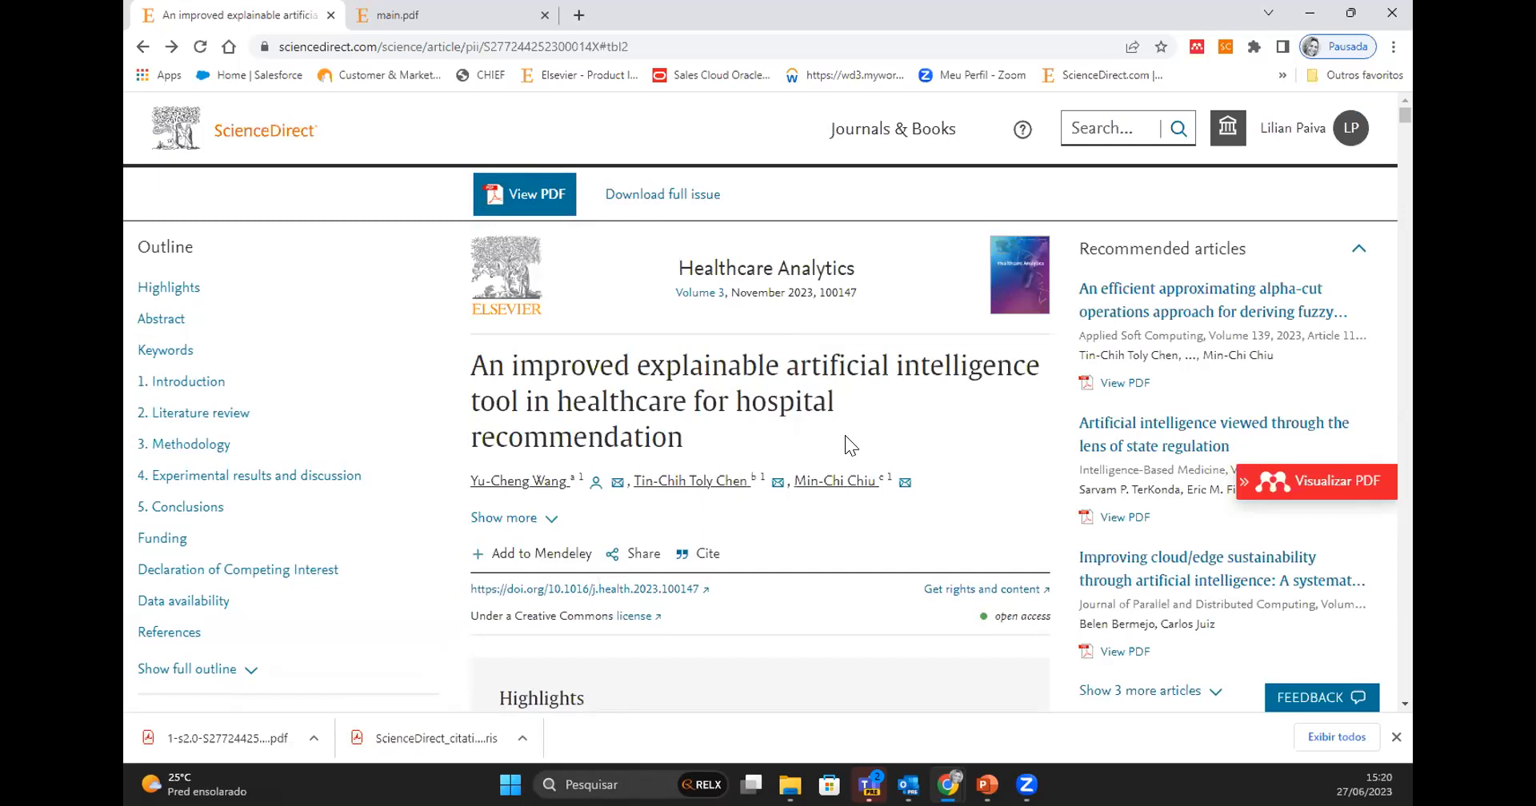
# - Open the article's PlumX metrics details, accept all cookies and review the metrics, description and bibliographic details
pyautogui.scroll(-6, 846, 440)
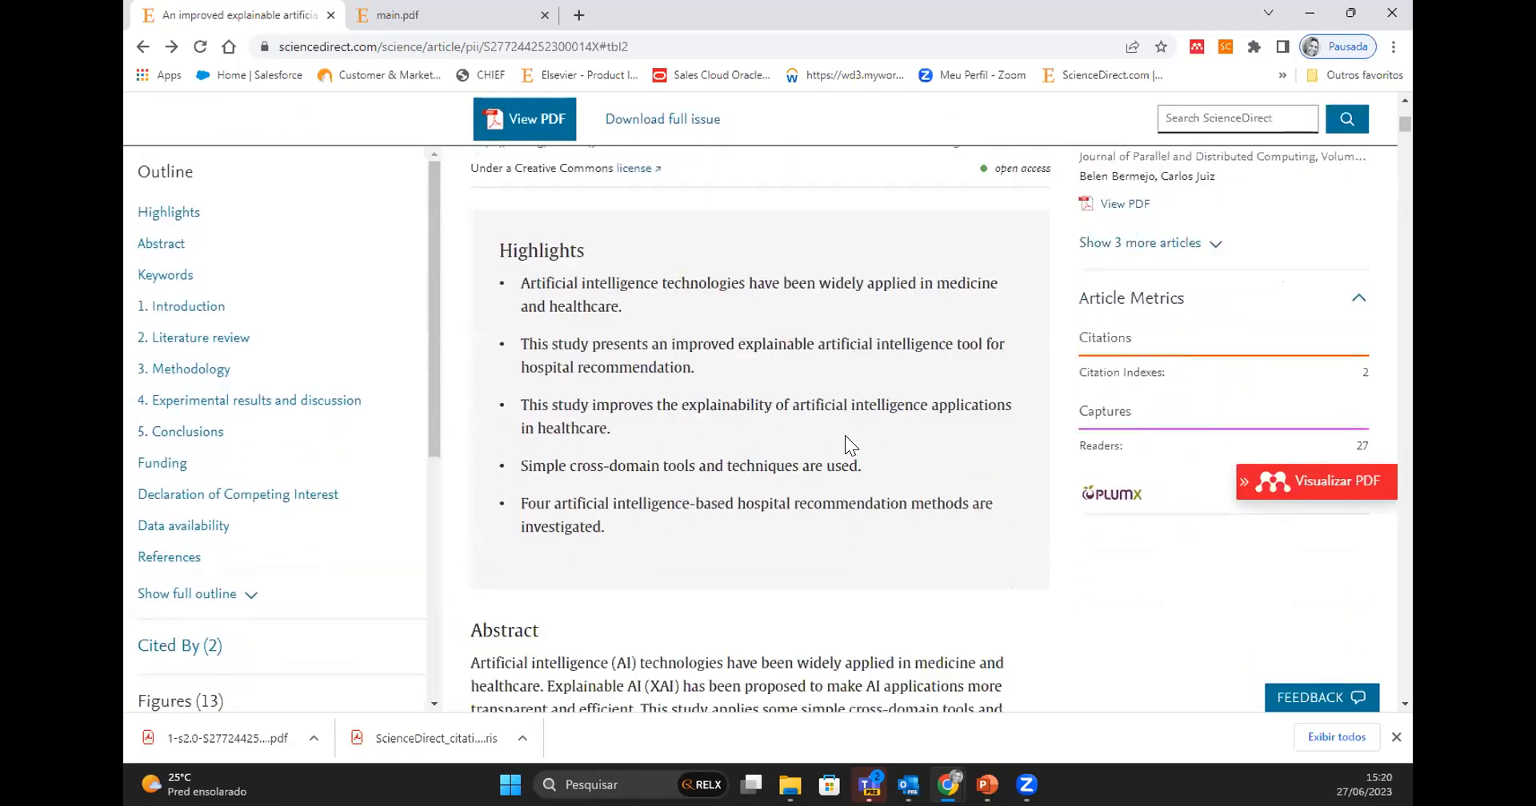
pyautogui.scroll(-1, 845, 435)
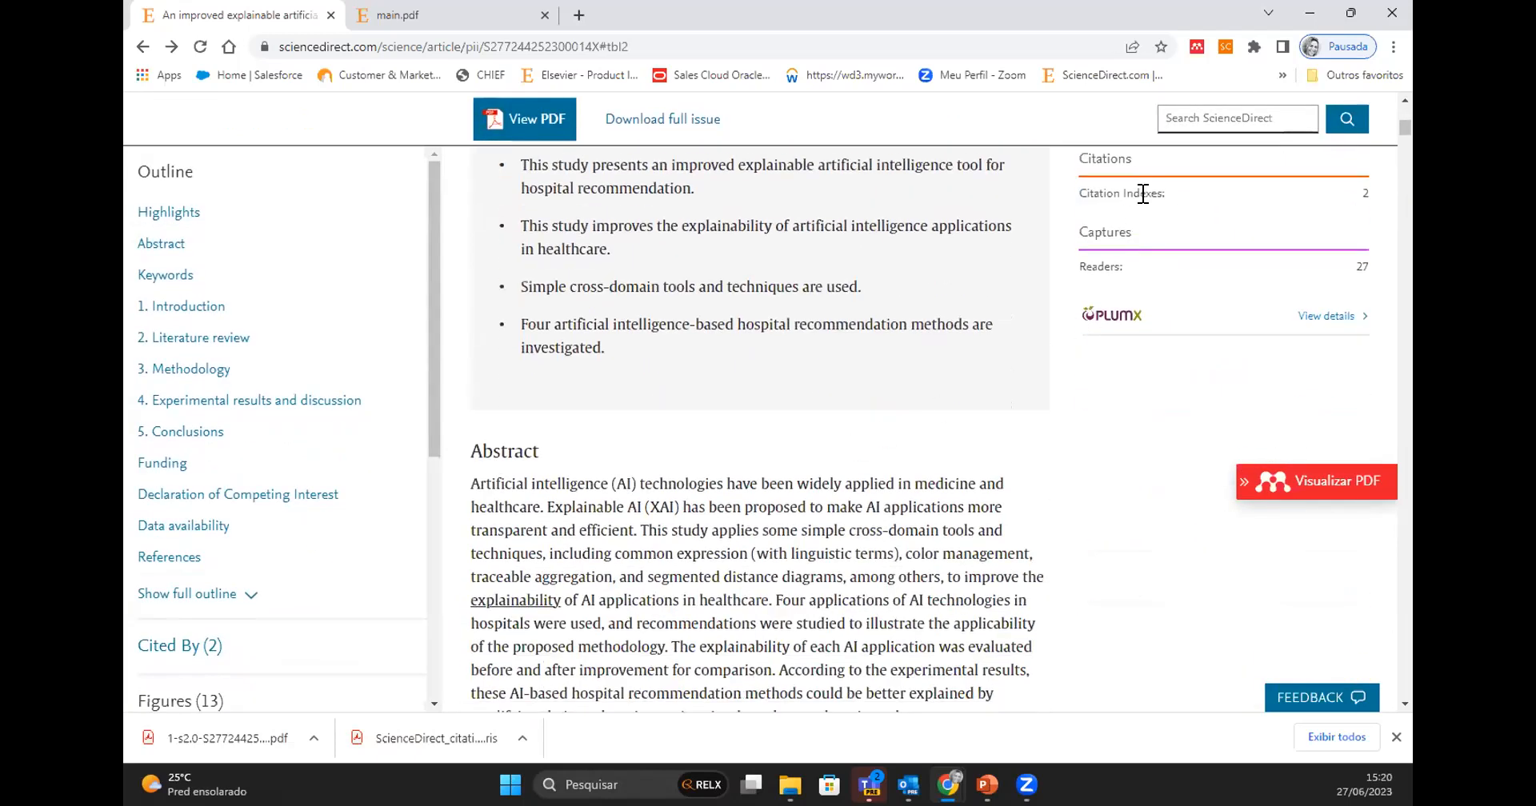
pyautogui.click(1325, 316)
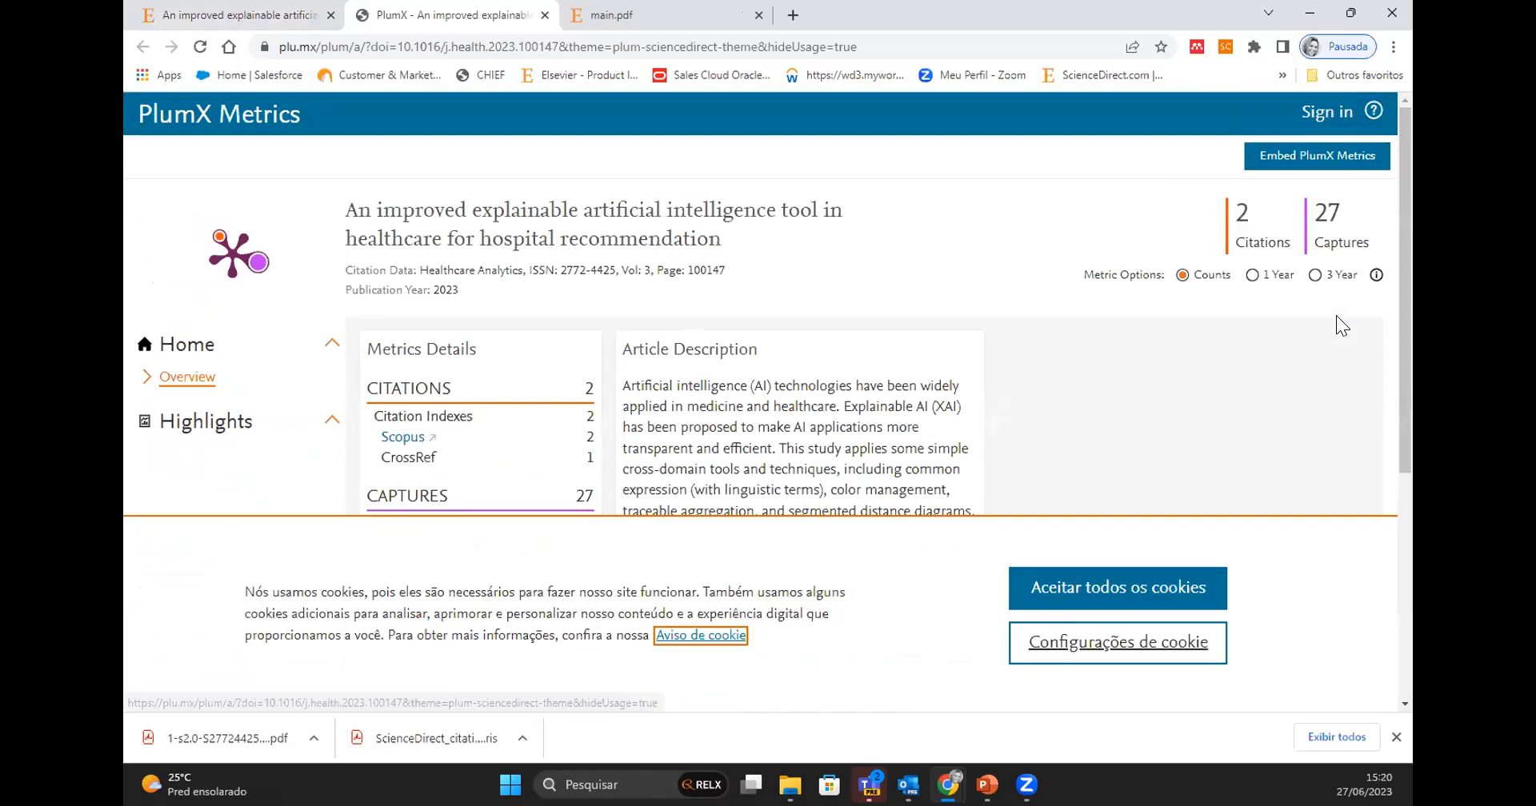
pyautogui.click(1128, 590)
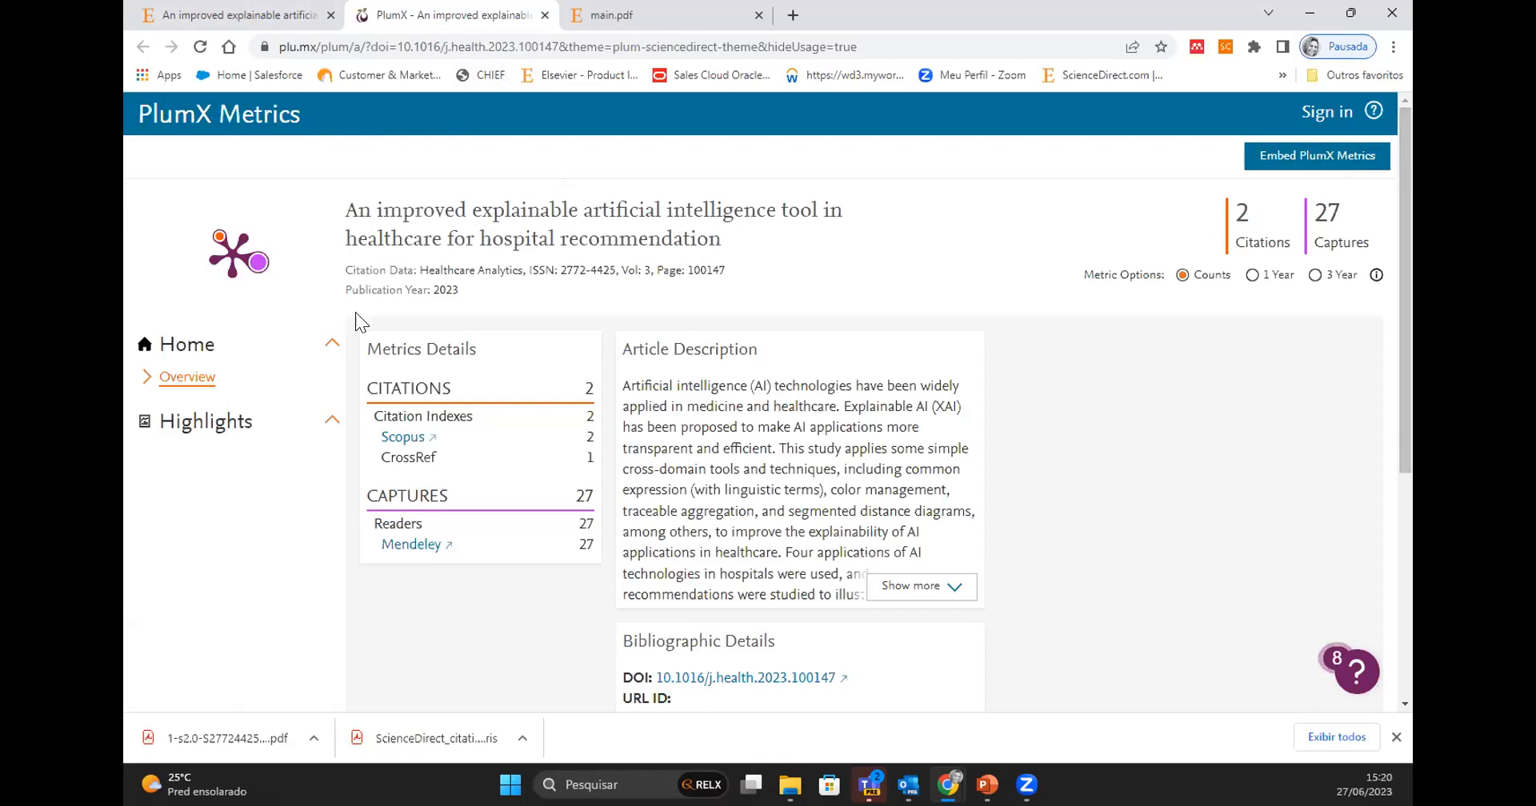
pyautogui.scroll(-5, 808, 545)
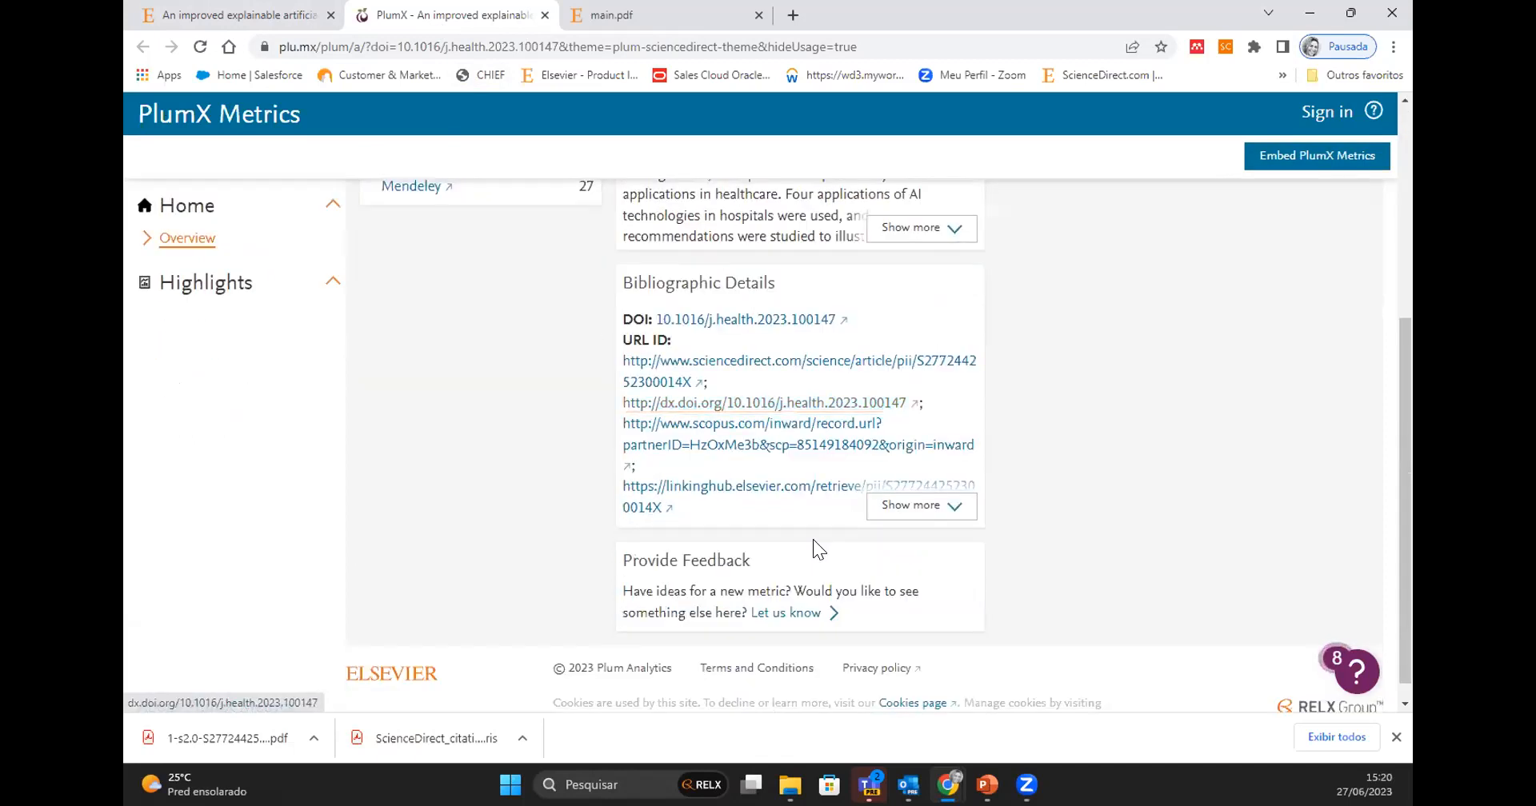
pyautogui.scroll(5, 815, 550)
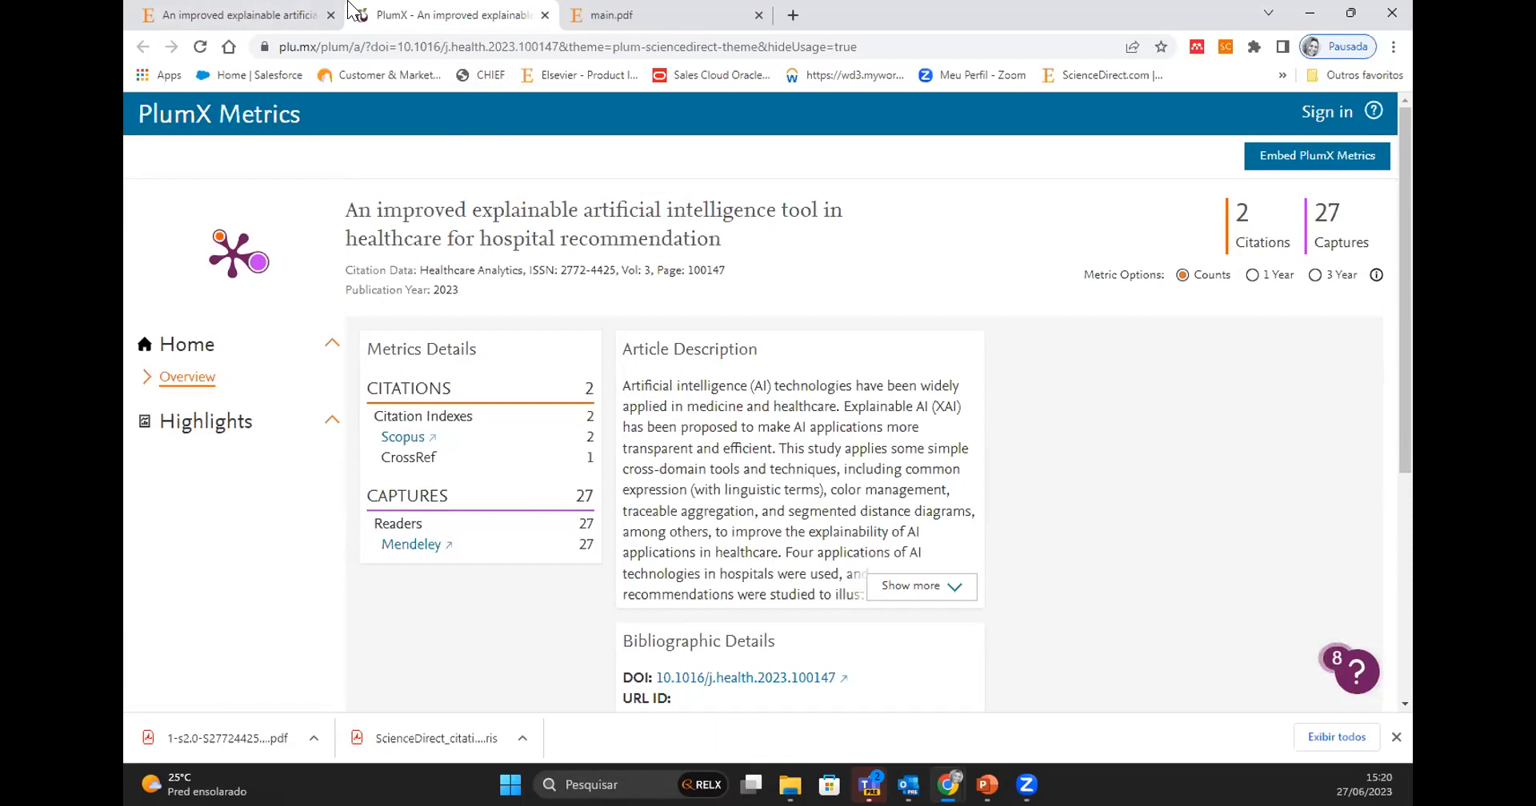
# - Switch back to the ScienceDirect article and return to the artificial intelligence search results
pyautogui.click(254, 11)
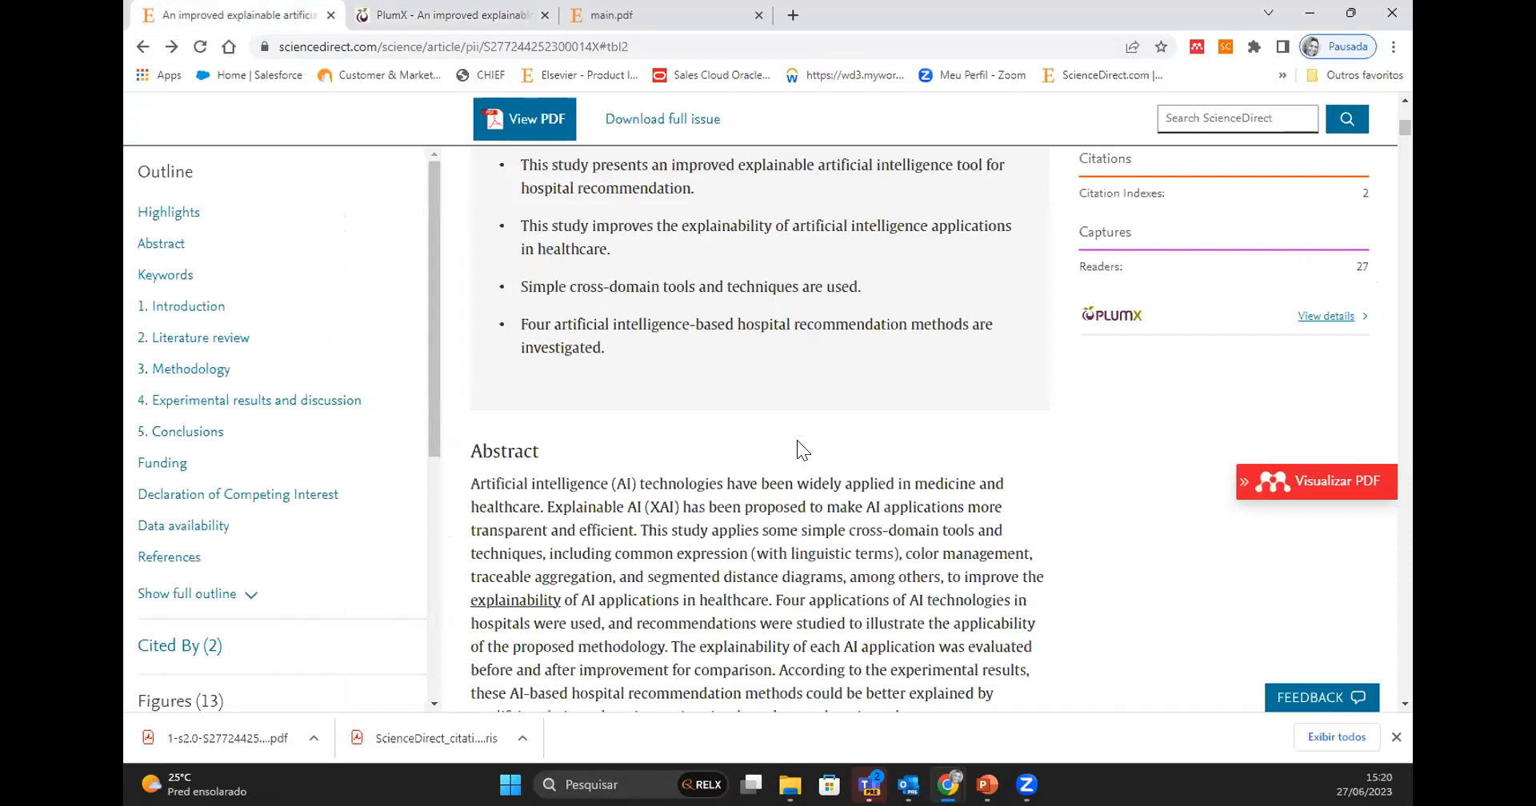
pyautogui.scroll(3, 824, 516)
pyautogui.scroll(4, 827, 519)
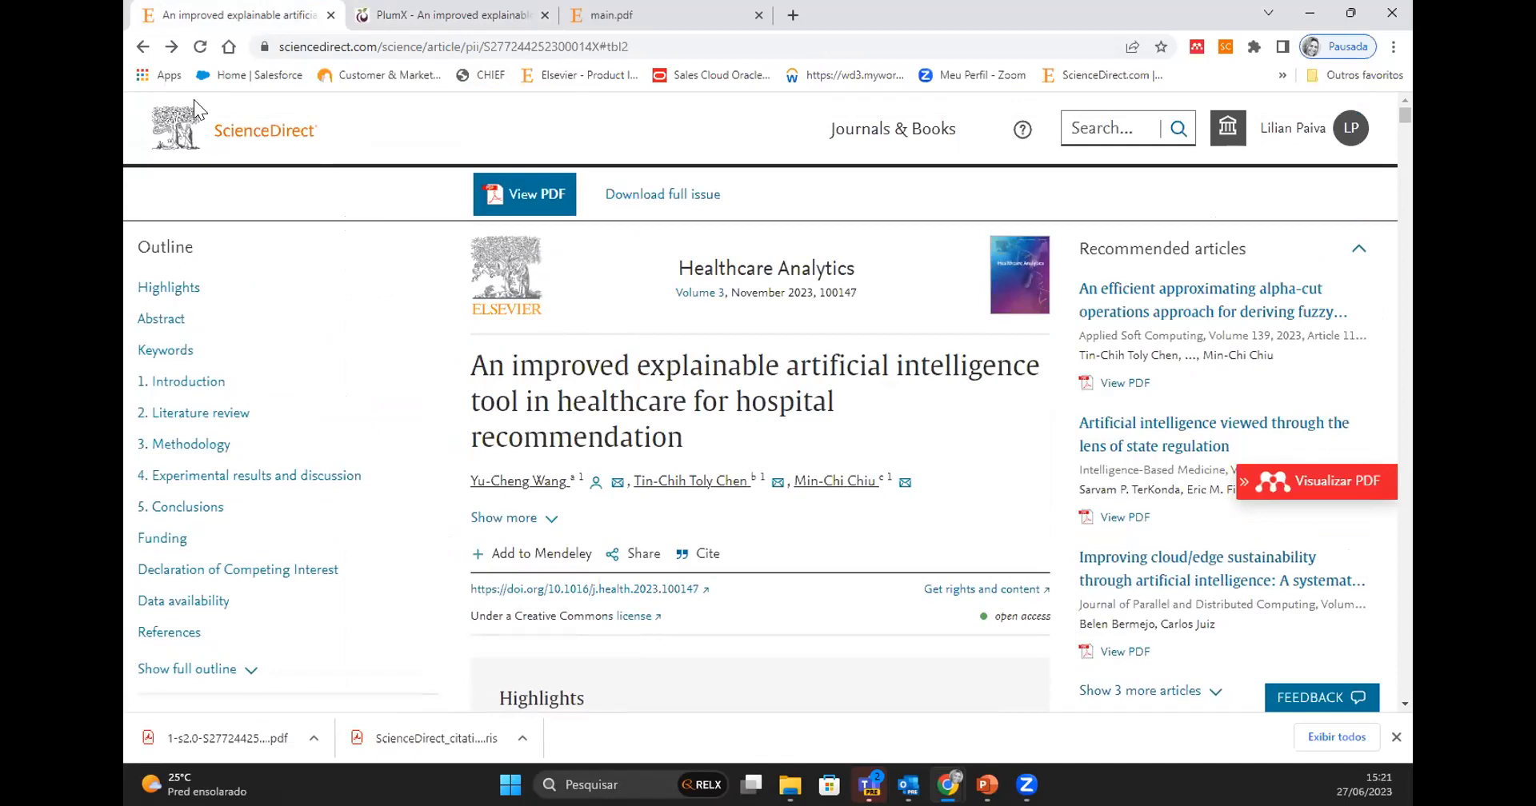
pyautogui.click(134, 44)
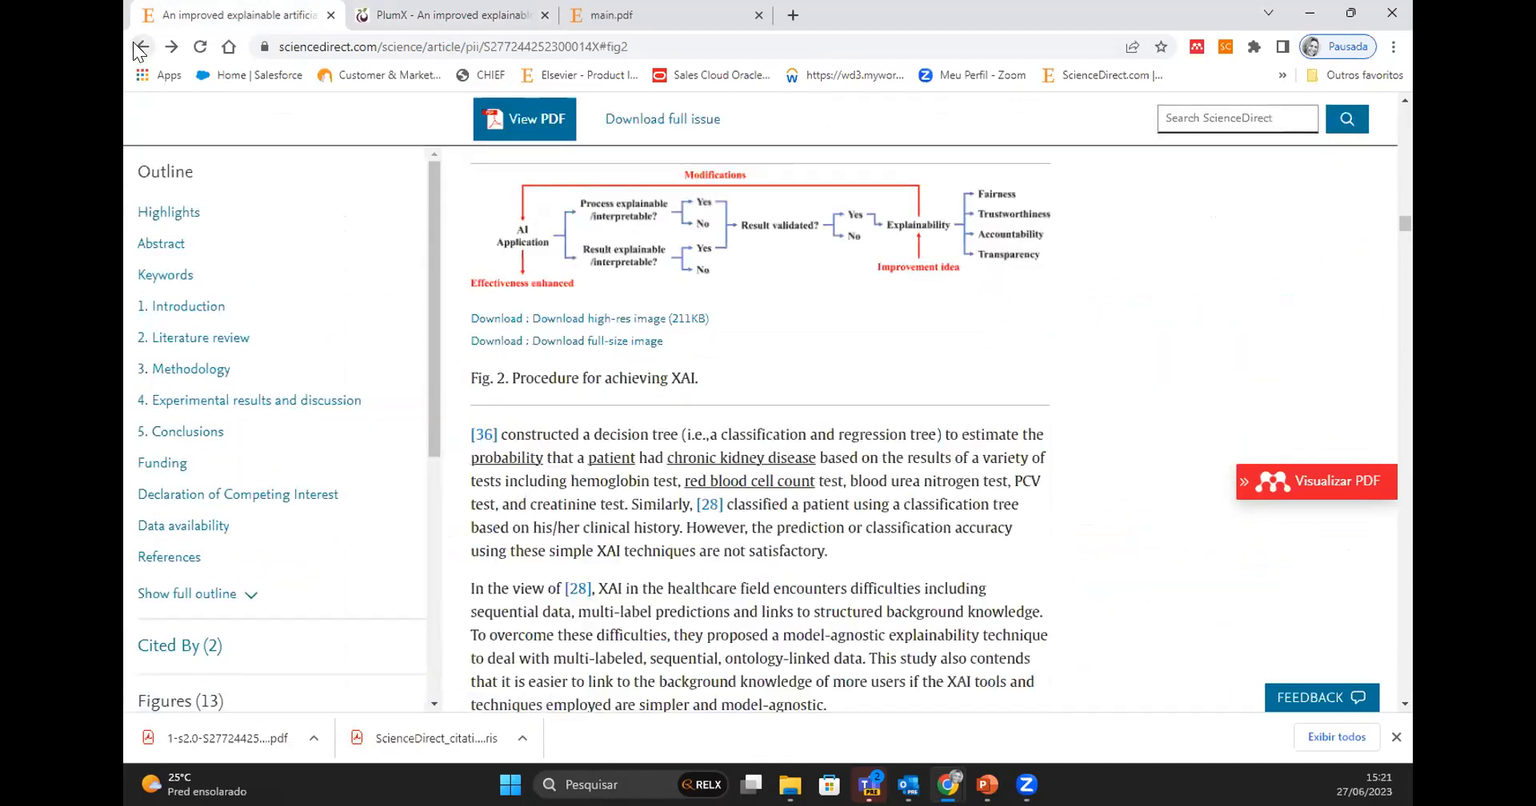
pyautogui.click(133, 44)
pyautogui.click(133, 44)
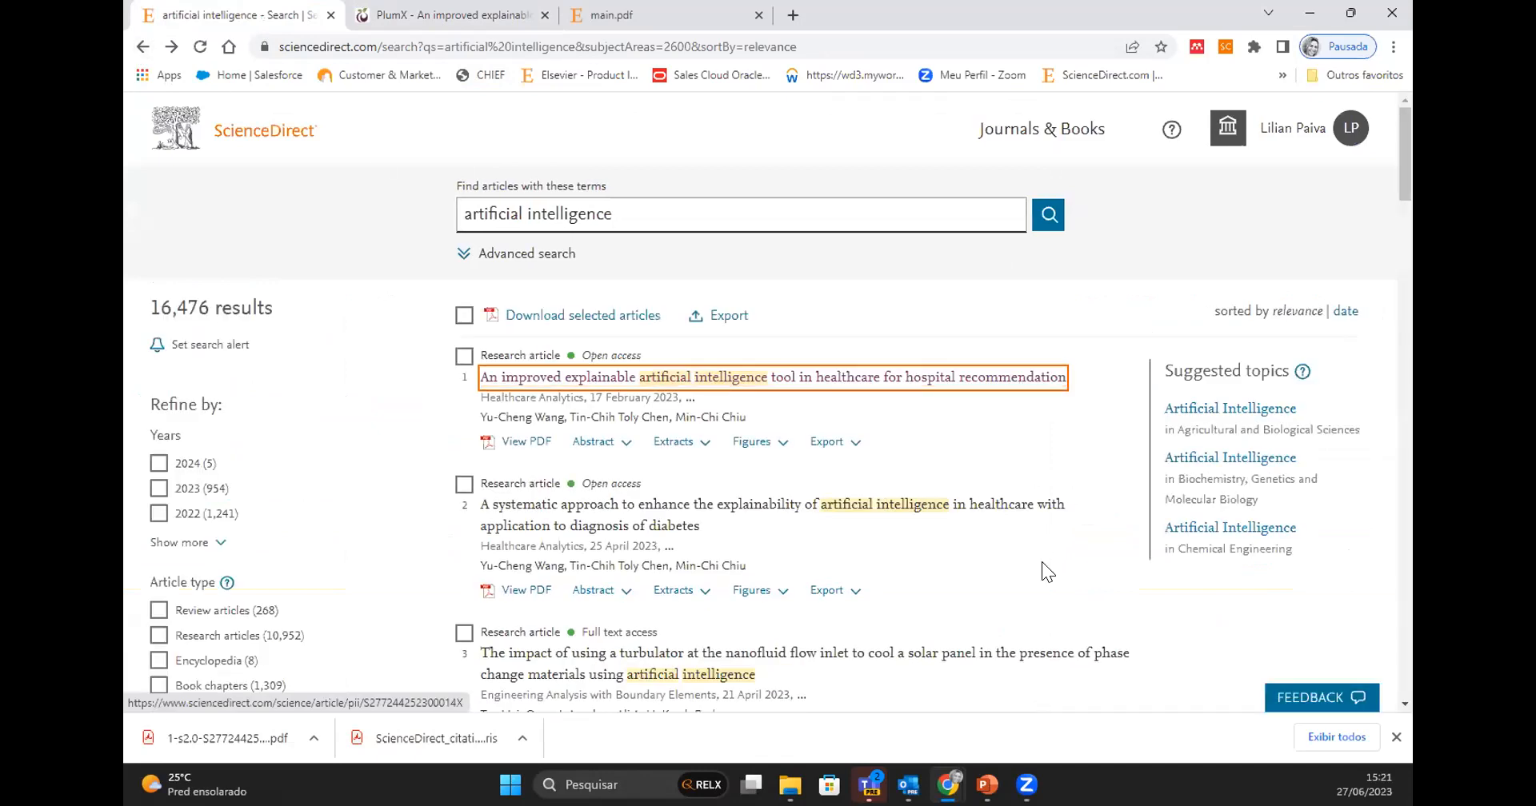
# - Open the article "Review of load forecasting based on artificial intelligence methodologies, models, and challenges", skim to its abstract and dismiss the feedback request
pyautogui.scroll(-5, 1042, 562)
pyautogui.scroll(-3, 1042, 561)
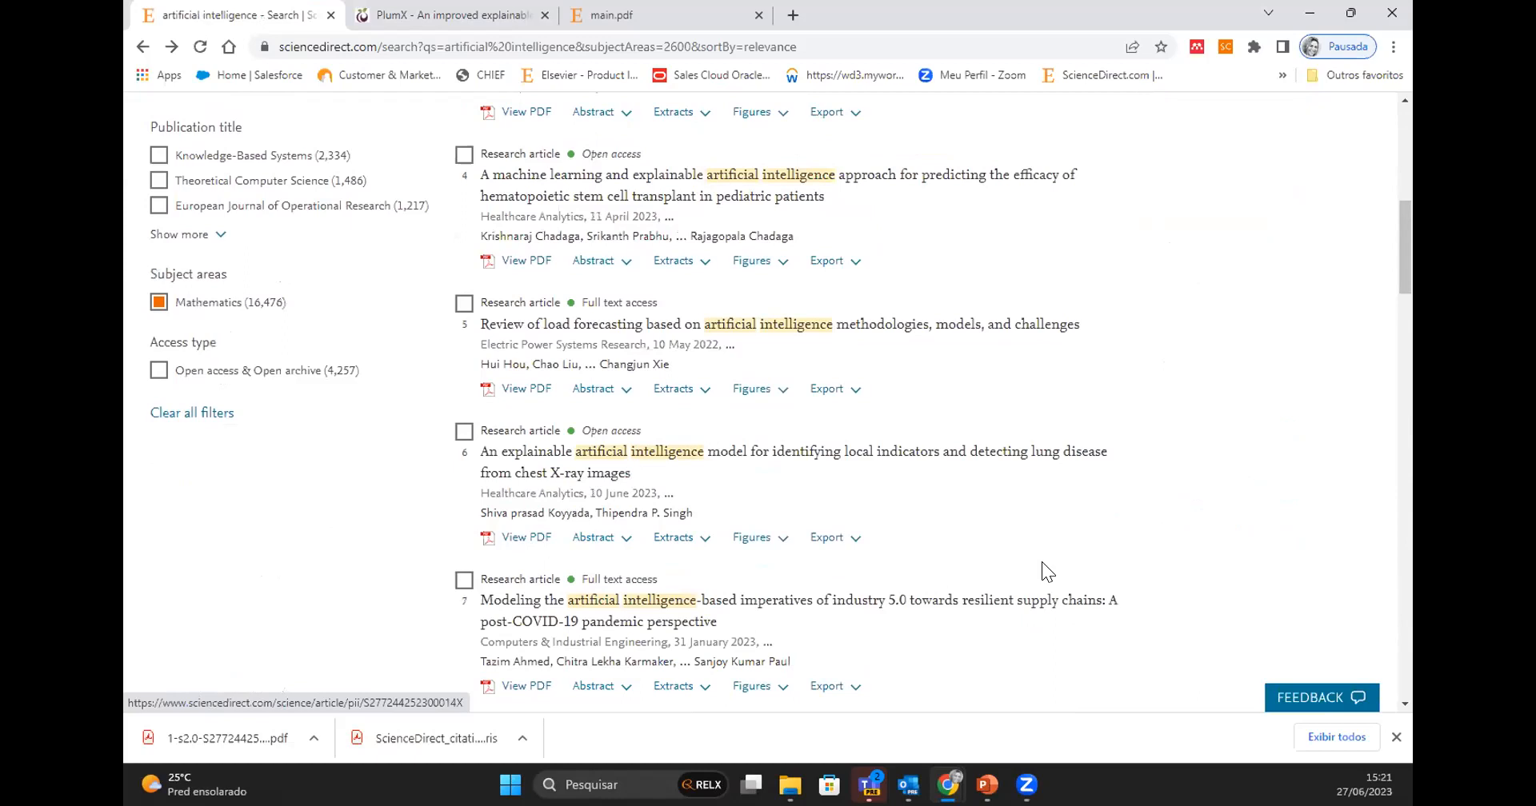
pyautogui.click(636, 330)
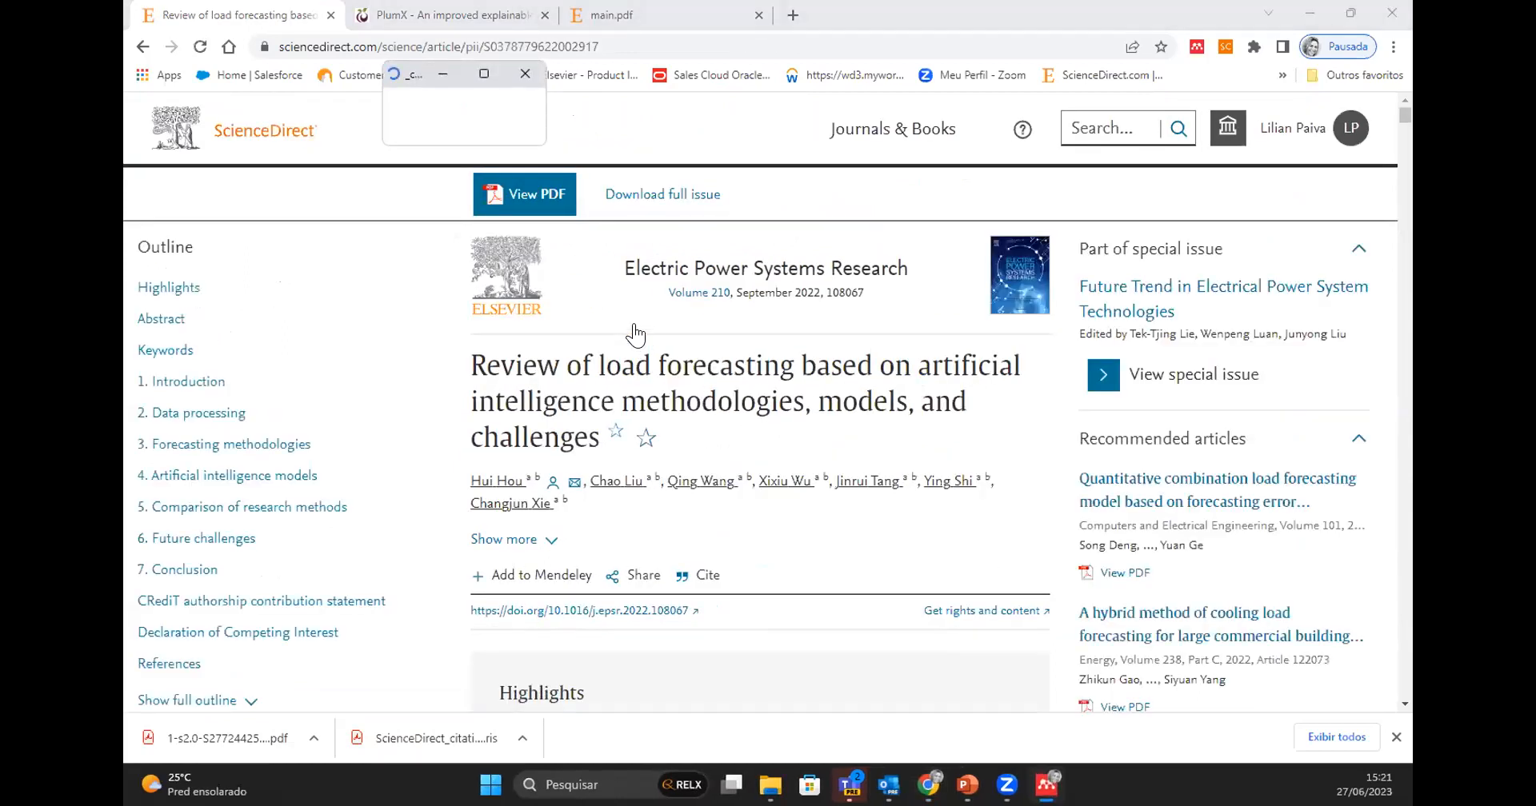
pyautogui.scroll(-3, 842, 507)
pyautogui.scroll(-4, 841, 507)
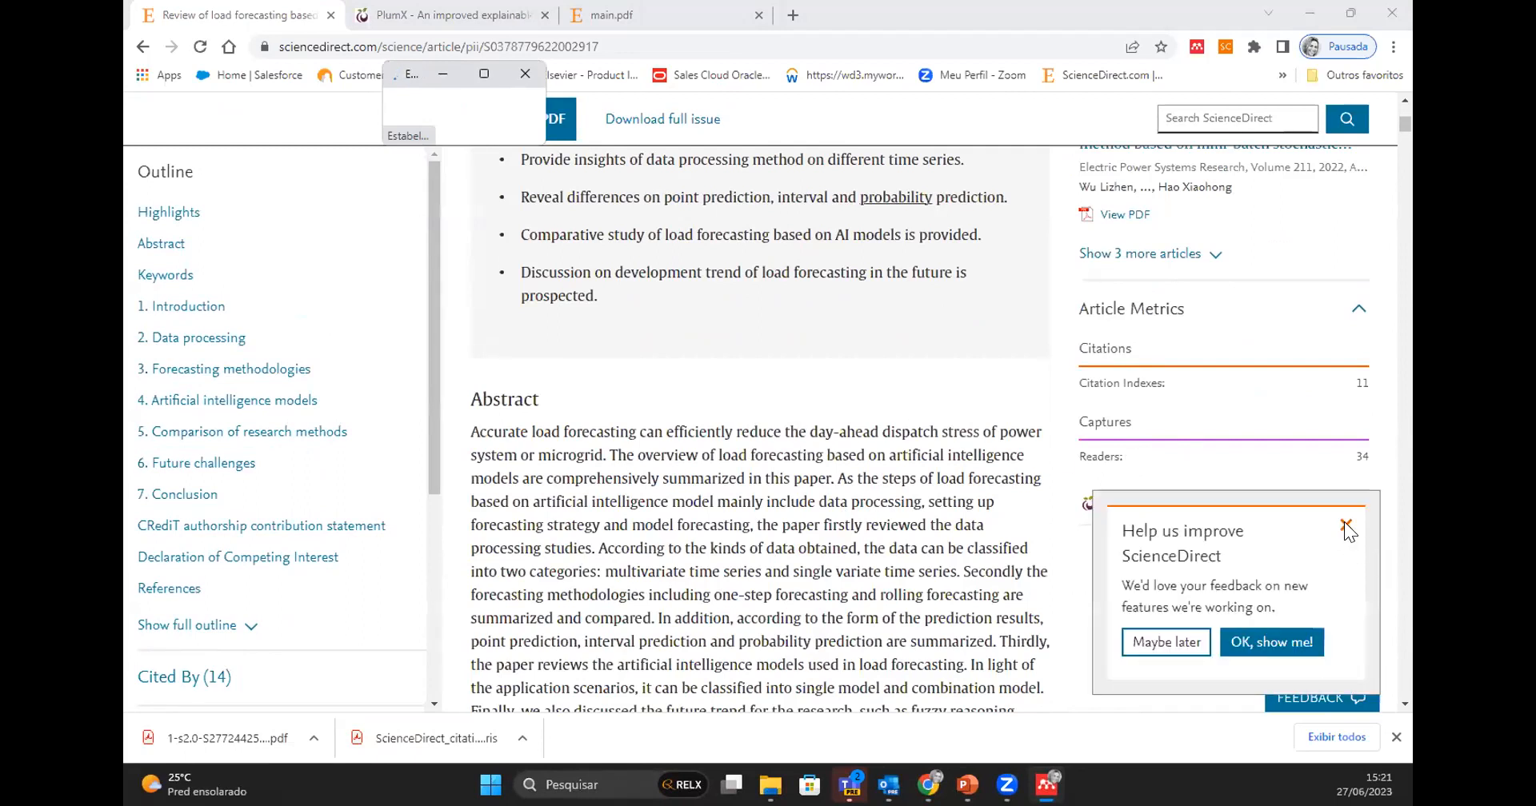
pyautogui.click(1346, 526)
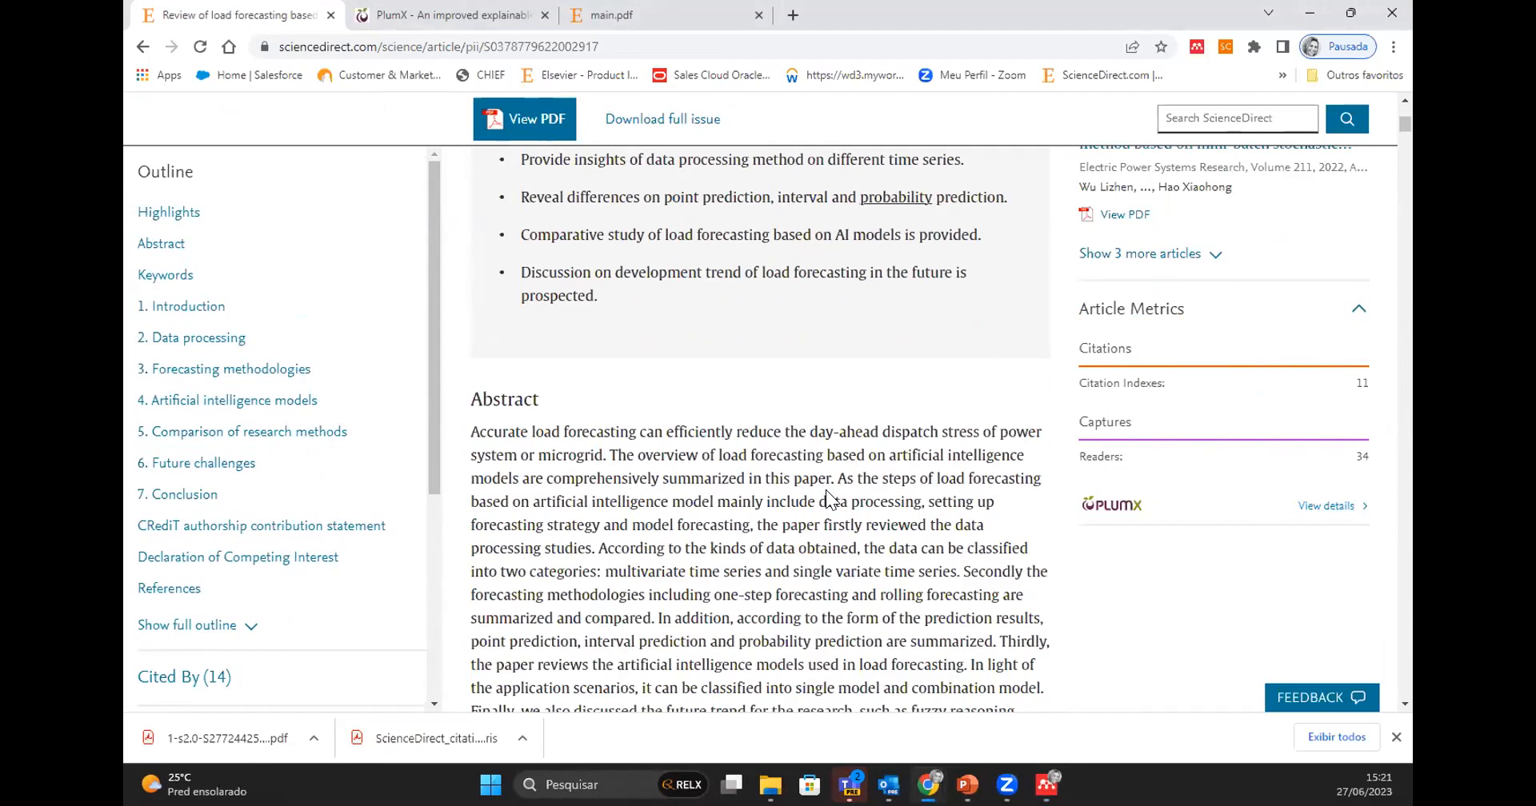
# - Skim the load forecasting article from its title and abstract through the introduction to the data cleaning section, noting the linked terms
pyautogui.scroll(2, 826, 490)
pyautogui.scroll(2, 826, 498)
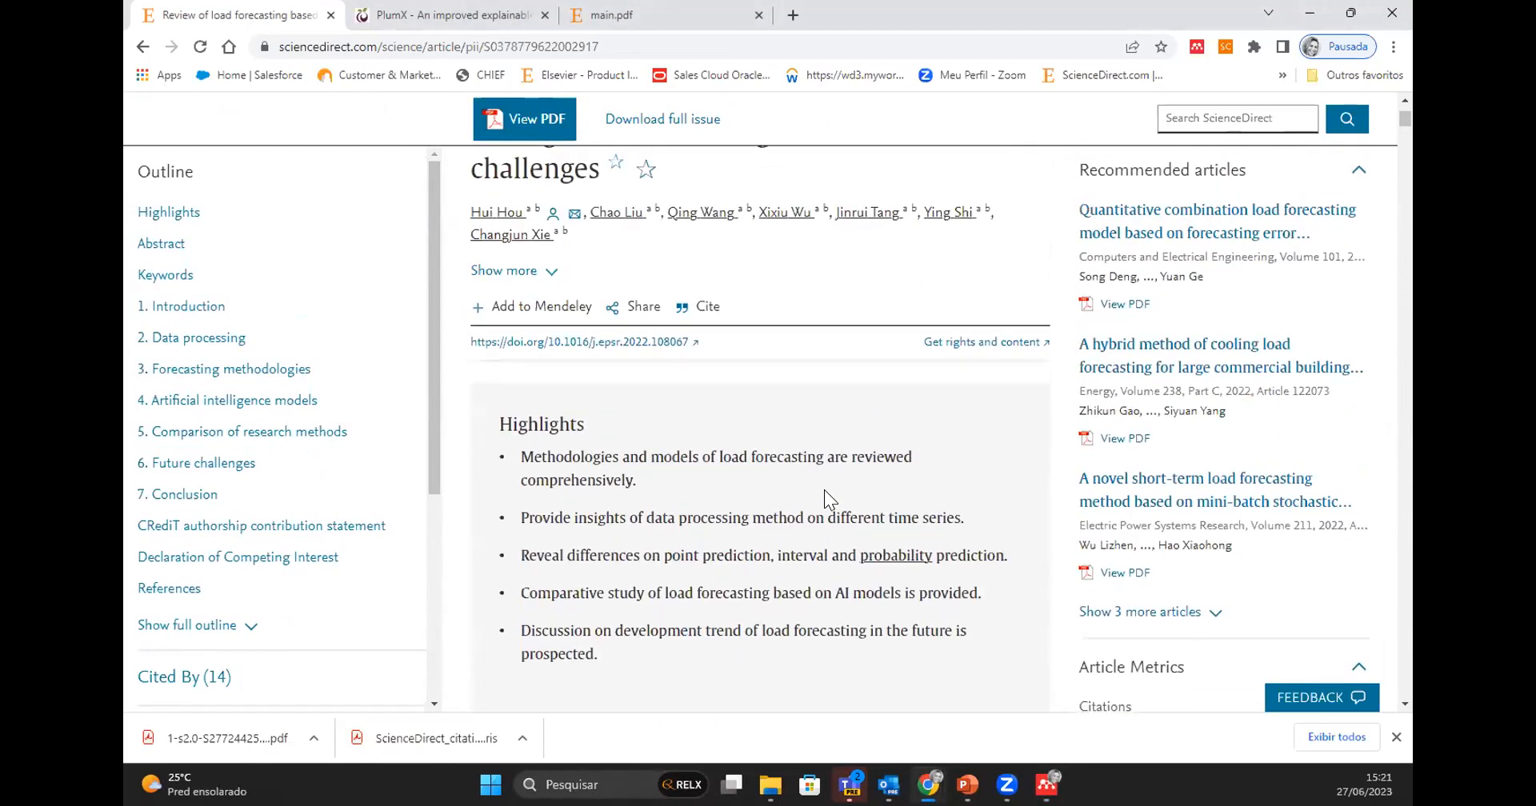
pyautogui.scroll(3, 824, 490)
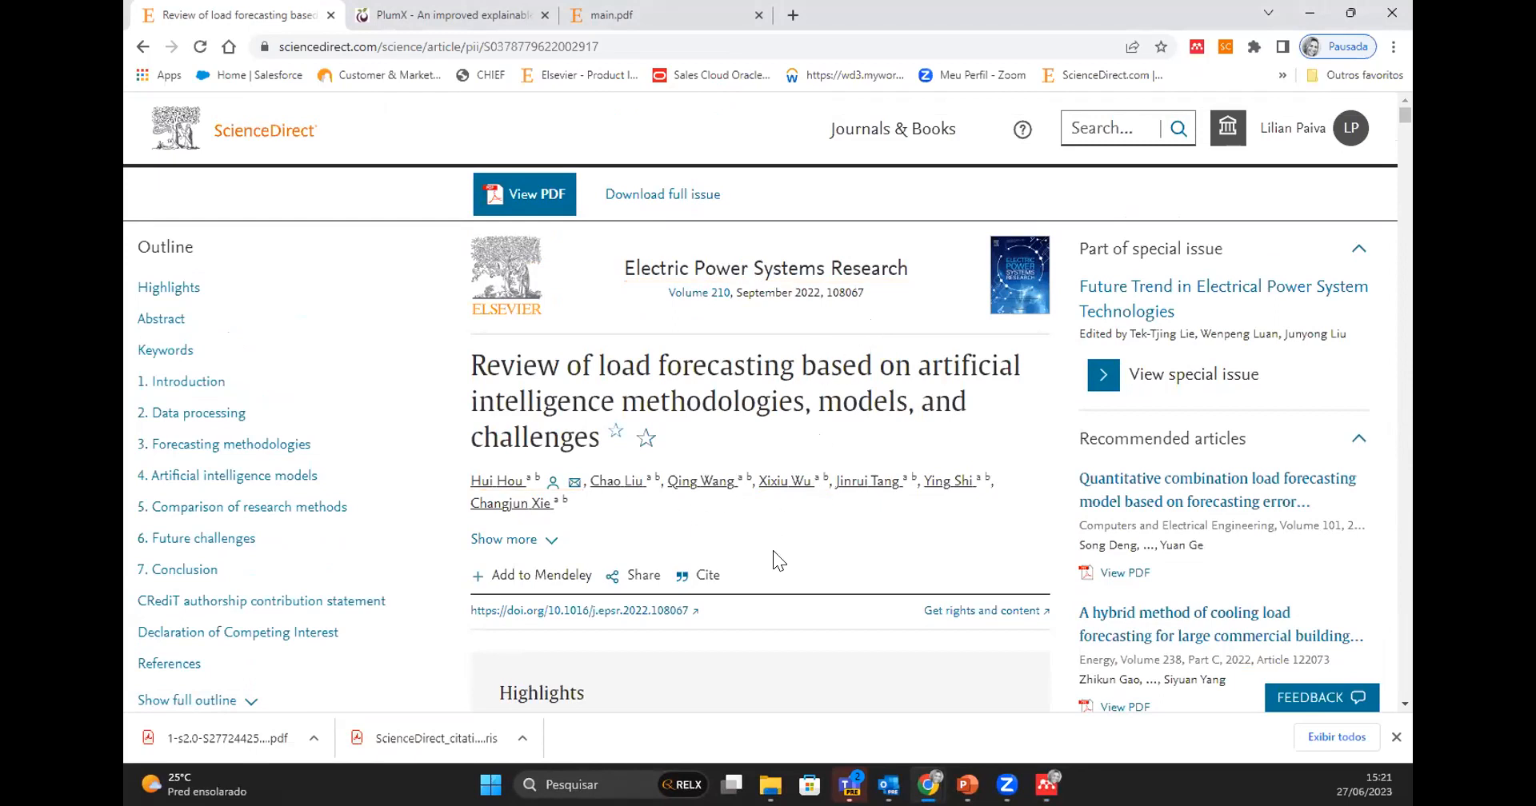
pyautogui.scroll(-3, 760, 552)
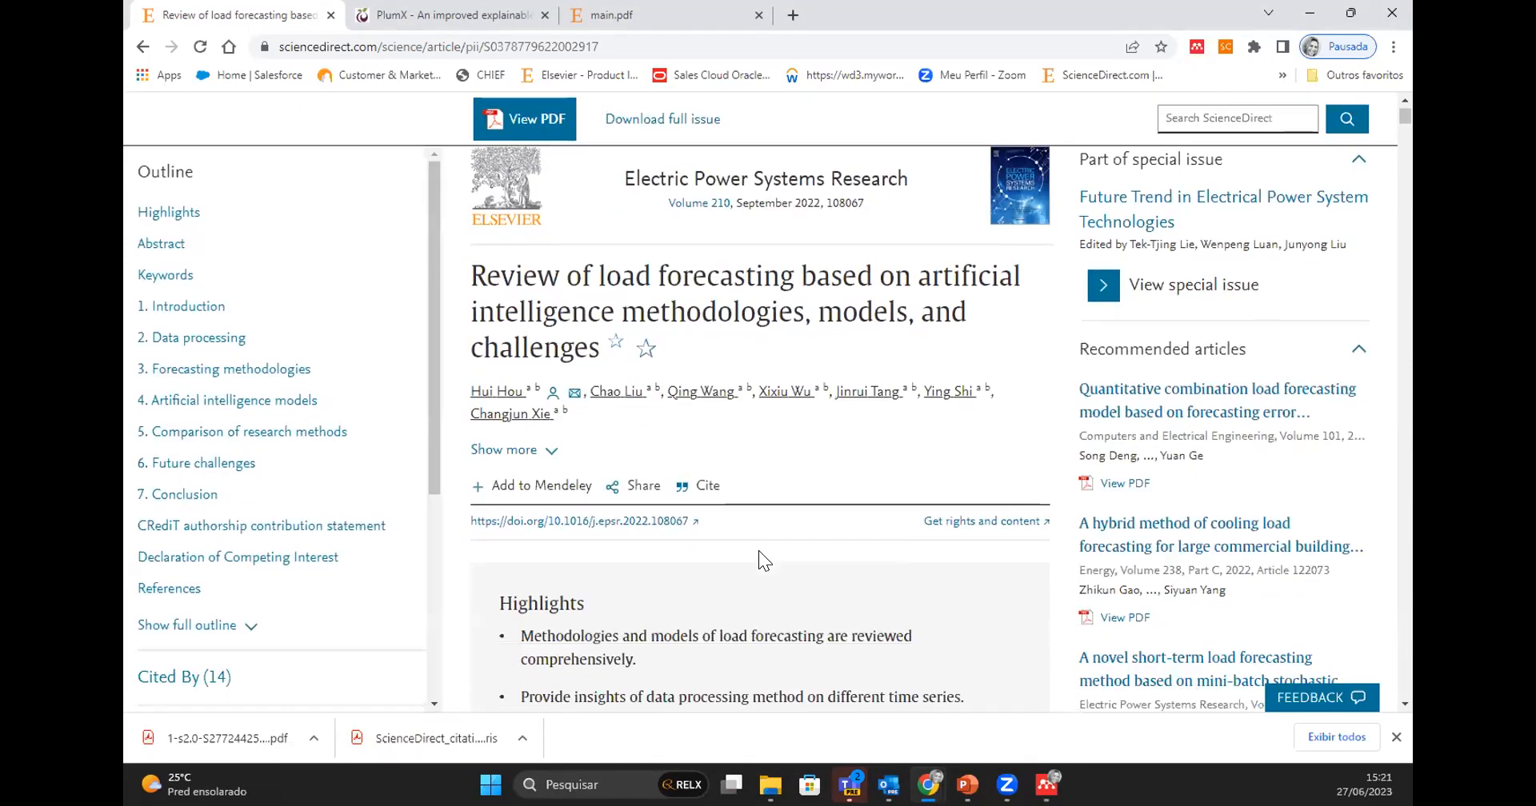
pyautogui.scroll(-7, 758, 551)
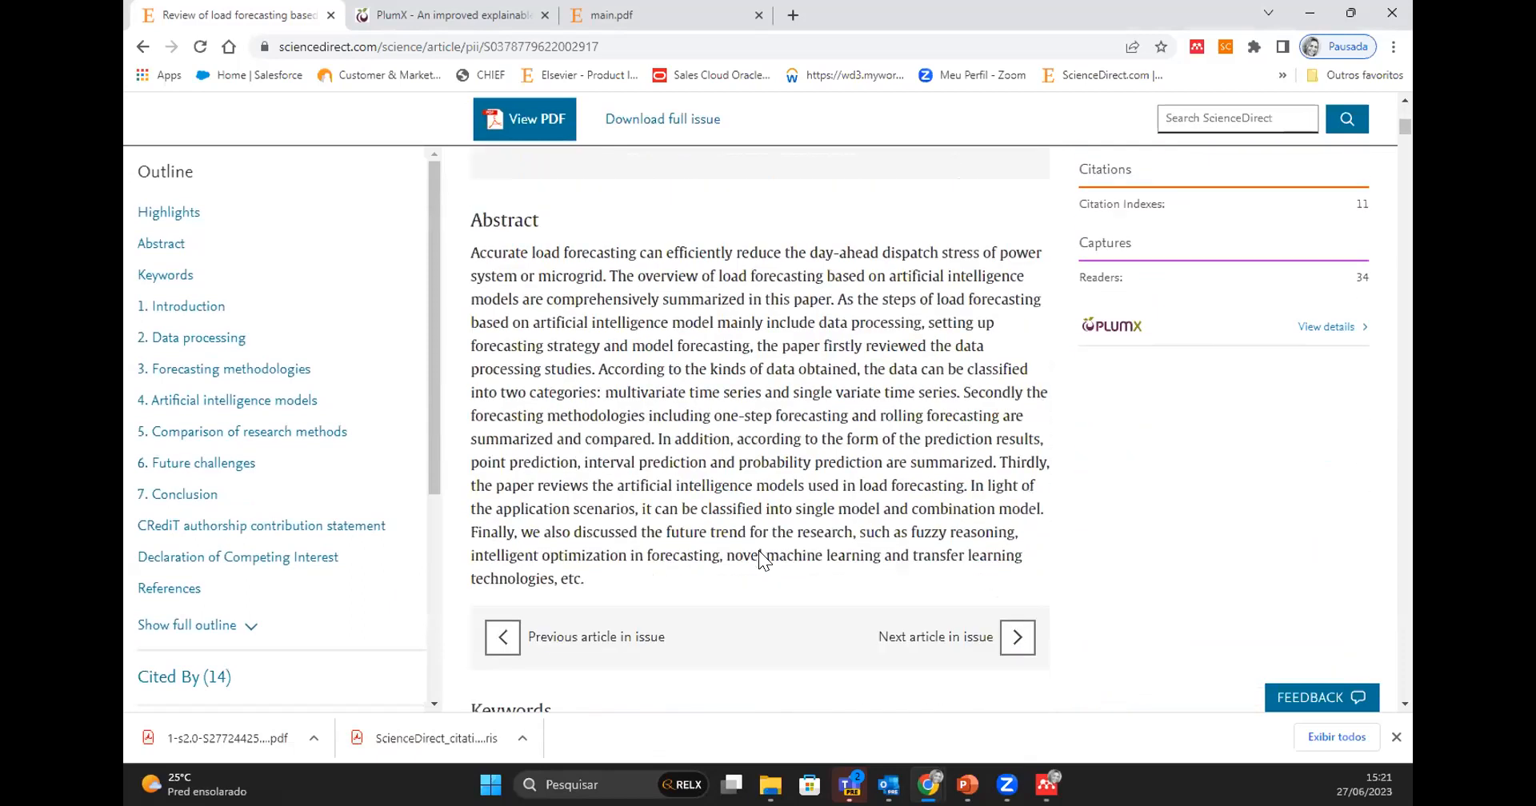
pyautogui.scroll(-5, 758, 550)
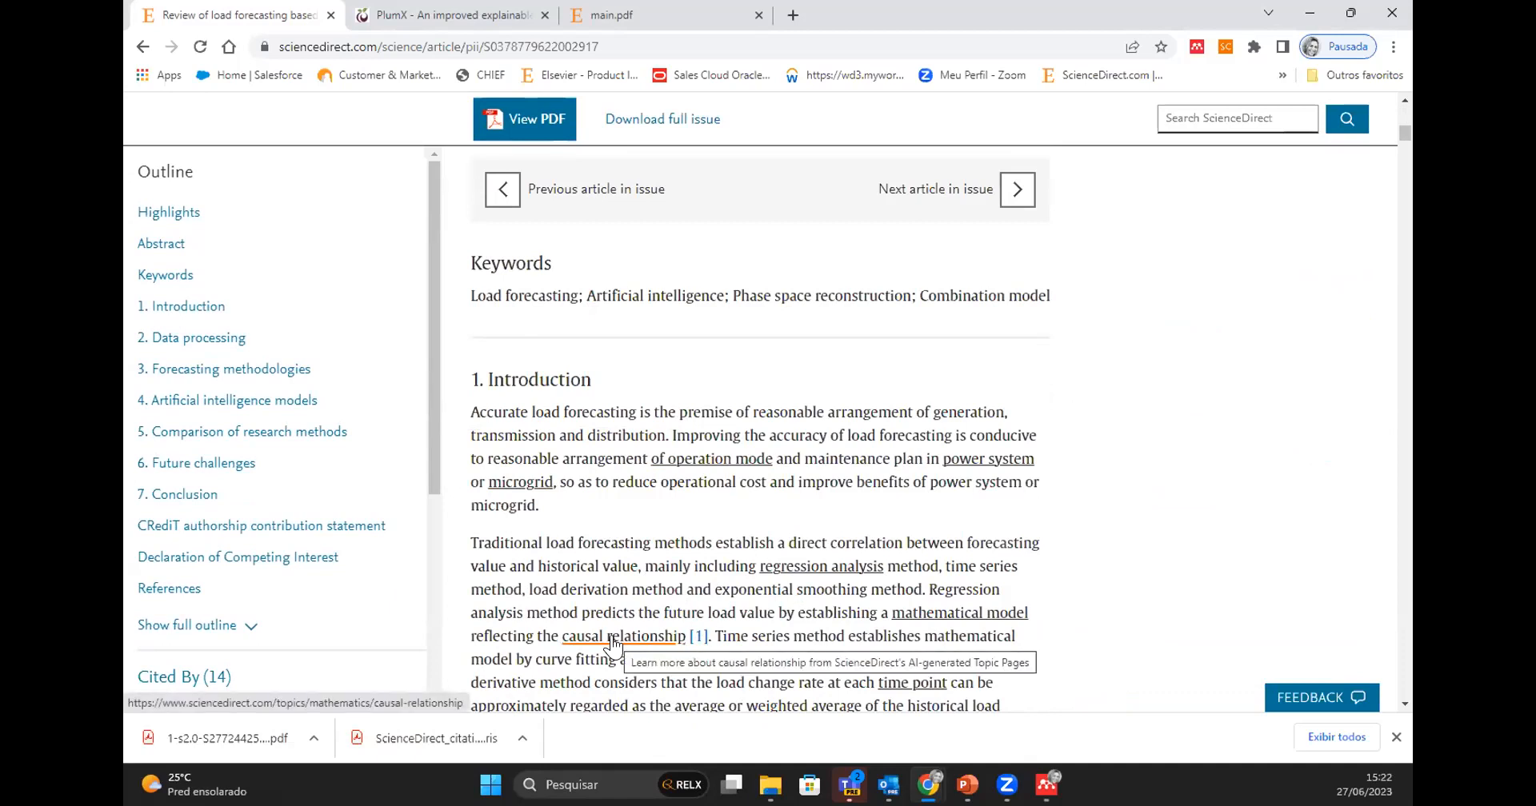
pyautogui.scroll(-3, 931, 634)
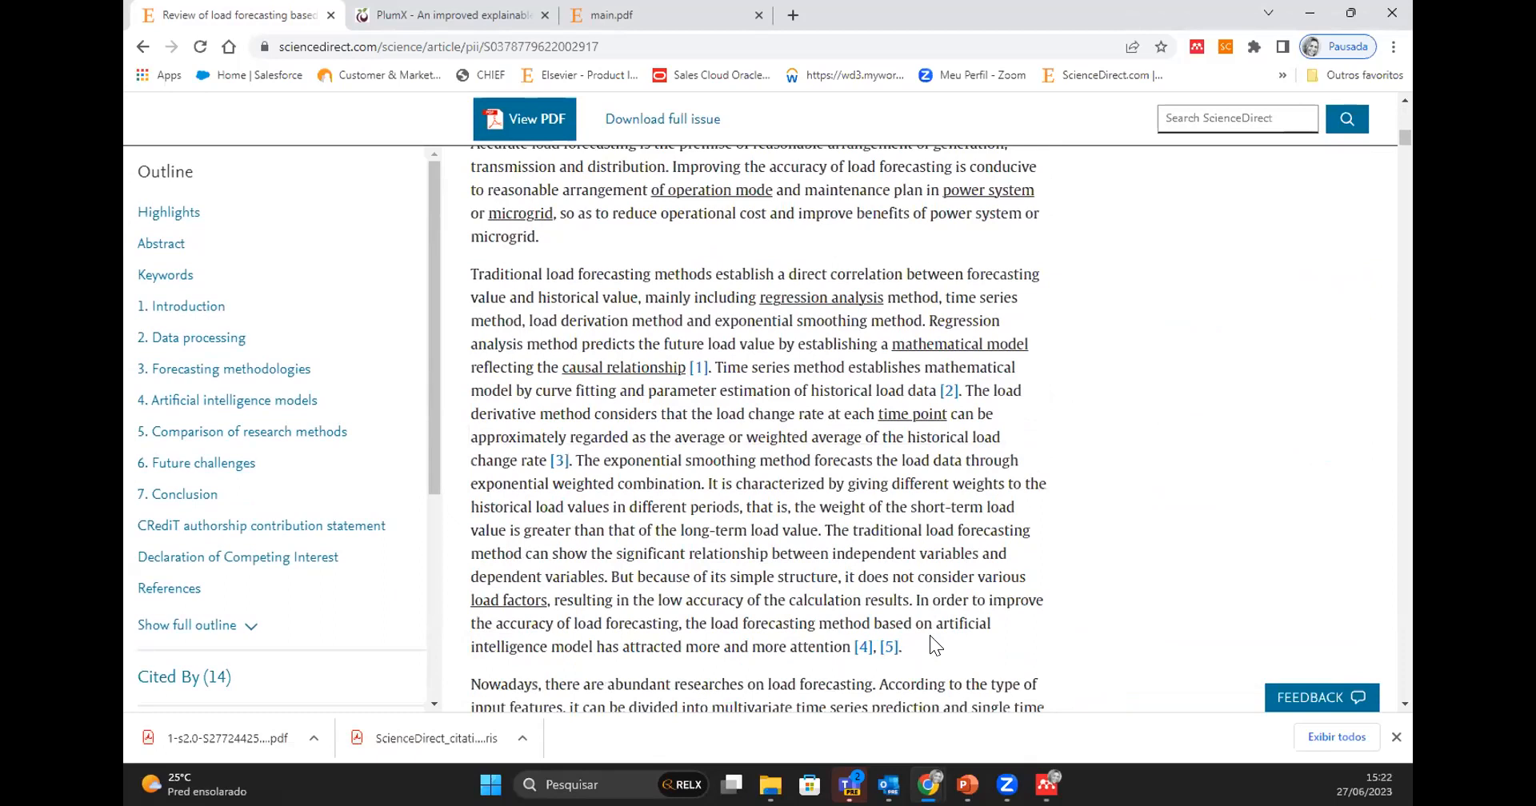
pyautogui.scroll(-2, 929, 636)
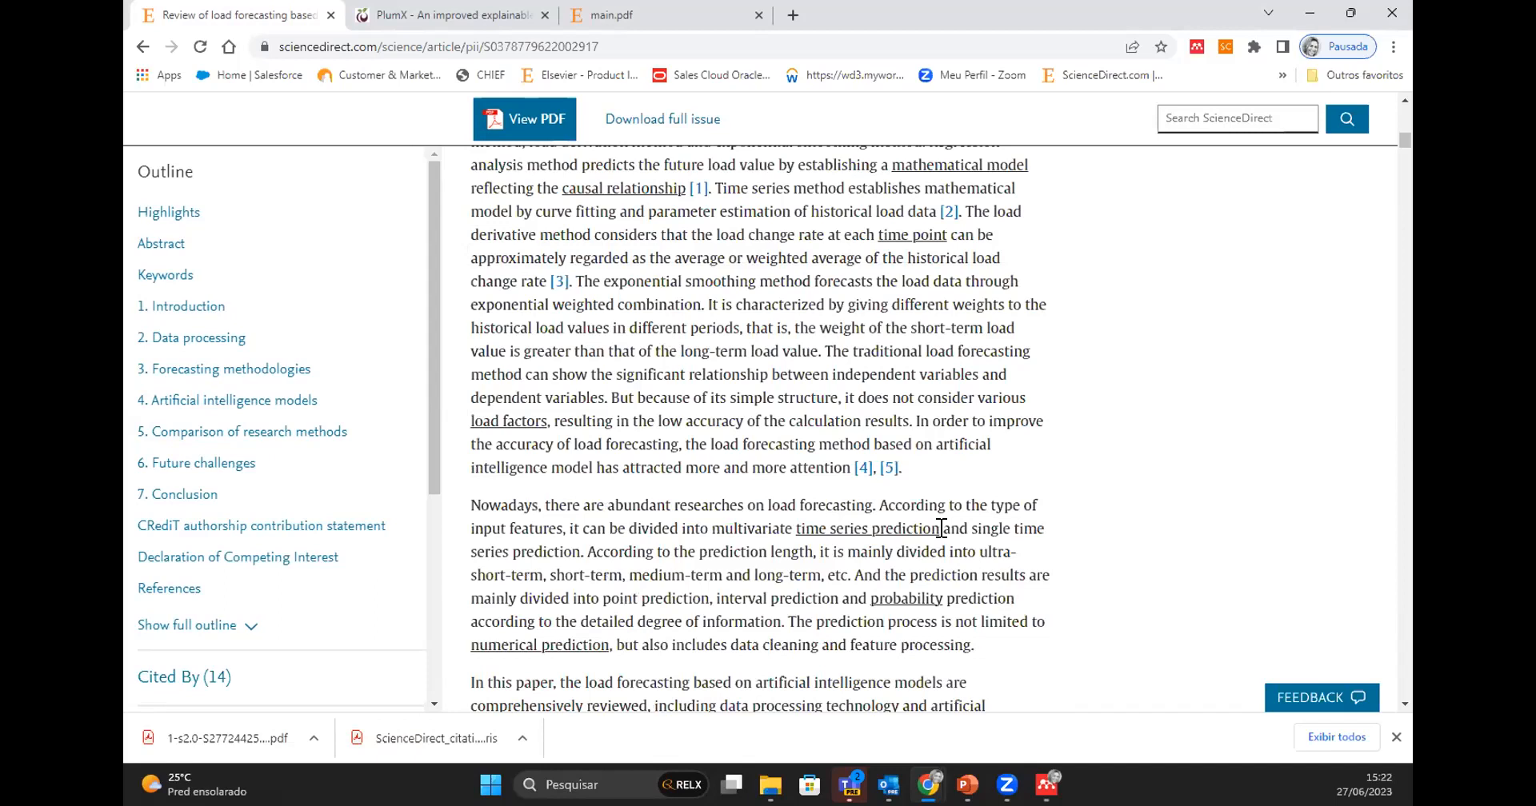
pyautogui.scroll(-6, 933, 538)
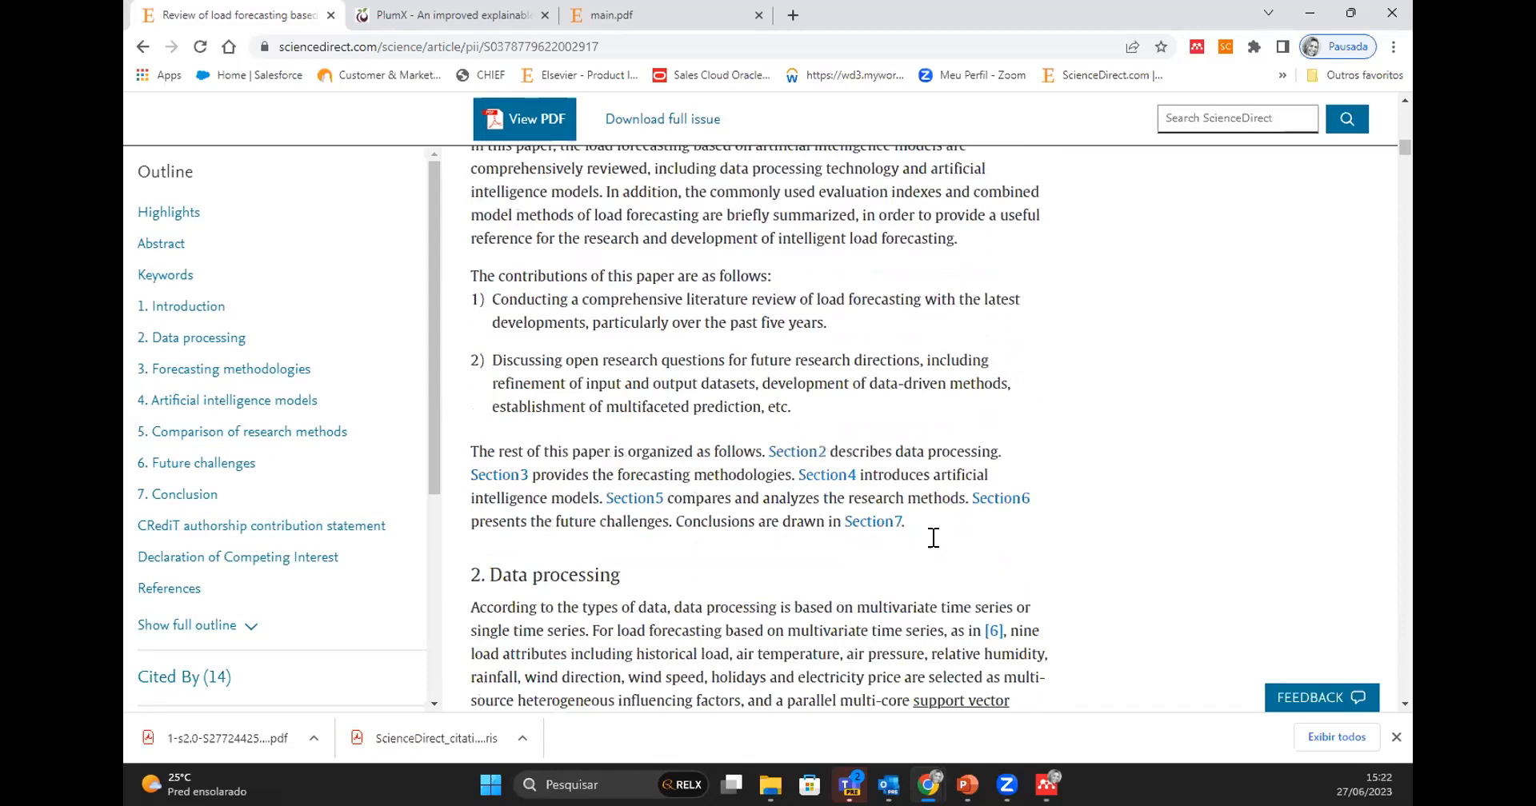
pyautogui.scroll(-2, 932, 537)
pyautogui.scroll(-5, 933, 537)
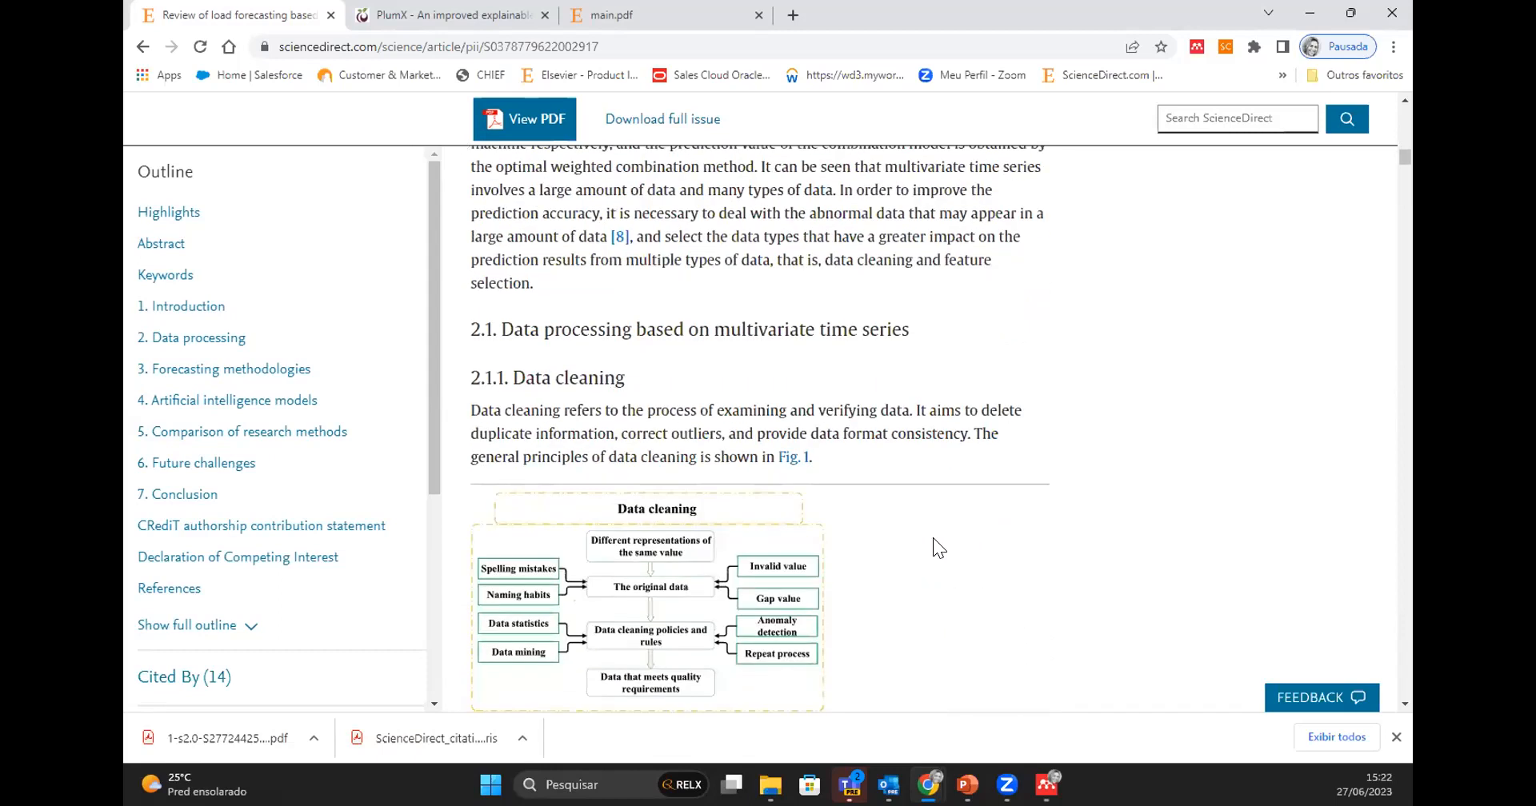
pyautogui.scroll(-5, 933, 538)
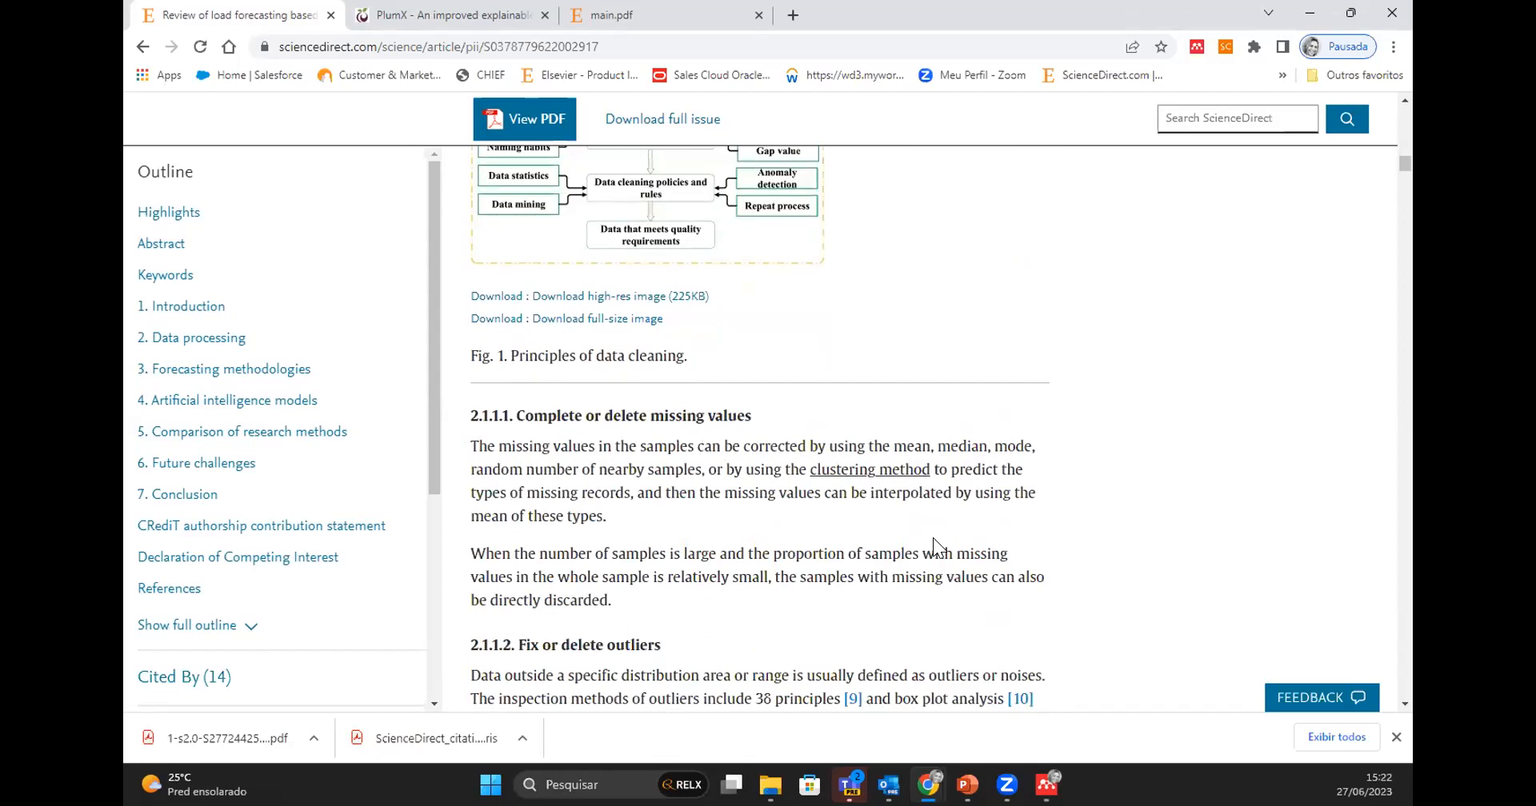
pyautogui.scroll(-1, 932, 538)
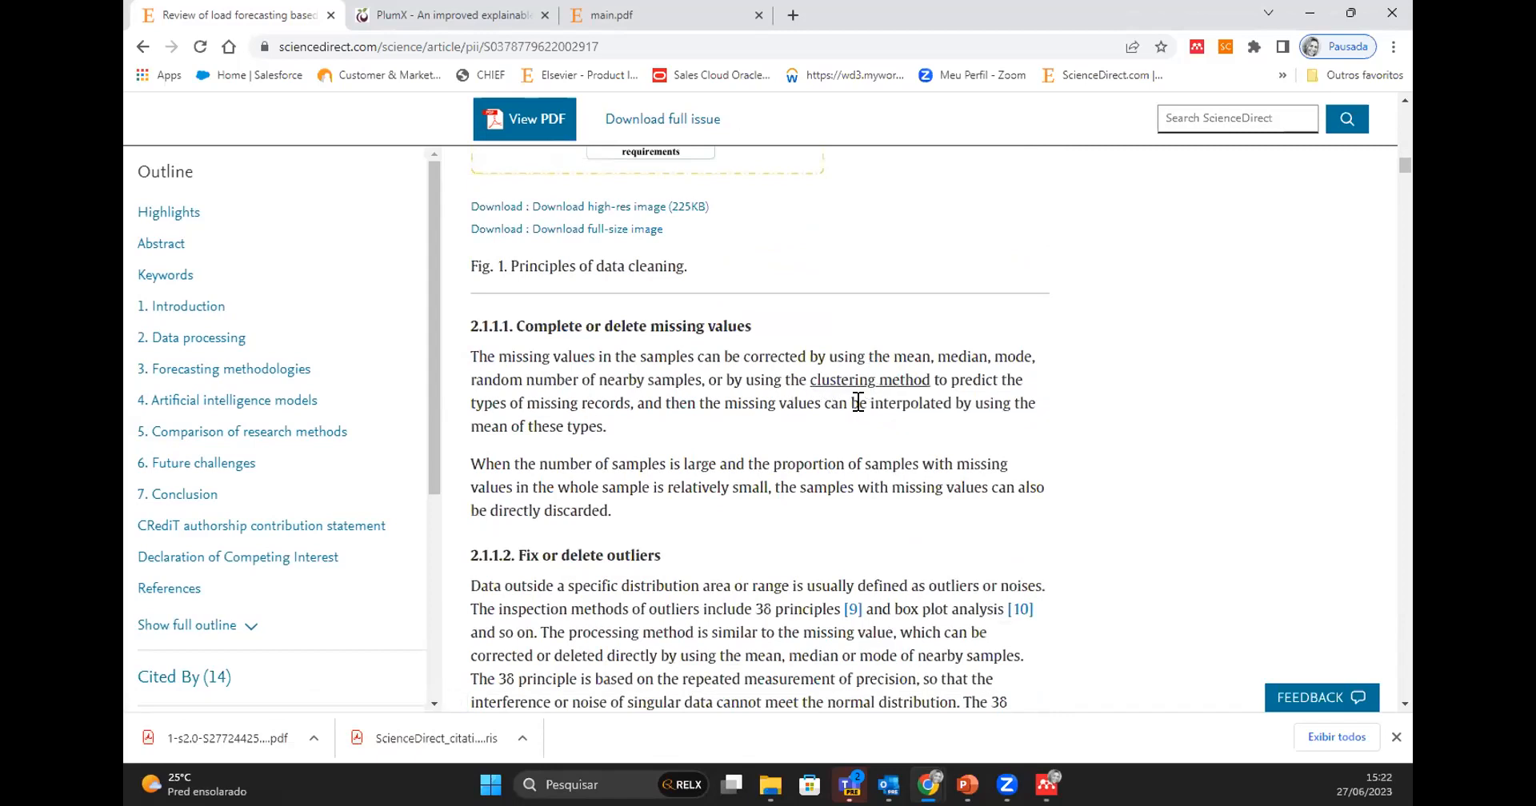
# - Open the topic page for the linked term "clustering method" and examine its definition, related terms and book chapter excerpts
pyautogui.click(837, 389)
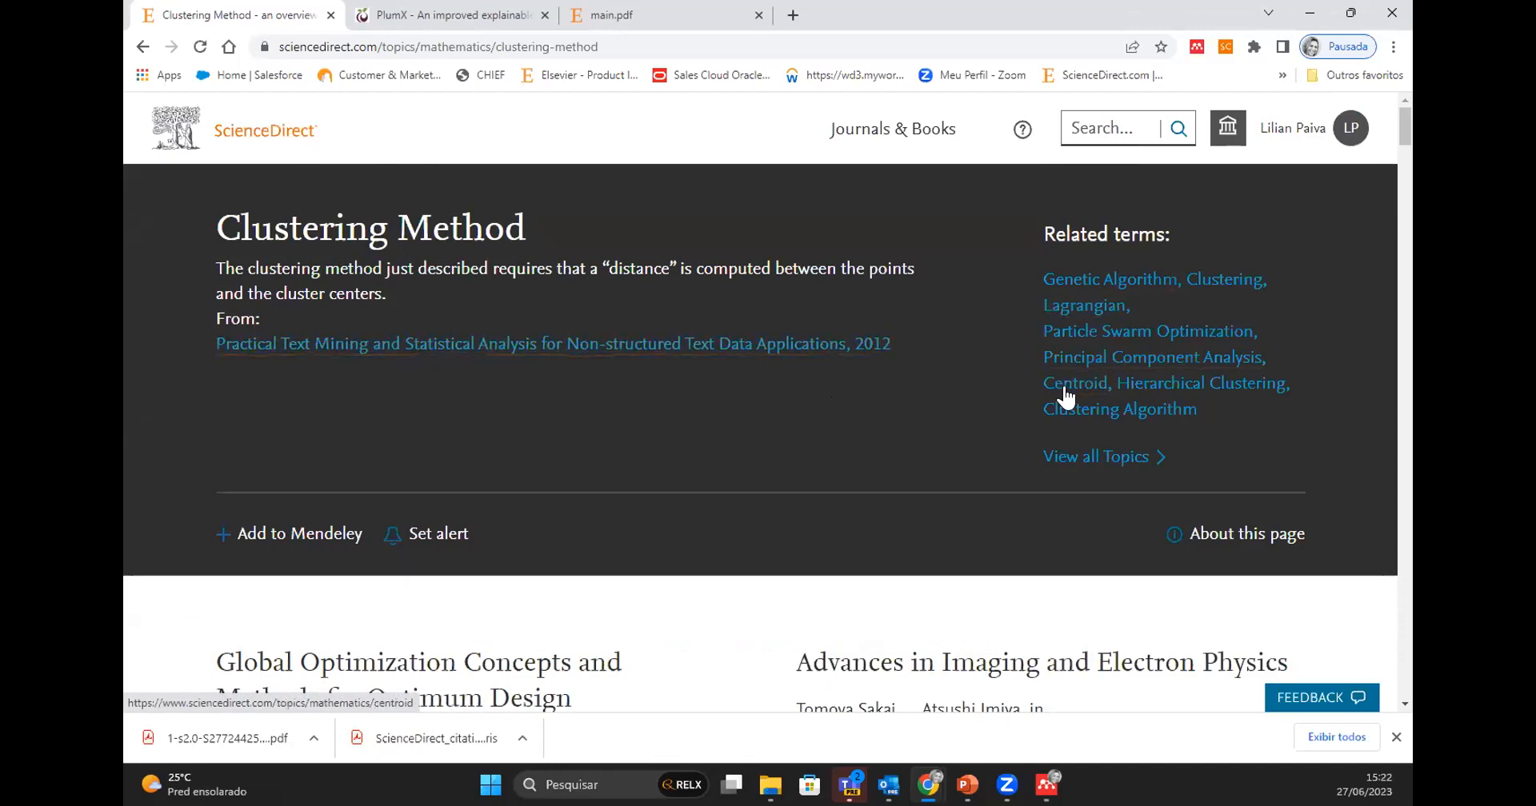
pyautogui.scroll(-5, 672, 524)
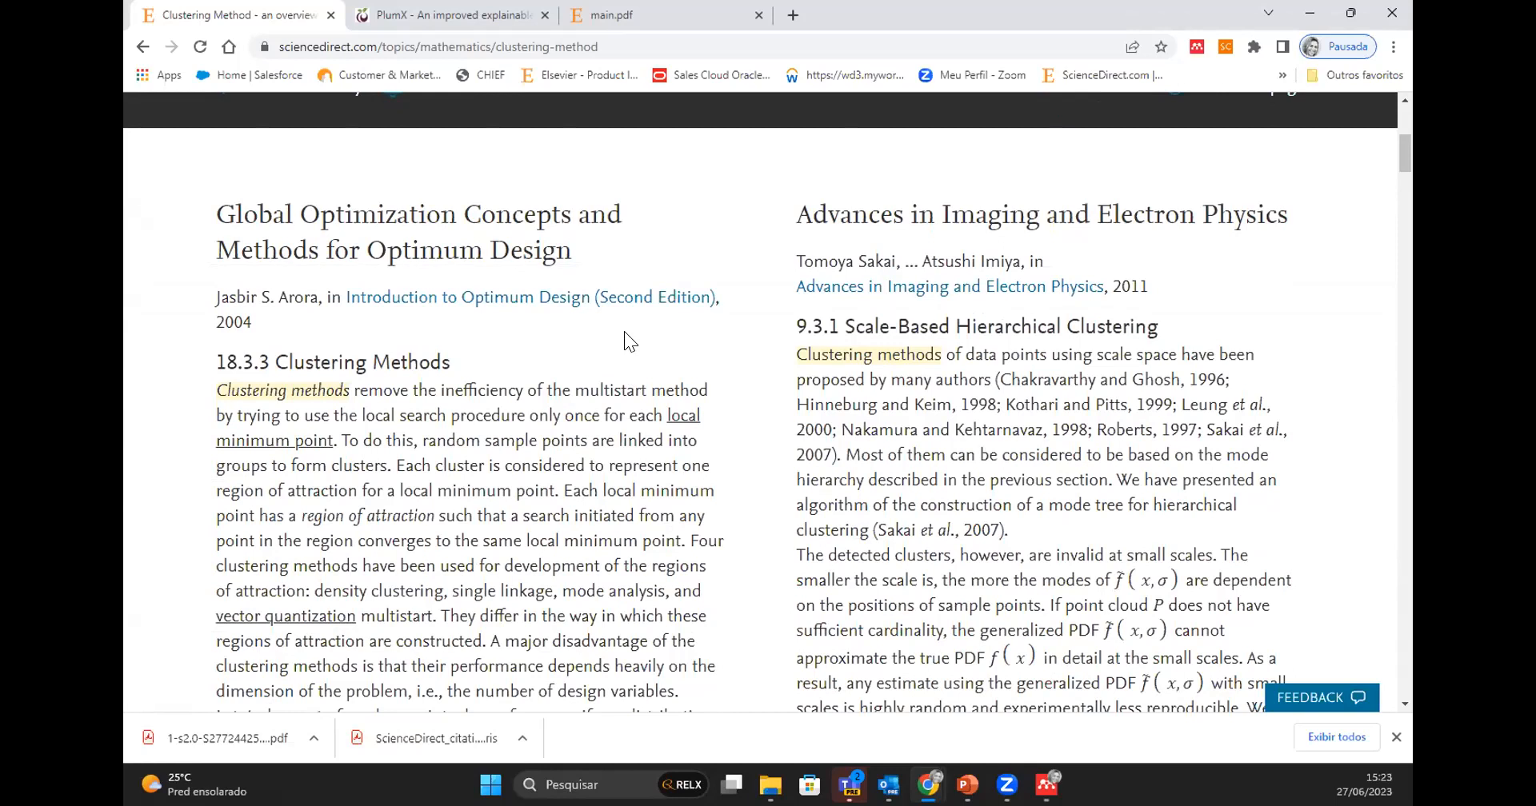
pyautogui.scroll(-1, 624, 331)
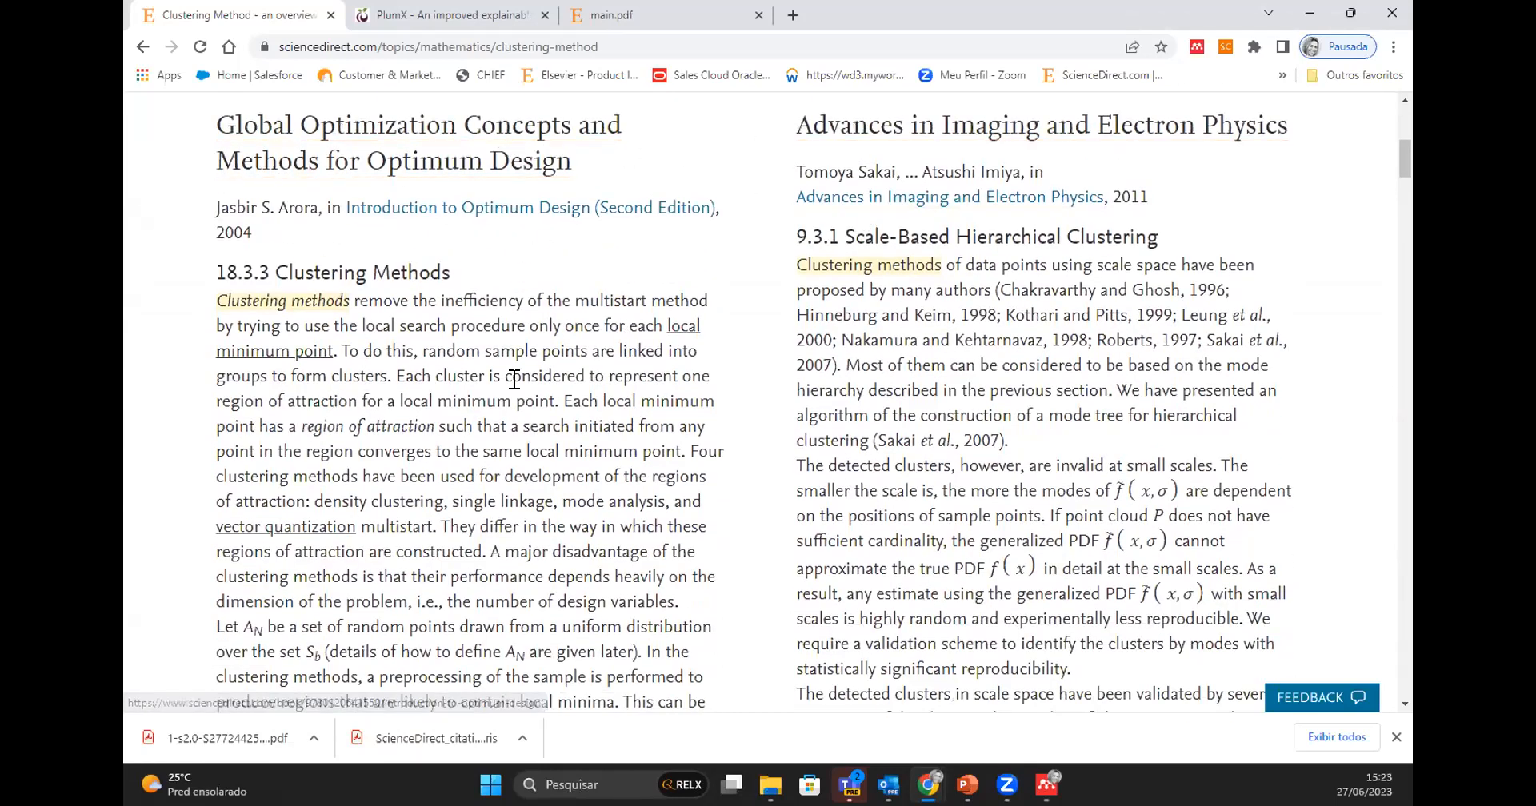
pyautogui.scroll(-6, 560, 416)
pyautogui.scroll(-2, 576, 478)
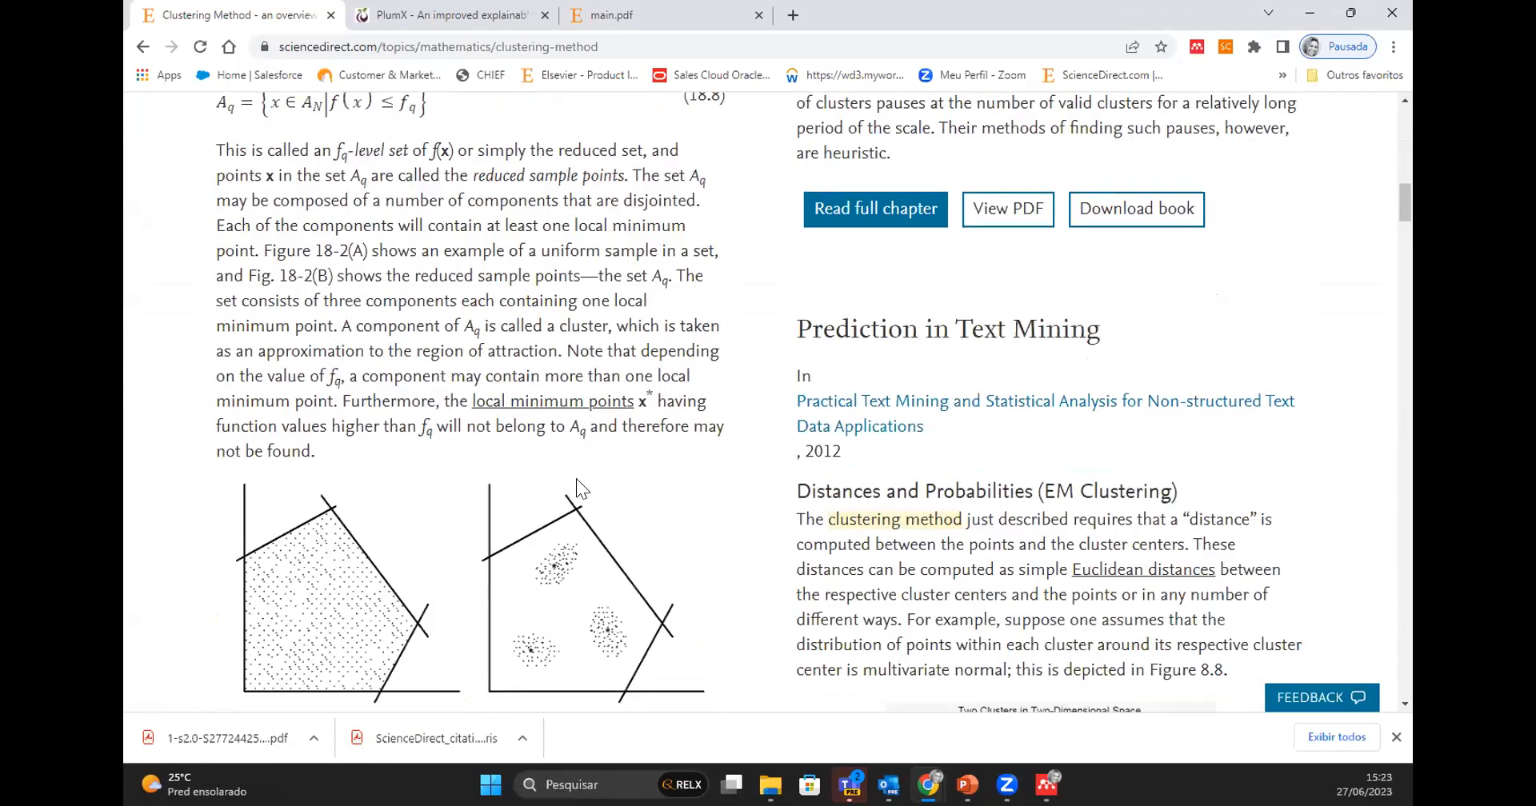
pyautogui.scroll(-2, 576, 479)
pyautogui.scroll(2, 576, 478)
pyautogui.scroll(-10, 792, 538)
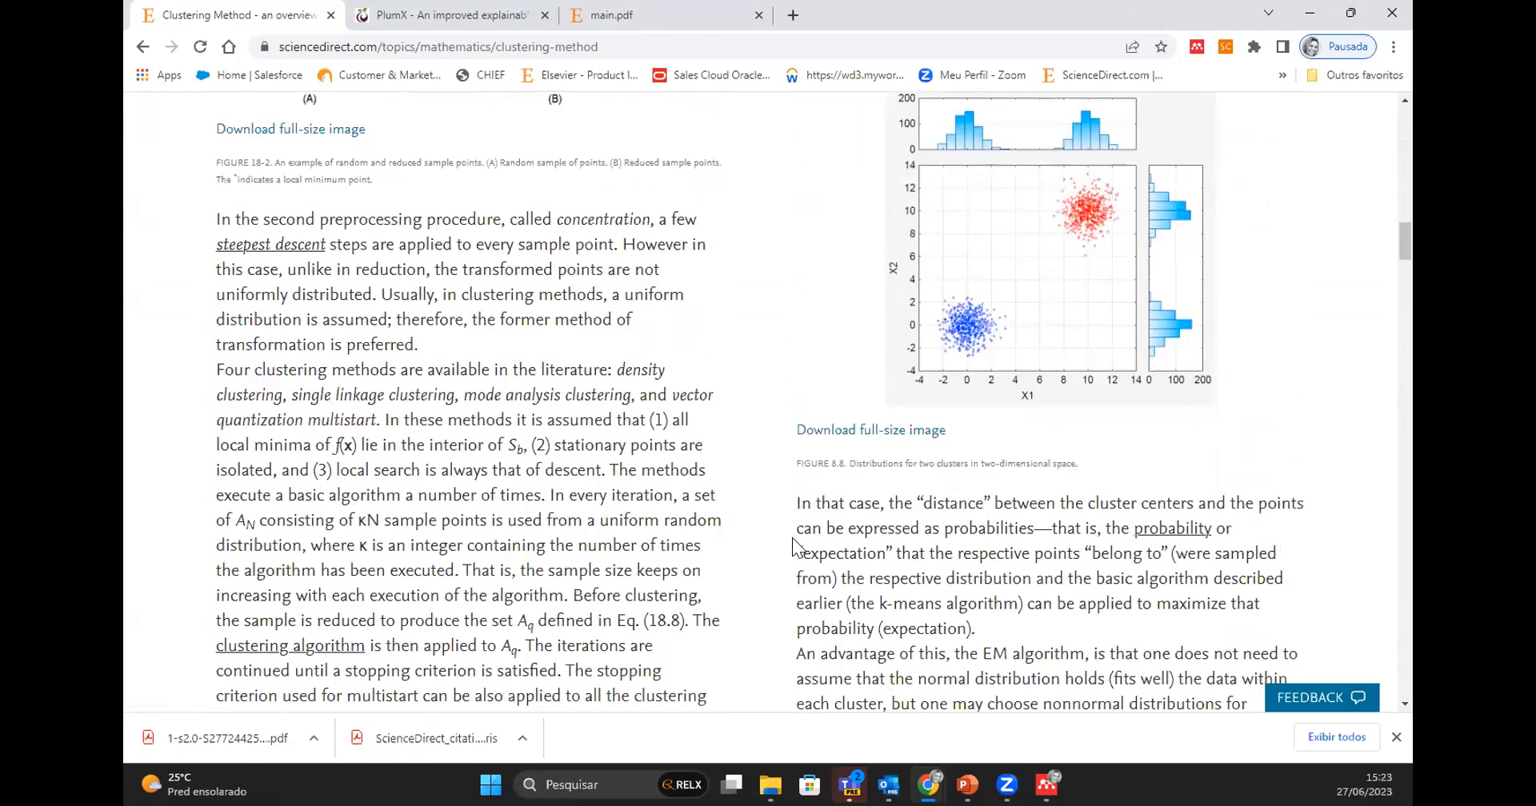
pyautogui.scroll(-9, 792, 537)
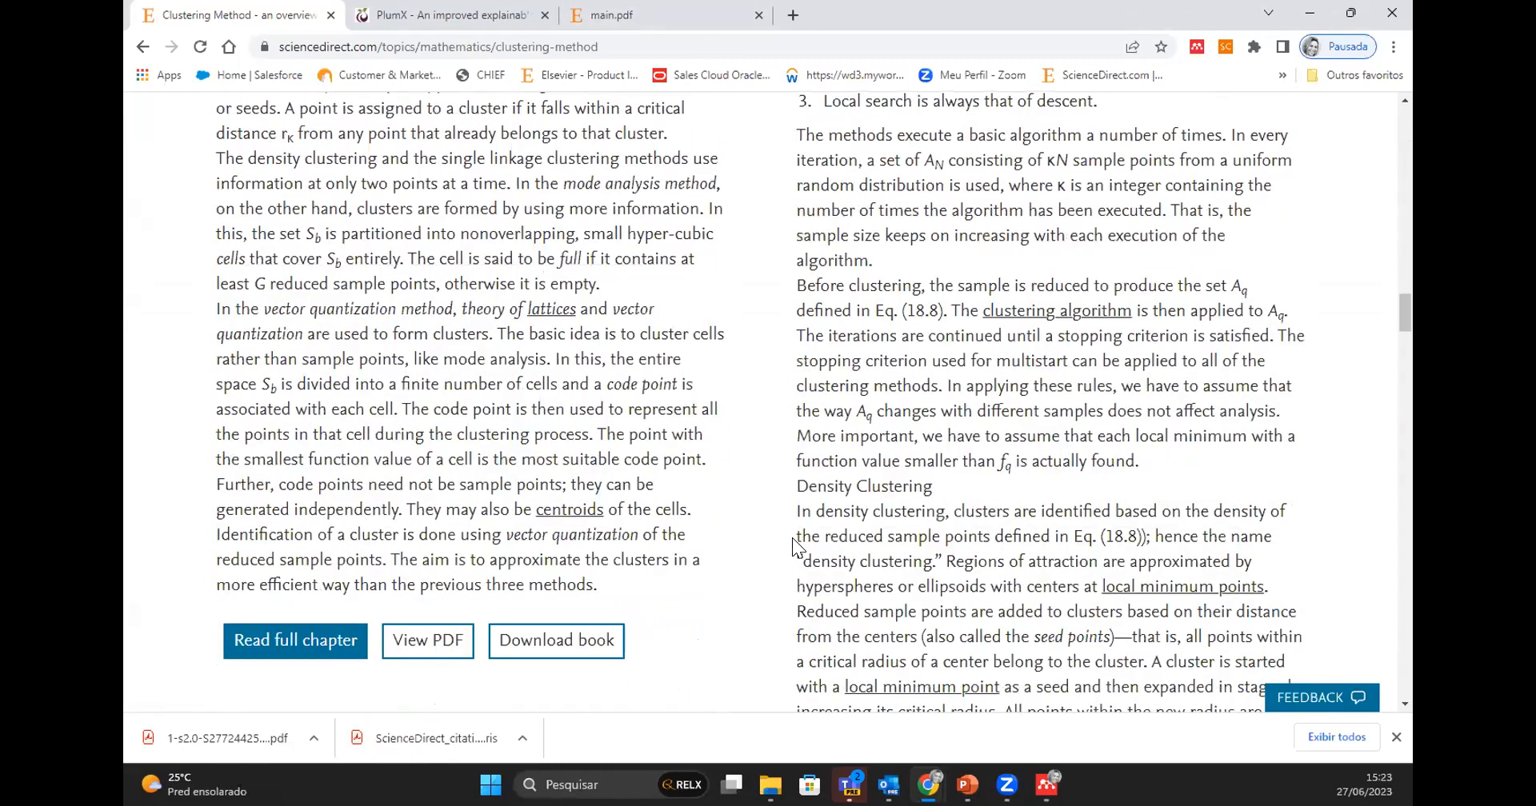
pyautogui.scroll(-10, 792, 538)
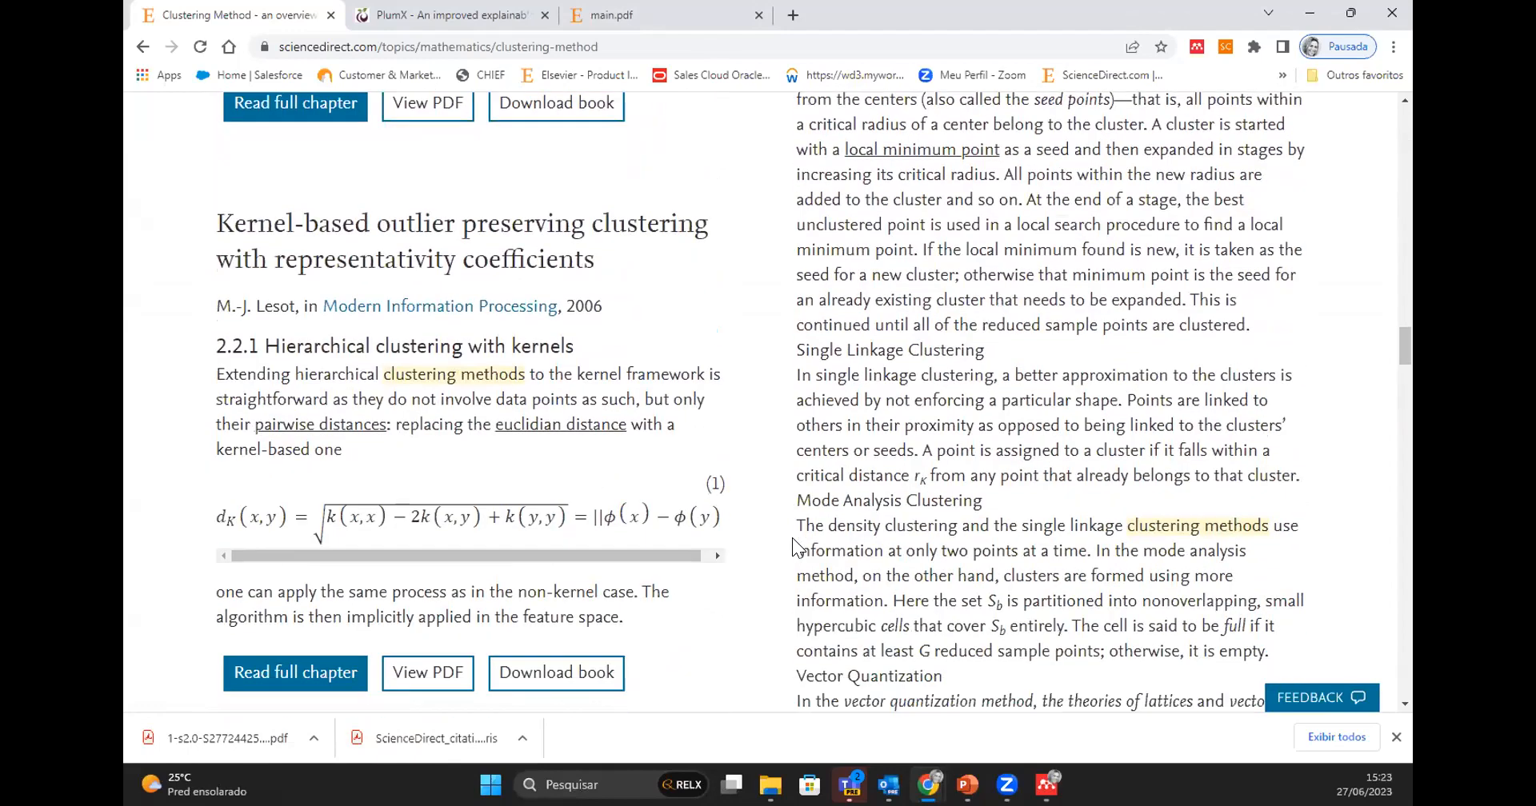
pyautogui.scroll(-10, 792, 537)
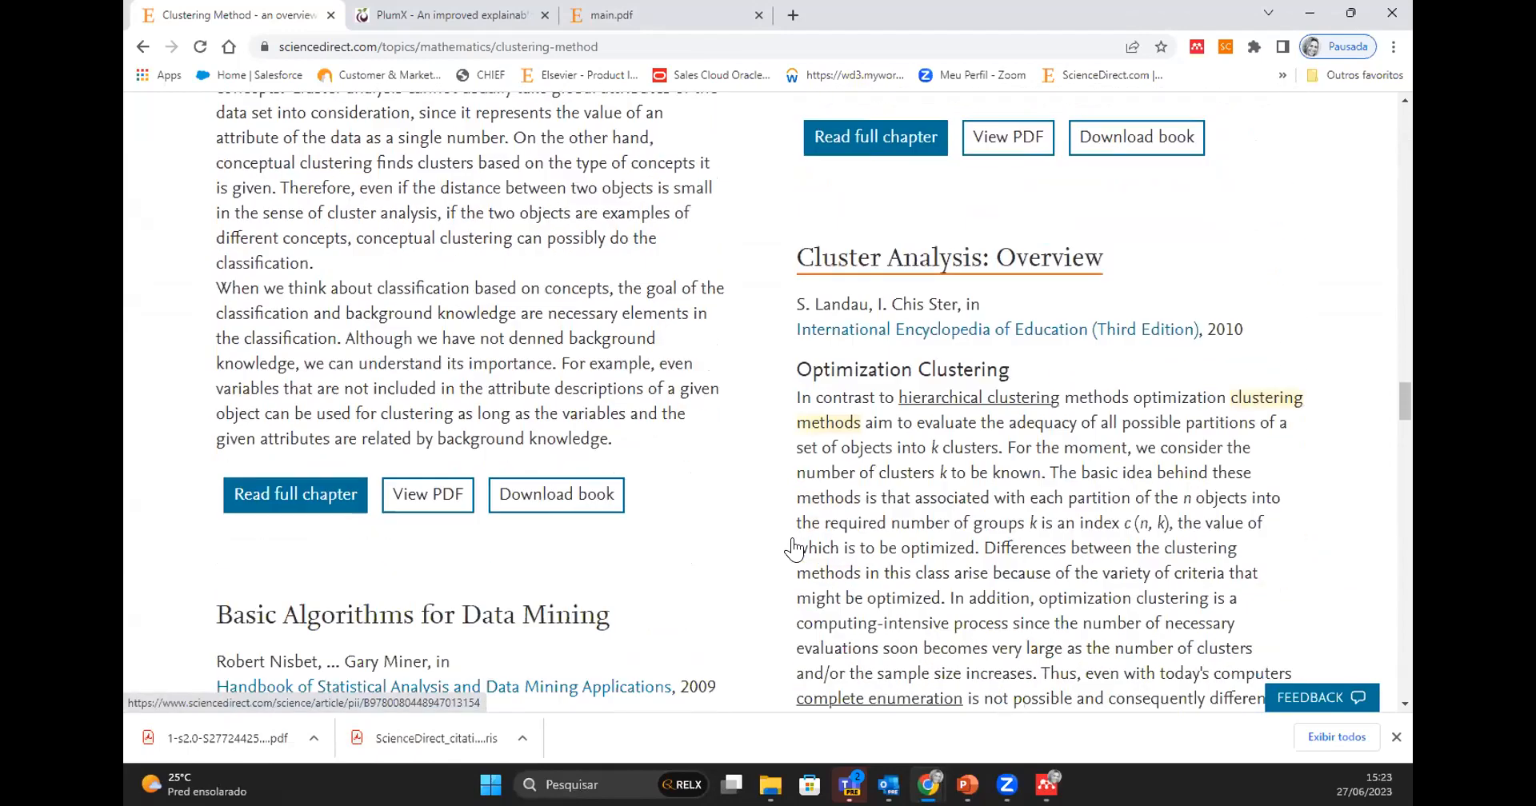
pyautogui.scroll(20, 792, 538)
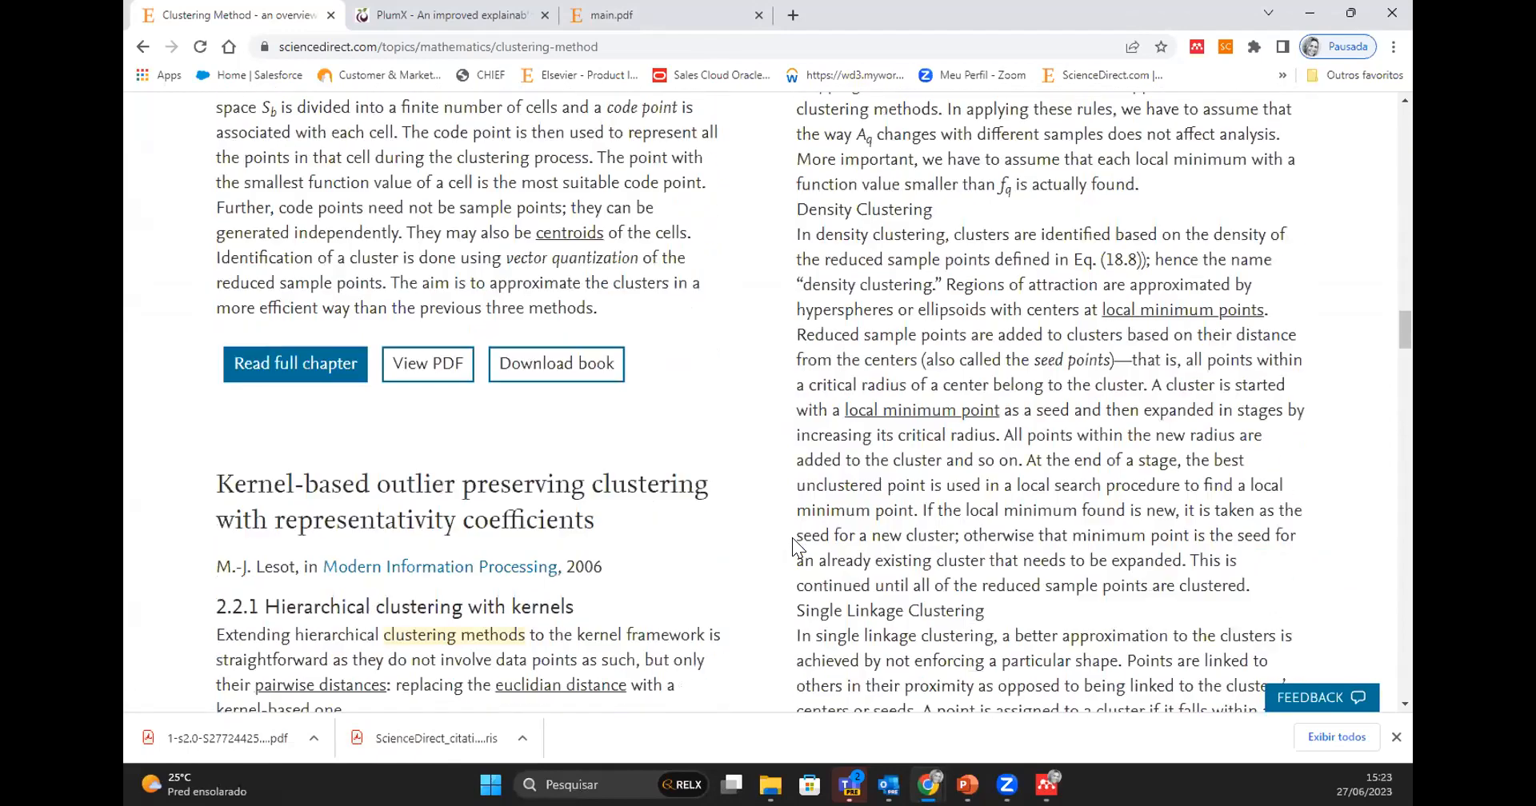
pyautogui.scroll(4, 792, 537)
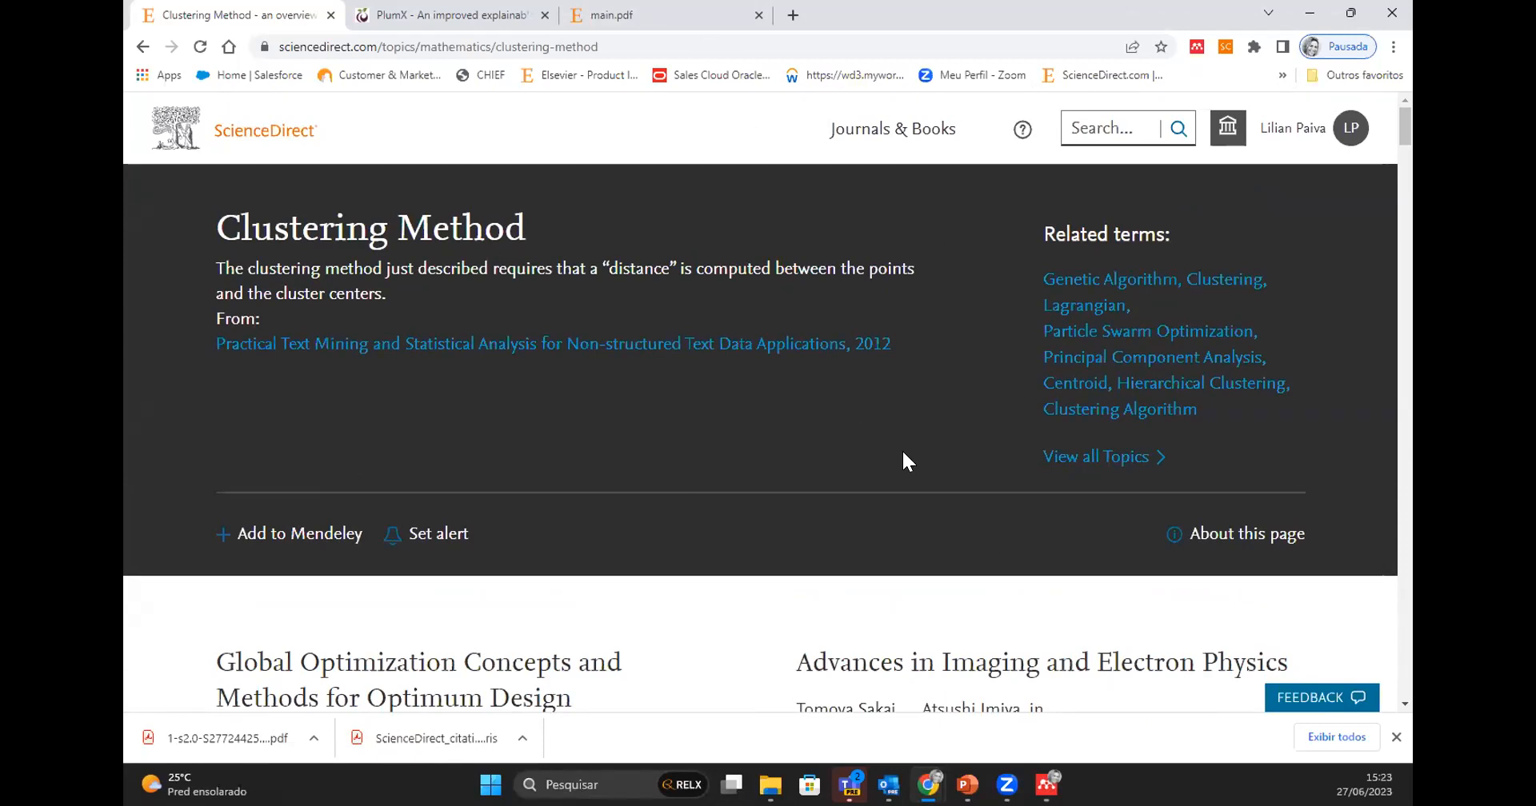
pyautogui.click(424, 45)
pyautogui.click(424, 44)
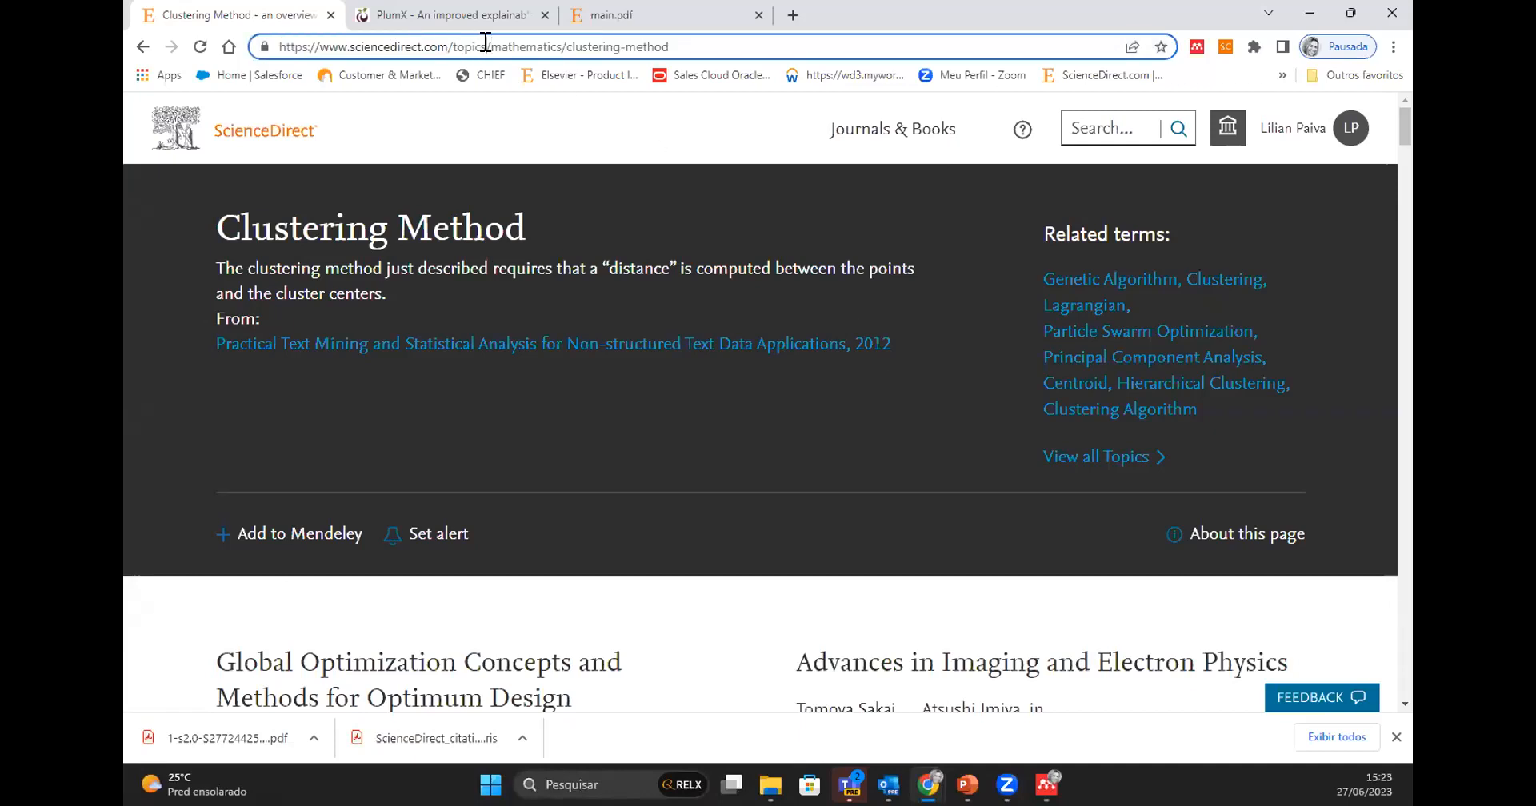
pyautogui.moveTo(485, 42); pyautogui.dragTo(805, 46)
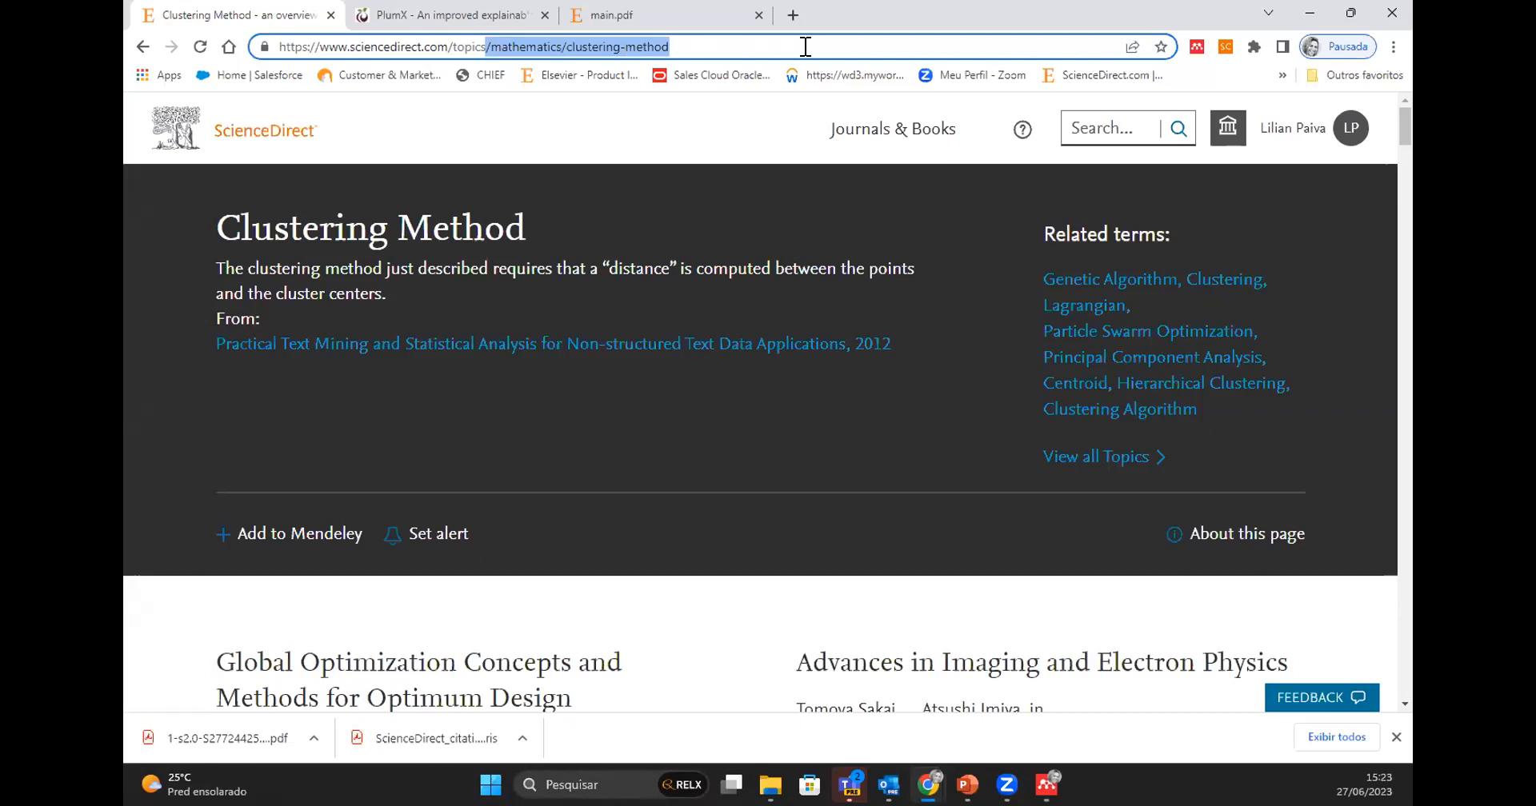
pyautogui.press('BackSpace')
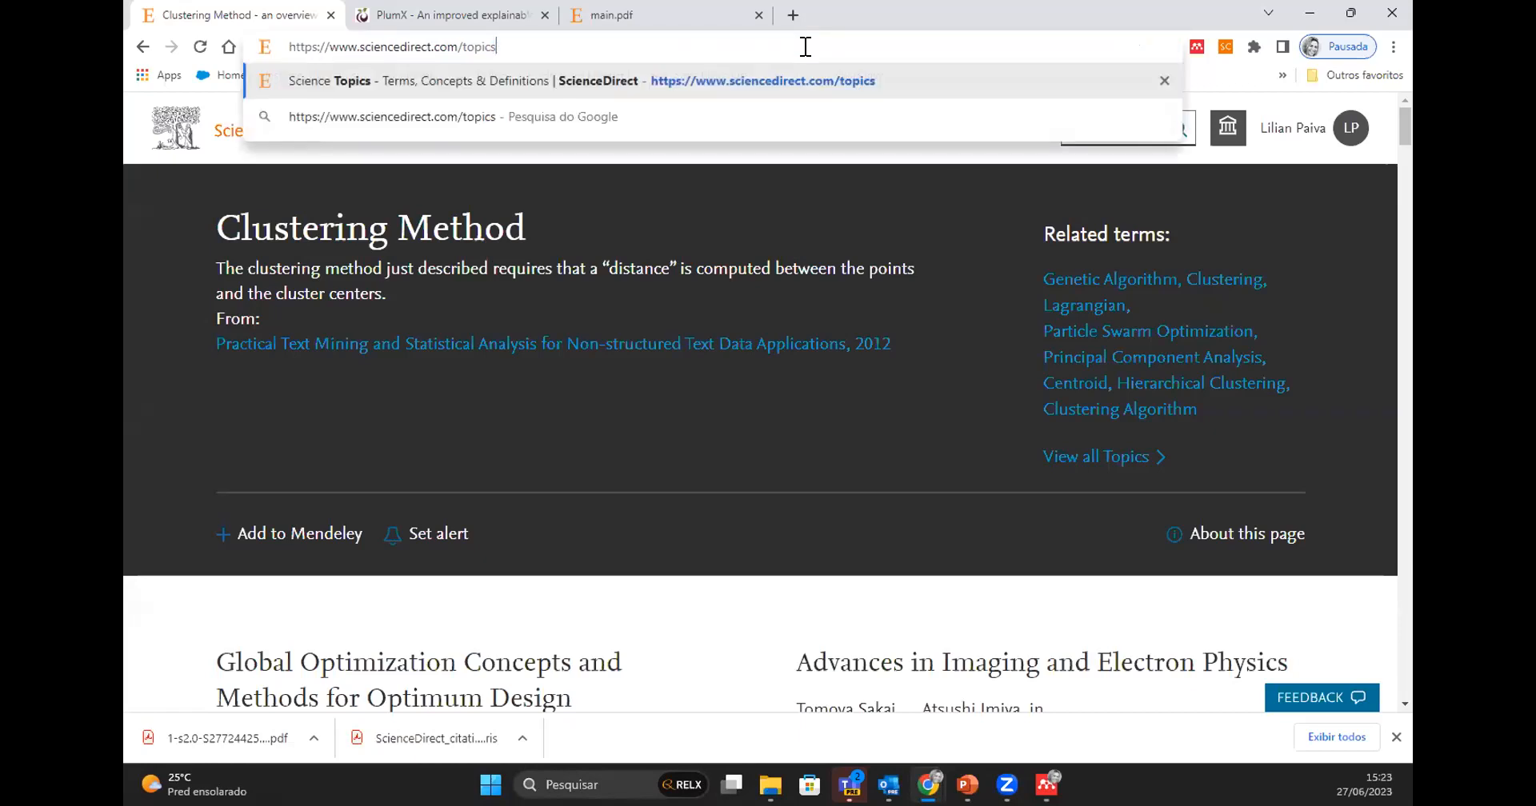
pyautogui.press('Return')
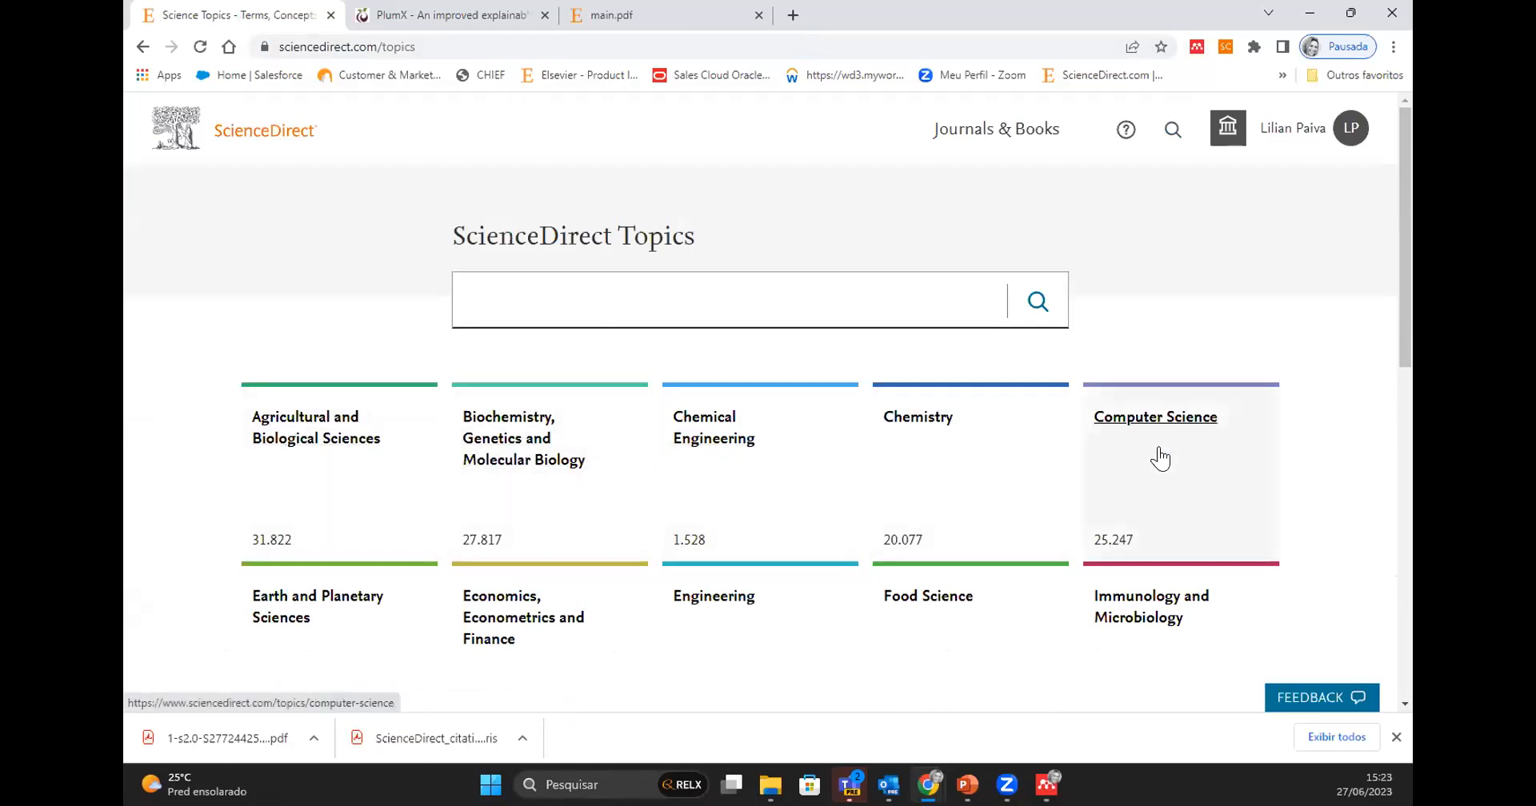
# - Examine the subject areas listed on the ScienceDirect Topics page and locate its topic search field
pyautogui.scroll(-4, 1172, 448)
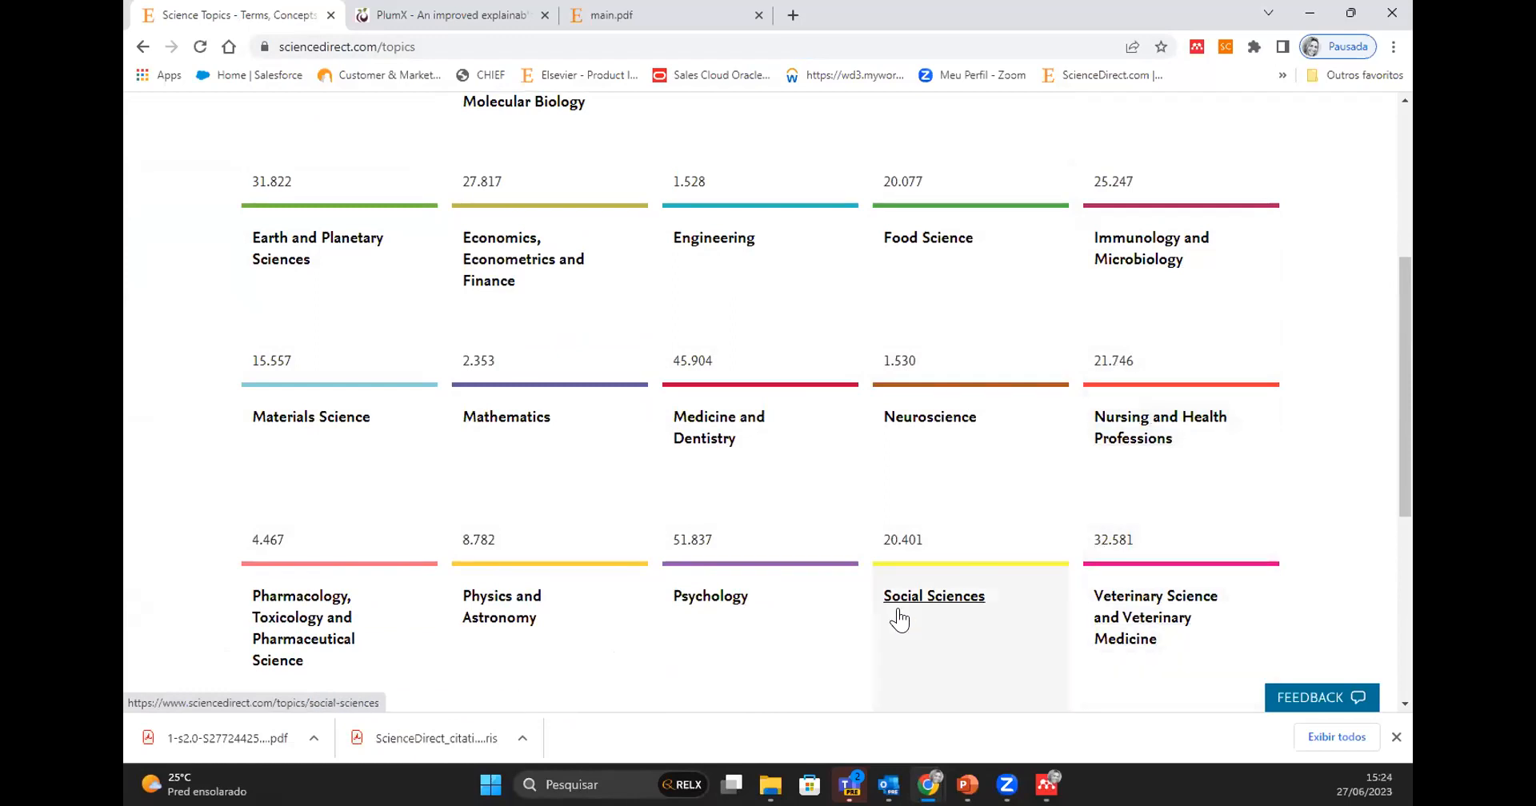
pyautogui.scroll(-2, 899, 617)
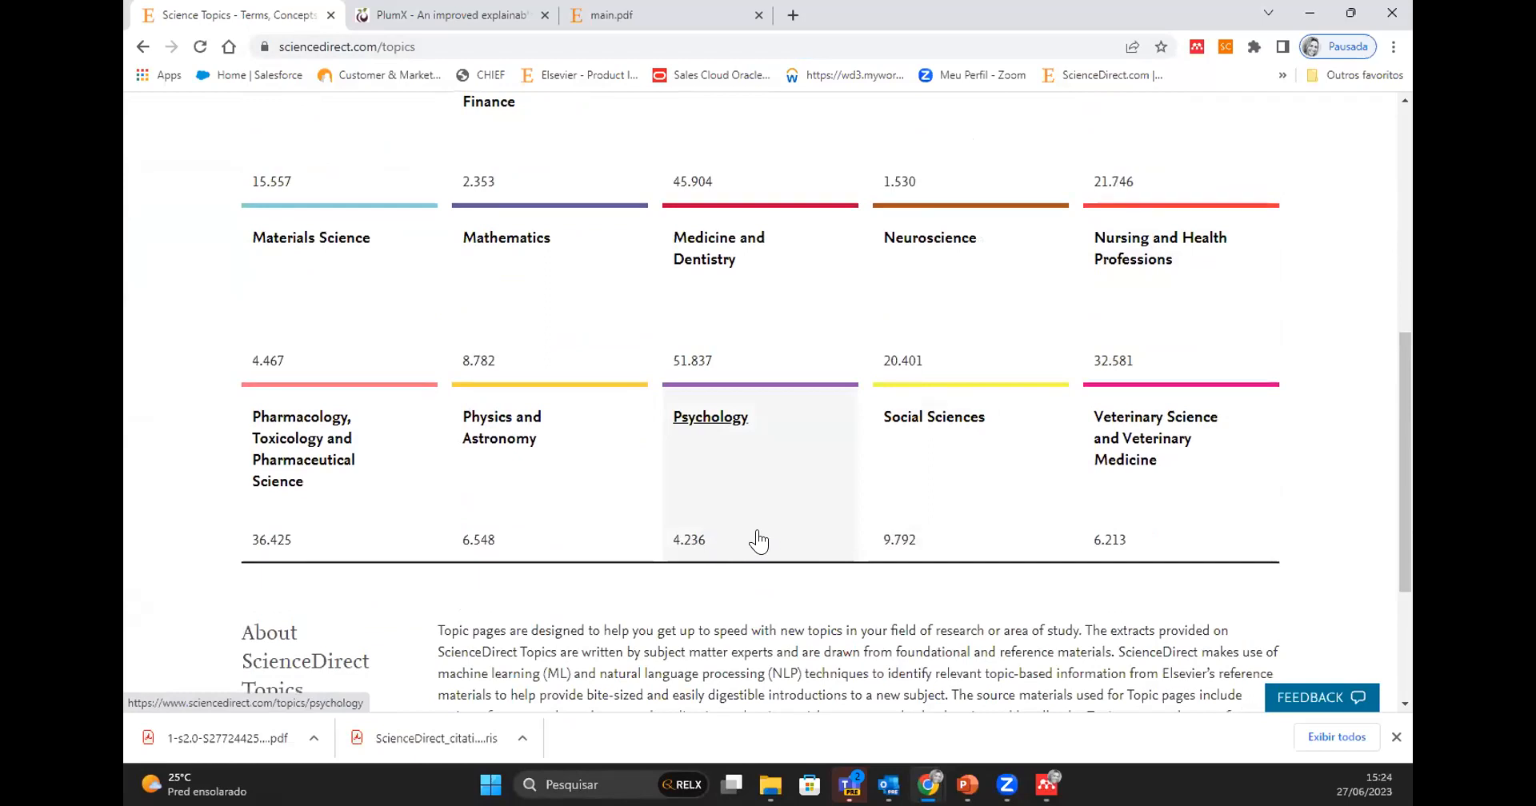
pyautogui.scroll(-4, 756, 538)
pyautogui.scroll(5, 760, 529)
pyautogui.scroll(5, 759, 526)
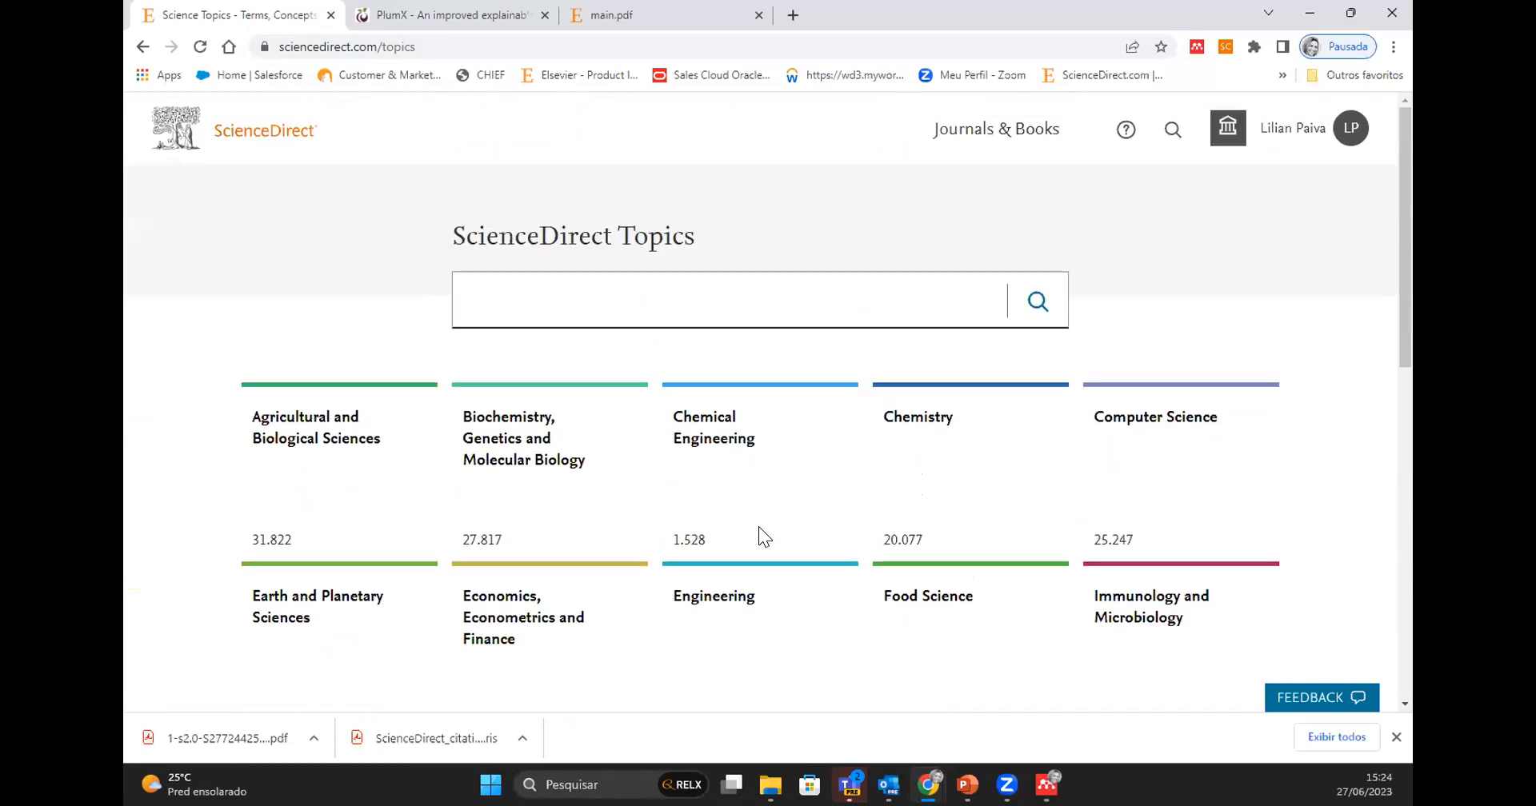
pyautogui.click(576, 280)
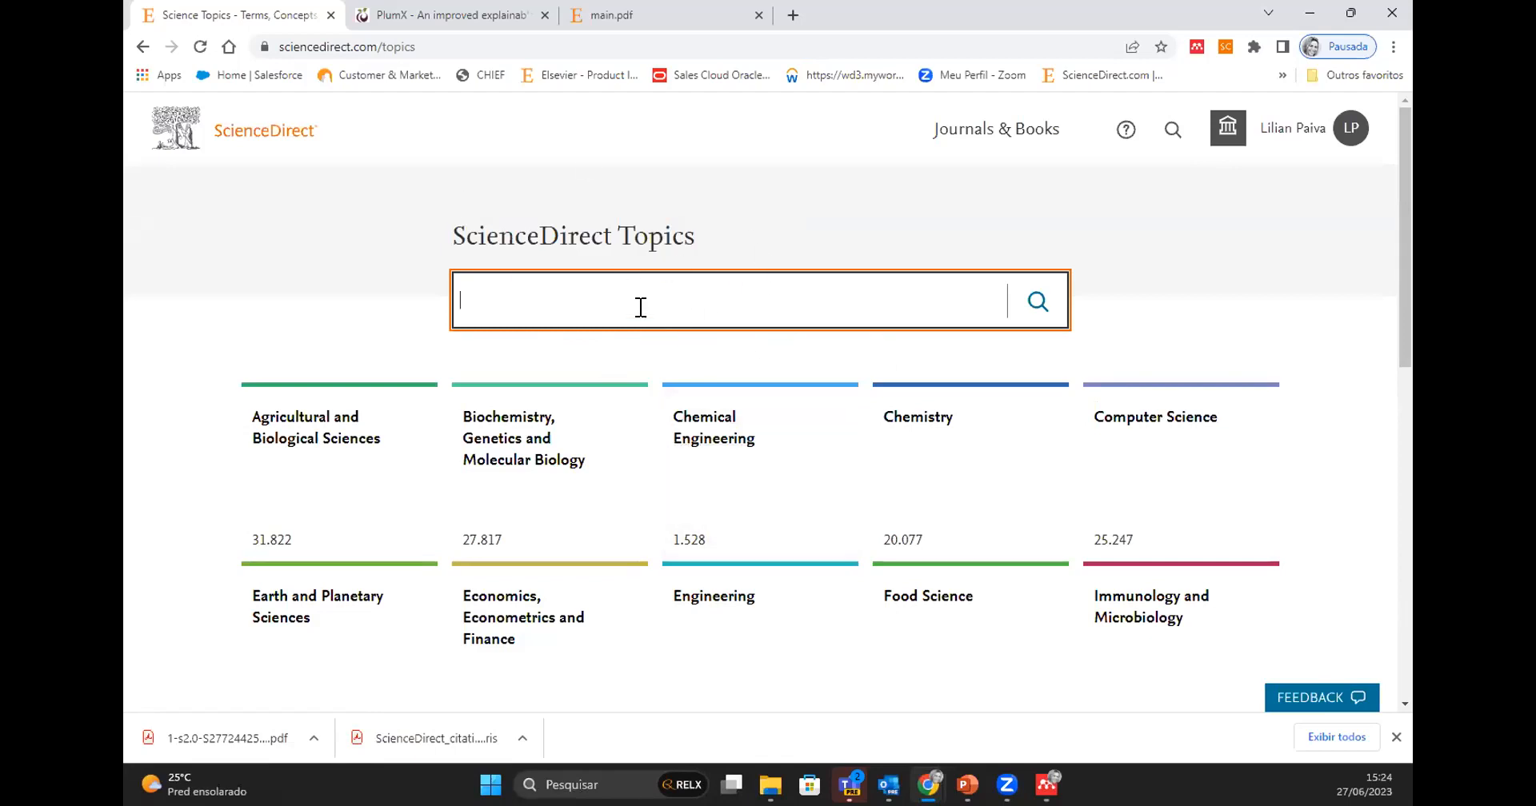
# - Return to the ScienceDirect home page, search for articles with the term "philosofy" and view the results
pyautogui.click(270, 141)
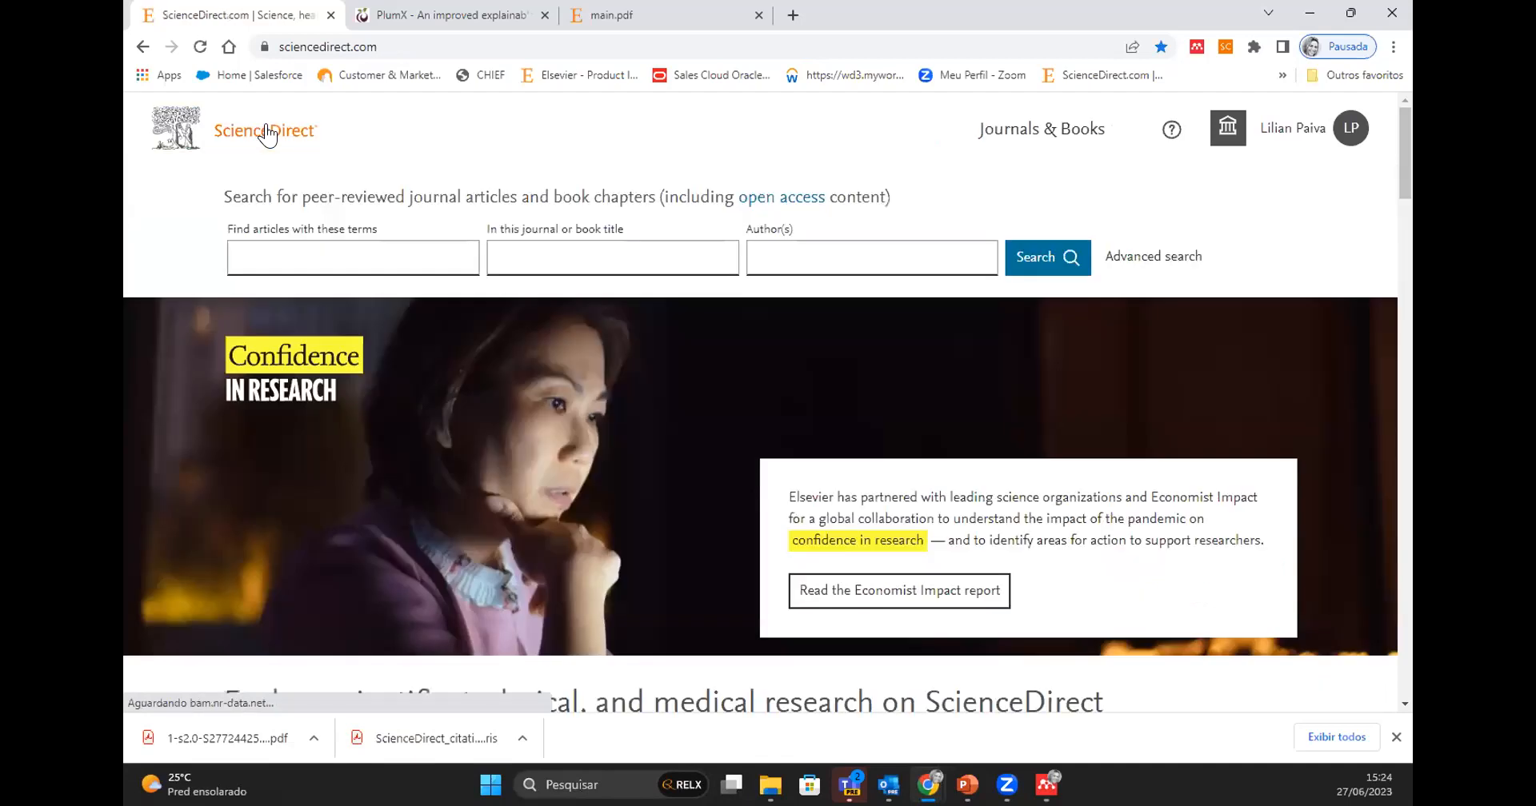
pyautogui.scroll(-1, 752, 441)
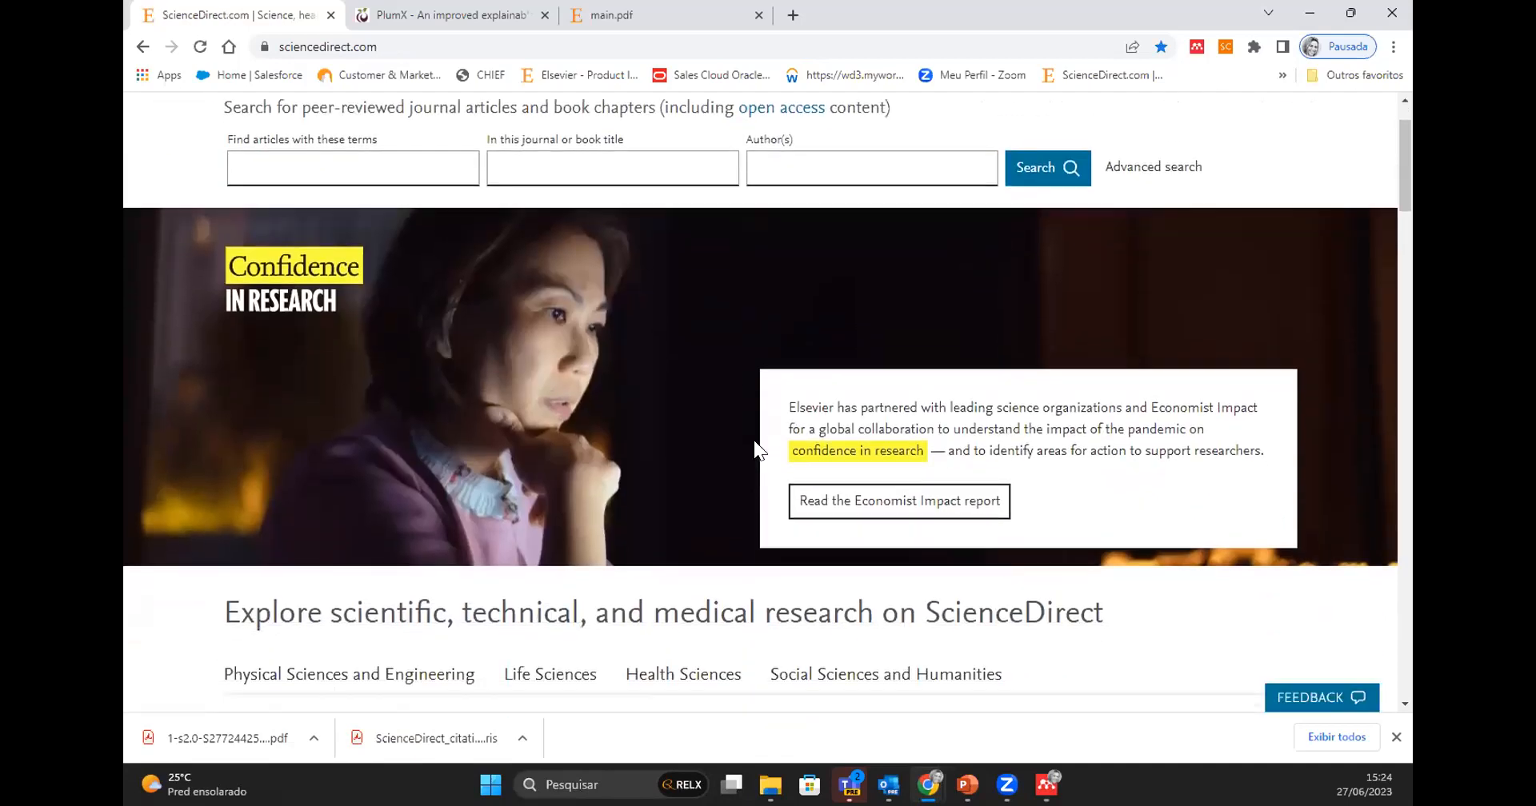
pyautogui.scroll(1, 613, 312)
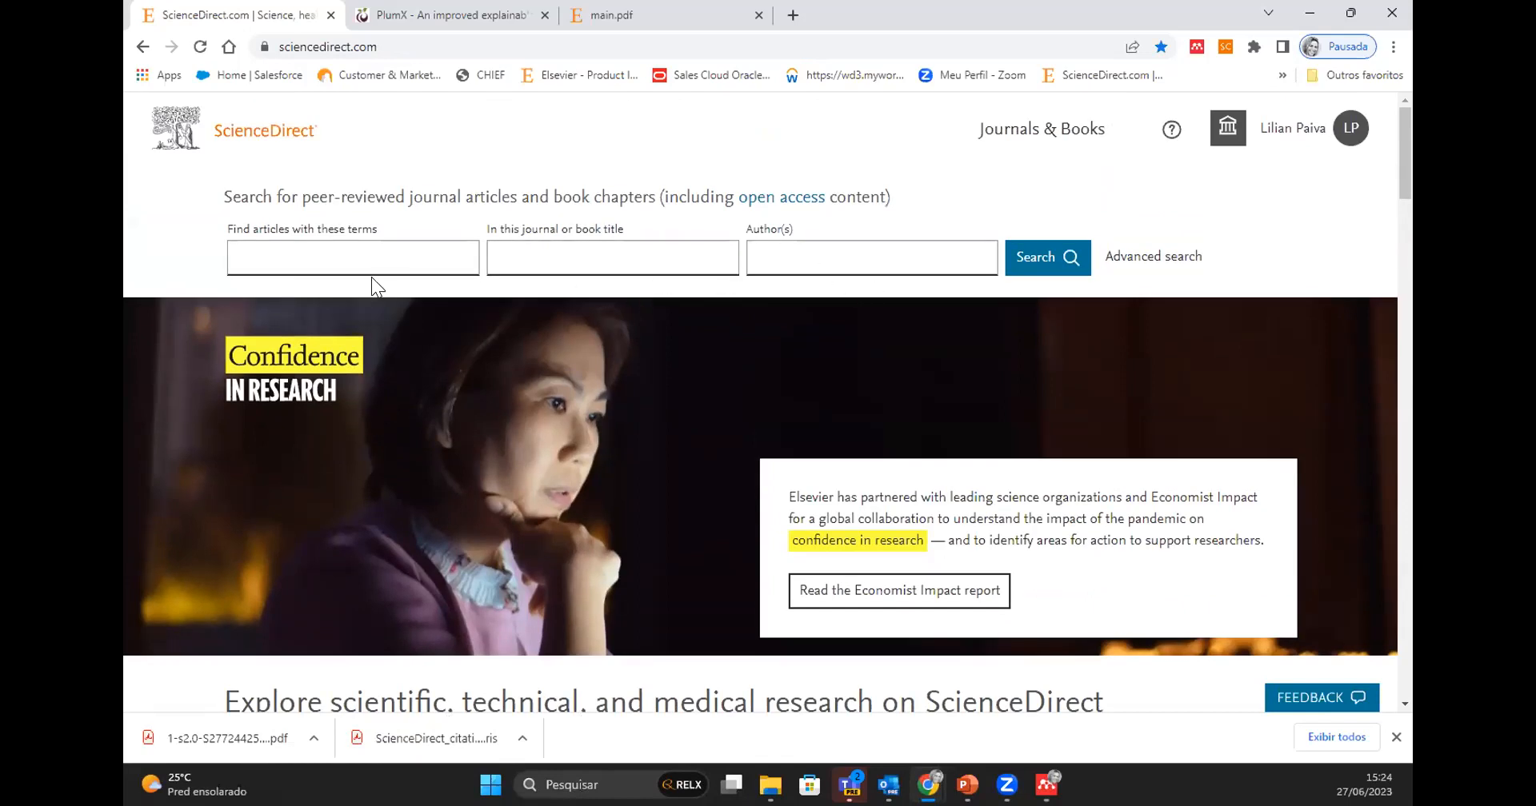
pyautogui.click(299, 253)
pyautogui.click(363, 336)
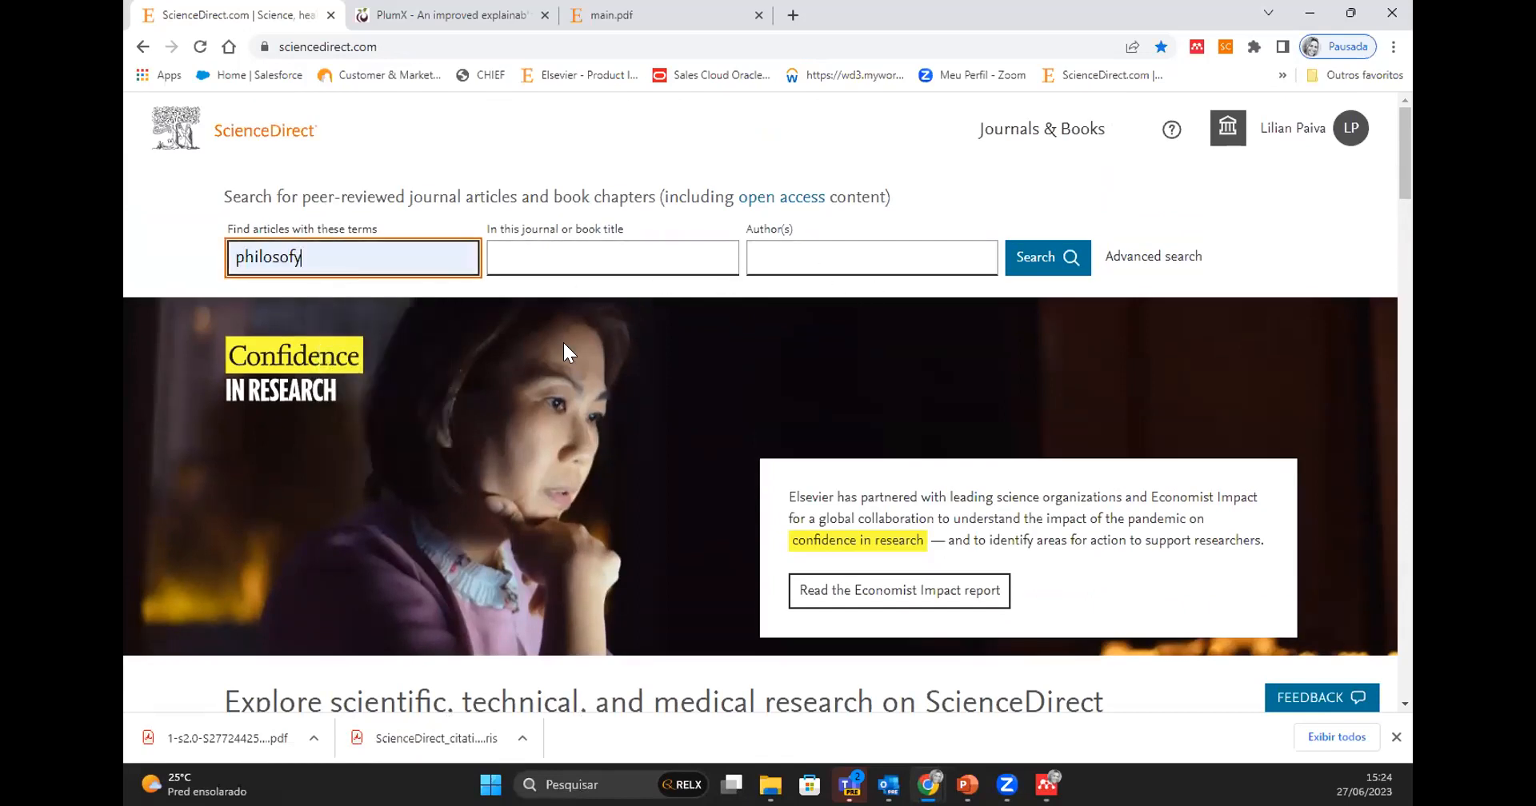
pyautogui.click(1040, 267)
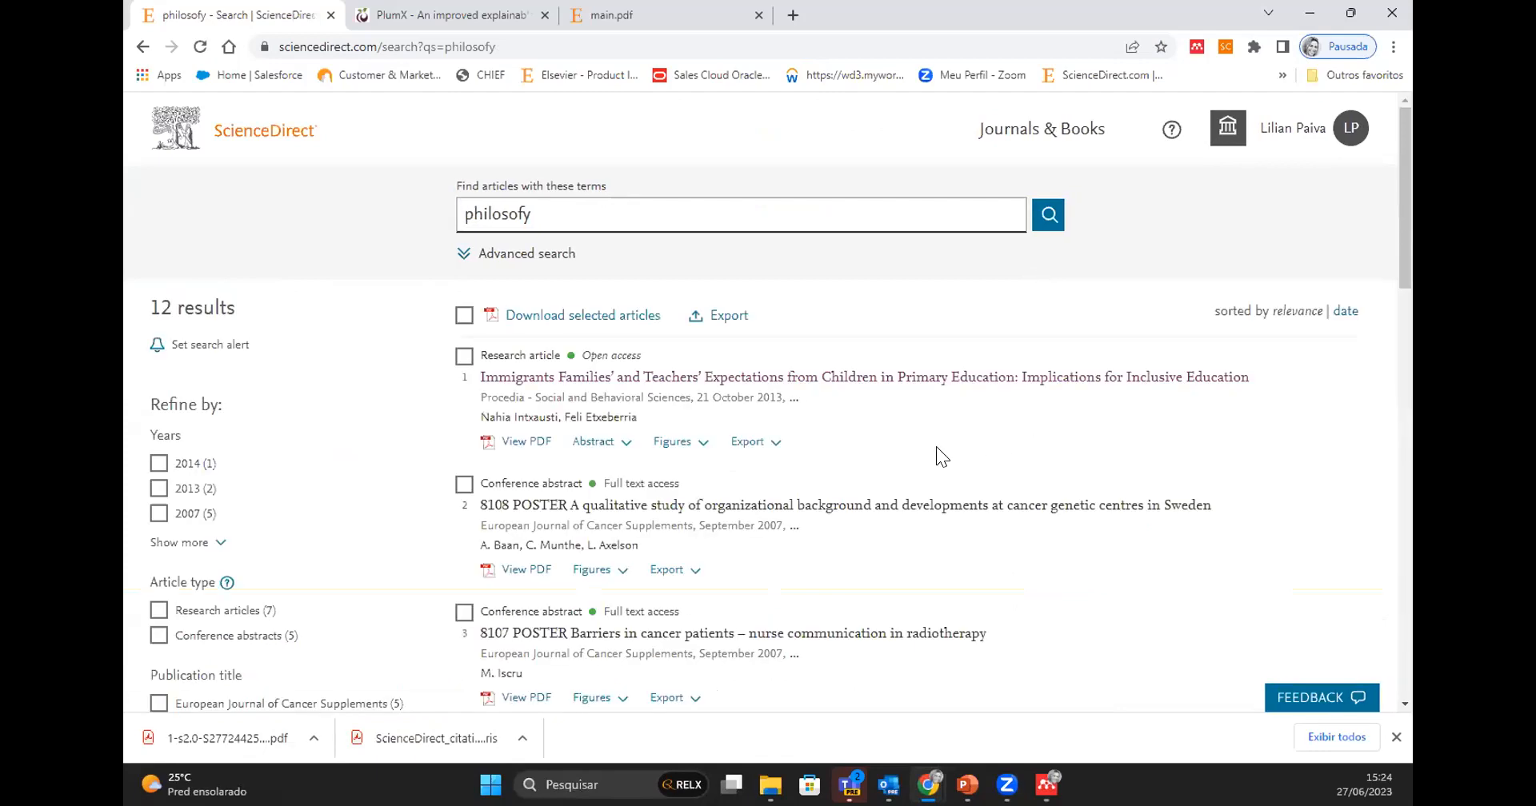
pyautogui.scroll(-1, 936, 452)
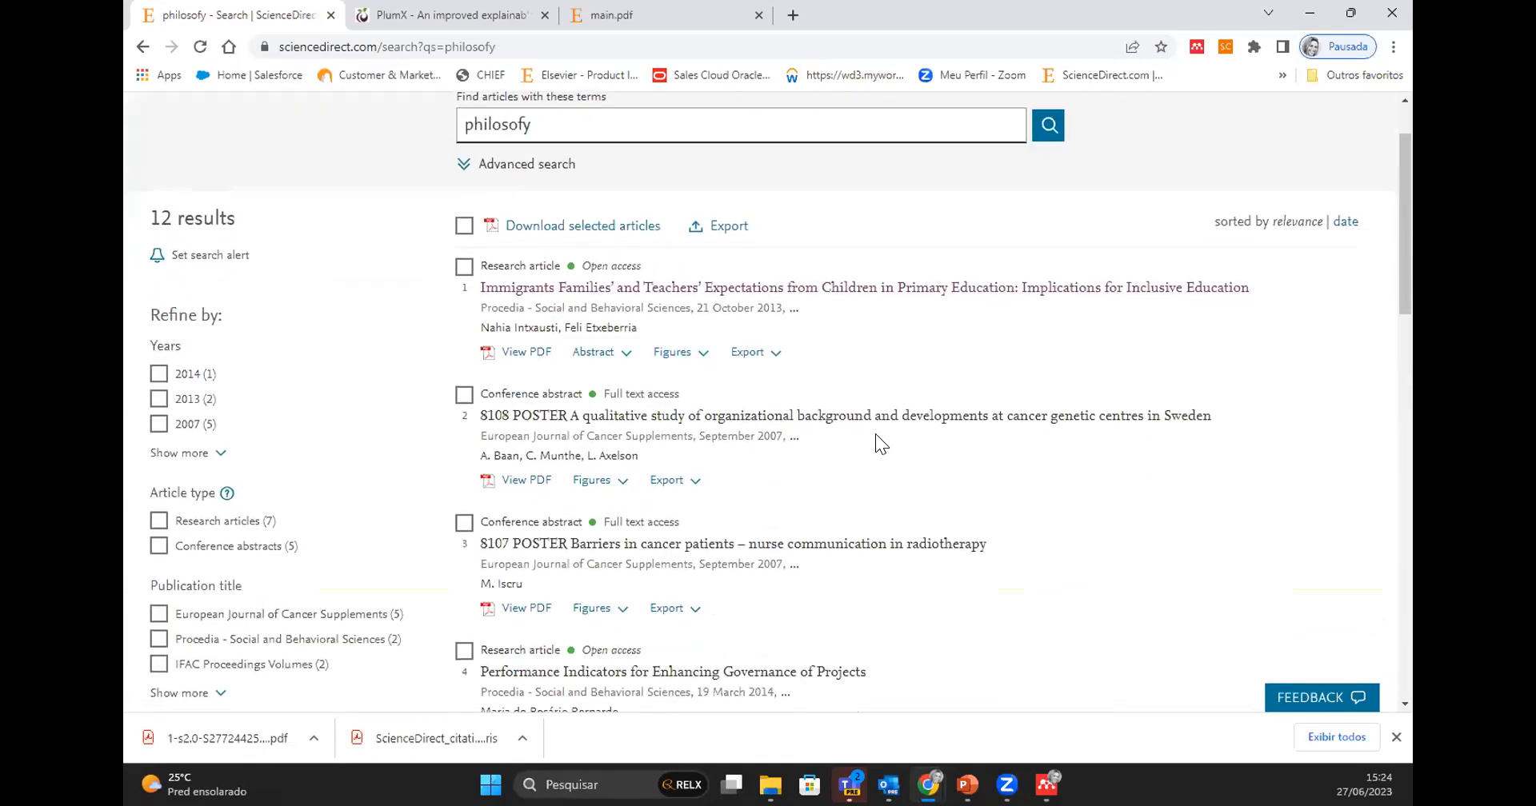
# - Select all articles in the "philosofy" search results at once
pyautogui.click(463, 227)
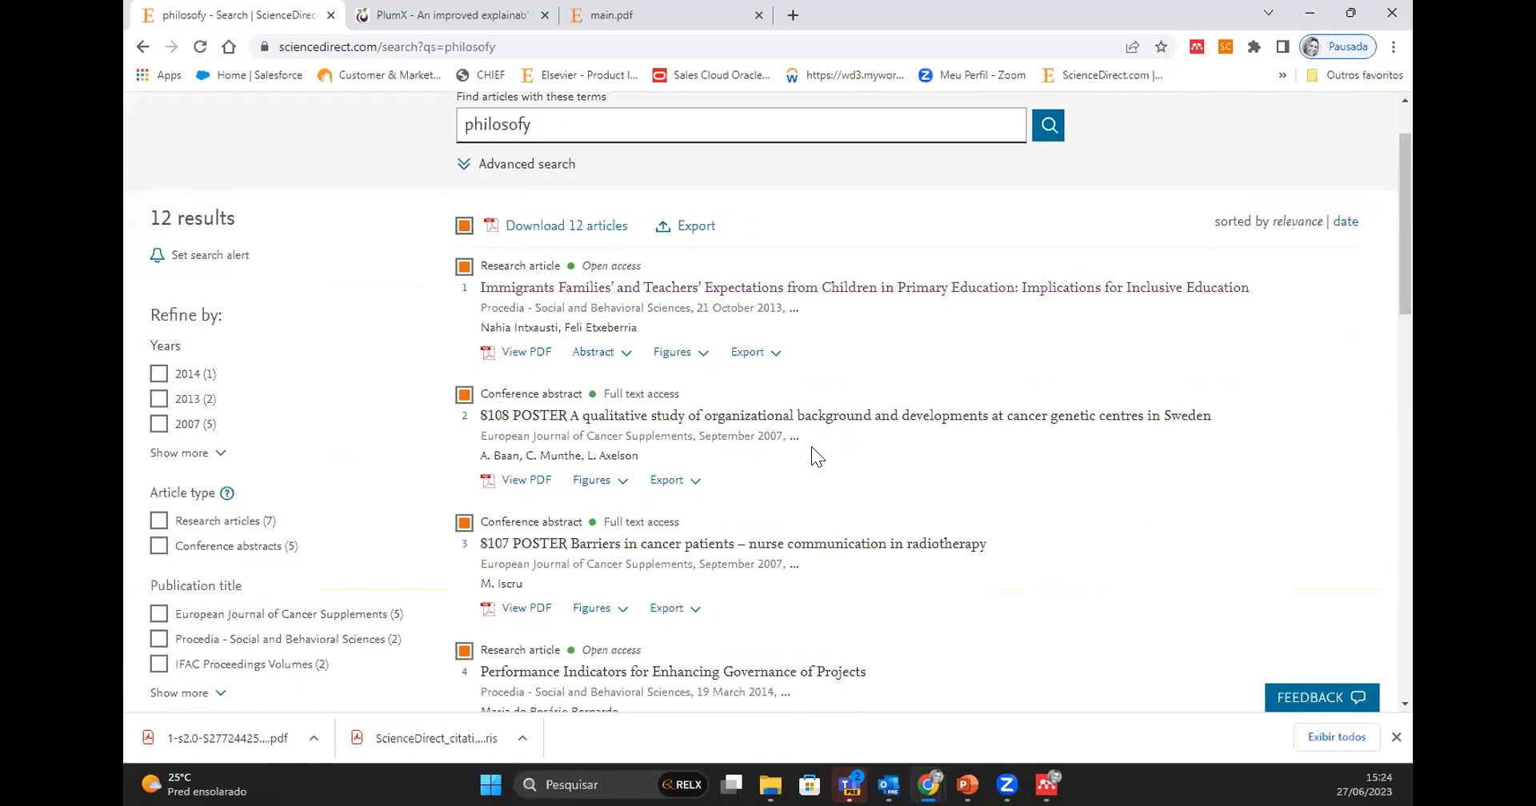
pyautogui.scroll(1, 811, 447)
# - Return to the ScienceDirect home page and search for articles with the term "artificial intelligence"
pyautogui.click(228, 141)
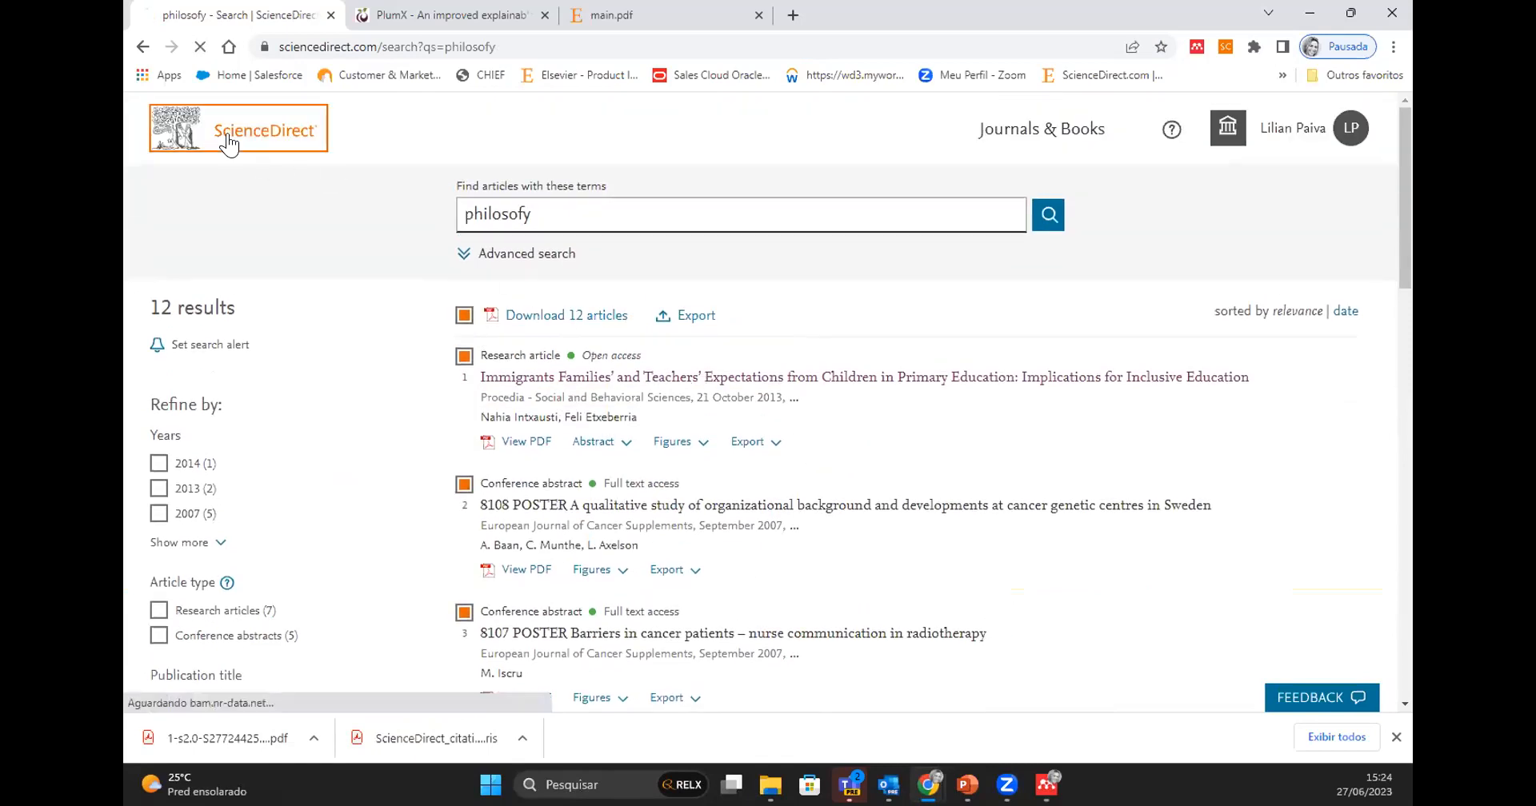
pyautogui.click(352, 241)
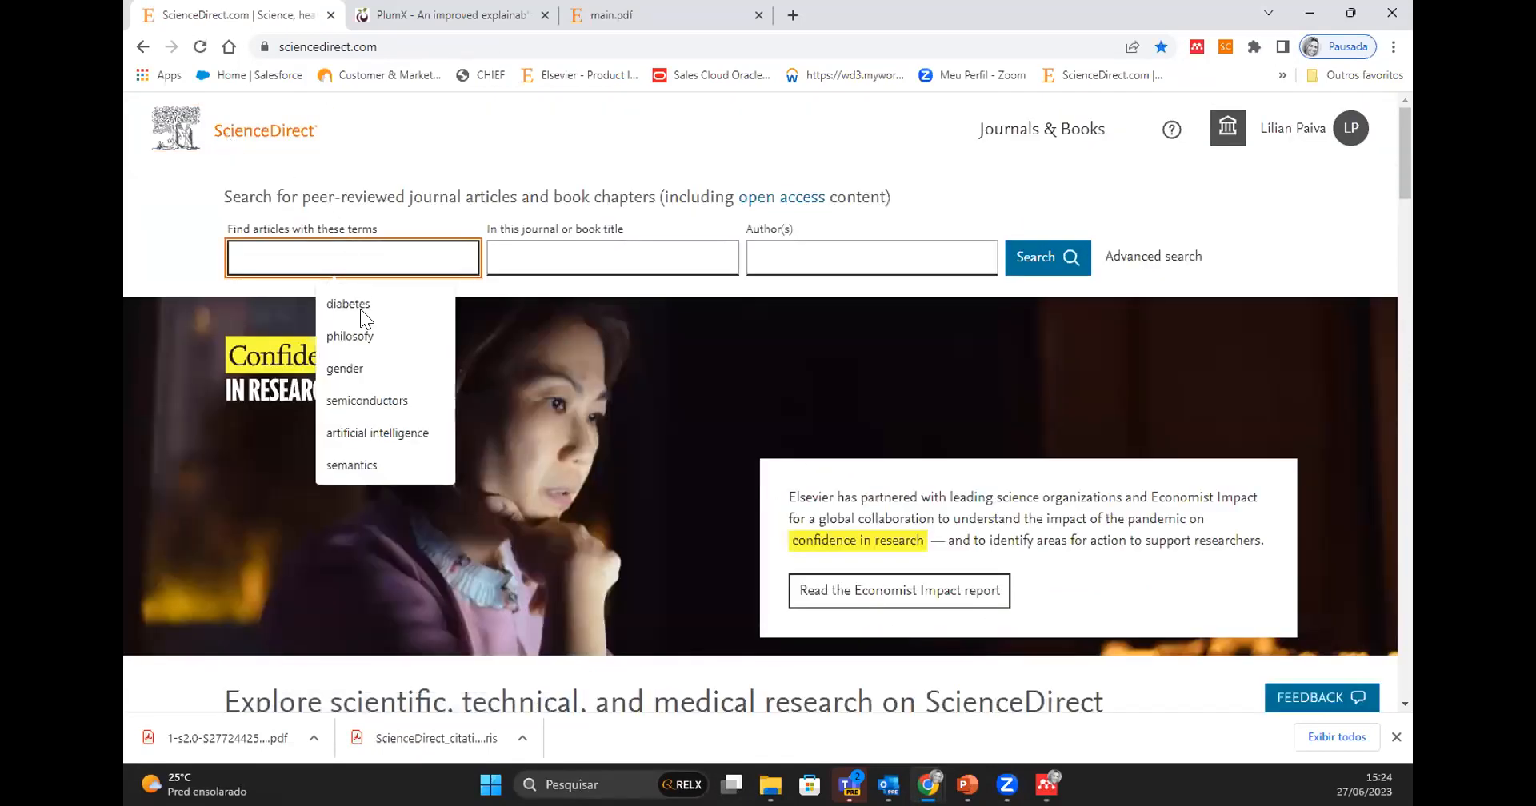
pyautogui.click(366, 428)
pyautogui.click(1054, 255)
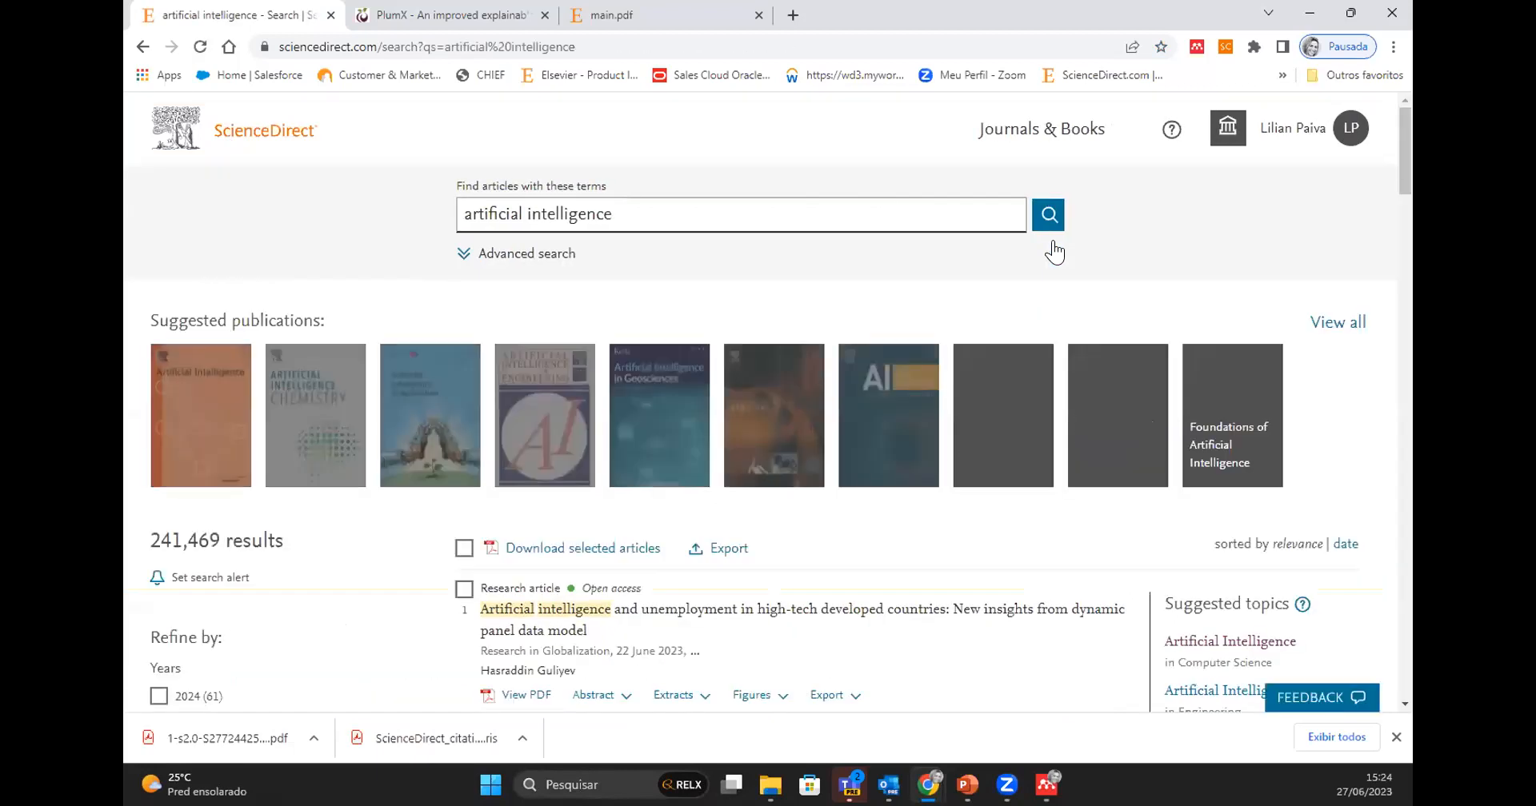
# - Export the citations of all 25 articles on the results page to RIS and open the downloaded citation file
pyautogui.scroll(-1, 788, 464)
pyautogui.scroll(-4, 788, 464)
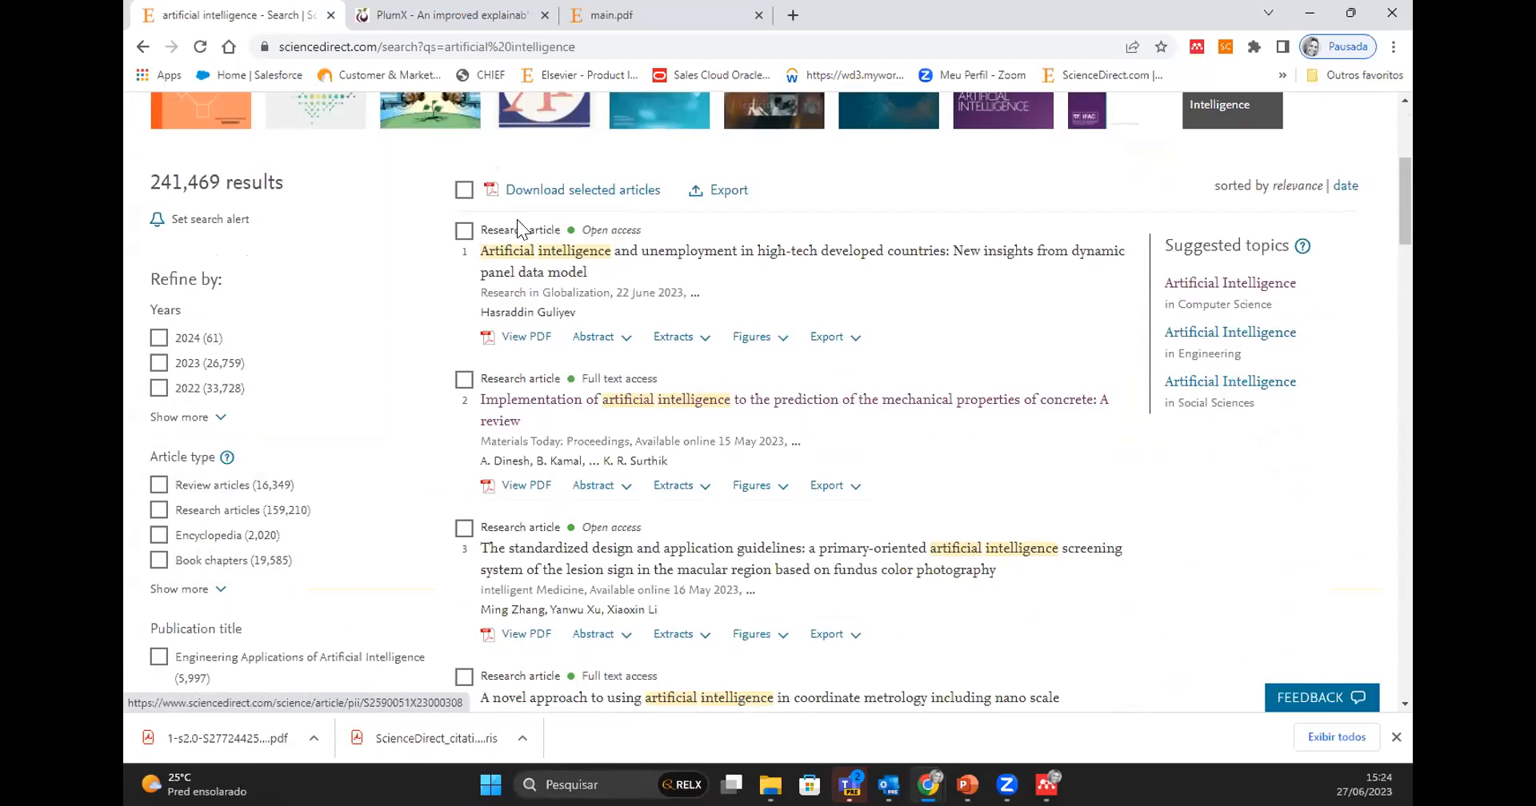
pyautogui.click(464, 189)
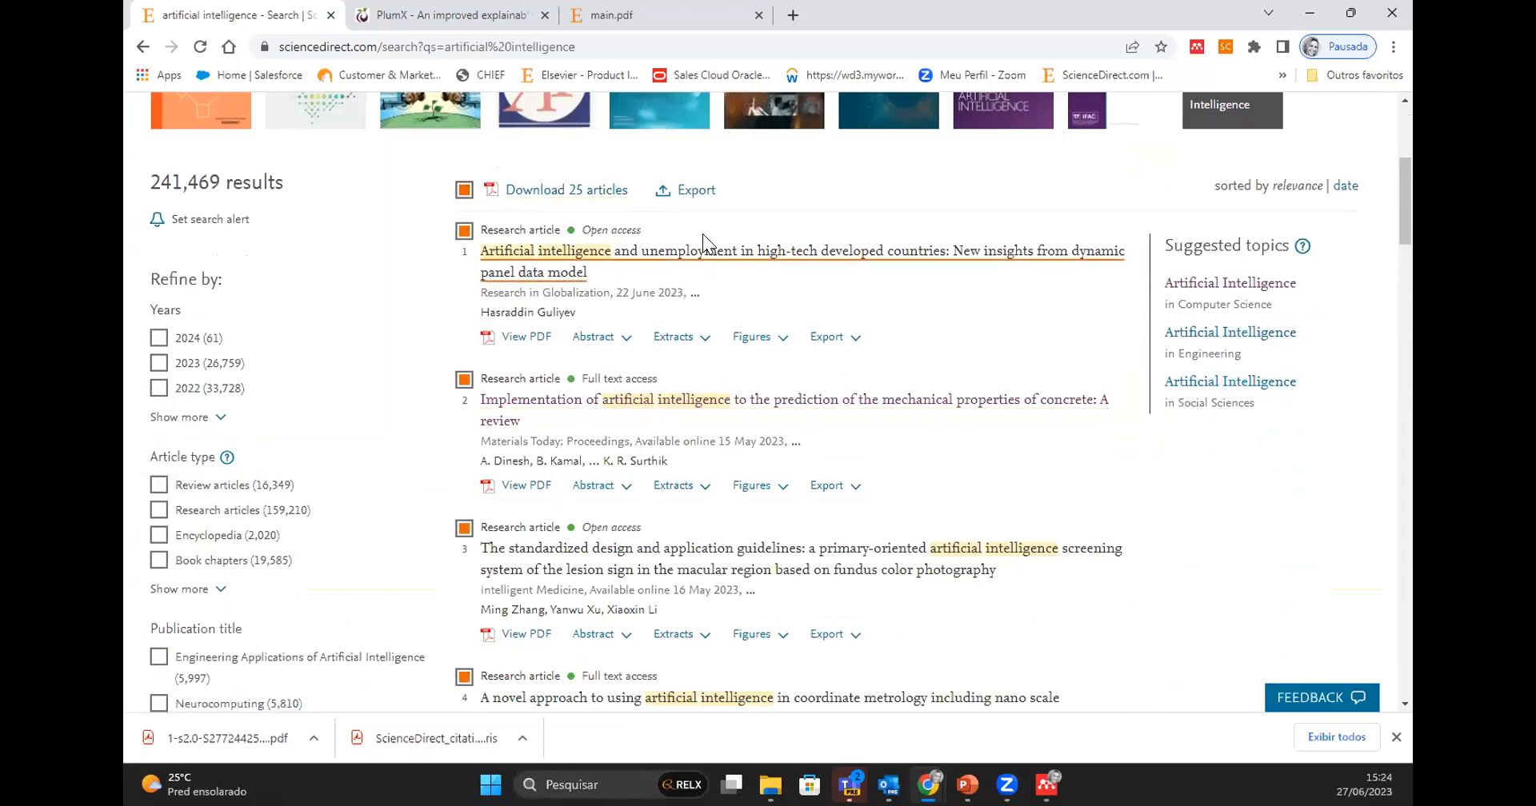
pyautogui.click(678, 193)
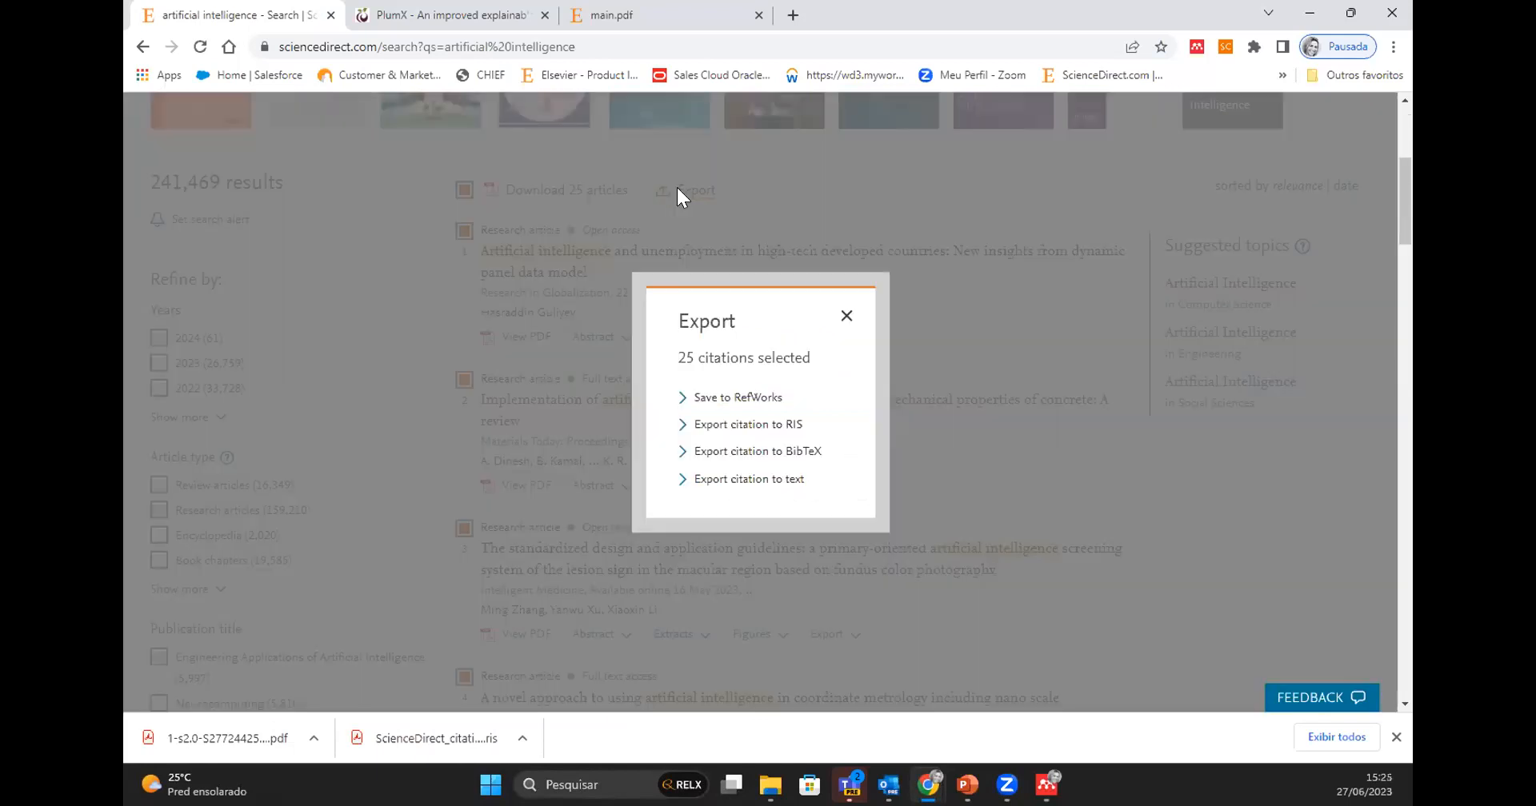
pyautogui.click(747, 422)
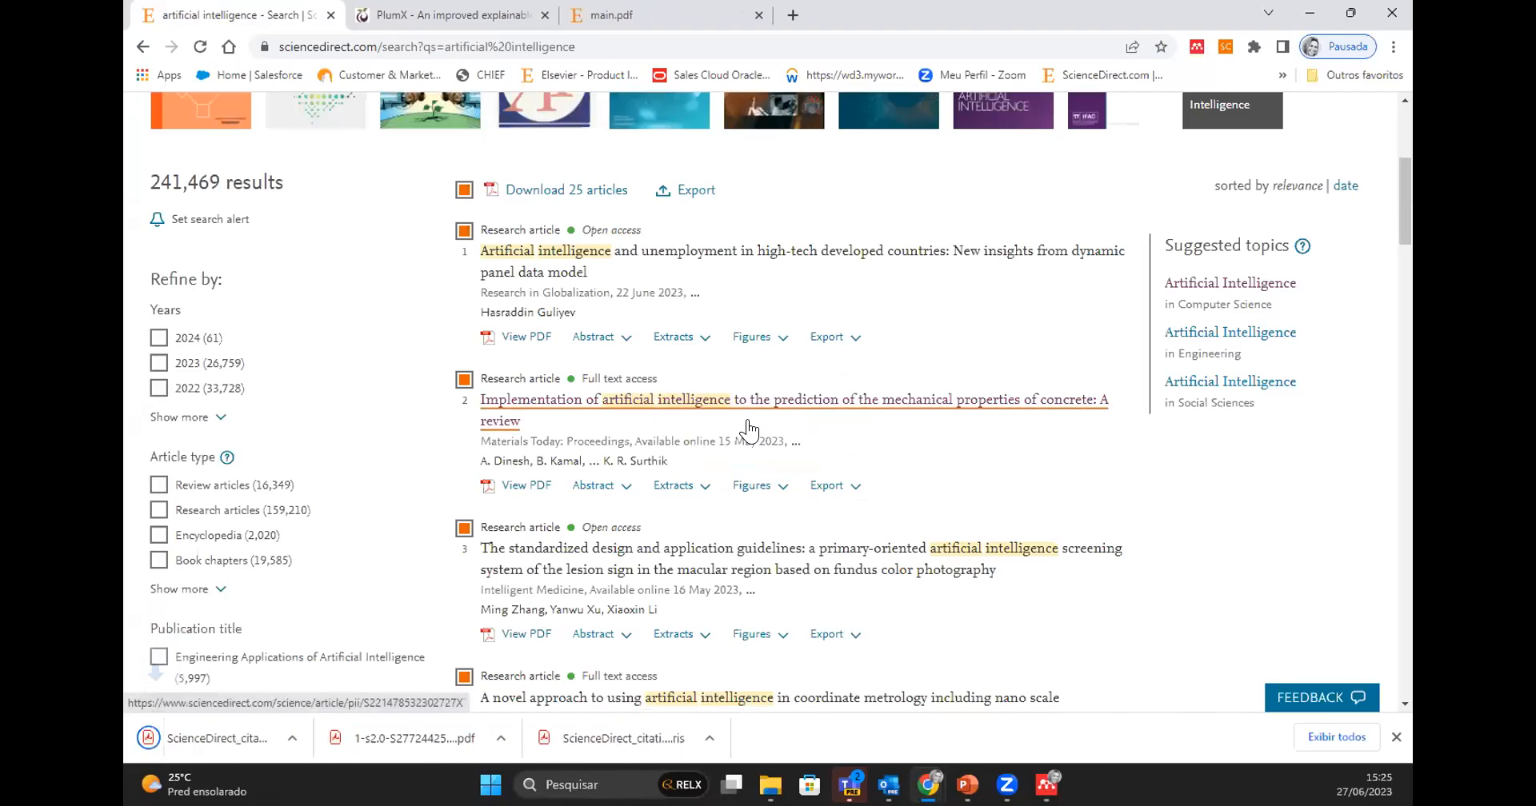
pyautogui.click(234, 745)
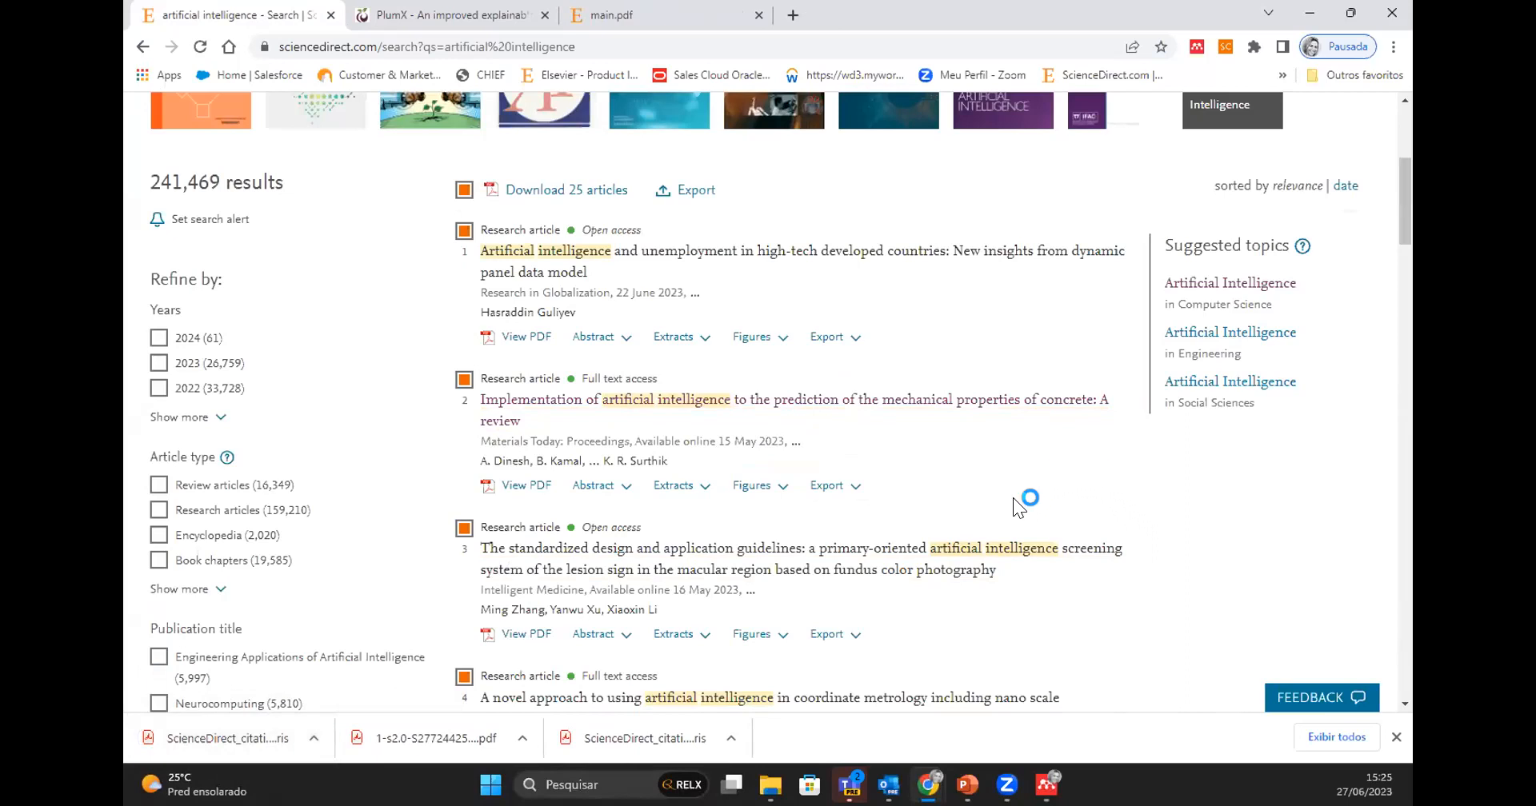
# - Open the Advanced Search form from the ScienceDirect home page and examine its search fields and recent searches
pyautogui.scroll(5, 1012, 498)
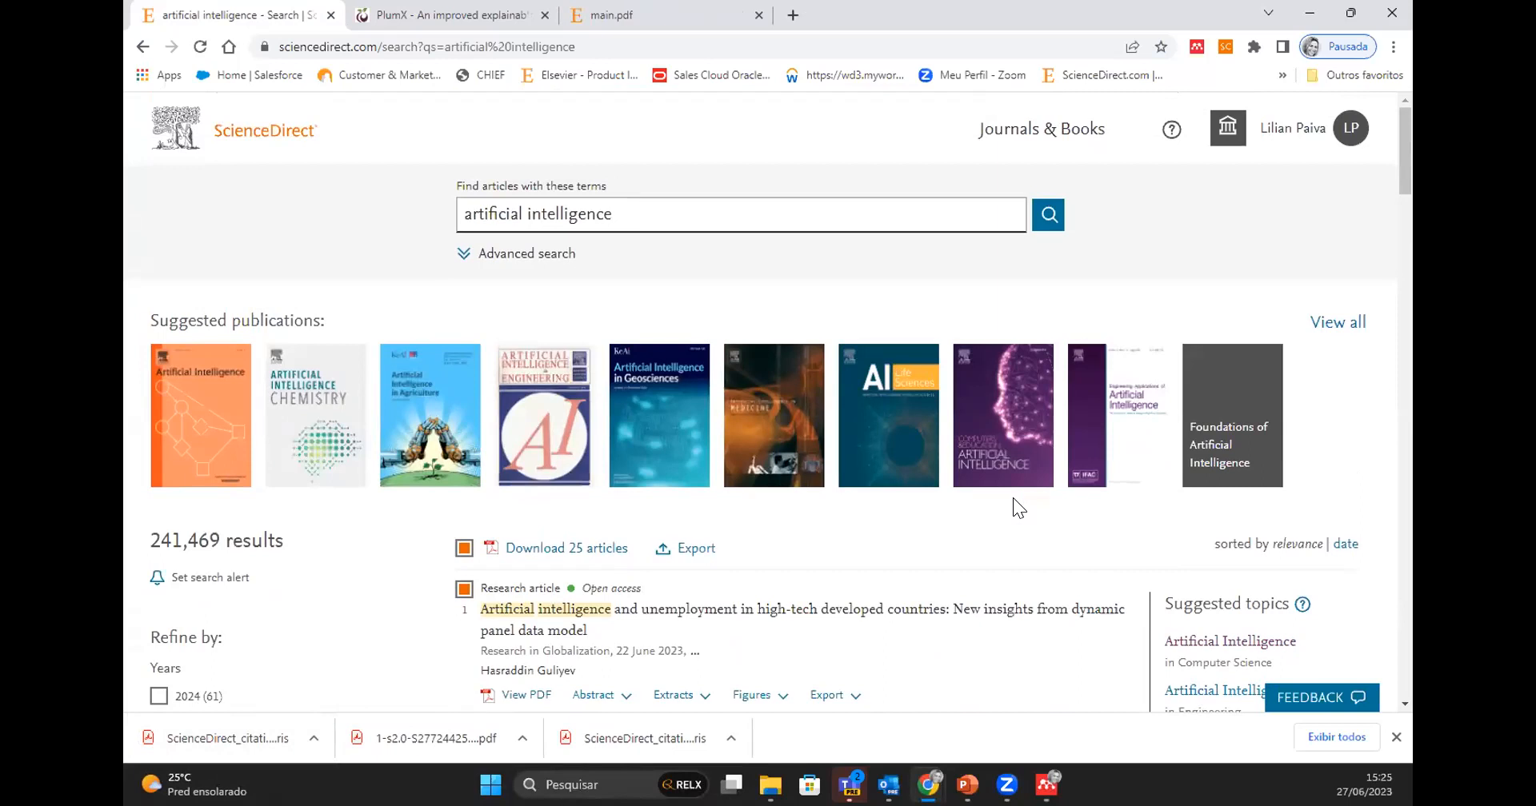
pyautogui.click(257, 136)
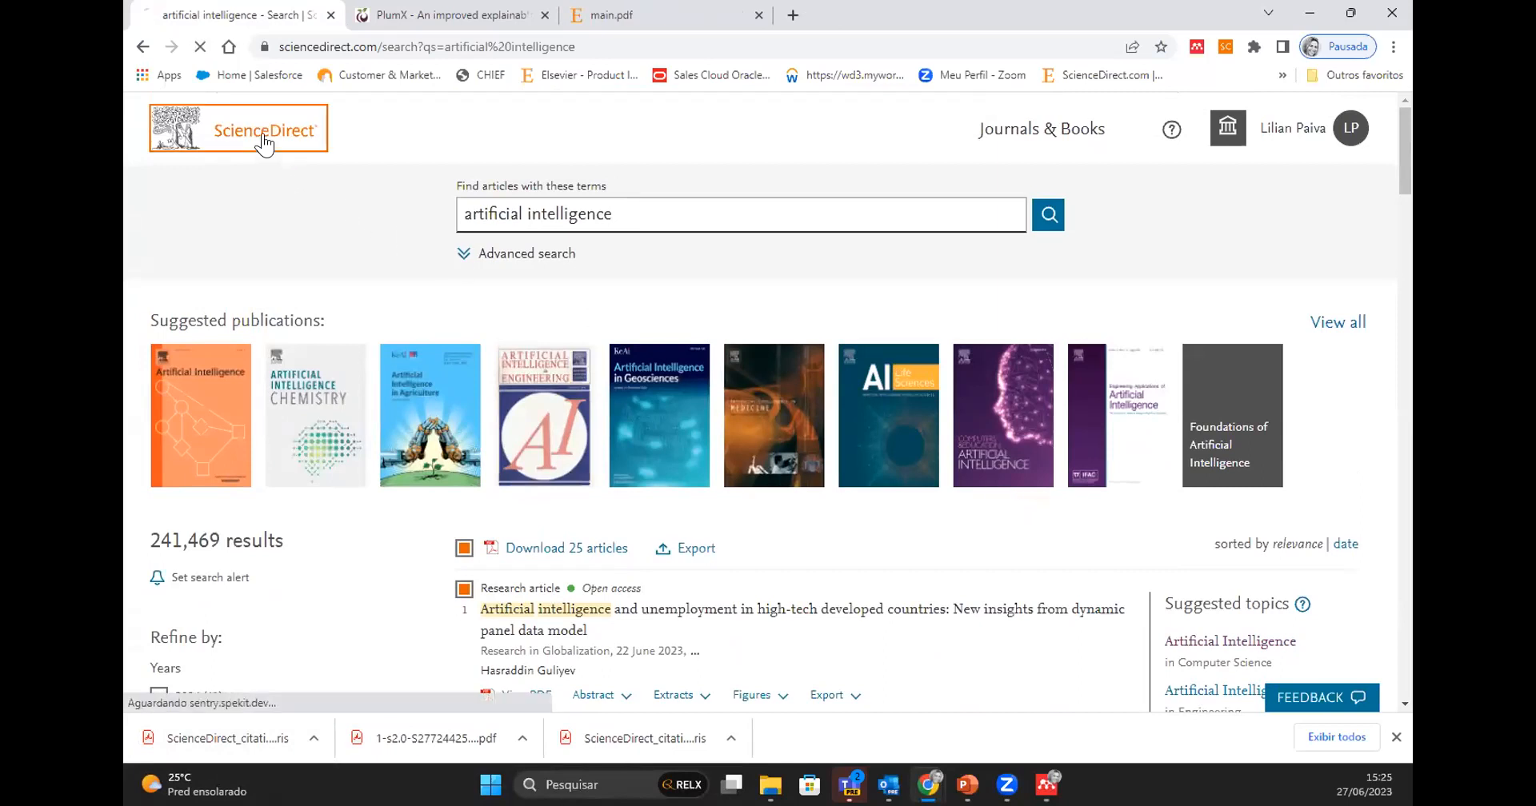
pyautogui.click(1166, 256)
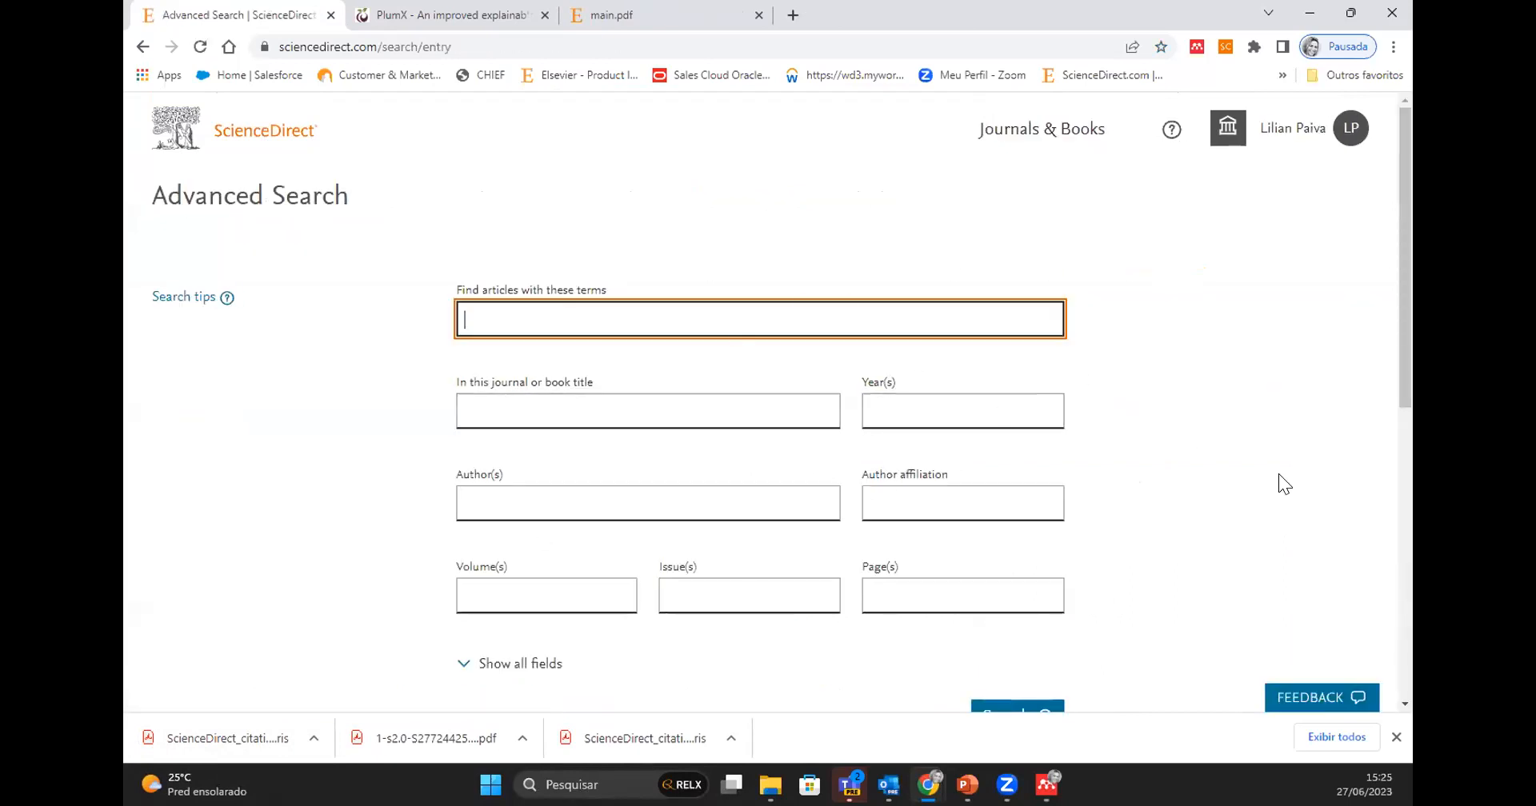
pyautogui.scroll(-1, 1279, 475)
pyautogui.scroll(-2, 1278, 474)
pyautogui.scroll(-2, 1278, 485)
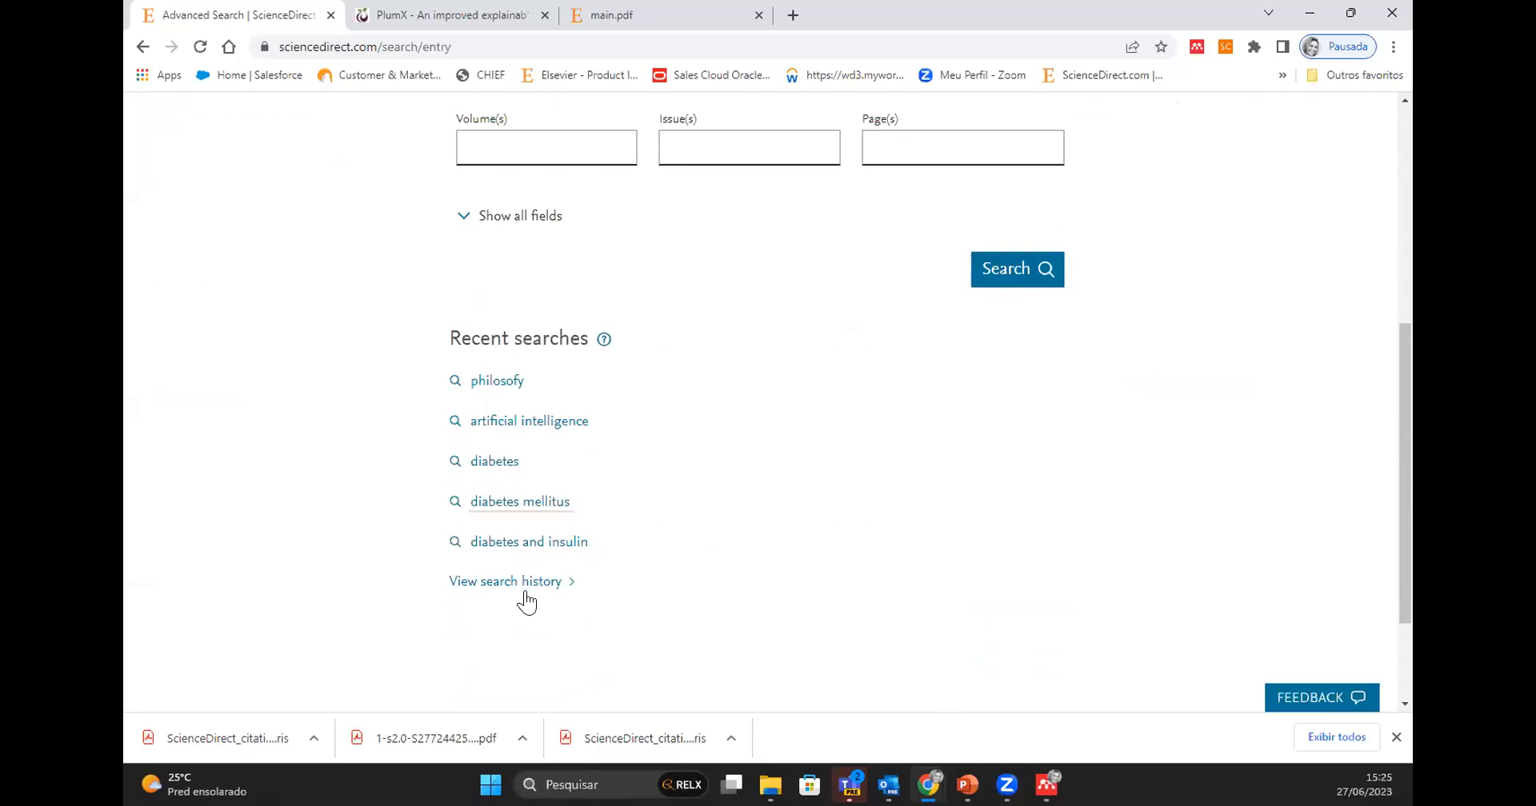
pyautogui.scroll(5, 1212, 676)
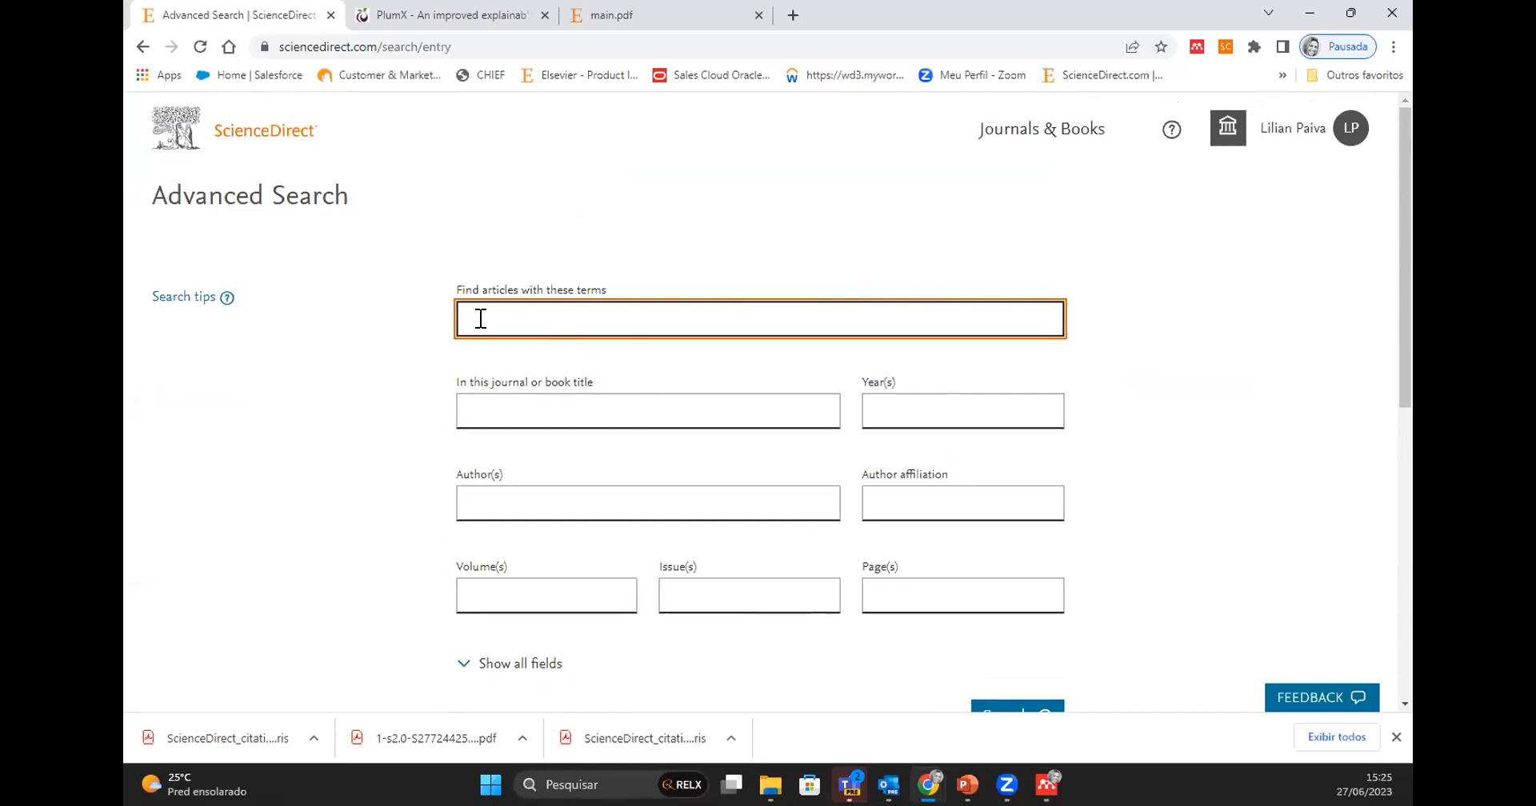
# - Open the advanced search tips, accept all cookies and examine the explanations of the search fields
pyautogui.click(214, 296)
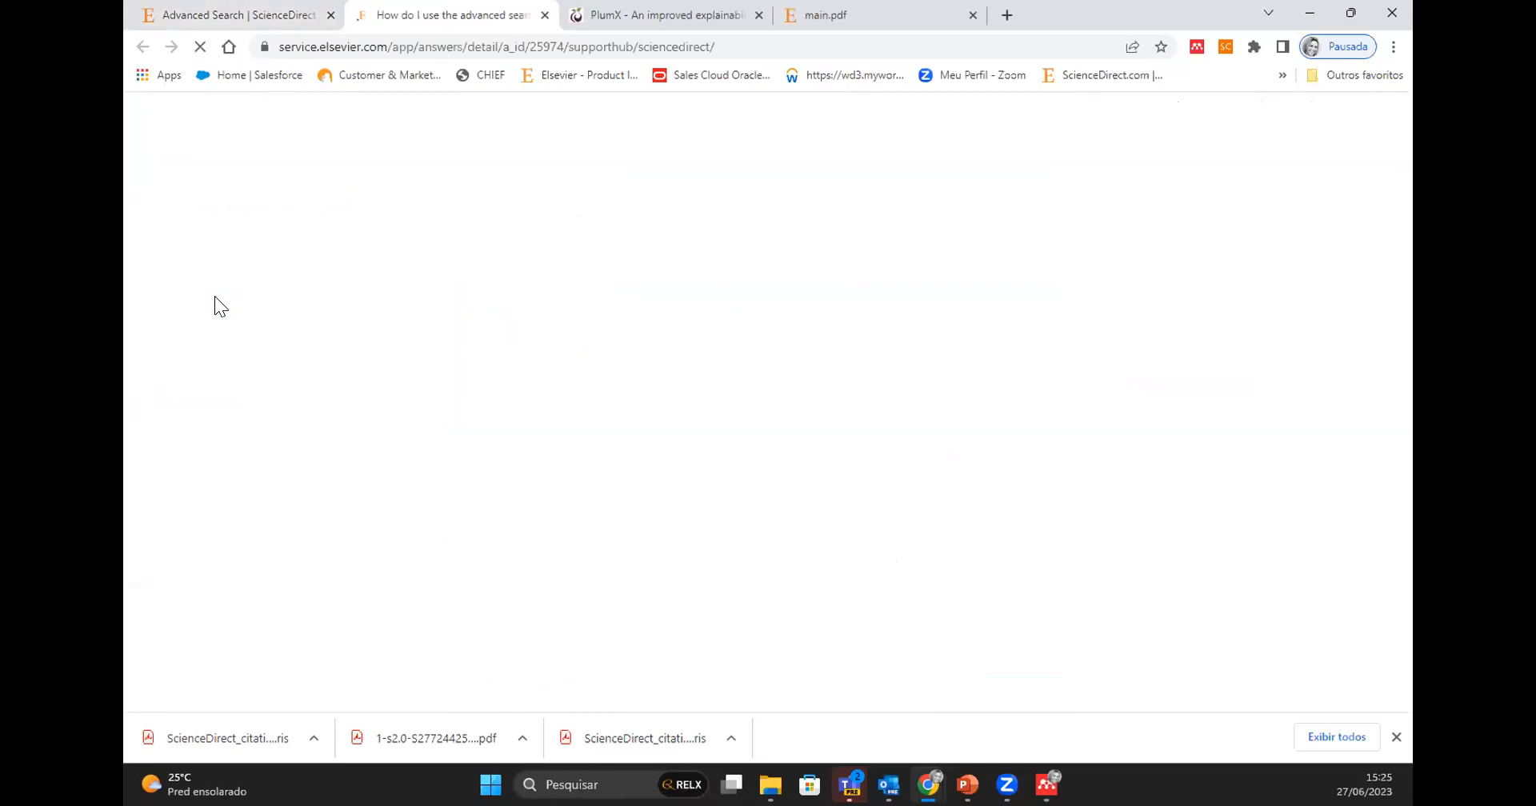
pyautogui.scroll(-1, 1027, 456)
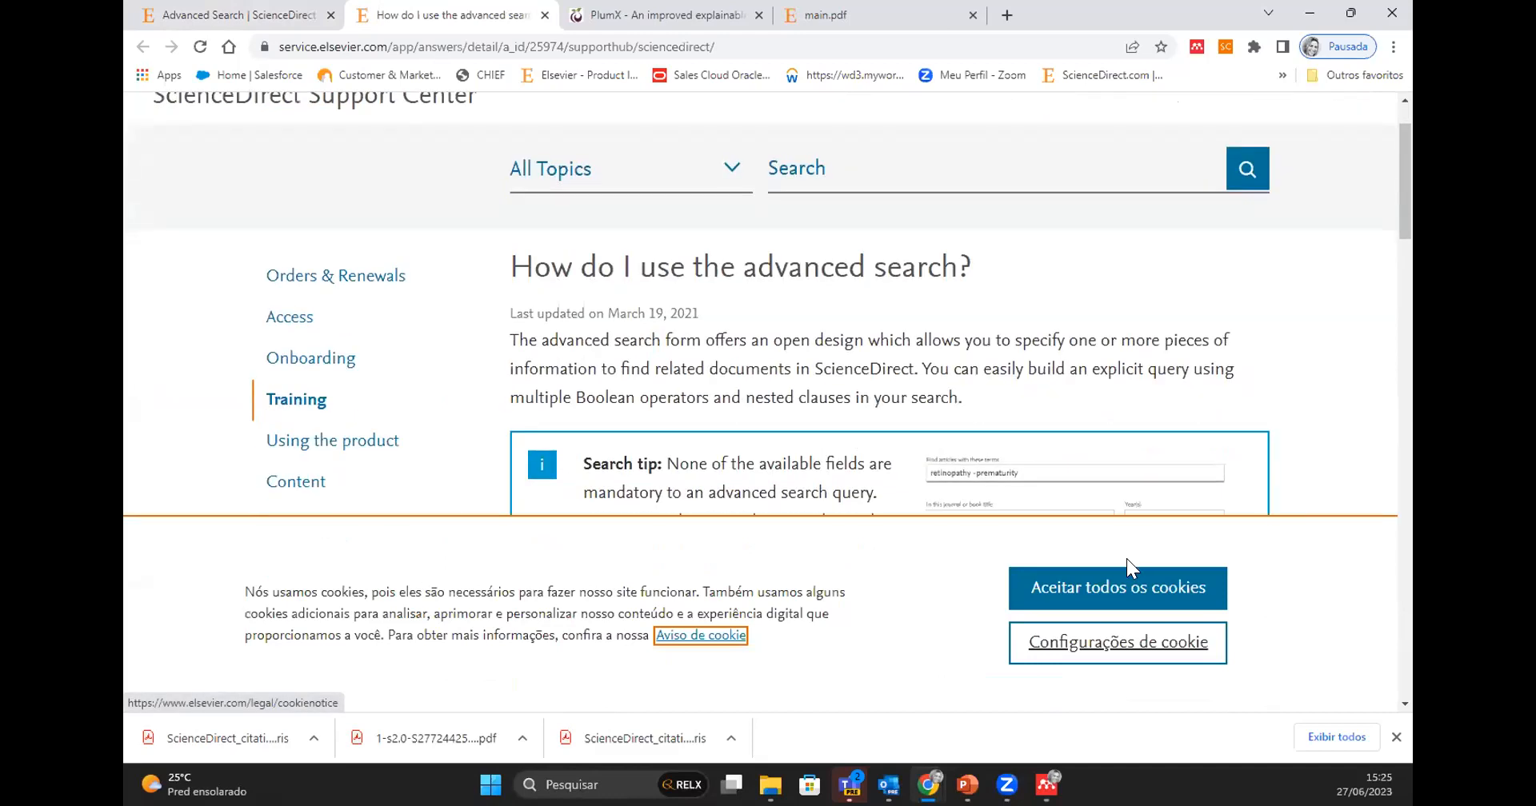
pyautogui.click(1123, 582)
pyautogui.scroll(-5, 1018, 547)
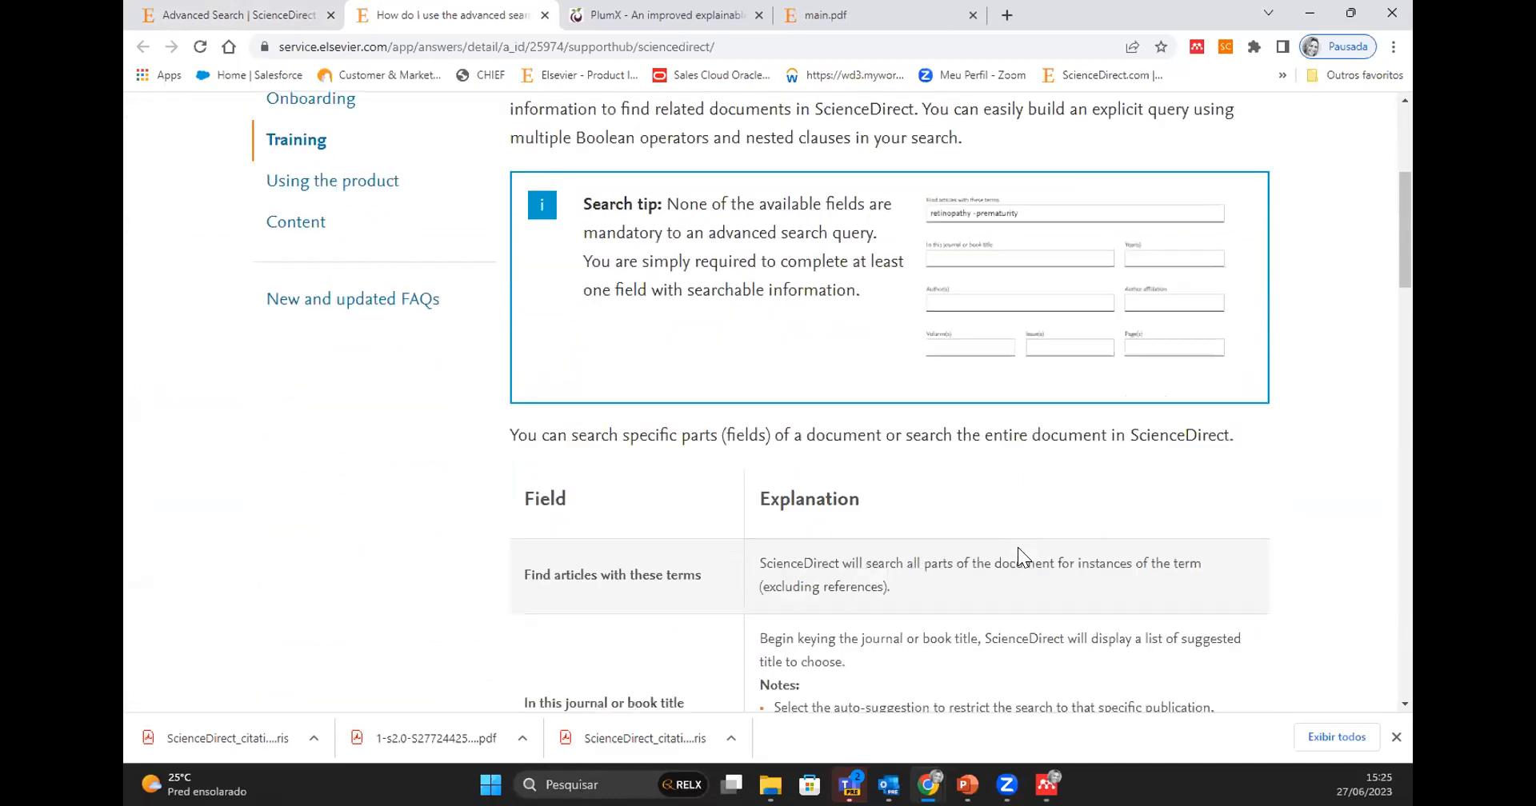
pyautogui.scroll(-5, 1018, 547)
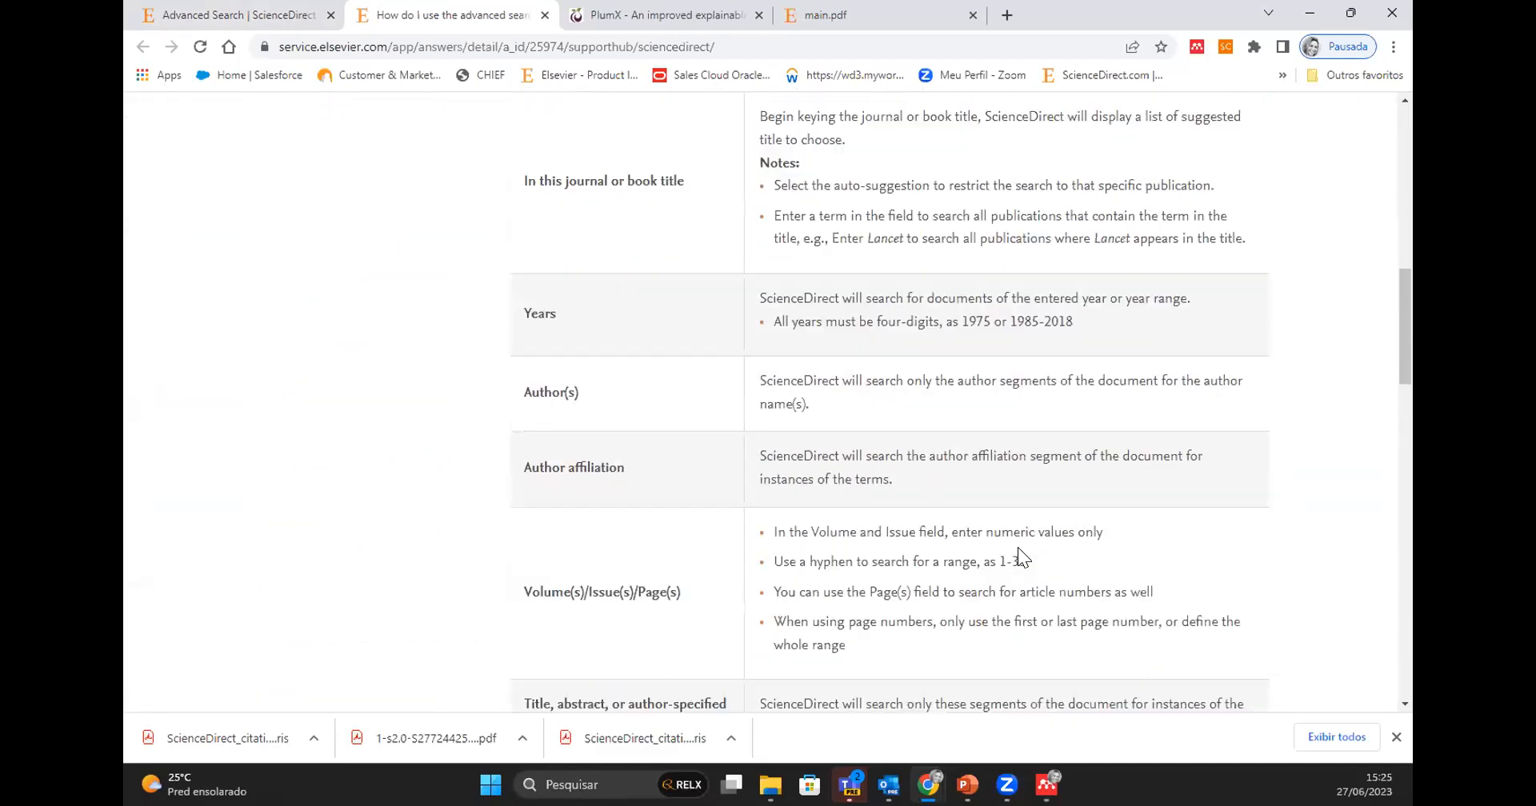
pyautogui.scroll(-5, 1017, 547)
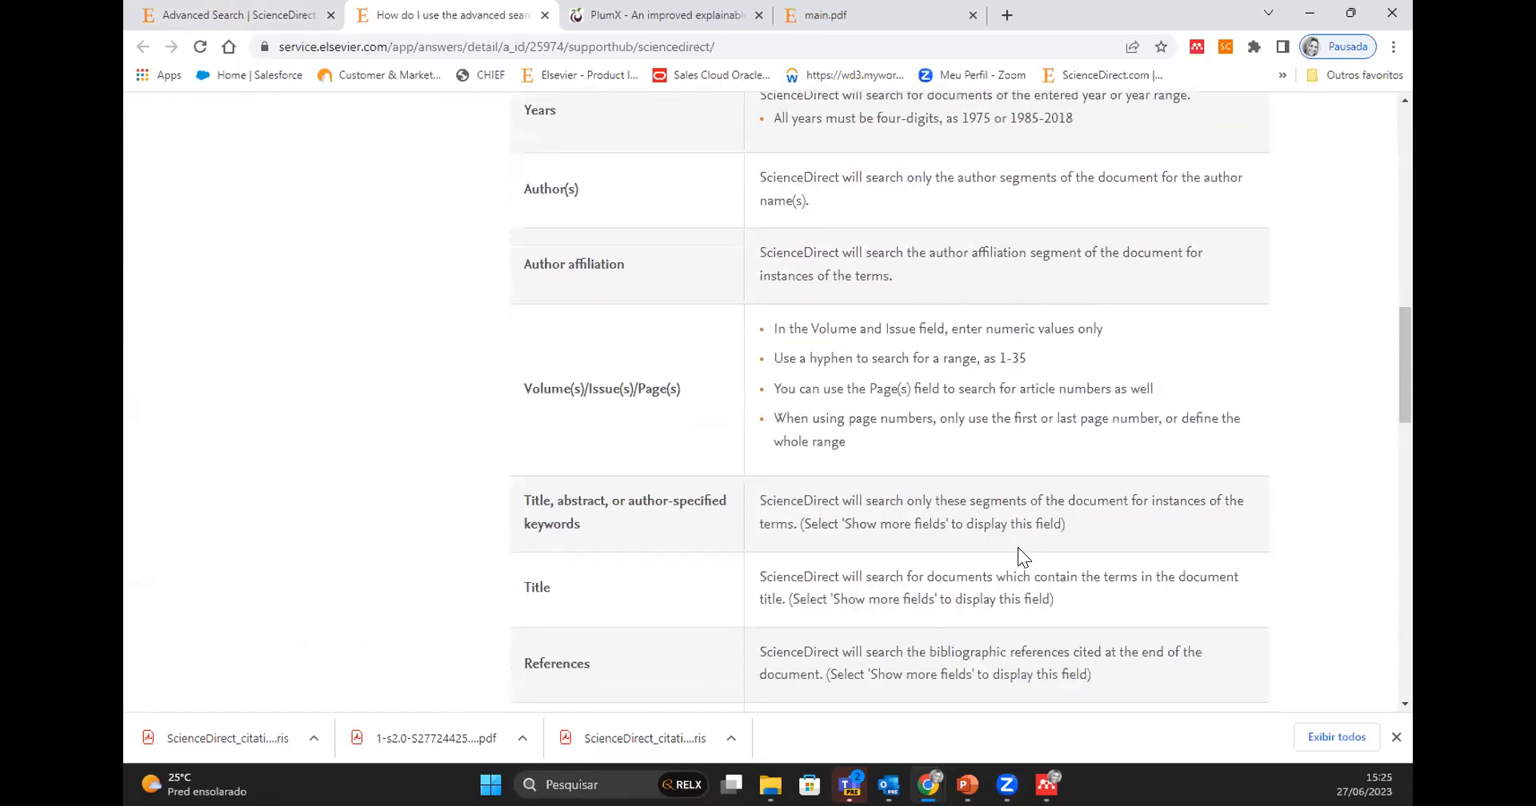
pyautogui.scroll(-5, 1013, 454)
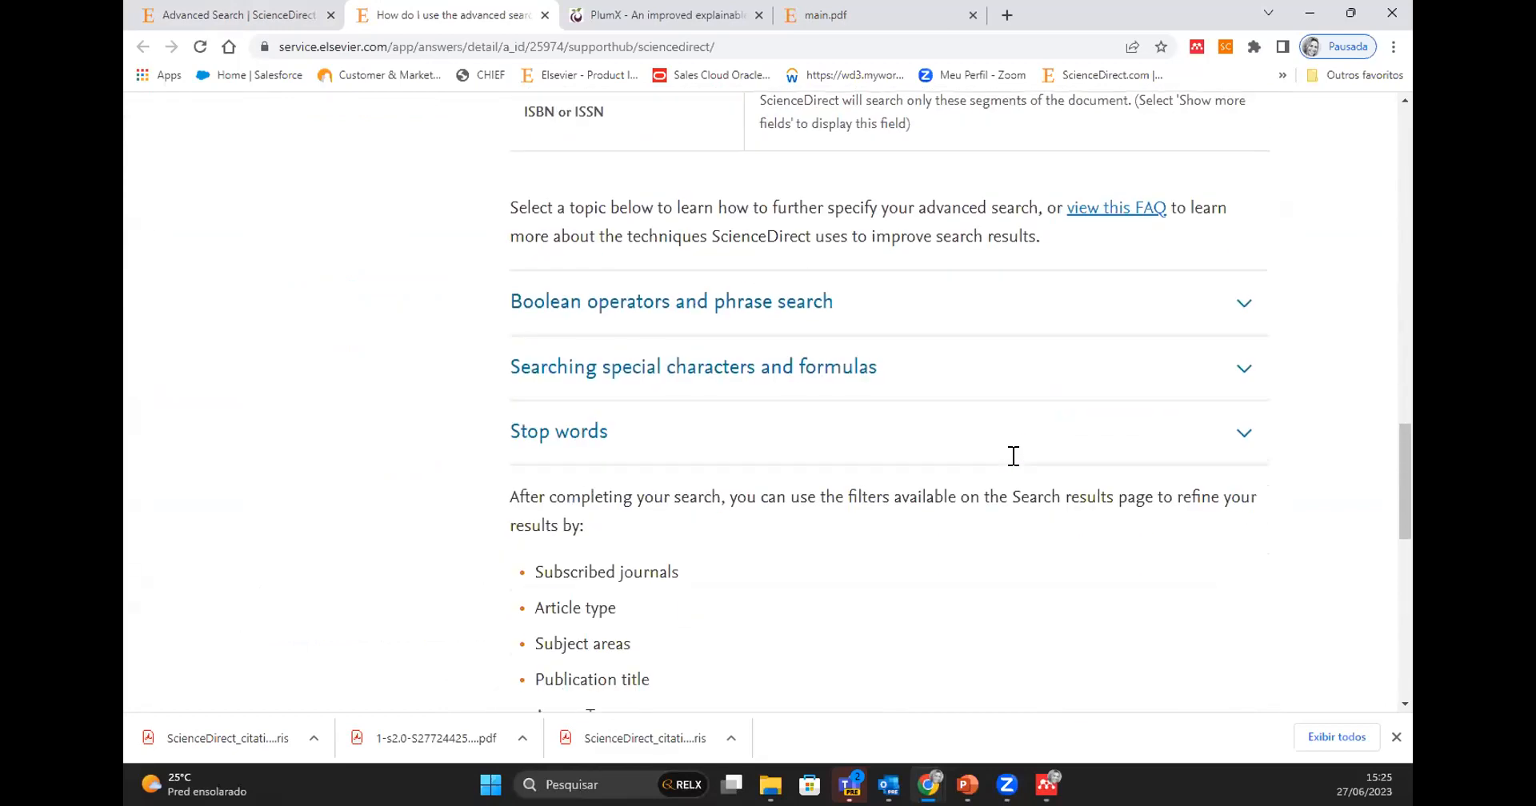
# - Expand and examine the help sections on Boolean operators and phrase search, special characters and formulas, and stop words
pyautogui.click(1246, 308)
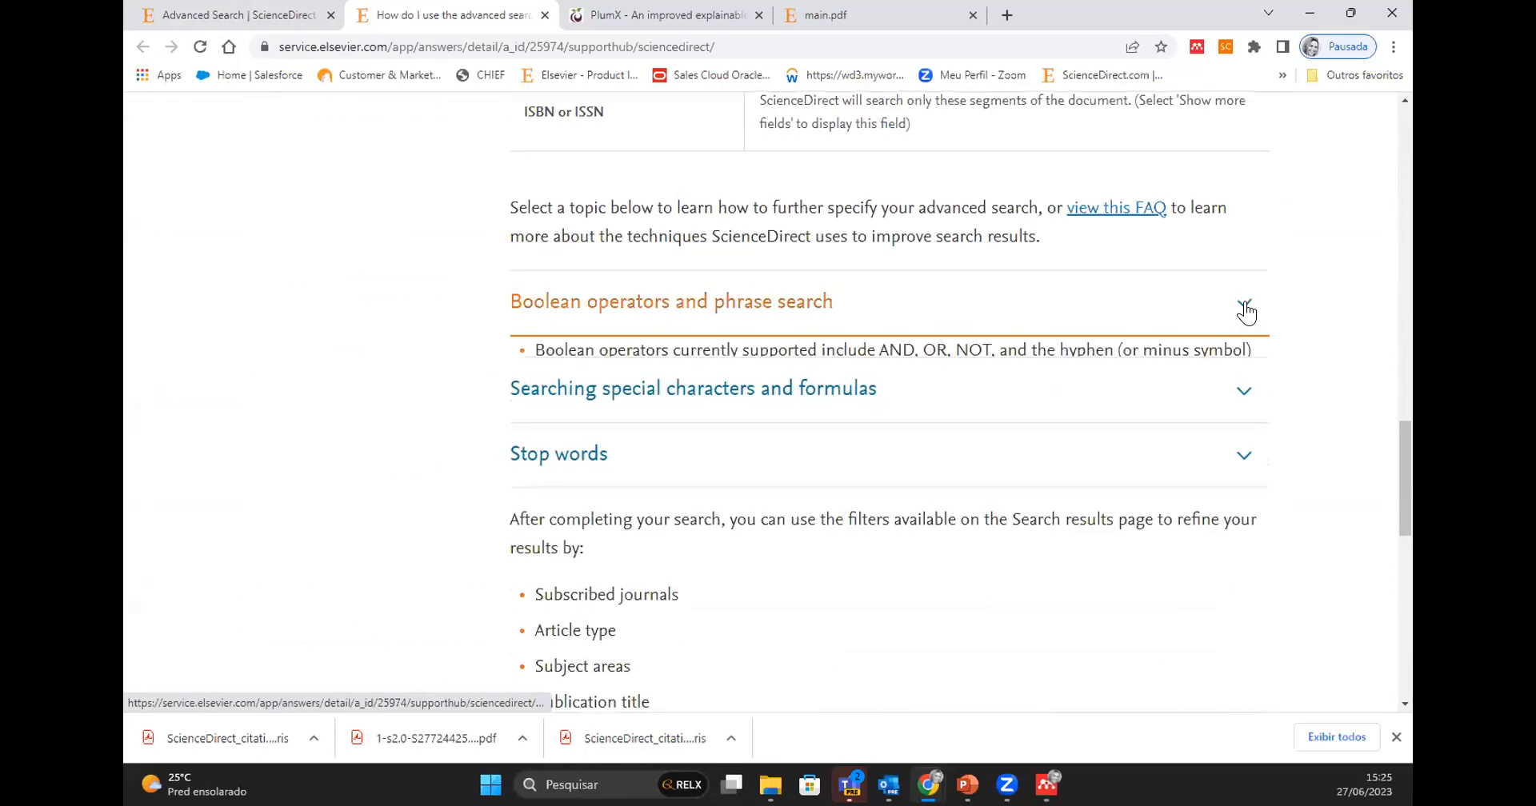
pyautogui.scroll(-10, 992, 481)
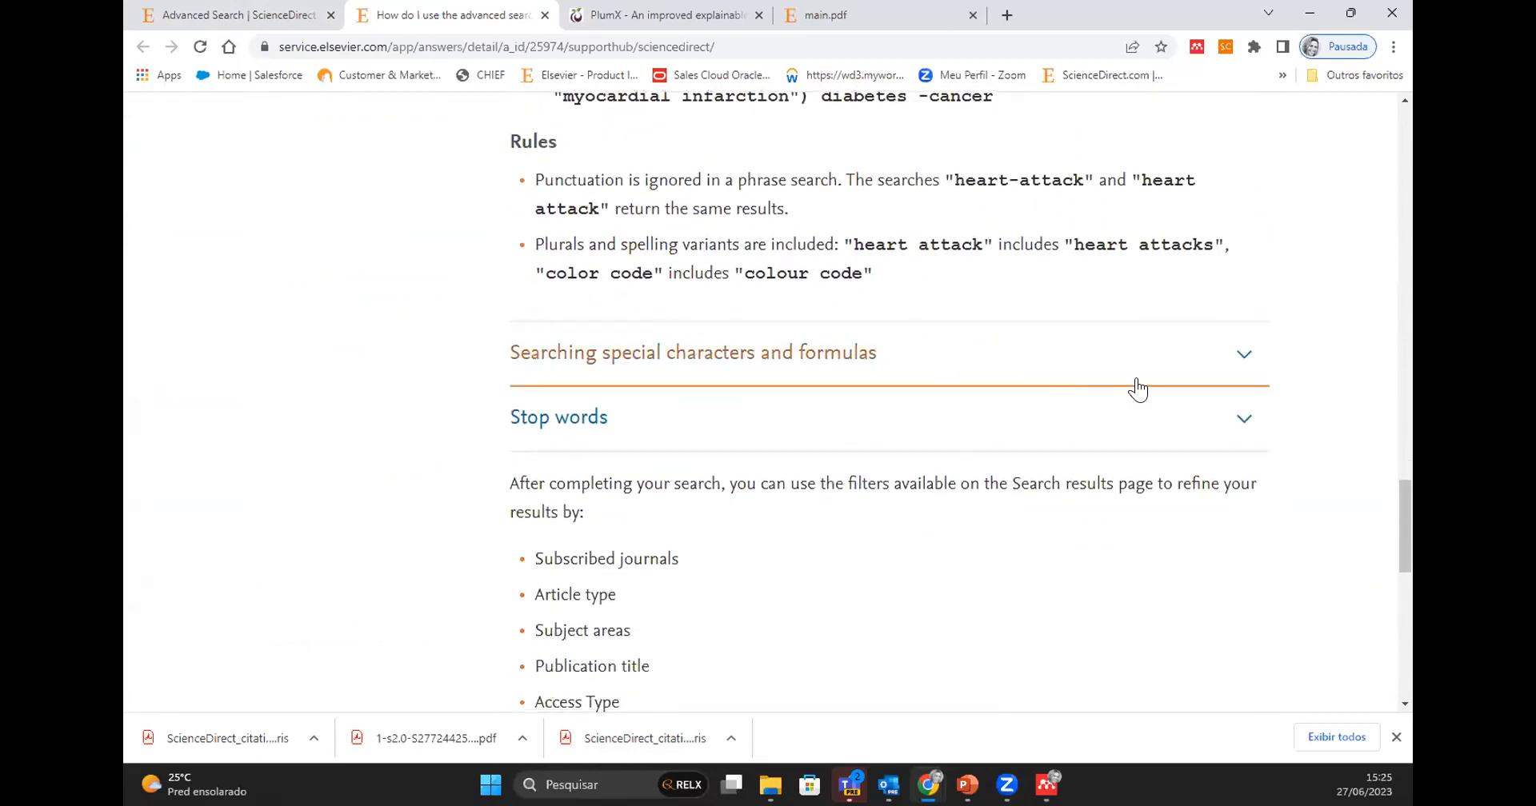
pyautogui.click(1234, 350)
pyautogui.scroll(-3, 1235, 344)
pyautogui.scroll(6, 947, 383)
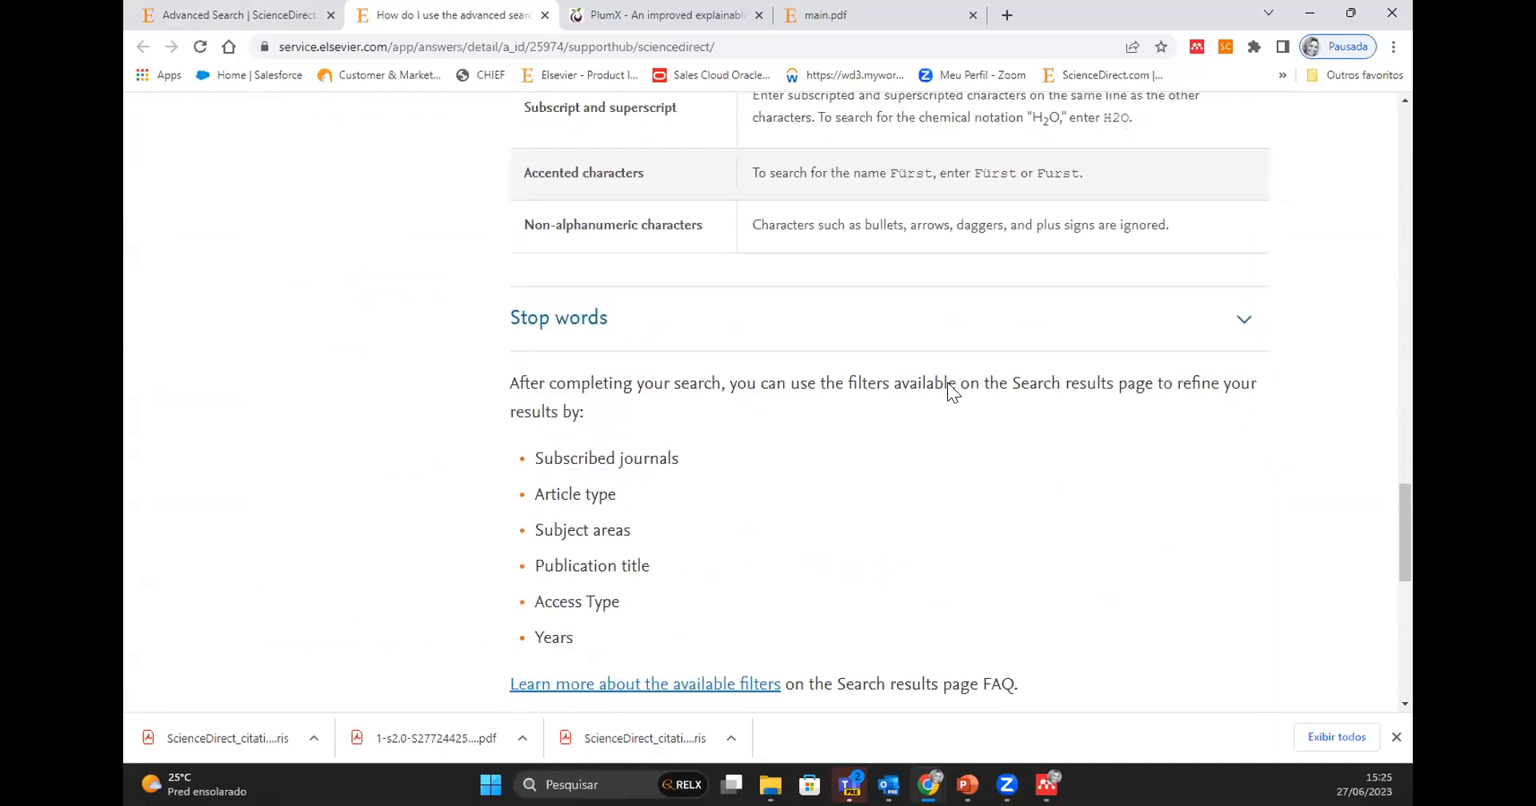
pyautogui.scroll(1, 948, 382)
pyautogui.scroll(-7, 947, 382)
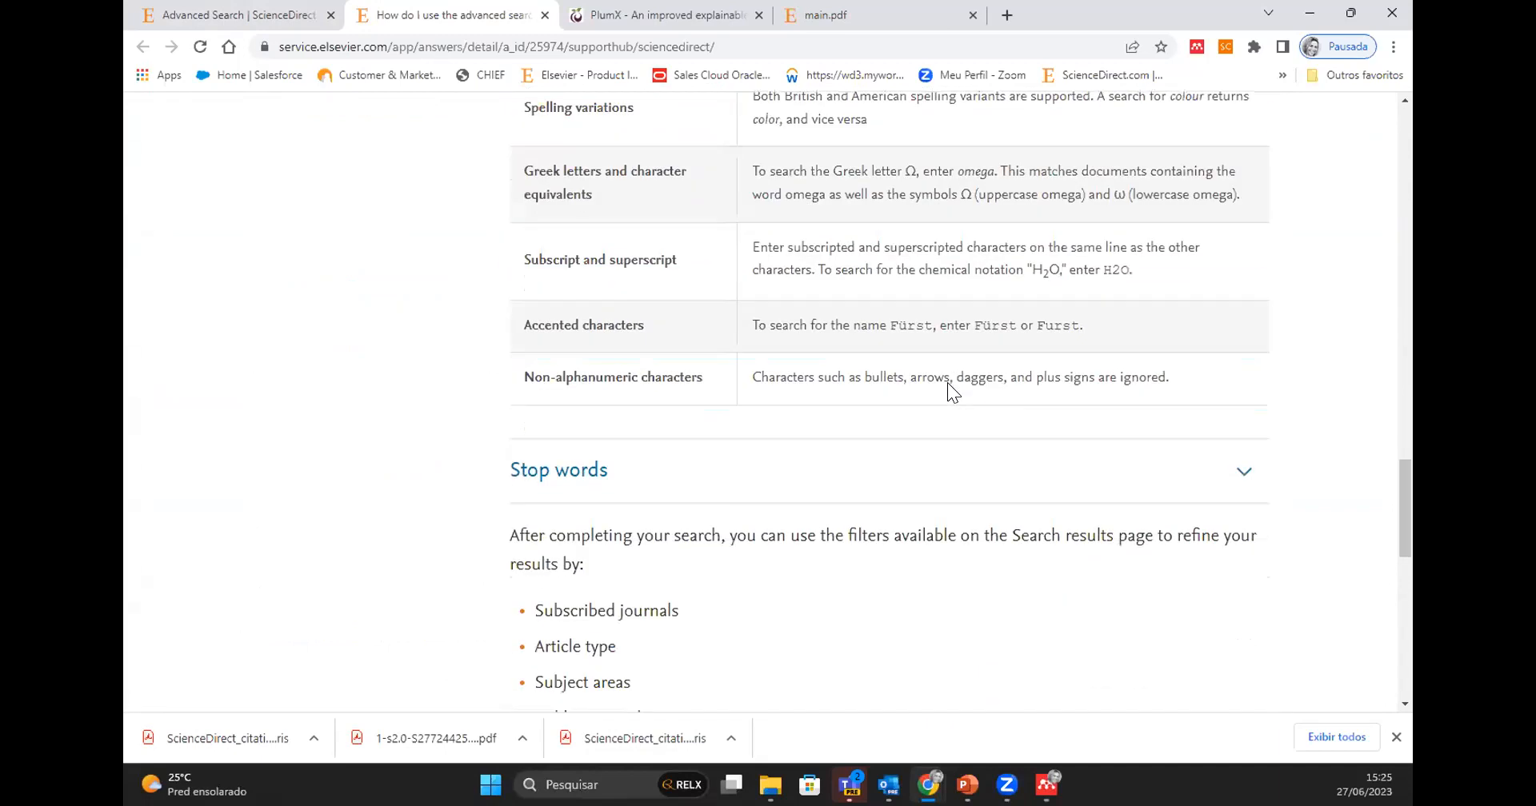
pyautogui.click(1220, 306)
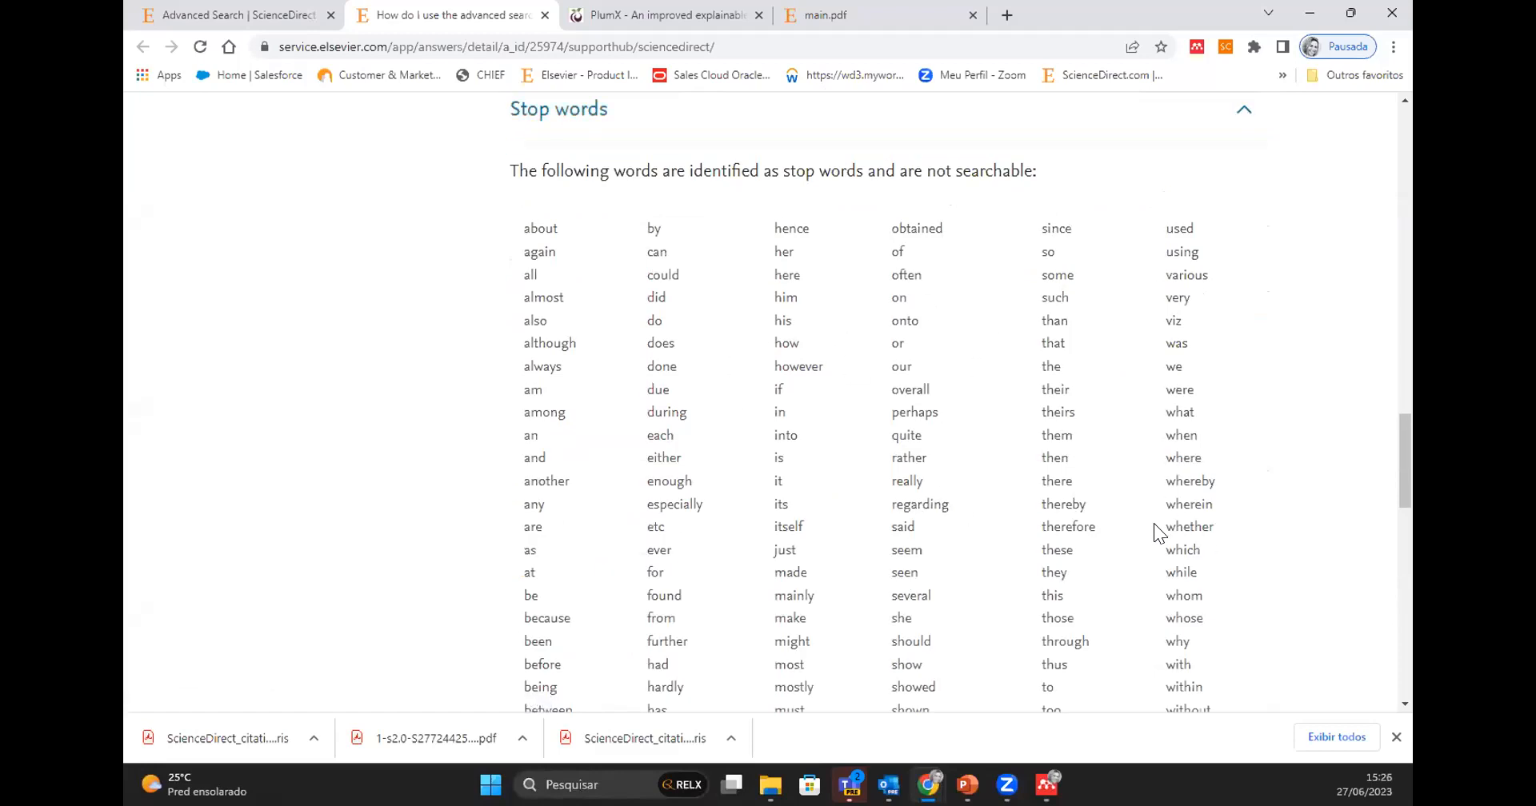
pyautogui.scroll(-10, 1172, 496)
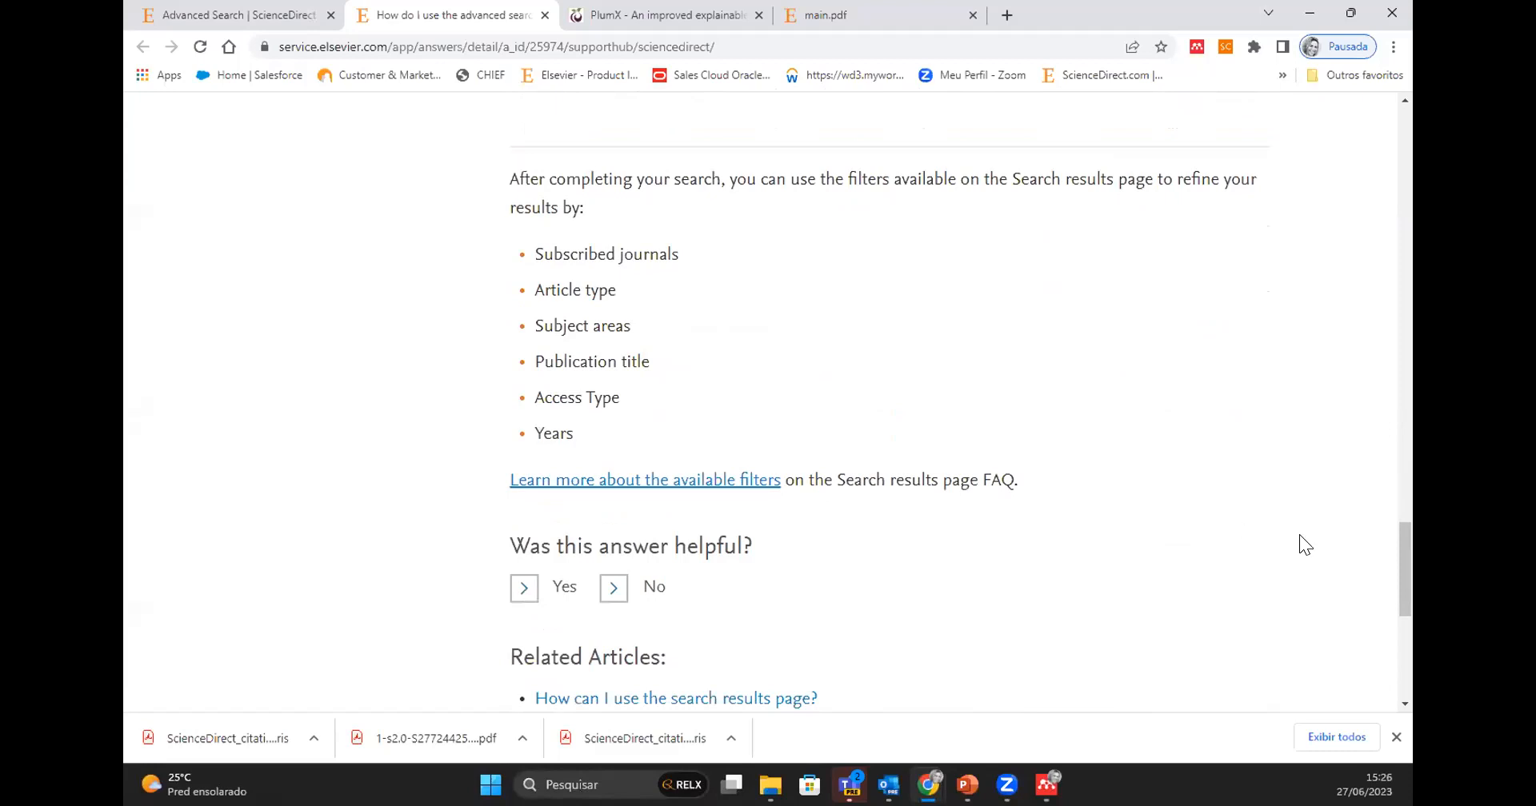
# - Open the Access topic of the ScienceDirect Support Center and look through its help articles
pyautogui.moveTo(1403, 563); pyautogui.dragTo(1408, 102)
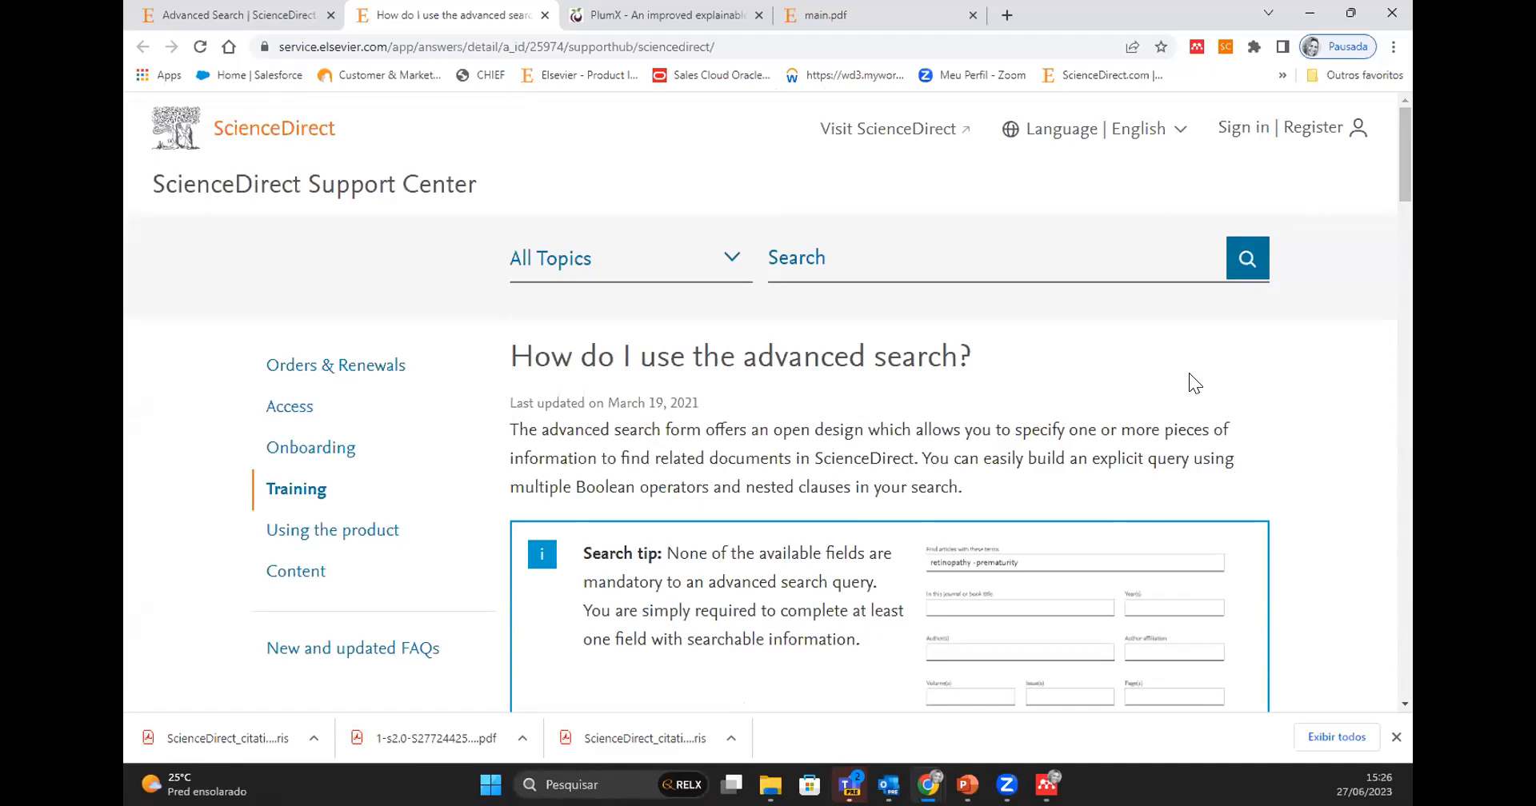
pyautogui.click(306, 411)
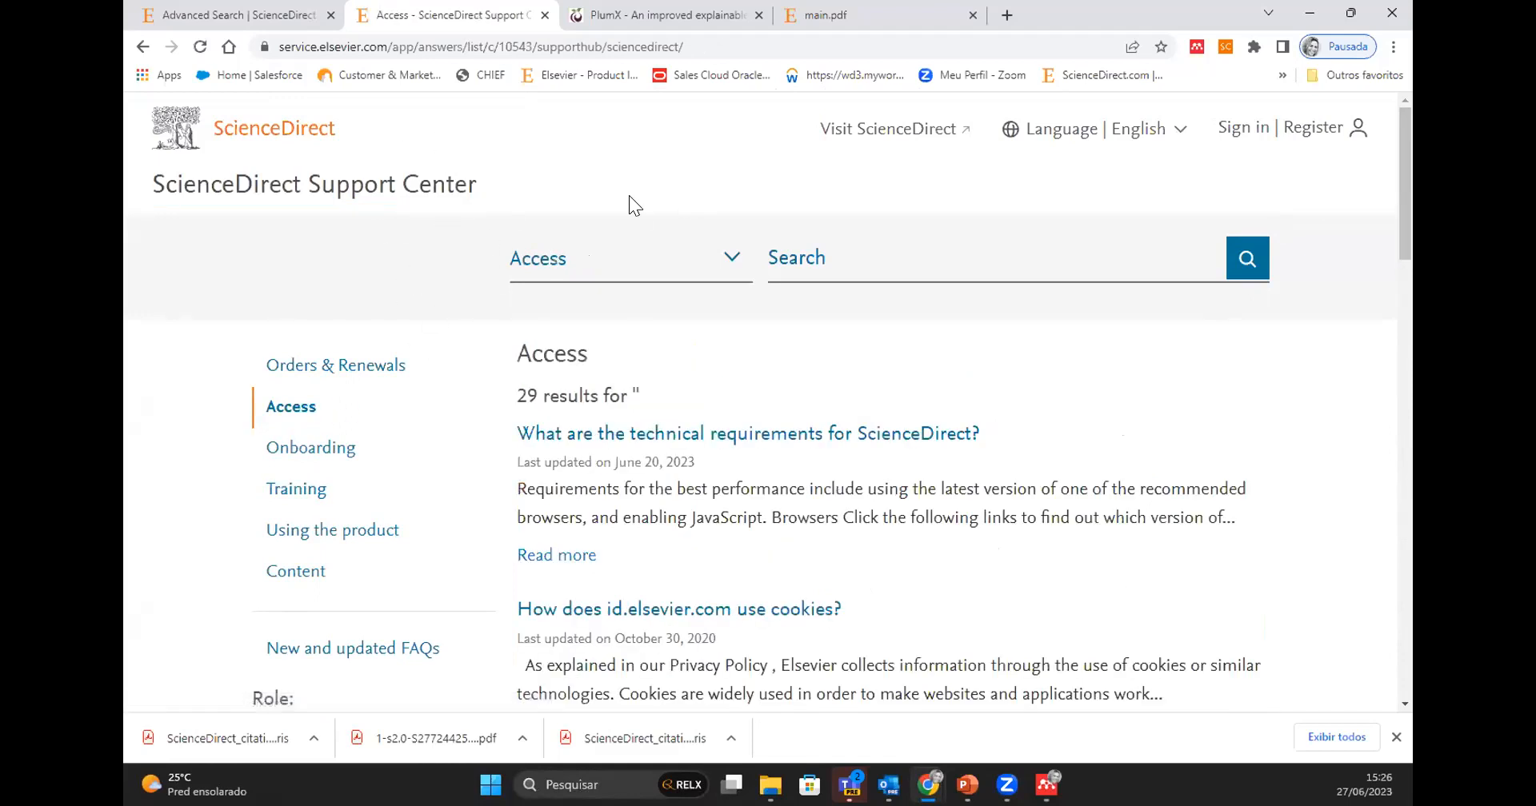
pyautogui.scroll(-5, 772, 482)
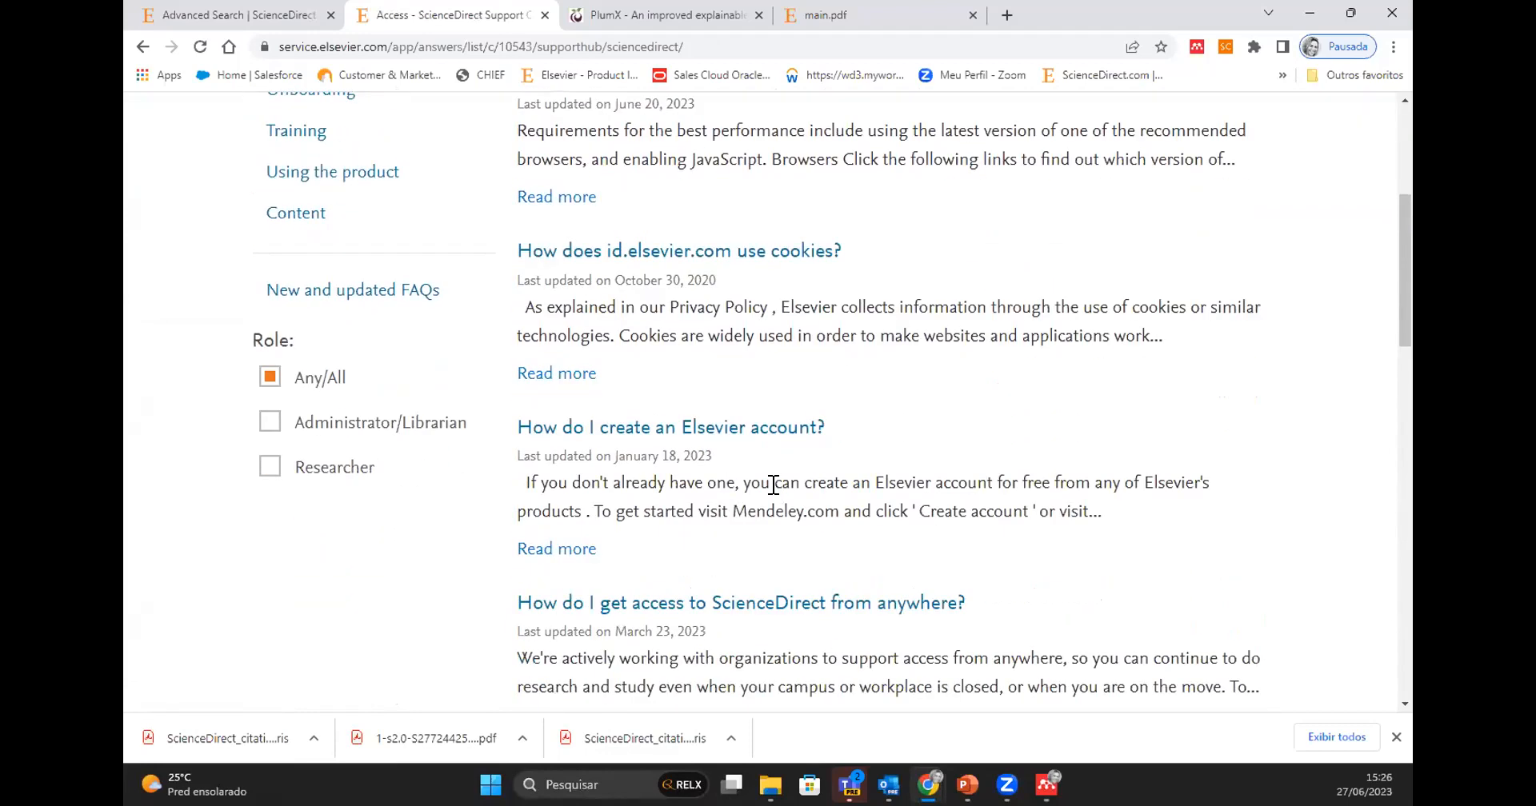
pyautogui.scroll(-6, 773, 483)
pyautogui.scroll(-3, 773, 483)
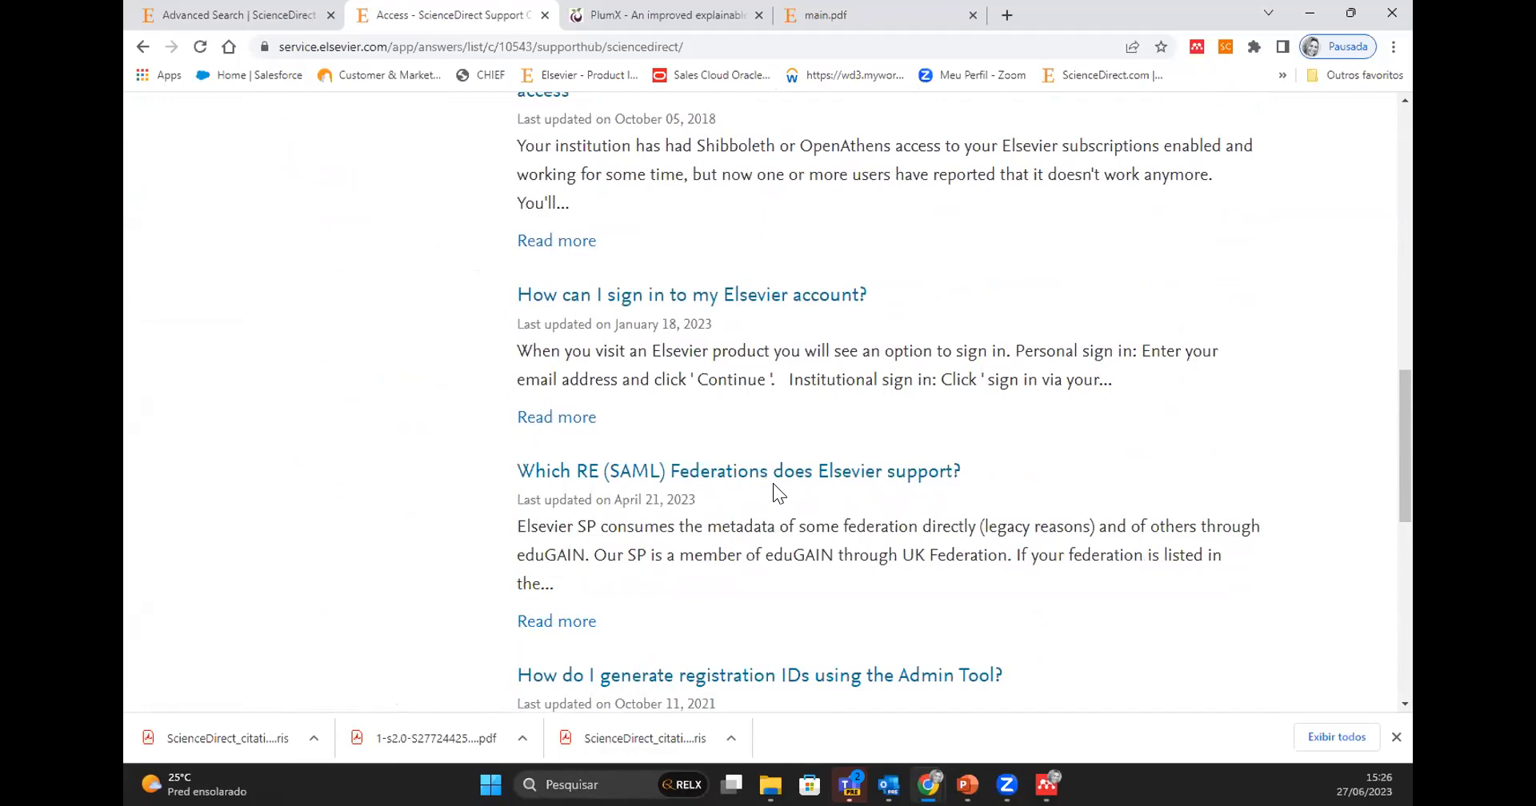
pyautogui.scroll(8, 773, 484)
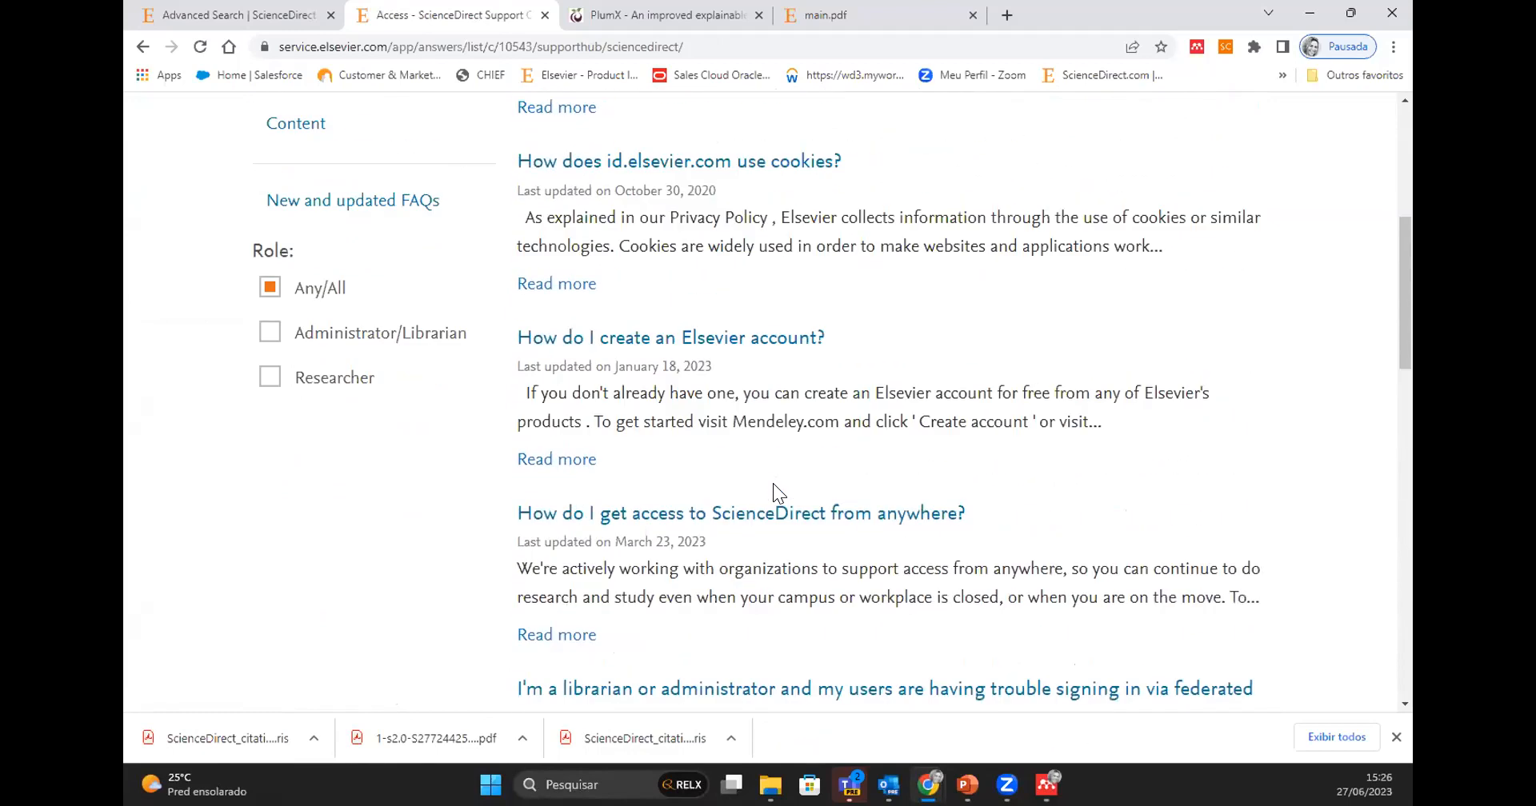
pyautogui.scroll(4, 772, 484)
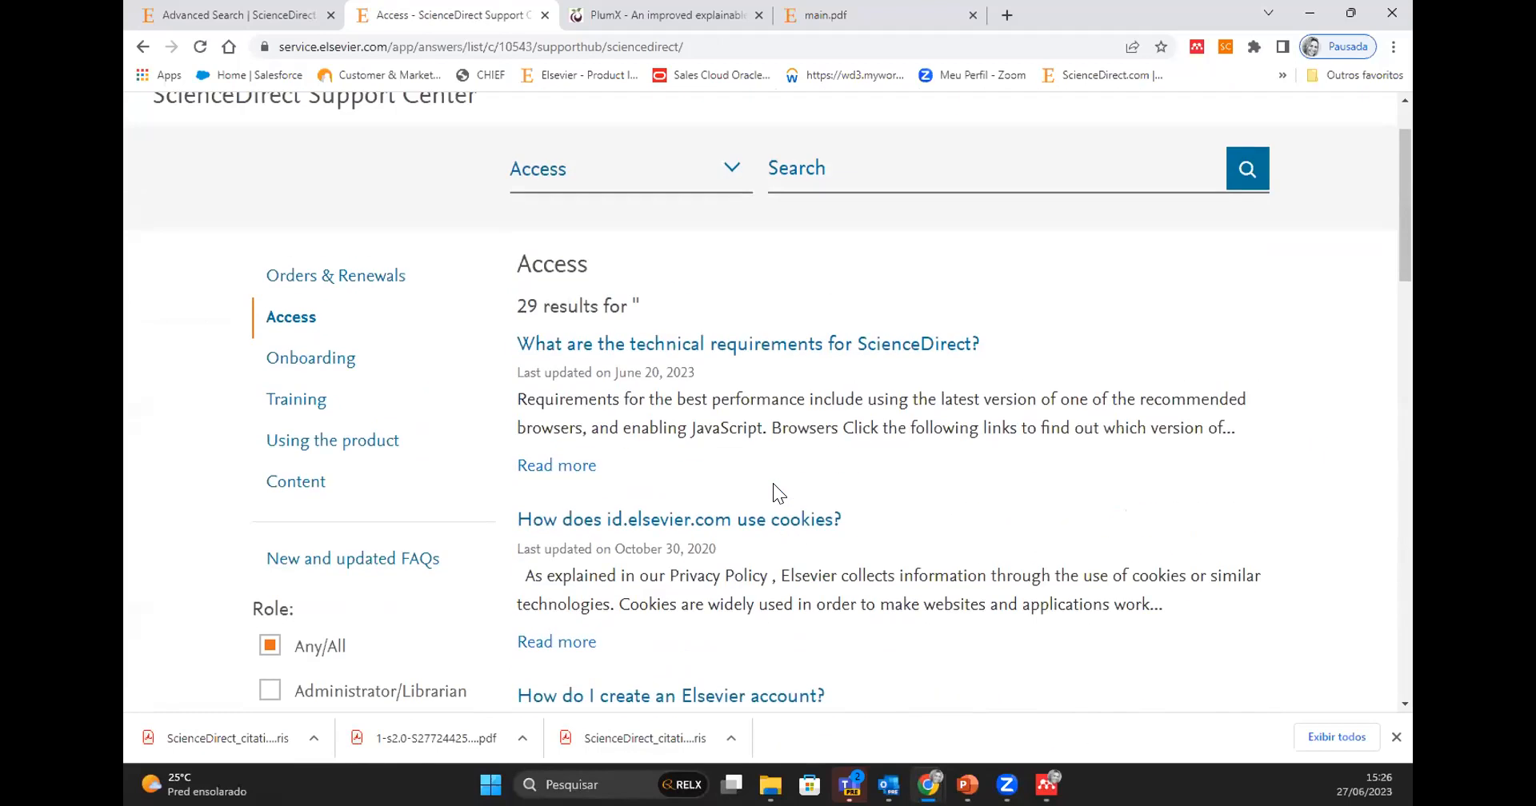
# - Open the Content topic of the Support Center and look through its help articles
pyautogui.click(296, 483)
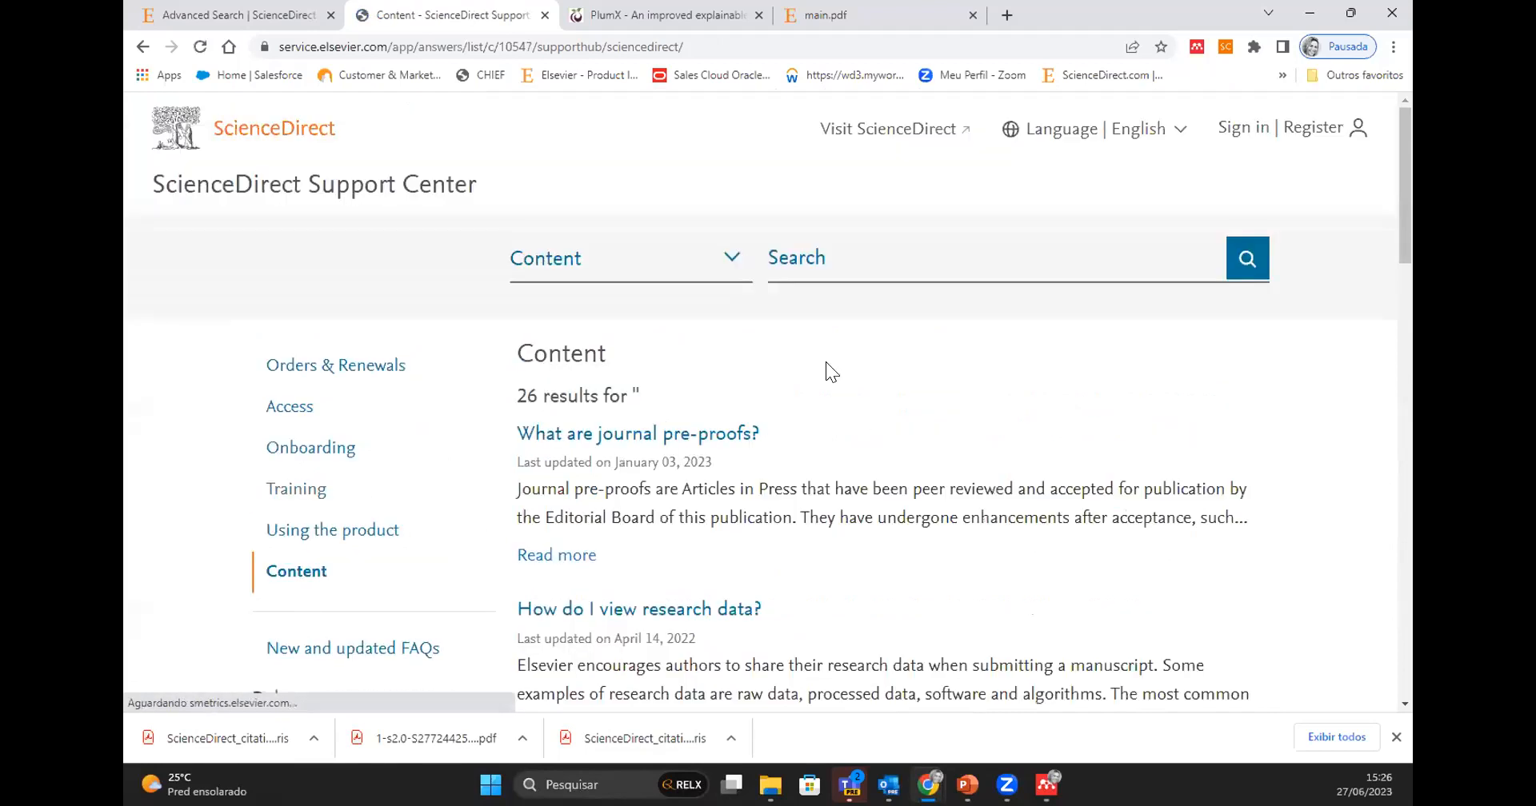
pyautogui.scroll(-3, 800, 512)
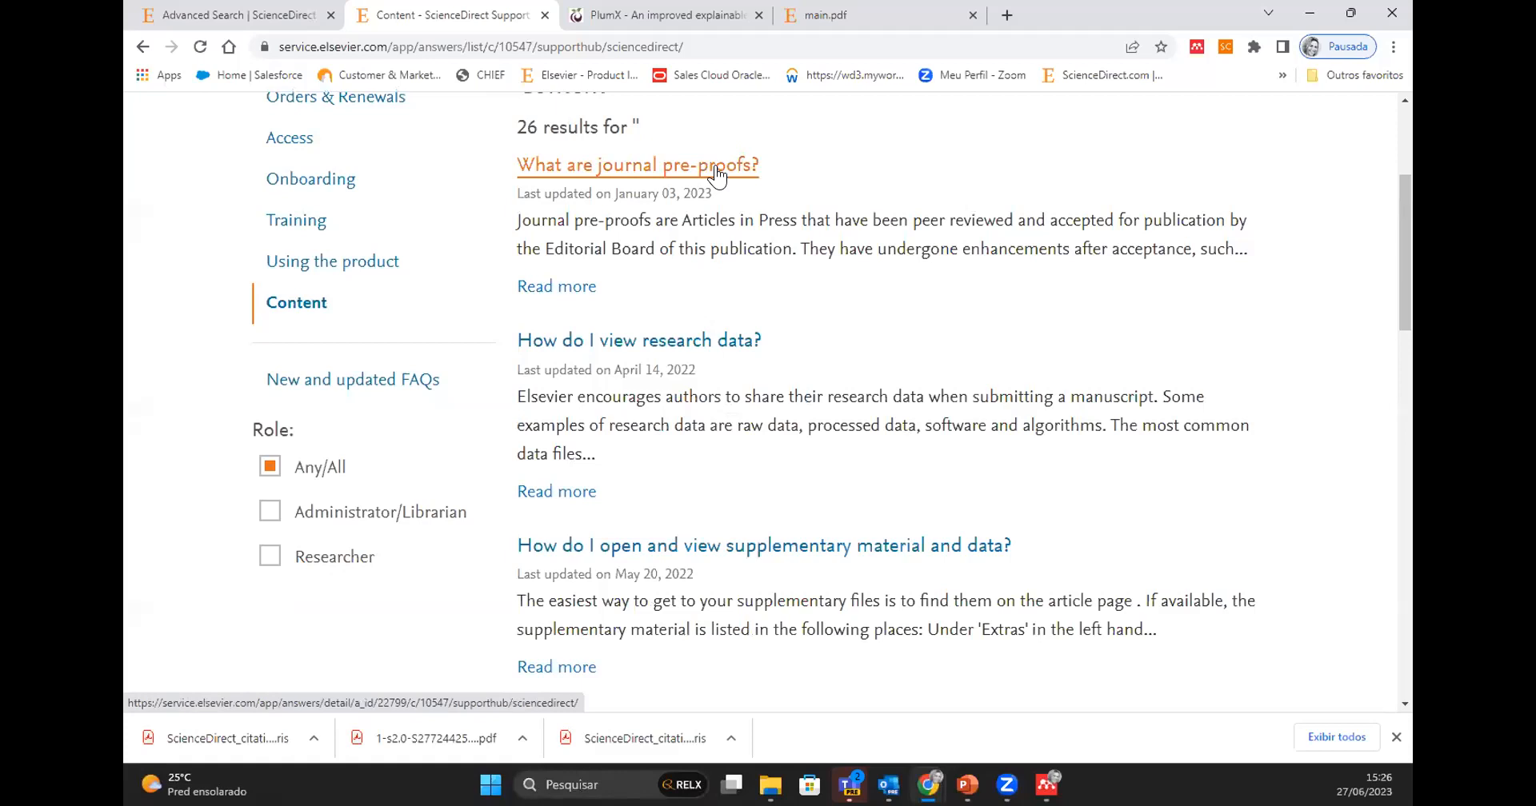
pyautogui.scroll(-2, 864, 334)
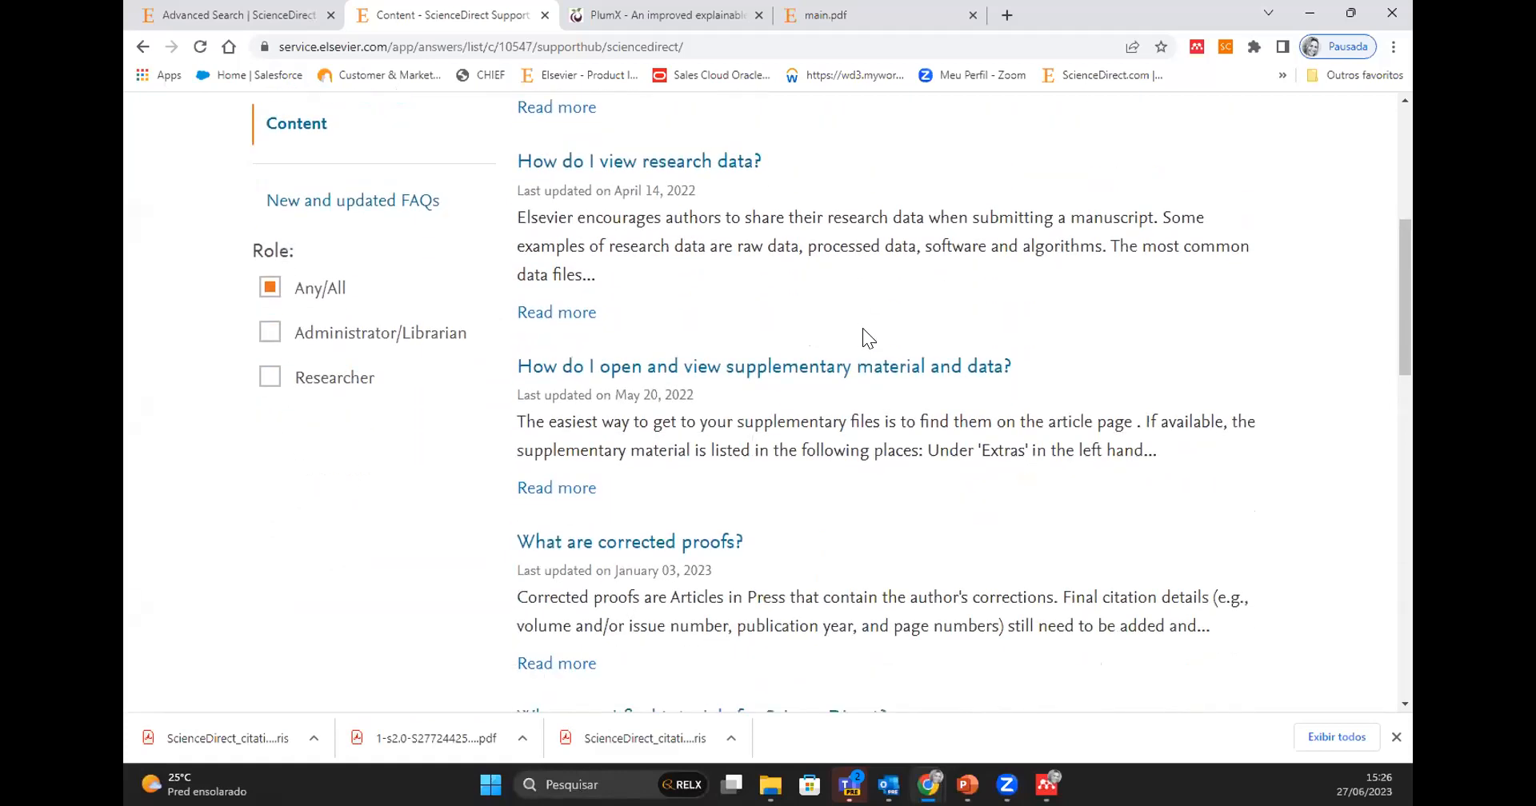
# - Read through the Content help articles on research data, supplementary material, corrected proofs and tutorials
pyautogui.scroll(-2, 862, 328)
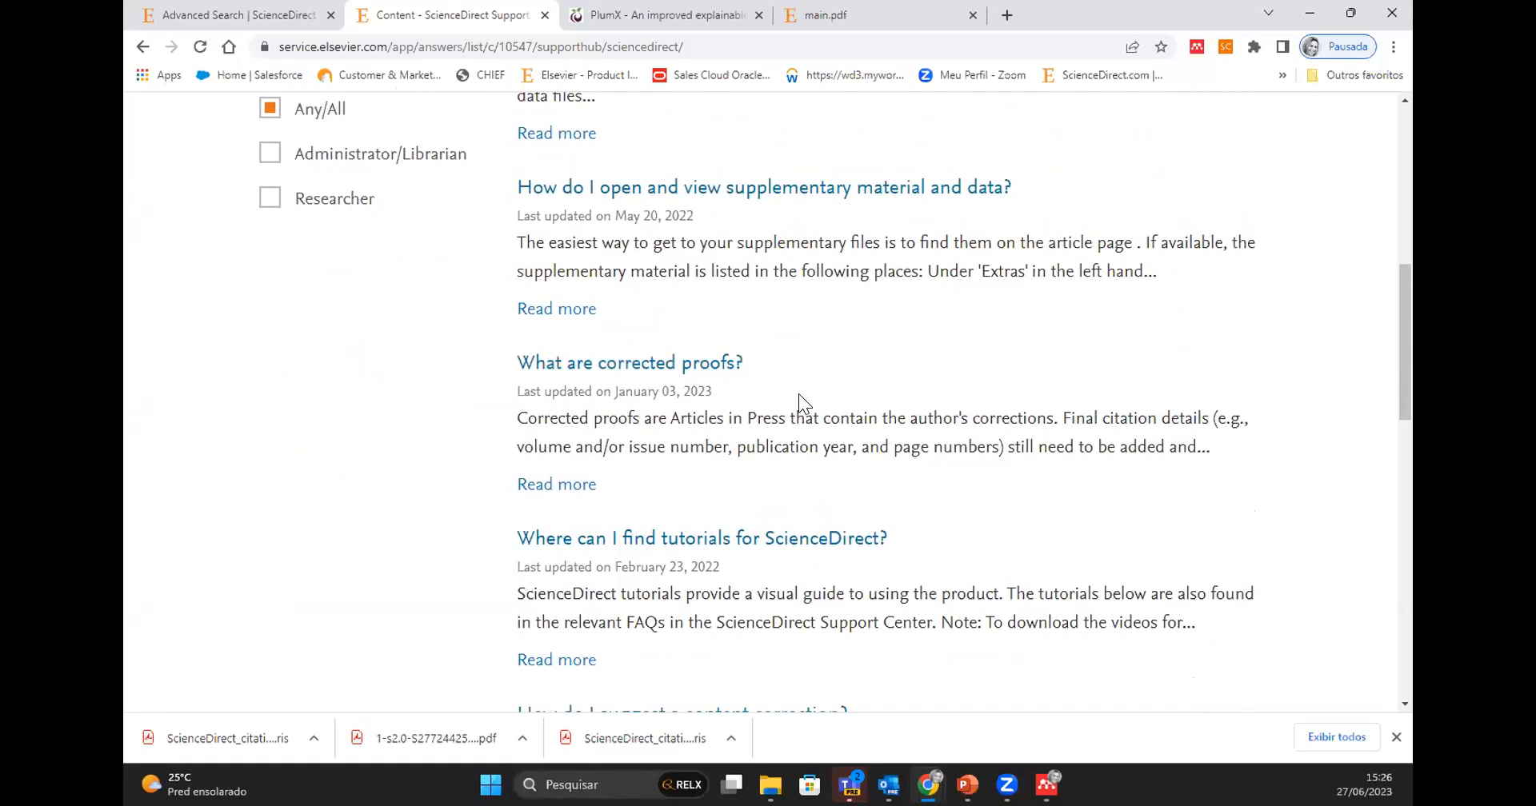
pyautogui.scroll(-1, 797, 394)
pyautogui.scroll(5, 797, 394)
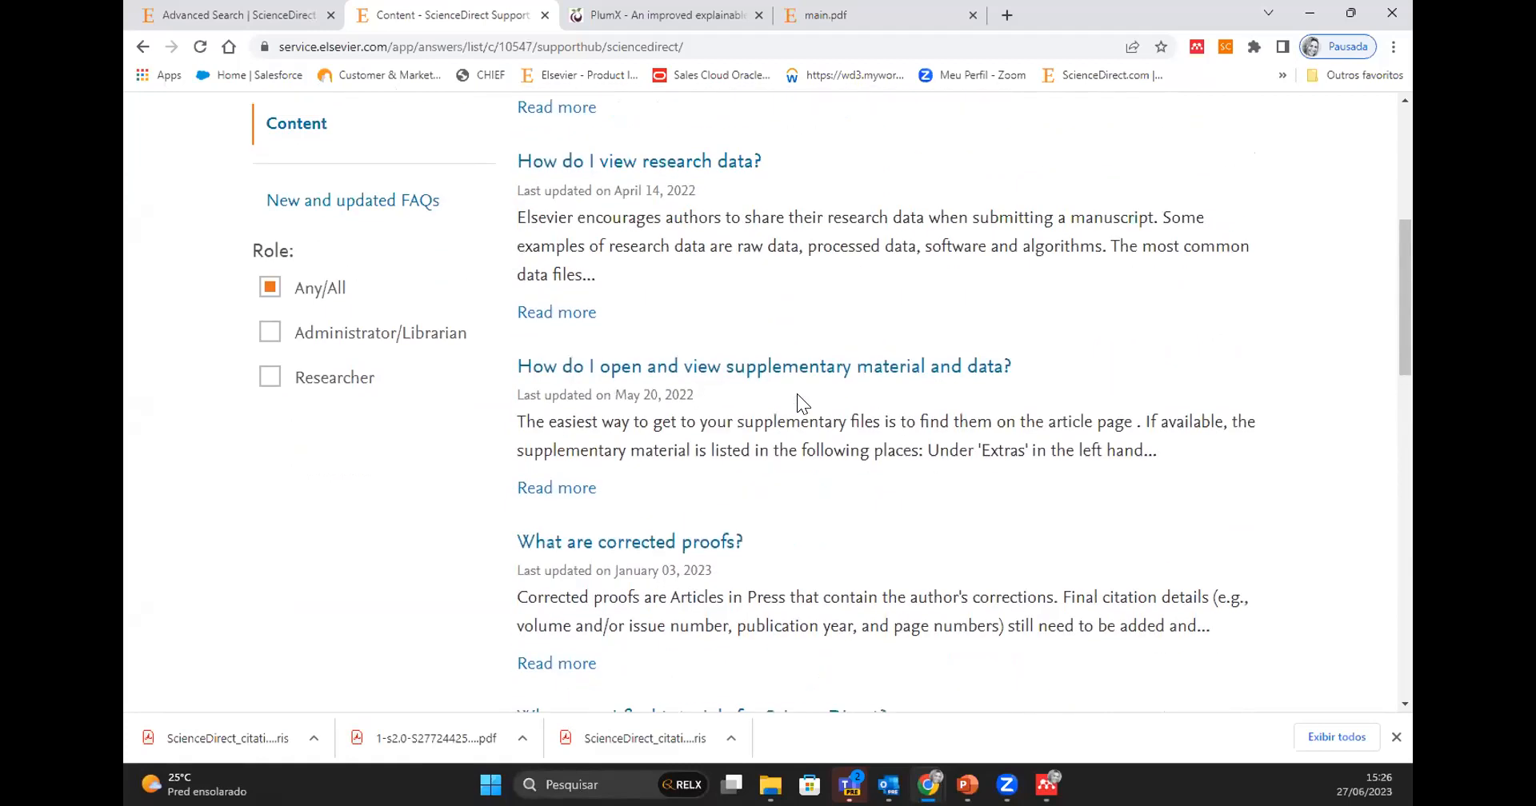
pyautogui.scroll(2, 797, 393)
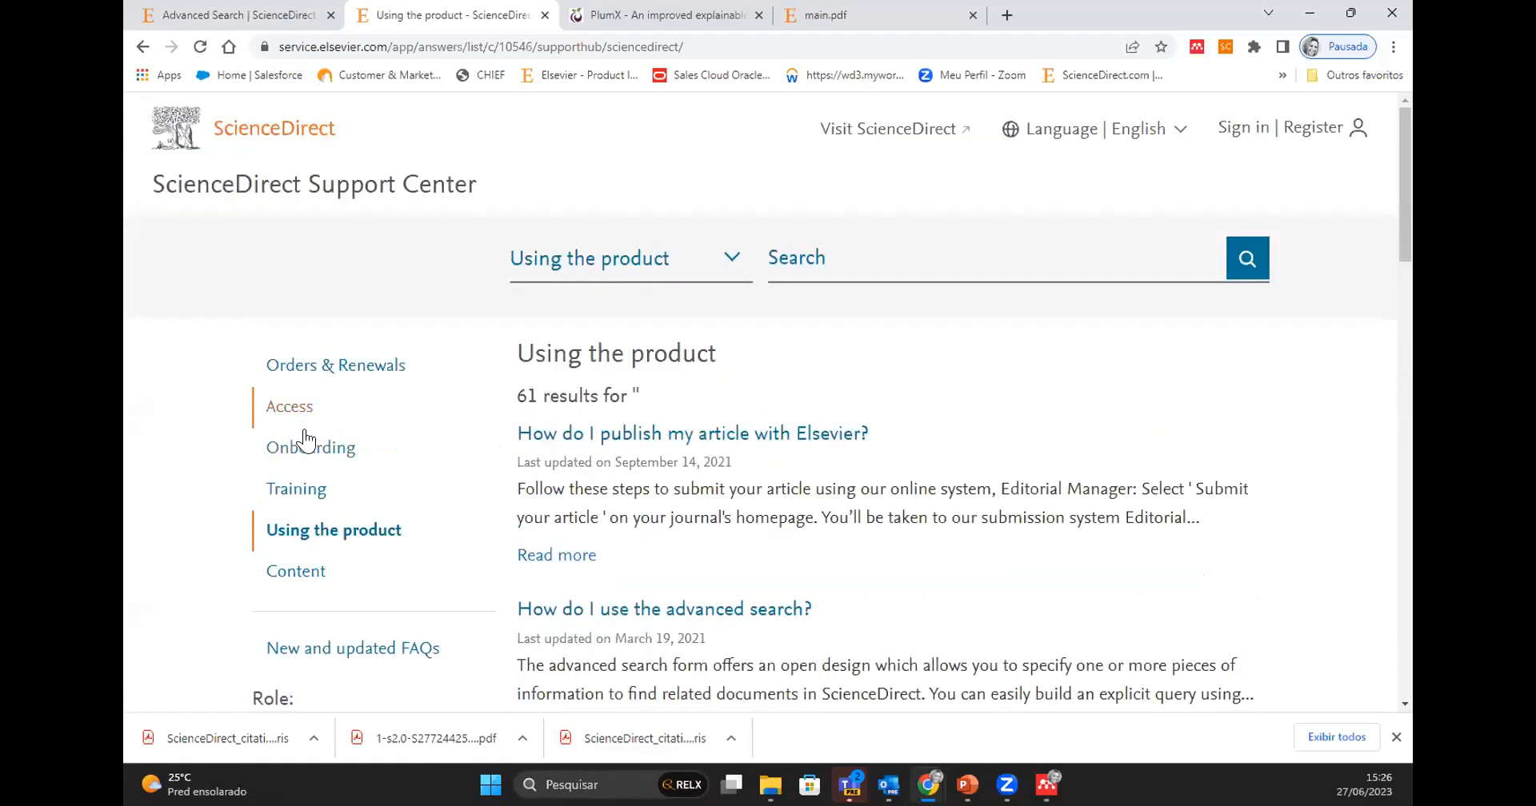
# - Open the Training topic of the Support Center and look through its help articles
pyautogui.click(299, 489)
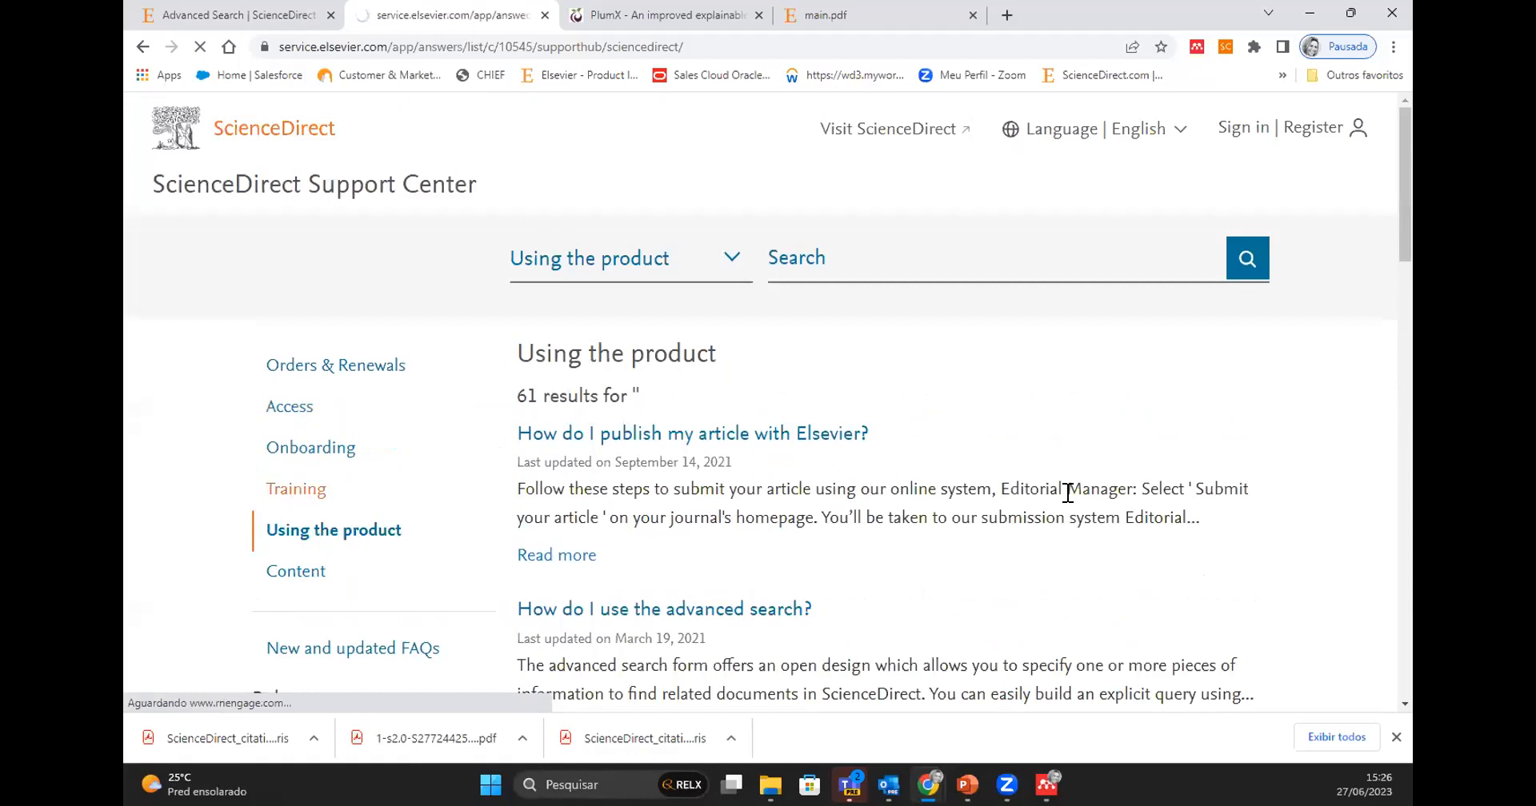
pyautogui.scroll(-5, 1068, 492)
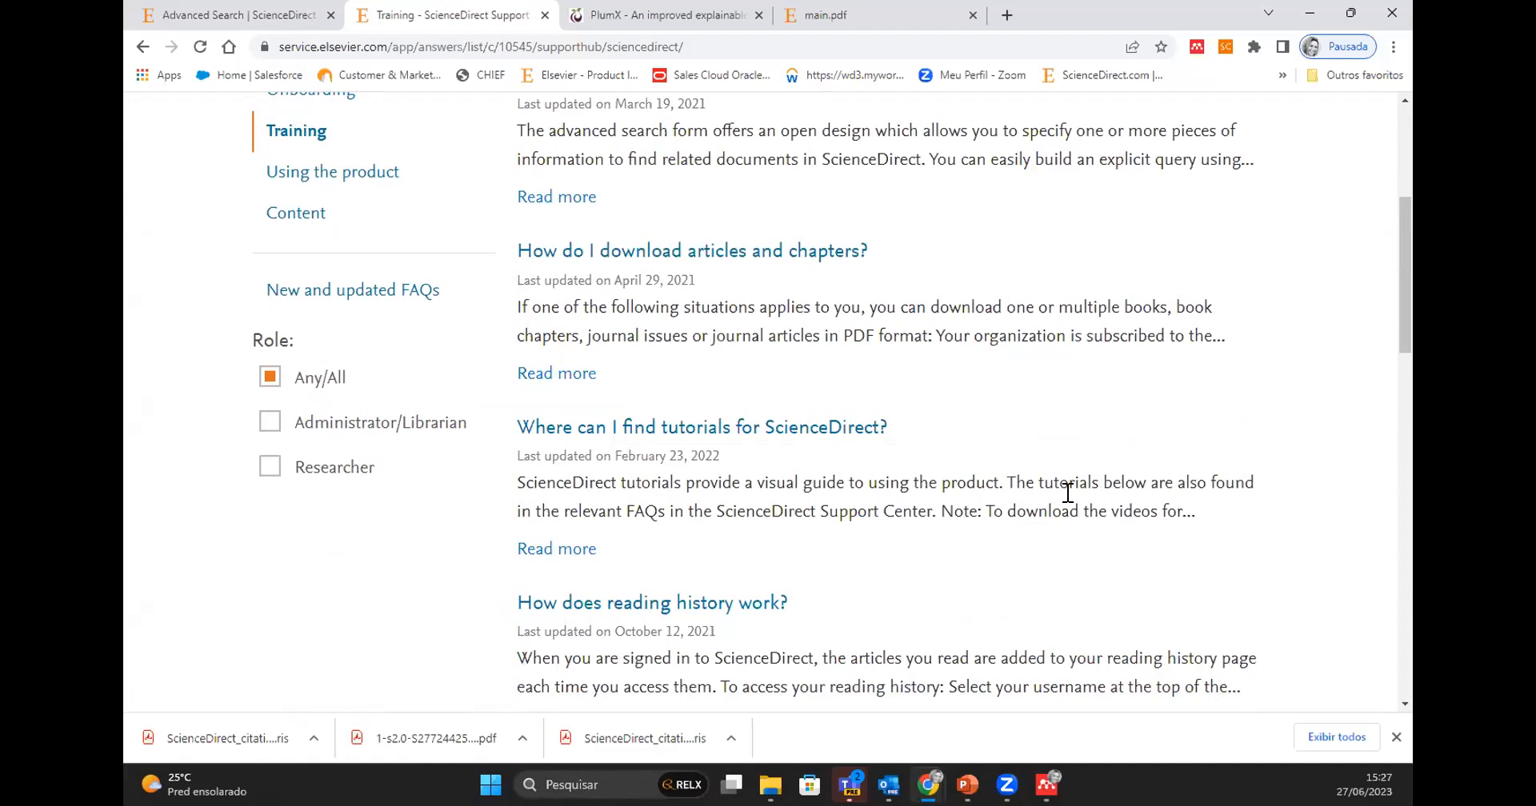
pyautogui.scroll(-10, 1068, 493)
pyautogui.scroll(-6, 1068, 493)
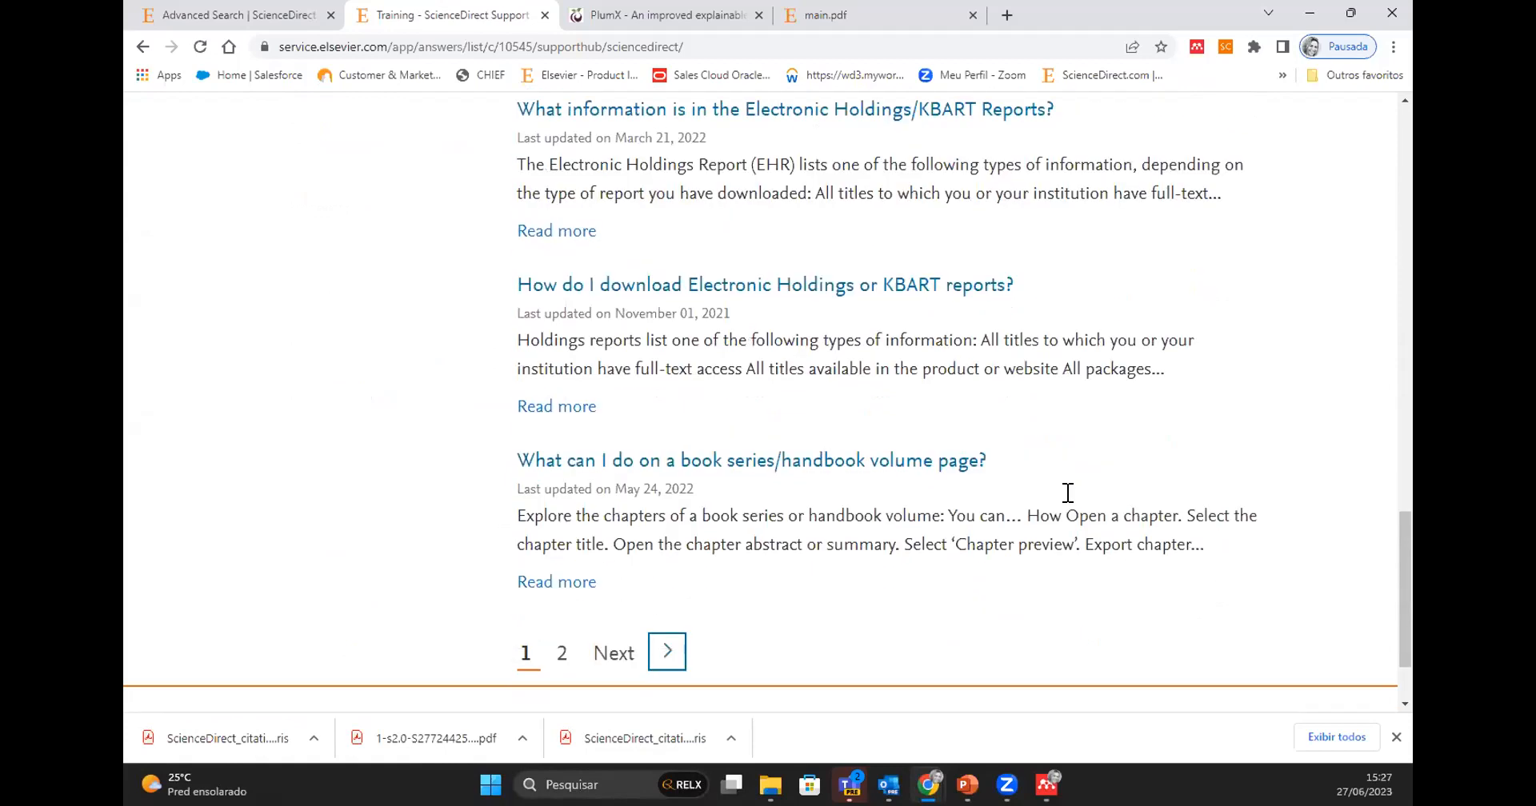
pyautogui.scroll(15, 1068, 493)
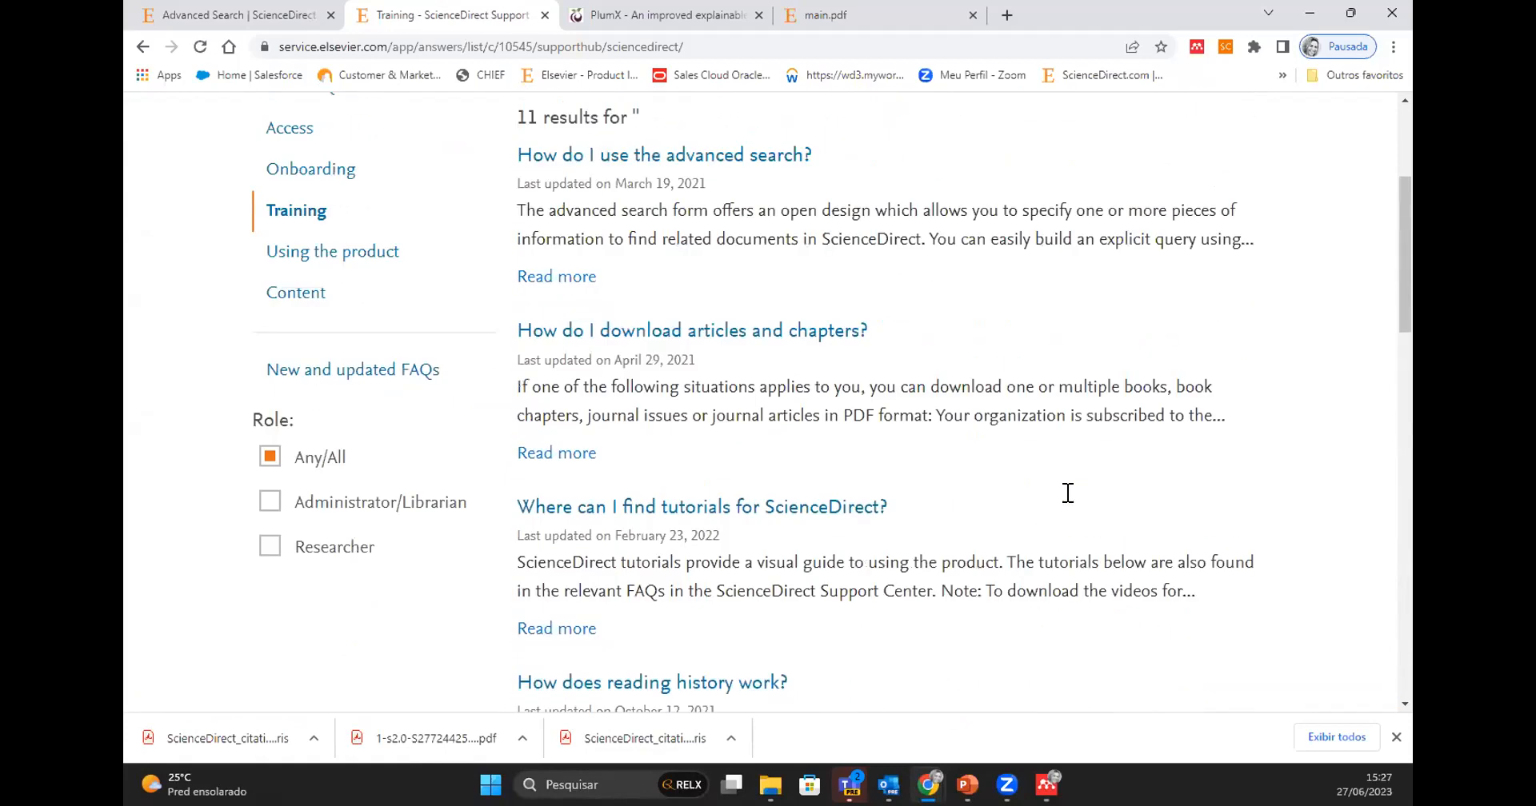
pyautogui.scroll(4, 1068, 493)
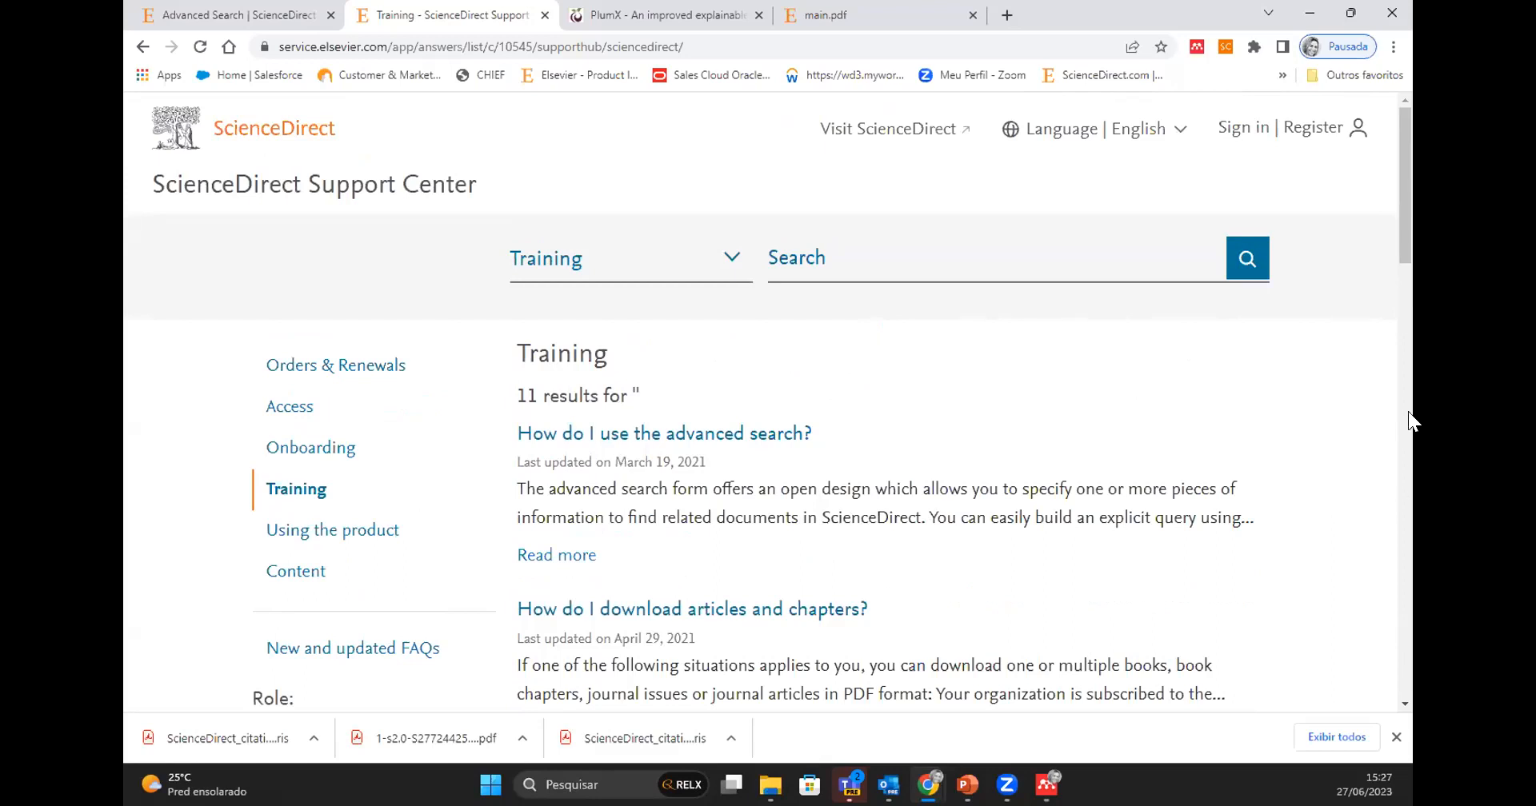
# - Return to the ScienceDirect Advanced Search form and search for articles with the suggested term "renewable energy"
pyautogui.click(259, 16)
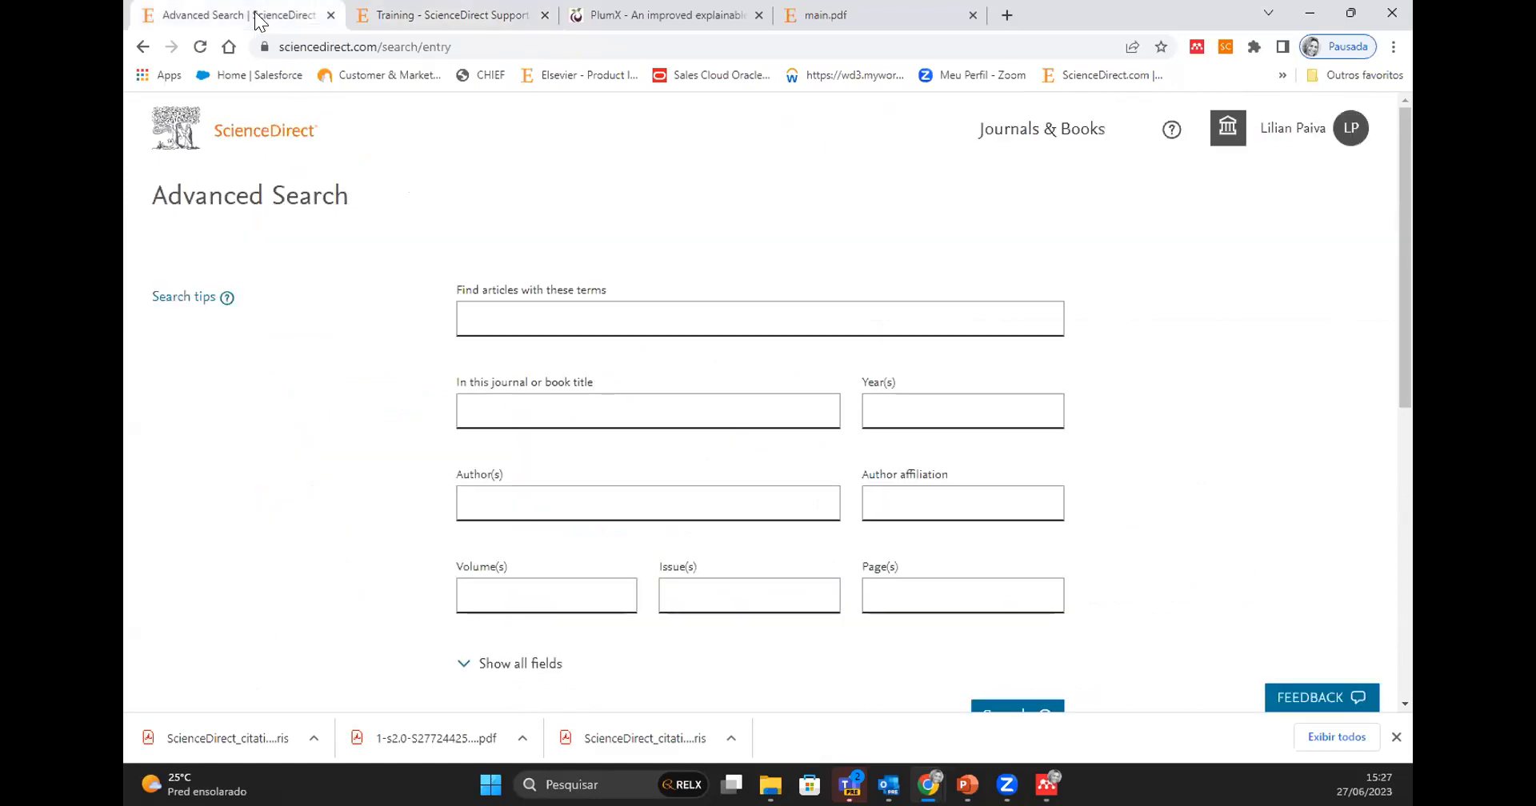
pyautogui.click(501, 318)
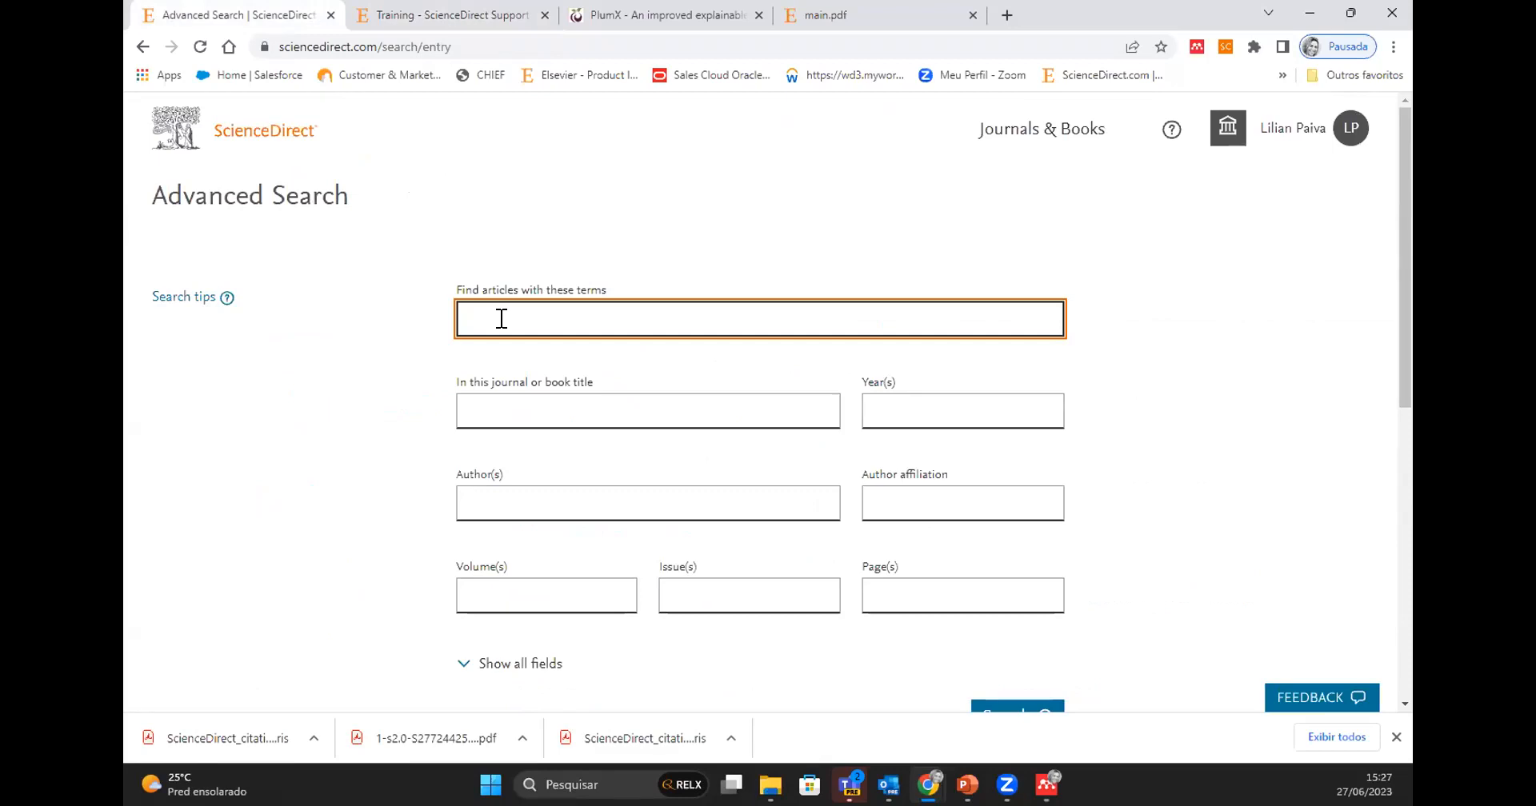
pyautogui.write('energ')
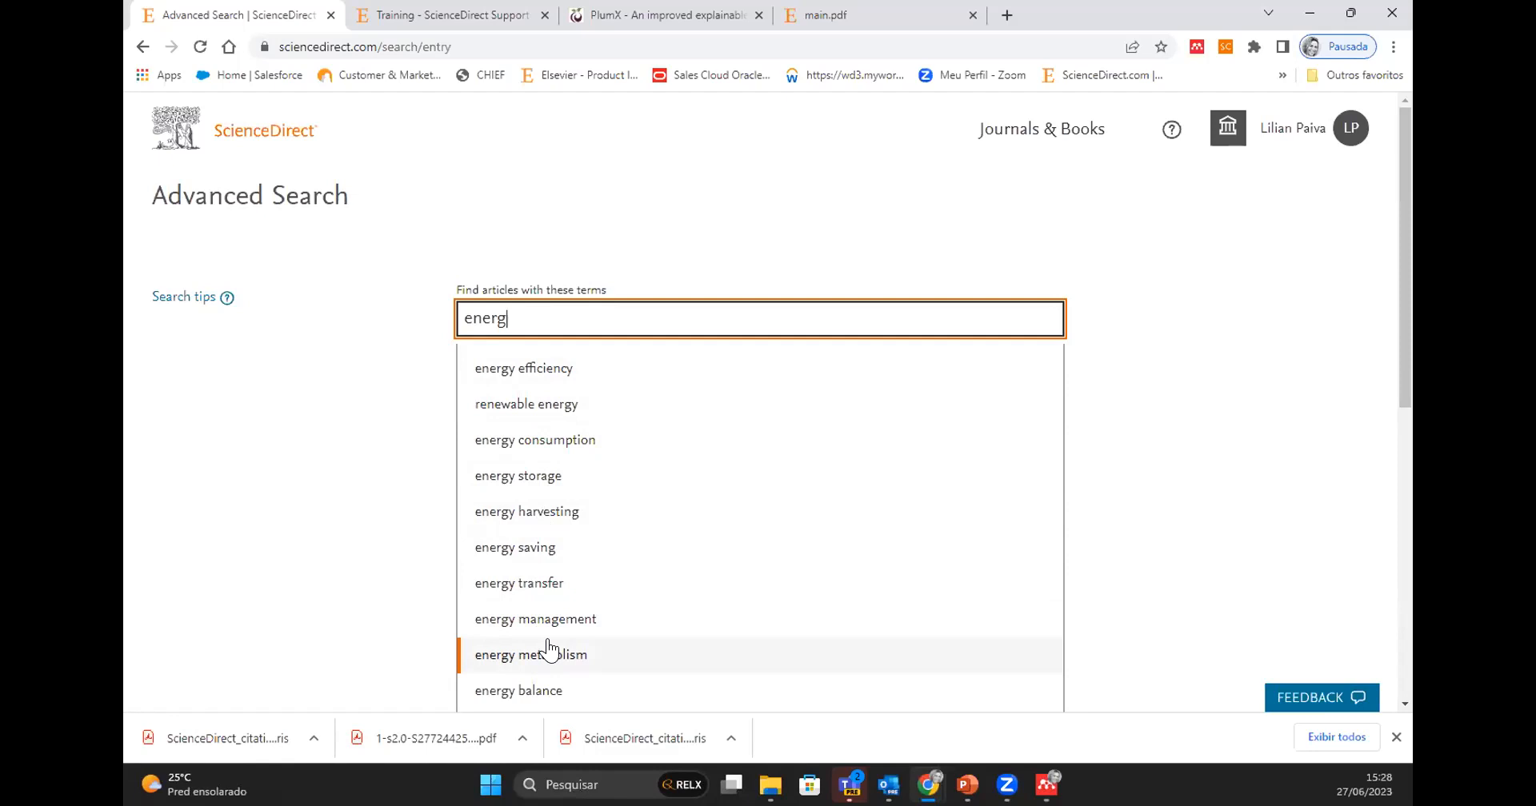
pyautogui.click(514, 402)
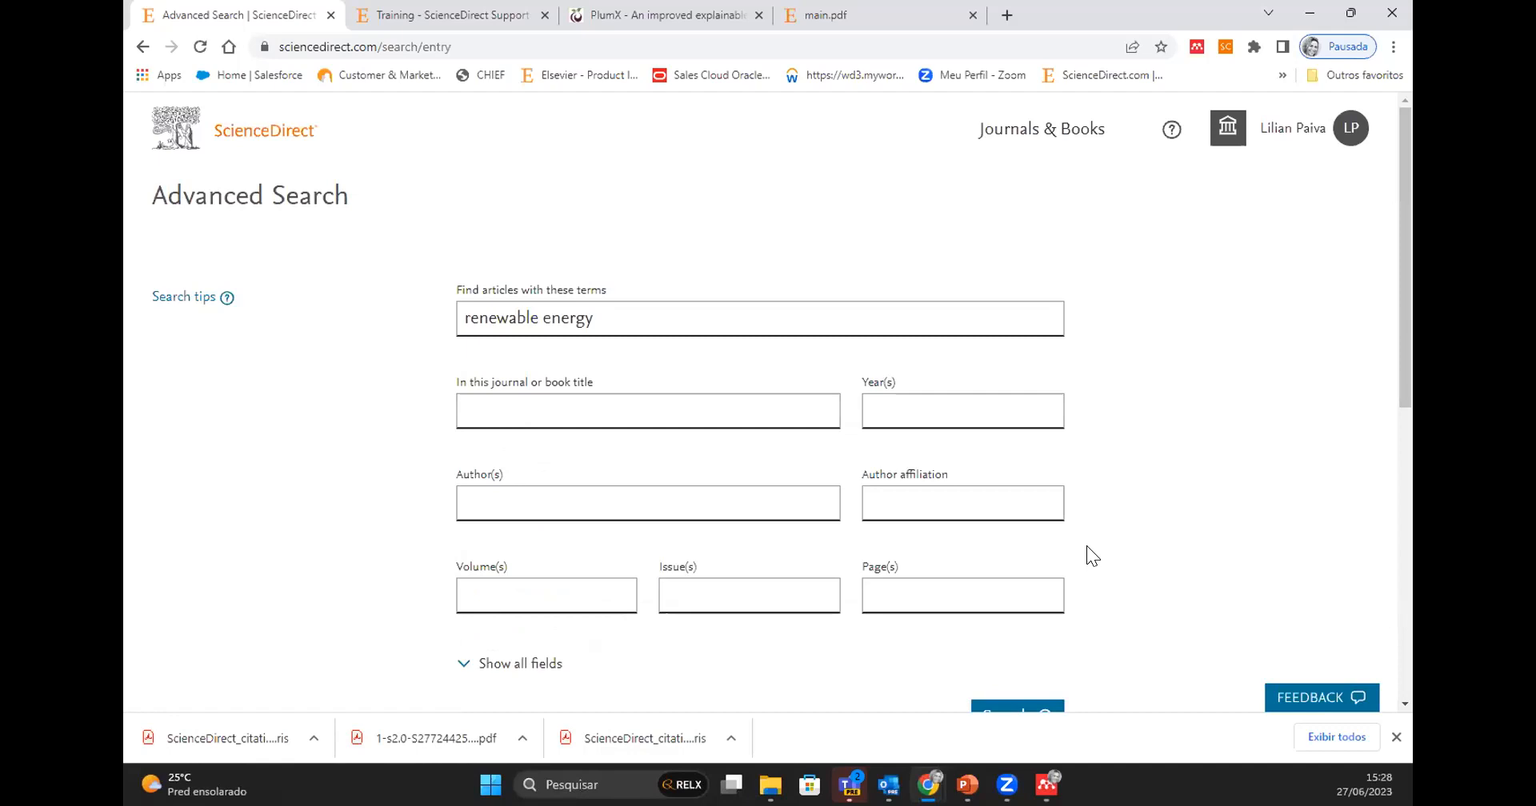
pyautogui.scroll(-2, 1086, 545)
pyautogui.click(1012, 548)
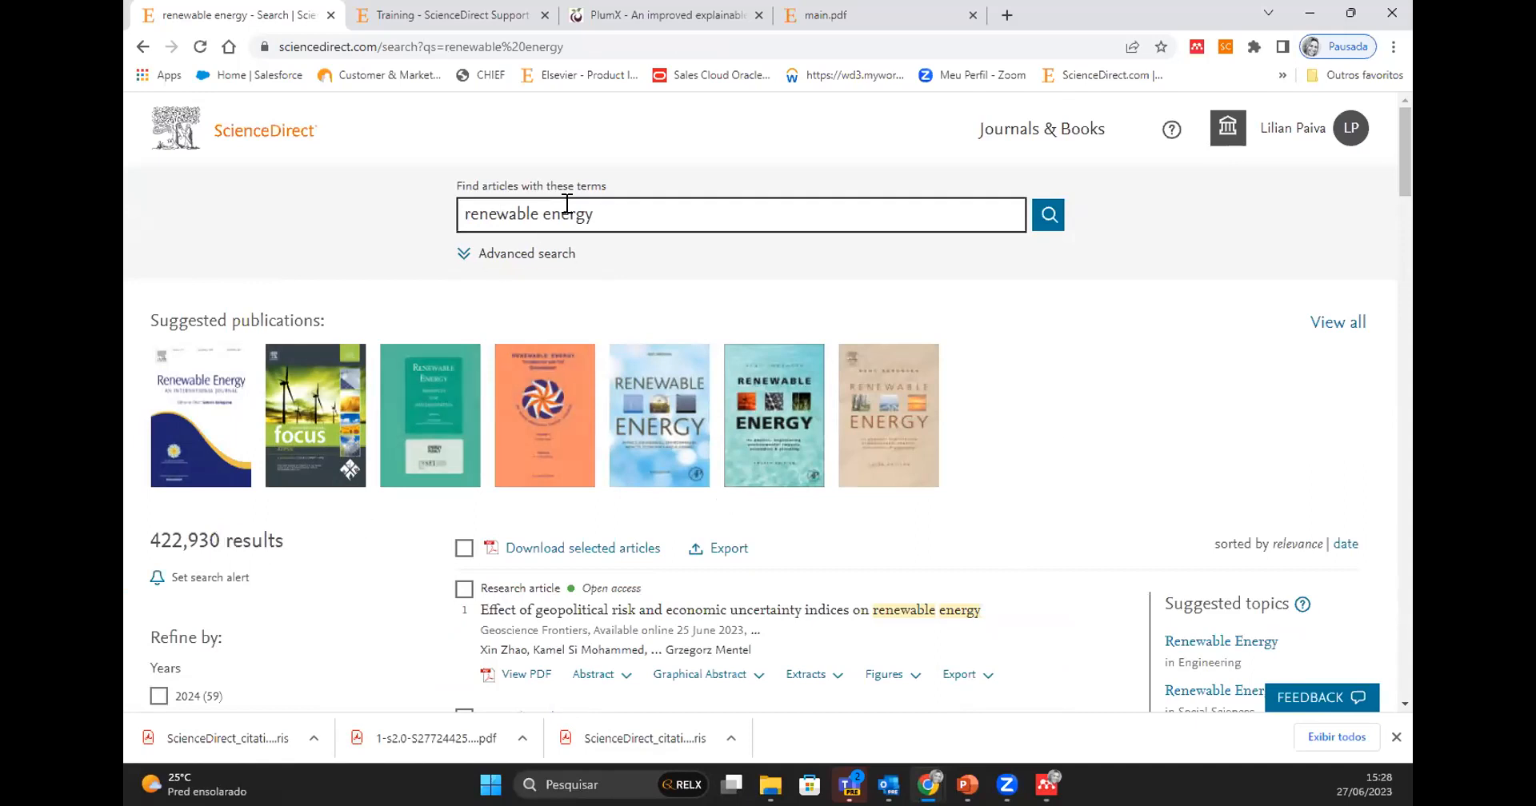
# - Look through the filters and search results, and open the article "Towards realizing vision 2030: Input demand for renewable energy production in Saudi Arabia"
pyautogui.scroll(-2, 373, 598)
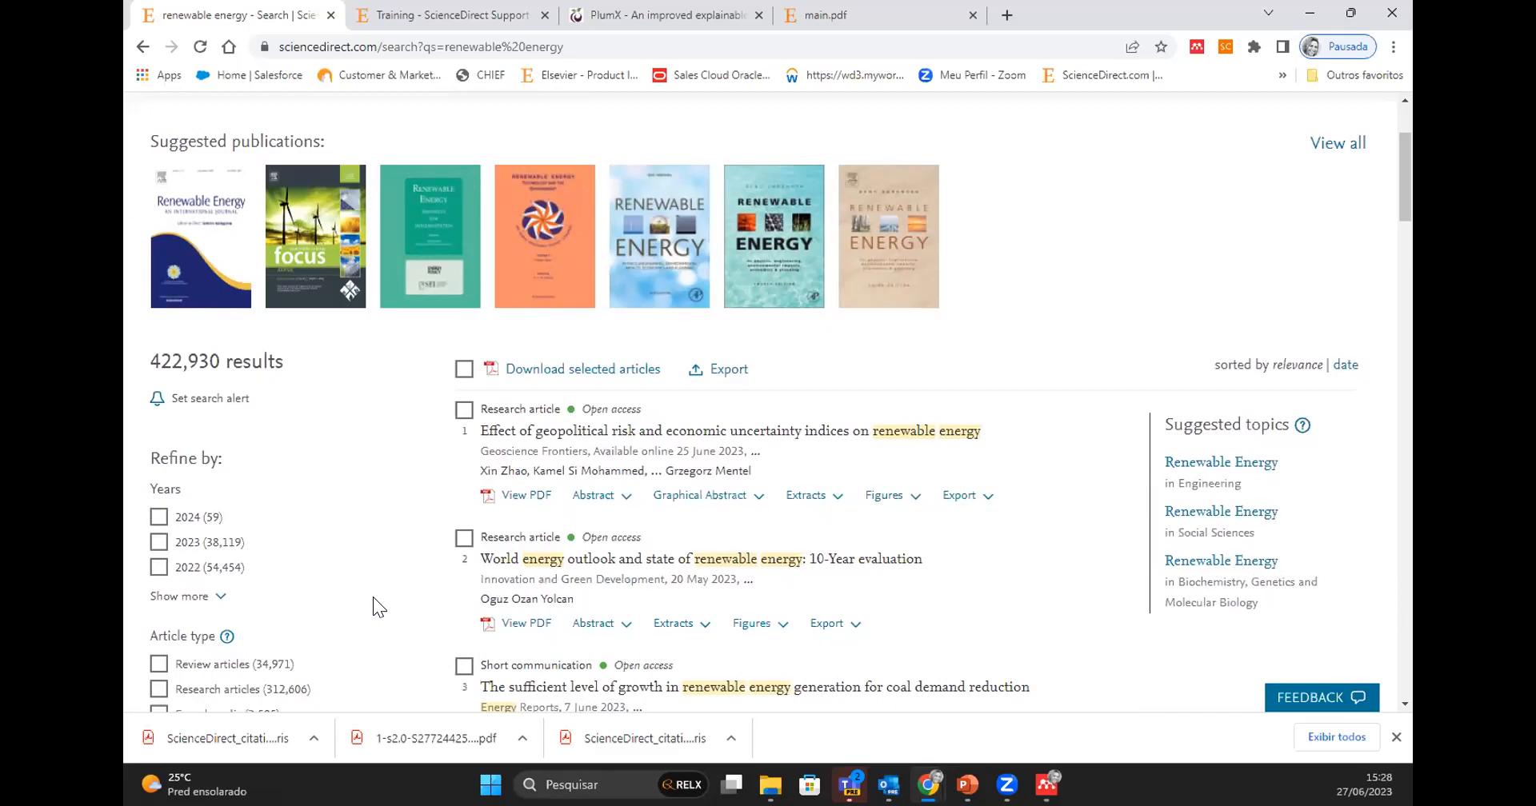
pyautogui.scroll(-3, 373, 597)
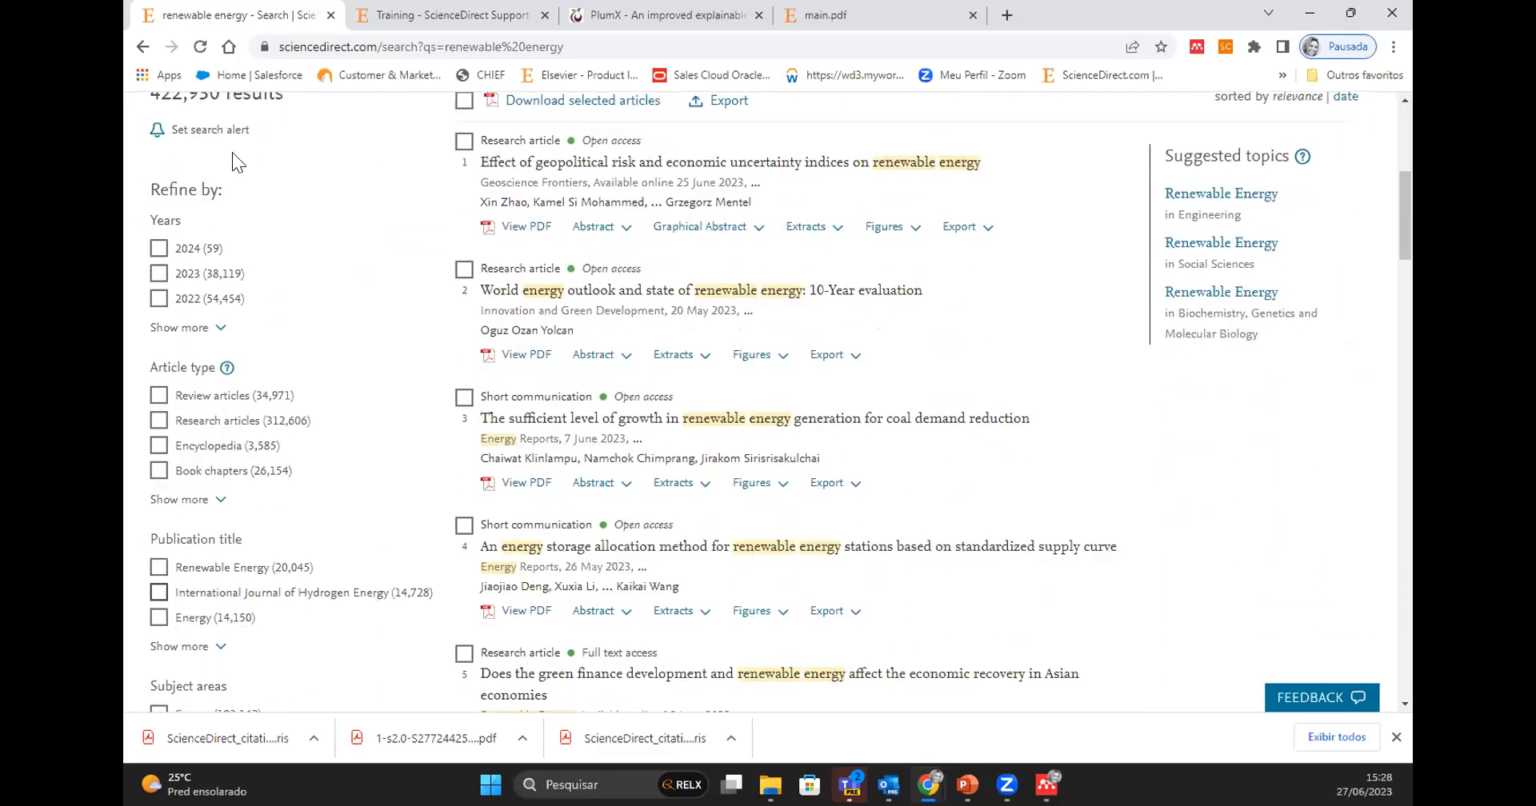
pyautogui.scroll(-2, 333, 565)
pyautogui.scroll(-2, 333, 564)
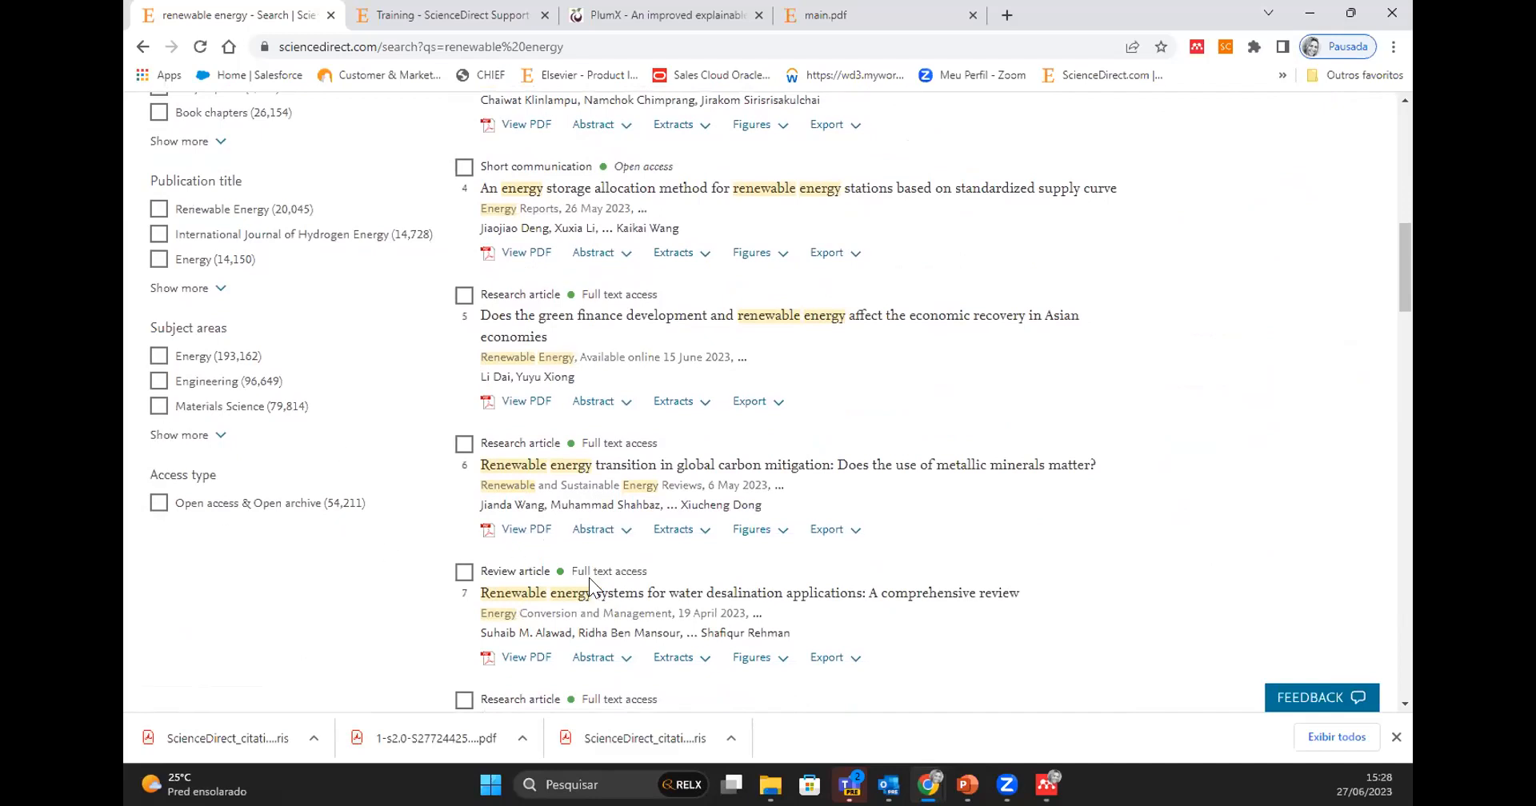
pyautogui.scroll(-6, 860, 616)
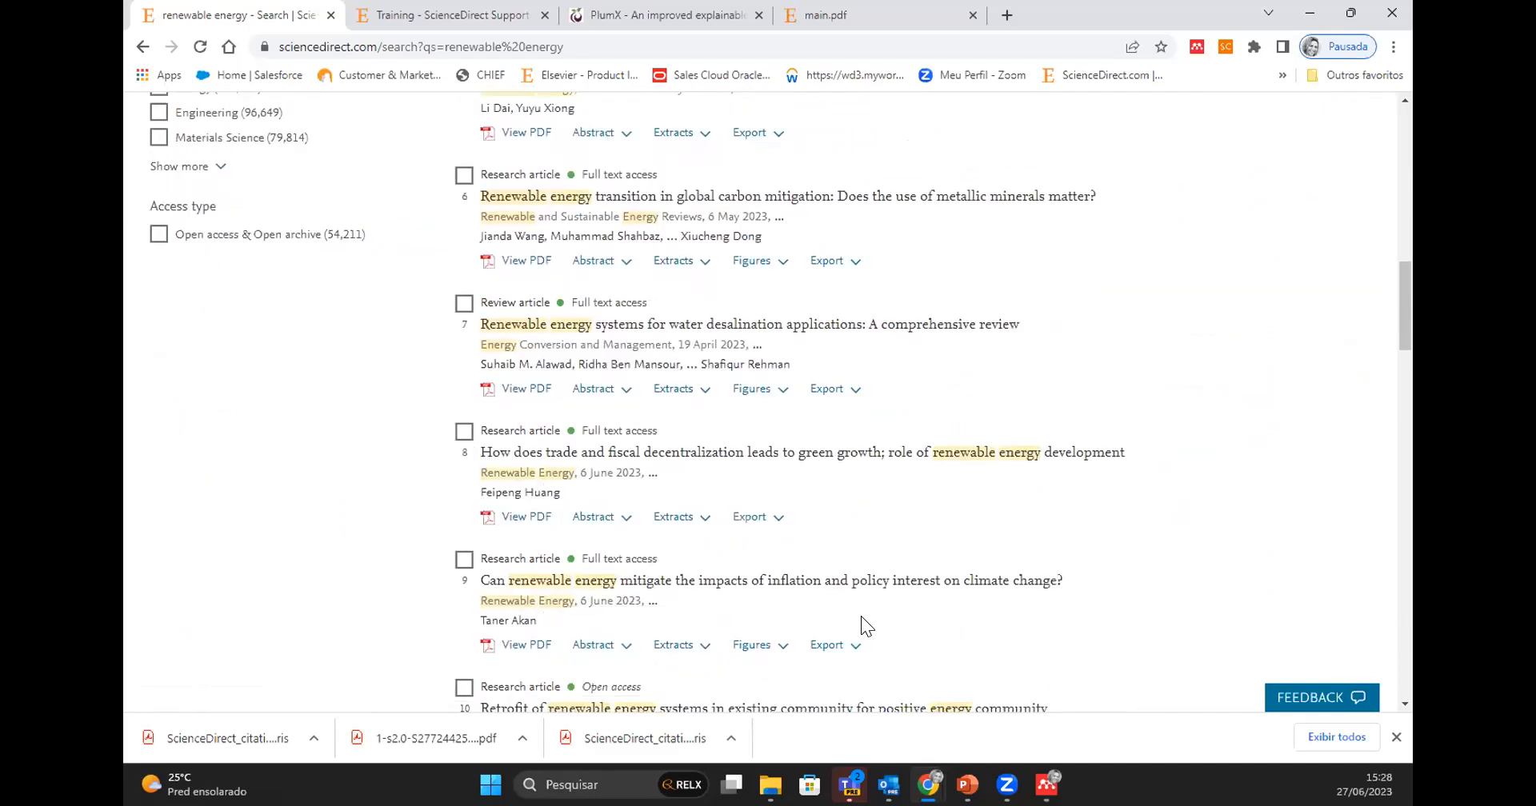
pyautogui.scroll(-3, 861, 616)
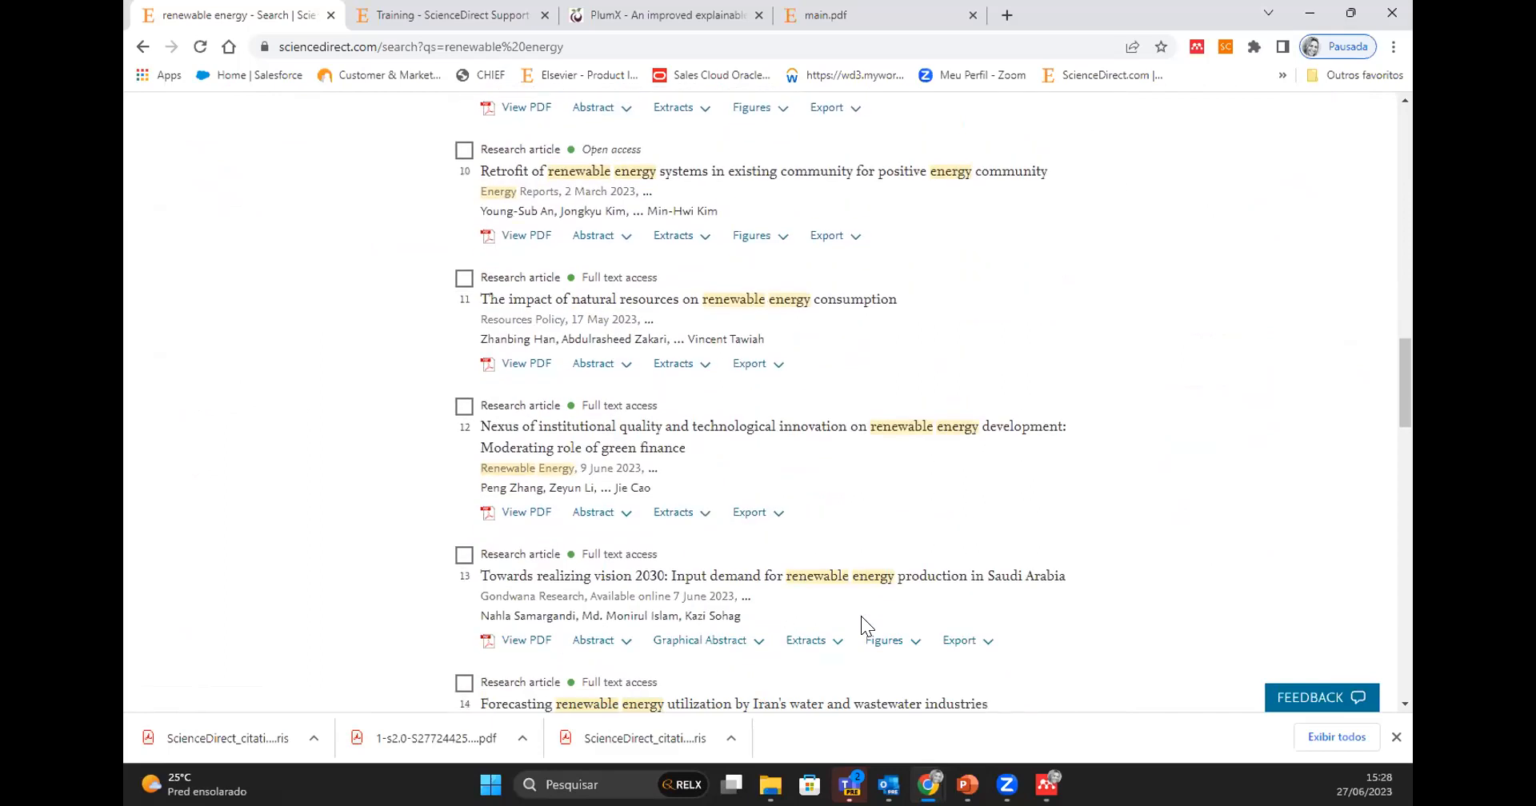
pyautogui.click(592, 577)
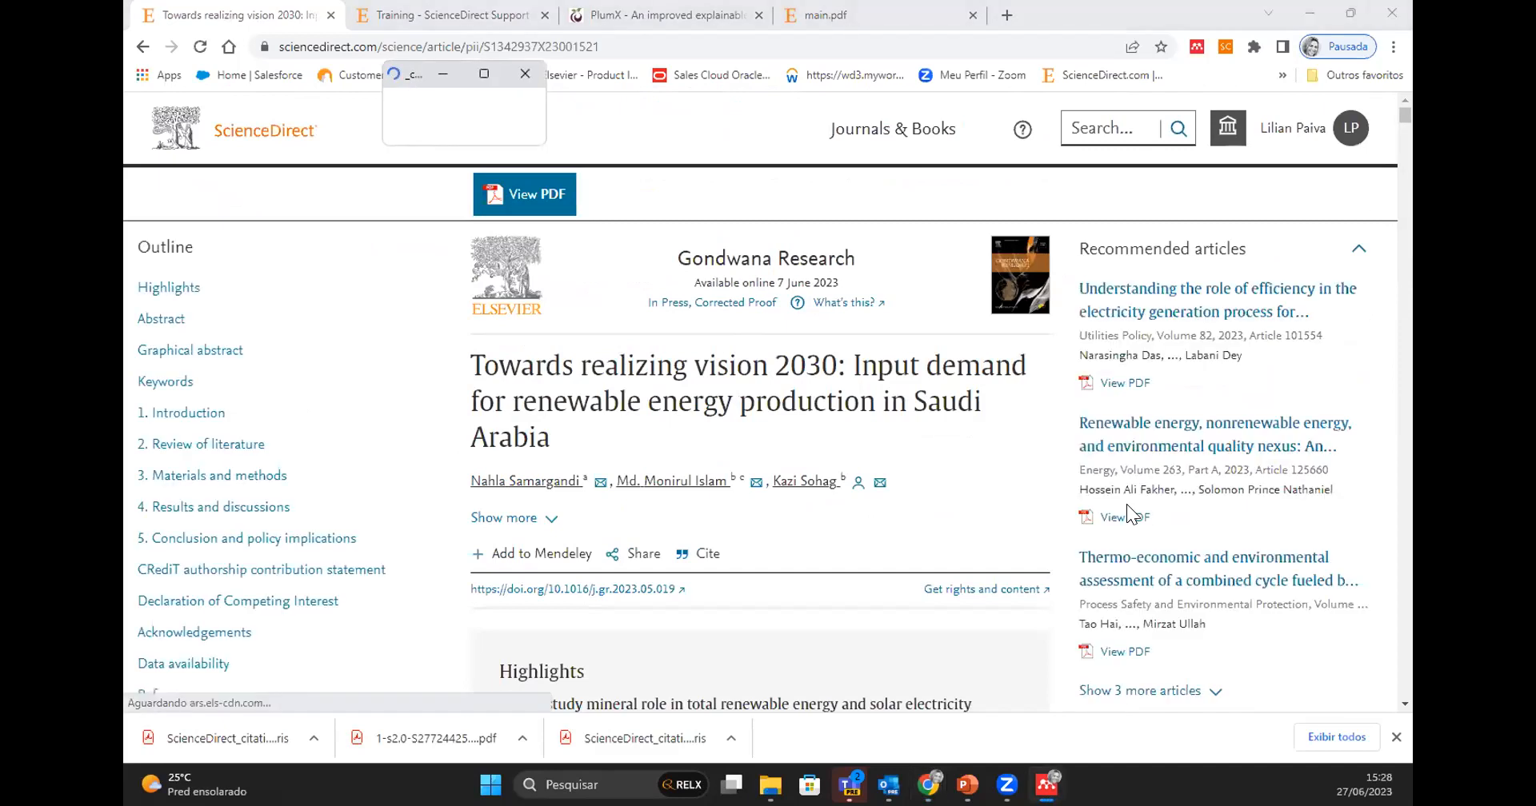
# - Examine the article's highlights, outline and recommended articles
pyautogui.scroll(-3, 1126, 504)
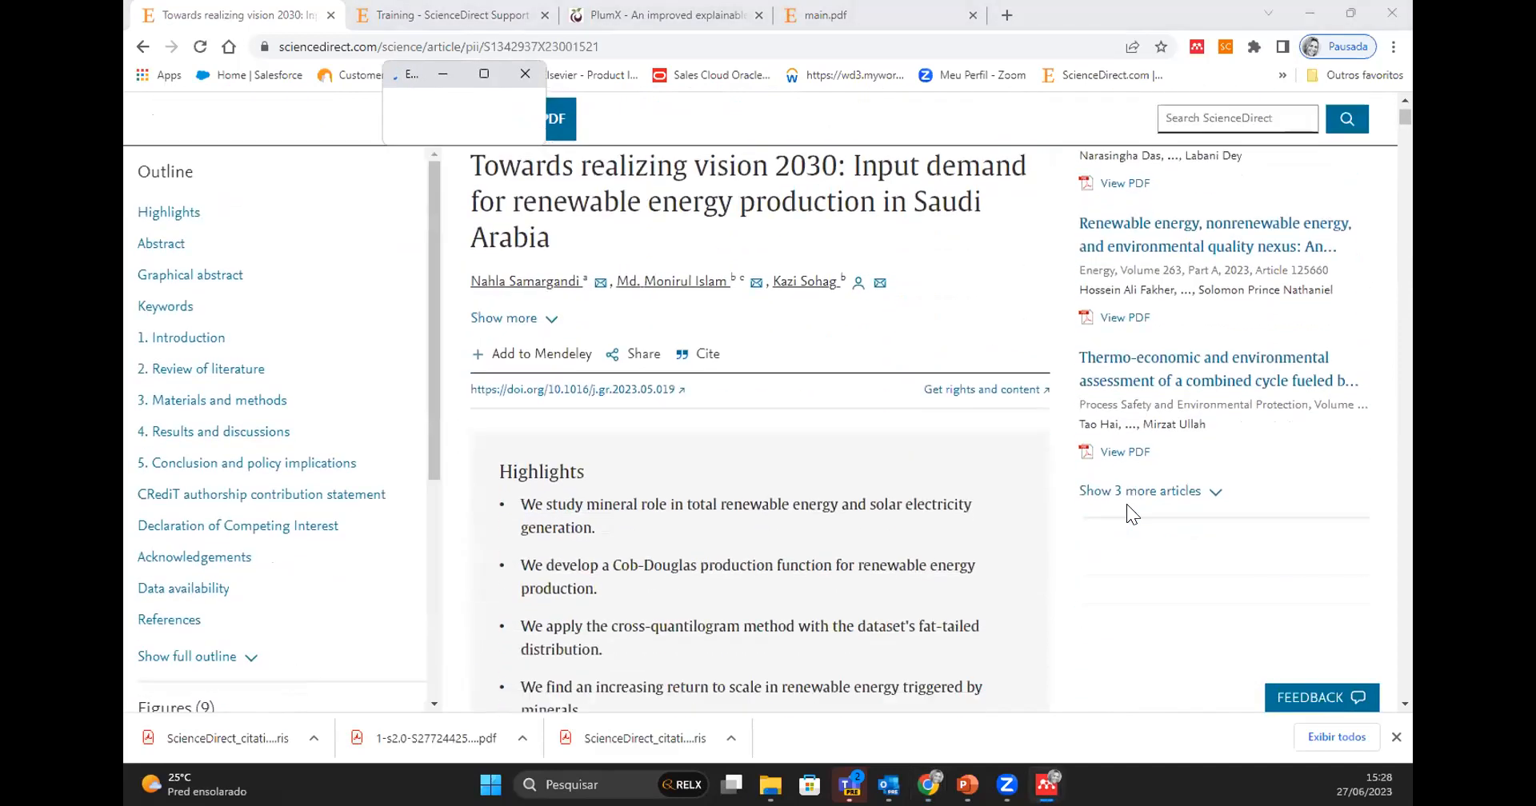
pyautogui.scroll(-2, 1126, 506)
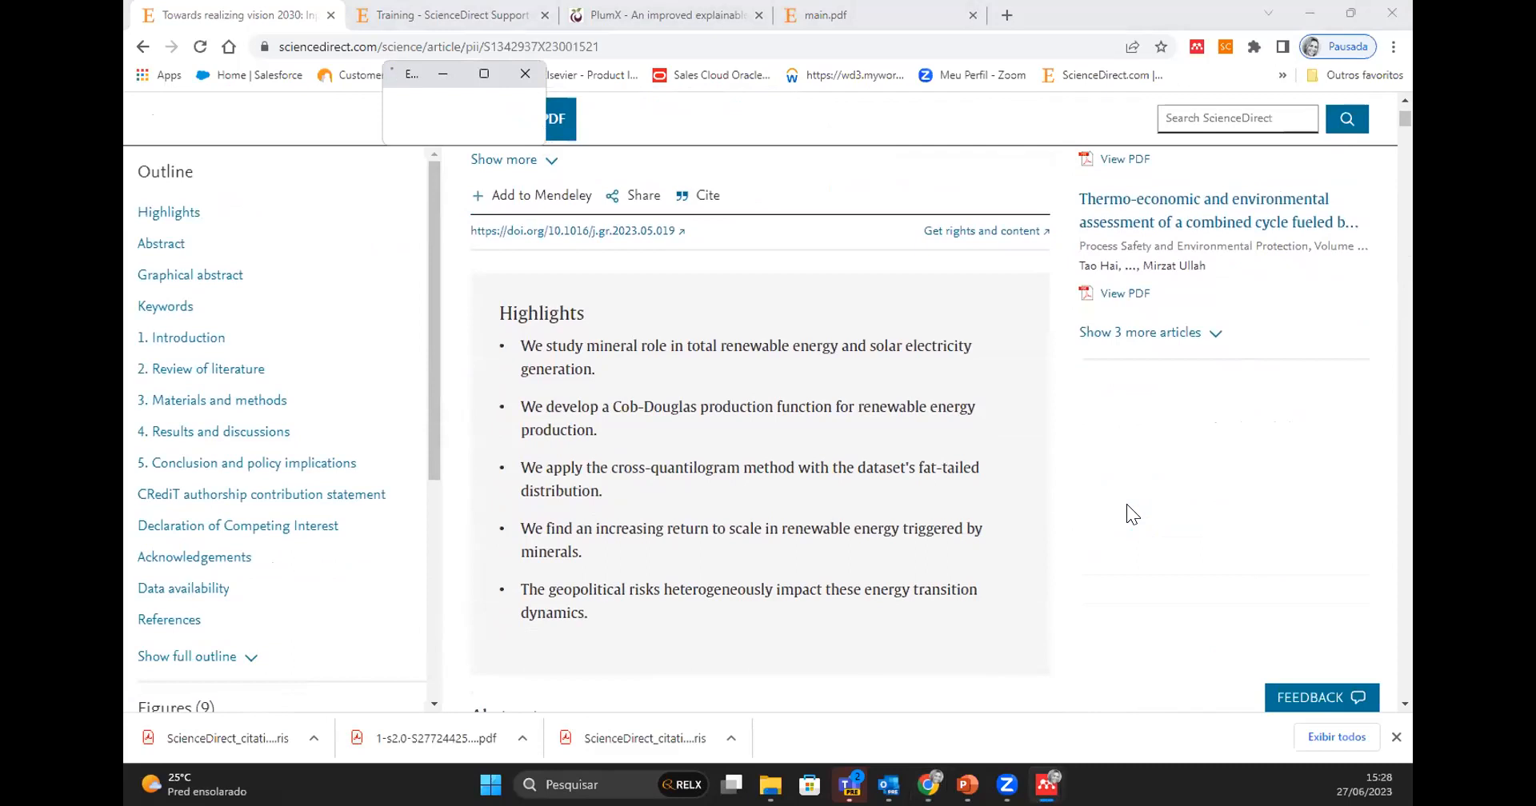
pyautogui.scroll(5, 1127, 504)
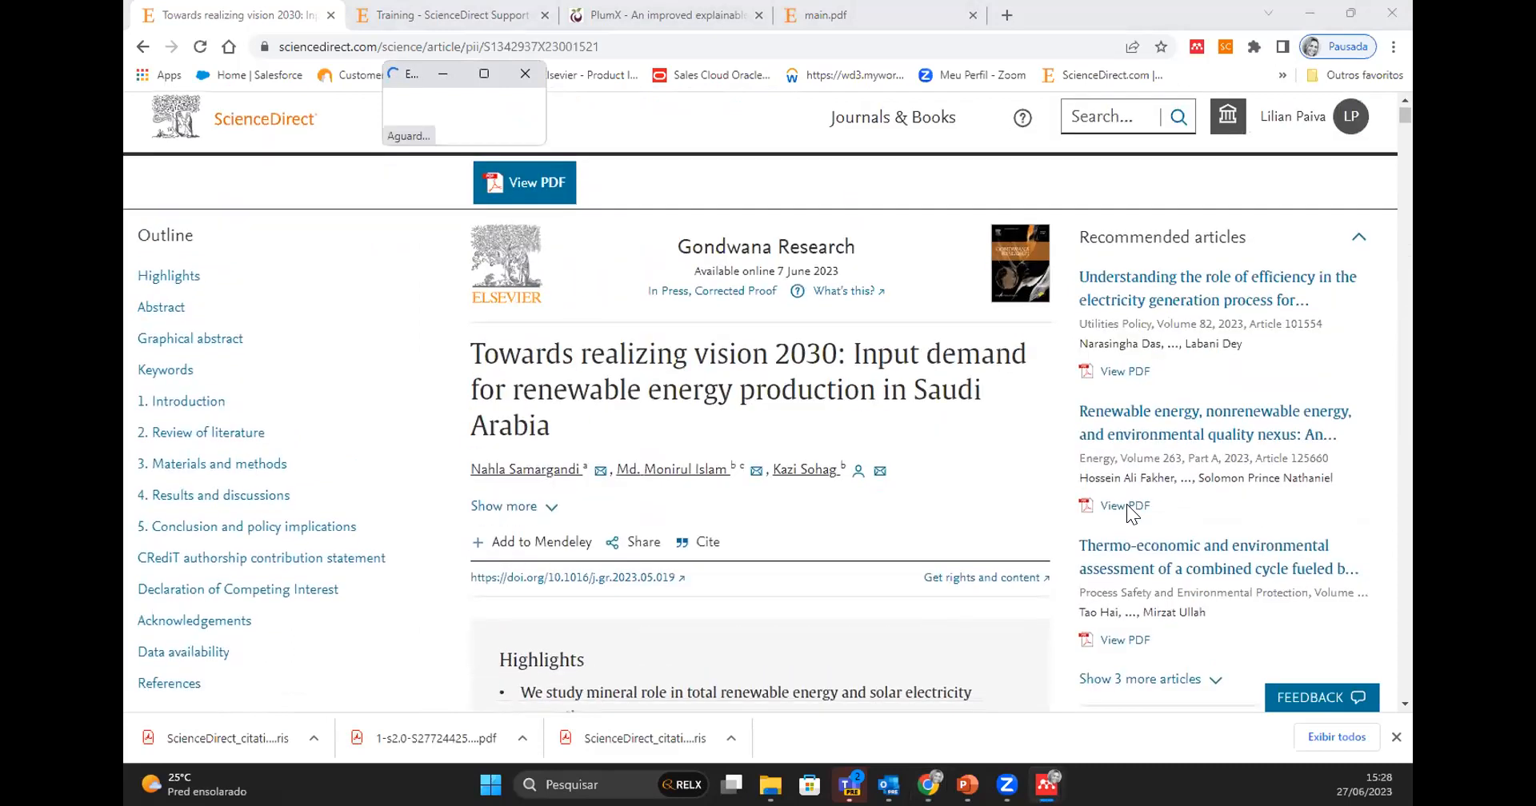
pyautogui.scroll(-6, 1126, 504)
pyautogui.scroll(6, 1126, 504)
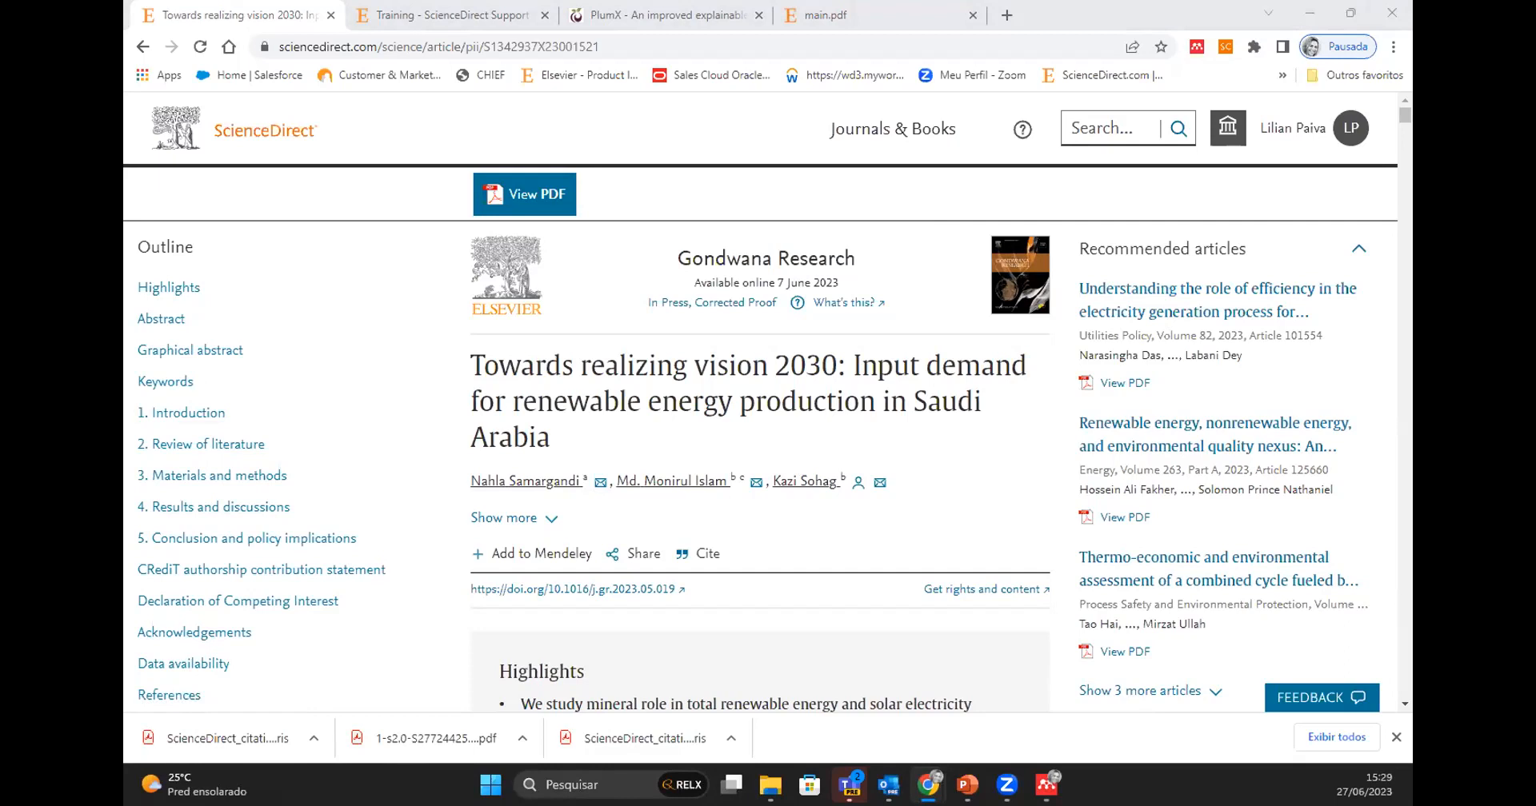
# - View the affiliation and contact details of the article's three authors and the first author's further documents, and close the author details
pyautogui.click(564, 484)
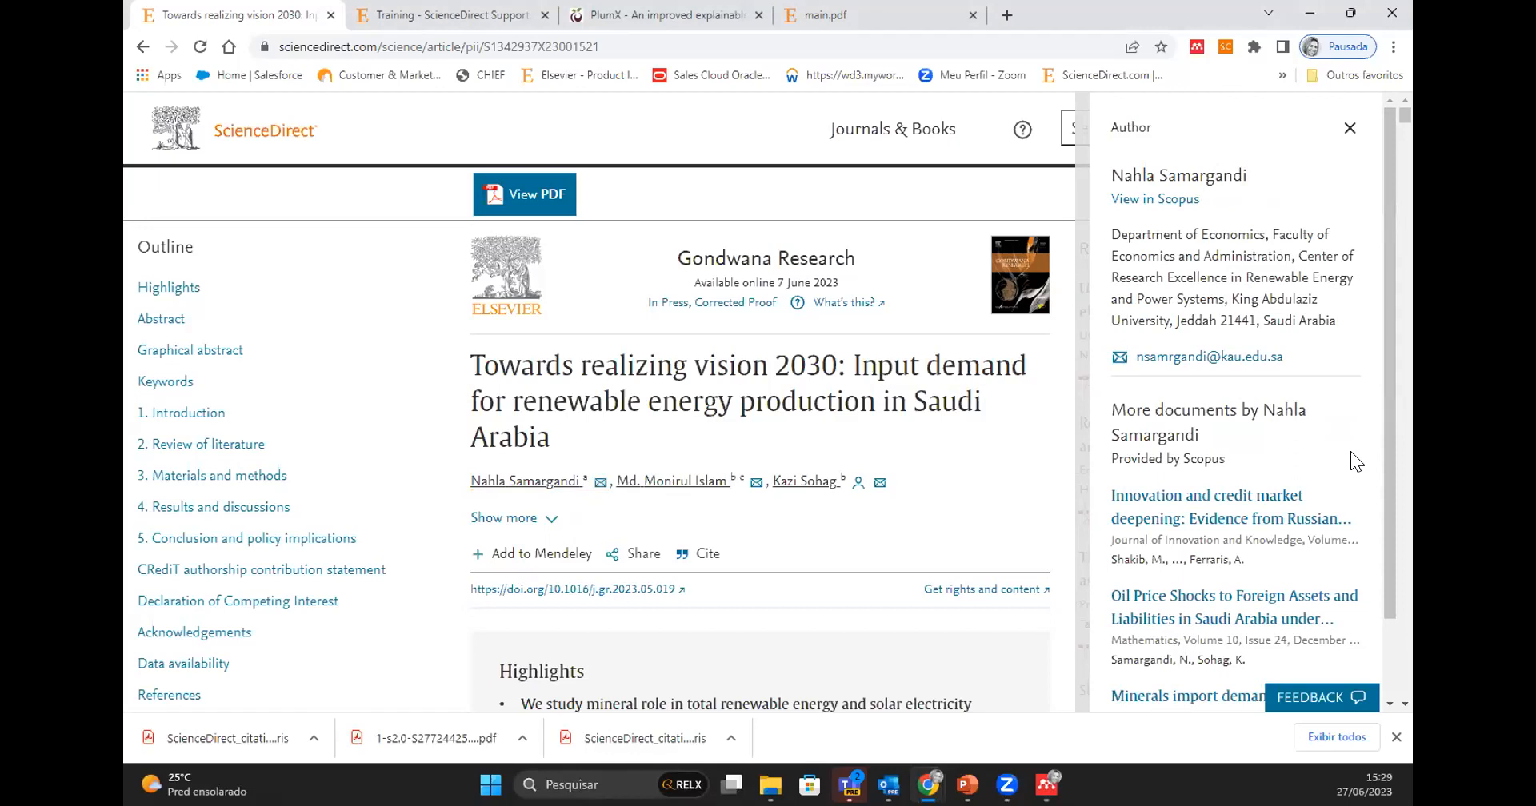
pyautogui.moveTo(1387, 438); pyautogui.dragTo(1394, 540)
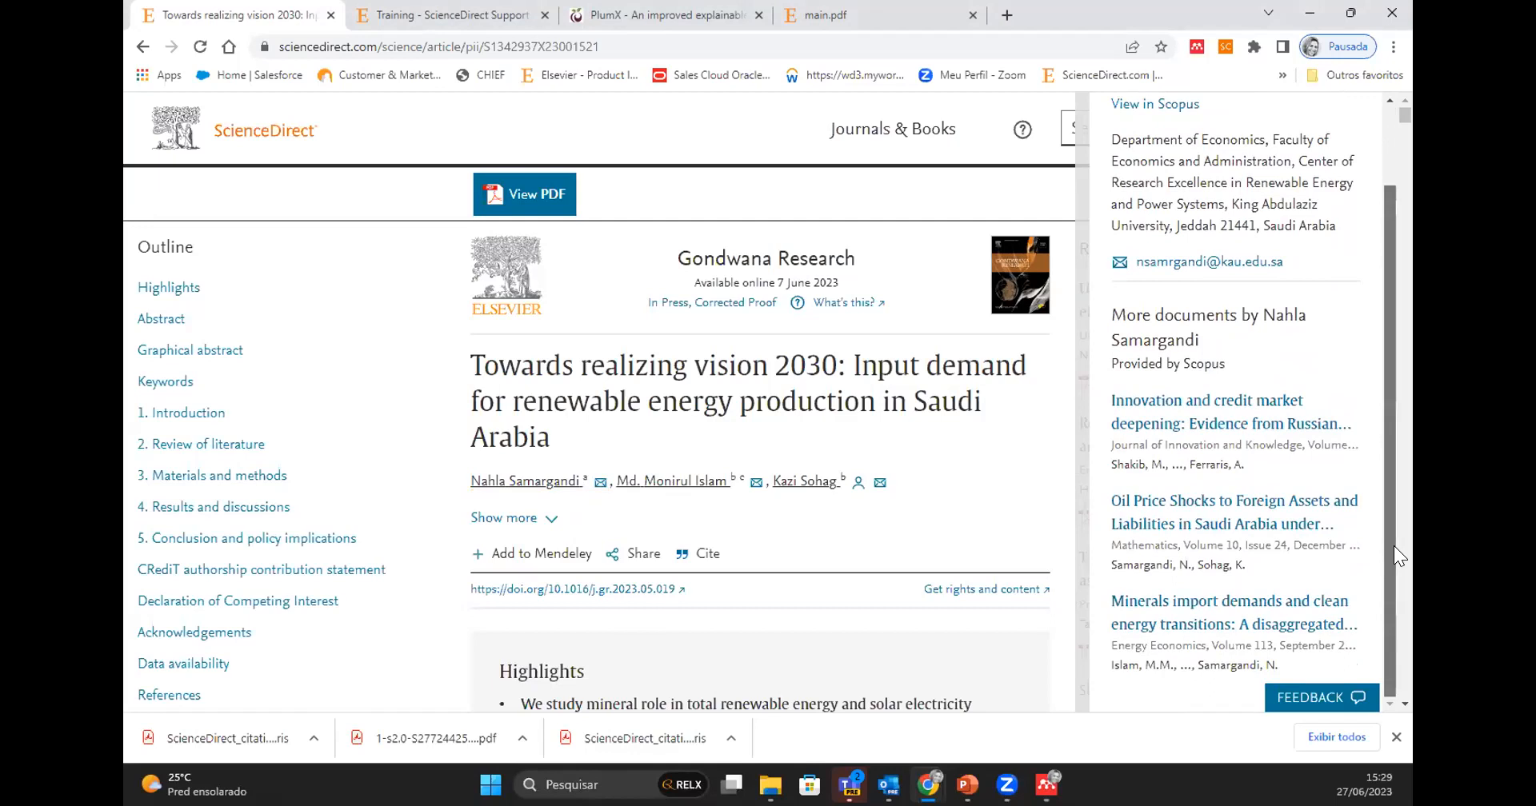
pyautogui.moveTo(1397, 539); pyautogui.dragTo(1389, 411)
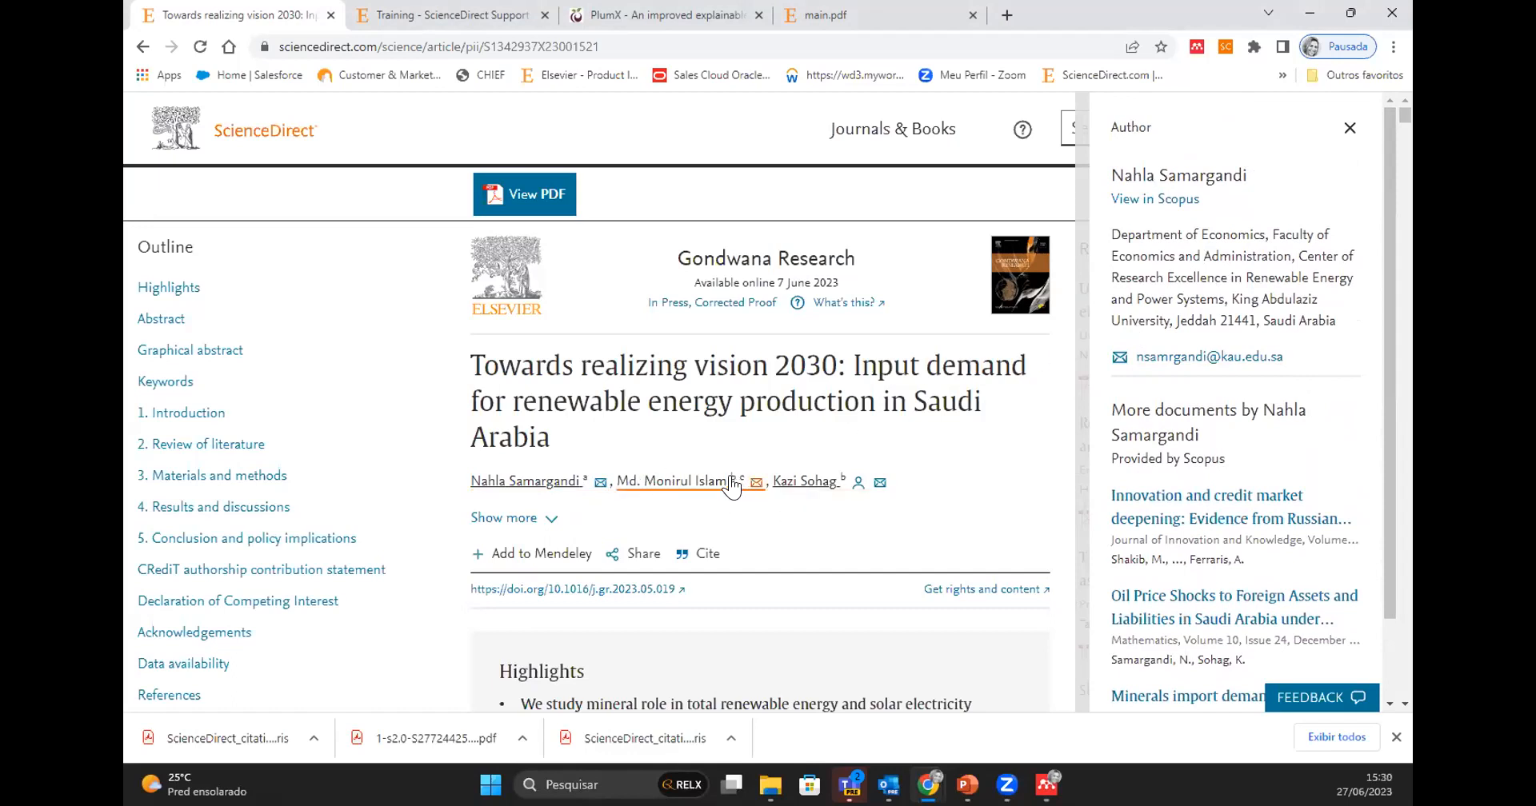
pyautogui.click(686, 484)
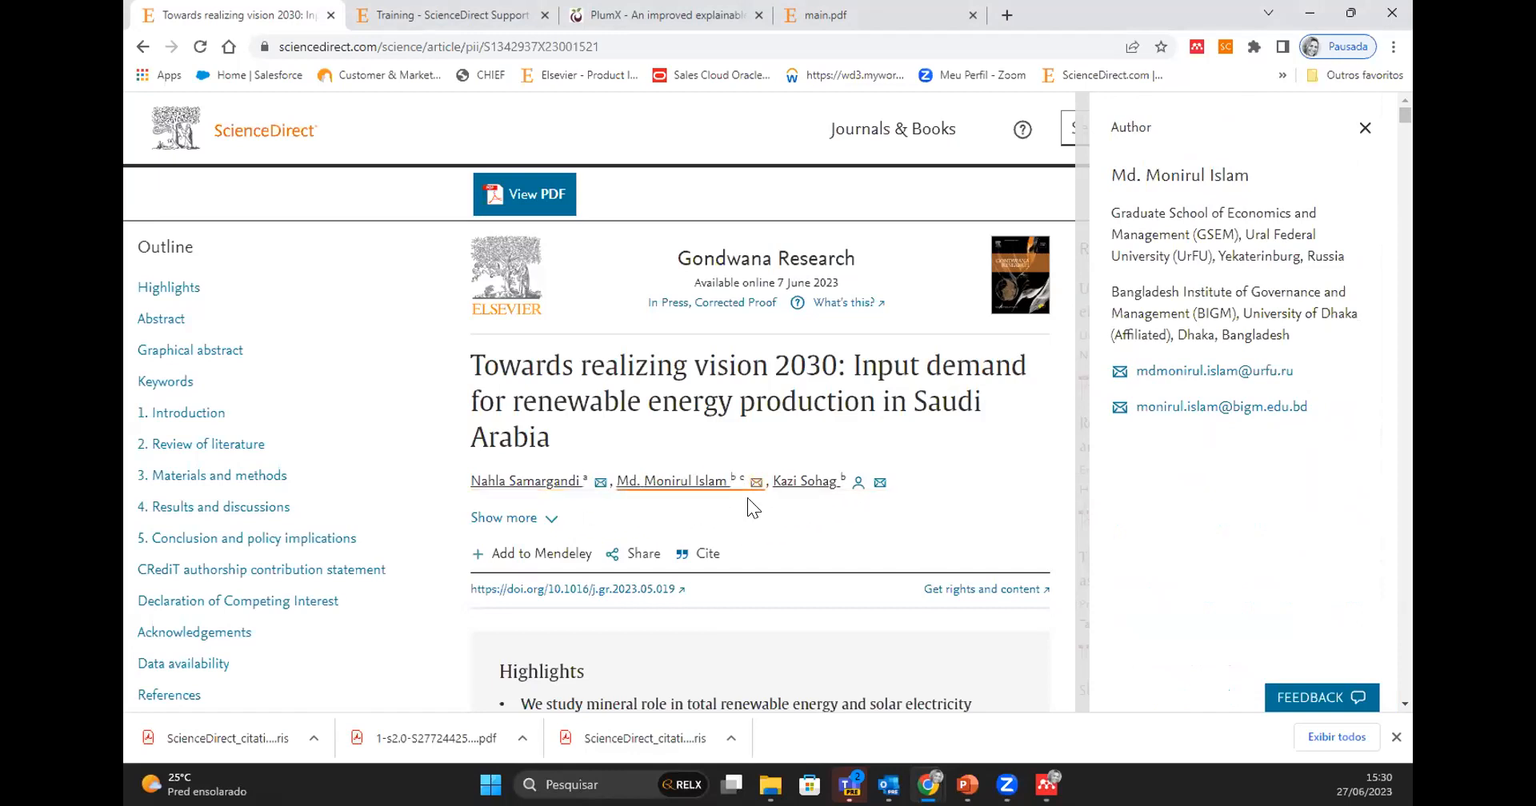
pyautogui.click(825, 484)
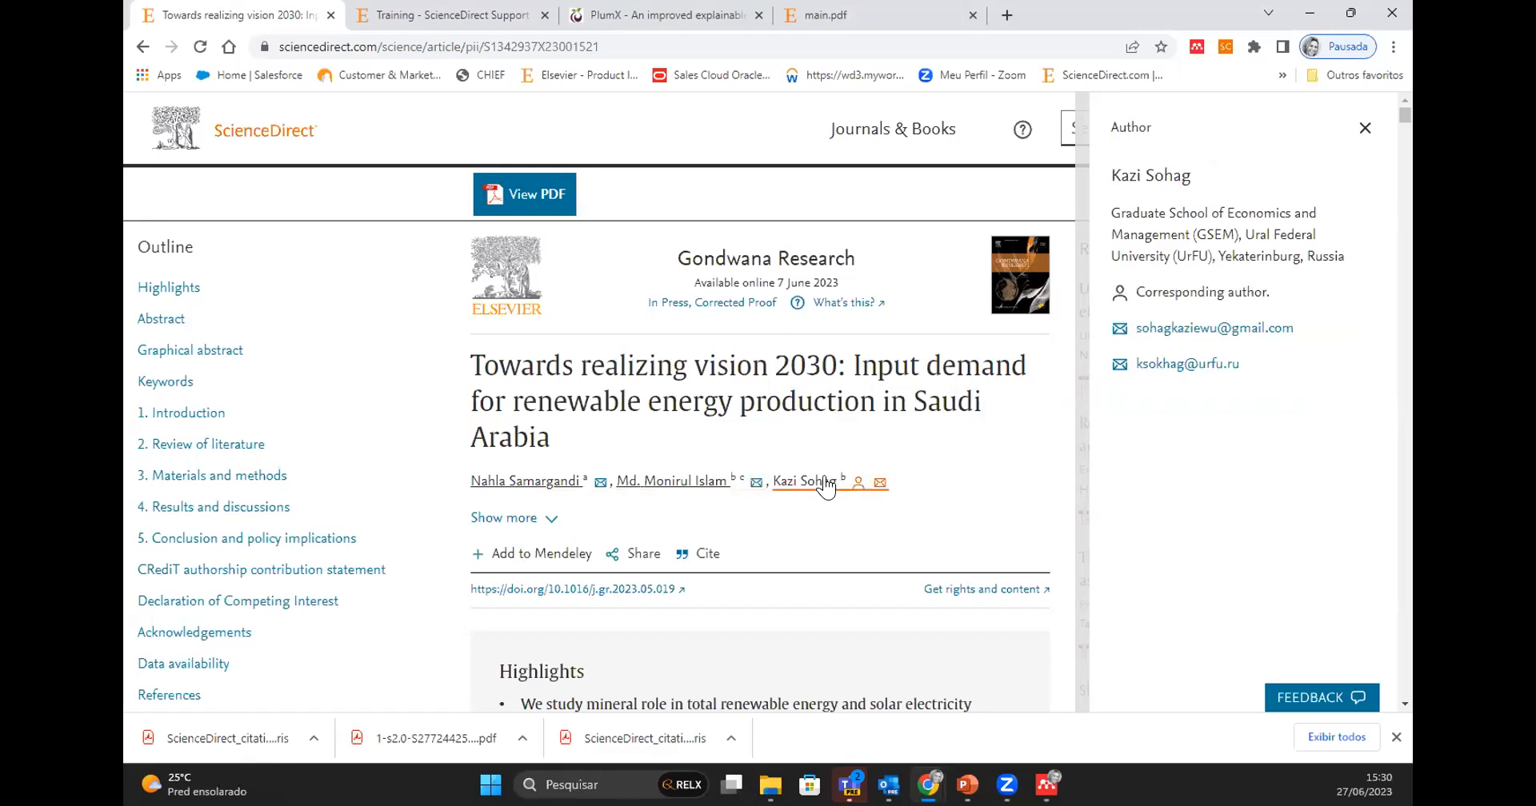
pyautogui.click(676, 484)
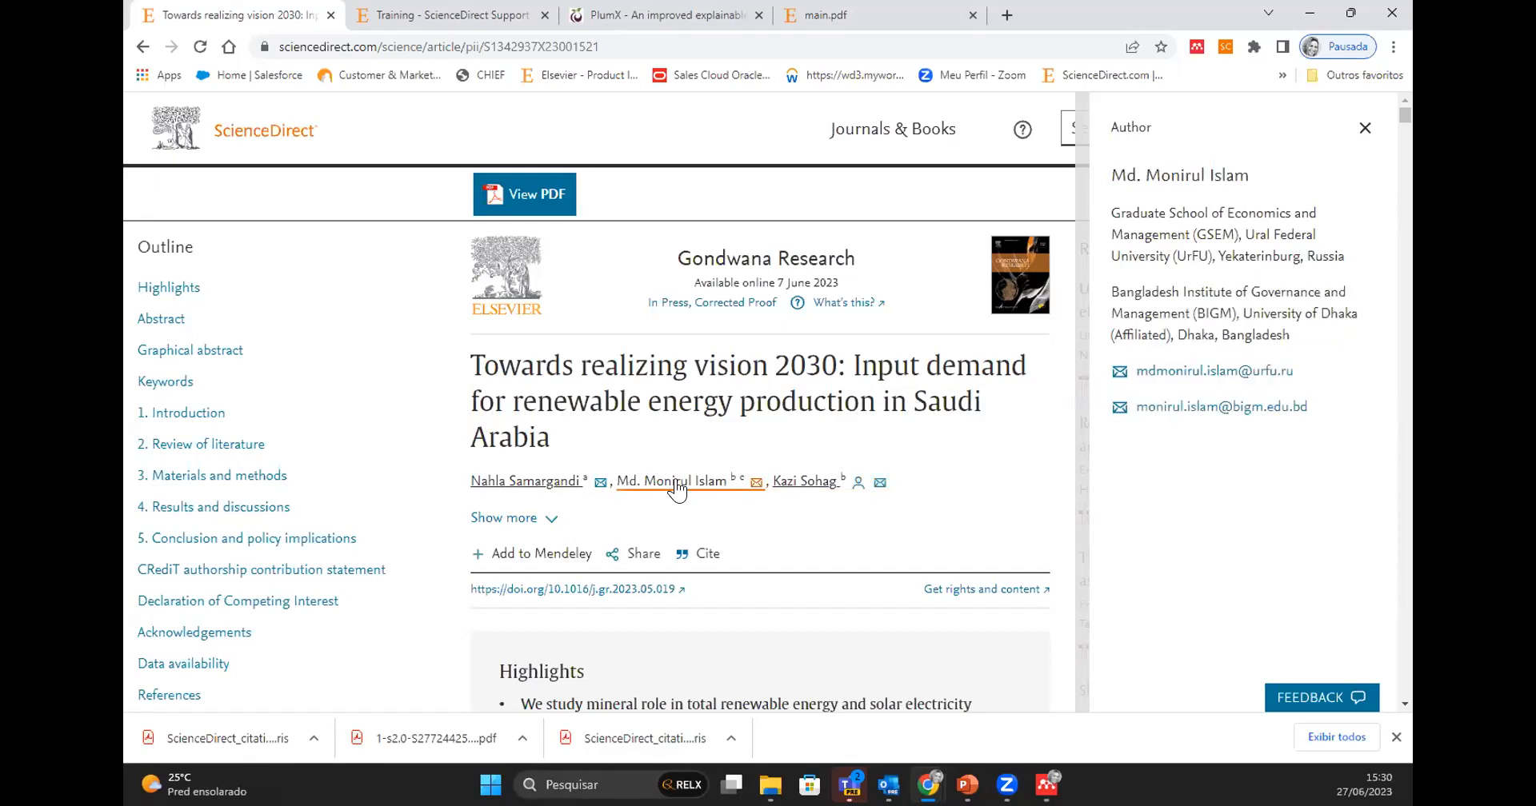
pyautogui.click(541, 483)
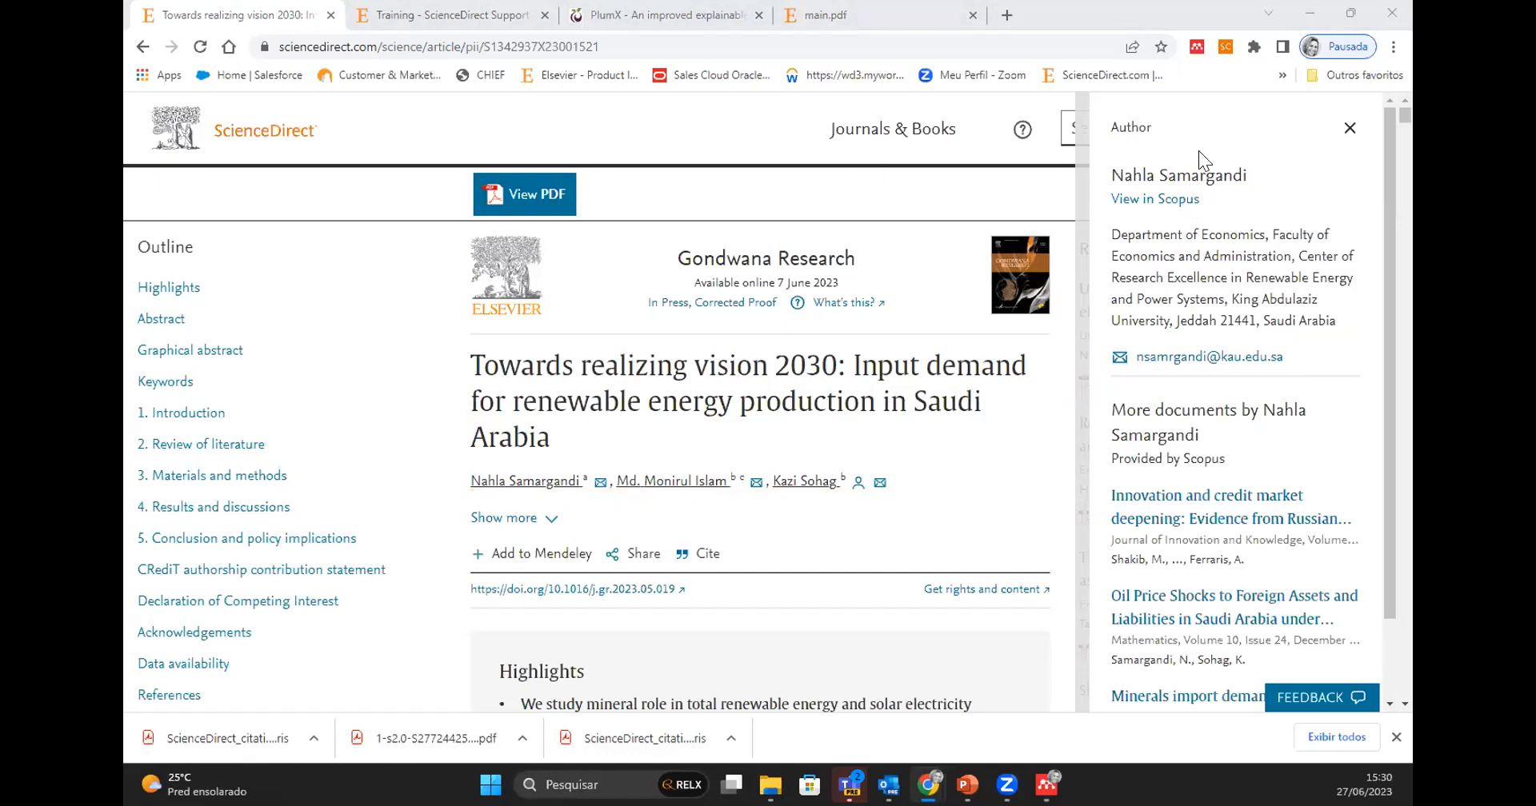
pyautogui.click(1346, 129)
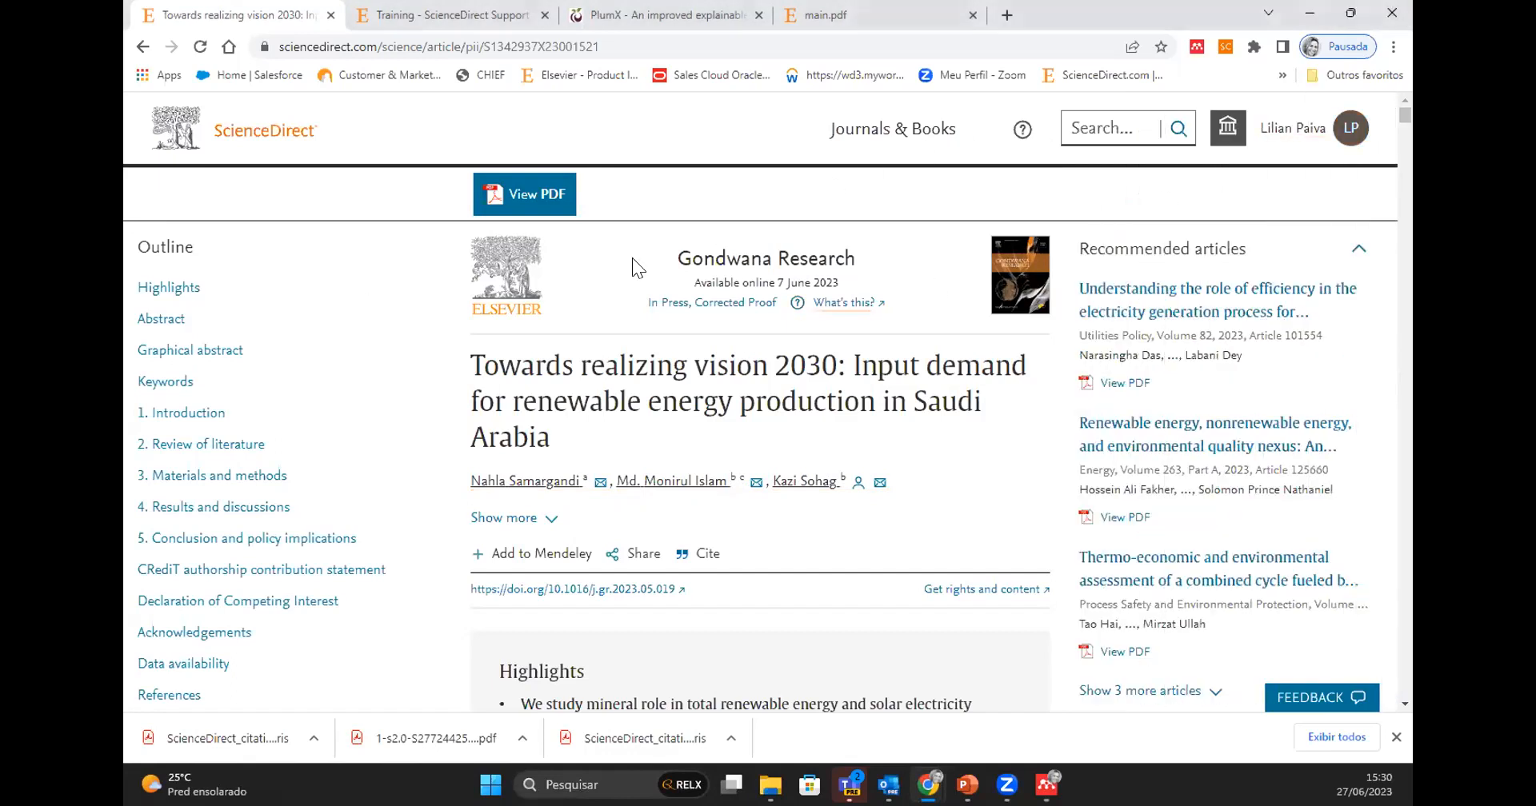
# - Go to the ScienceDirect home page and open the Advanced Search form
pyautogui.click(272, 136)
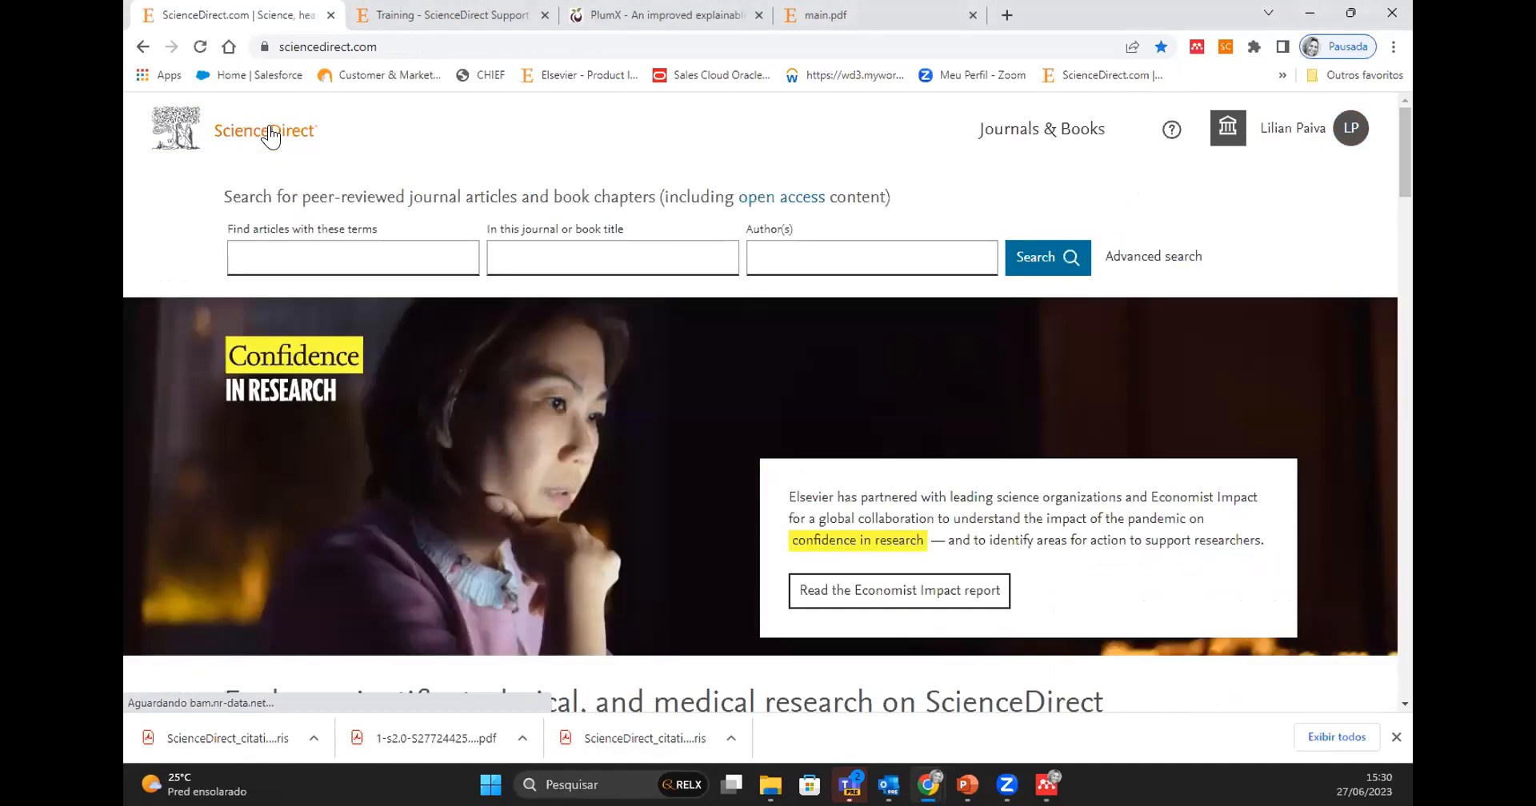
pyautogui.click(1154, 257)
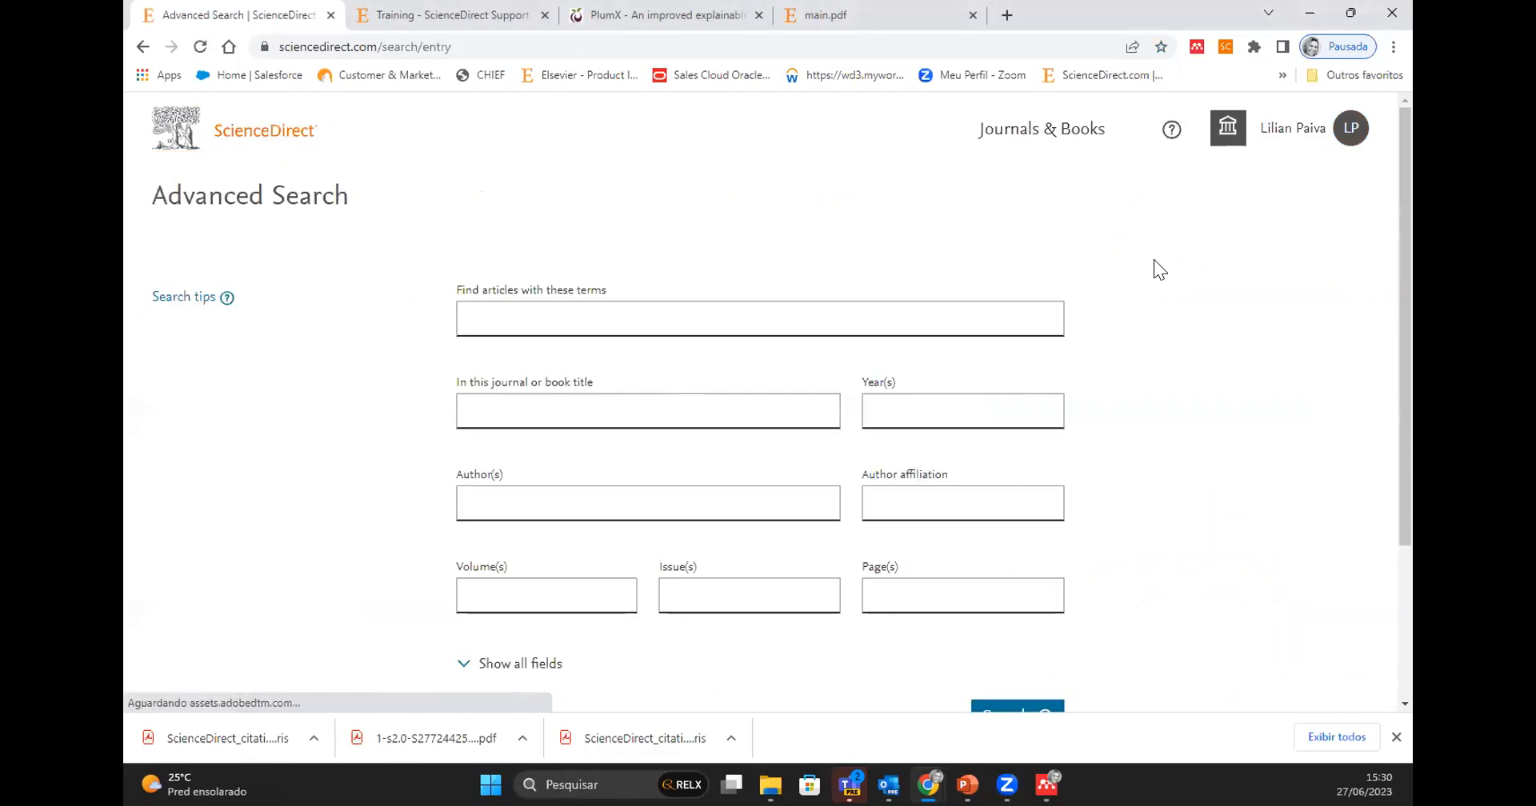
pyautogui.scroll(-1, 1151, 494)
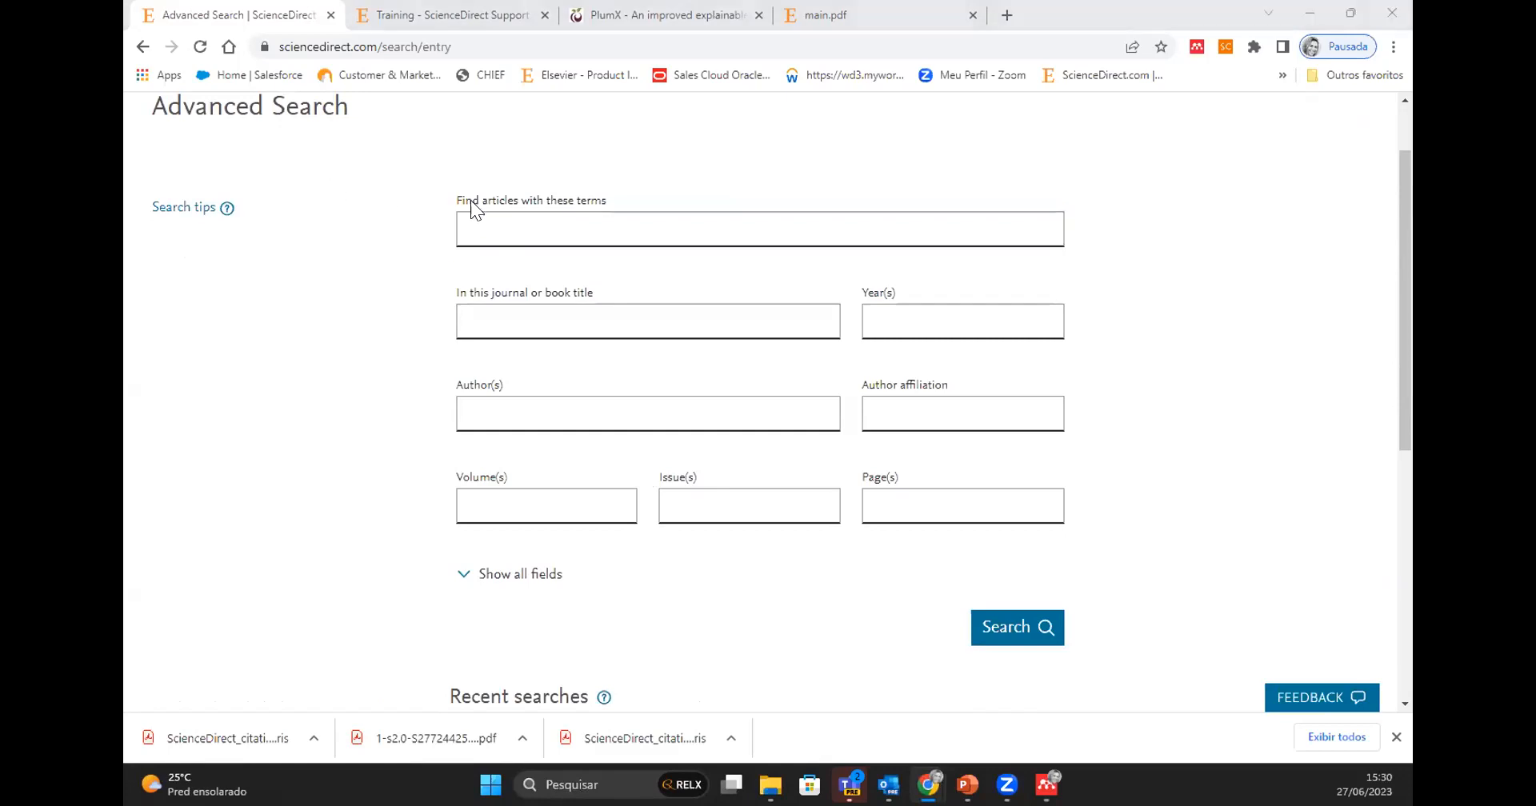
# - Examine the form's fields for search terms and journal or book title, and return to the home page
pyautogui.click(598, 231)
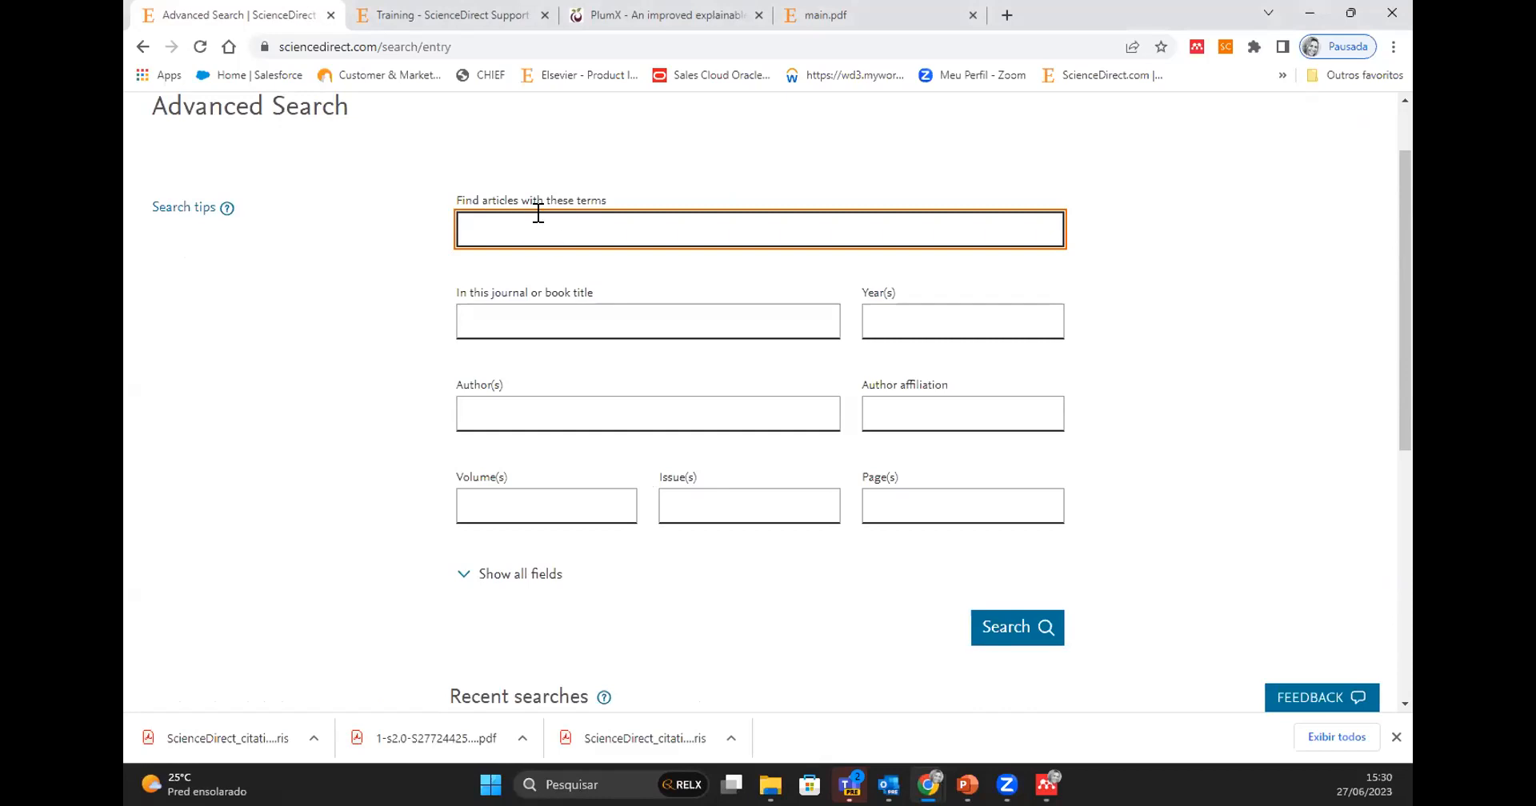
pyautogui.click(641, 320)
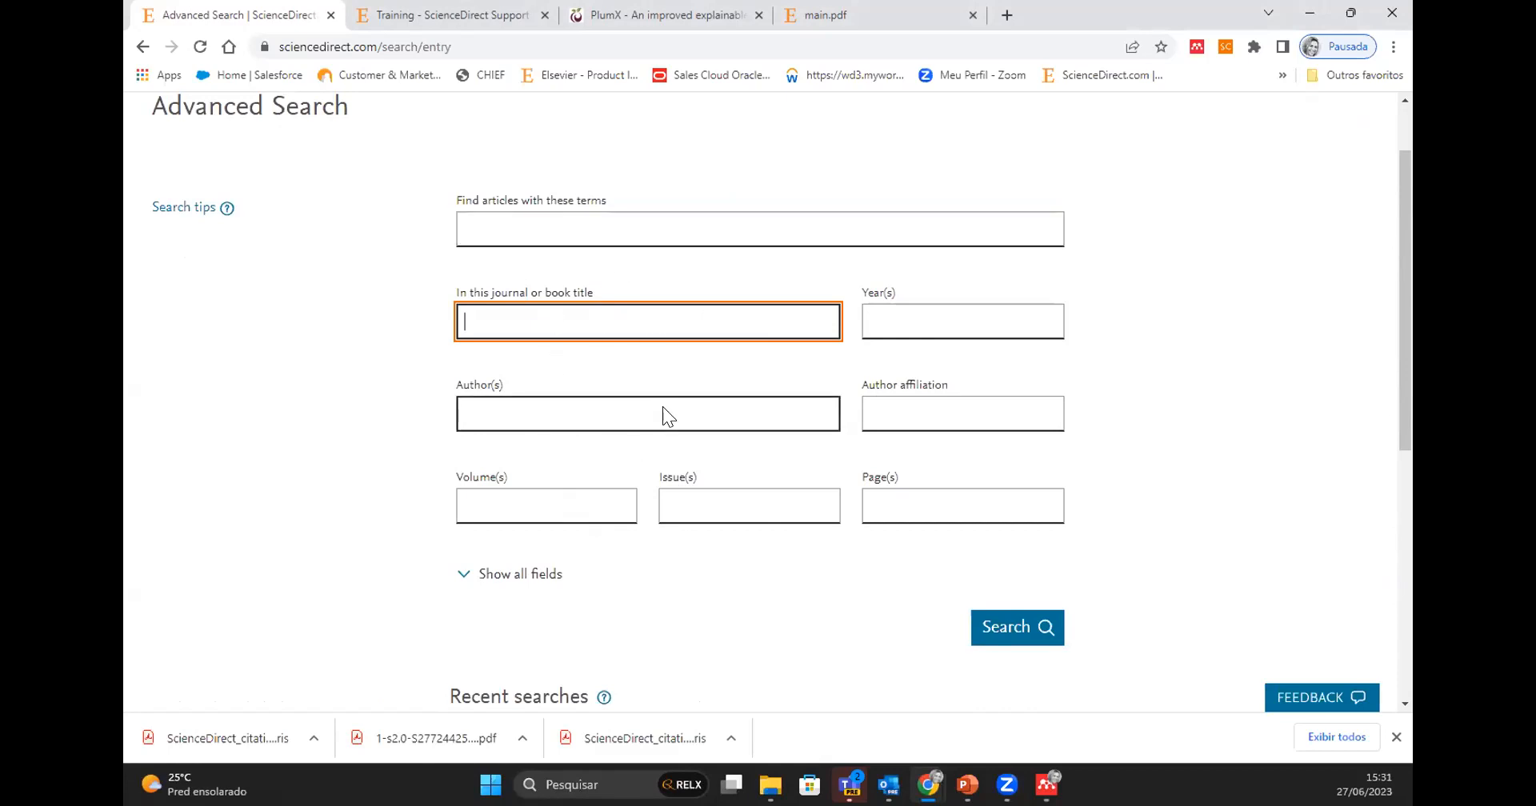
pyautogui.click(498, 228)
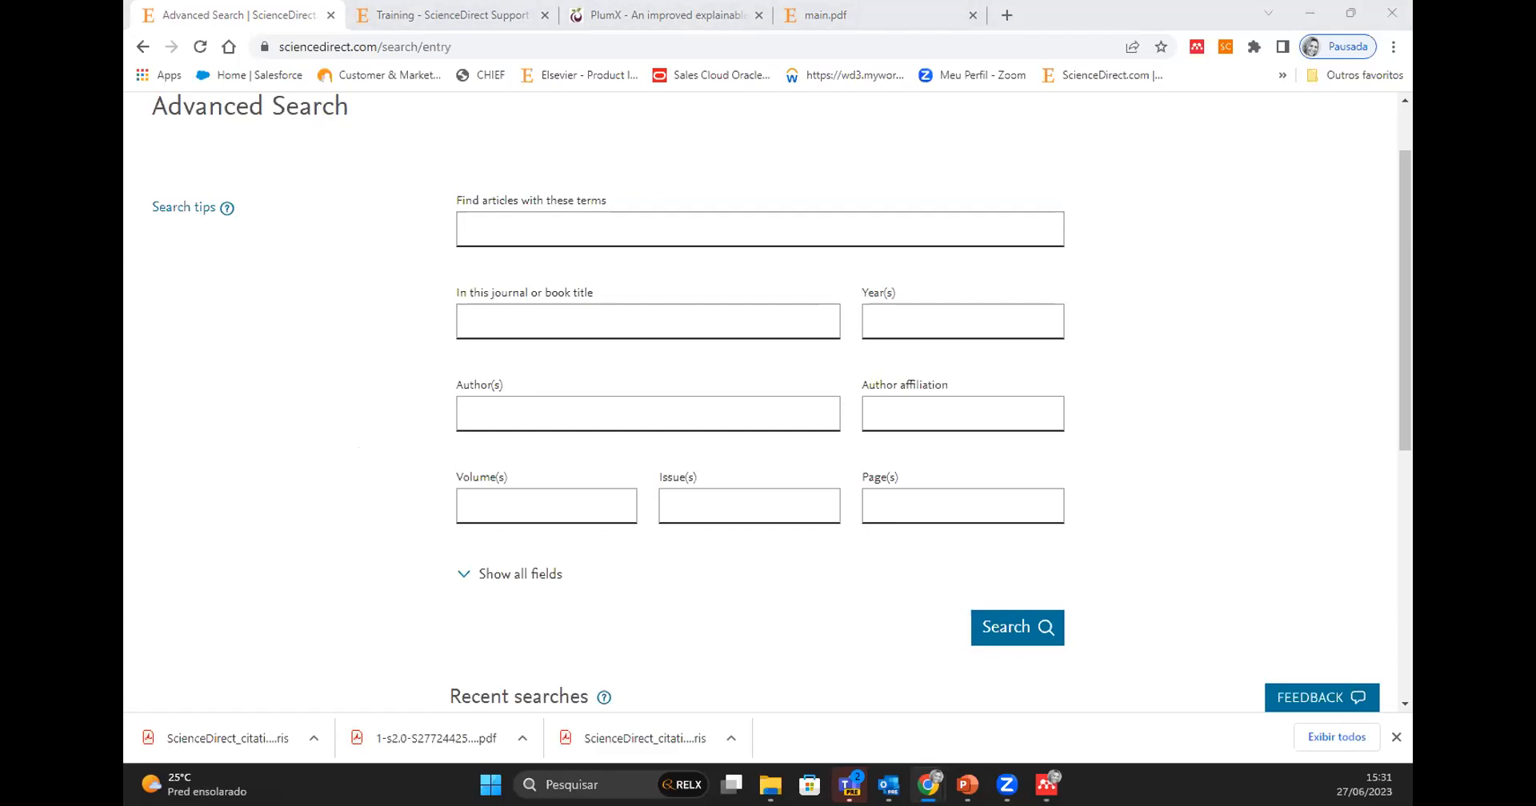
pyautogui.scroll(2, 1167, 534)
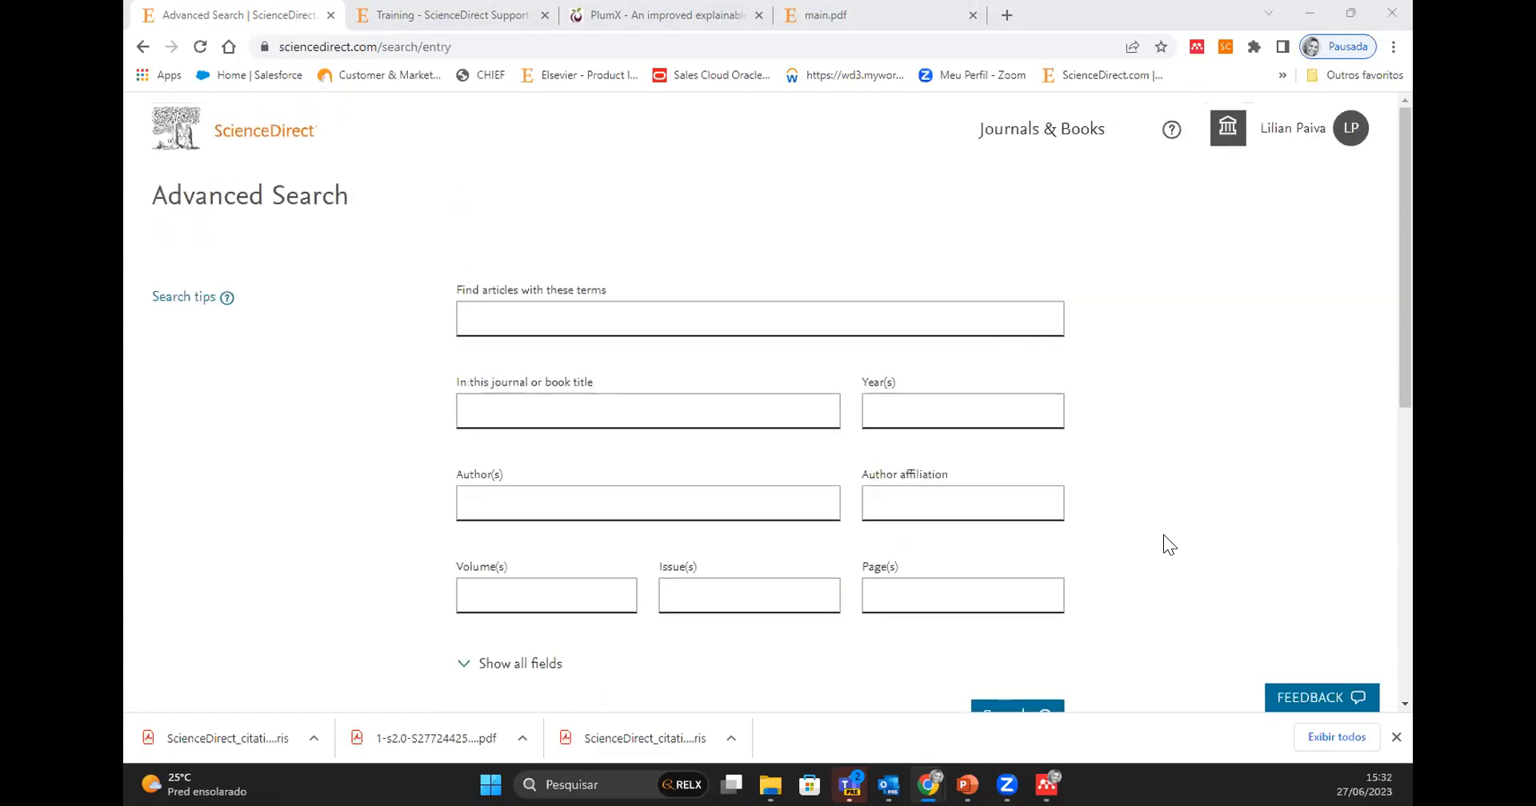
pyautogui.click(274, 137)
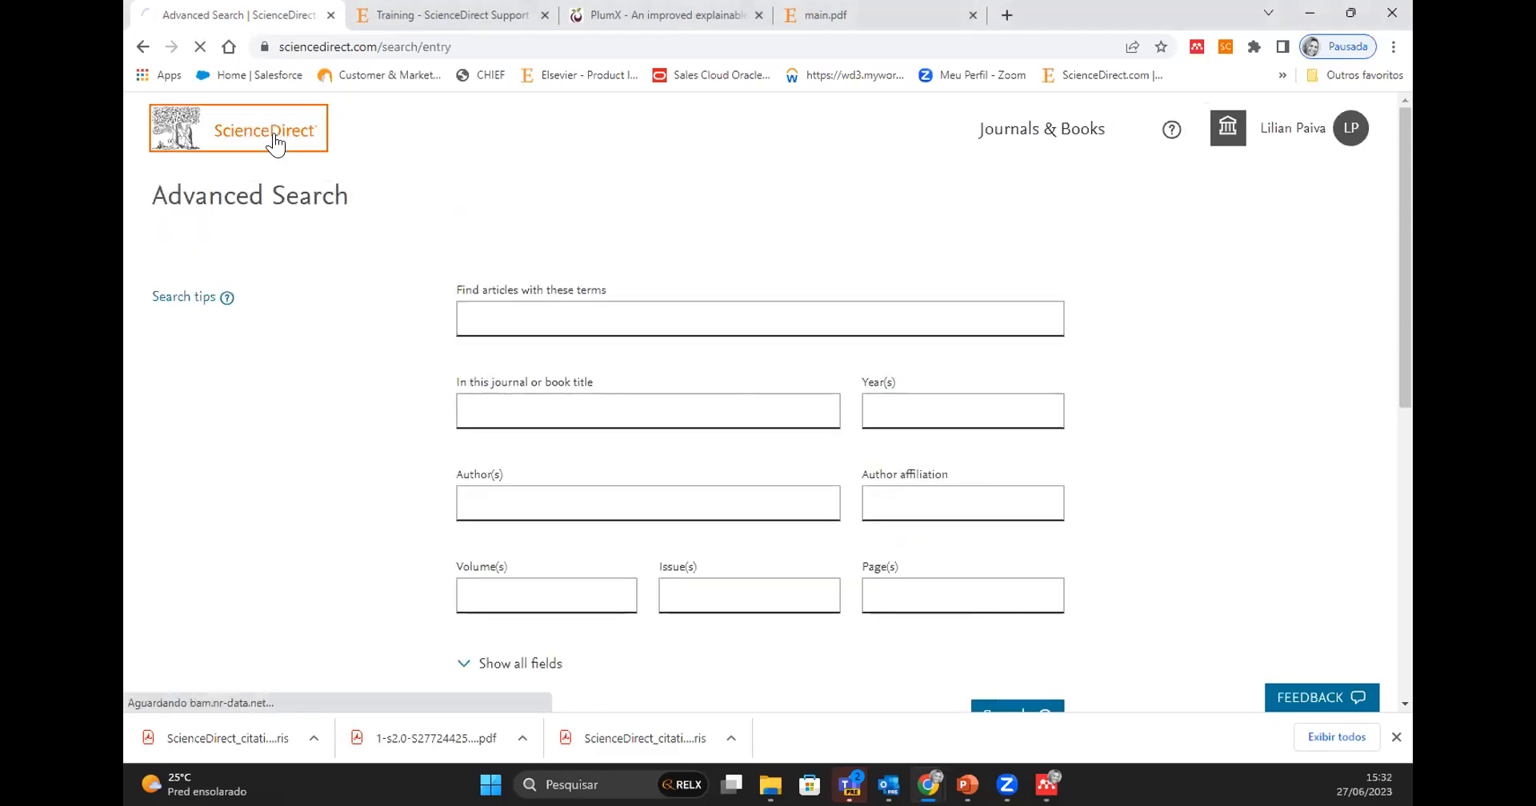
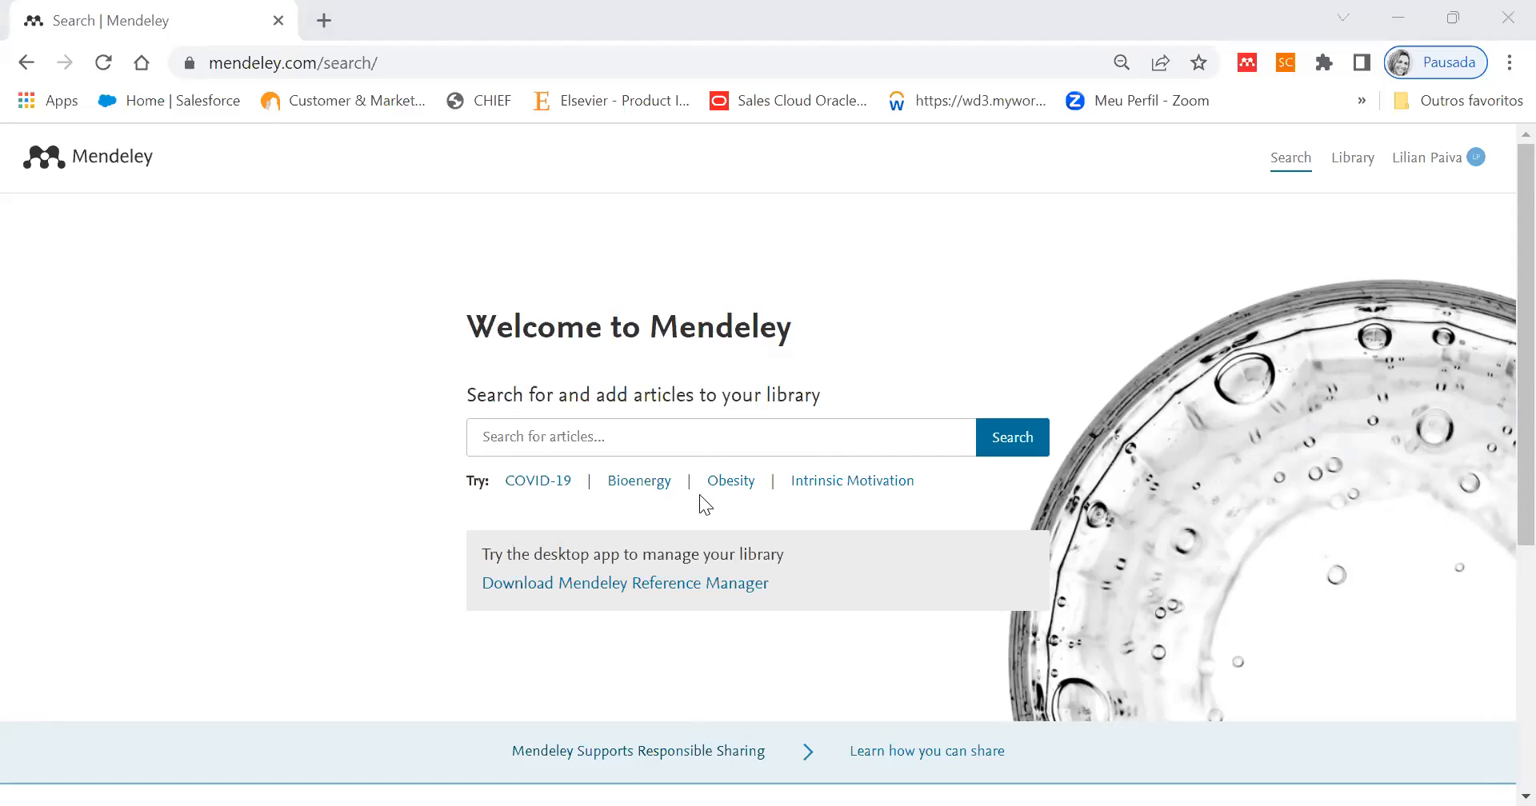
# - Search Mendeley for articles on the suggested topic COVID-19 and look through the result list and its filters
pyautogui.click(583, 436)
pyautogui.click(549, 485)
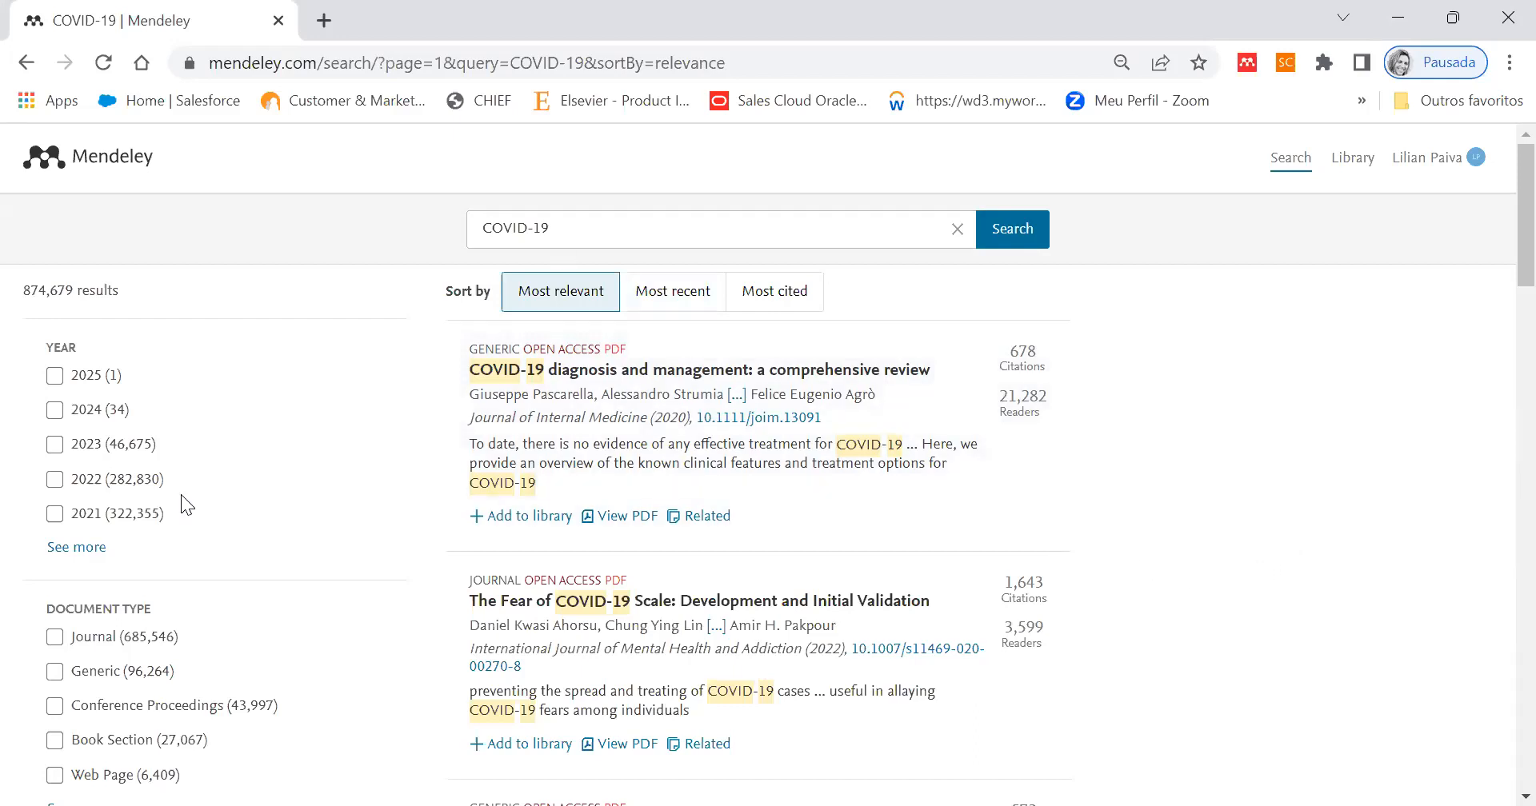
pyautogui.scroll(-5, 200, 544)
pyautogui.scroll(-7, 202, 552)
pyautogui.scroll(10, 204, 552)
pyautogui.scroll(2, 205, 552)
pyautogui.scroll(-3, 1179, 645)
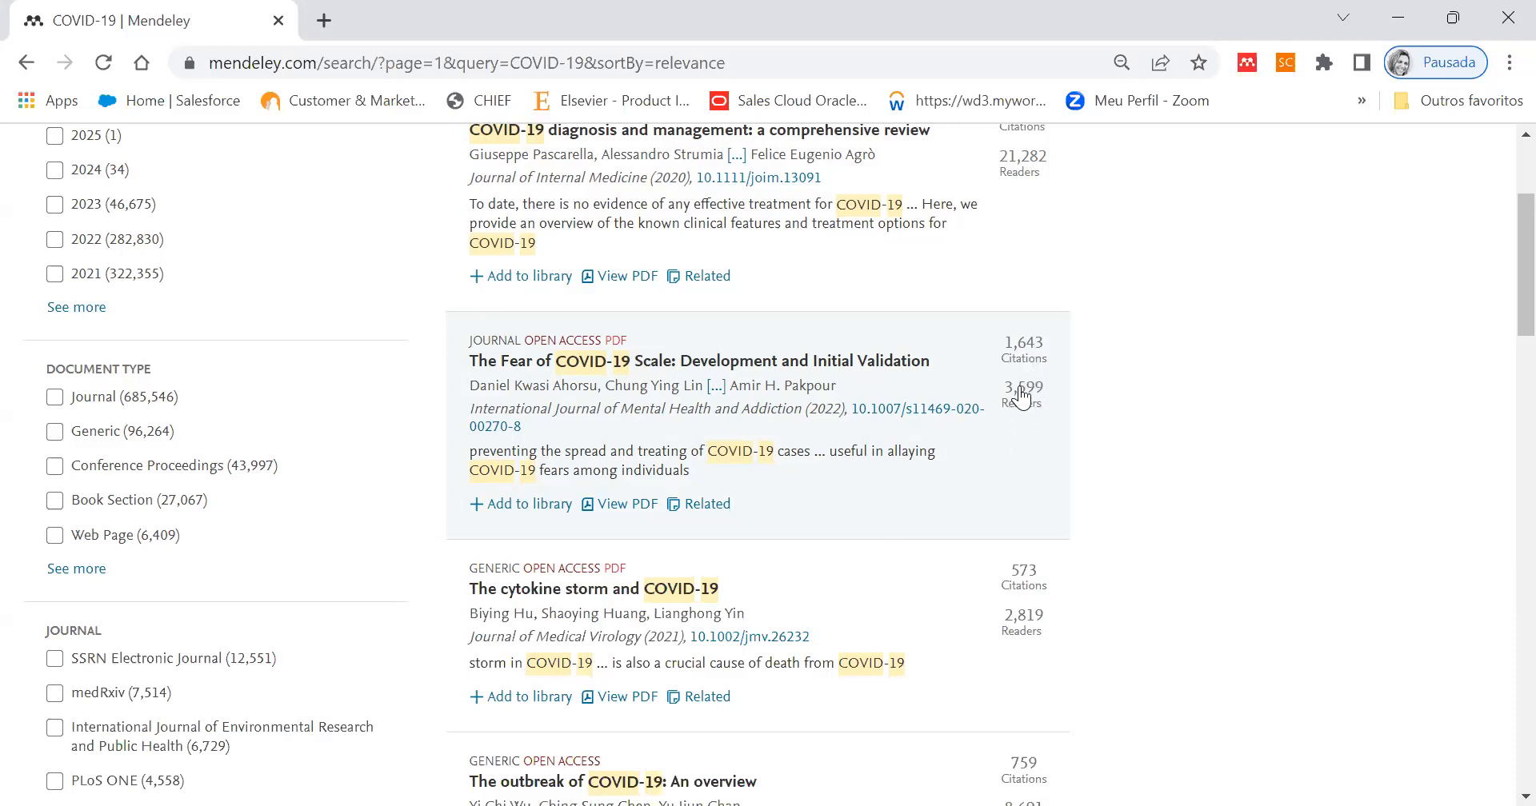
# - Open the details of "The Fear of COVID-19 Scale: Development and Initial Validation" and add the article to the library
pyautogui.click(830, 397)
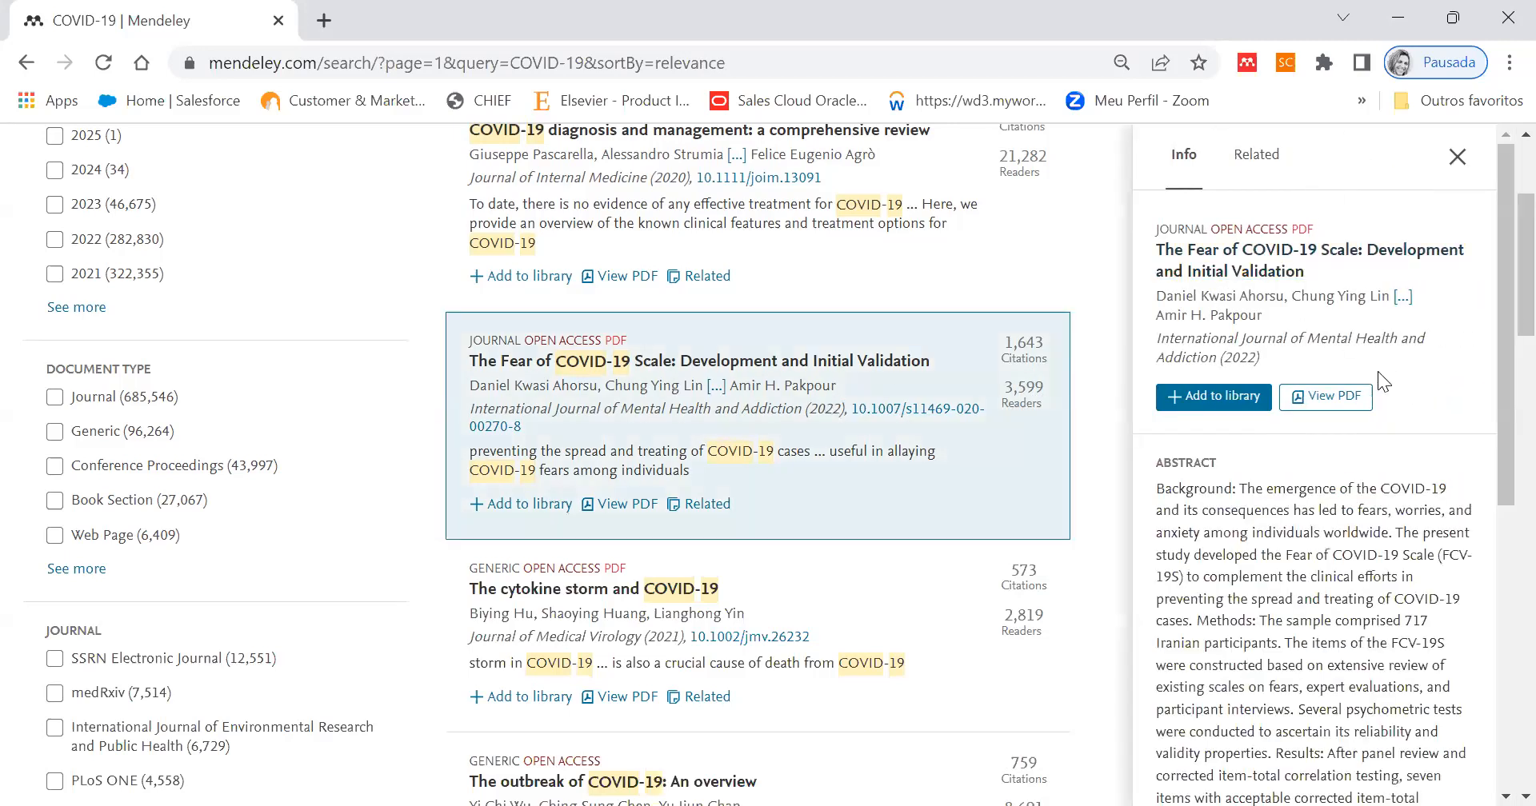
pyautogui.scroll(-3, 1498, 383)
pyautogui.moveTo(1498, 382)
pyautogui.mouseDown()
pyautogui.moveTo(1497, 659)
pyautogui.moveTo(1497, 400)
pyautogui.mouseUp()
pyautogui.click(1227, 397)
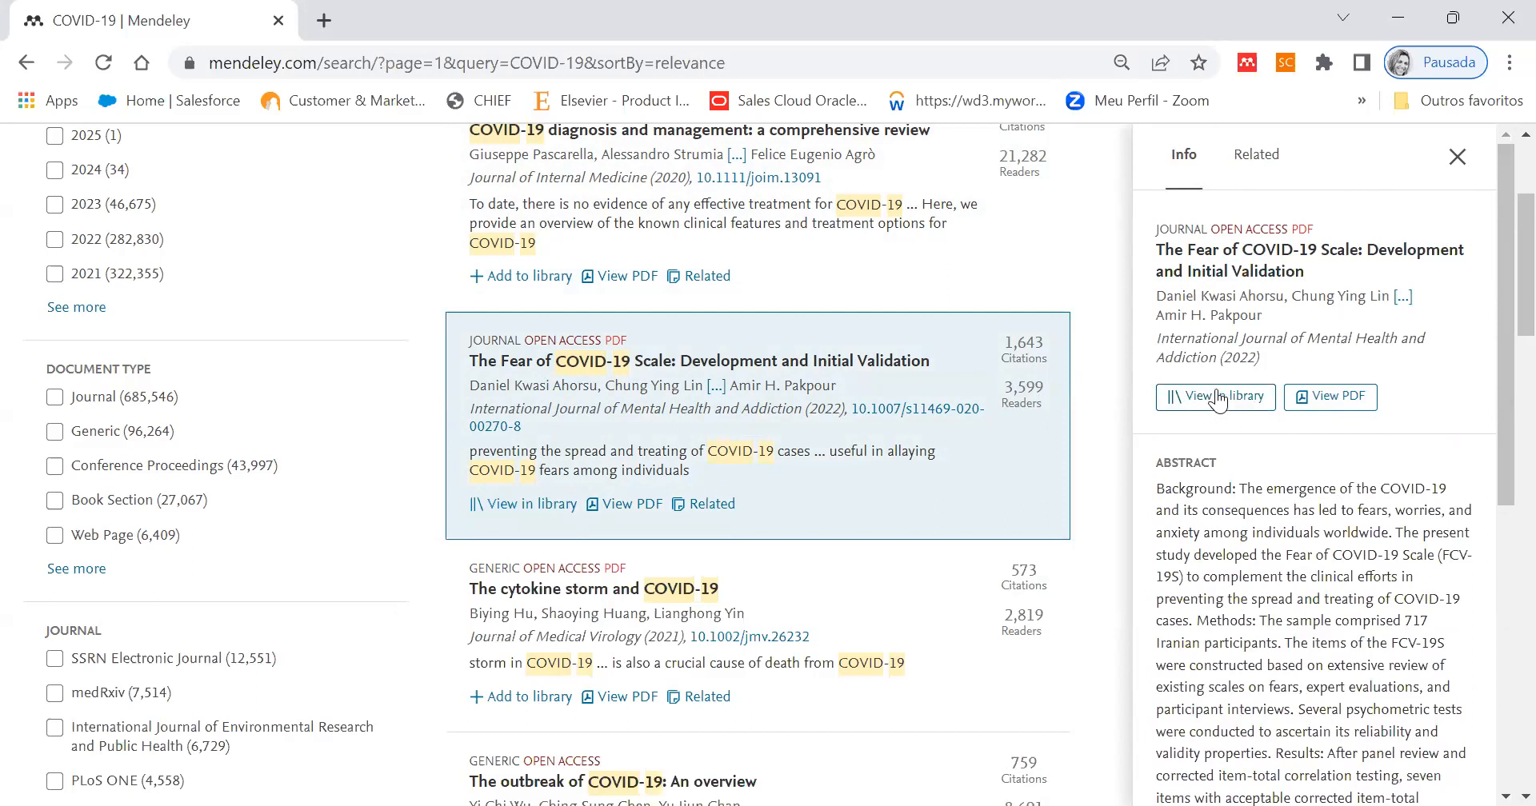
# - View the documents related to the article, close its details and return to the beginning of the results
pyautogui.click(1272, 160)
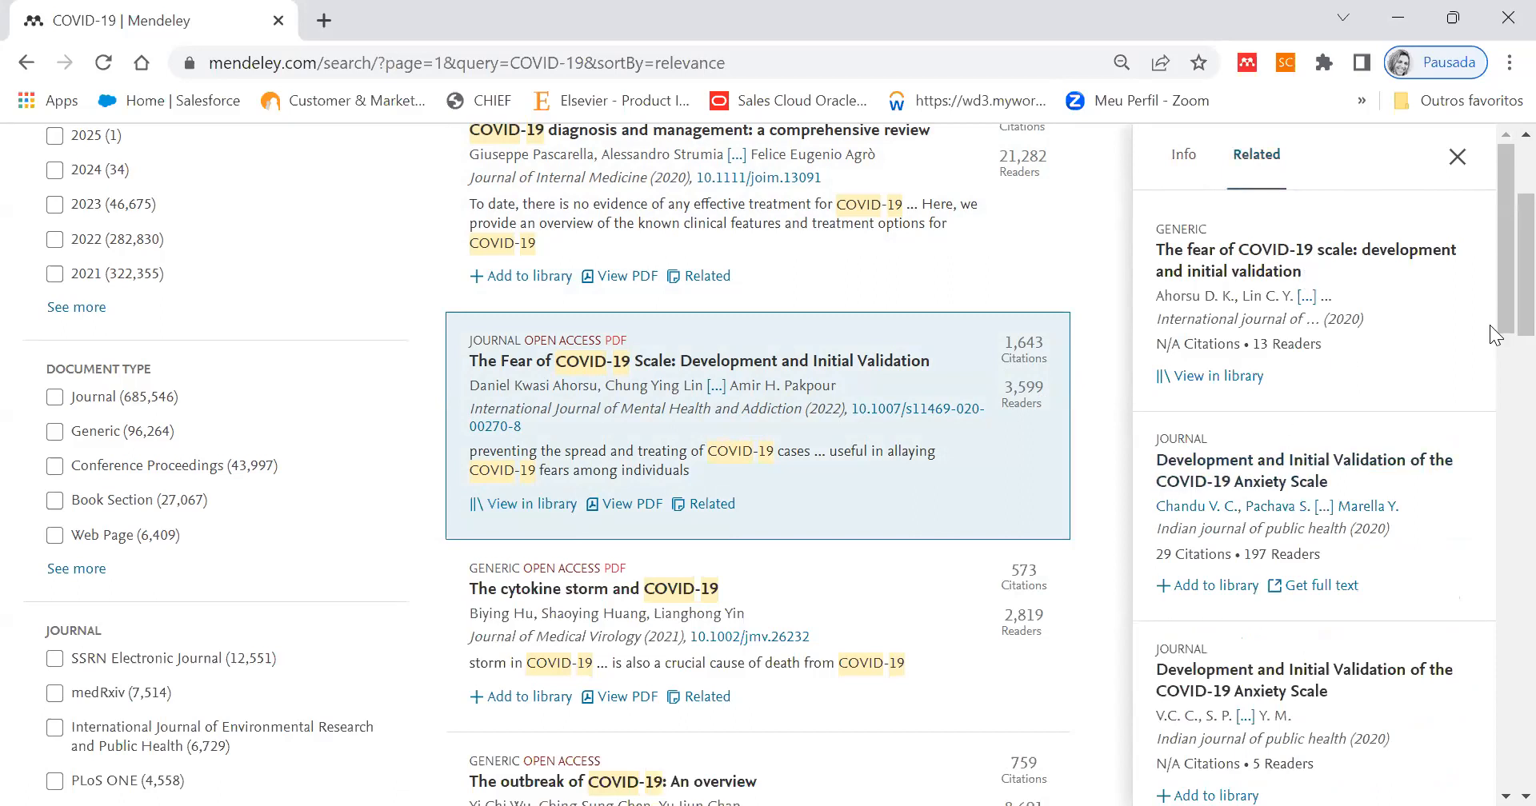
pyautogui.click(1456, 158)
pyautogui.scroll(-5, 1259, 548)
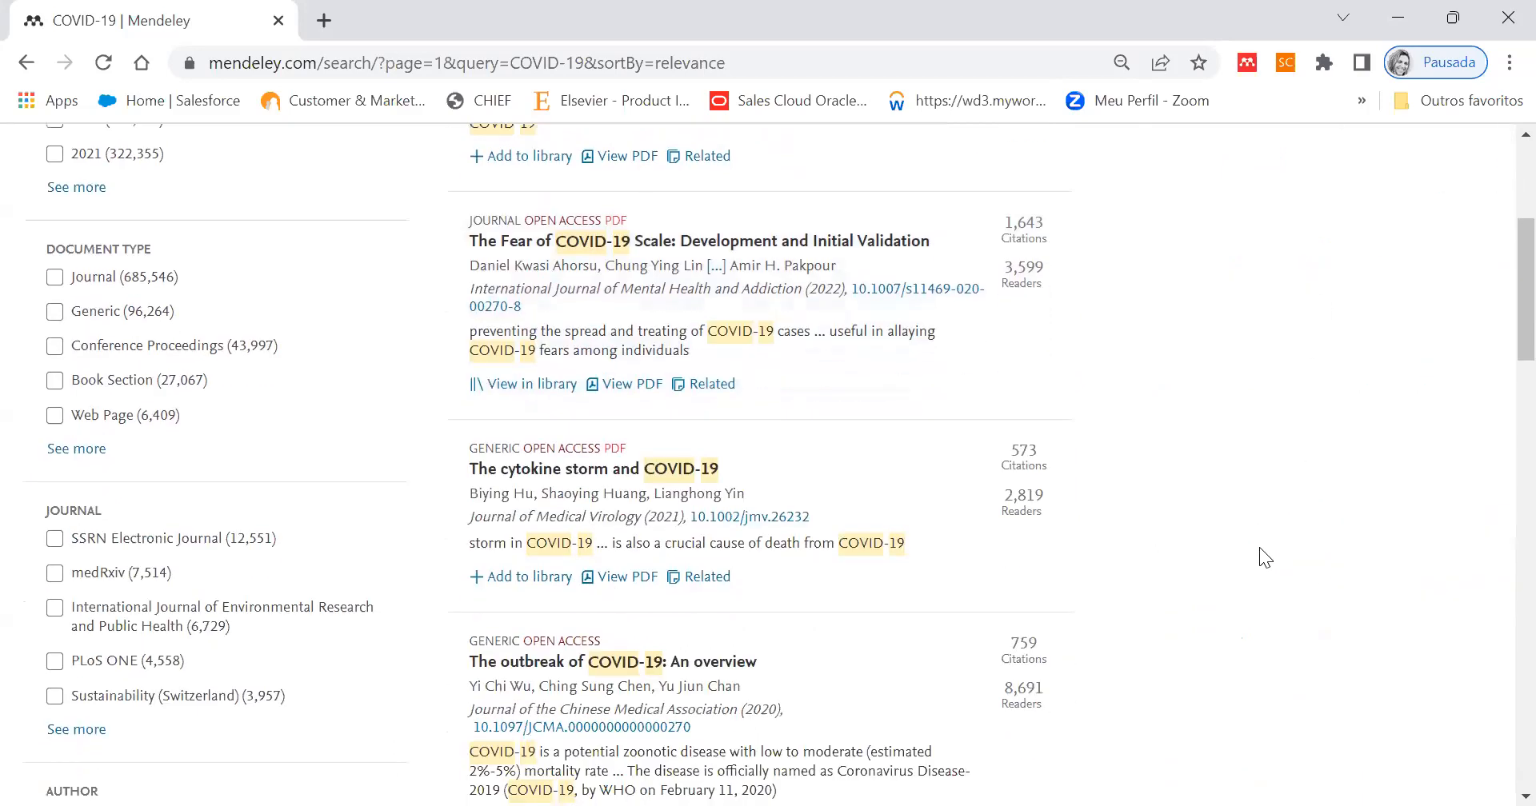
pyautogui.scroll(7, 1259, 547)
pyautogui.scroll(2, 1260, 547)
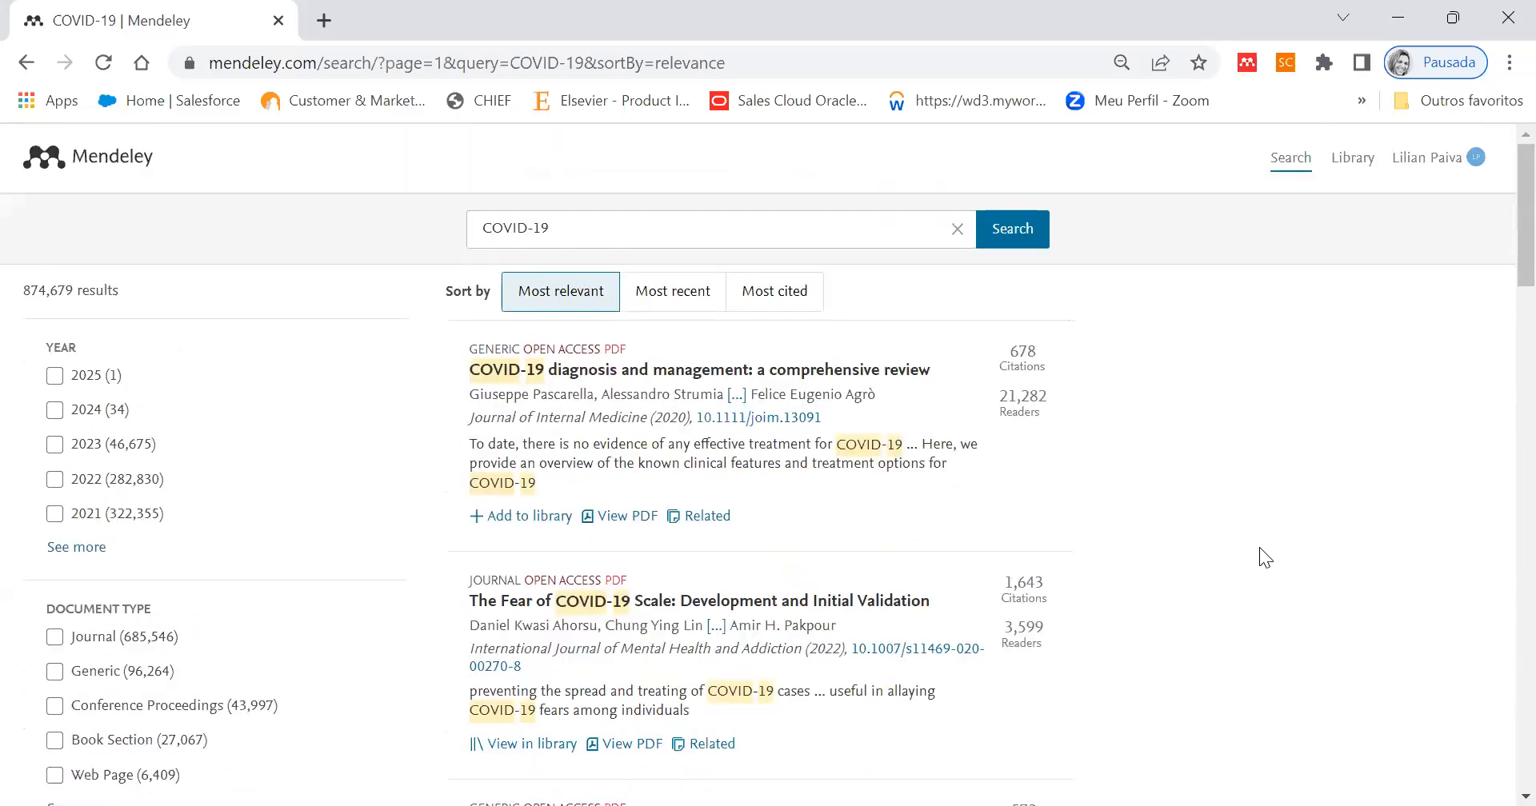
# - Sort the results by most cited and add "Clinical Characteristics of Coronavirus Disease 2019 in China" to the library
pyautogui.click(753, 292)
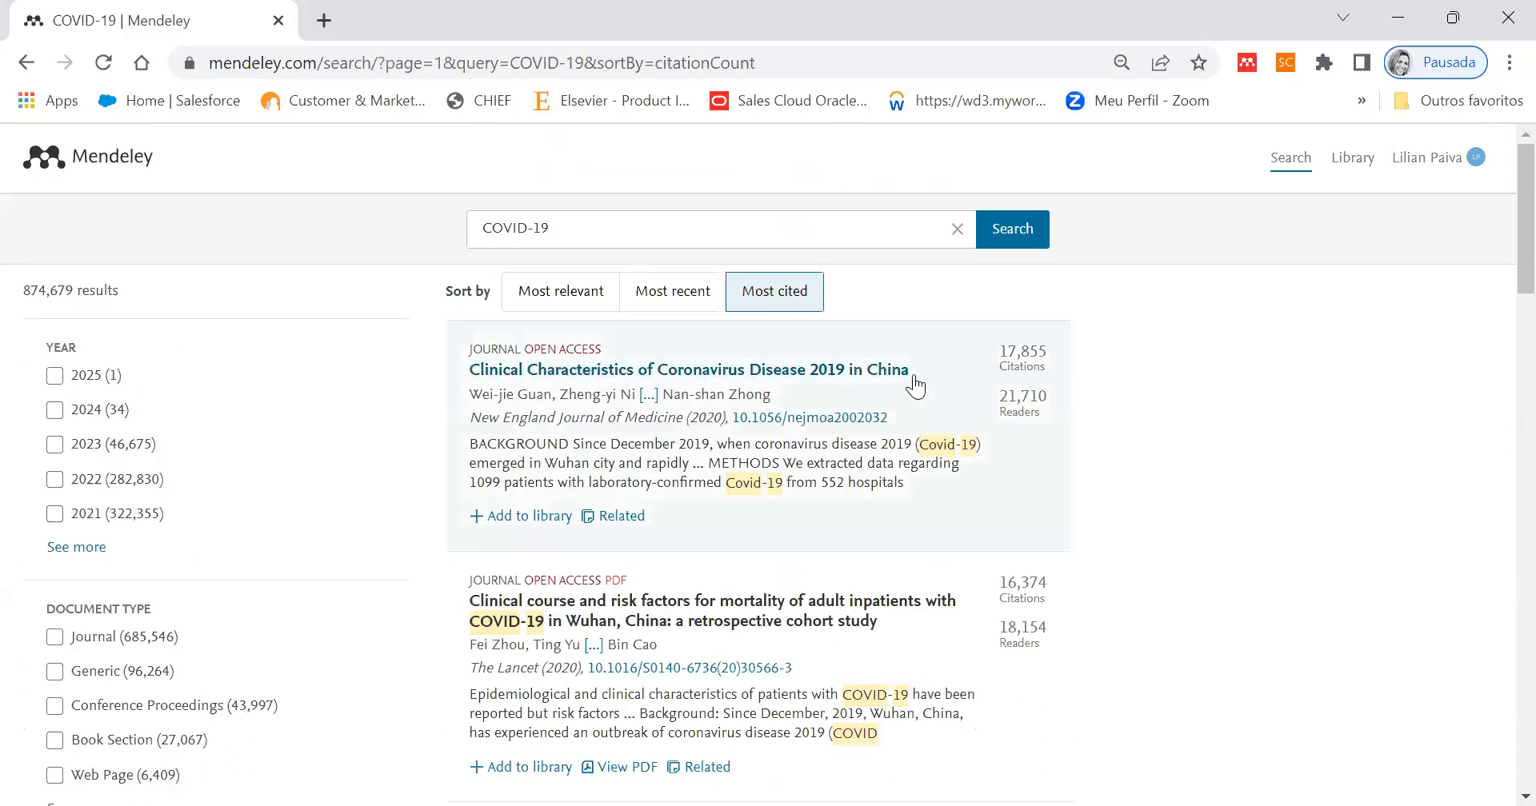
pyautogui.click(954, 360)
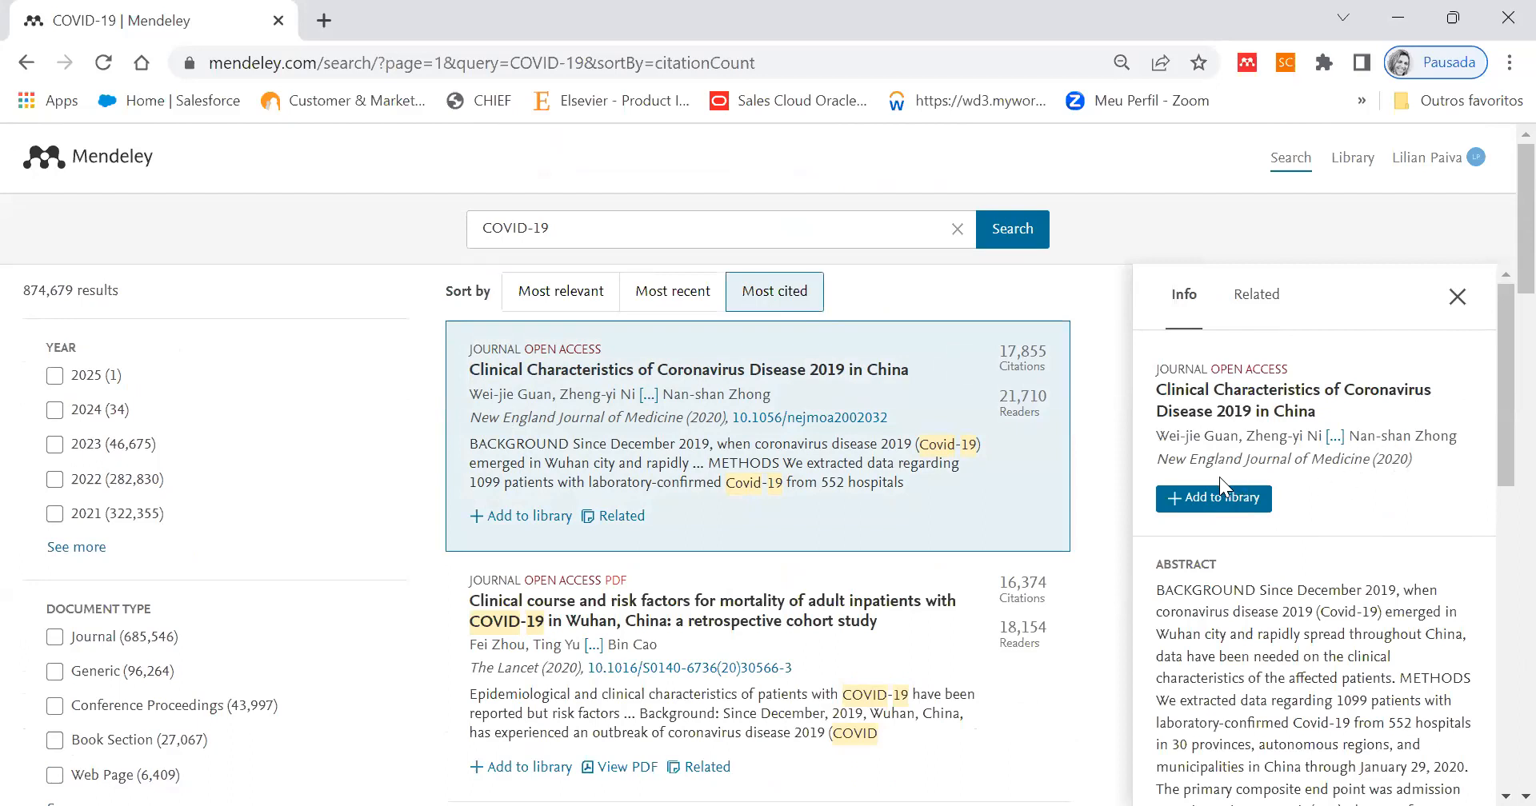
pyautogui.click(1222, 497)
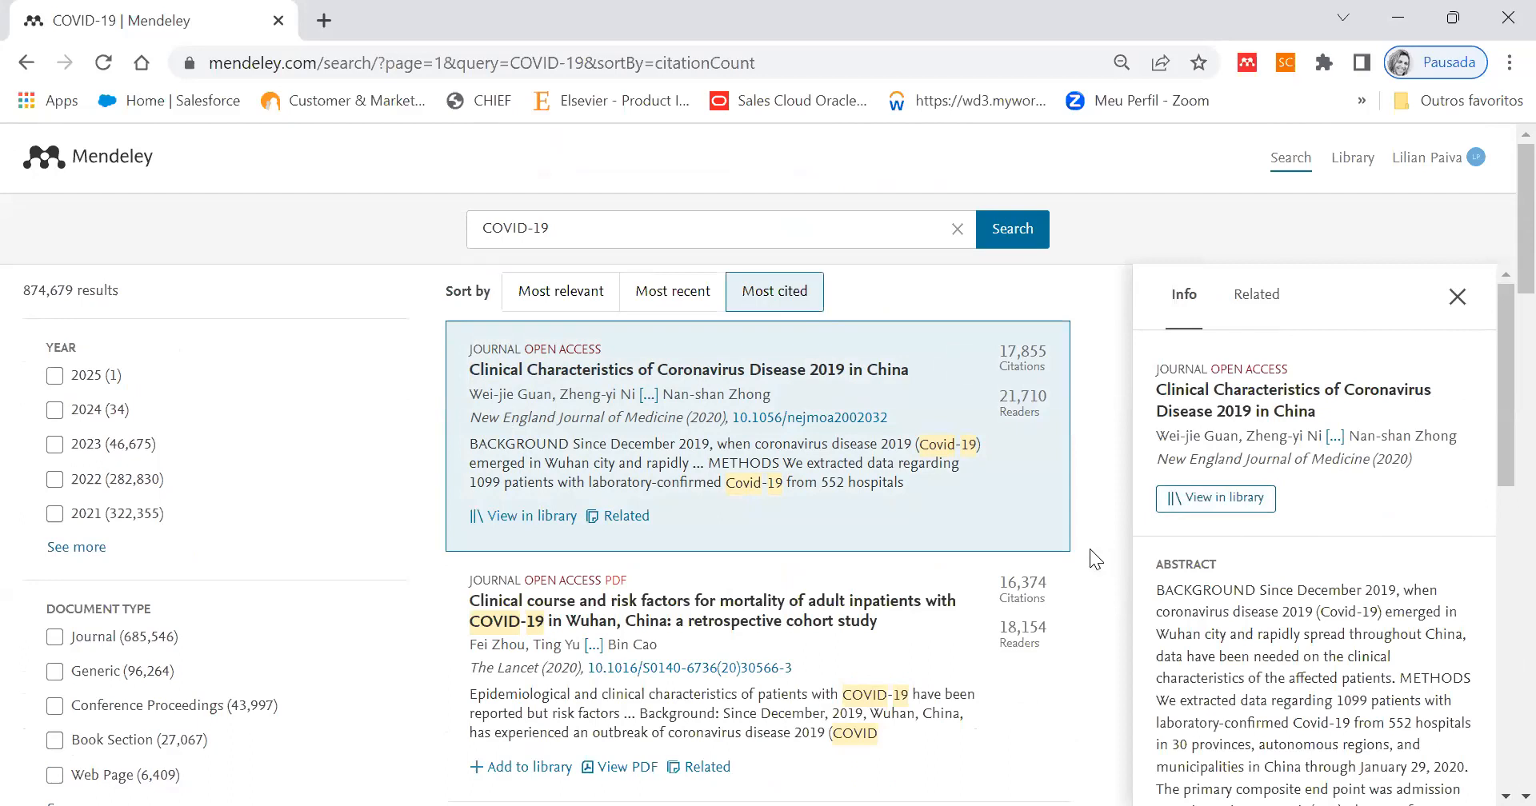
pyautogui.click(1457, 294)
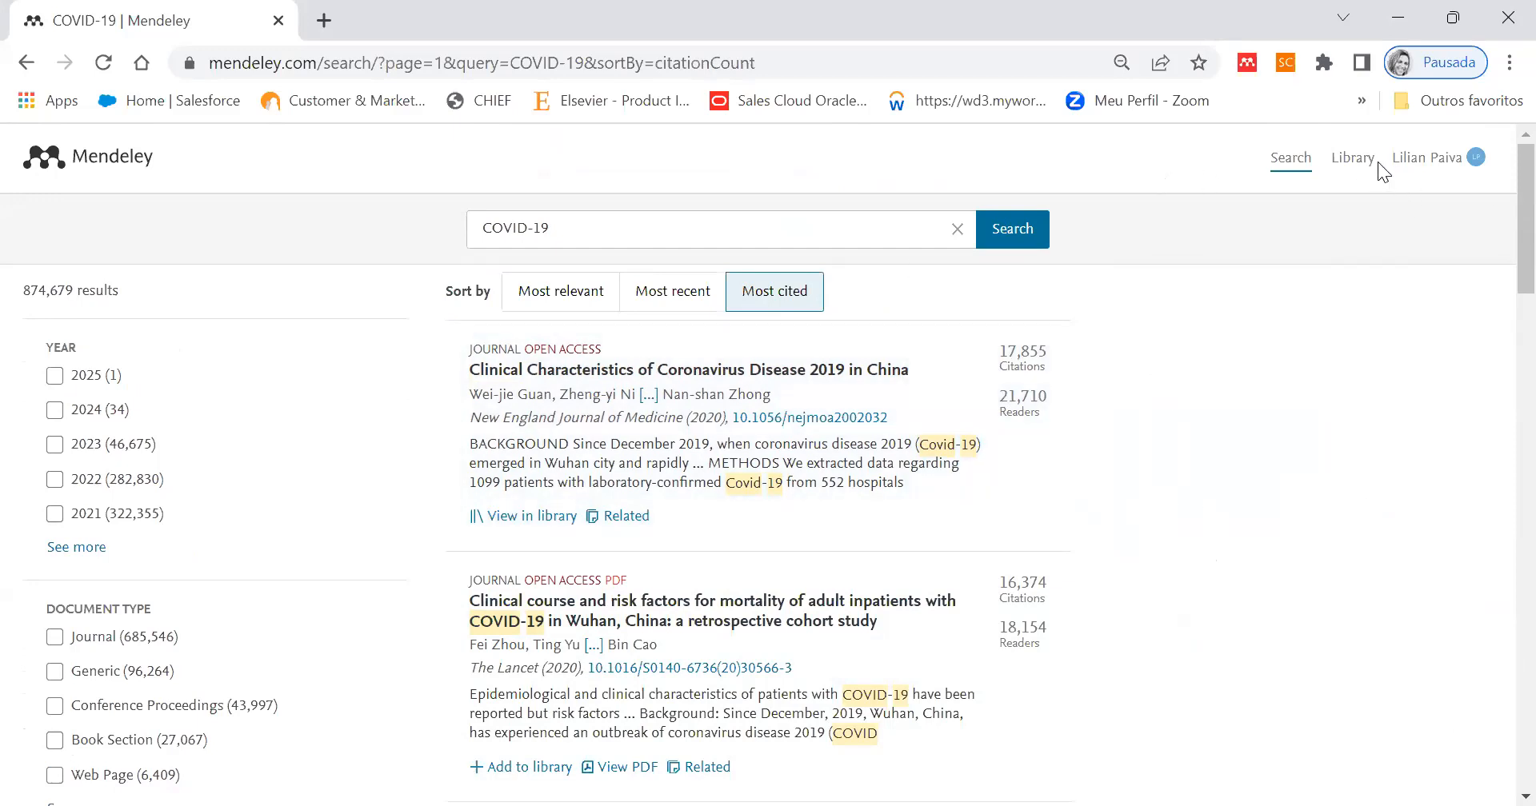
# - Open the library and view its recently added references, favorites, own publications, duplicates and trash
pyautogui.click(1351, 164)
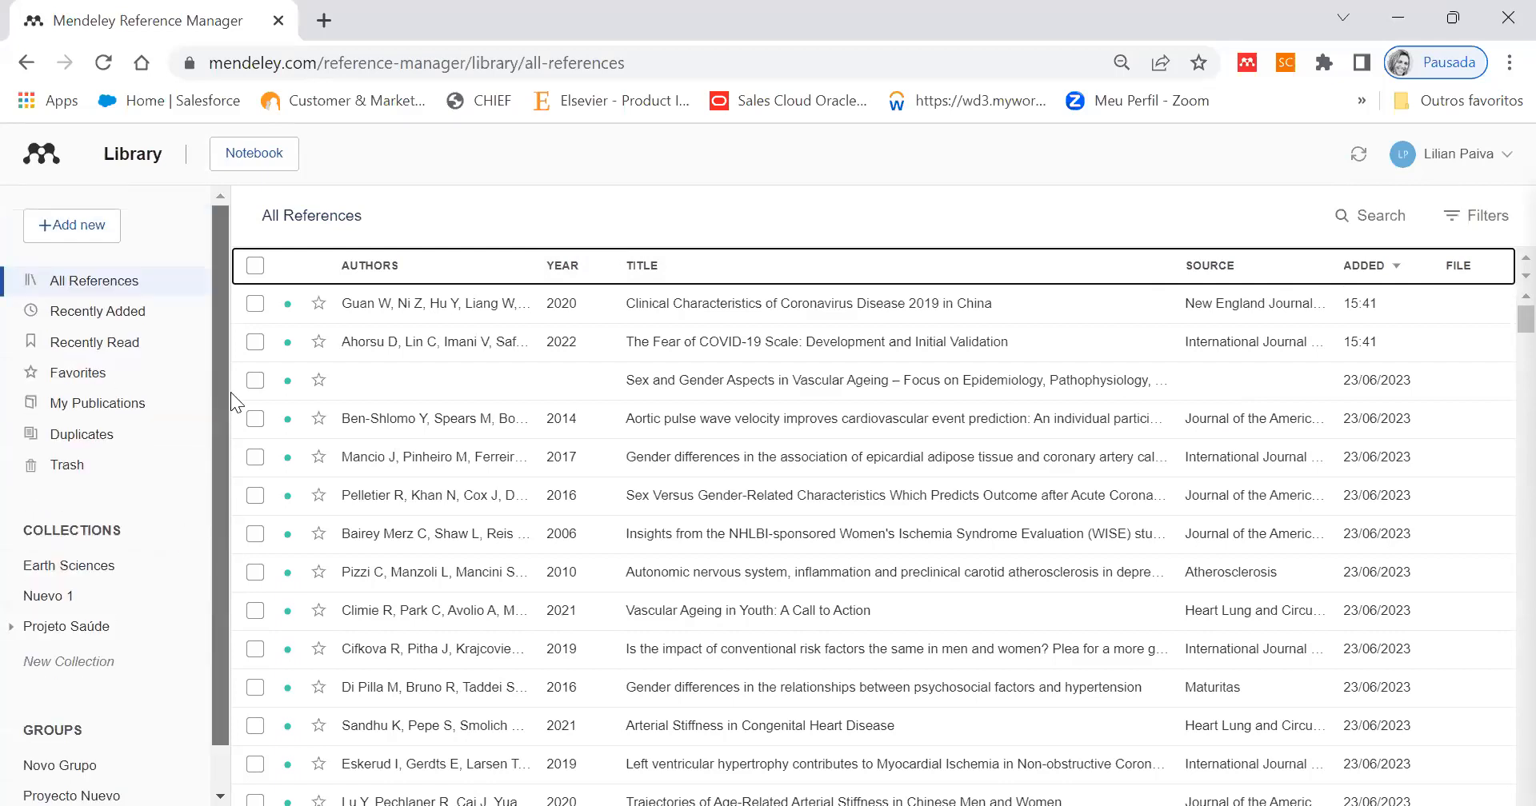
pyautogui.click(100, 286)
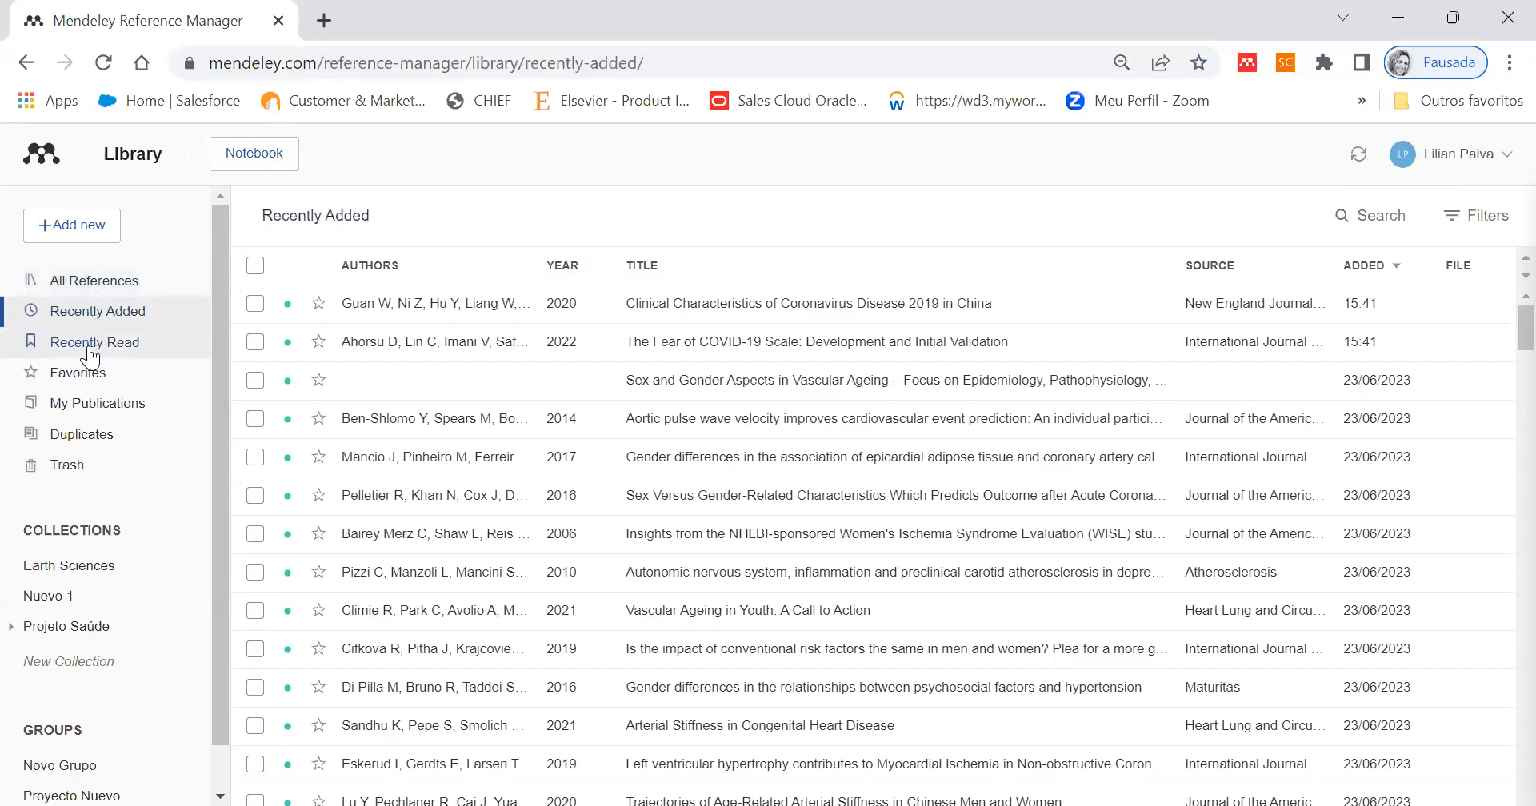
pyautogui.click(84, 374)
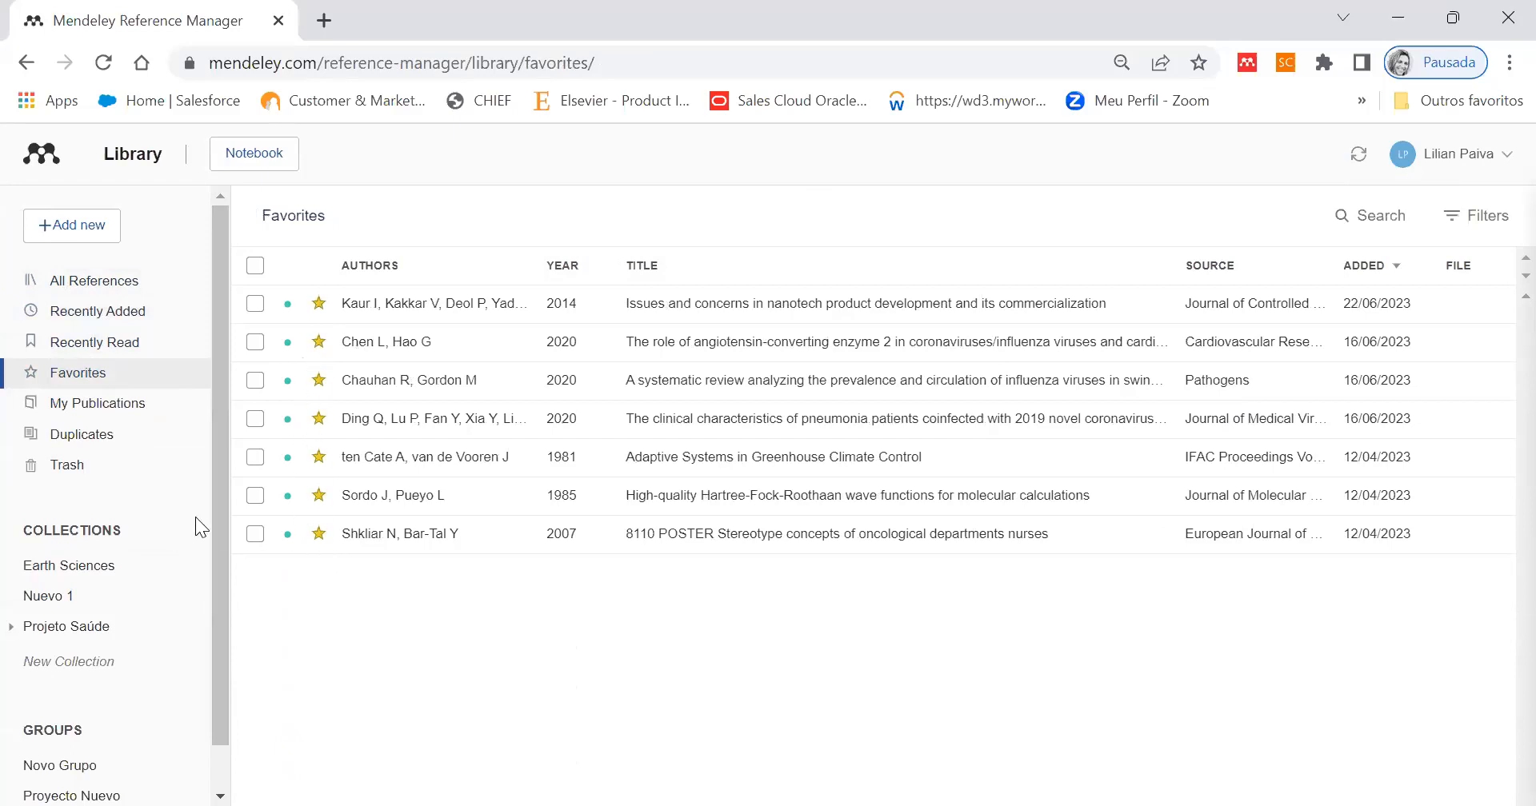
pyautogui.click(97, 404)
pyautogui.click(95, 452)
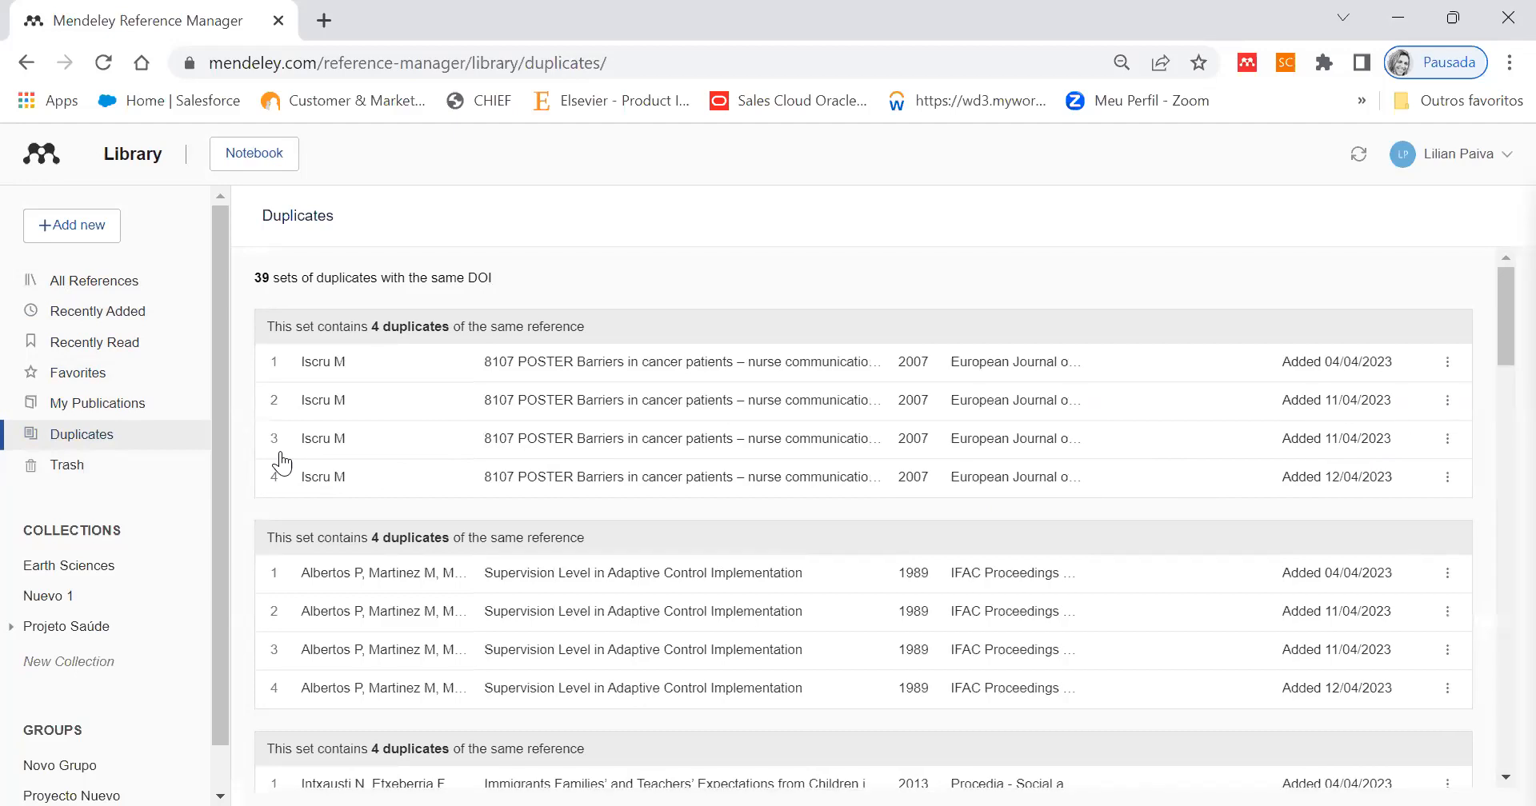
pyautogui.click(87, 472)
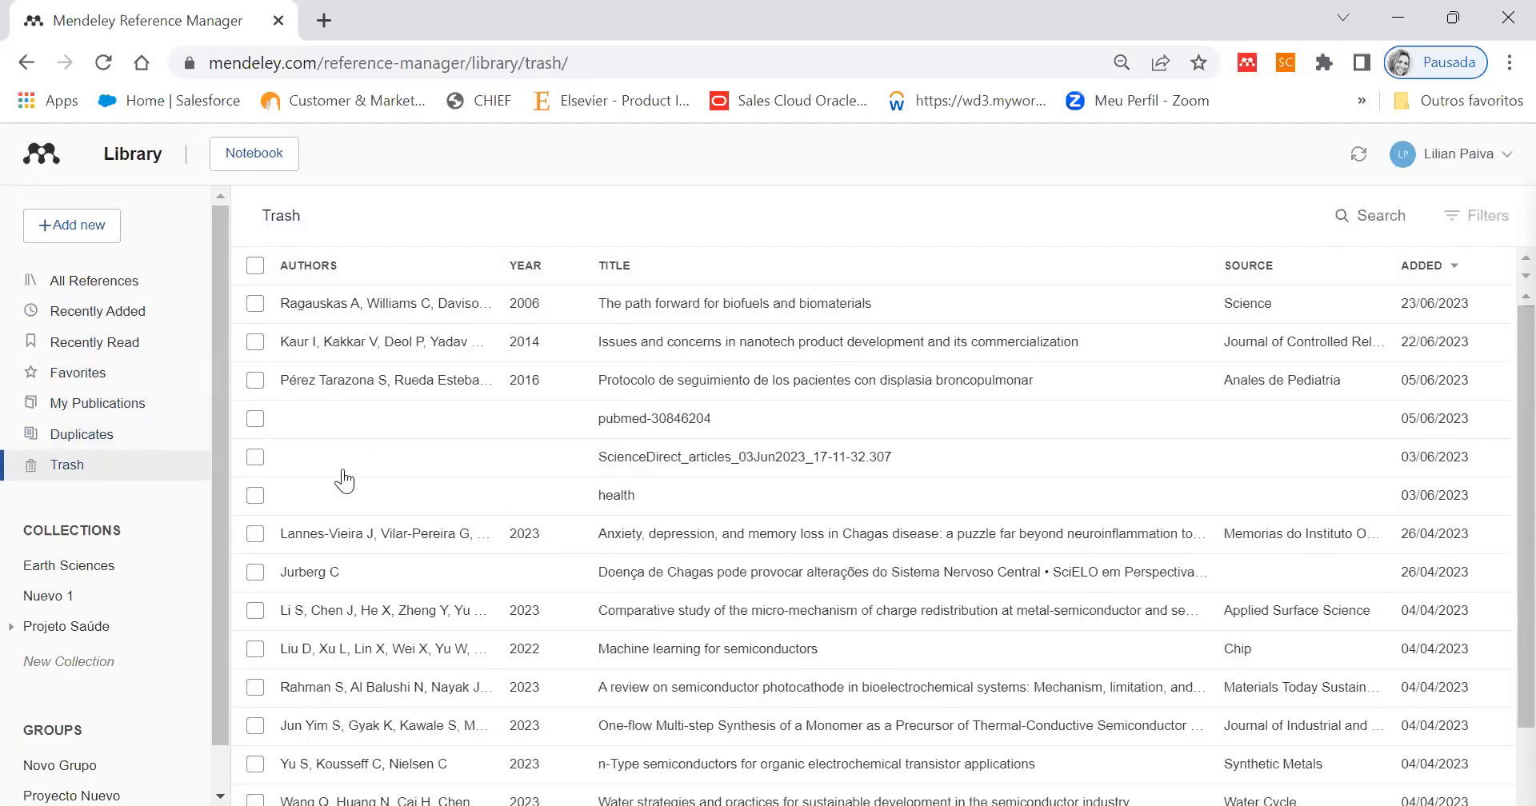
# - Create a new collection named Nova in the library
pyautogui.scroll(-1, 225, 512)
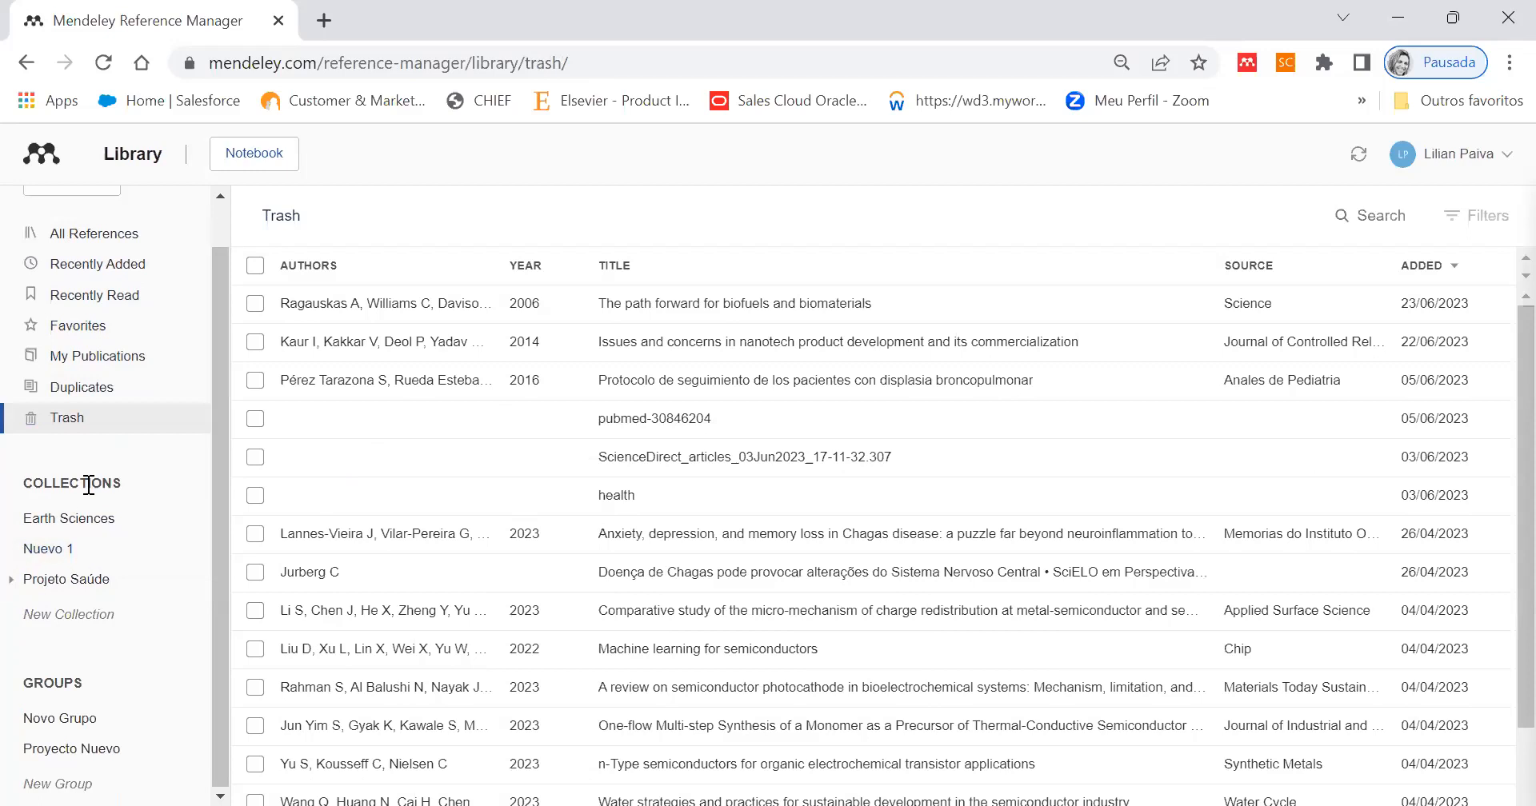
pyautogui.click(68, 622)
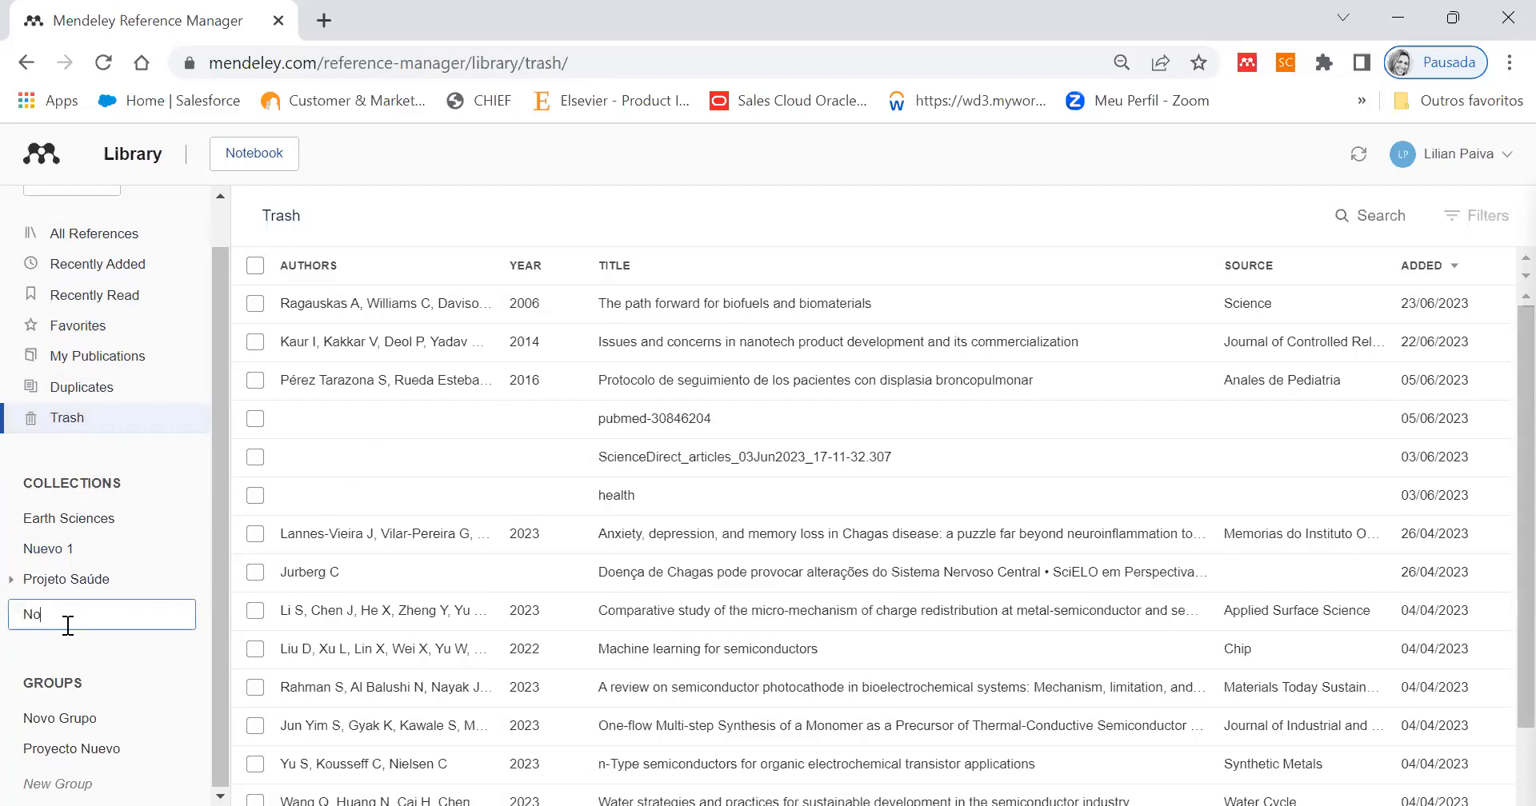
pyautogui.write('Nova')
pyautogui.press('Return')
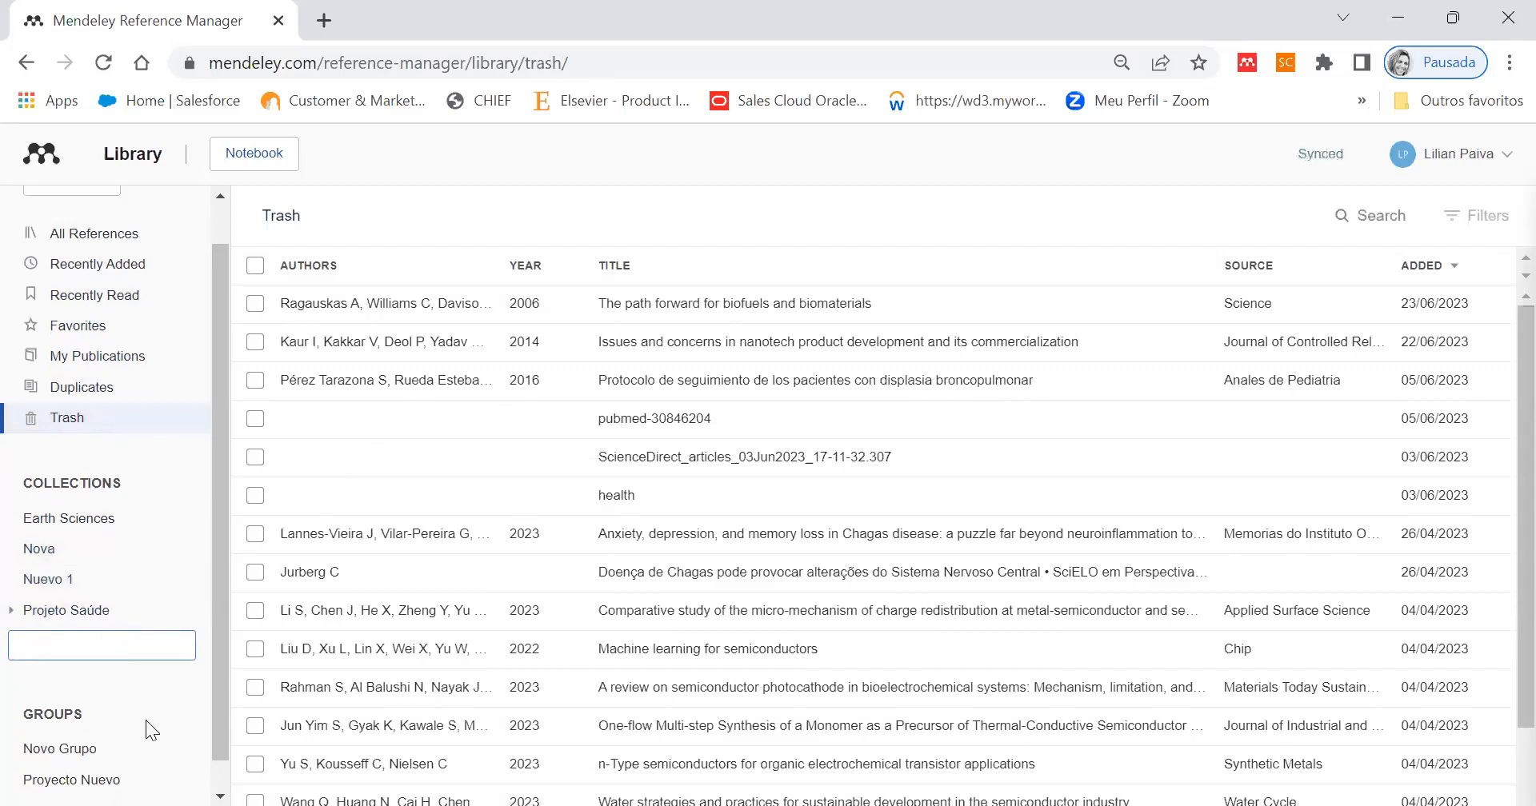
# - Create a new group named Teste in the library
pyautogui.scroll(-1, 144, 724)
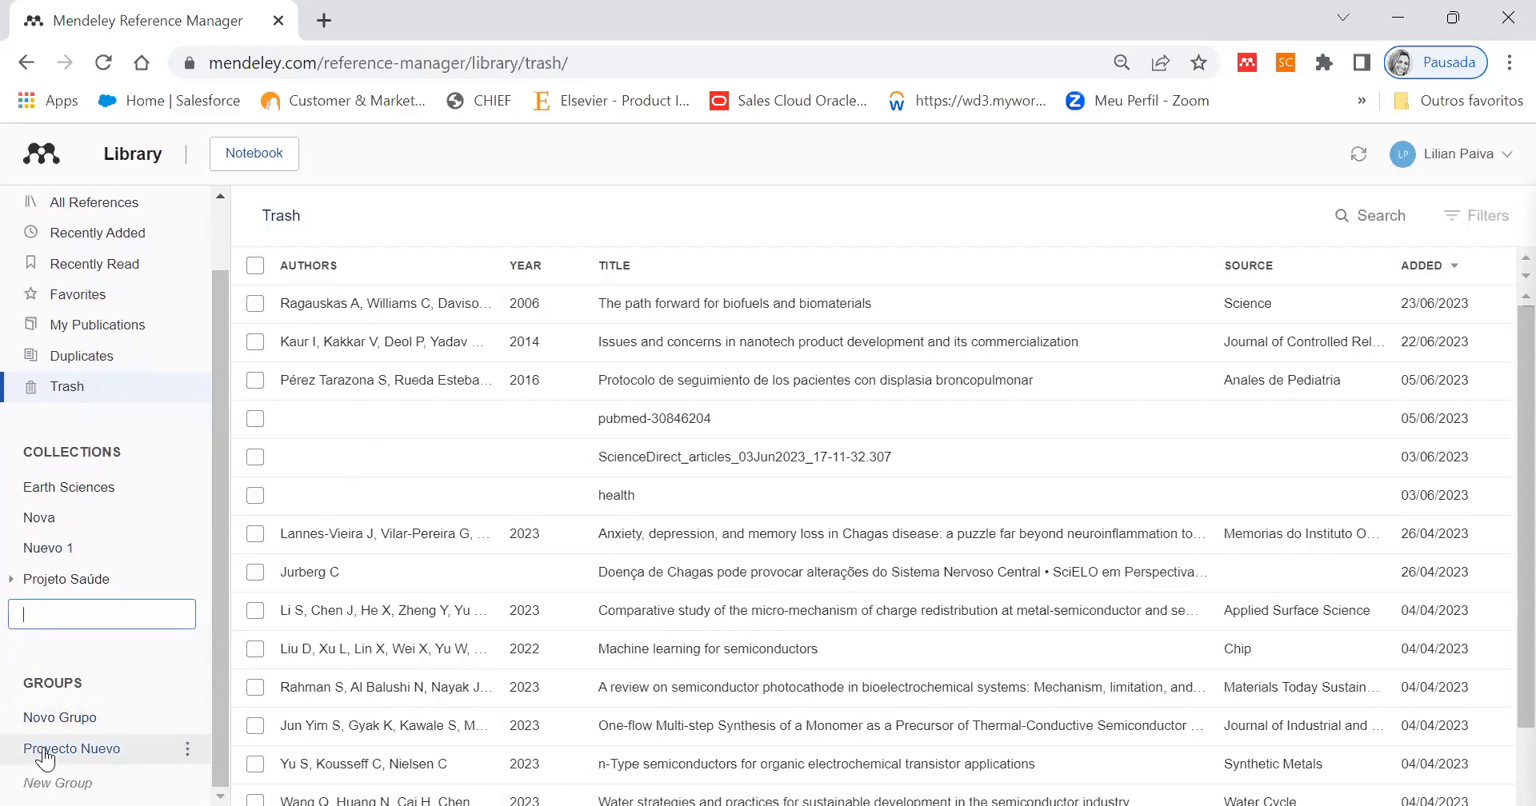
pyautogui.click(71, 782)
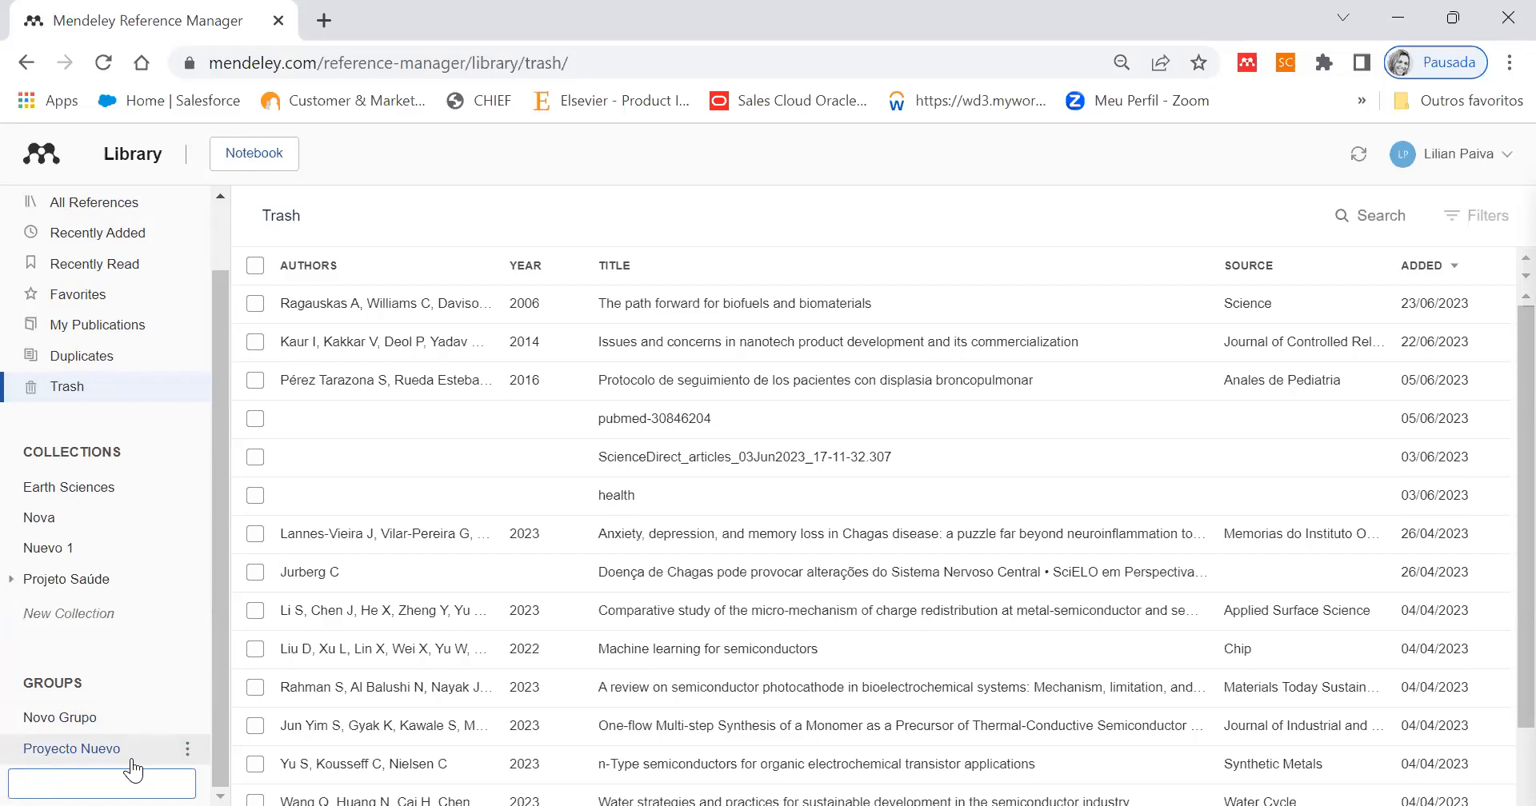
pyautogui.write('Teste')
pyautogui.press('Return')
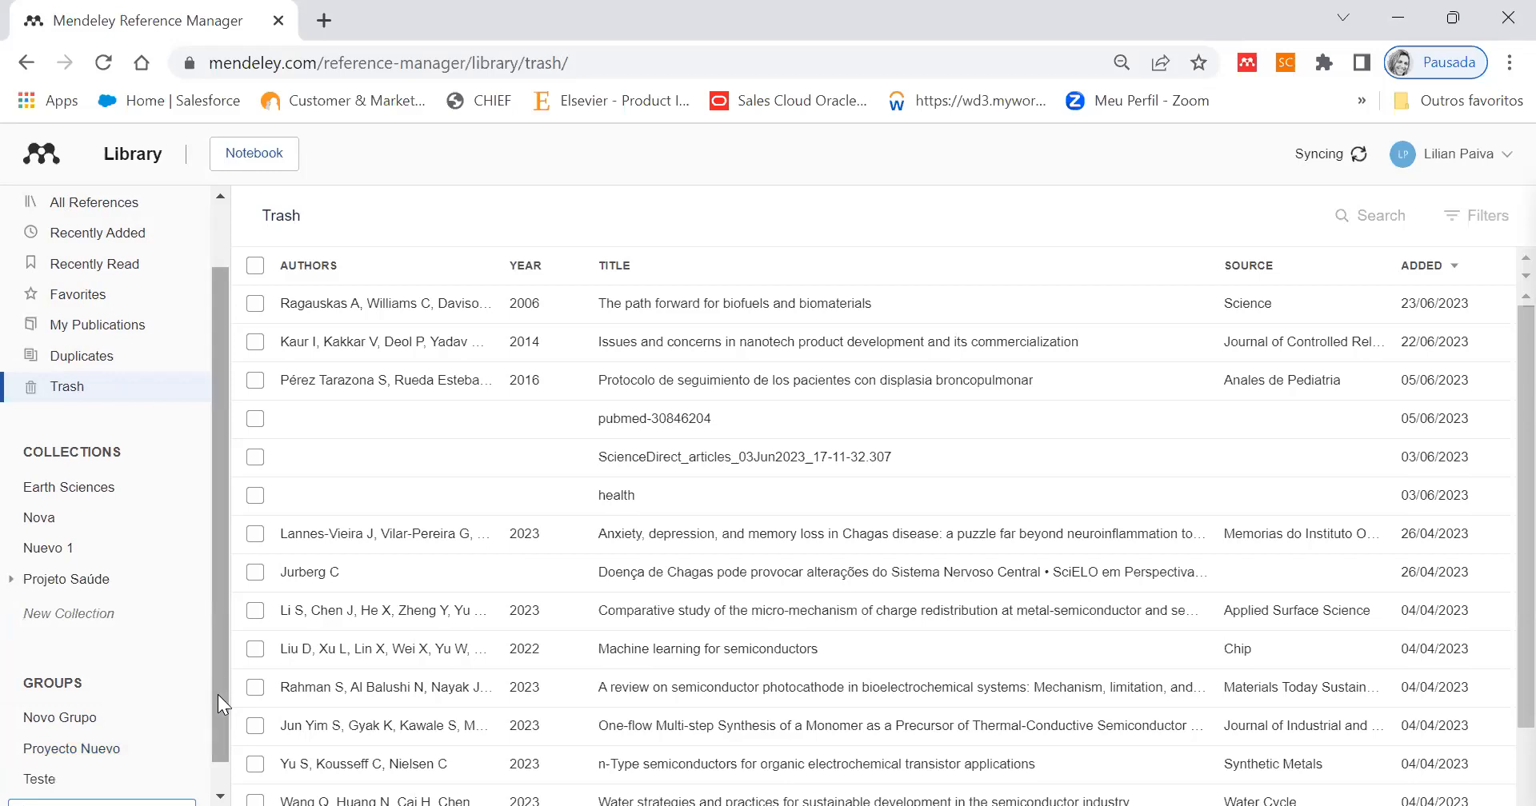
# - View the management settings and member invitation form of the group Teste, and close the preferences without sending invites
pyautogui.moveTo(218, 696); pyautogui.dragTo(218, 720)
pyautogui.click(188, 751)
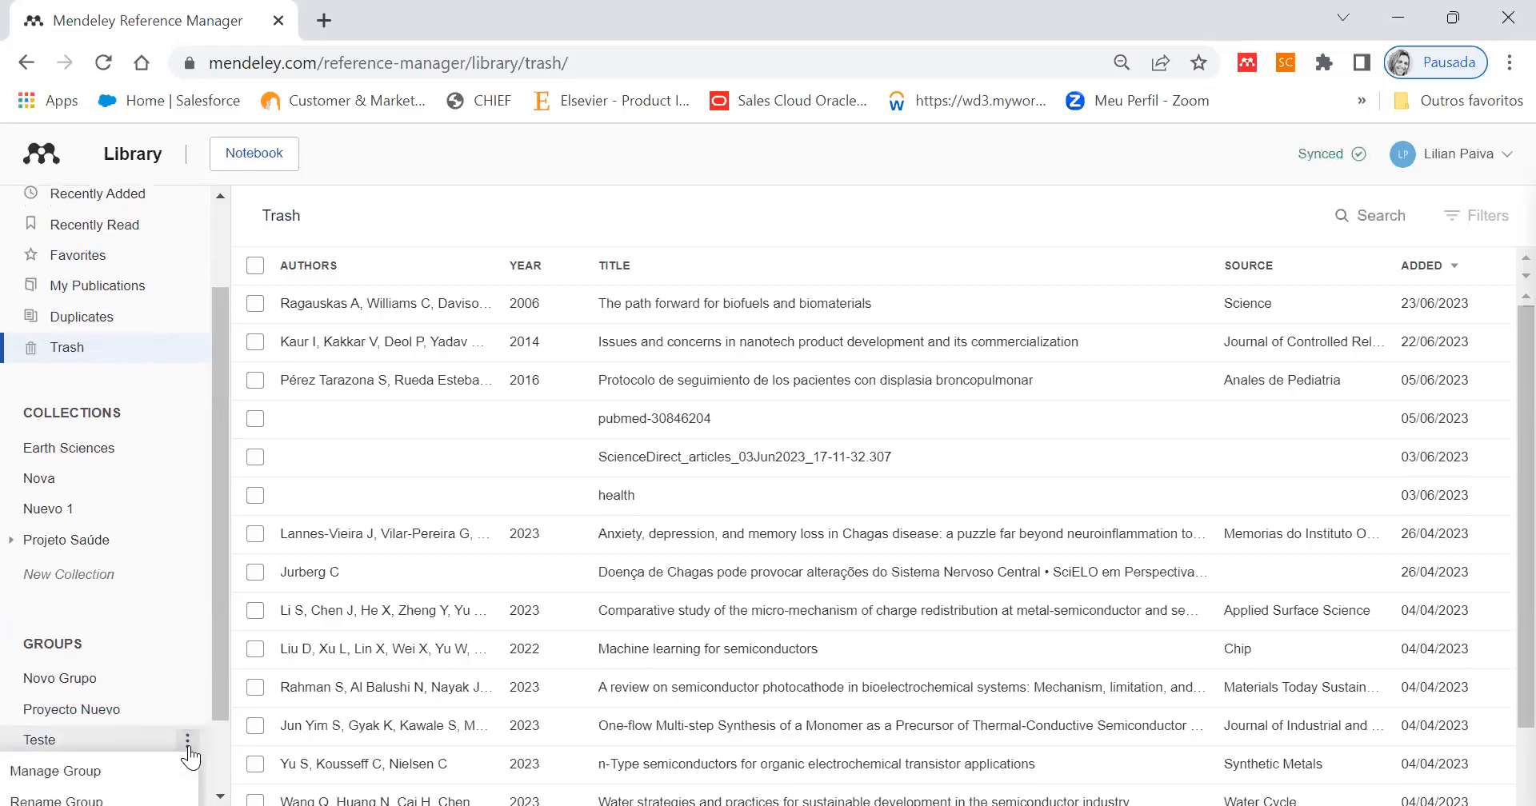
pyautogui.click(64, 773)
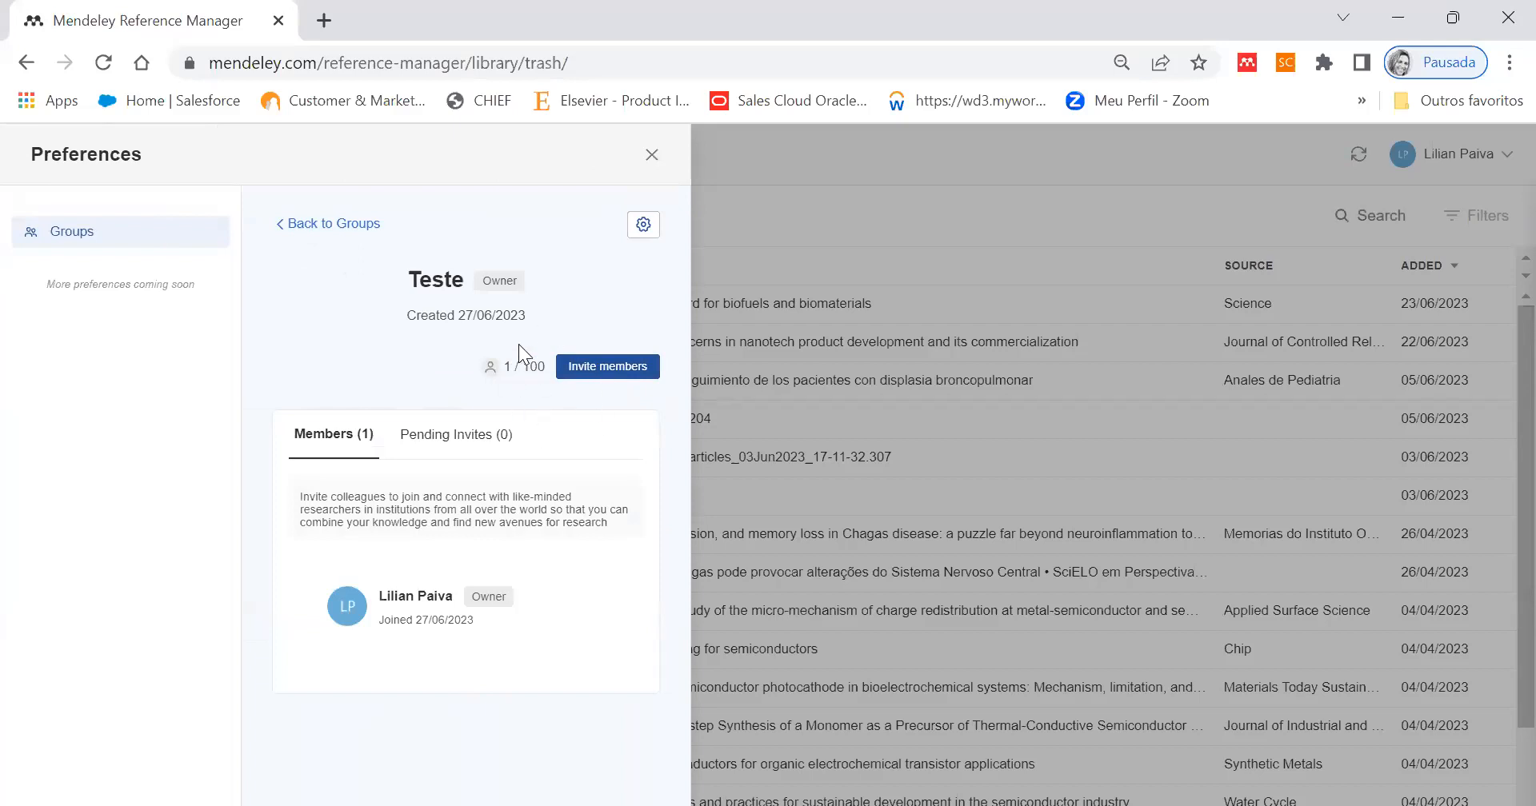
pyautogui.click(601, 366)
pyautogui.click(335, 512)
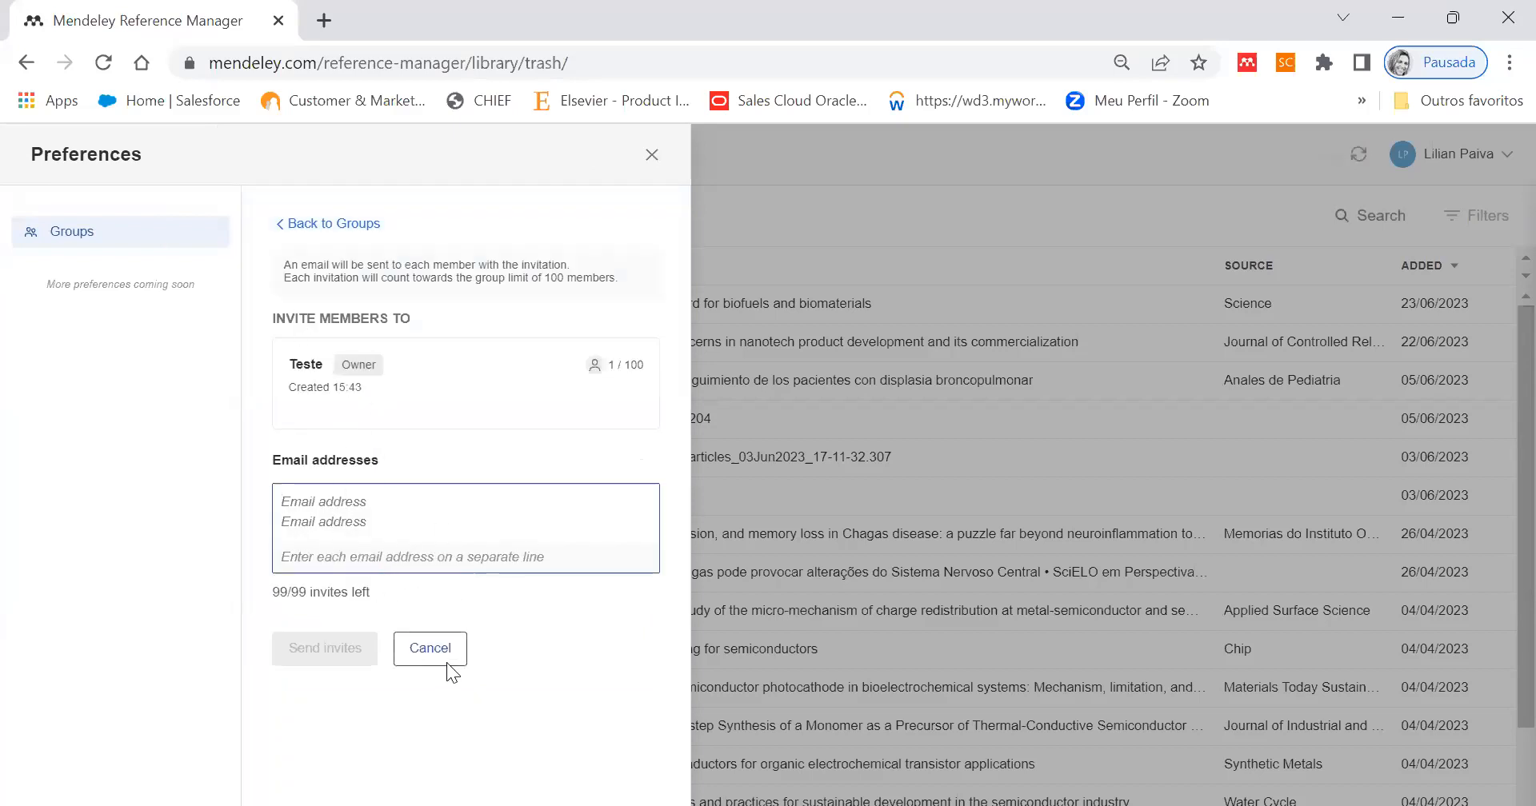
pyautogui.click(651, 156)
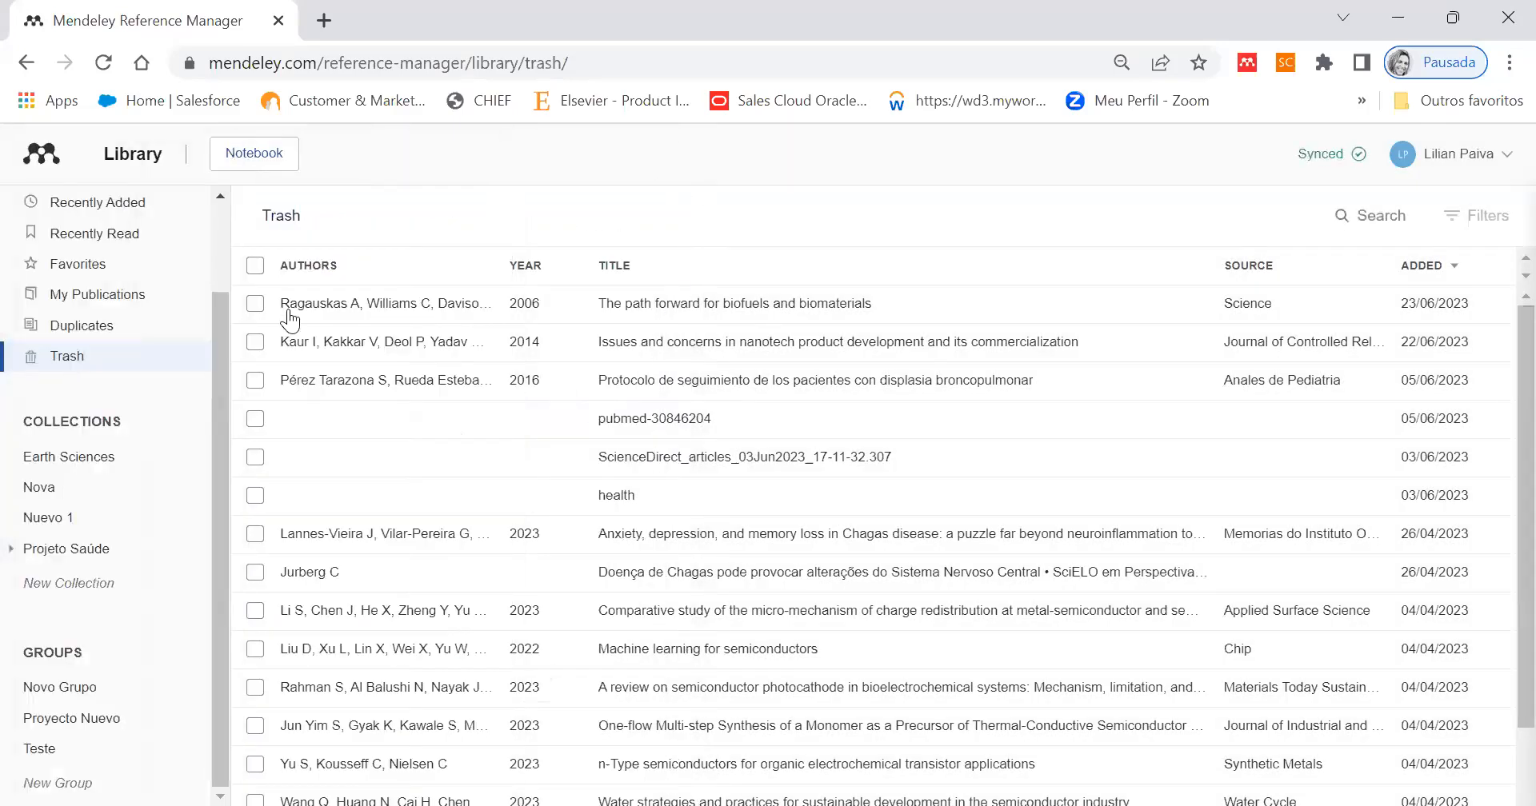
# - Import the references from ScienceDirect_citations_1687890303483.ris in the Downloads folder and display all references of the library
pyautogui.moveTo(216, 388); pyautogui.dragTo(228, 221)
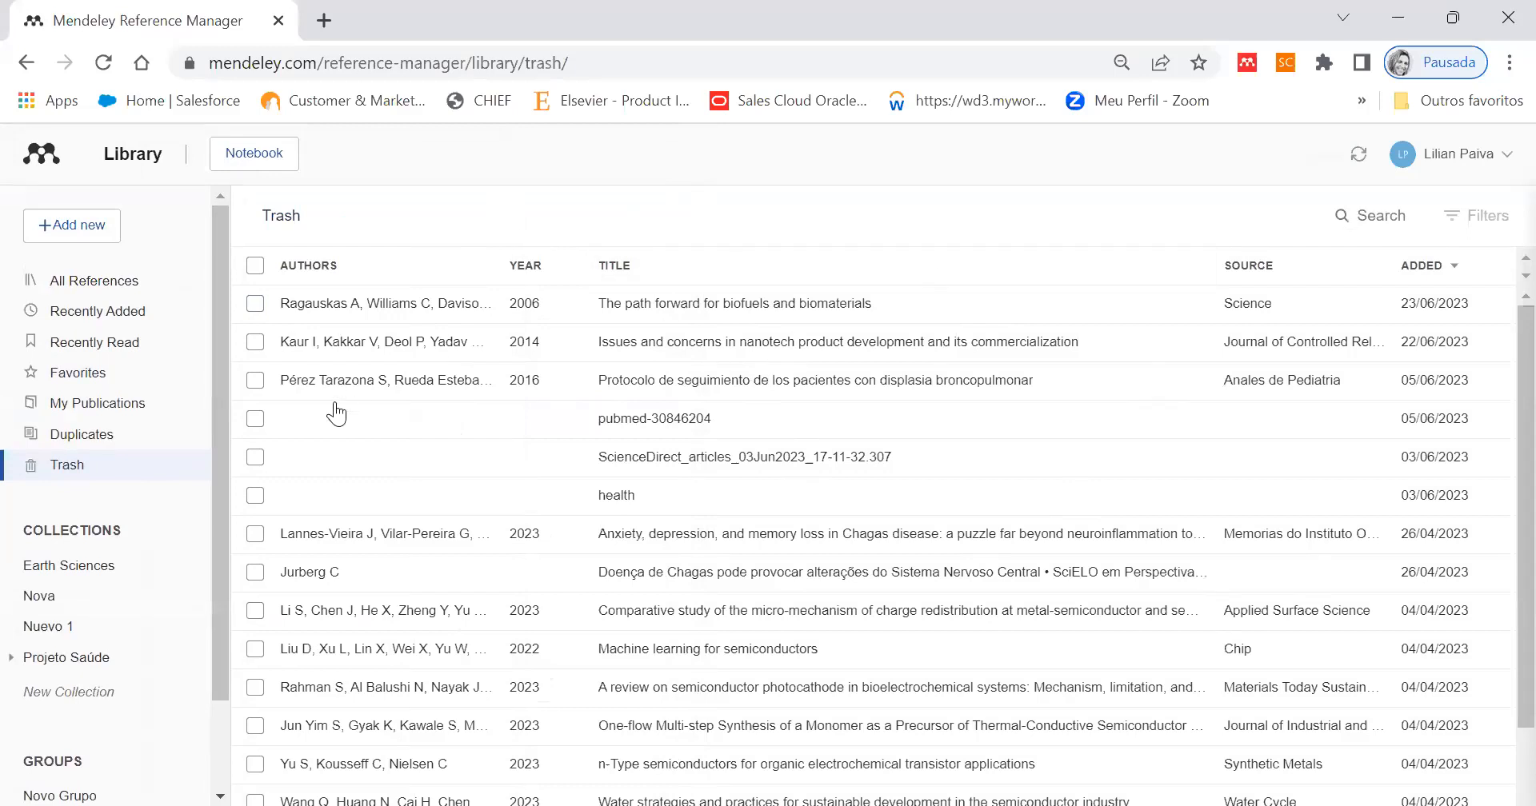
pyautogui.click(68, 221)
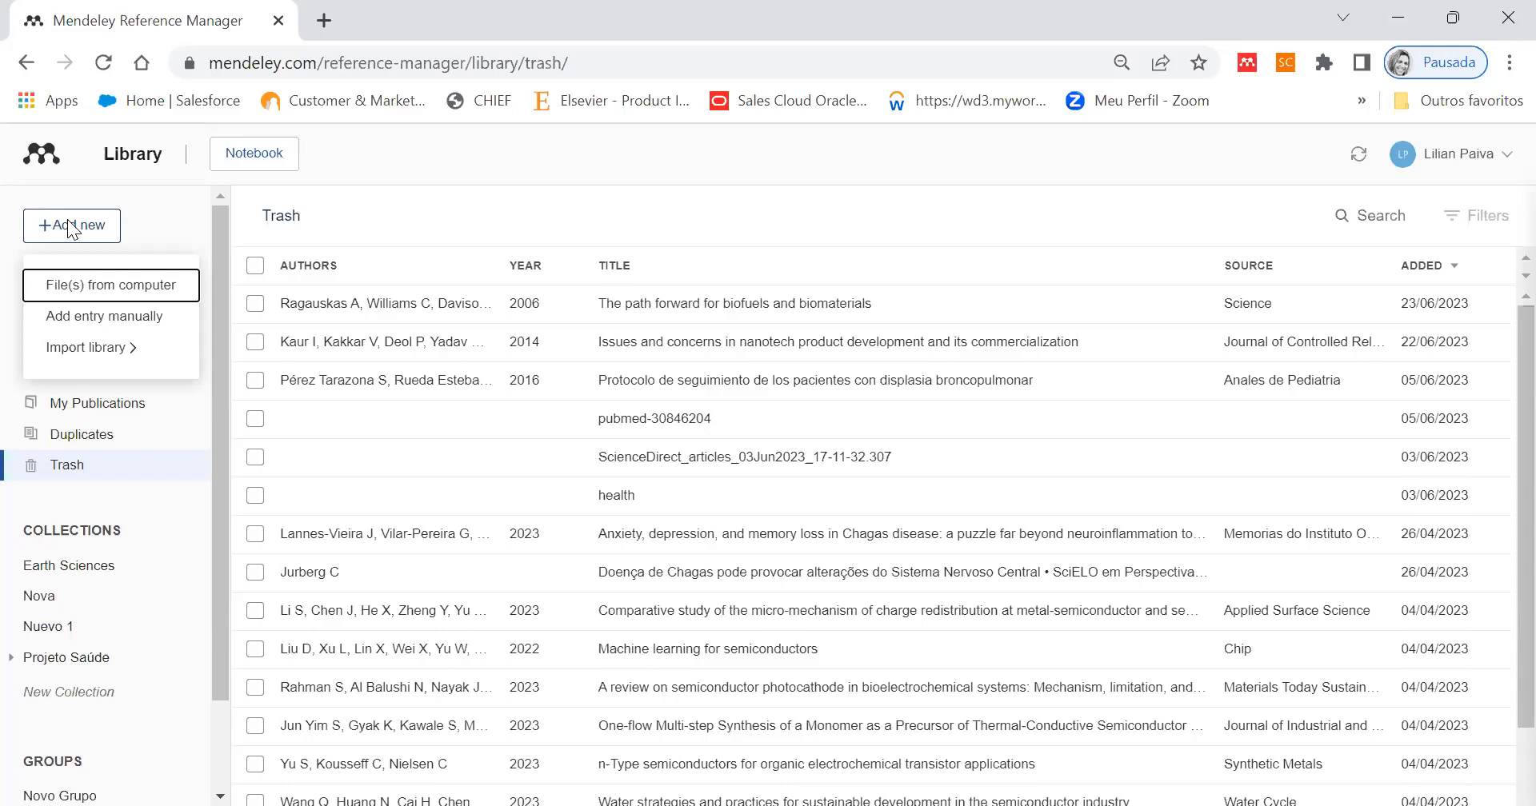
pyautogui.click(96, 351)
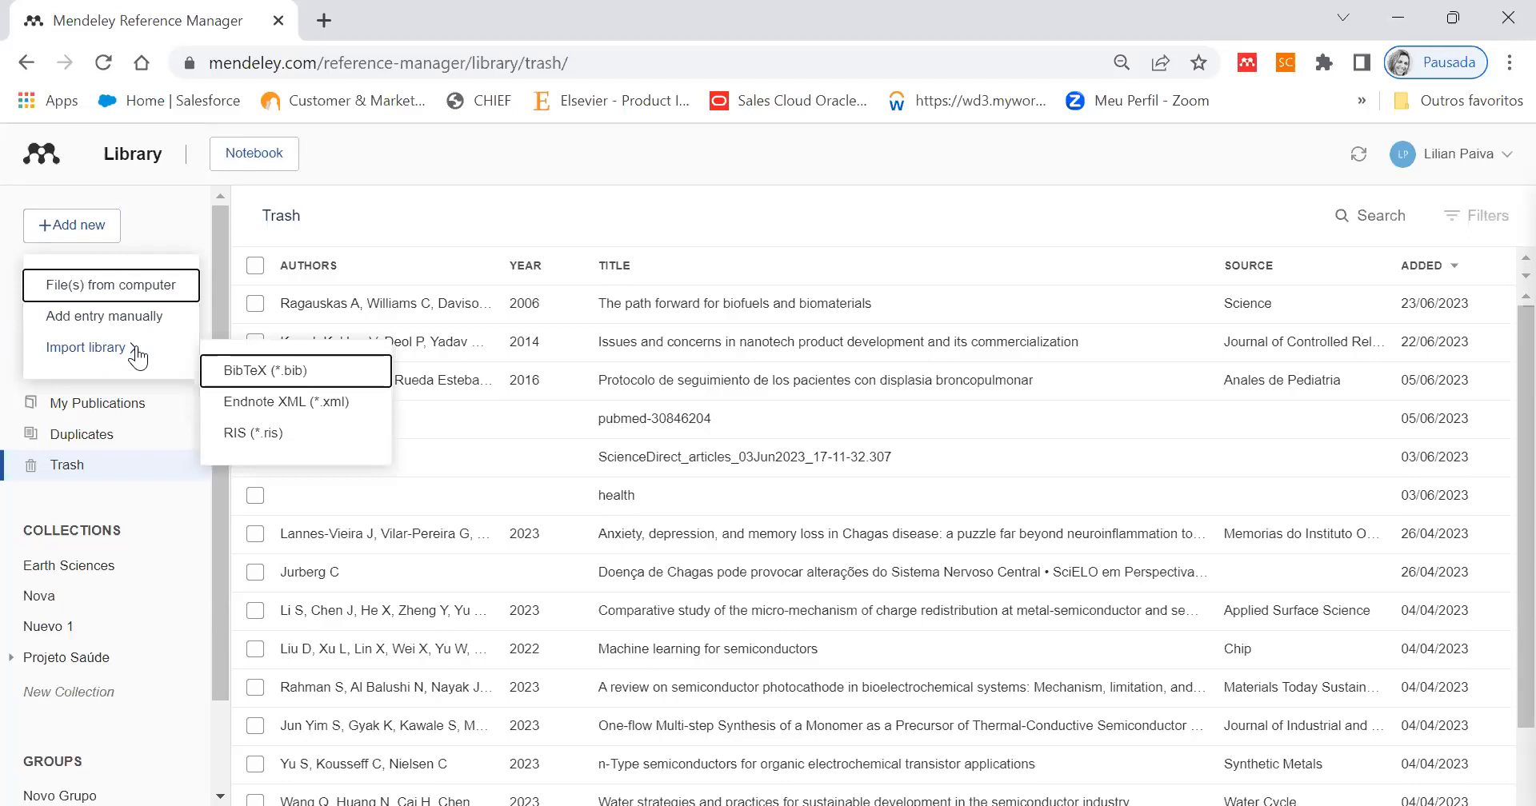
pyautogui.click(94, 228)
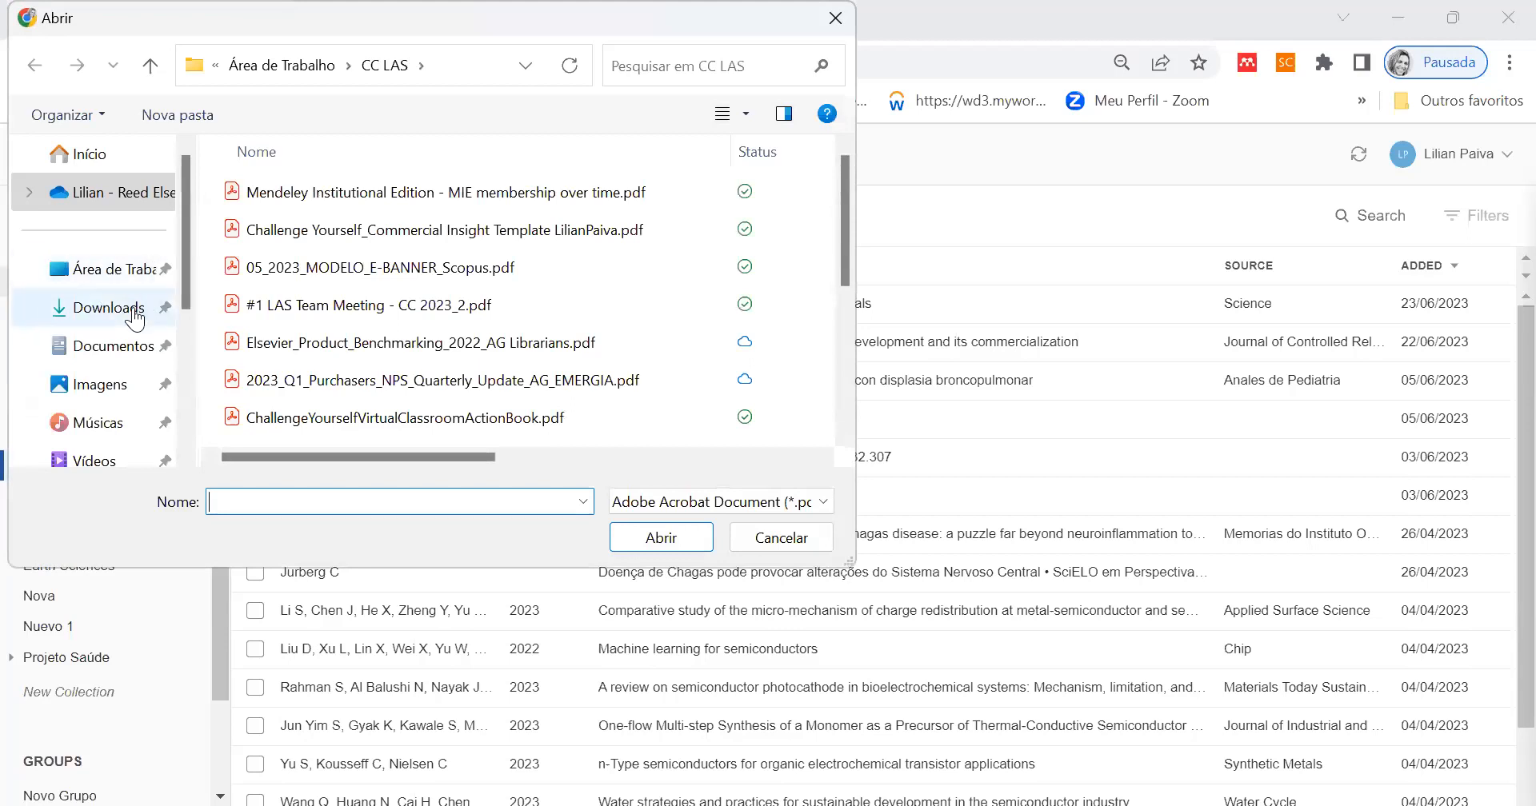
pyautogui.click(108, 308)
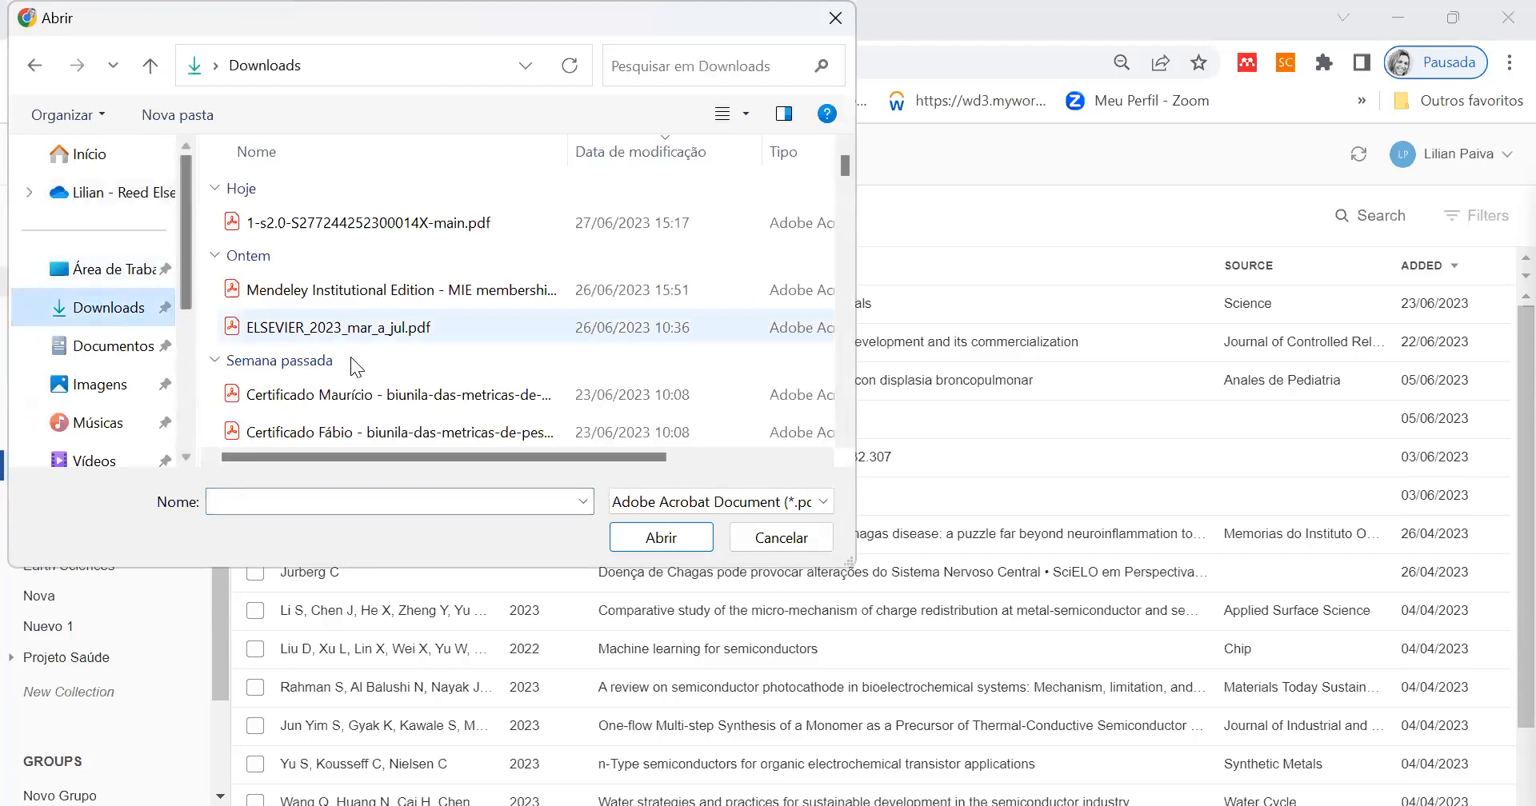
pyautogui.click(796, 516)
pyautogui.click(622, 461)
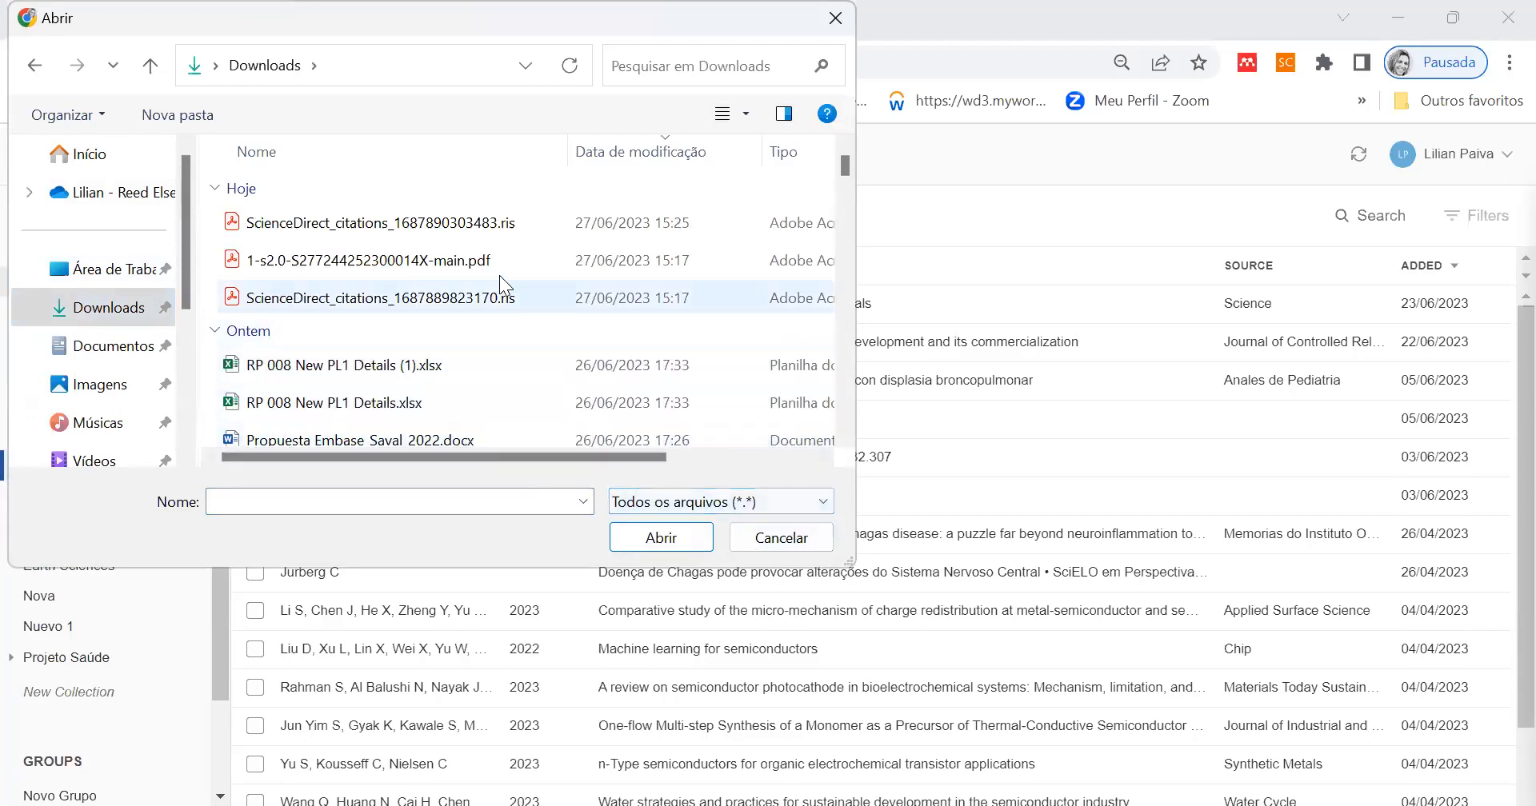
pyautogui.click(468, 228)
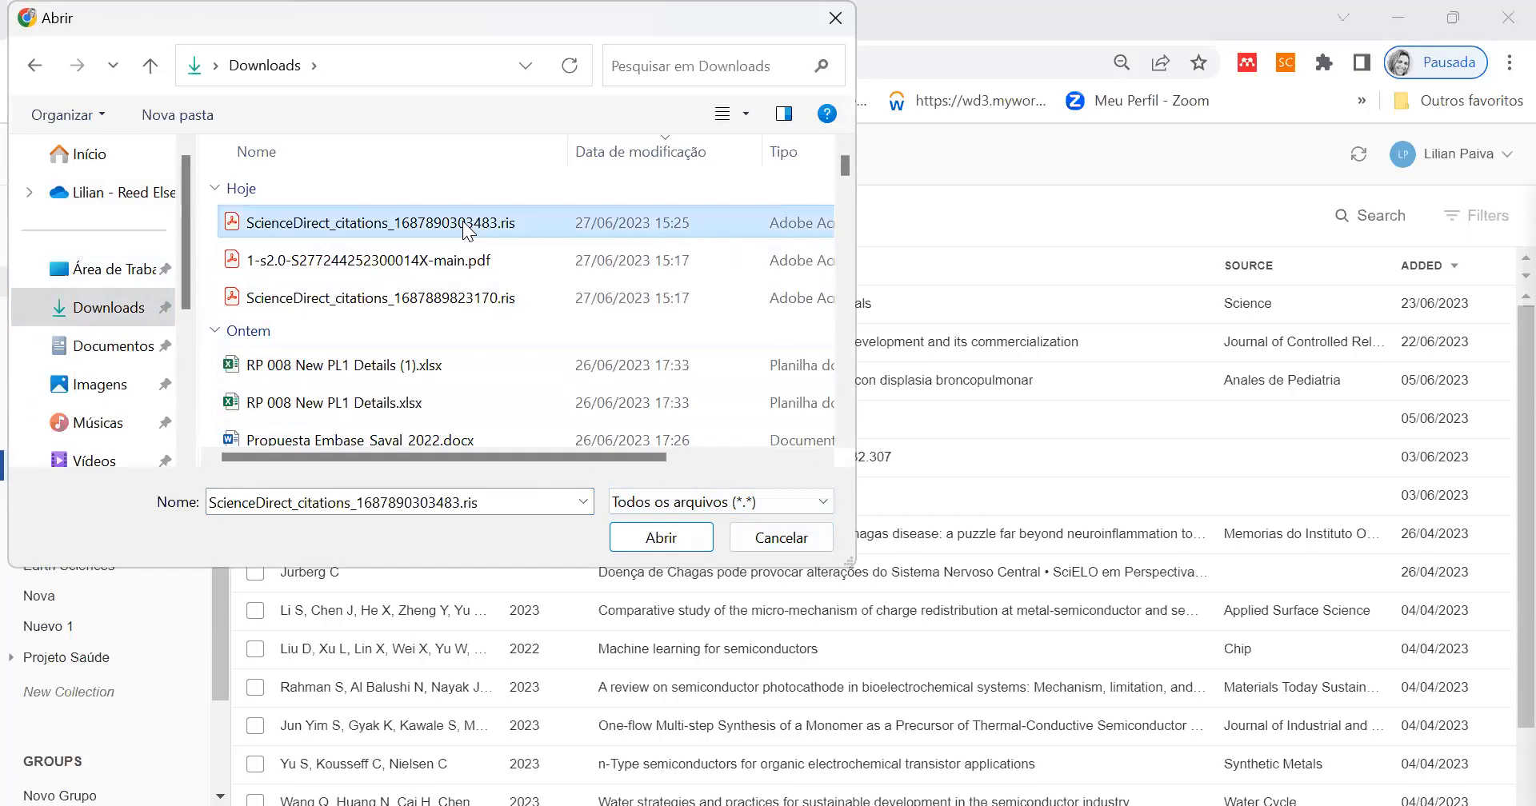
pyautogui.click(671, 536)
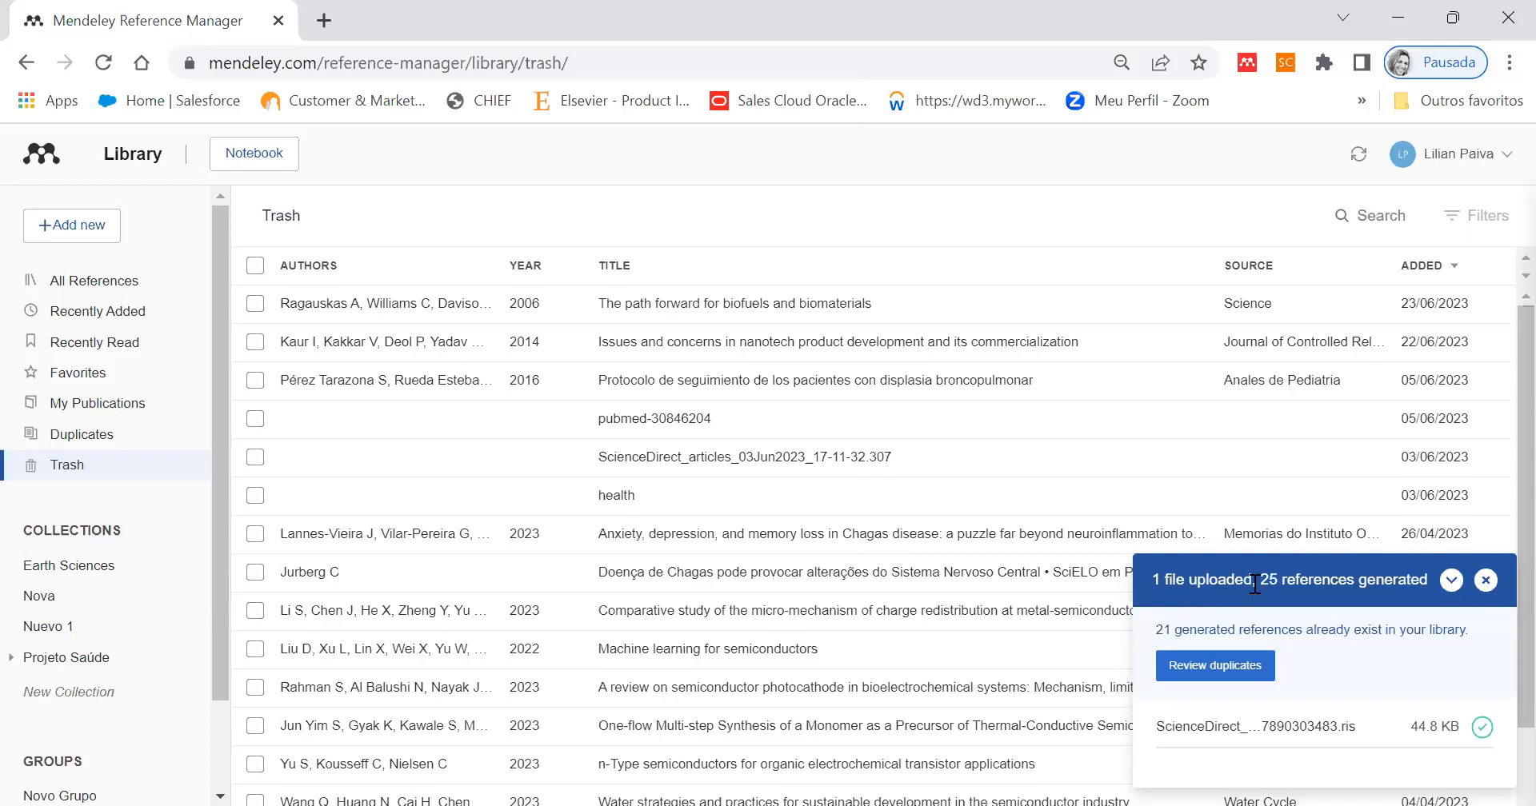
pyautogui.click(1478, 586)
pyautogui.click(75, 285)
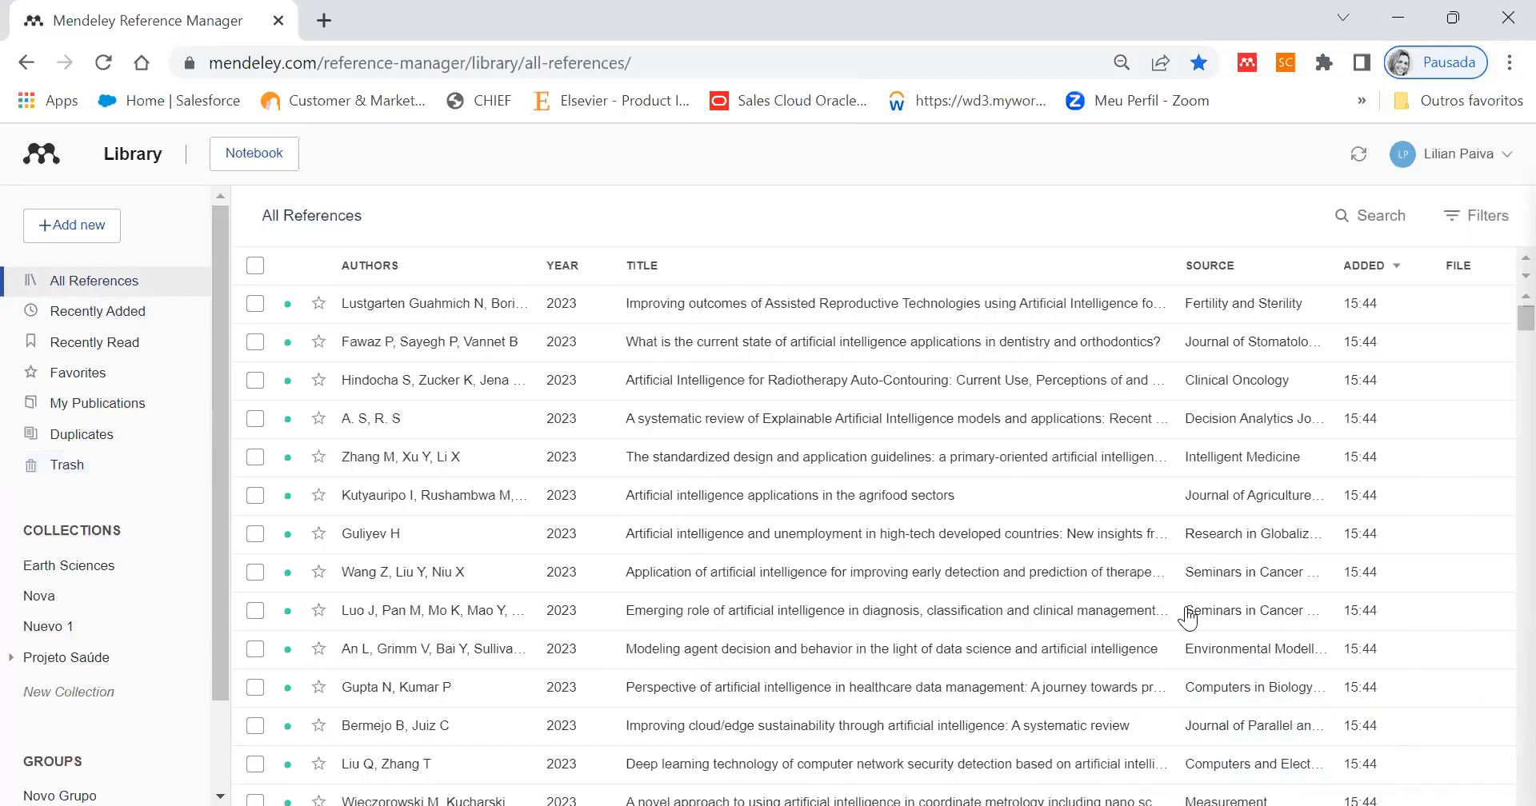
# - View the form for adding a reference manually and close it without adding an entry
pyautogui.scroll(-6, 1299, 460)
pyautogui.scroll(-6, 1300, 457)
pyautogui.scroll(5, 1299, 457)
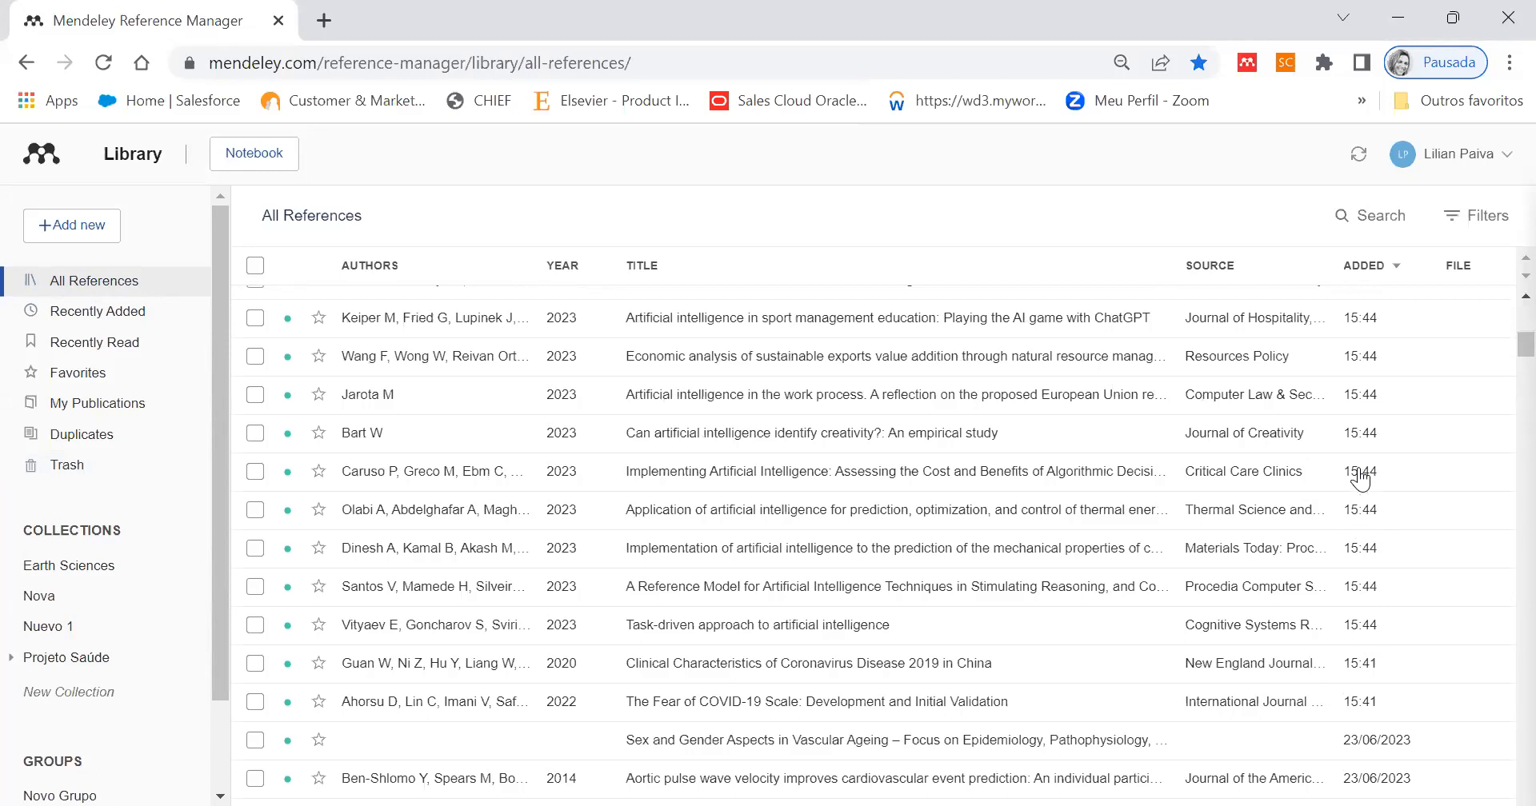
pyautogui.scroll(7, 1134, 535)
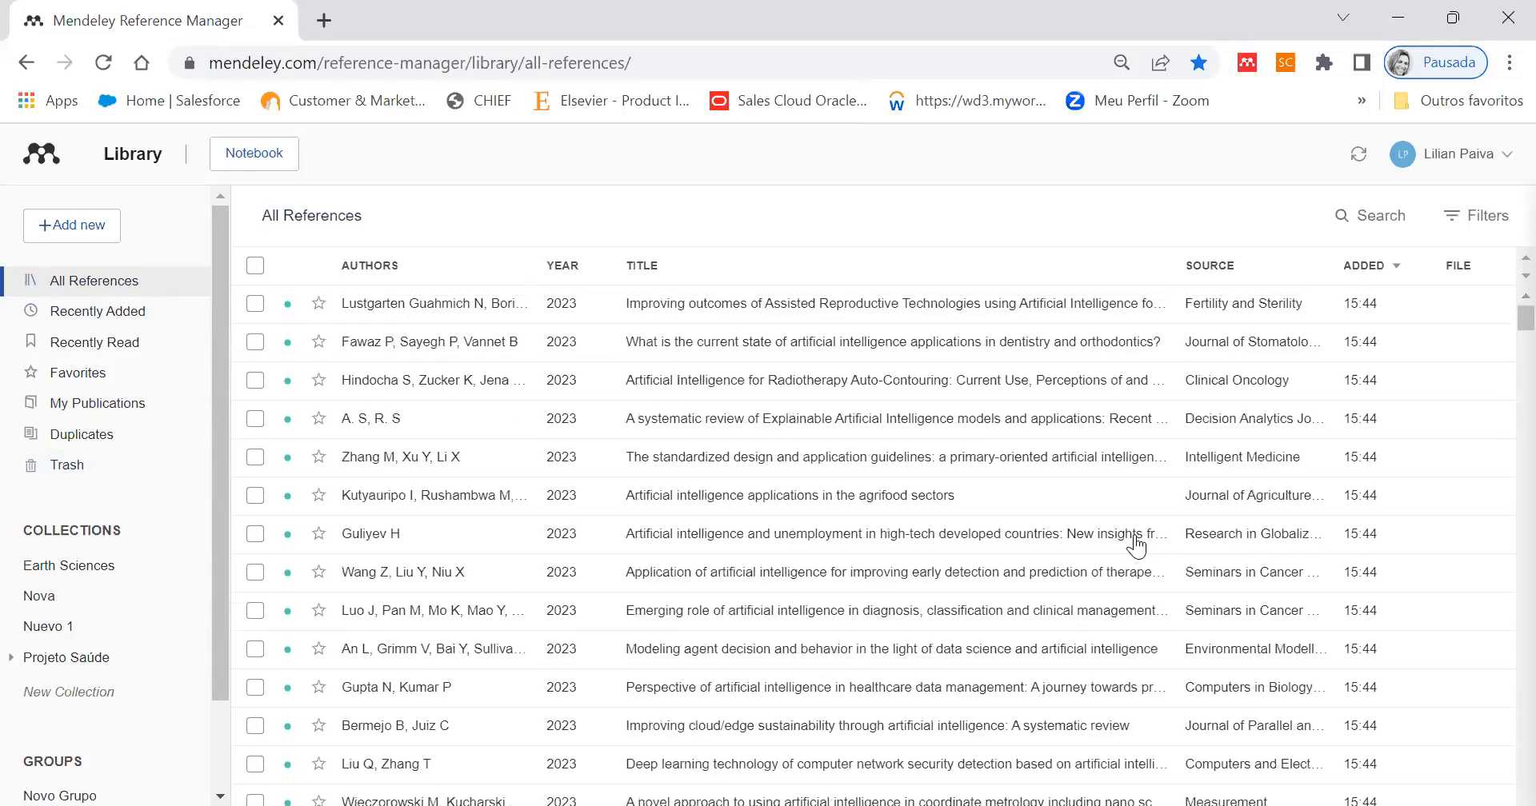
pyautogui.click(72, 226)
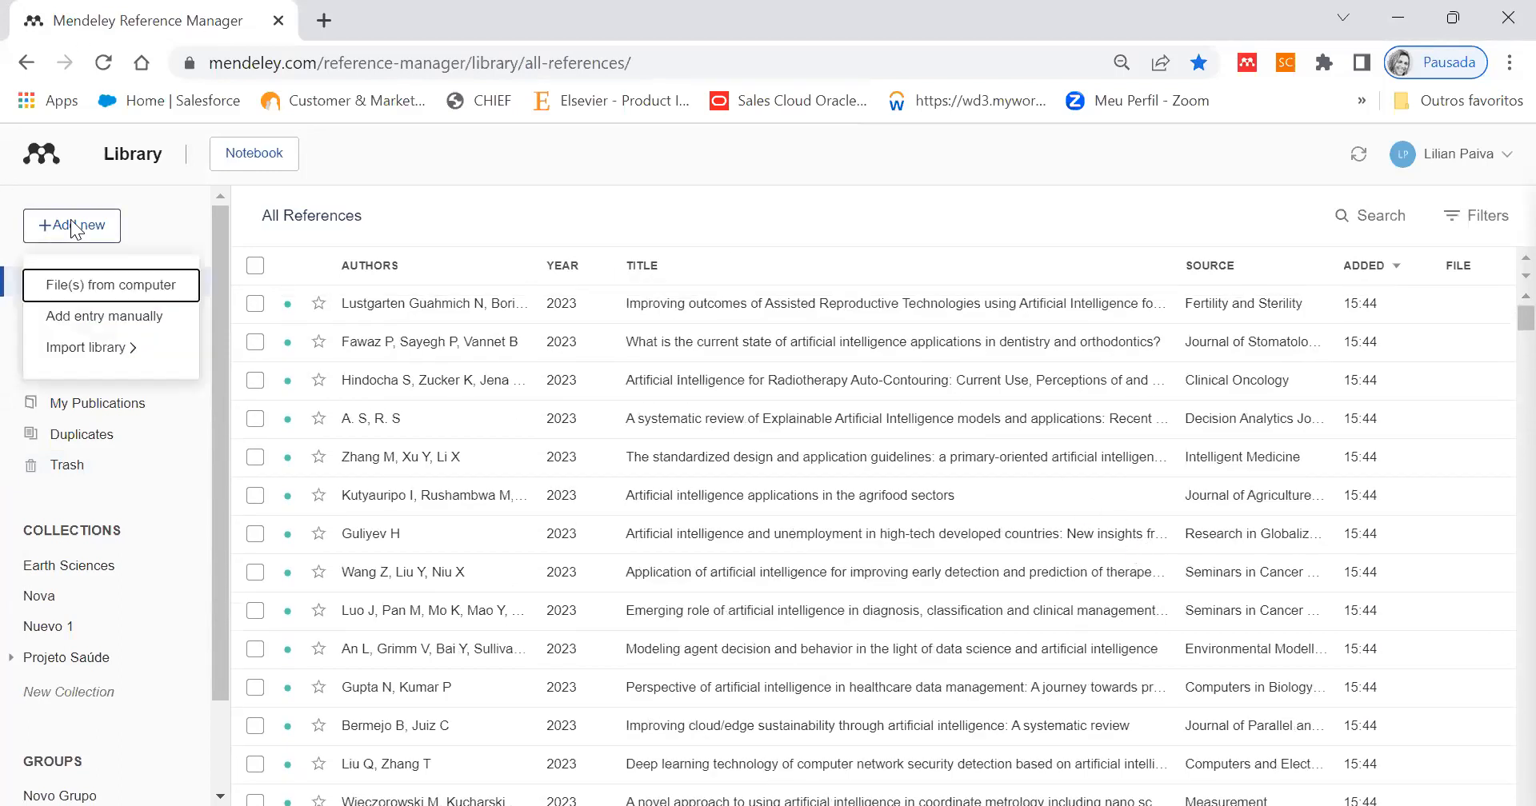
pyautogui.click(94, 316)
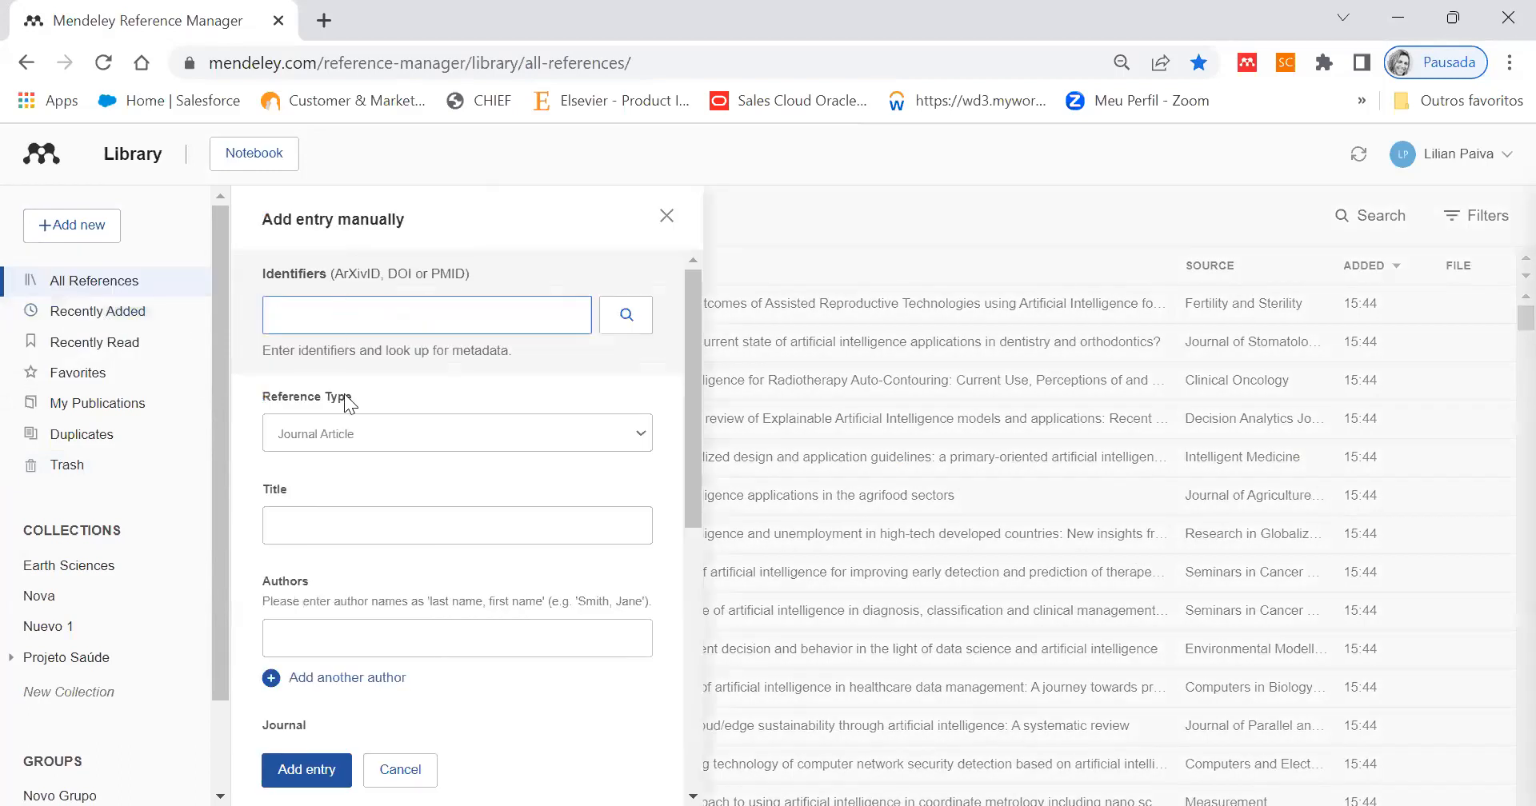
pyautogui.click(98, 225)
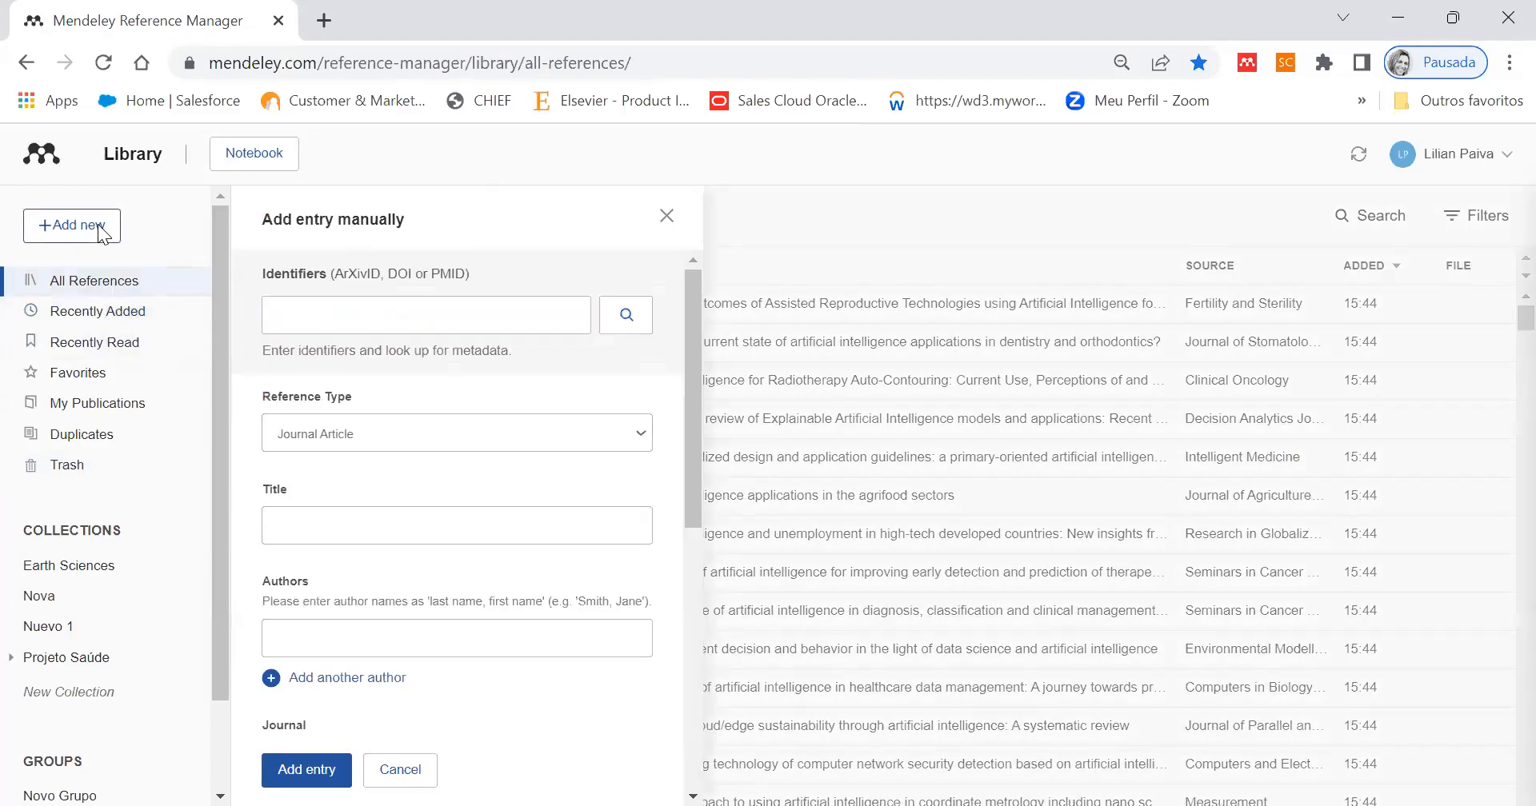
pyautogui.click(667, 216)
# - Import the RIS file ScienceDirect_citations_1687889823170.ris from the Downloads folder into the library
pyautogui.click(77, 226)
pyautogui.click(88, 342)
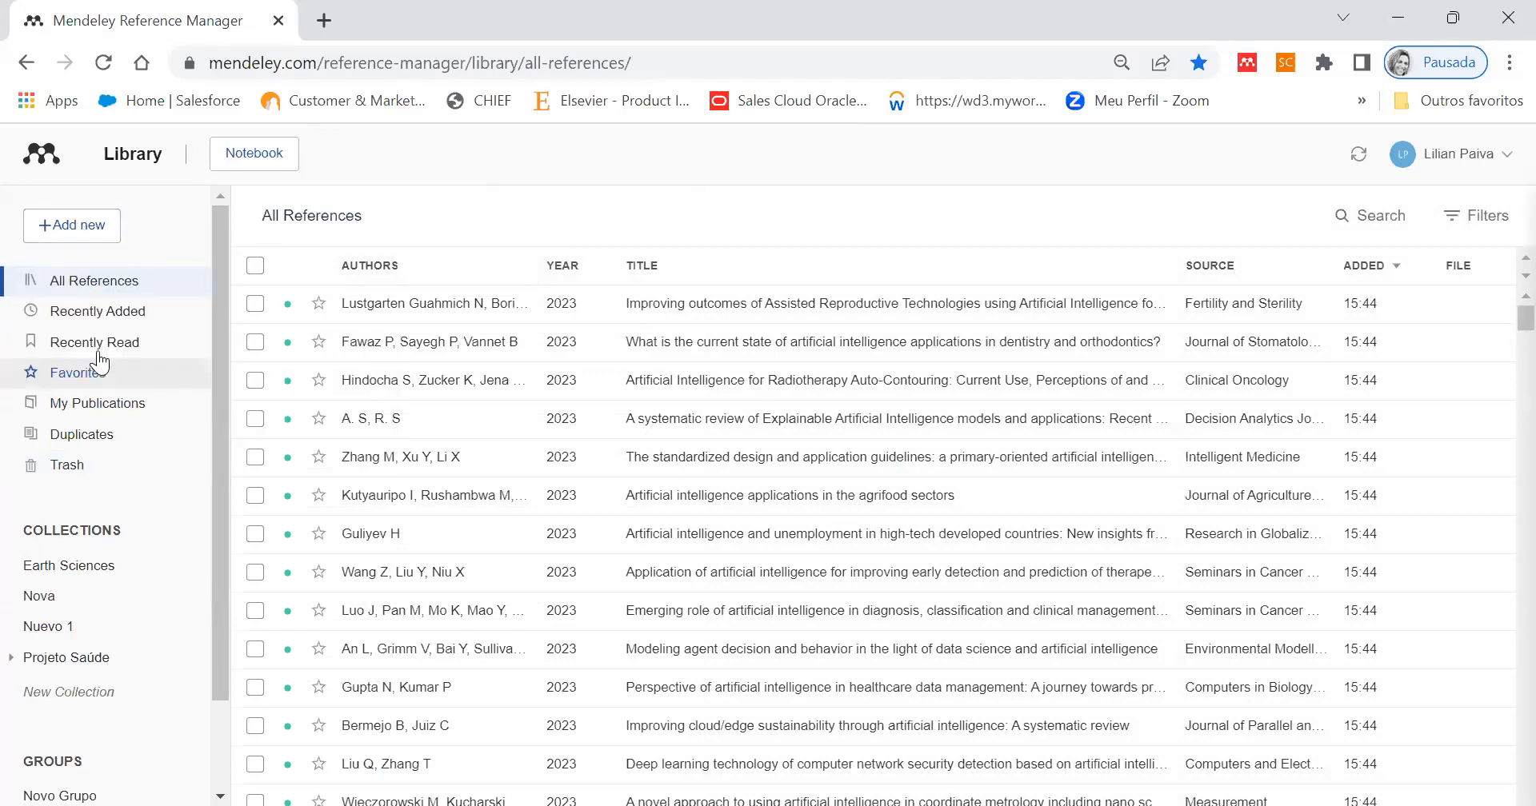
pyautogui.click(100, 218)
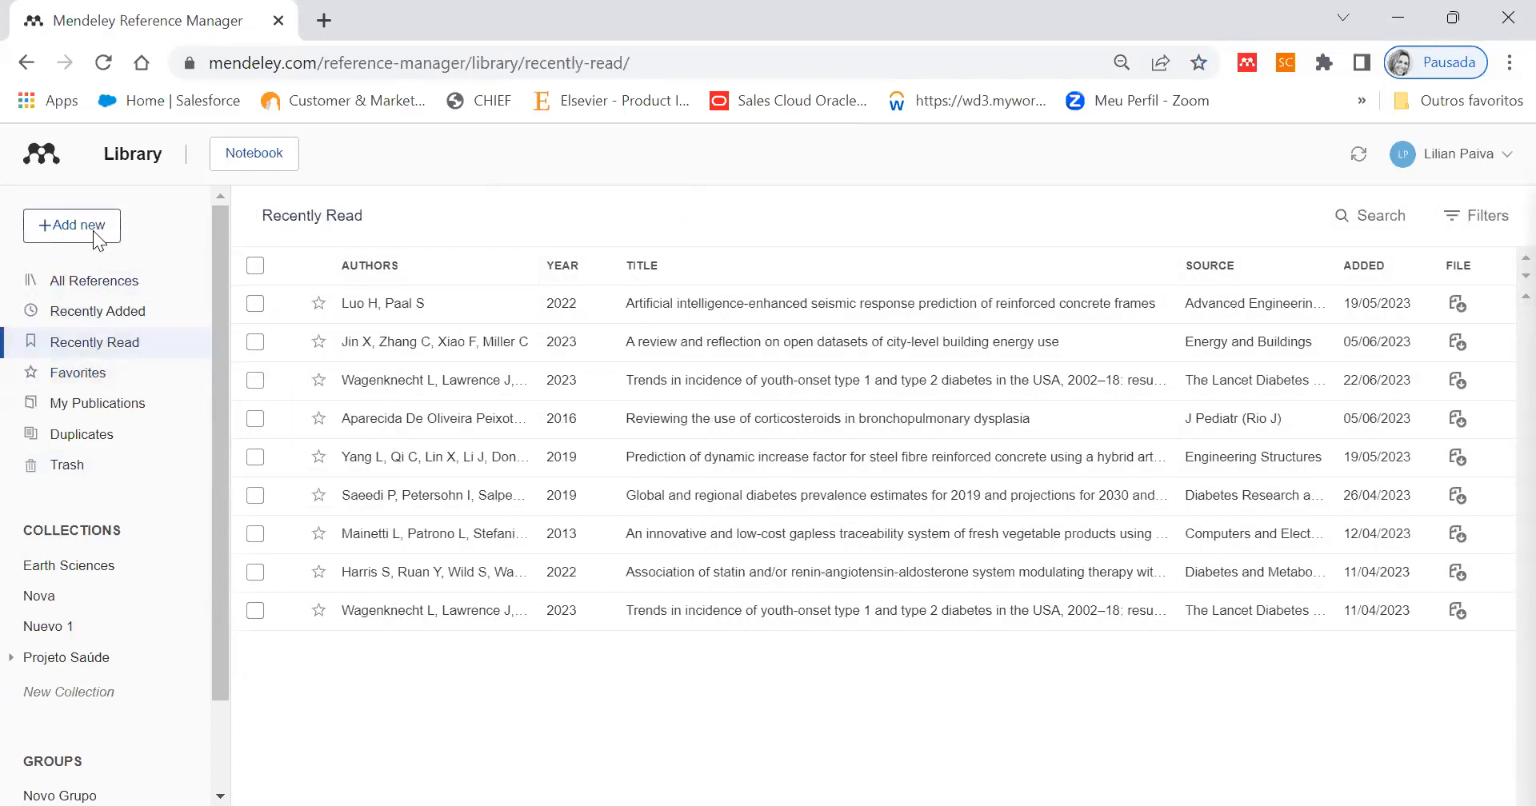
pyautogui.click(96, 235)
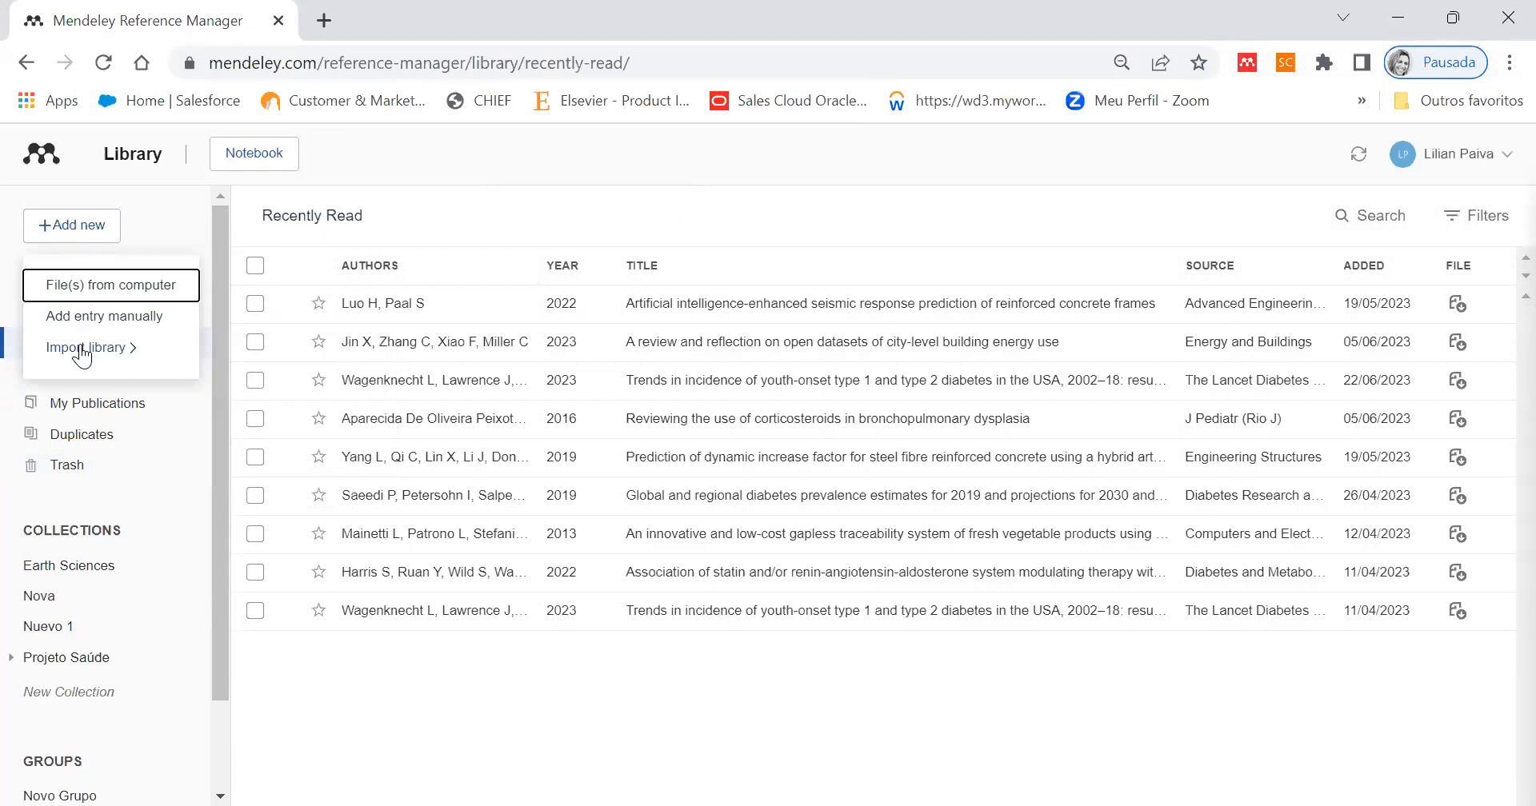
pyautogui.click(129, 348)
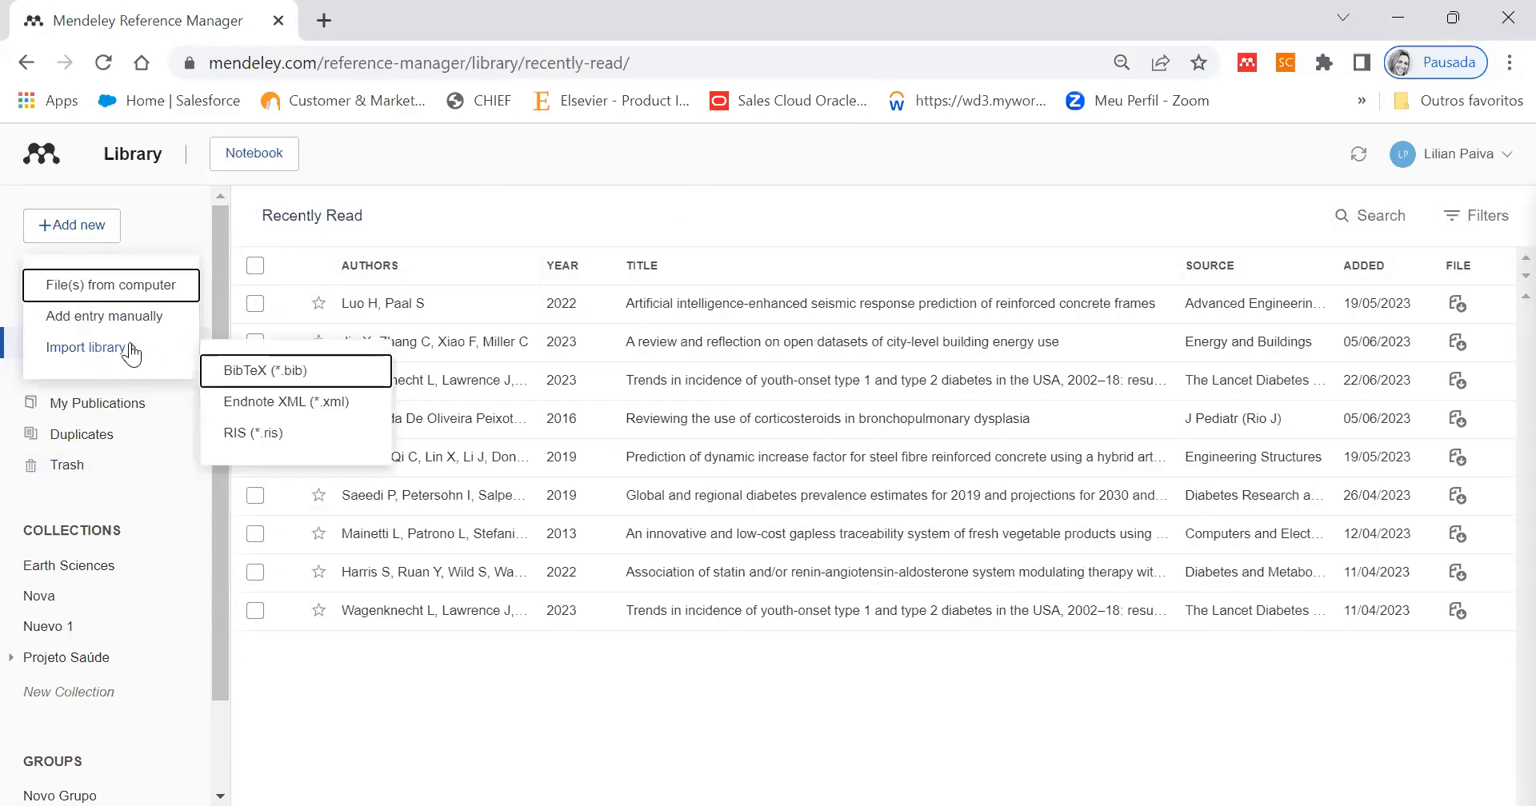
pyautogui.click(261, 434)
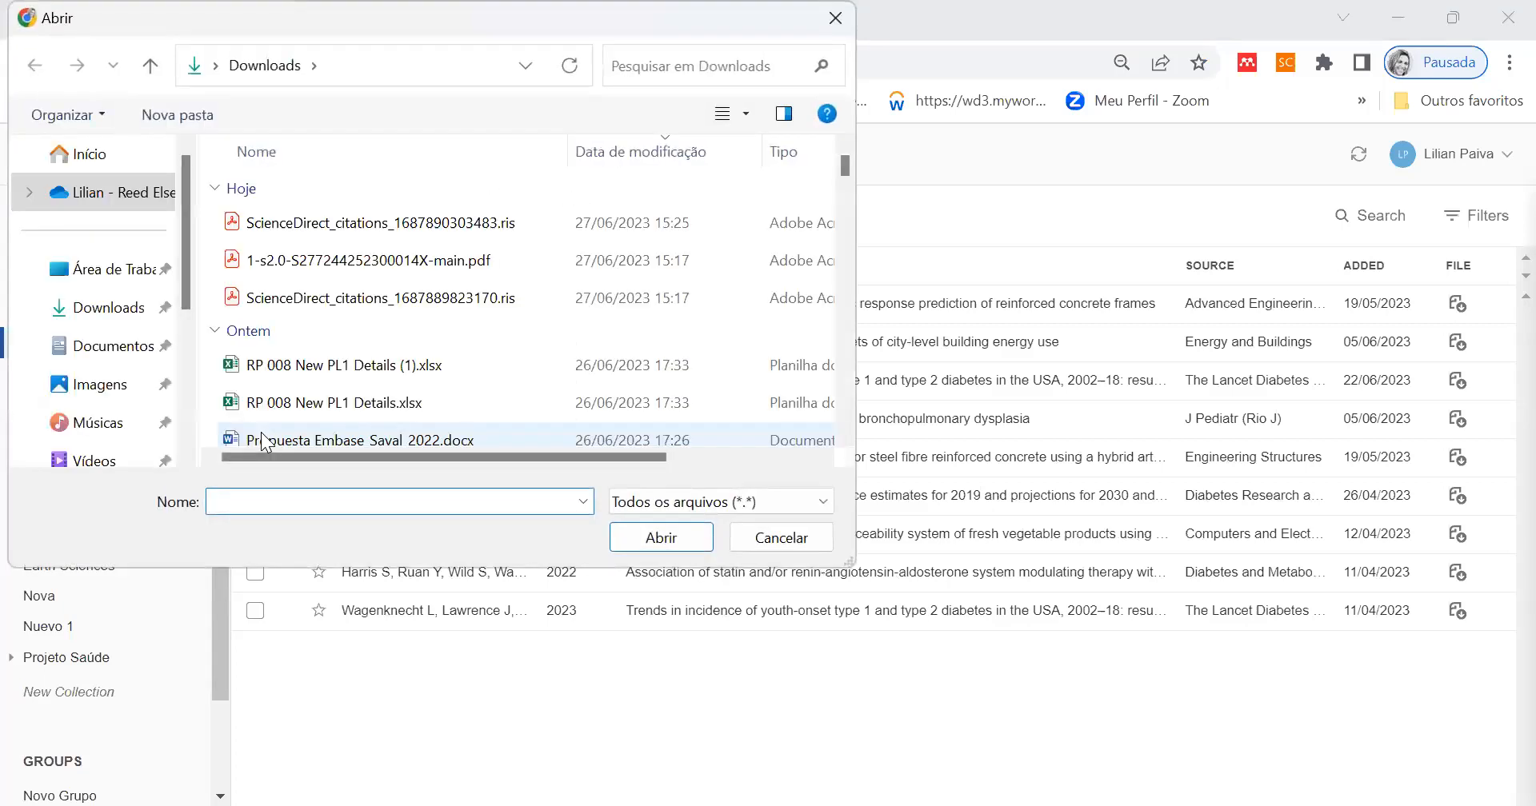
pyautogui.click(342, 303)
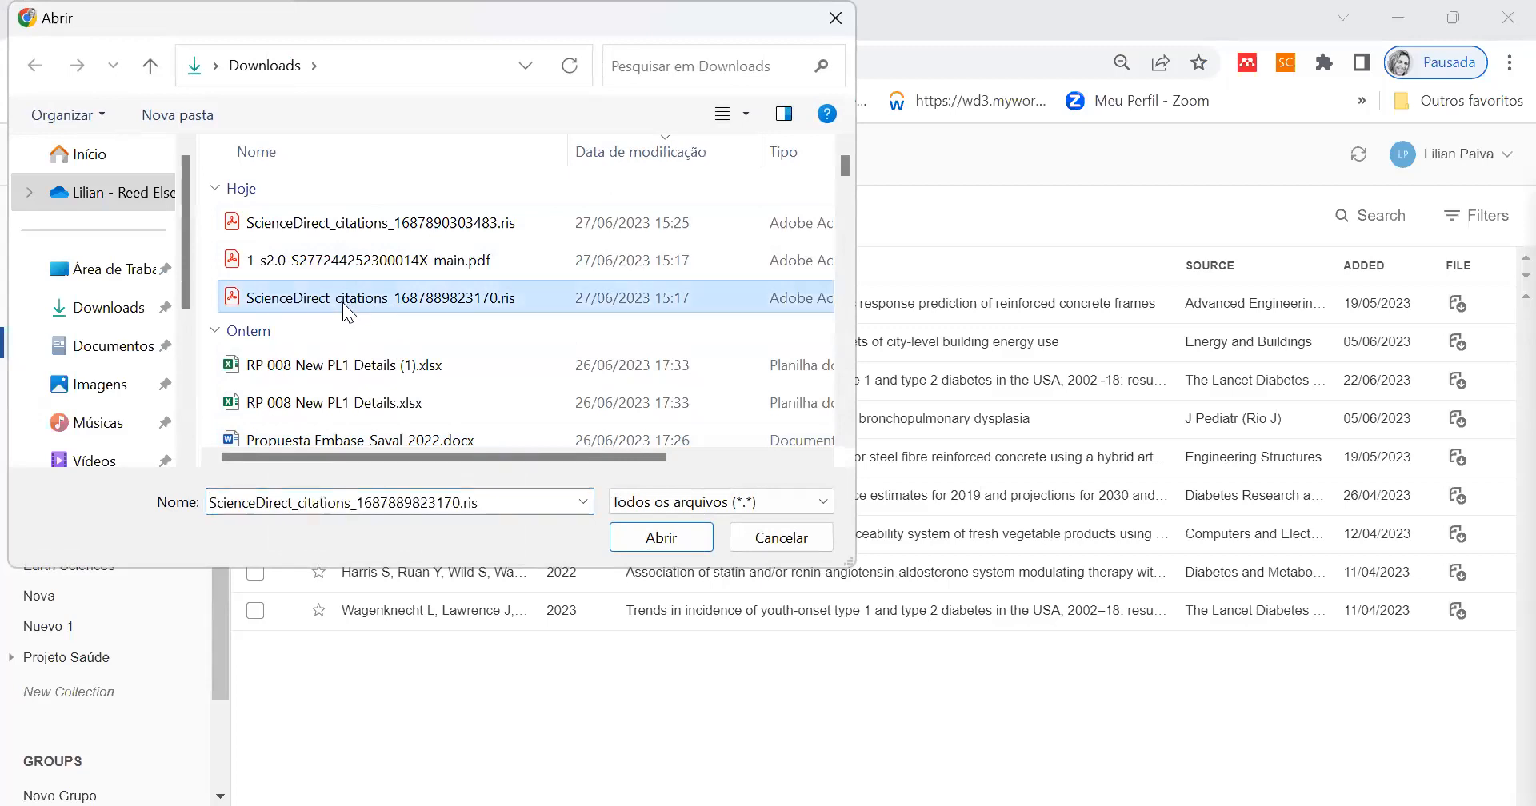
pyautogui.click(652, 537)
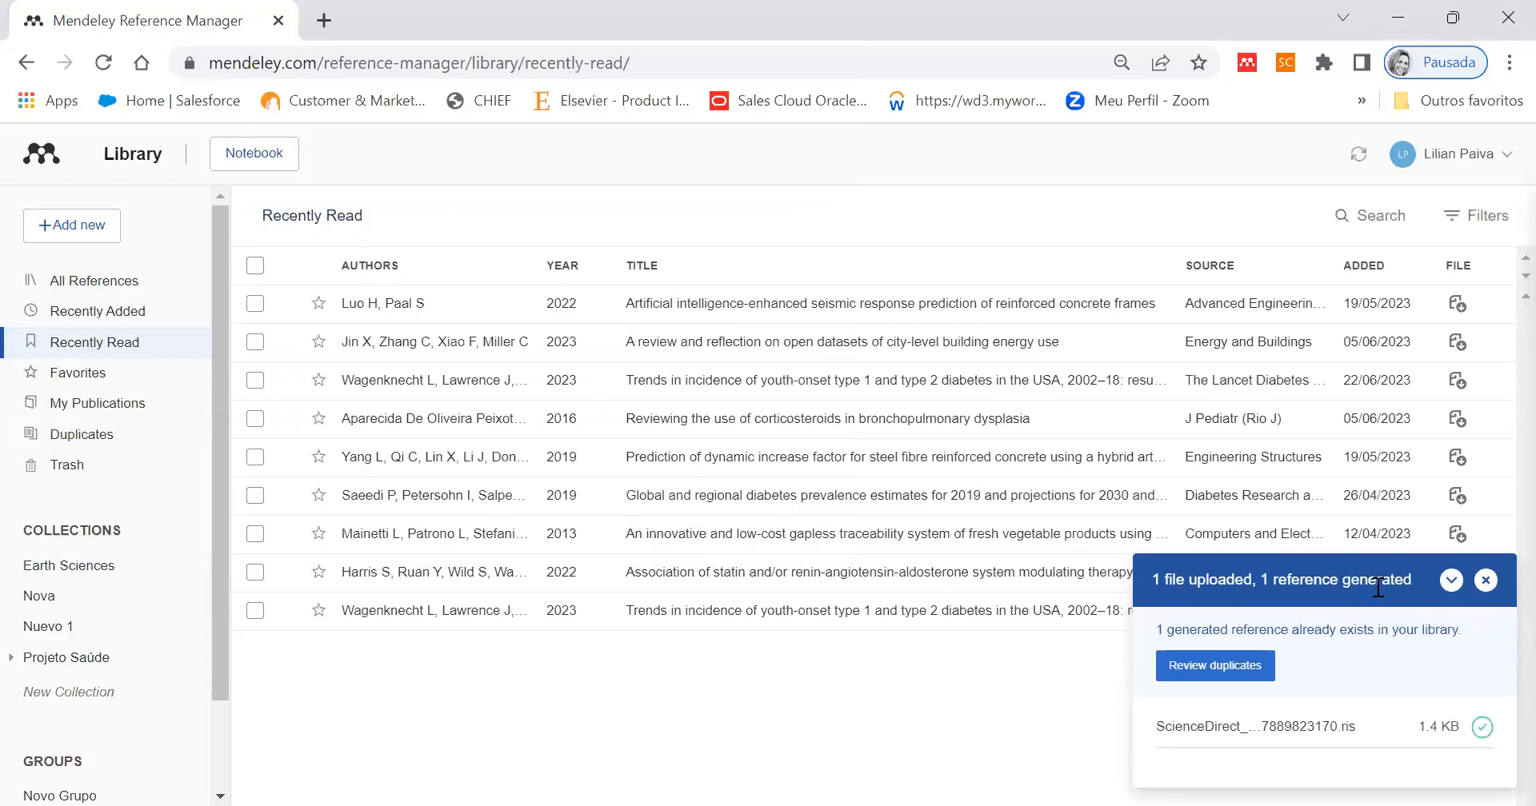
# - Dismiss the upload summary and display all references of the library
pyautogui.click(1485, 581)
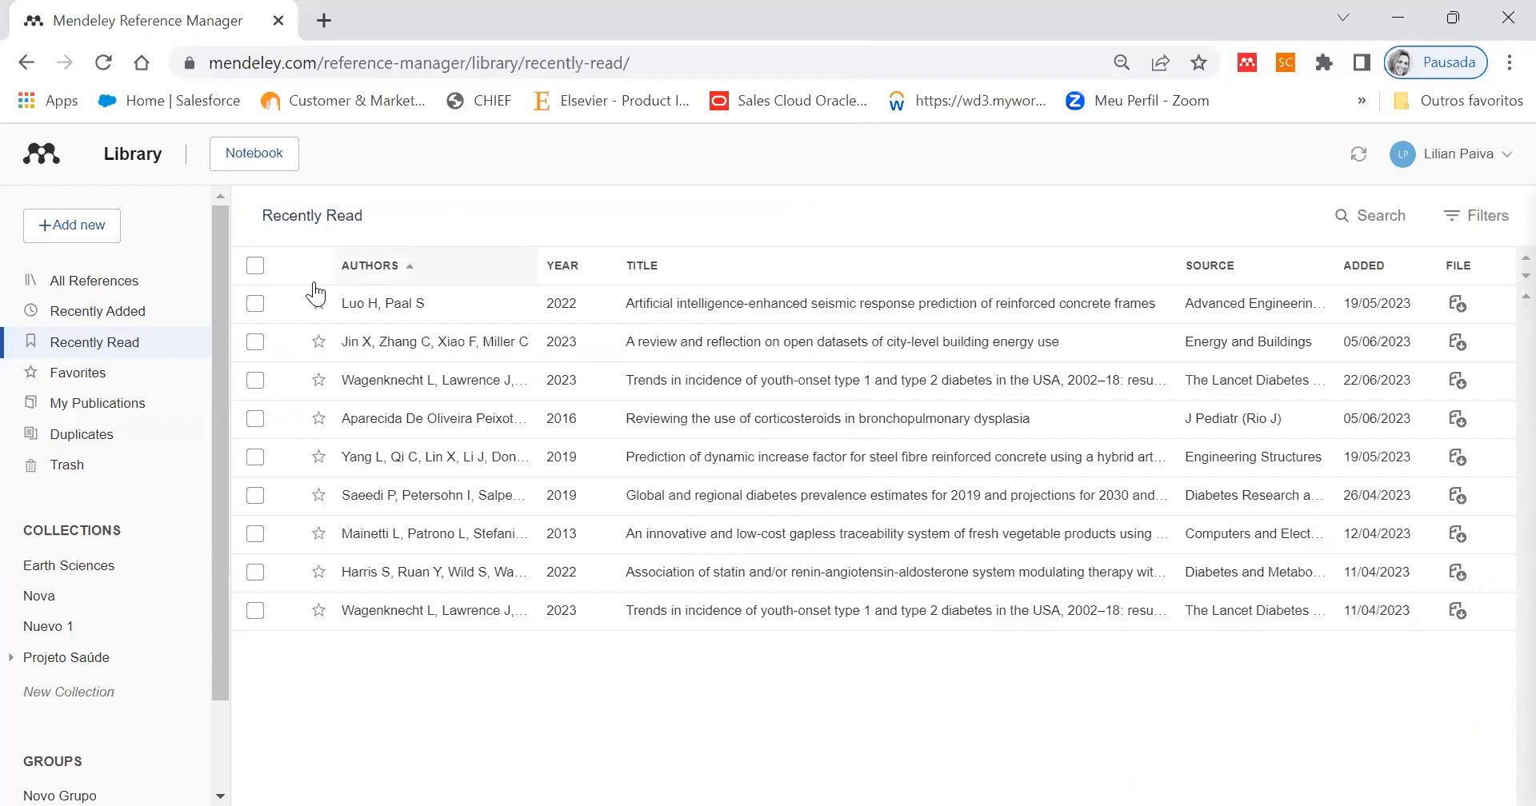
pyautogui.click(80, 281)
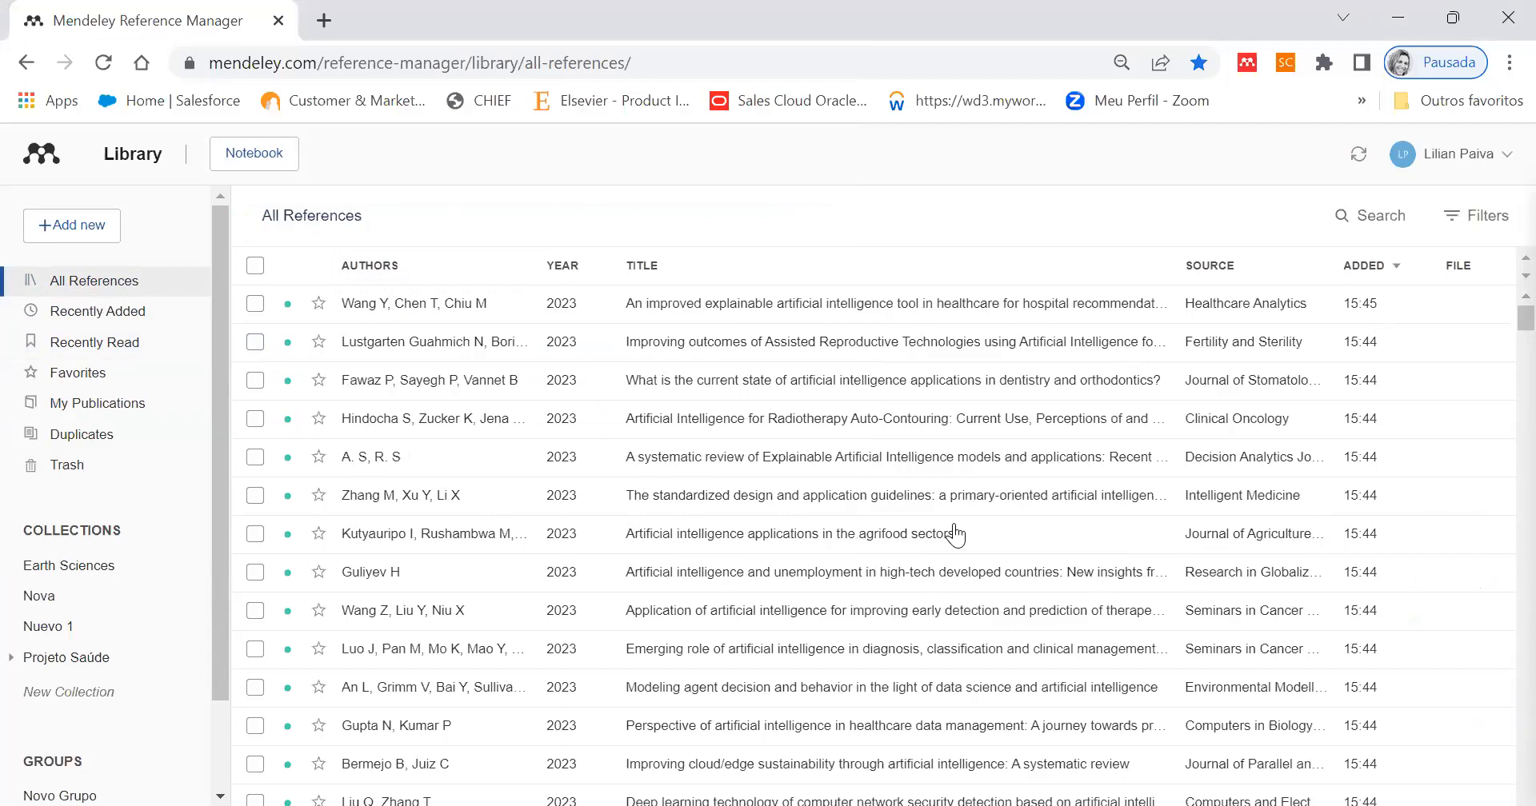
pyautogui.scroll(-4, 956, 534)
pyautogui.scroll(5, 956, 533)
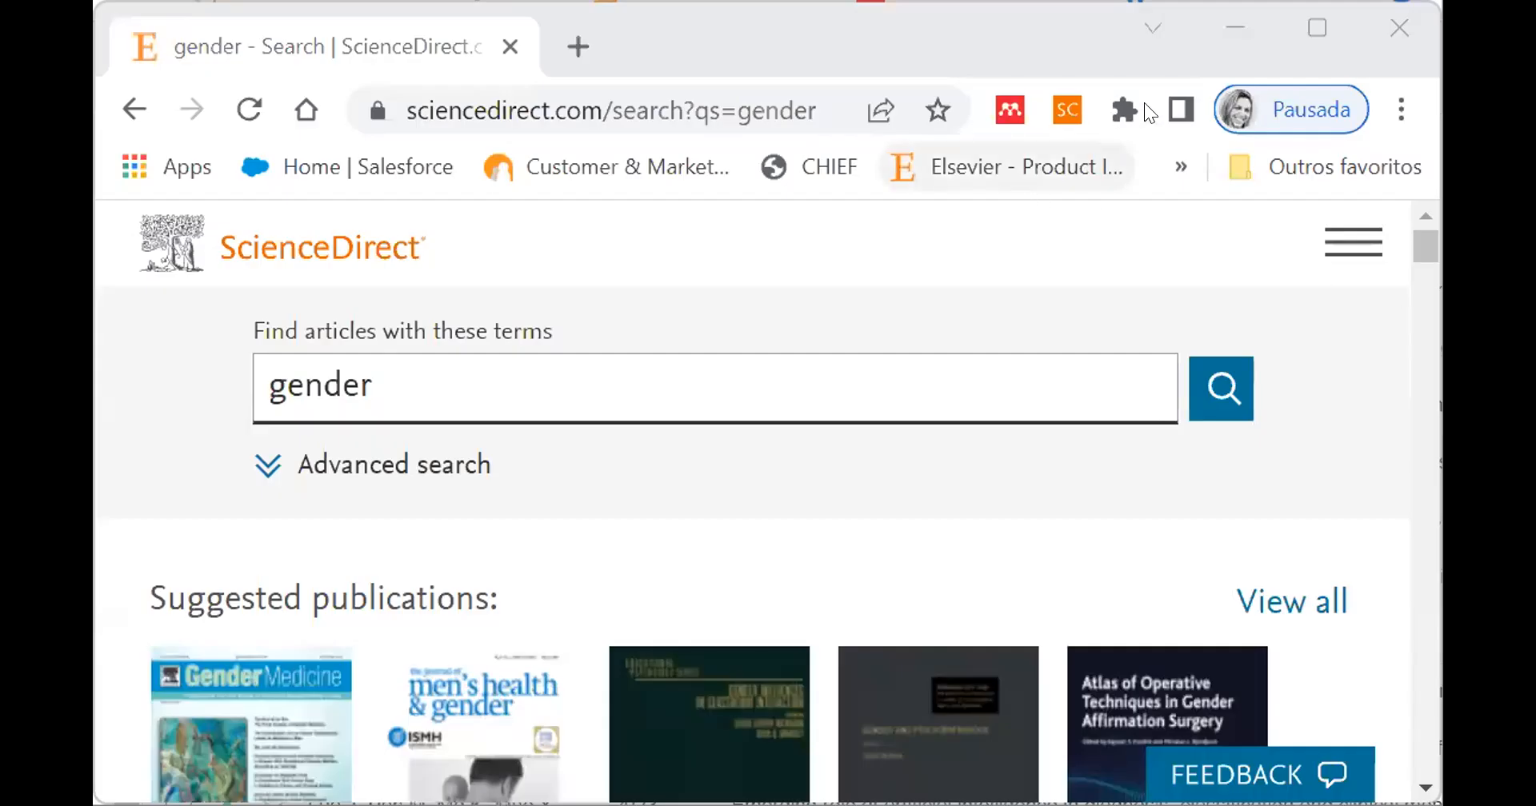
# - Switch to the ScienceDirect results for gender and open the article "Challenges in intensive medicine: Diversity, equity and inclusion"
pyautogui.click(1303, 9)
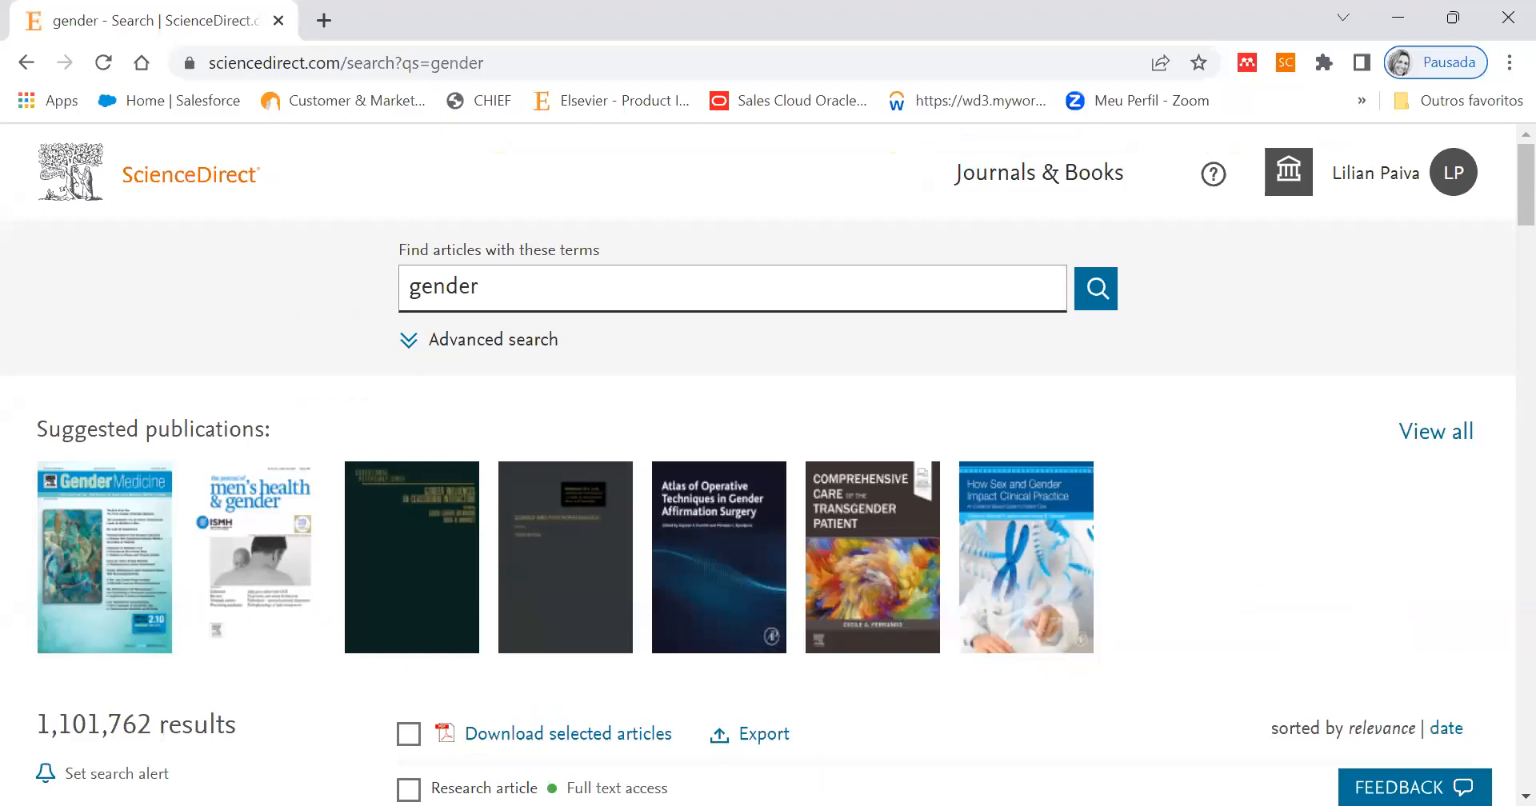
pyautogui.click(1247, 70)
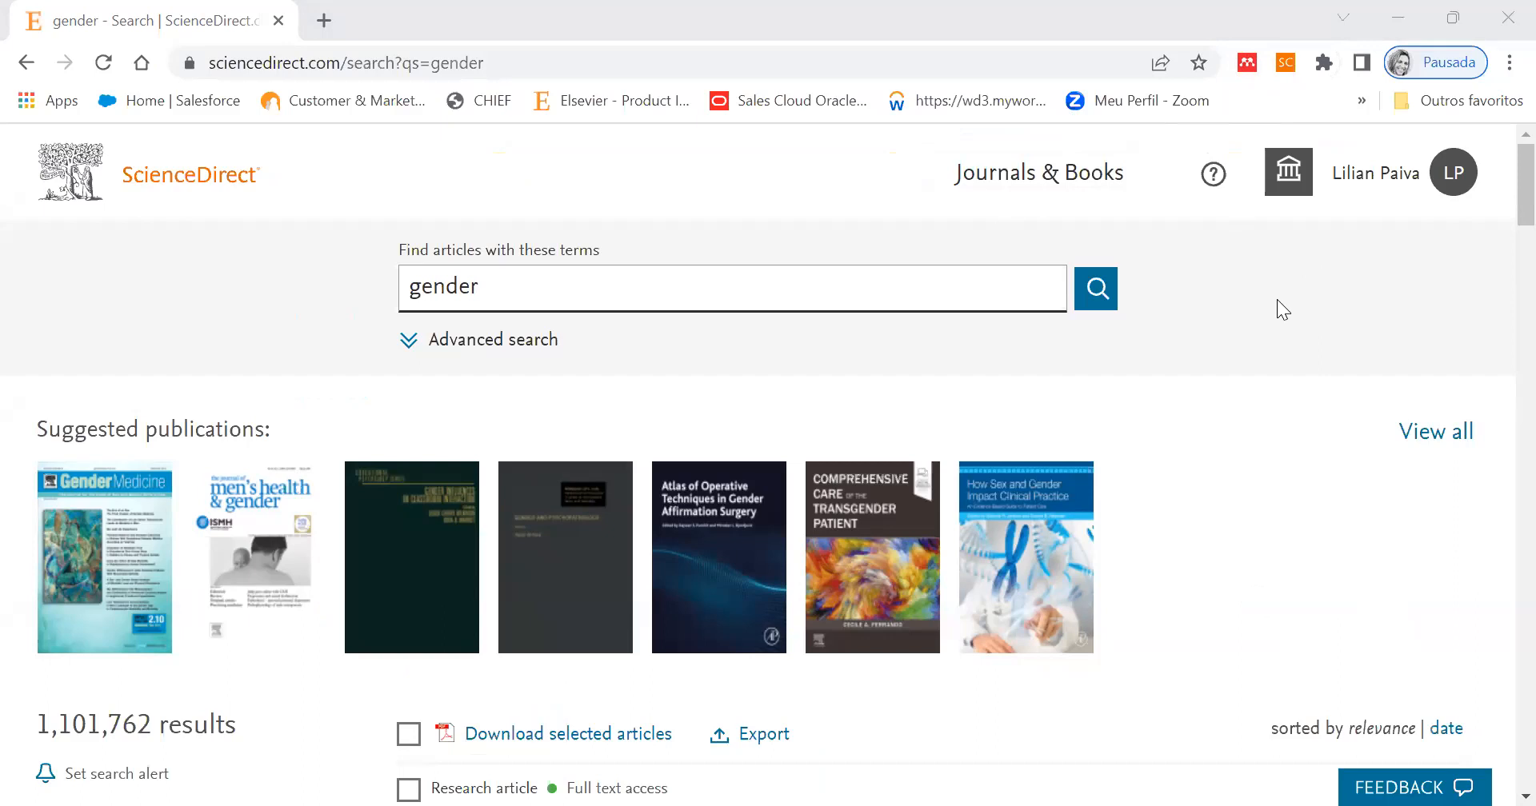
pyautogui.scroll(-6, 1278, 308)
pyautogui.scroll(-3, 1277, 299)
pyautogui.scroll(5, 1276, 299)
pyautogui.scroll(-2, 1277, 299)
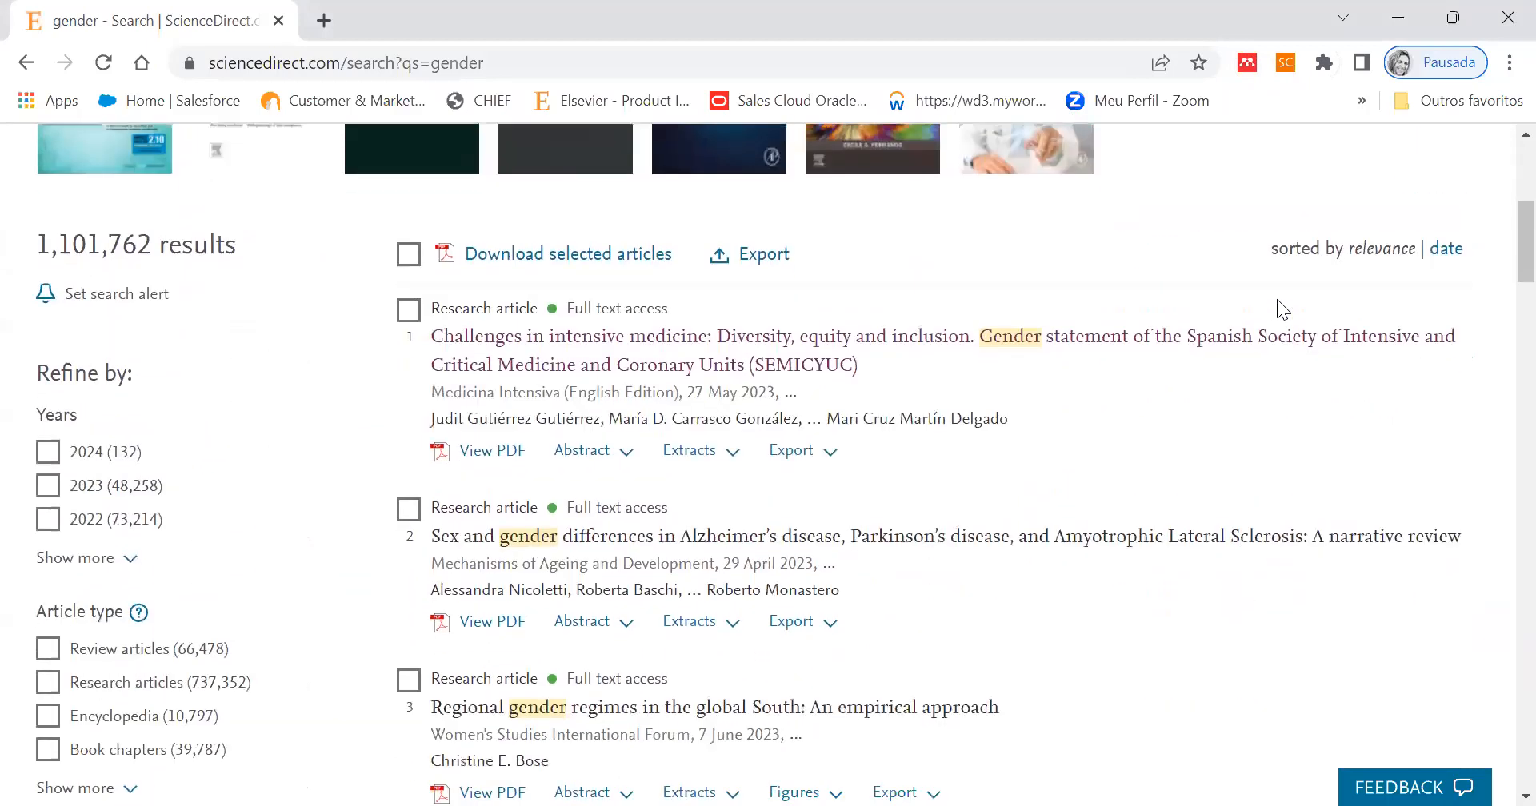
pyautogui.click(574, 344)
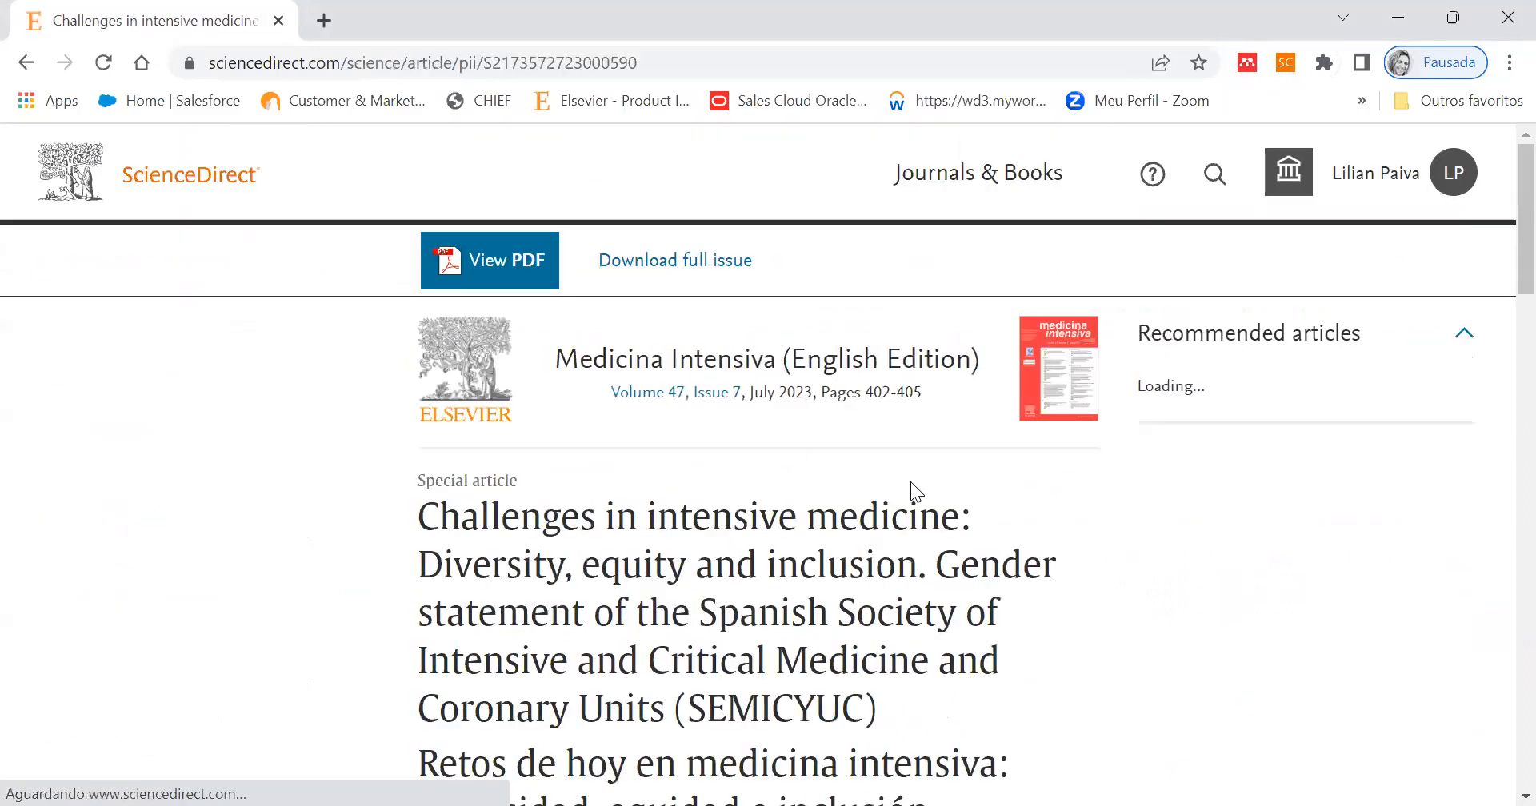
# - Add the open article to the Nova collection in Mendeley from its ScienceDirect page
pyautogui.scroll(-4, 1083, 521)
pyautogui.scroll(-10, 1084, 522)
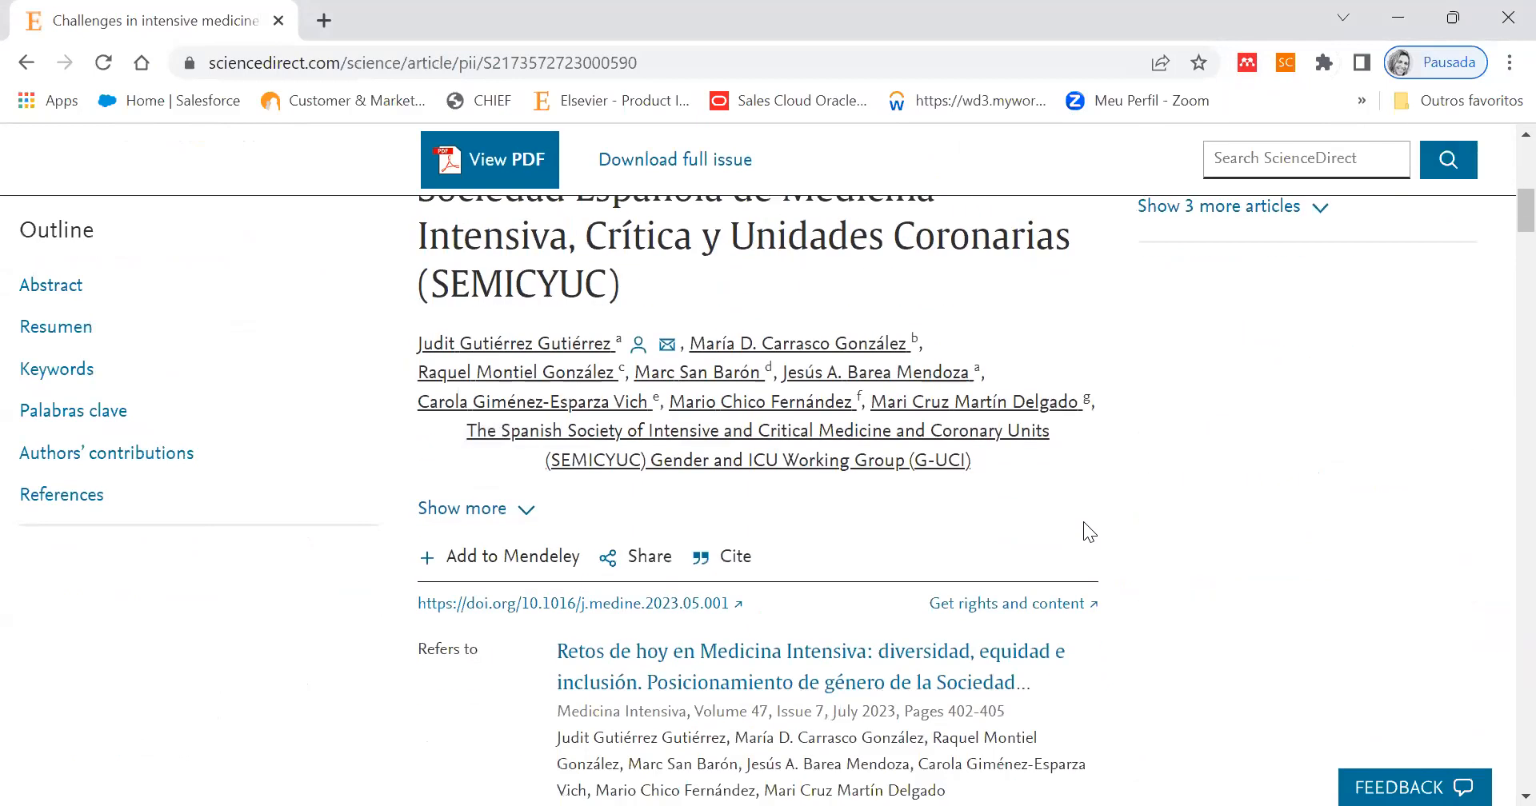
pyautogui.scroll(2, 1083, 522)
pyautogui.scroll(1, 1083, 532)
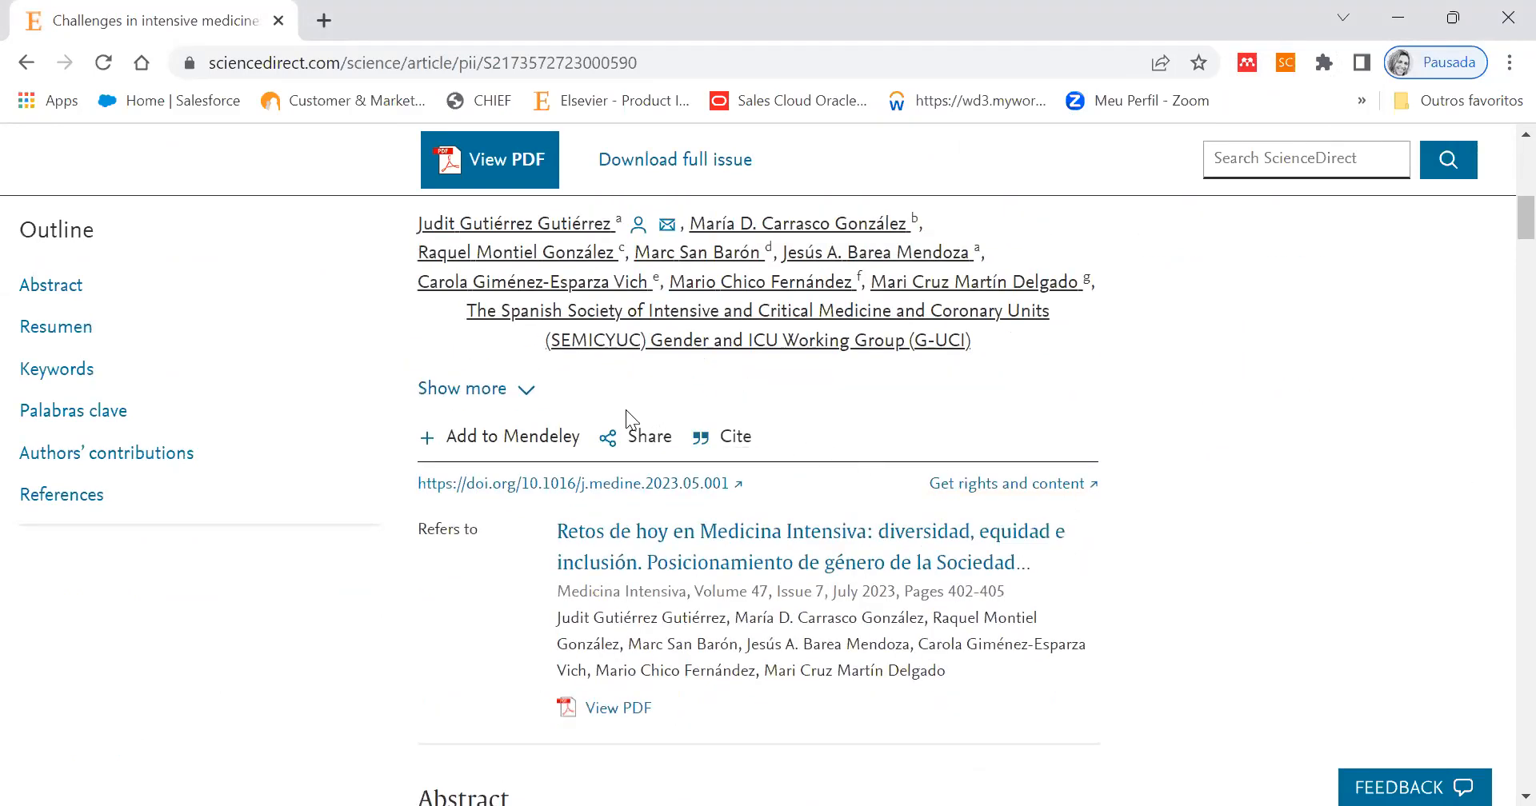
pyautogui.click(519, 442)
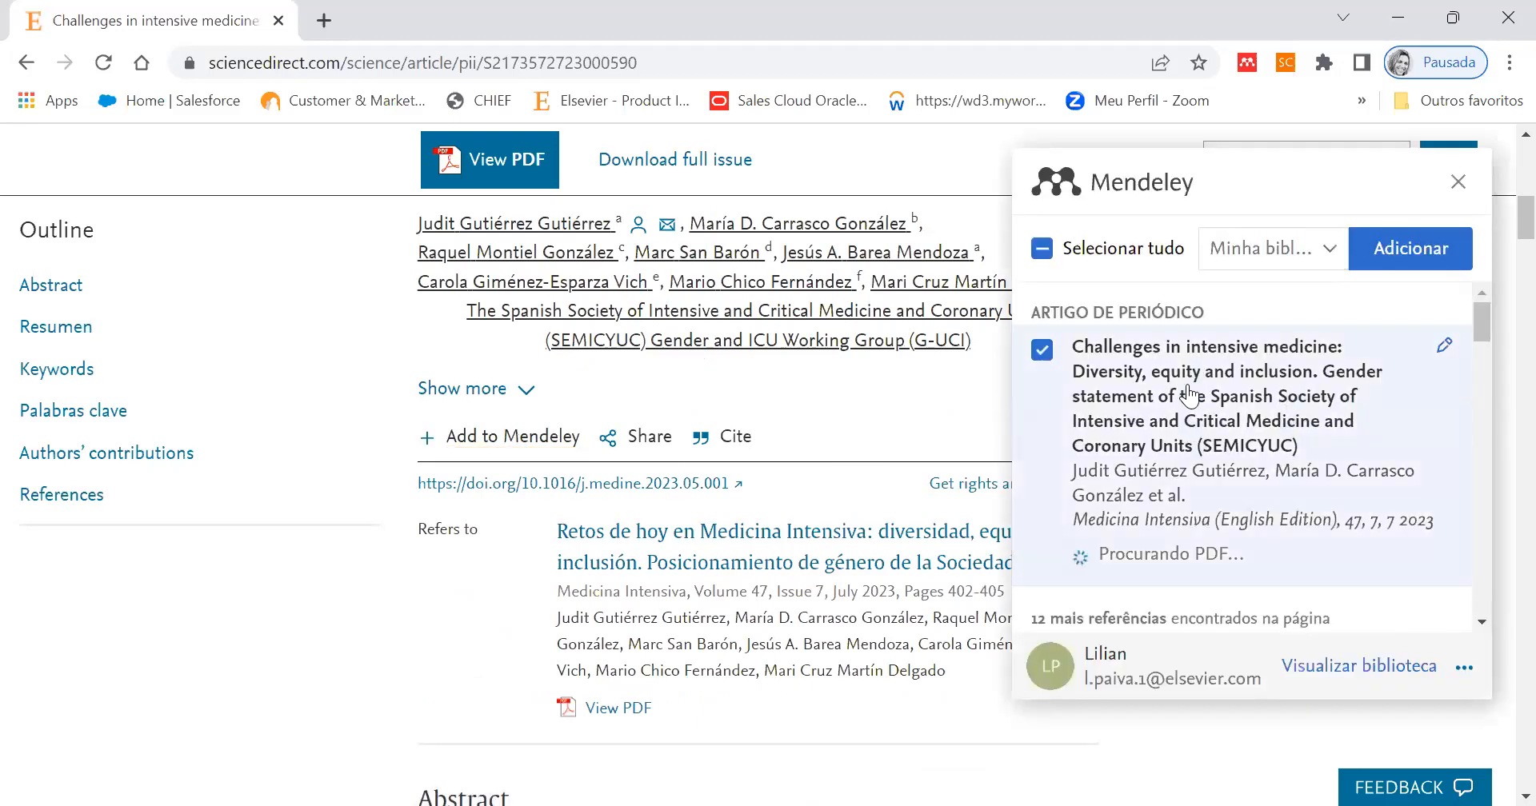
pyautogui.scroll(8, 690, 532)
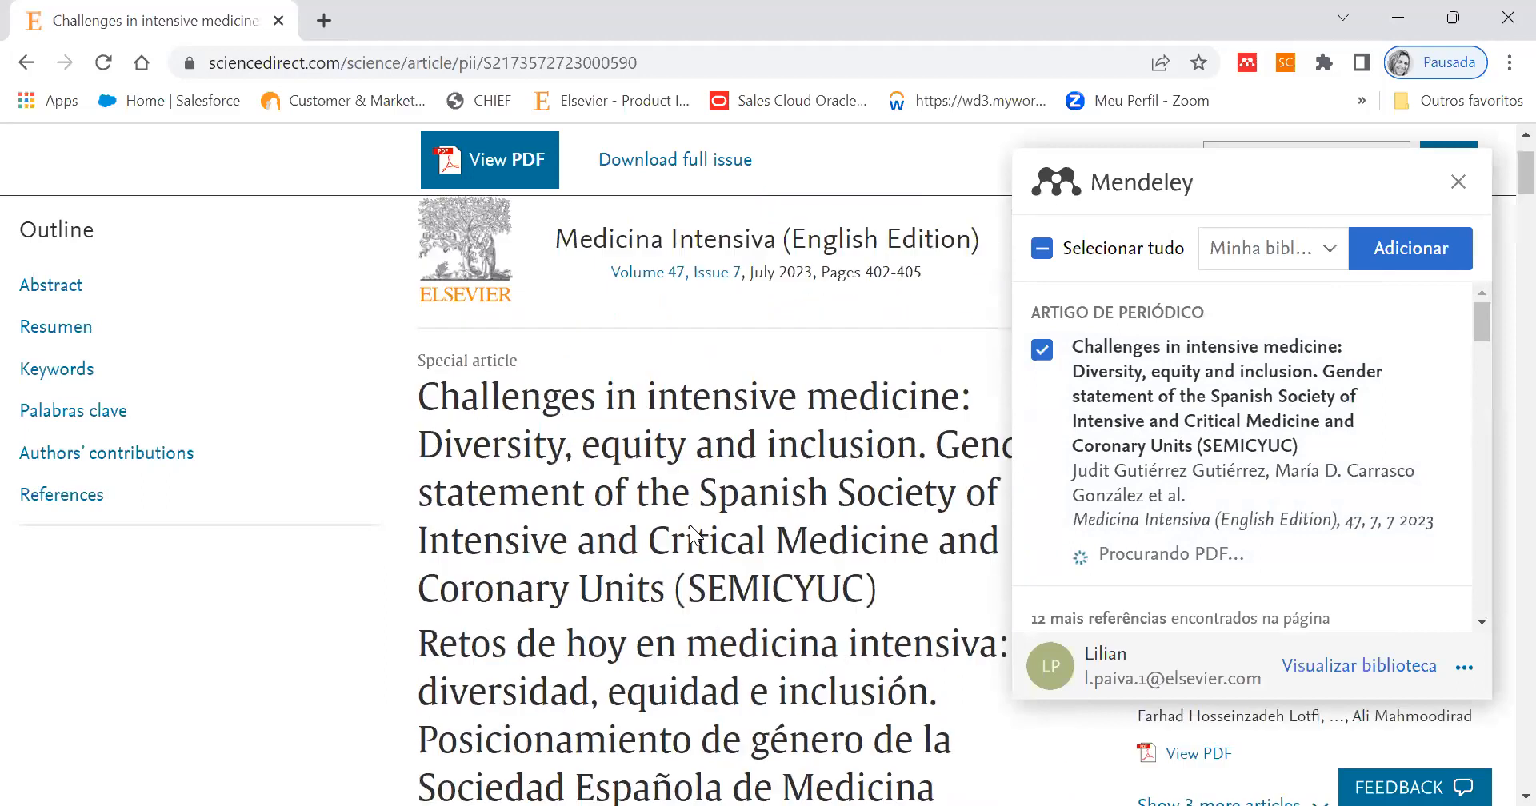
pyautogui.click(1331, 255)
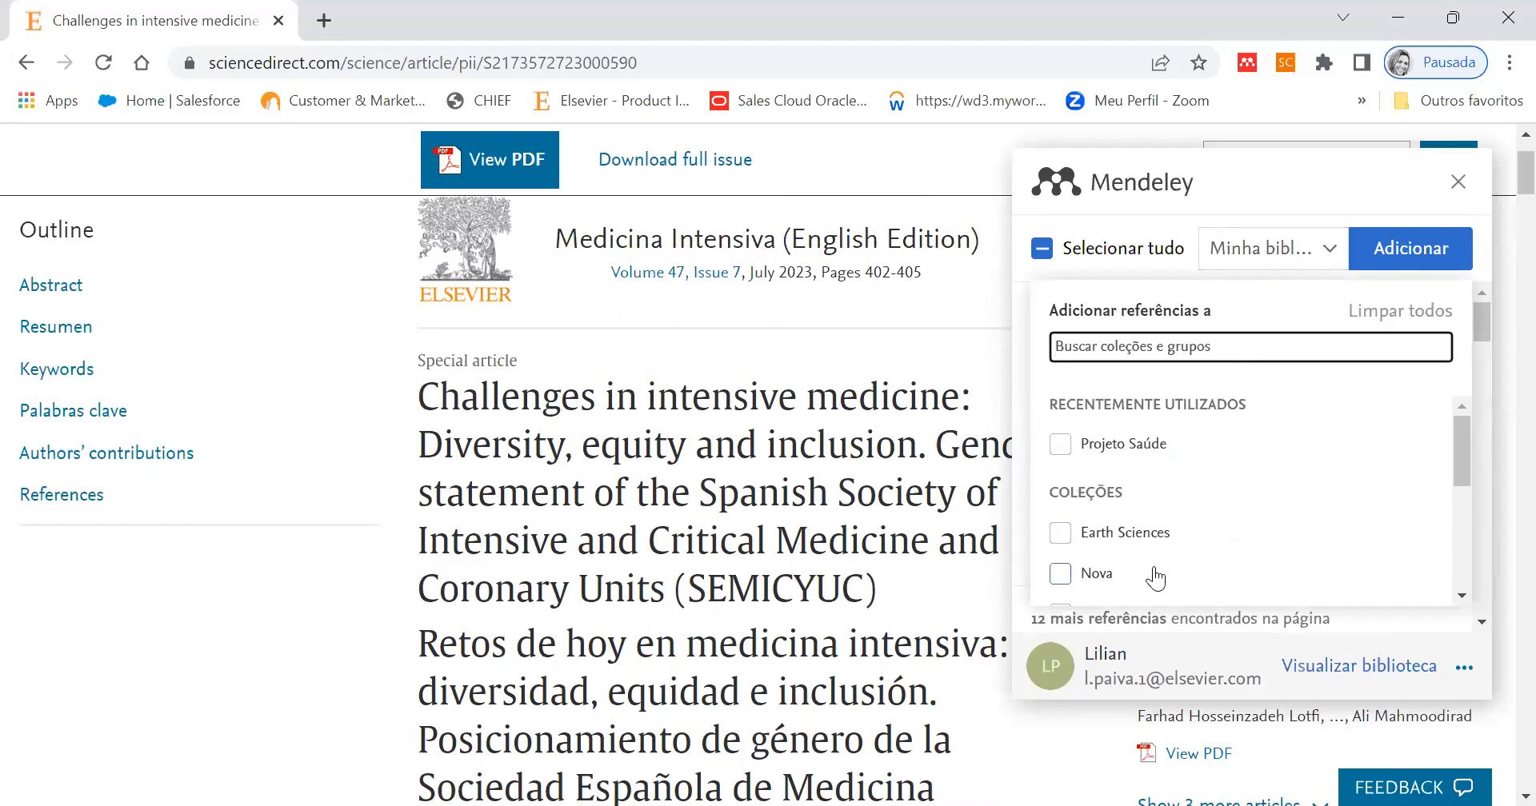
pyautogui.click(1062, 575)
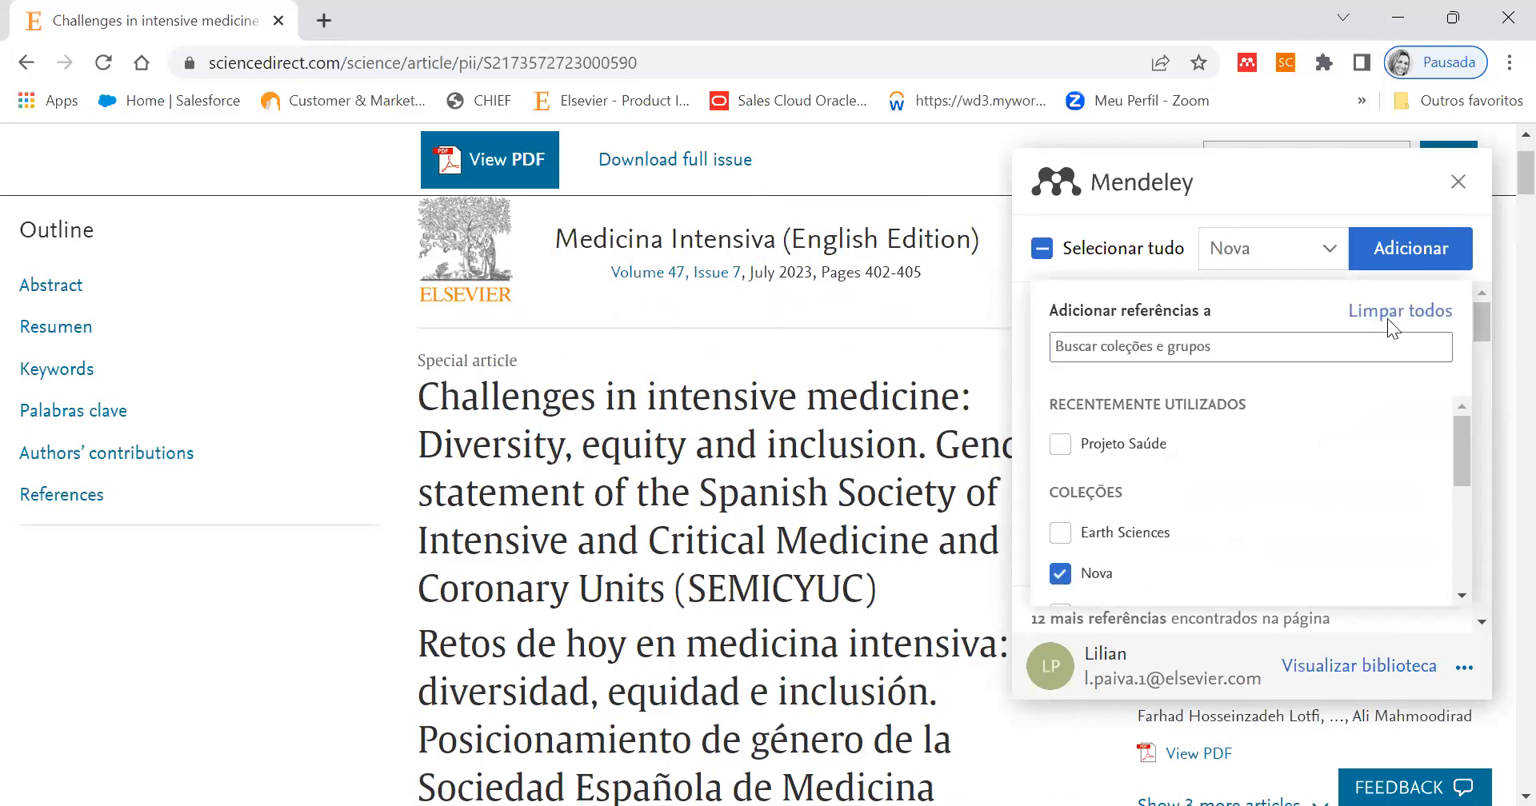
pyautogui.click(1405, 257)
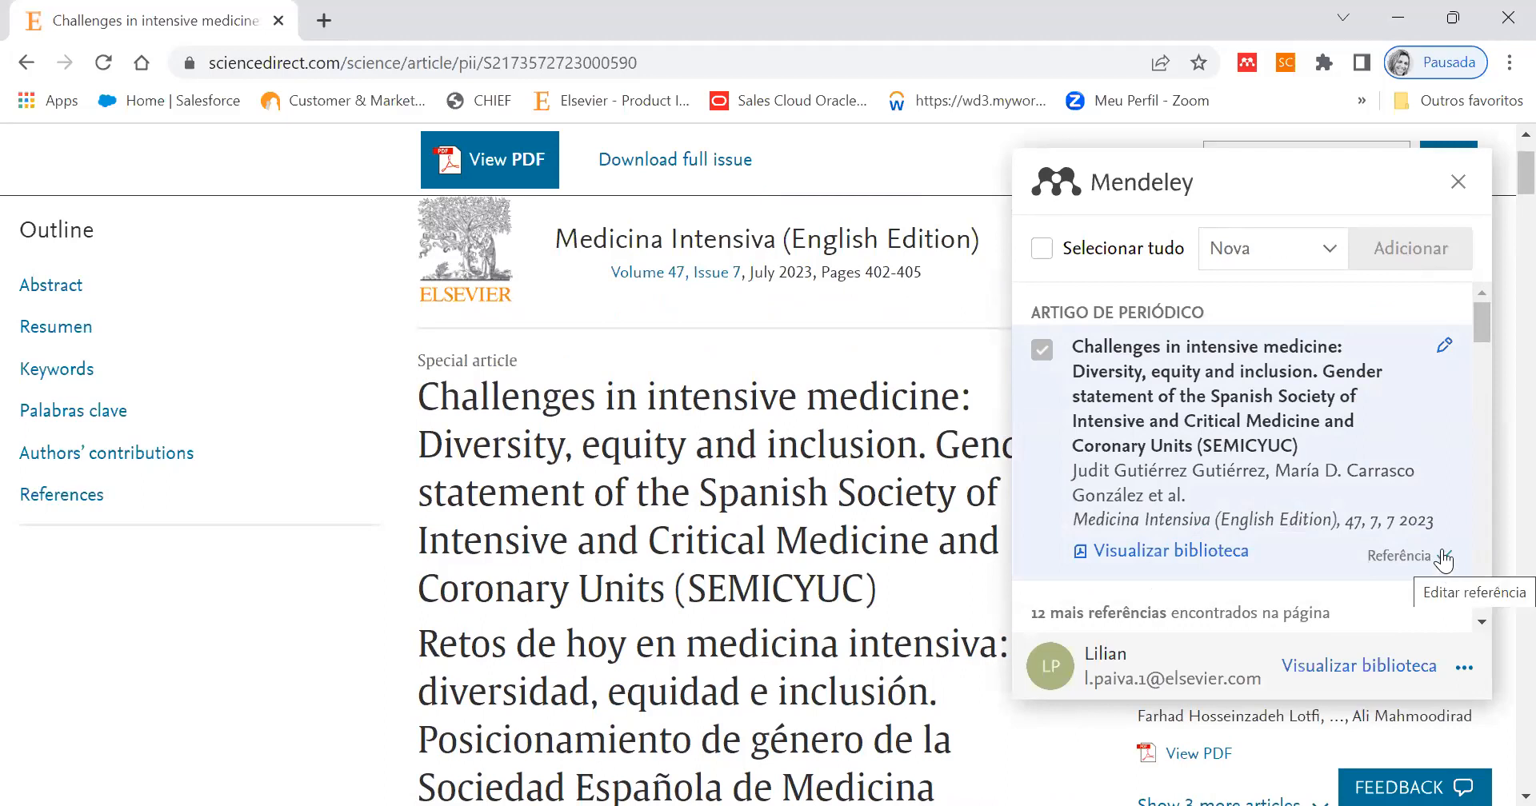
# - Switch to Mendeley Reference Manager and view the details of the newly added article "Challenges in intensive medicine"
pyautogui.click(1397, 13)
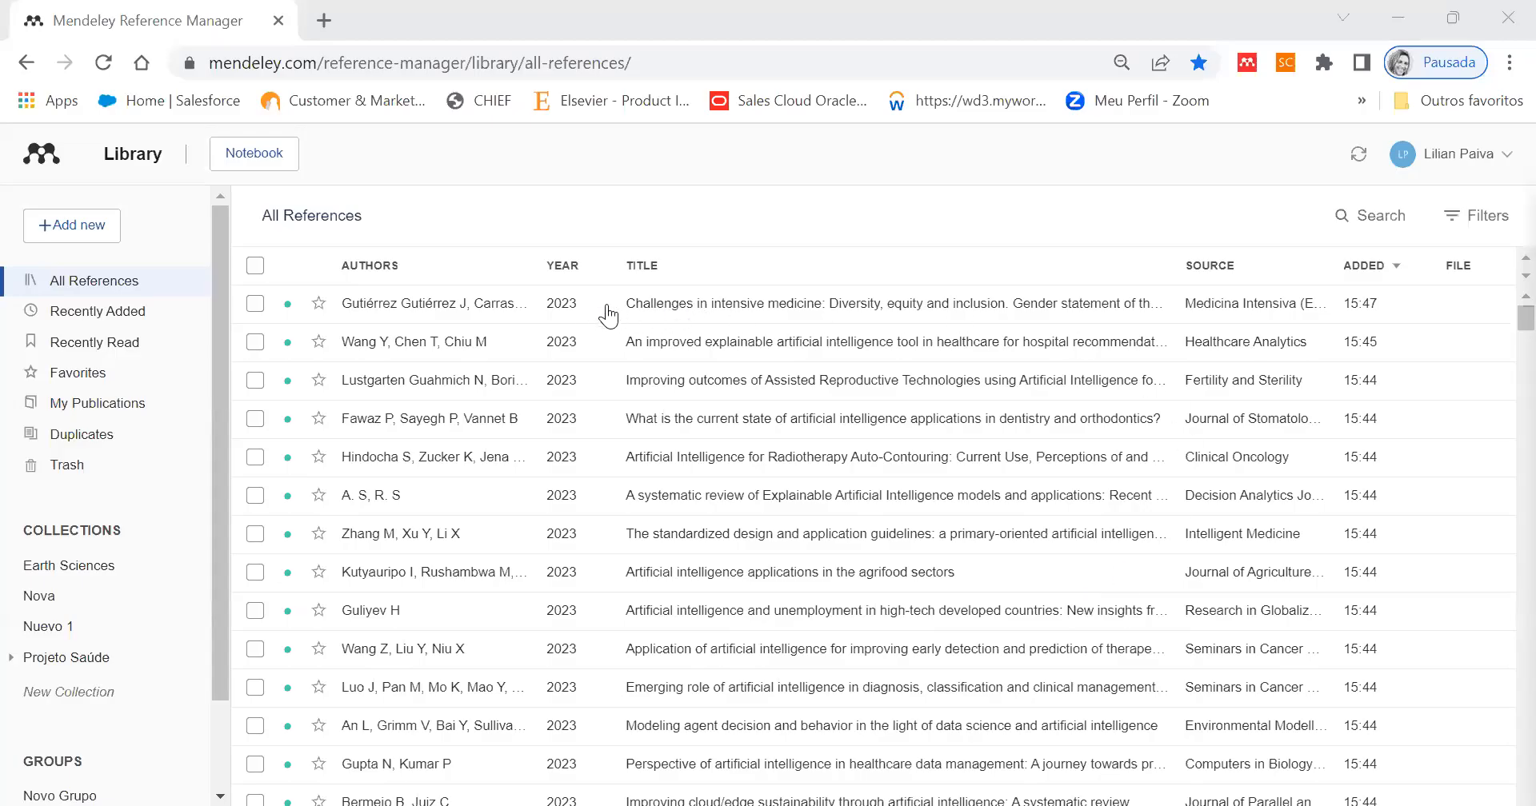
pyautogui.click(687, 315)
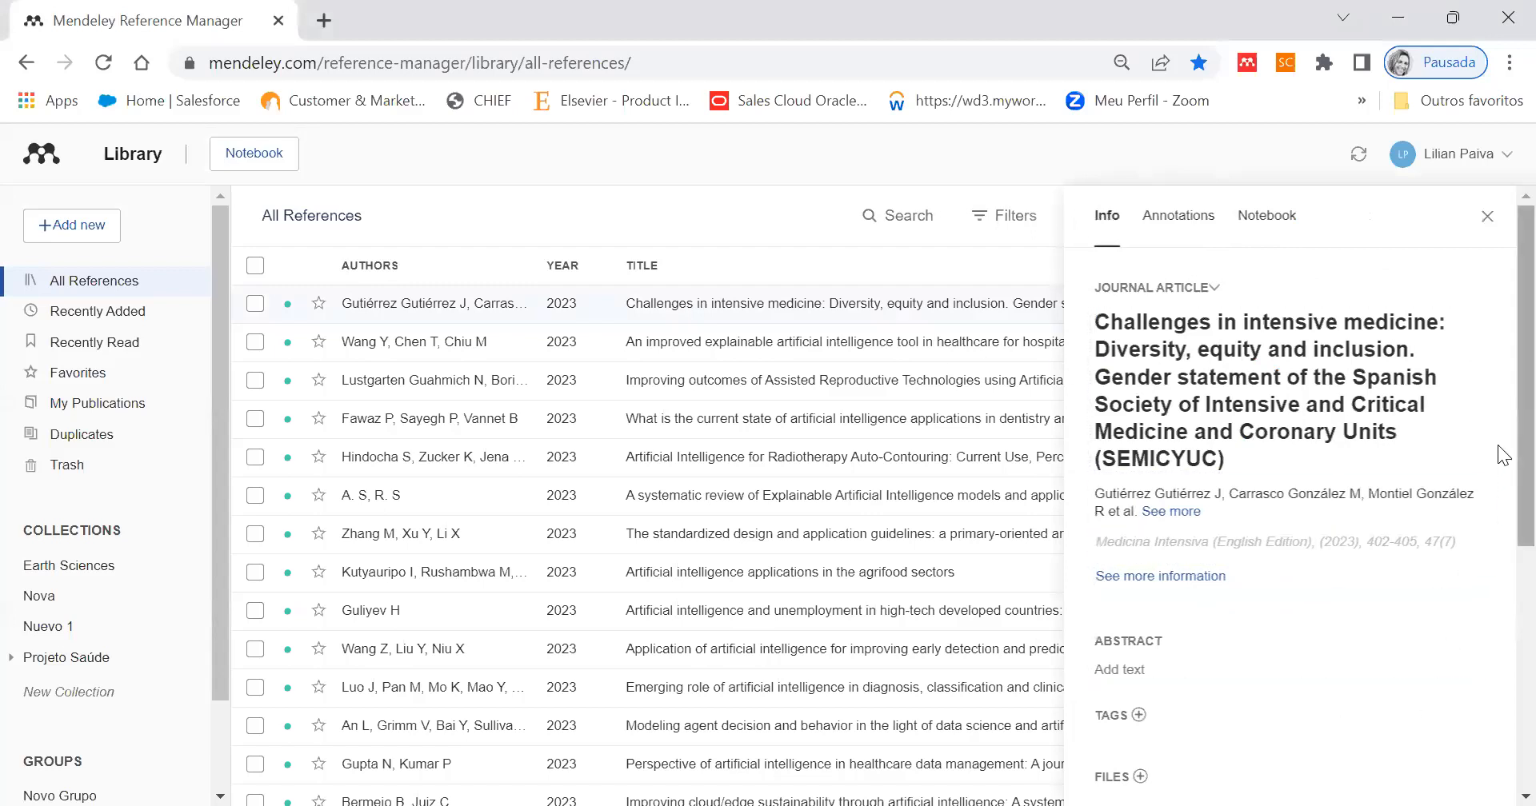
pyautogui.scroll(-5, 1504, 480)
pyautogui.moveTo(1525, 582)
pyautogui.mouseDown()
pyautogui.moveTo(1525, 616)
pyautogui.moveTo(1526, 375)
pyautogui.mouseUp()
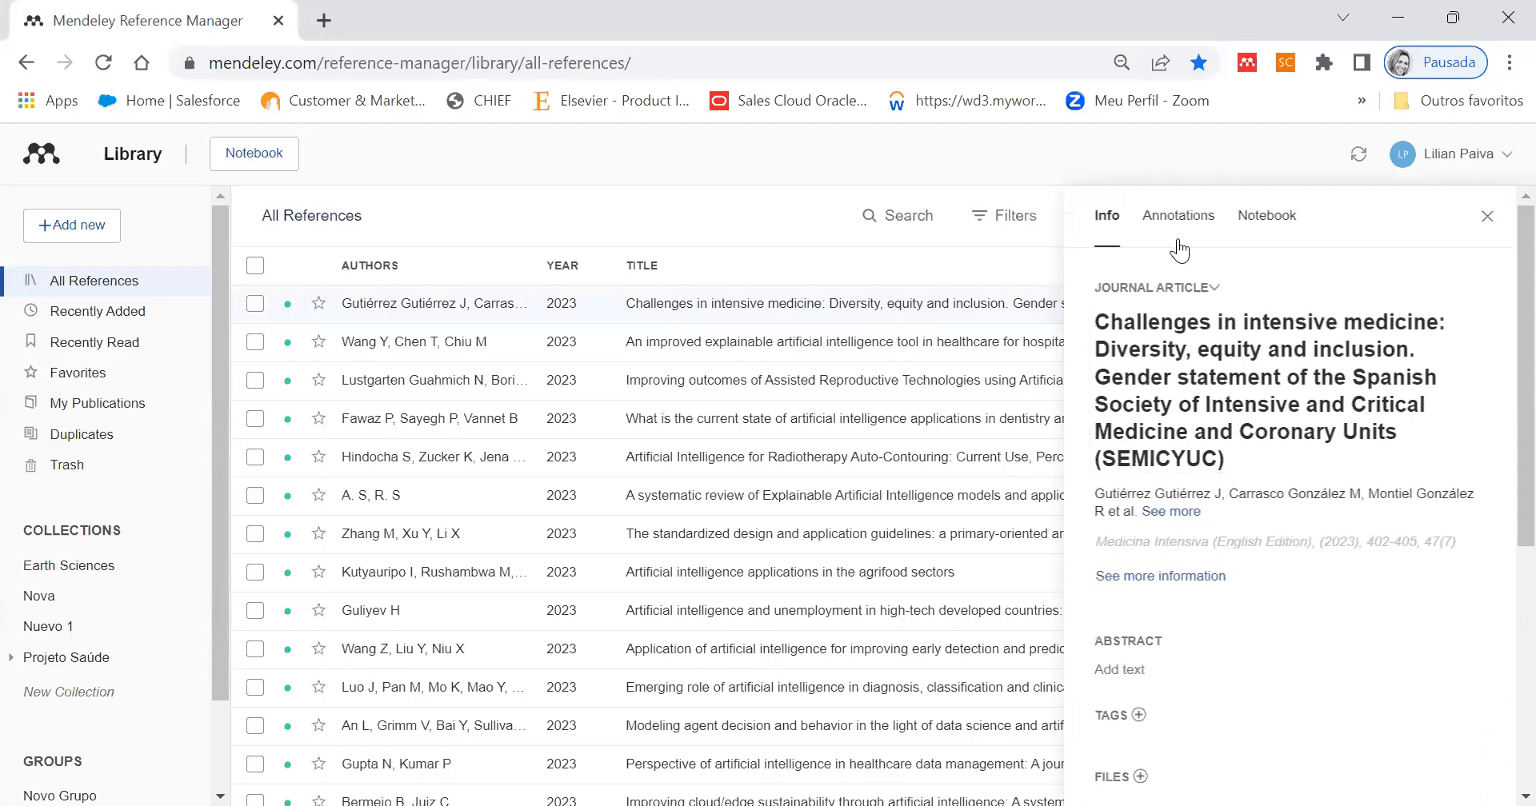
# - Delete "(SEMICYUC)" from the end of the reference's title and save the change
pyautogui.click(1184, 384)
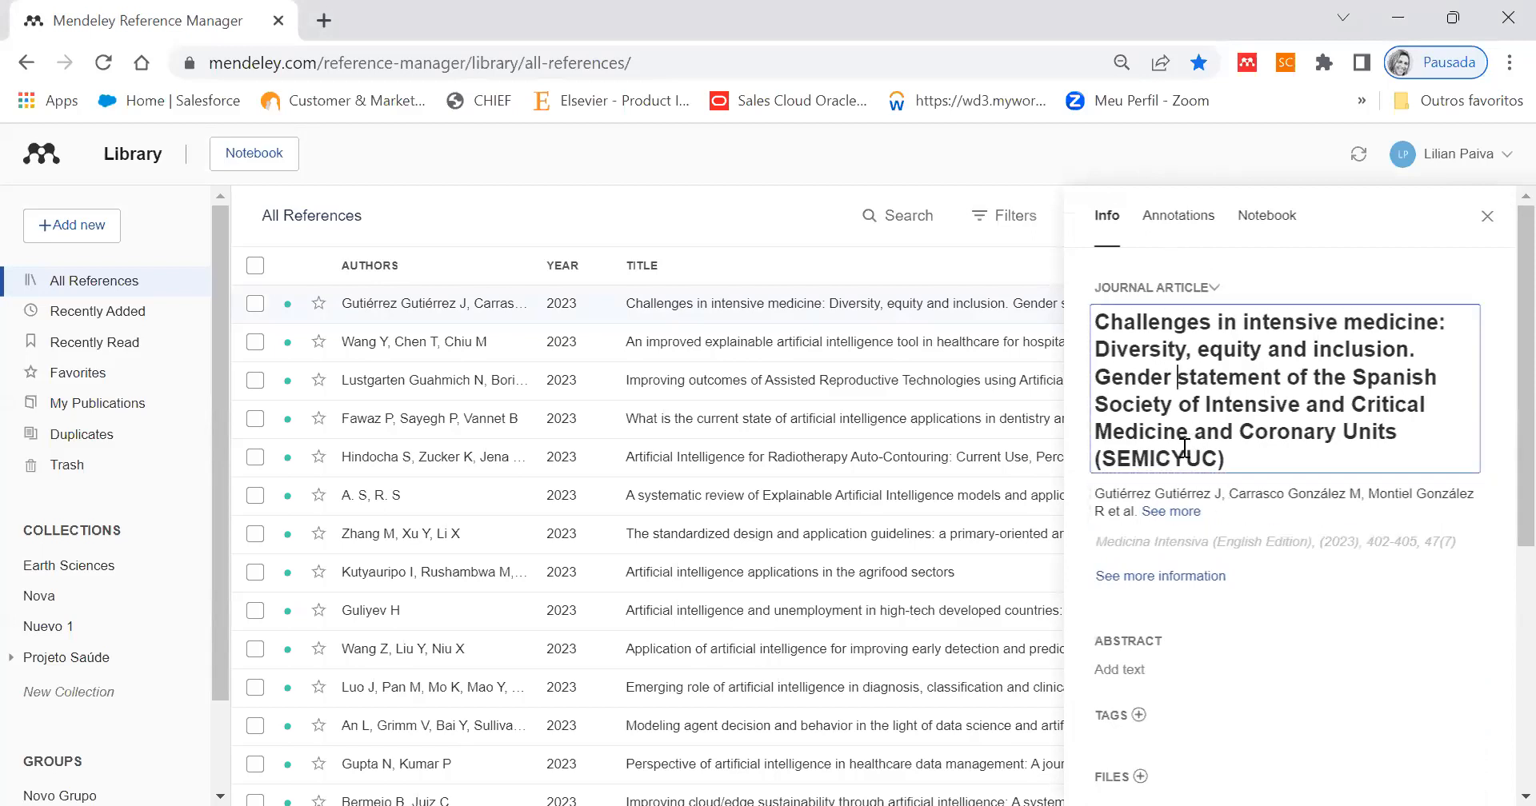
pyautogui.moveTo(1102, 458); pyautogui.dragTo(1296, 465)
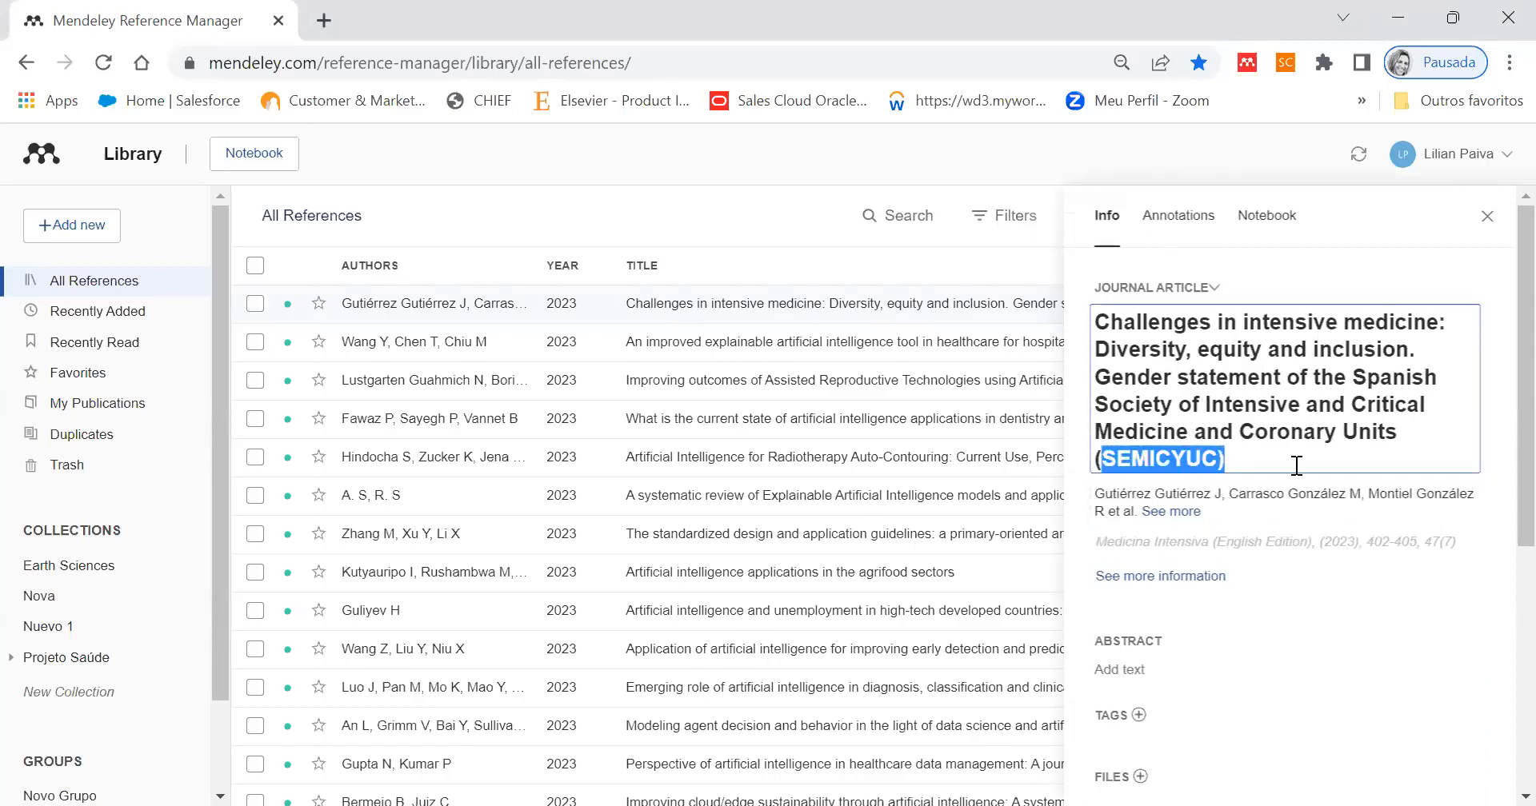
pyautogui.press('BackSpace')
pyautogui.press('BackSpace')
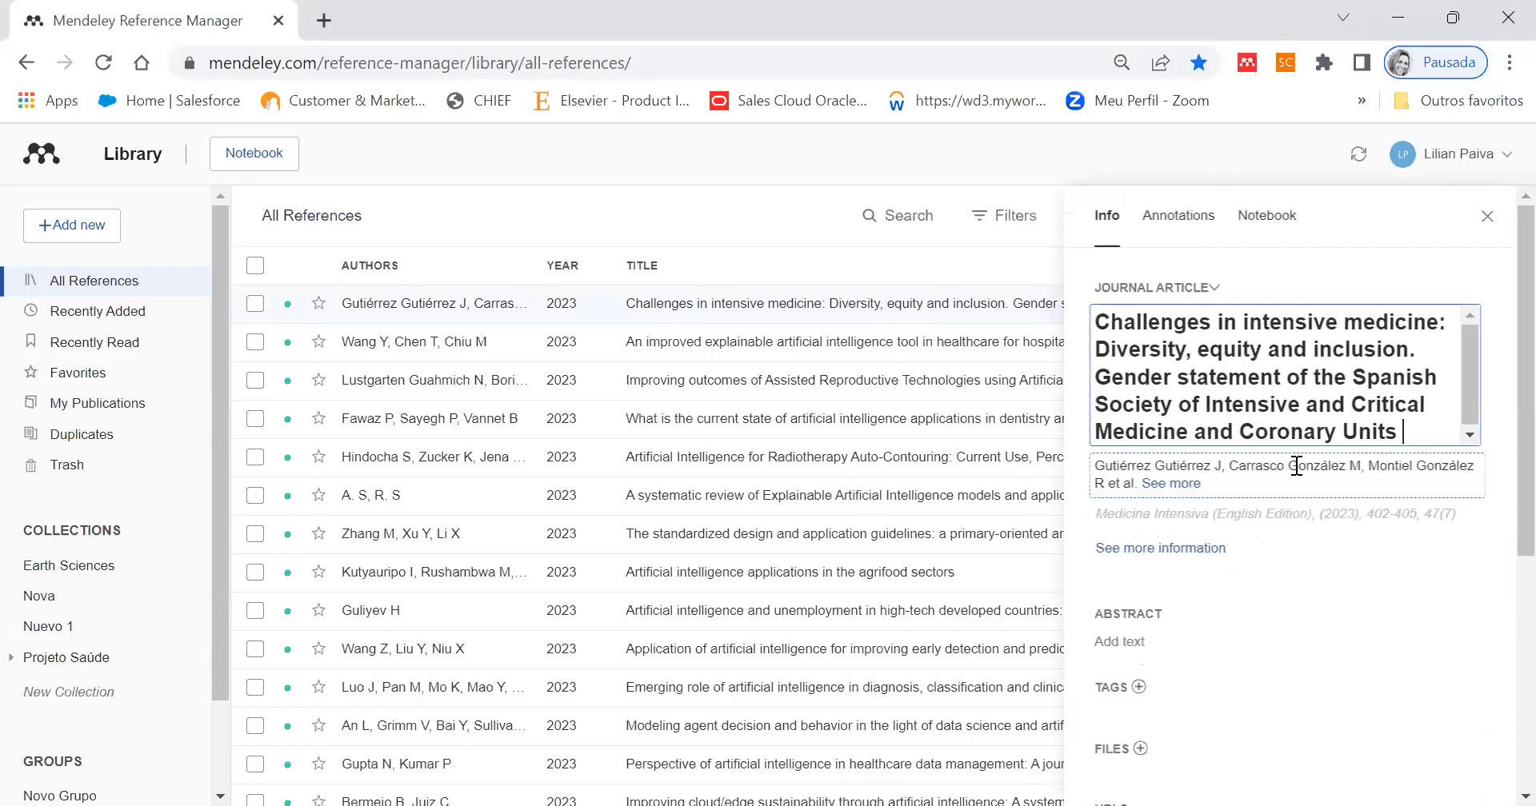
pyautogui.click(1307, 666)
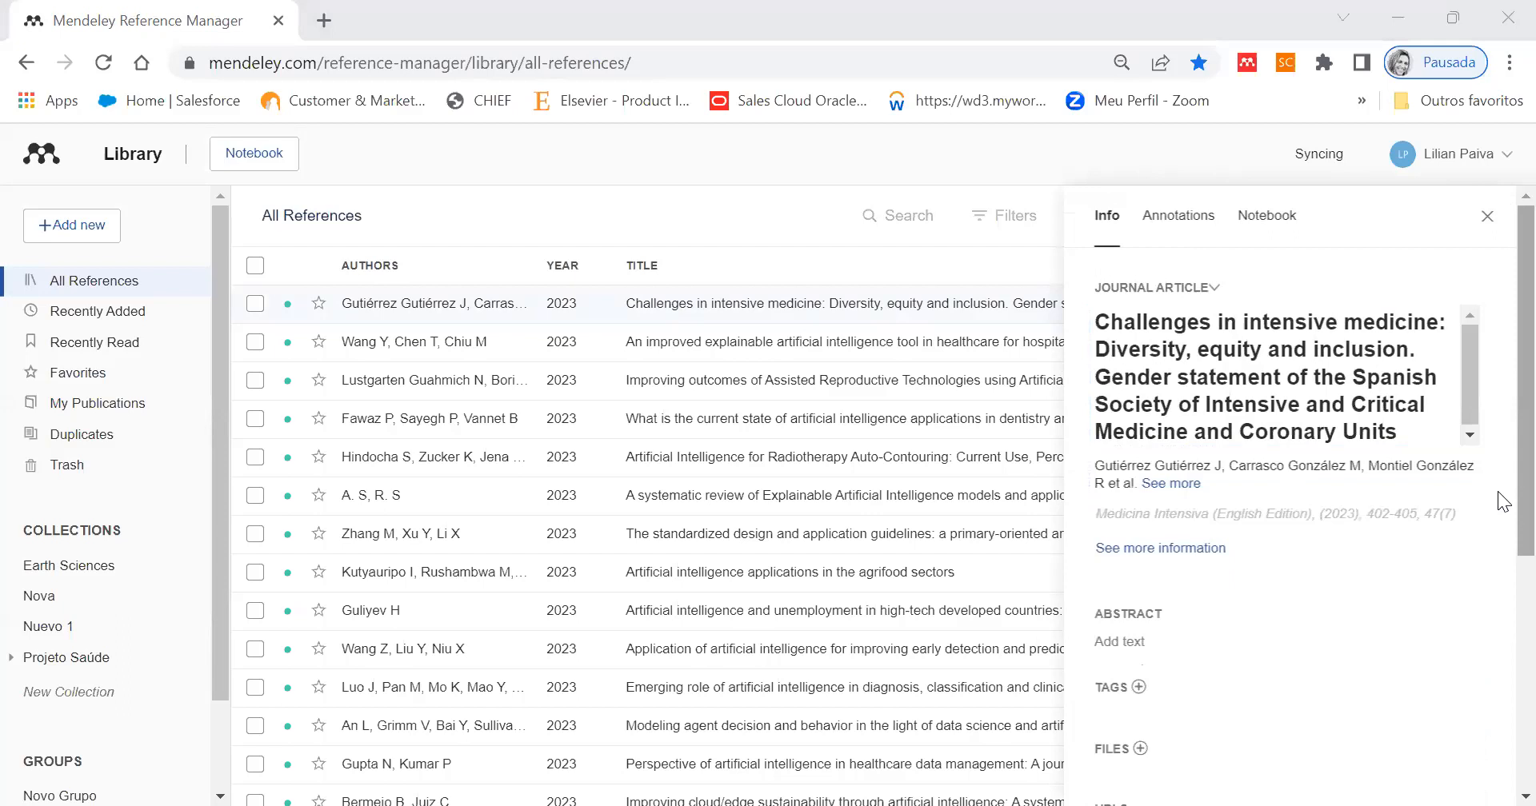
# - Look through the reference's remaining details, including its URL and identifiers, and show its annotations
pyautogui.scroll(-3, 1499, 552)
pyautogui.moveTo(1525, 560); pyautogui.dragTo(1526, 442)
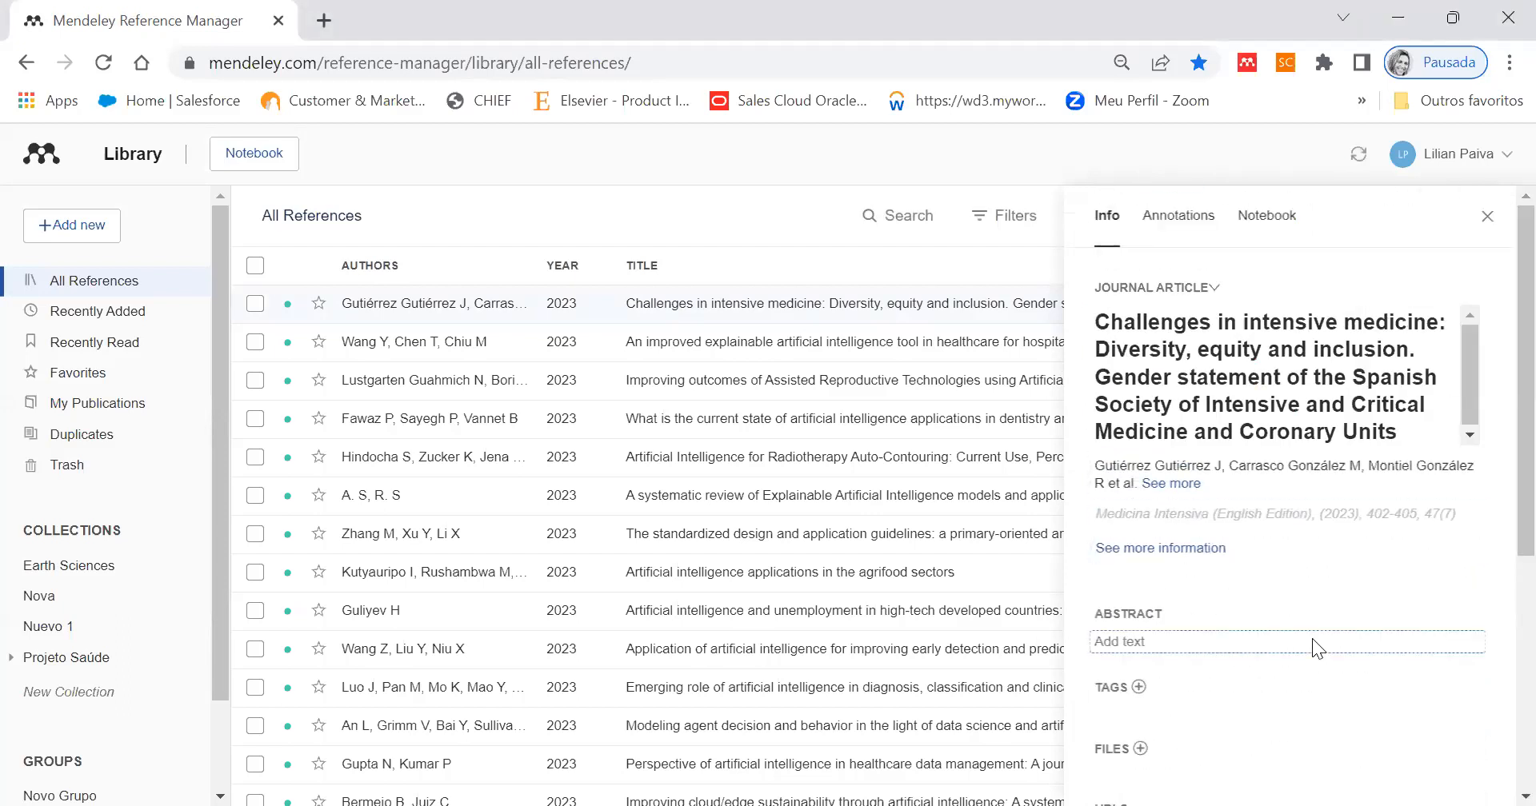
pyautogui.scroll(-5, 1264, 648)
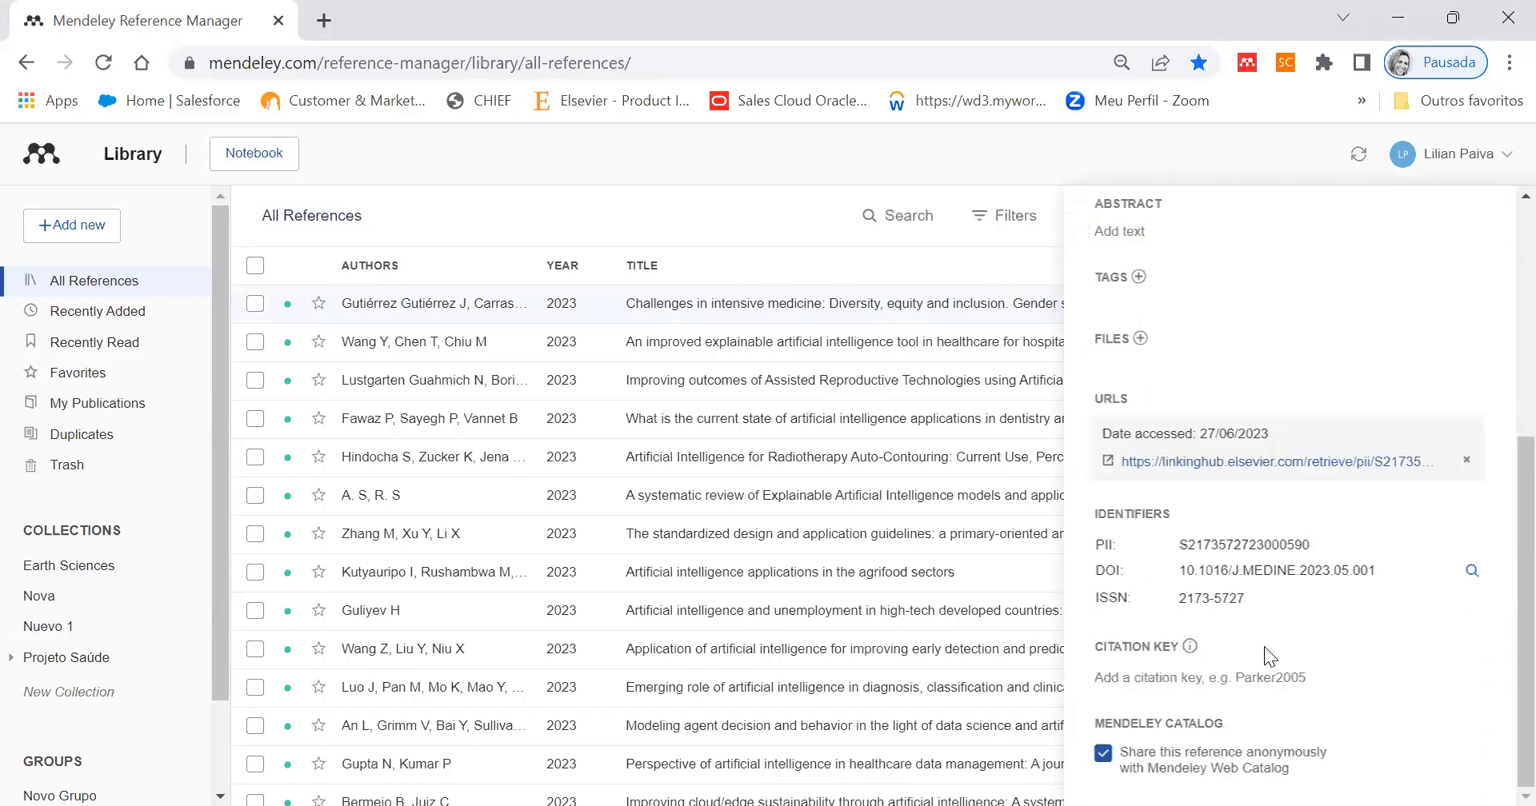
pyautogui.scroll(5, 1265, 648)
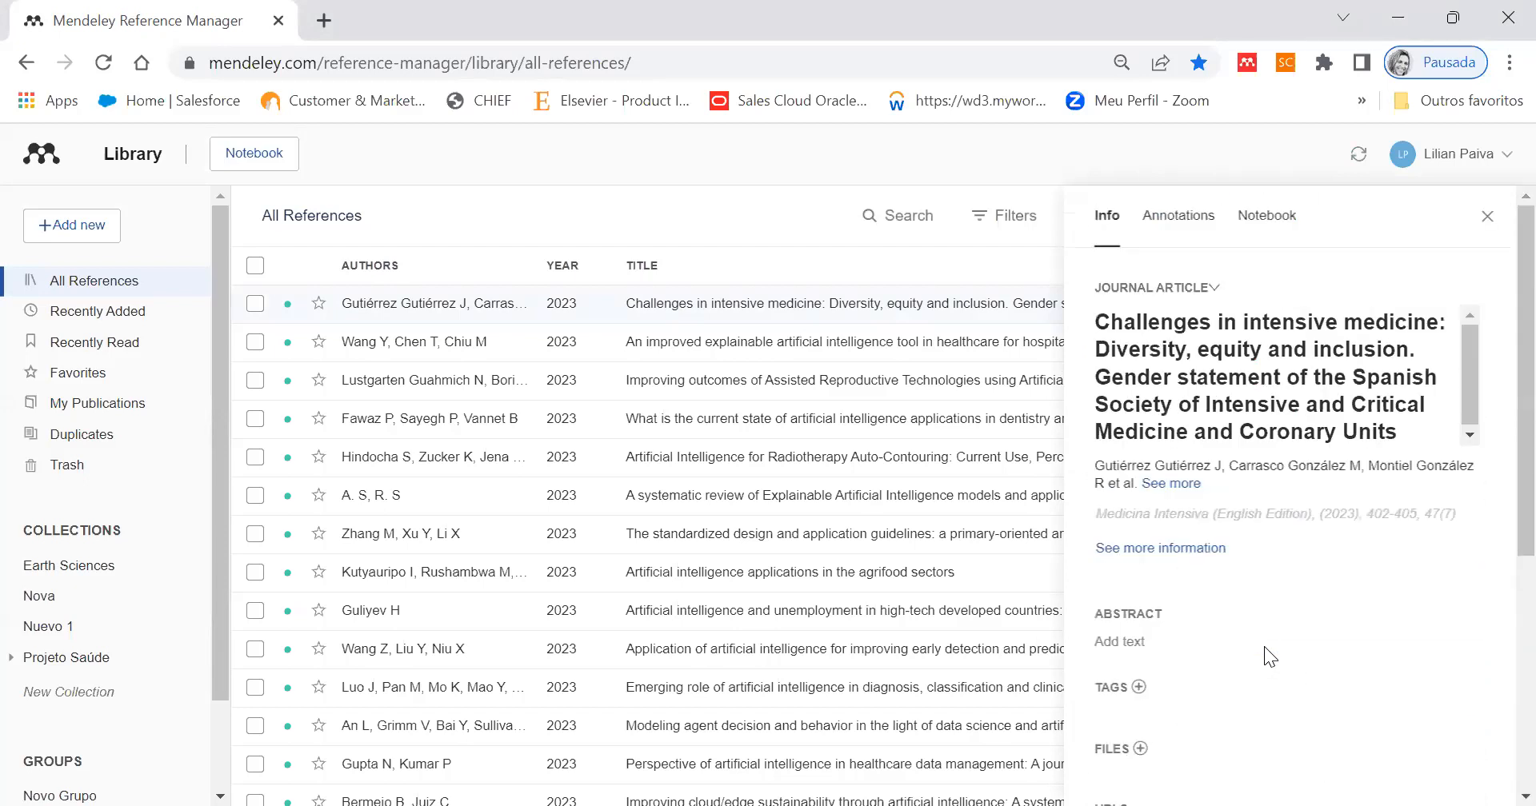
pyautogui.click(1168, 215)
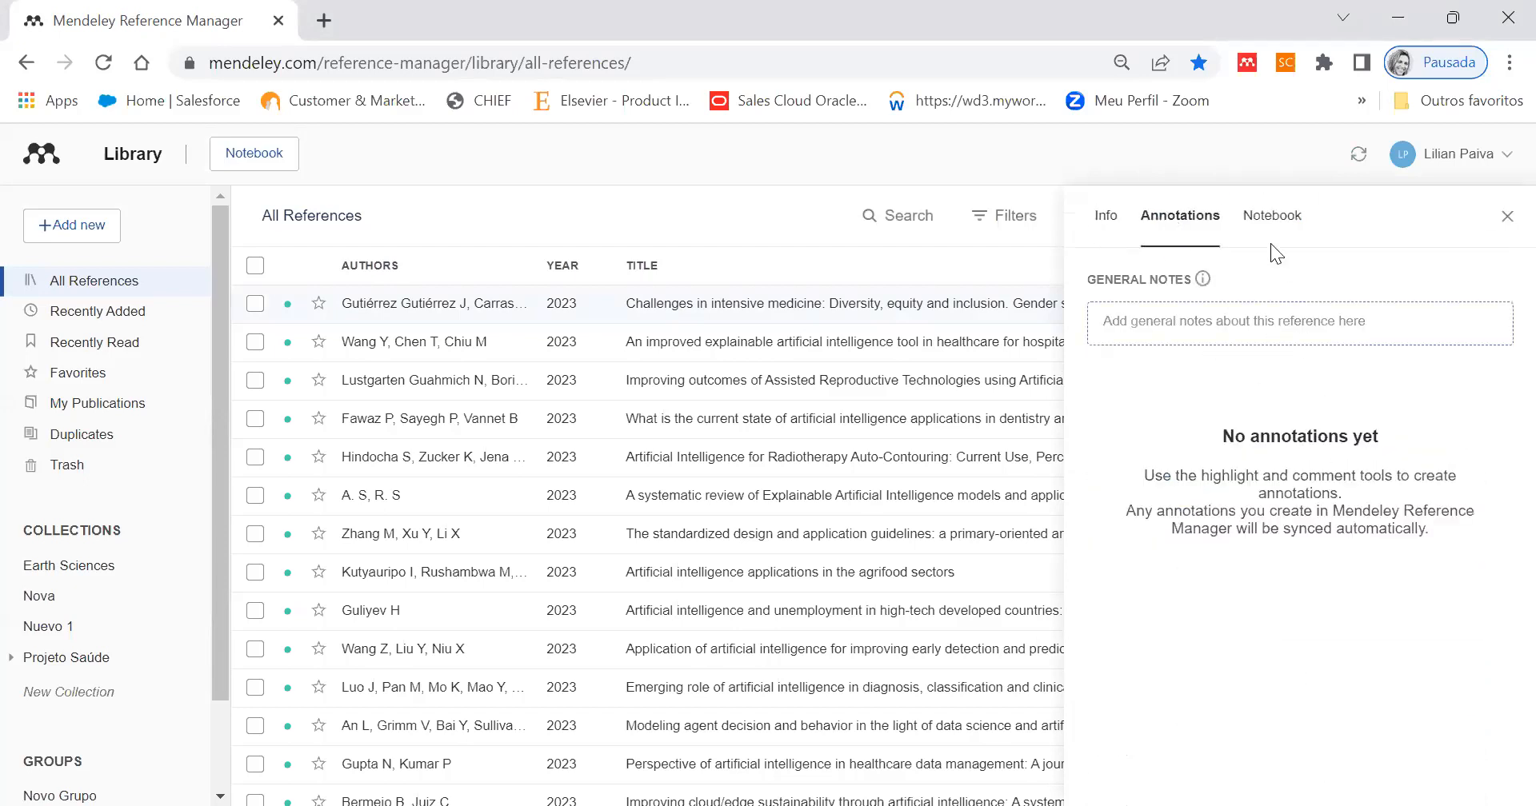
# - View the notebook pages, check the reference's annotations and info once more, and close its details
pyautogui.click(1271, 215)
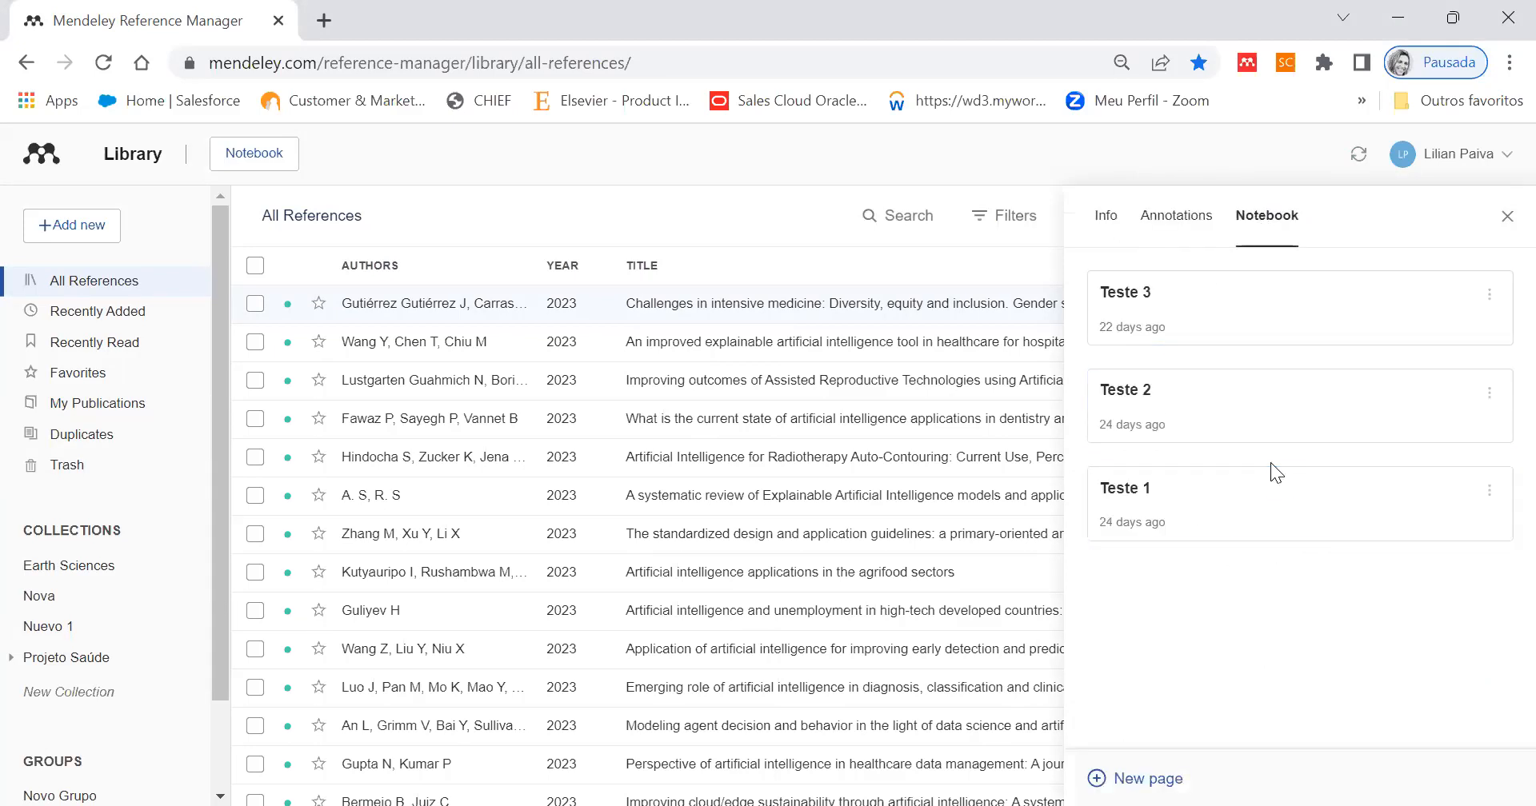
pyautogui.click(1186, 226)
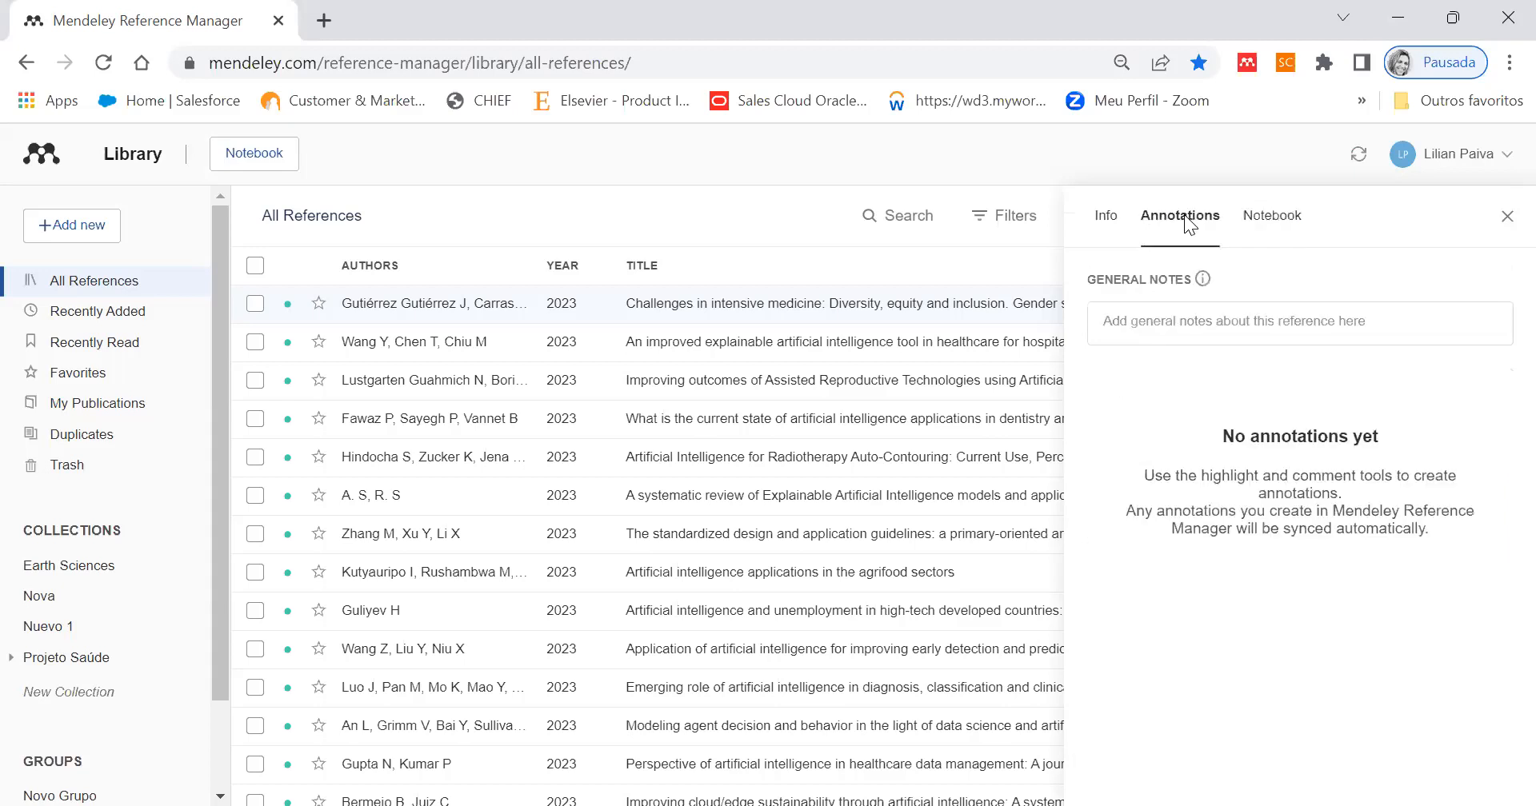
pyautogui.click(1110, 227)
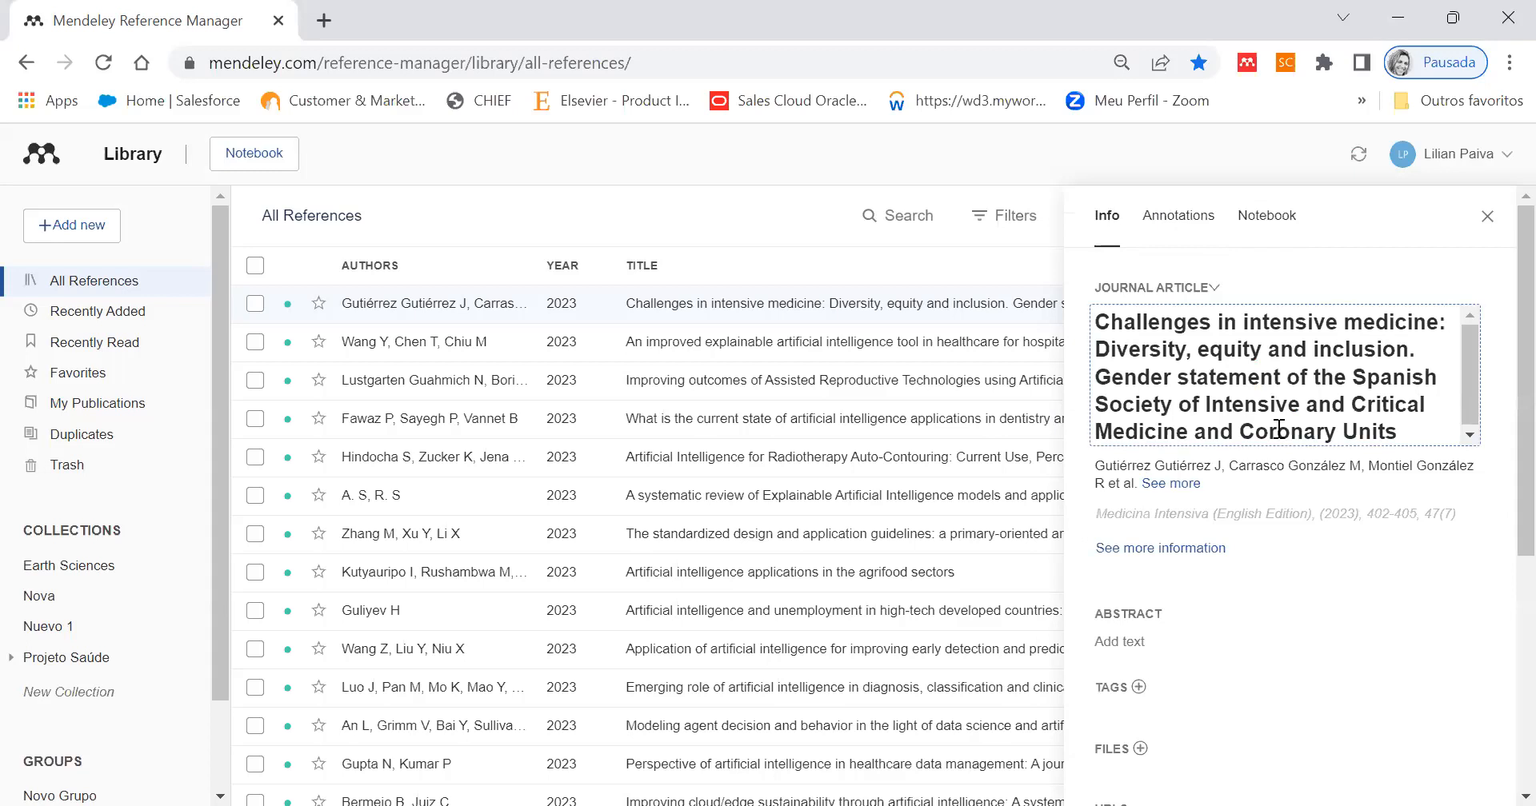
pyautogui.click(1486, 216)
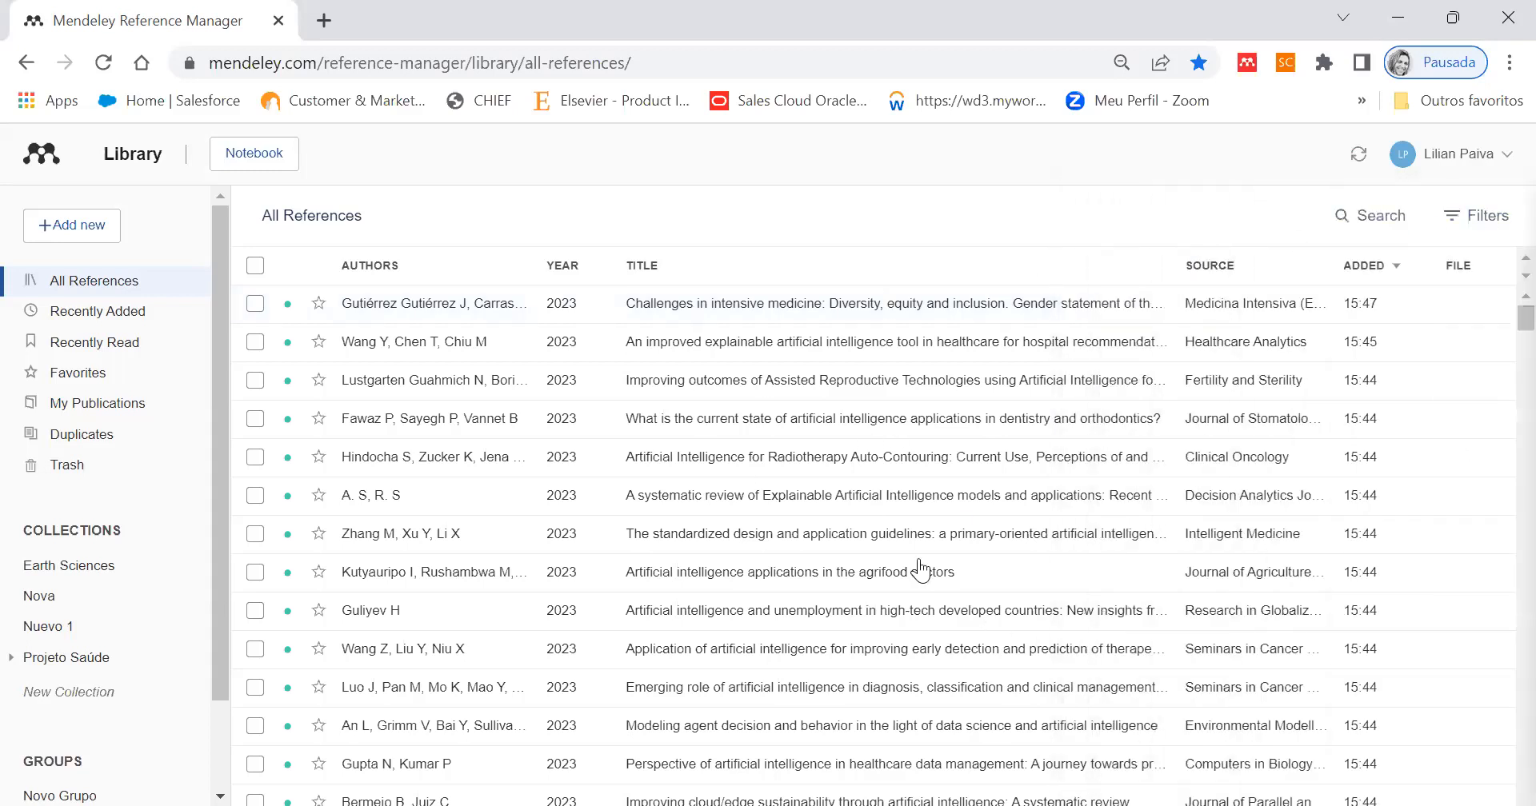
# - Look through the All References list and view the options offered for the account
pyautogui.scroll(-2, 1010, 612)
pyautogui.scroll(-13, 1008, 612)
pyautogui.scroll(15, 1006, 608)
pyautogui.click(1484, 160)
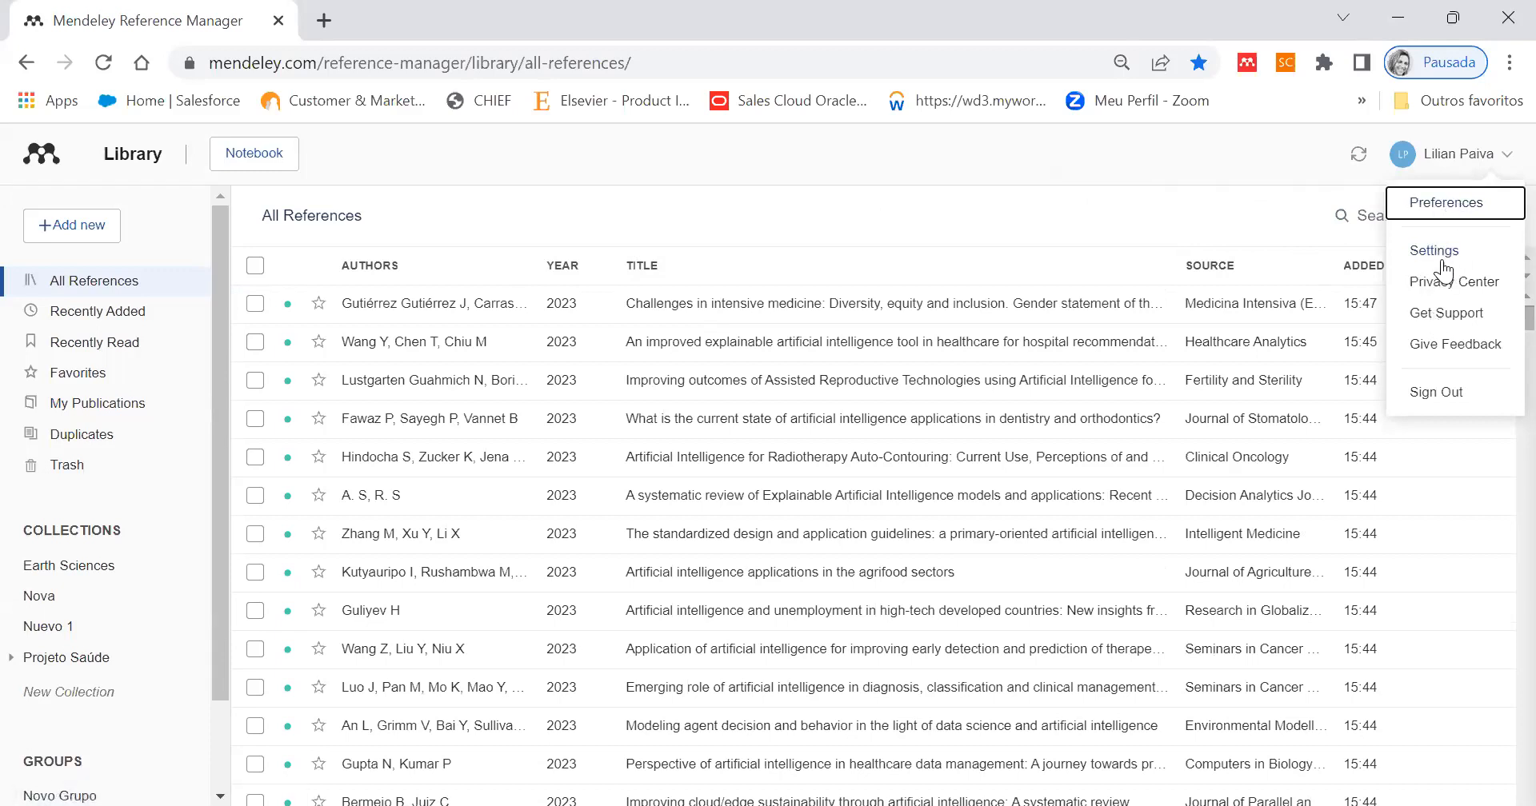
pyautogui.click(1460, 157)
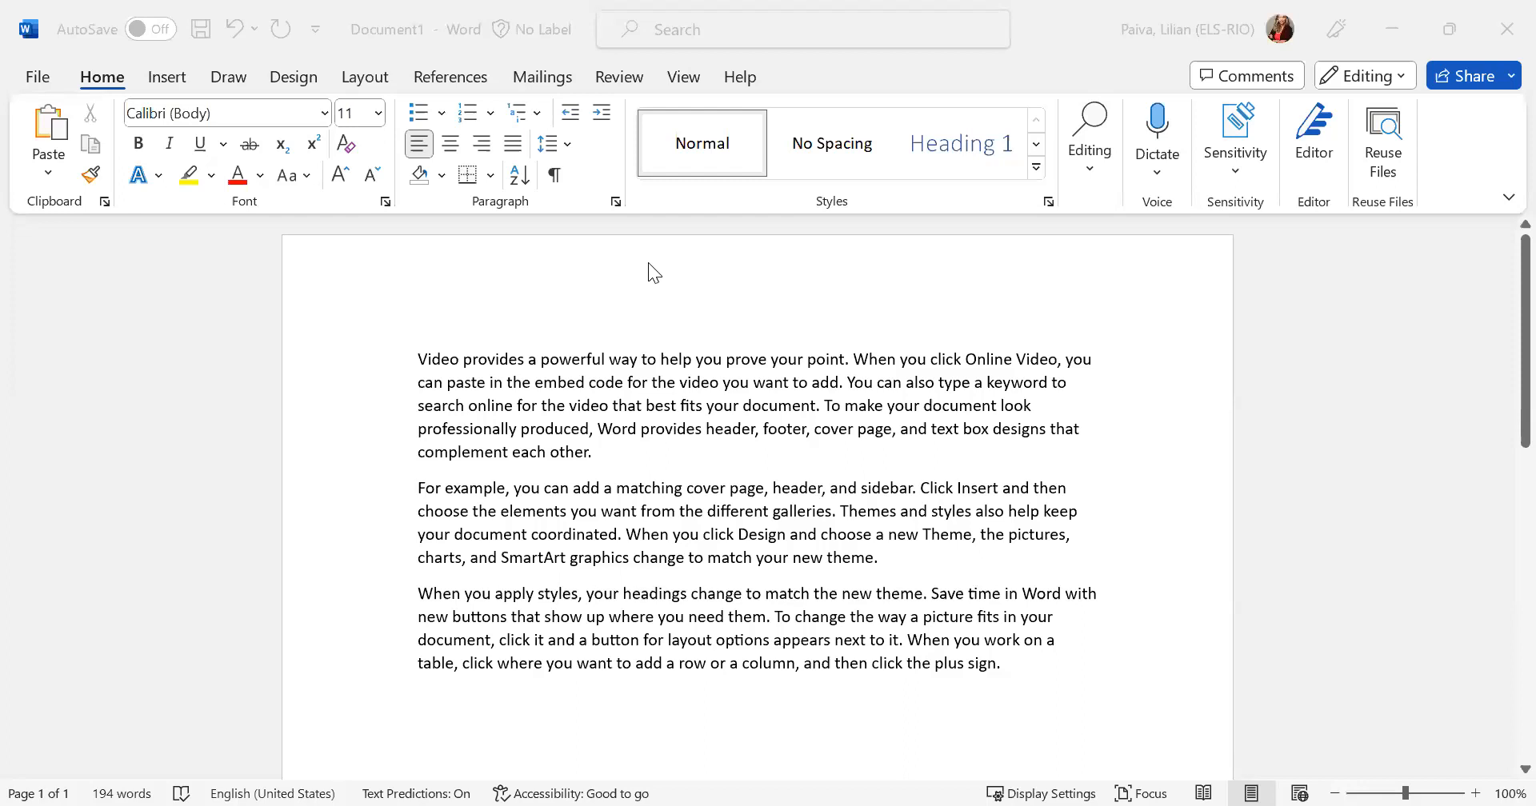
# - Switch to the Word document, open the Mendeley Cite add-in and start its sign-in
pyautogui.click(636, 322)
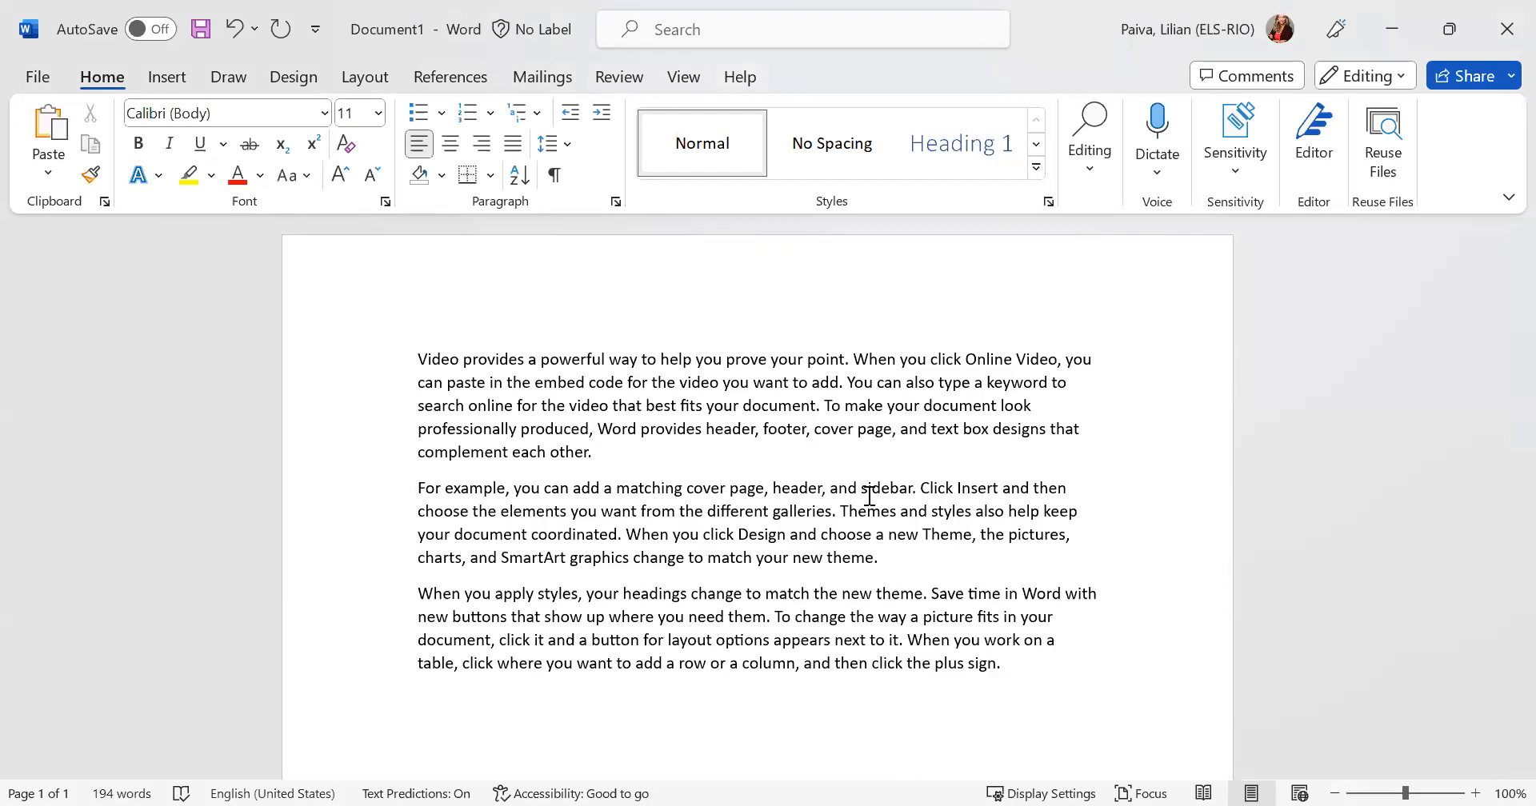
pyautogui.click(432, 75)
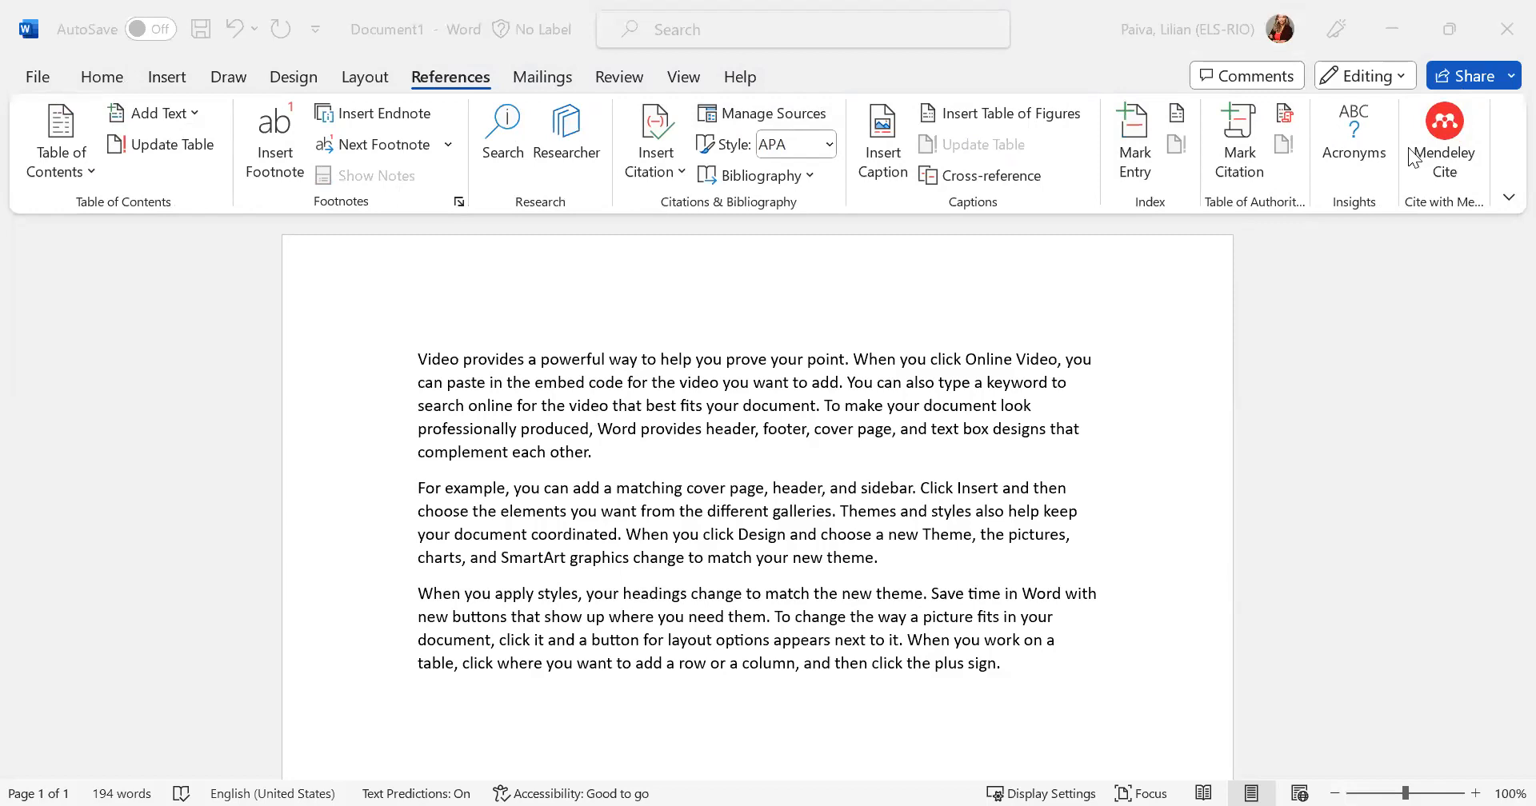
pyautogui.click(1453, 127)
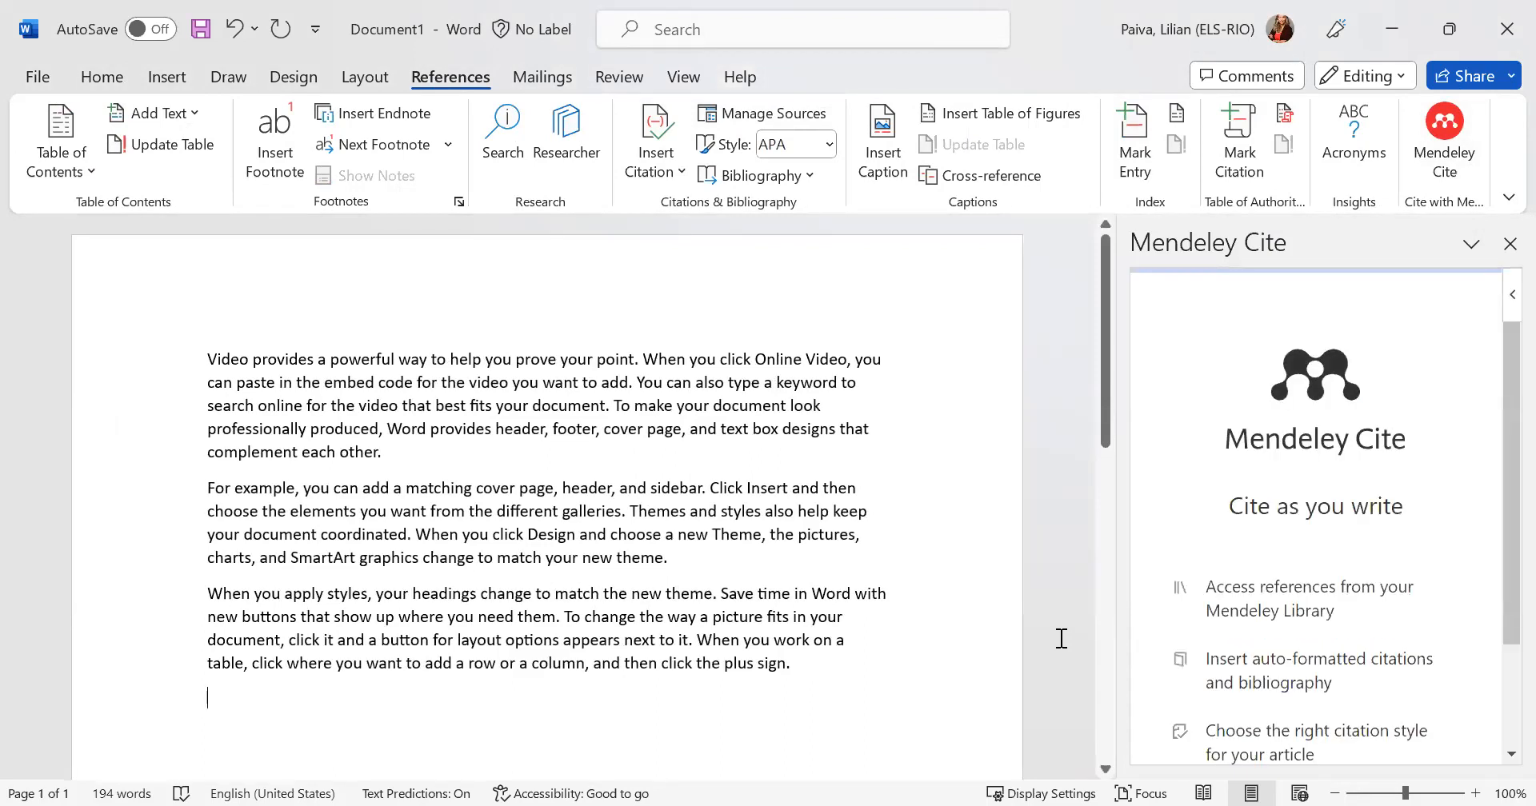
pyautogui.moveTo(1497, 544); pyautogui.dragTo(1498, 709)
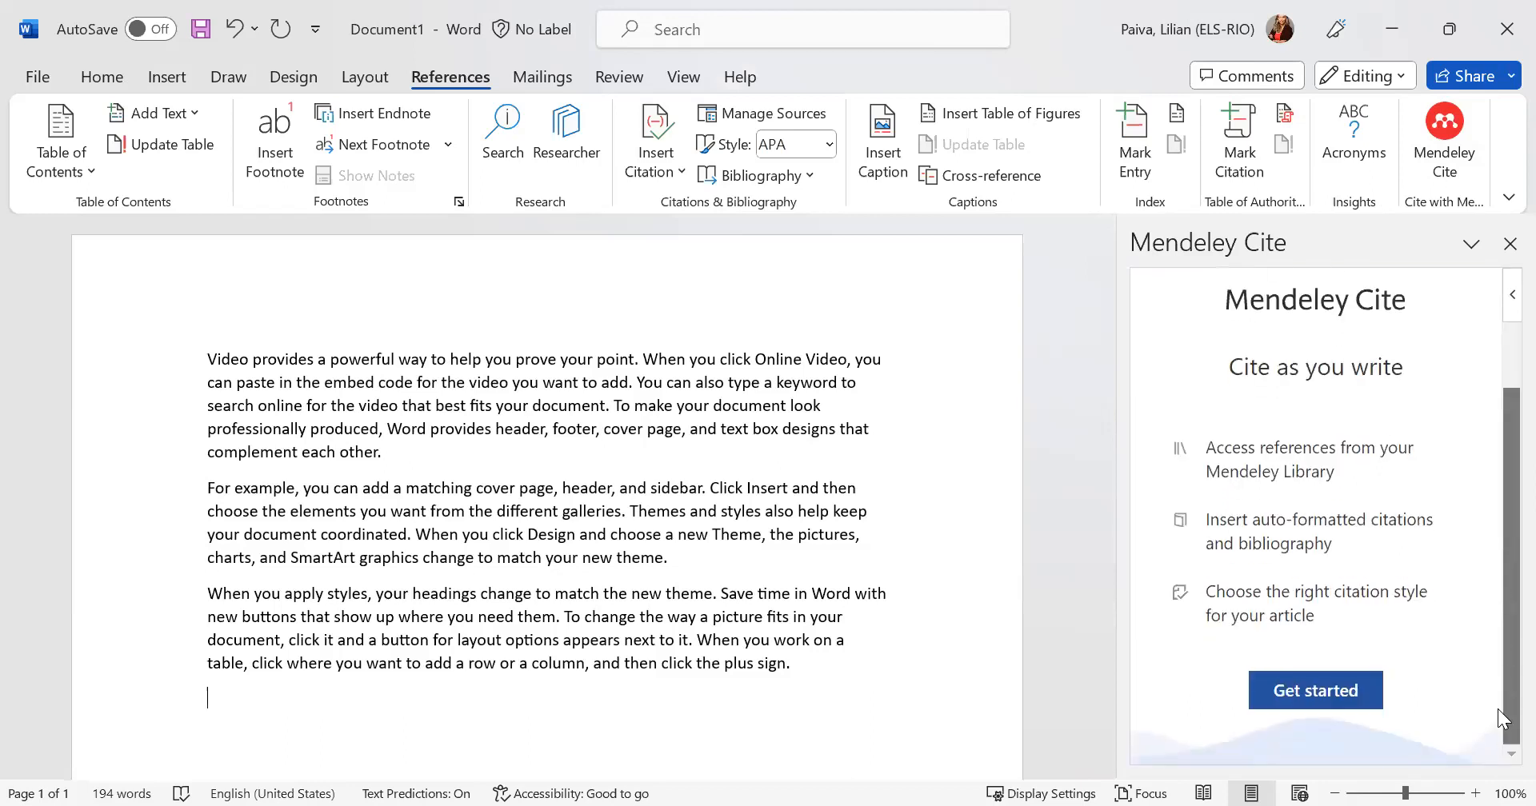
pyautogui.click(1291, 694)
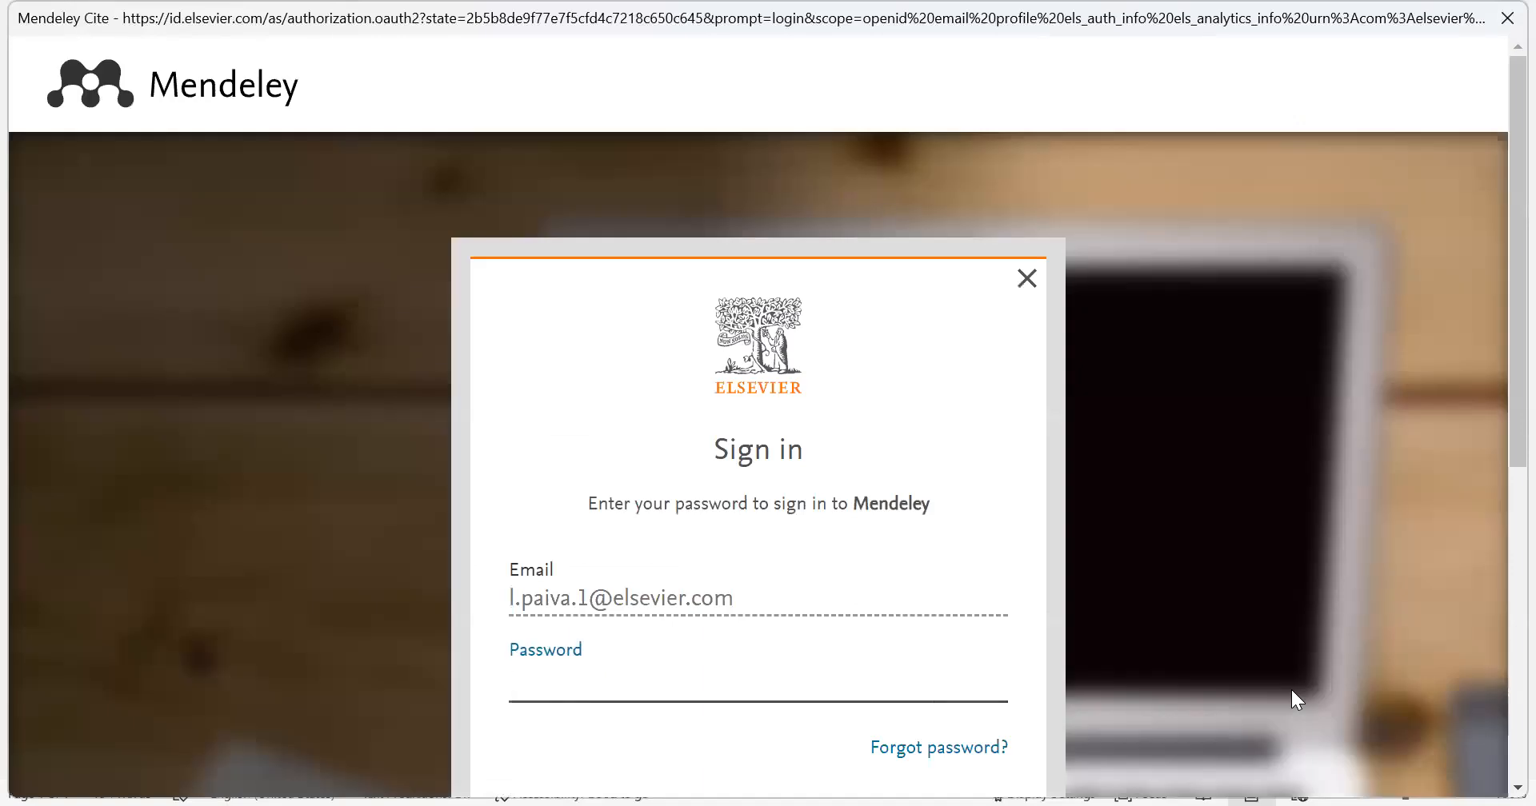
# - Try to sign in to Mendeley with the account password
pyautogui.write('*********')
pyautogui.scroll(-4, 1285, 685)
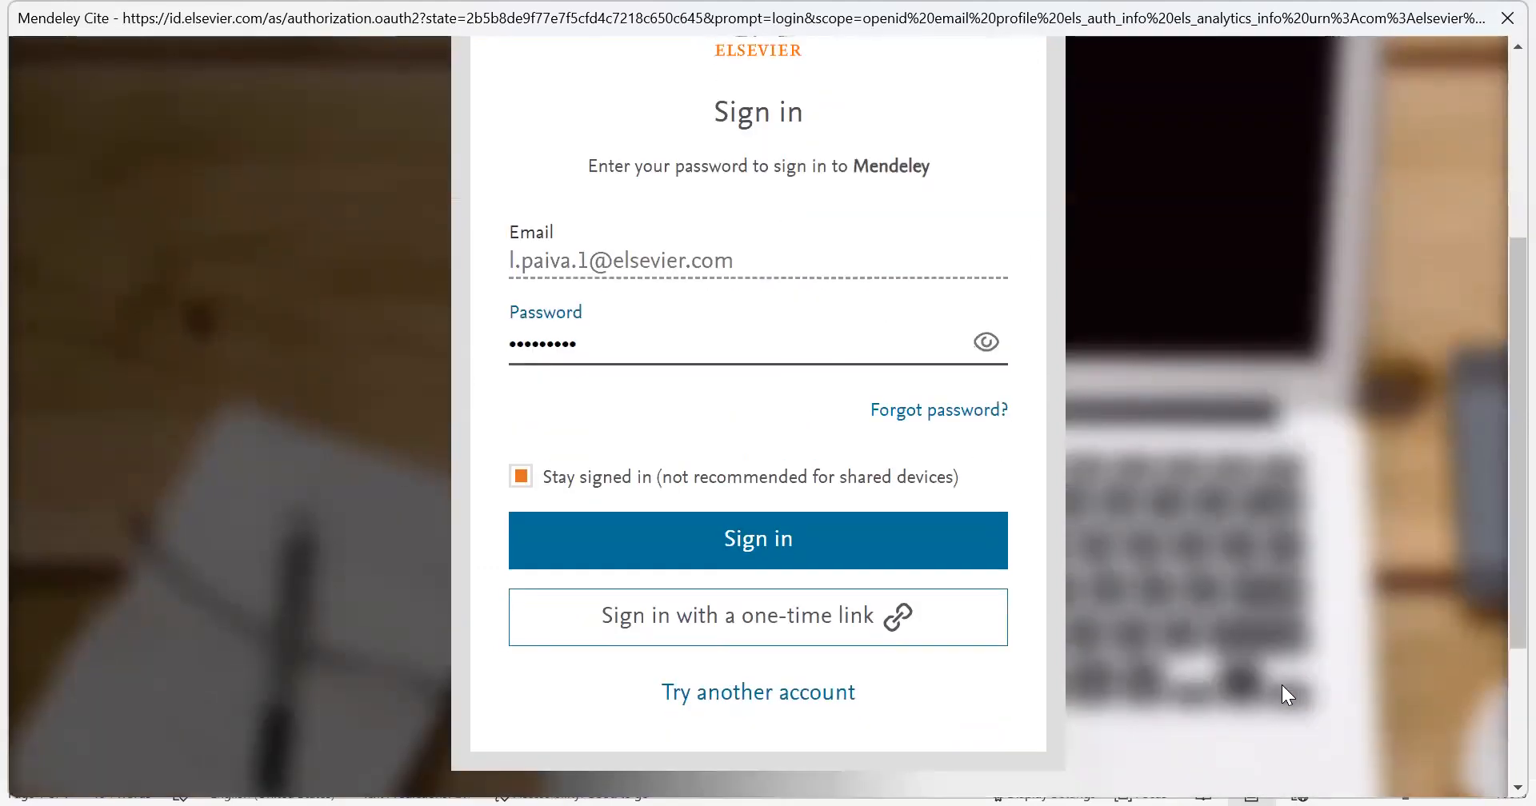
pyautogui.click(746, 534)
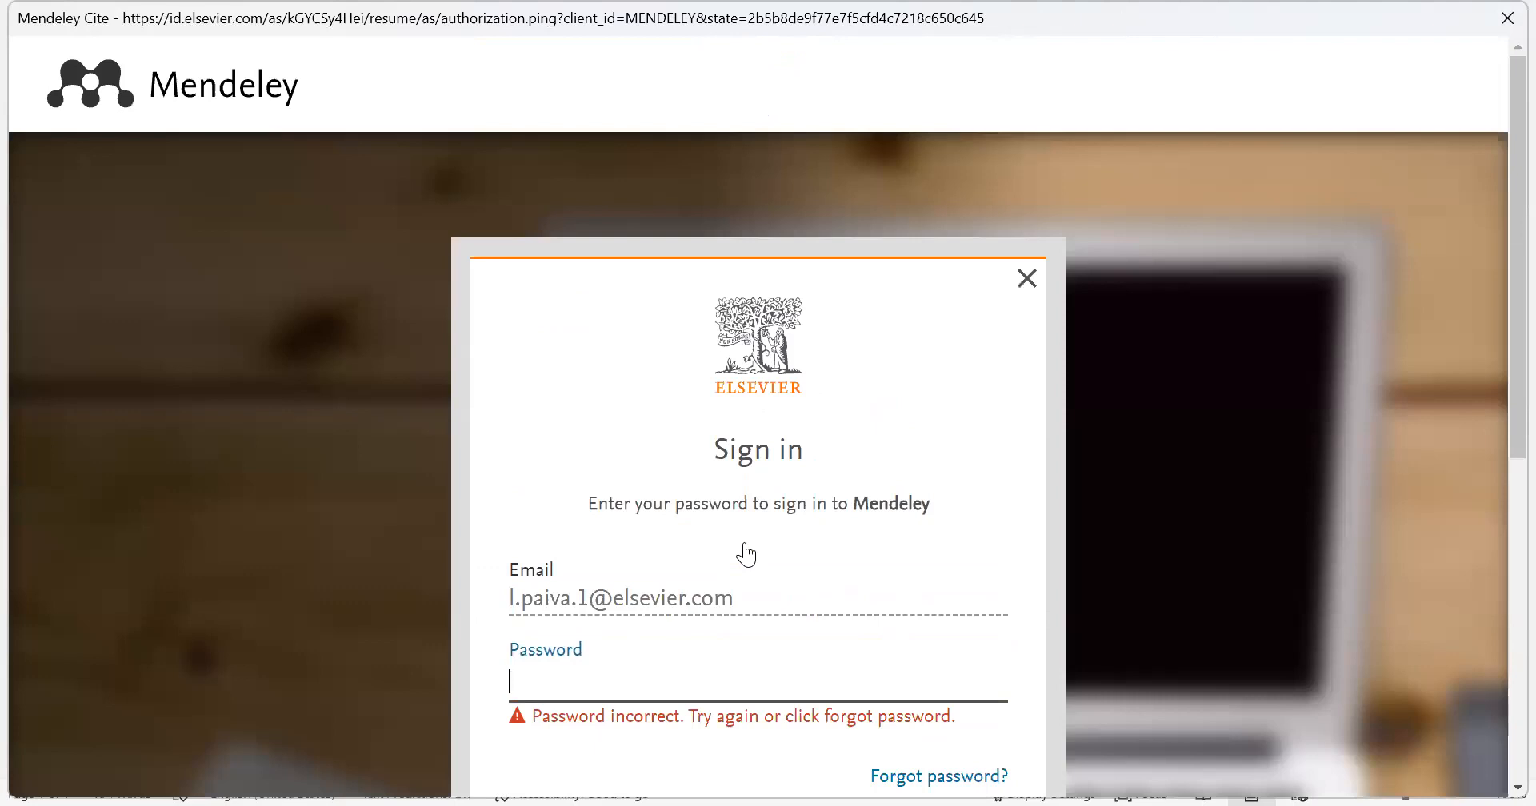
# - Re-enter the account password and sign in to Mendeley Cite
pyautogui.write('*********')
pyautogui.scroll(-5, 740, 550)
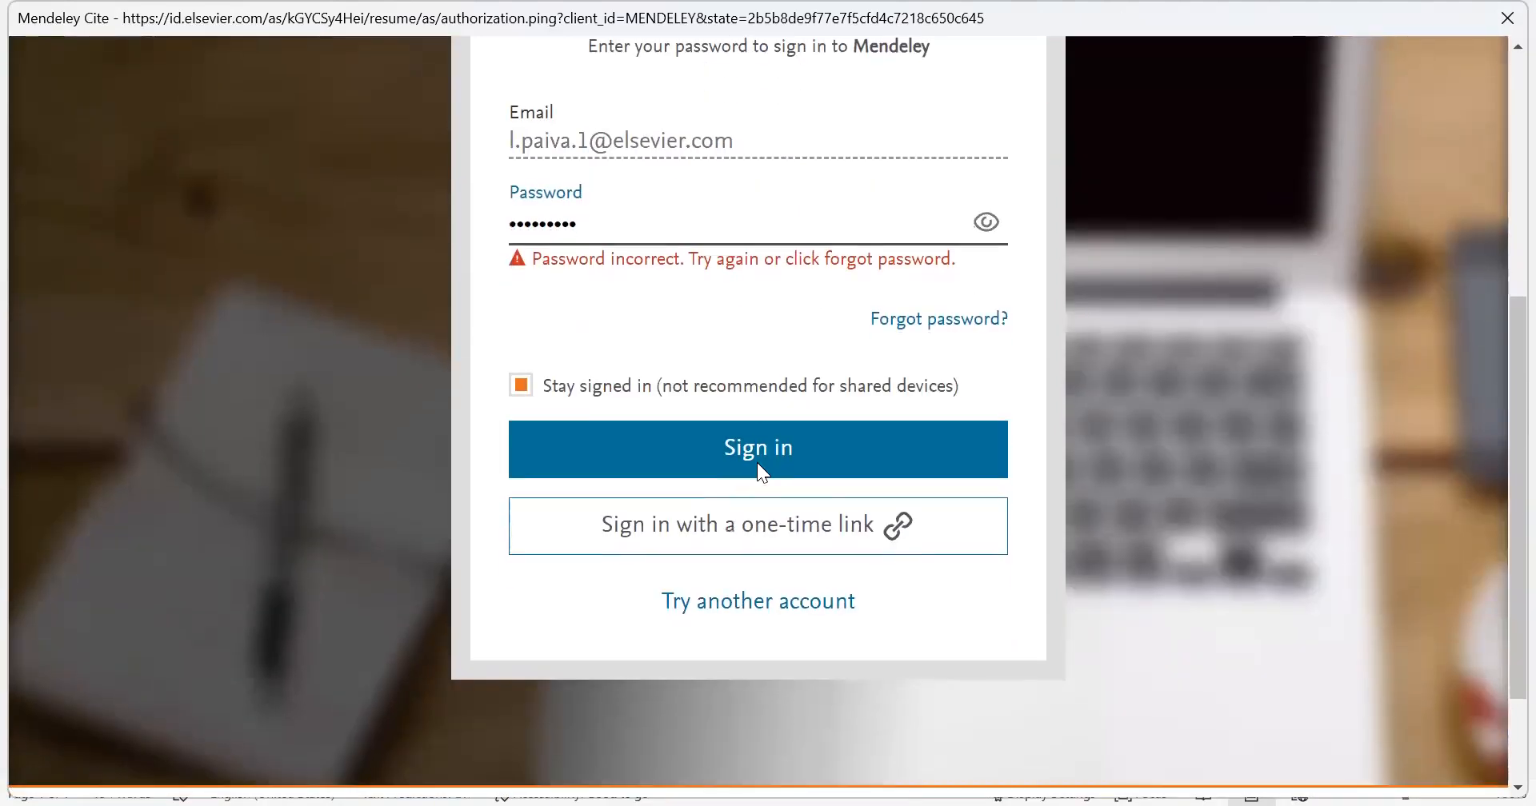
pyautogui.click(756, 452)
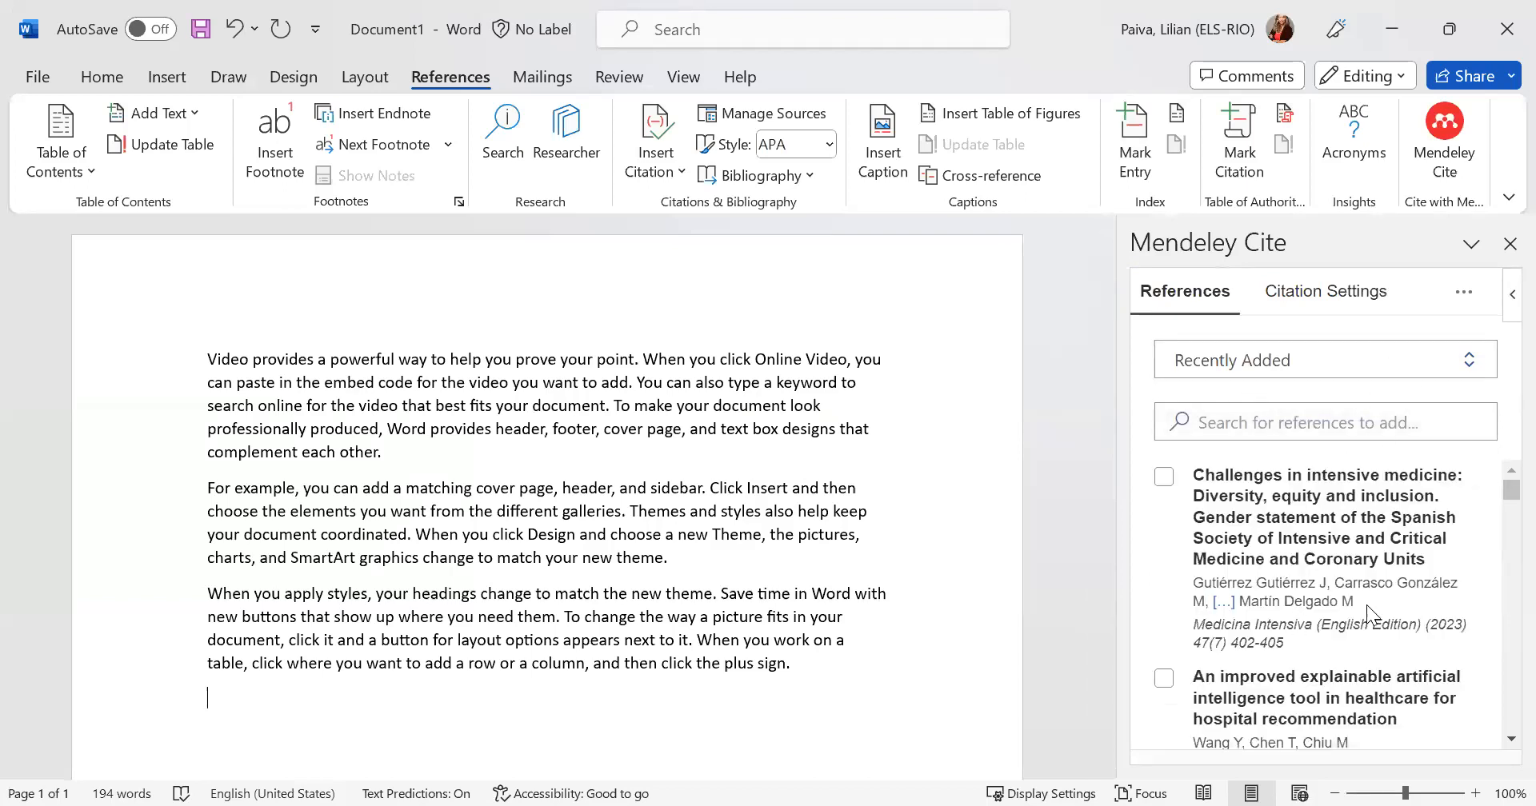
# - Look through the library's collections and groups in Mendeley Cite, switch to All References, and return to the Recently Added references
pyautogui.click(1458, 362)
pyautogui.moveTo(1498, 416); pyautogui.dragTo(1498, 576)
pyautogui.moveTo(1498, 503); pyautogui.dragTo(1497, 373)
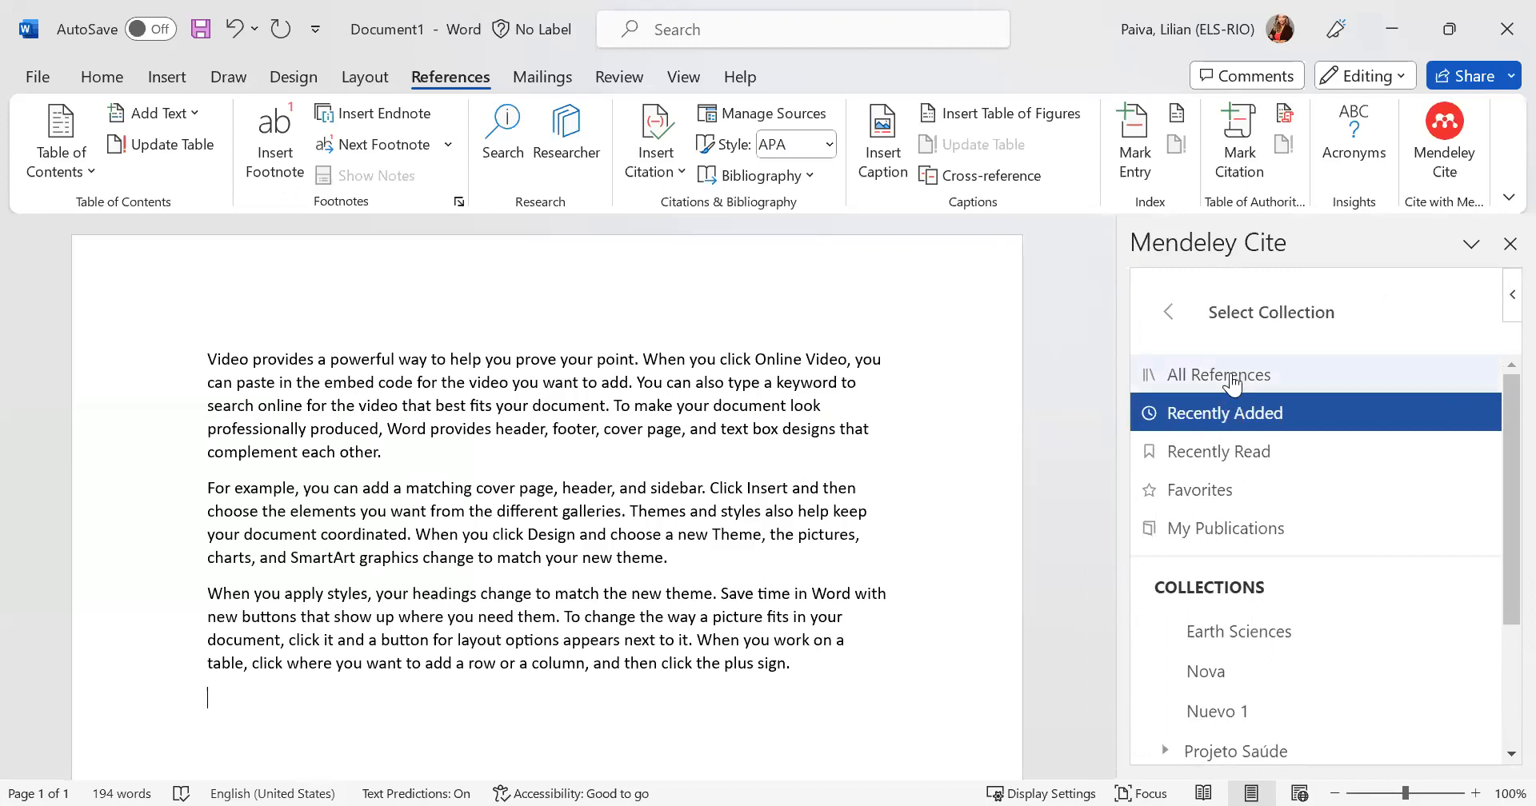
pyautogui.click(1231, 383)
pyautogui.click(1476, 356)
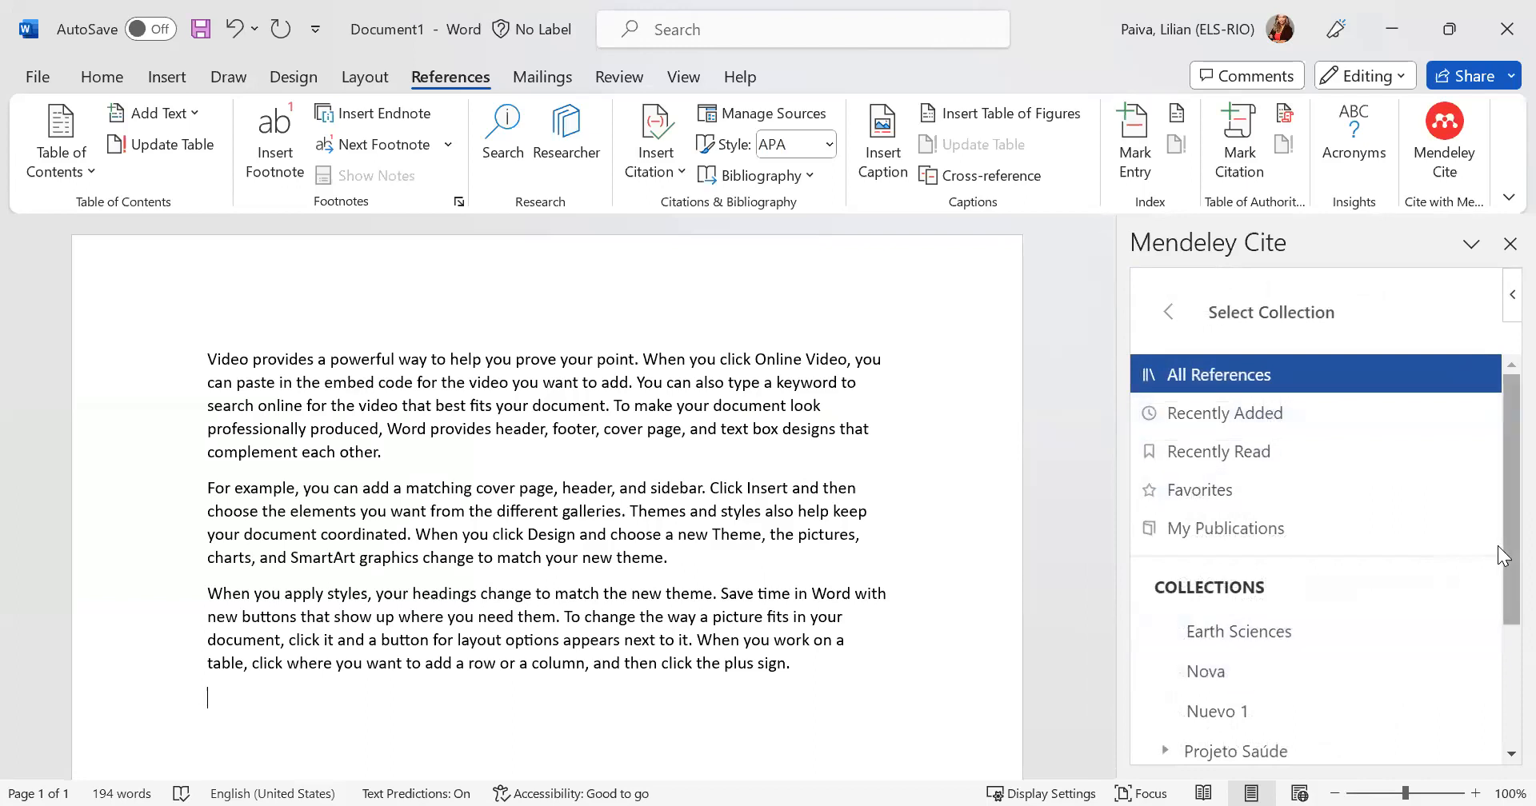
pyautogui.scroll(-2, 1498, 546)
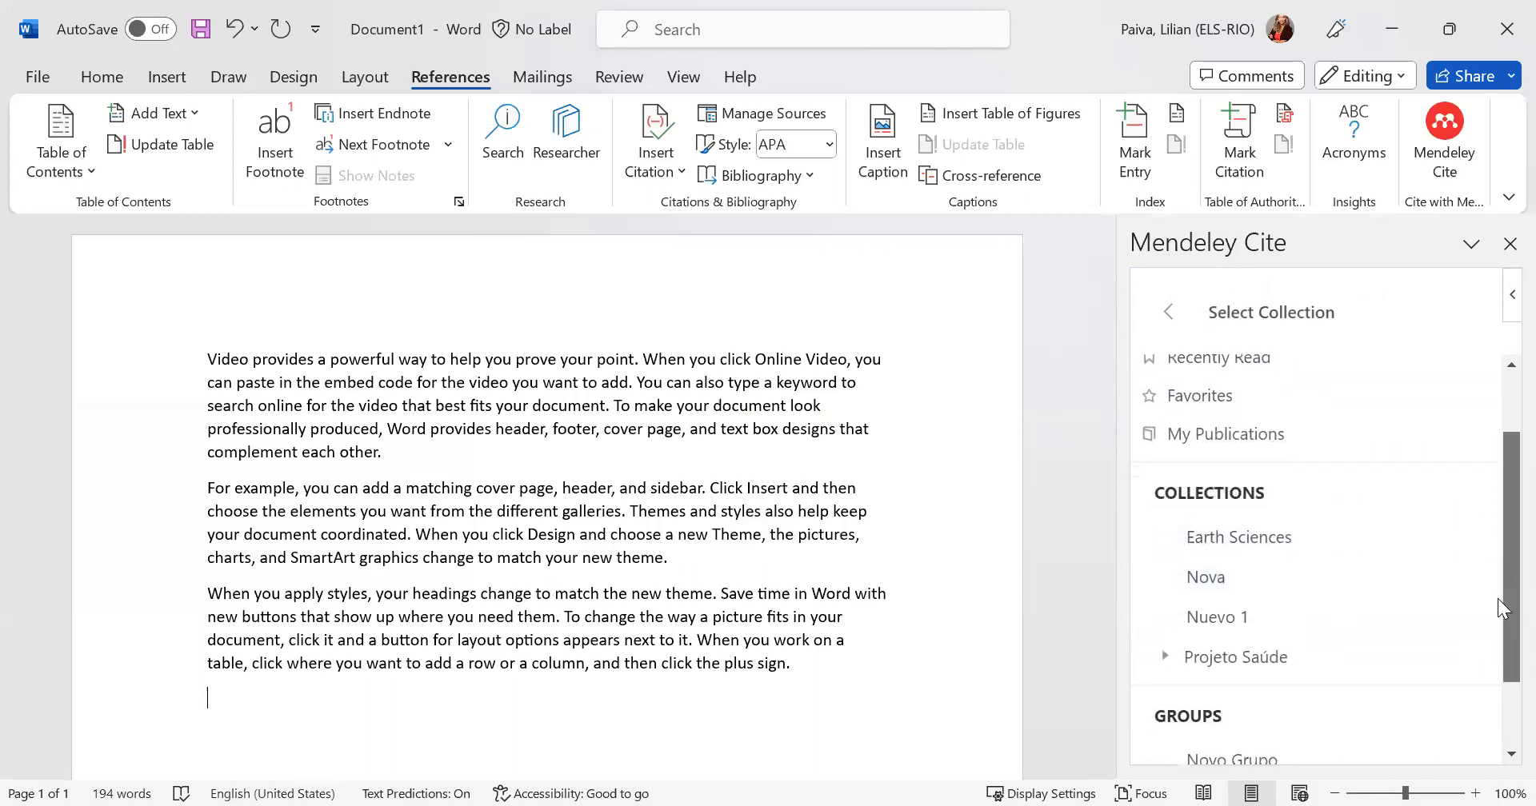
pyautogui.scroll(-2, 1498, 601)
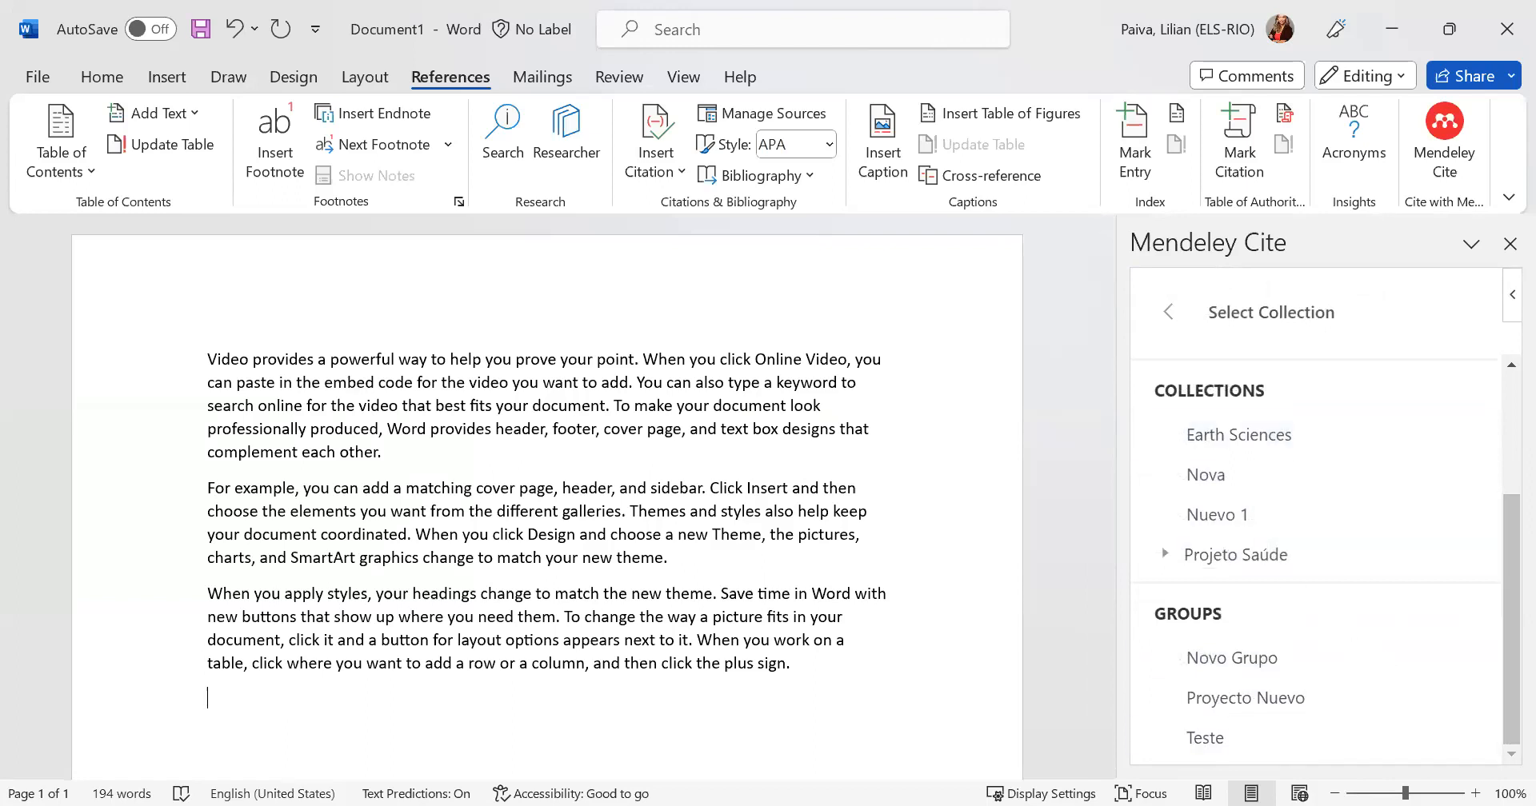
pyautogui.scroll(4, 1498, 584)
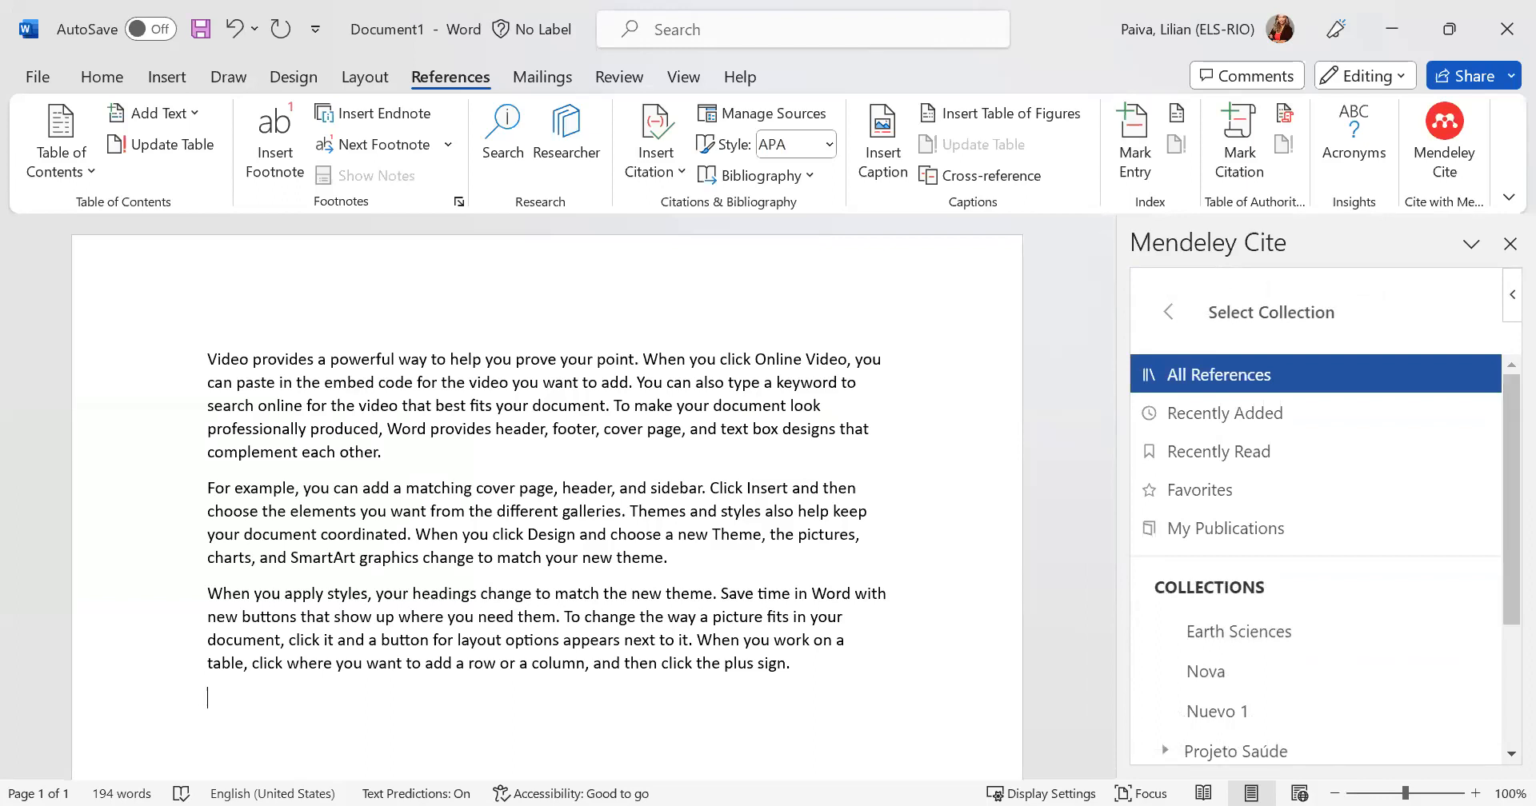
pyautogui.click(1241, 412)
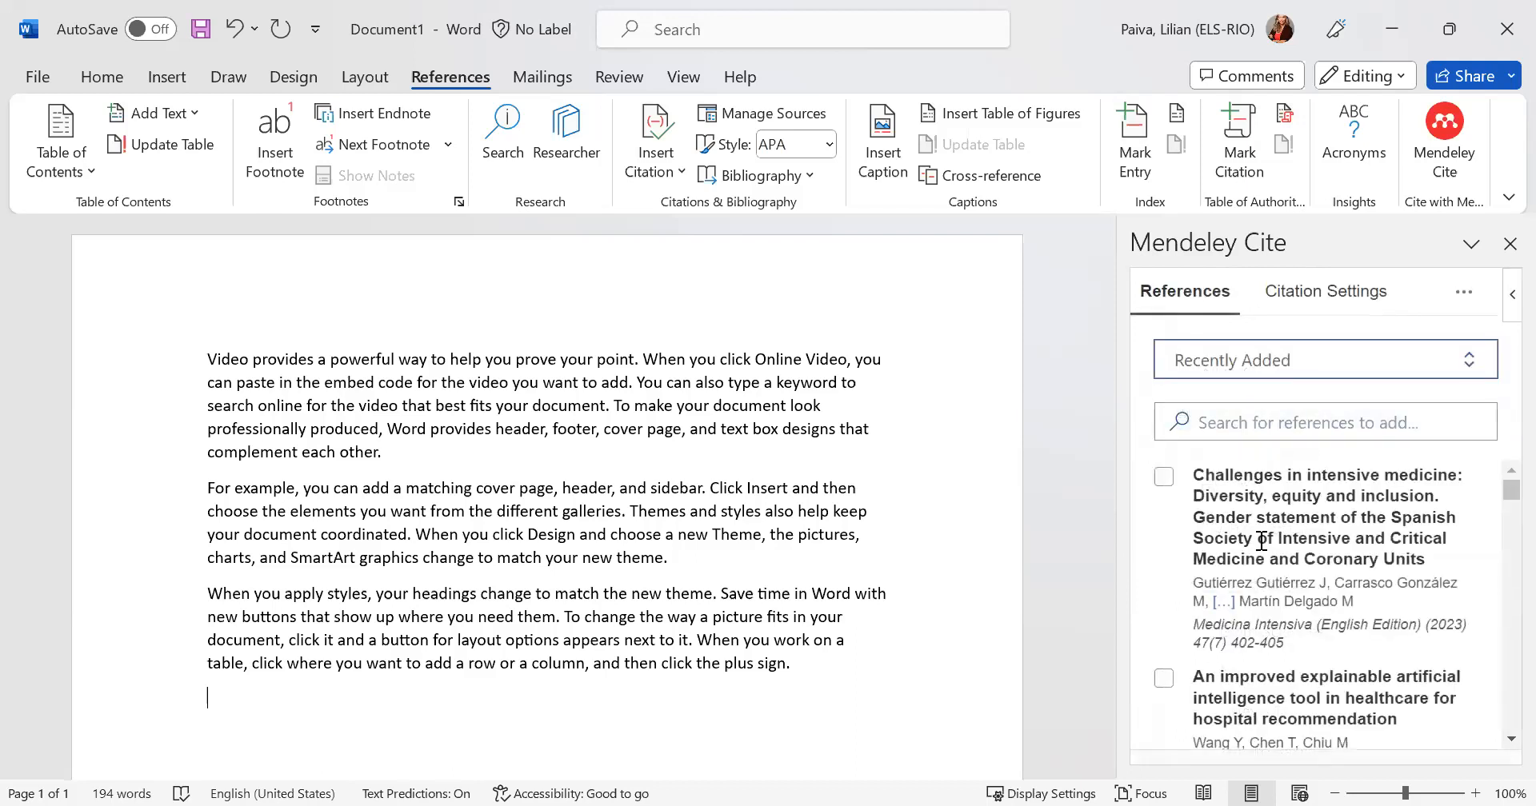
# - Insert a citation of "Challenges in intensive medicine" in the first paragraph, after the sentence ending "best fits your document."
pyautogui.scroll(-3, 1257, 544)
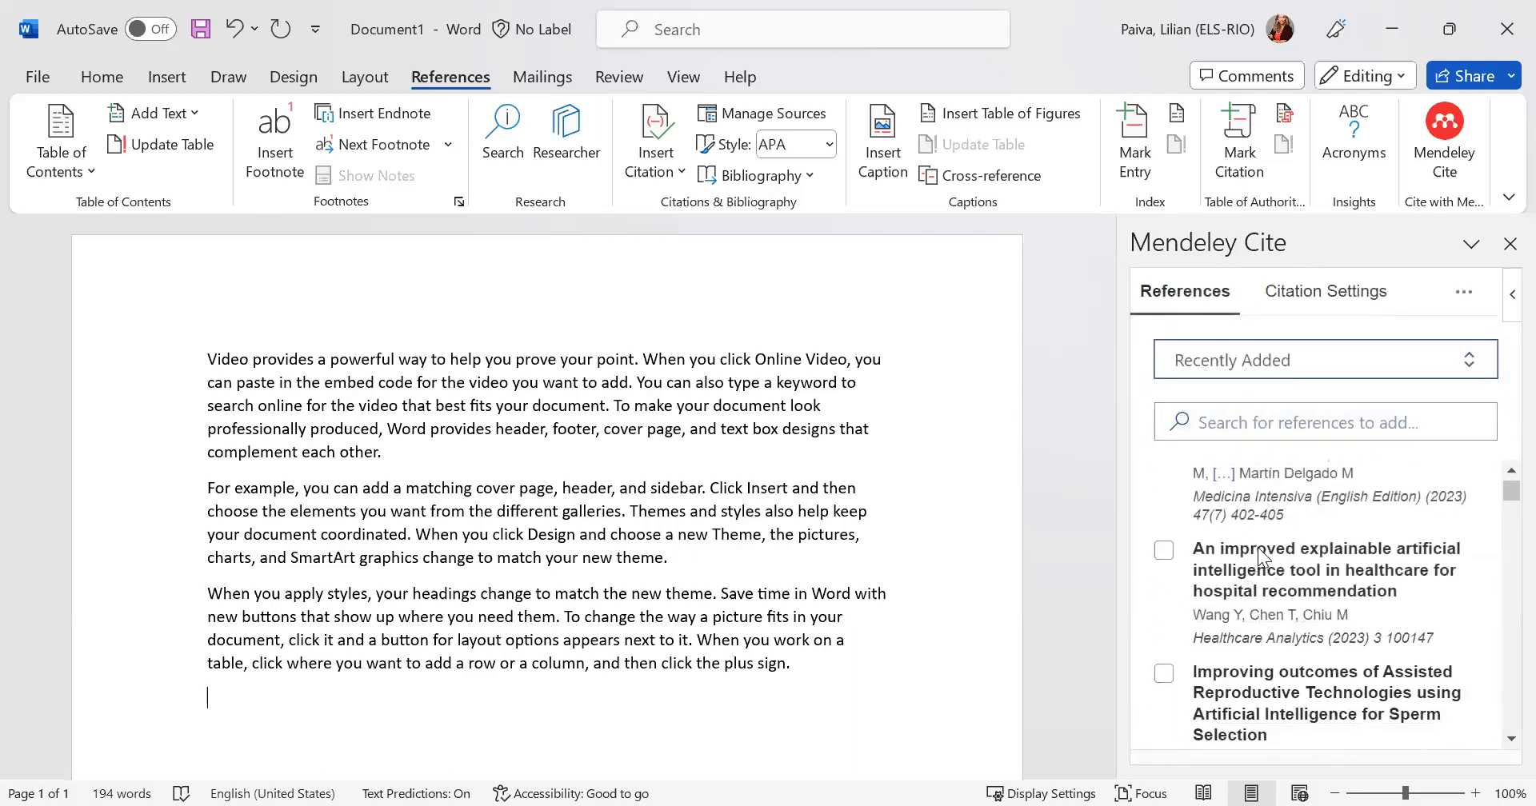
pyautogui.scroll(3, 1261, 556)
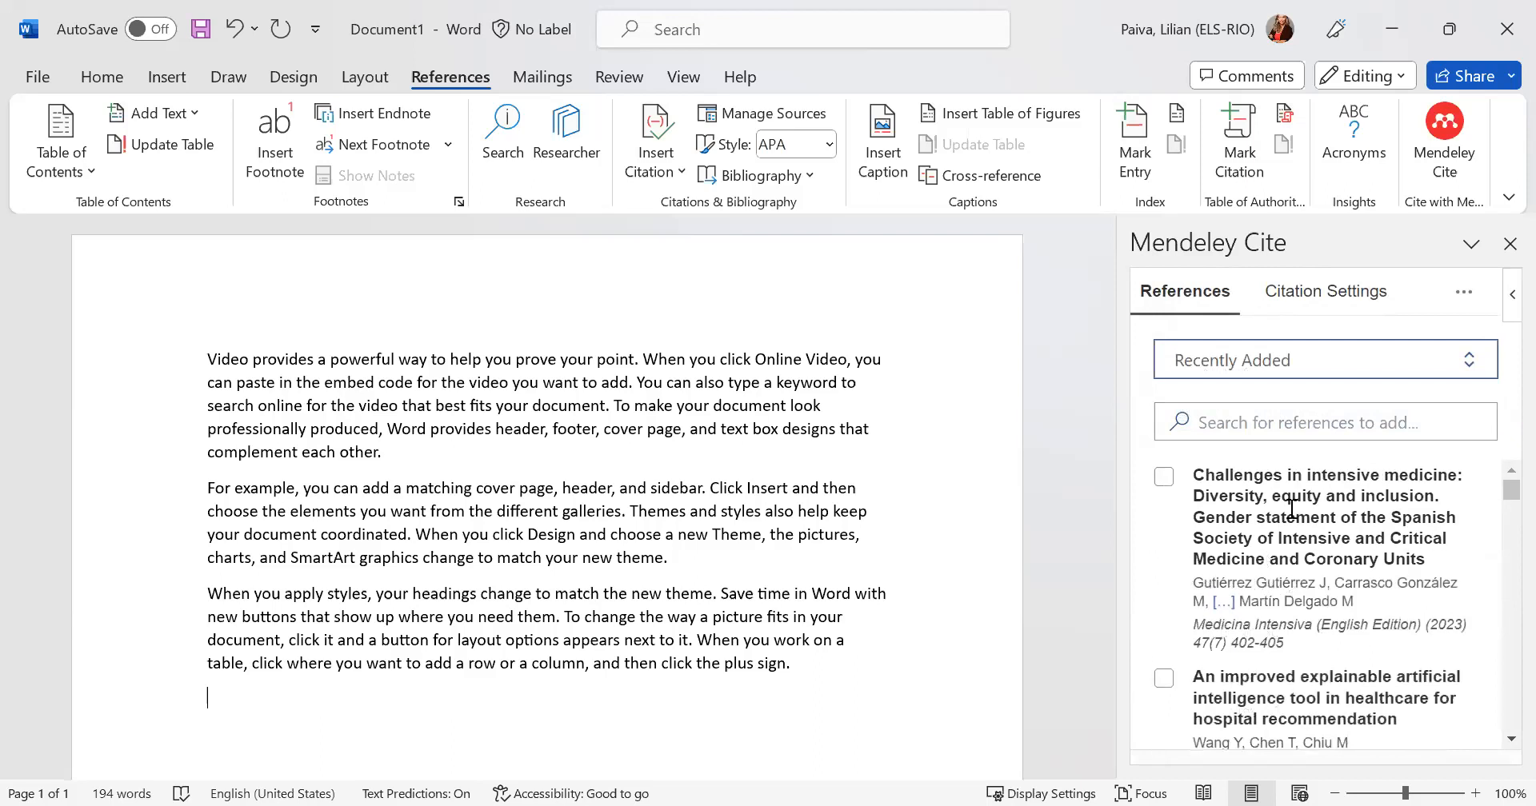
pyautogui.click(1164, 476)
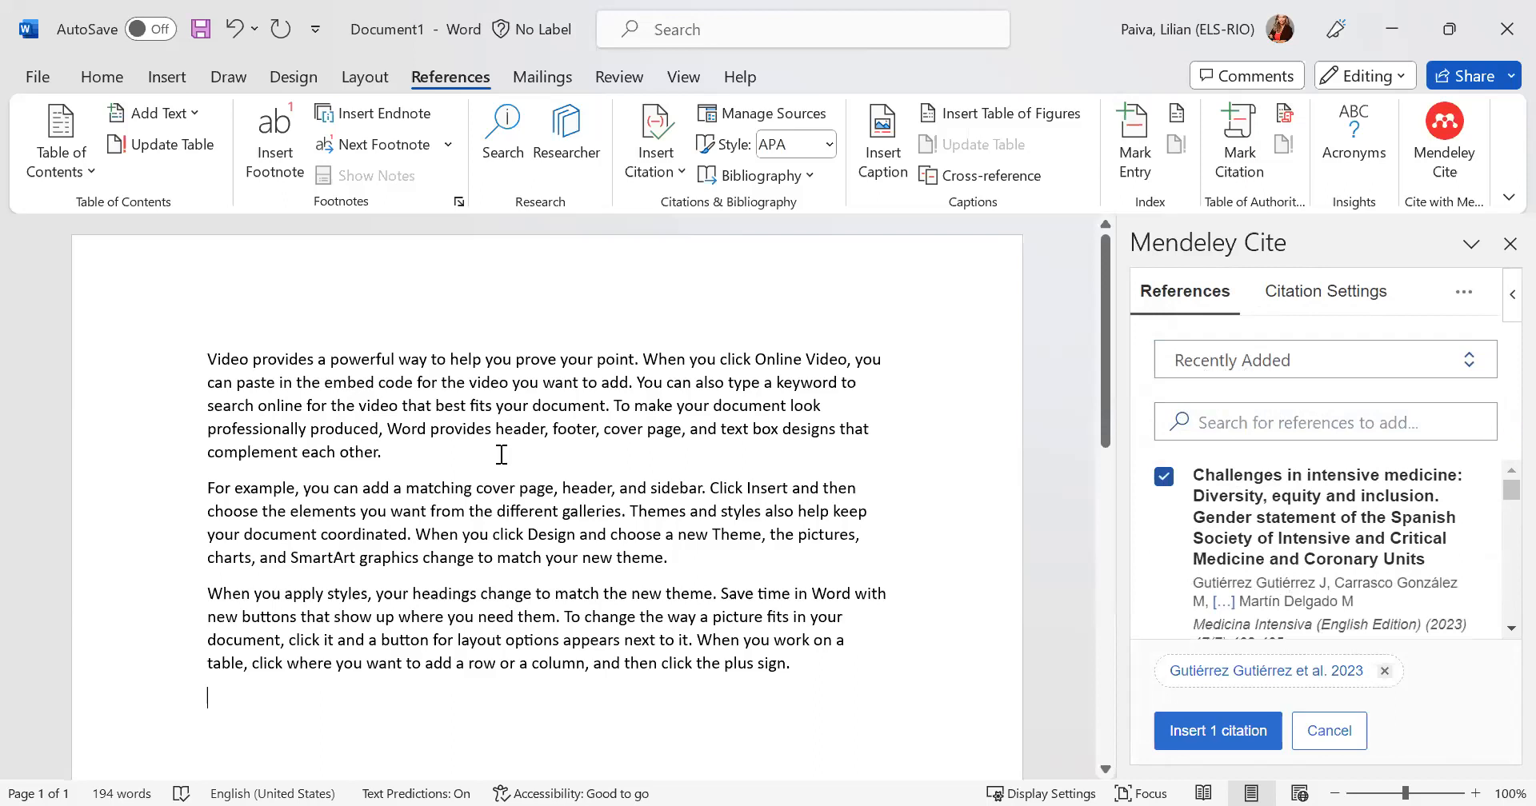
pyautogui.click(592, 406)
pyautogui.click(1224, 725)
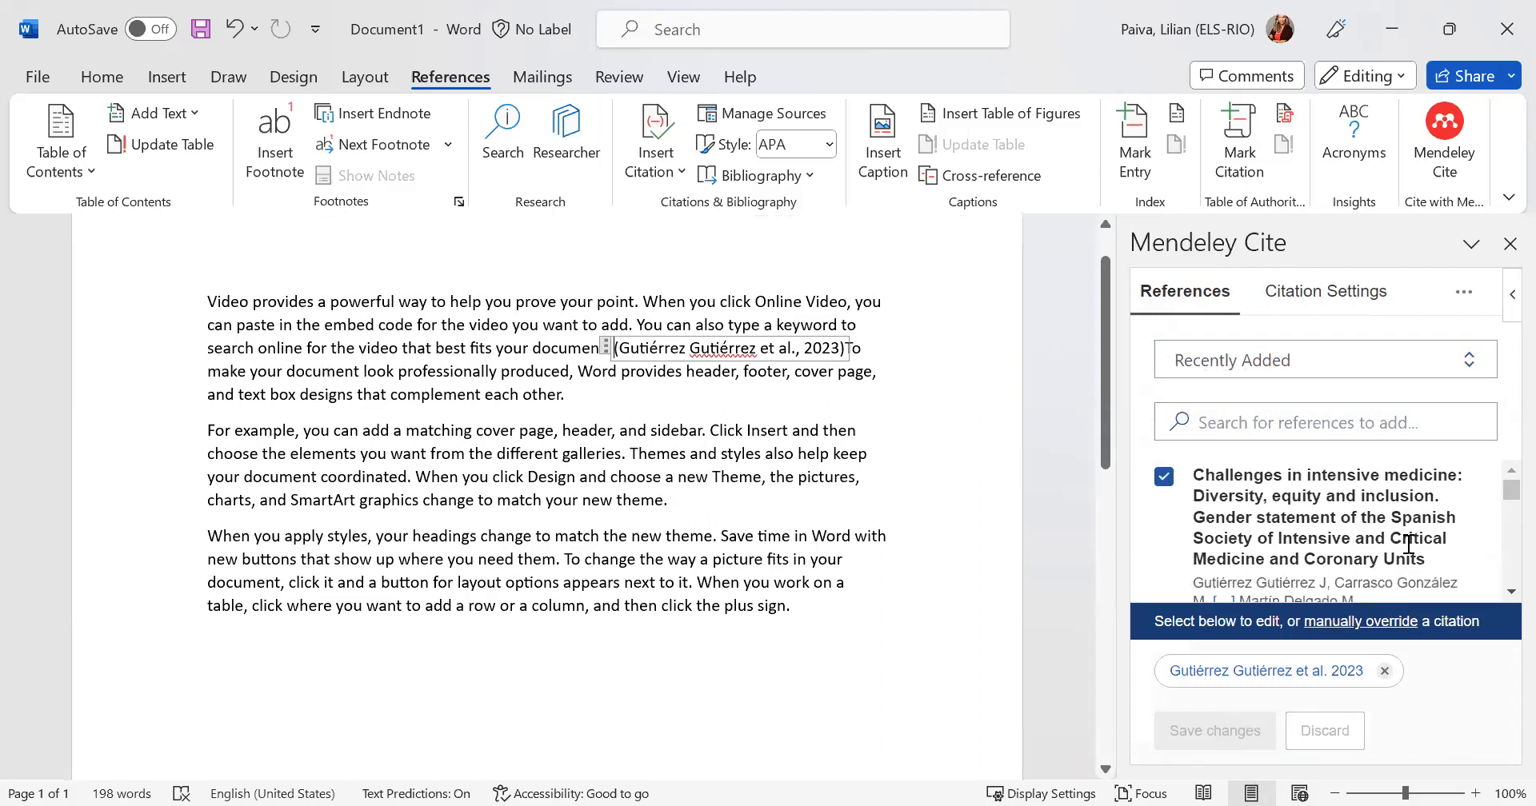
# - Cite "An improved explainable artificial intelligence tool in healthcare for hospital recommendation" in the second paragraph, after "different galleries."
pyautogui.scroll(-3, 1408, 544)
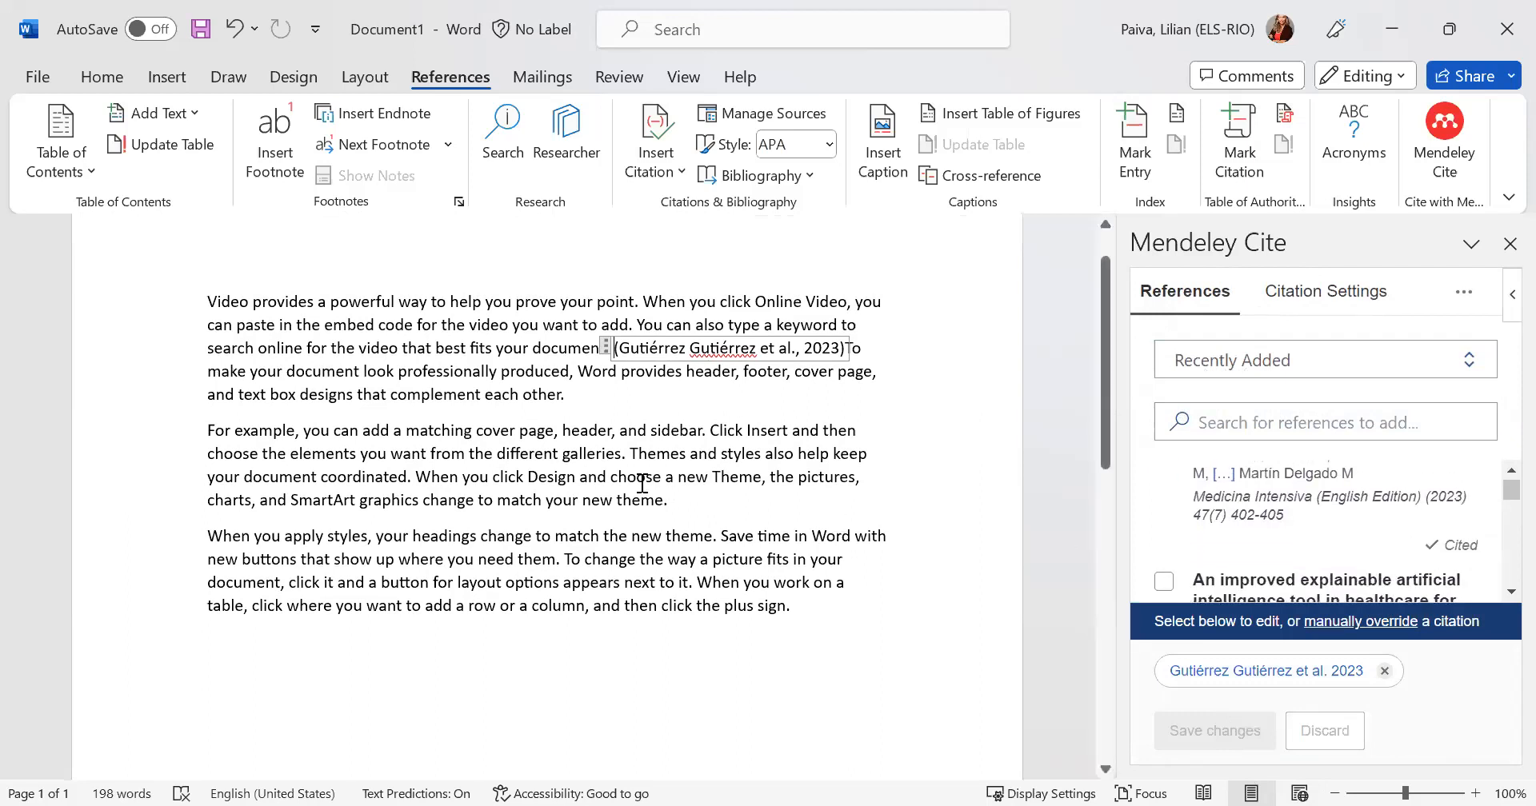
pyautogui.click(758, 526)
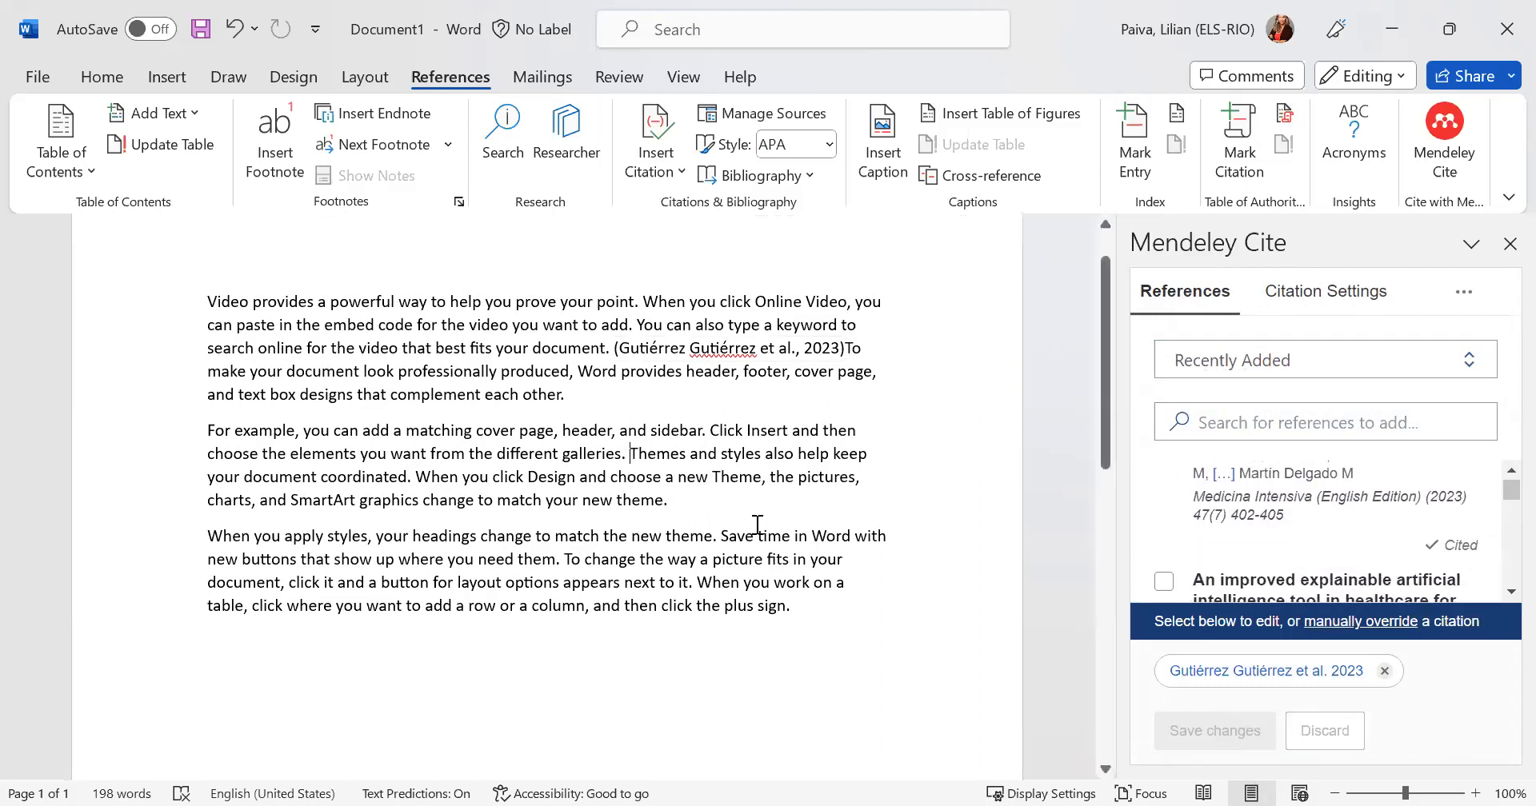
pyautogui.click(1161, 584)
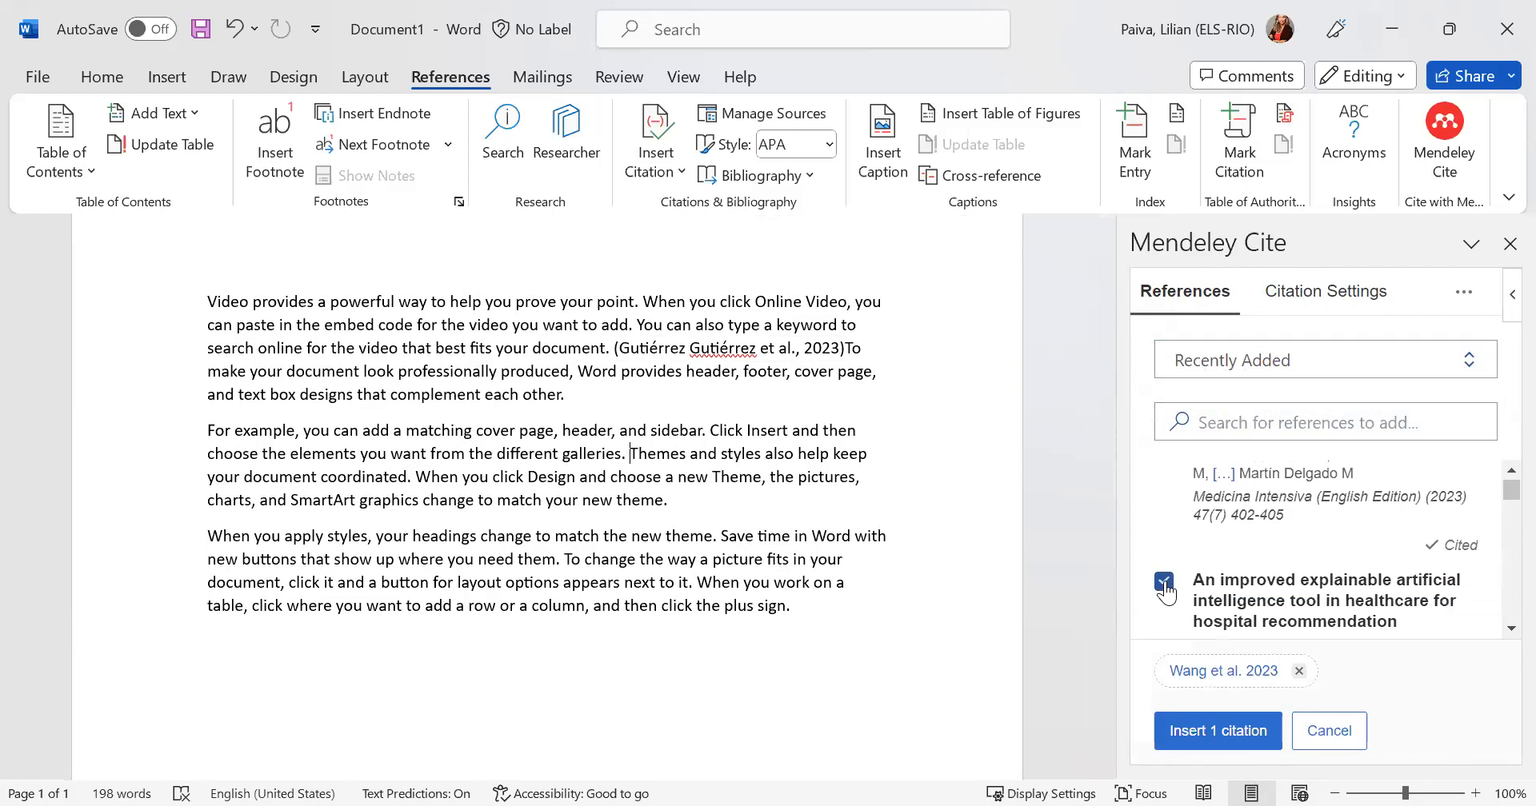
pyautogui.click(1186, 731)
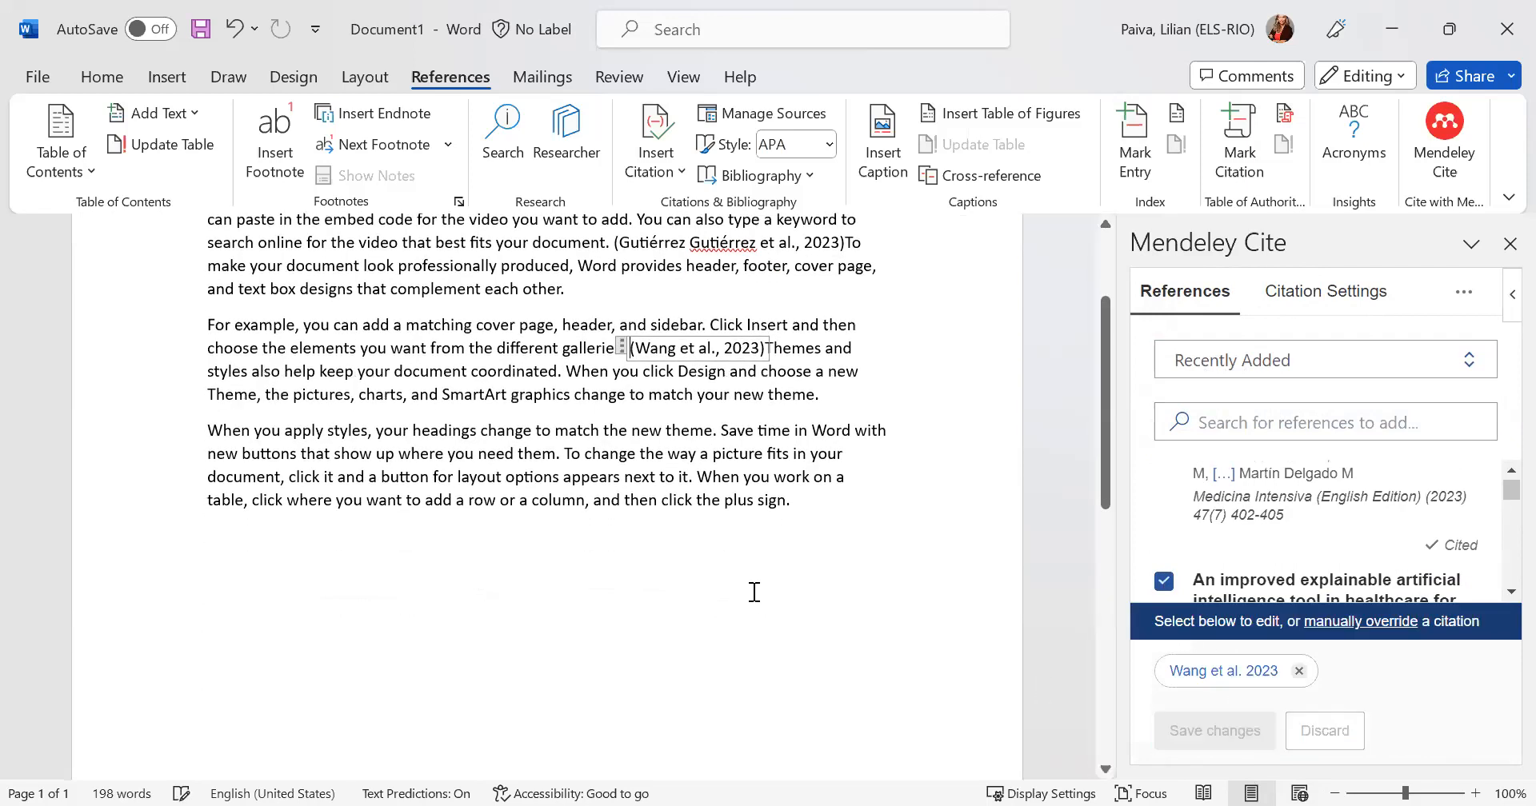
# - Cite "Improving outcomes of Assisted Reproductive Technologies using Artificial Intelligence for Sperm Selection" in the third paragraph, after "appears next to it."
pyautogui.click(696, 476)
pyautogui.scroll(-3, 1192, 574)
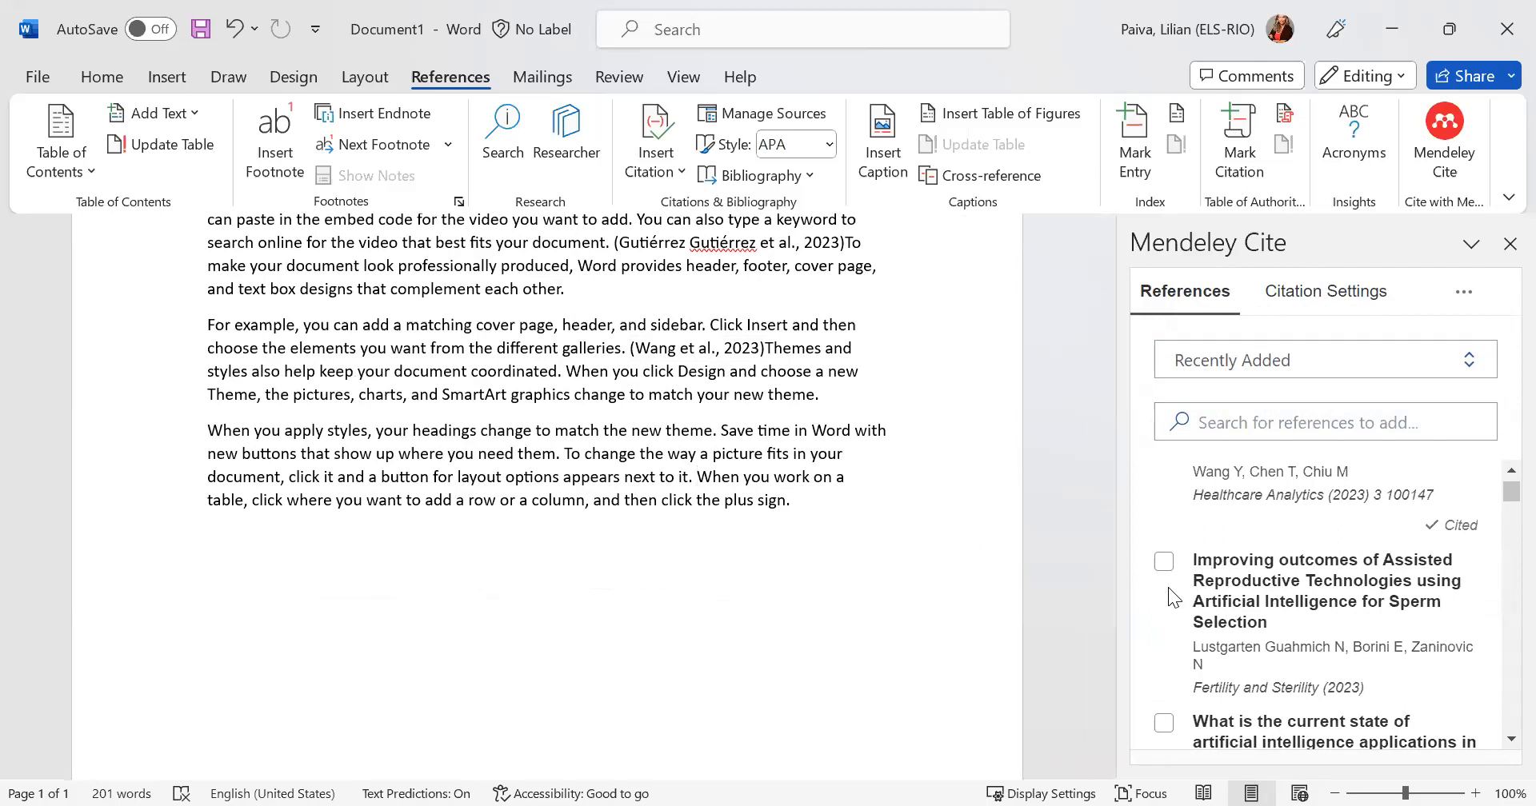
pyautogui.click(1164, 562)
pyautogui.click(1191, 733)
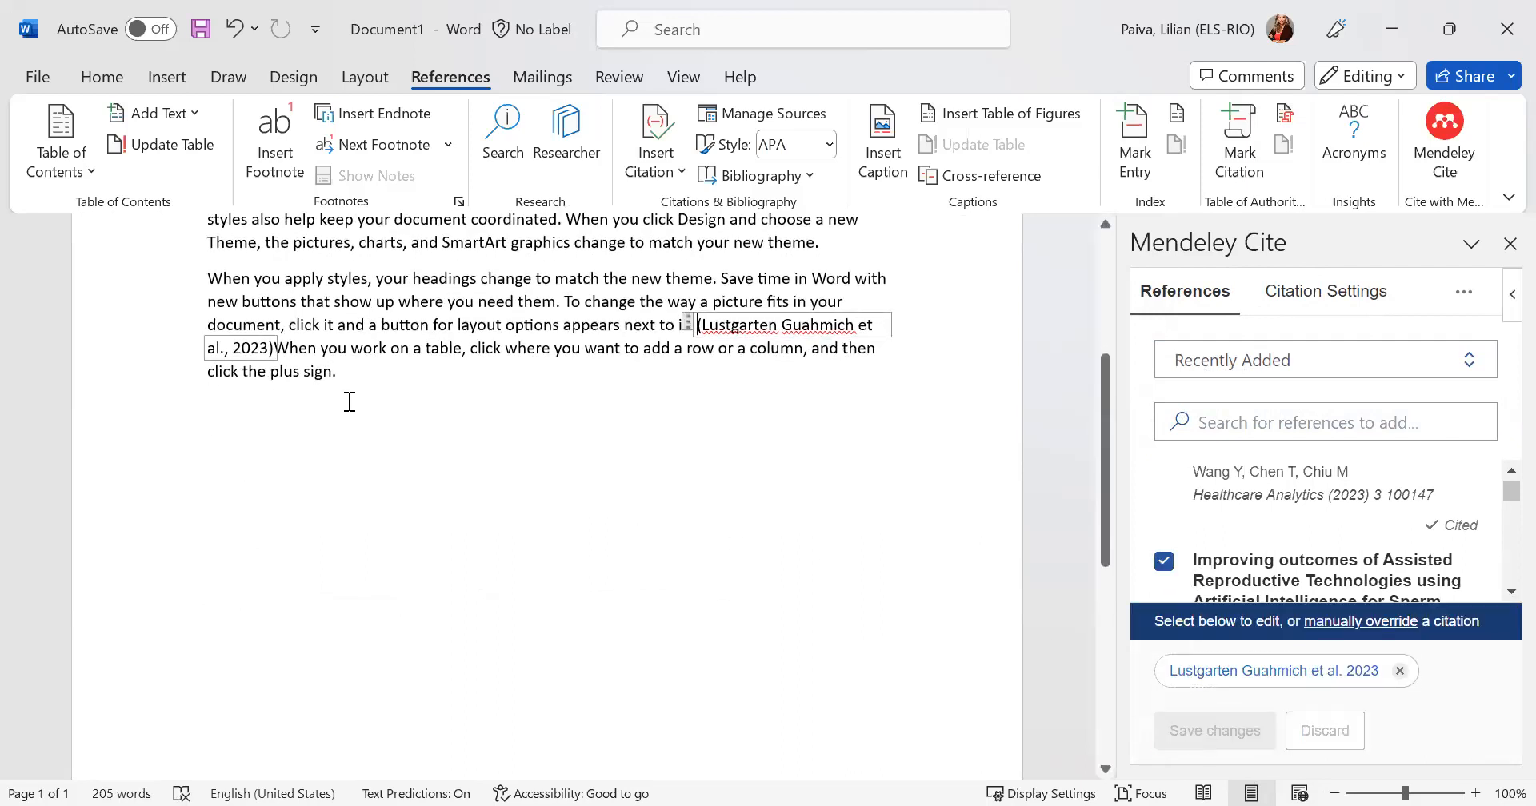
# - Insert the Mendeley bibliography below the document's last paragraph
pyautogui.click(415, 387)
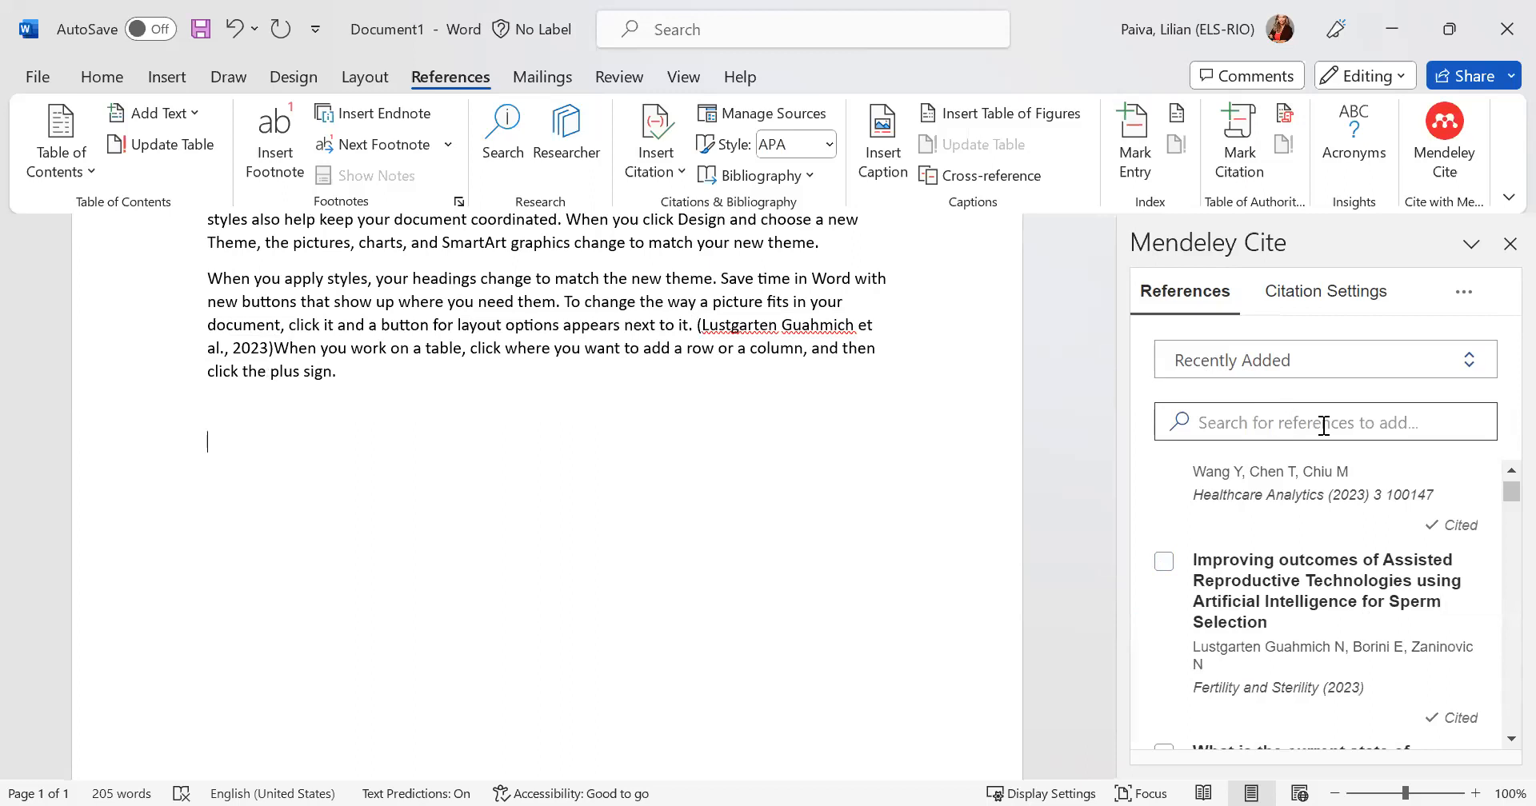
pyautogui.click(1465, 295)
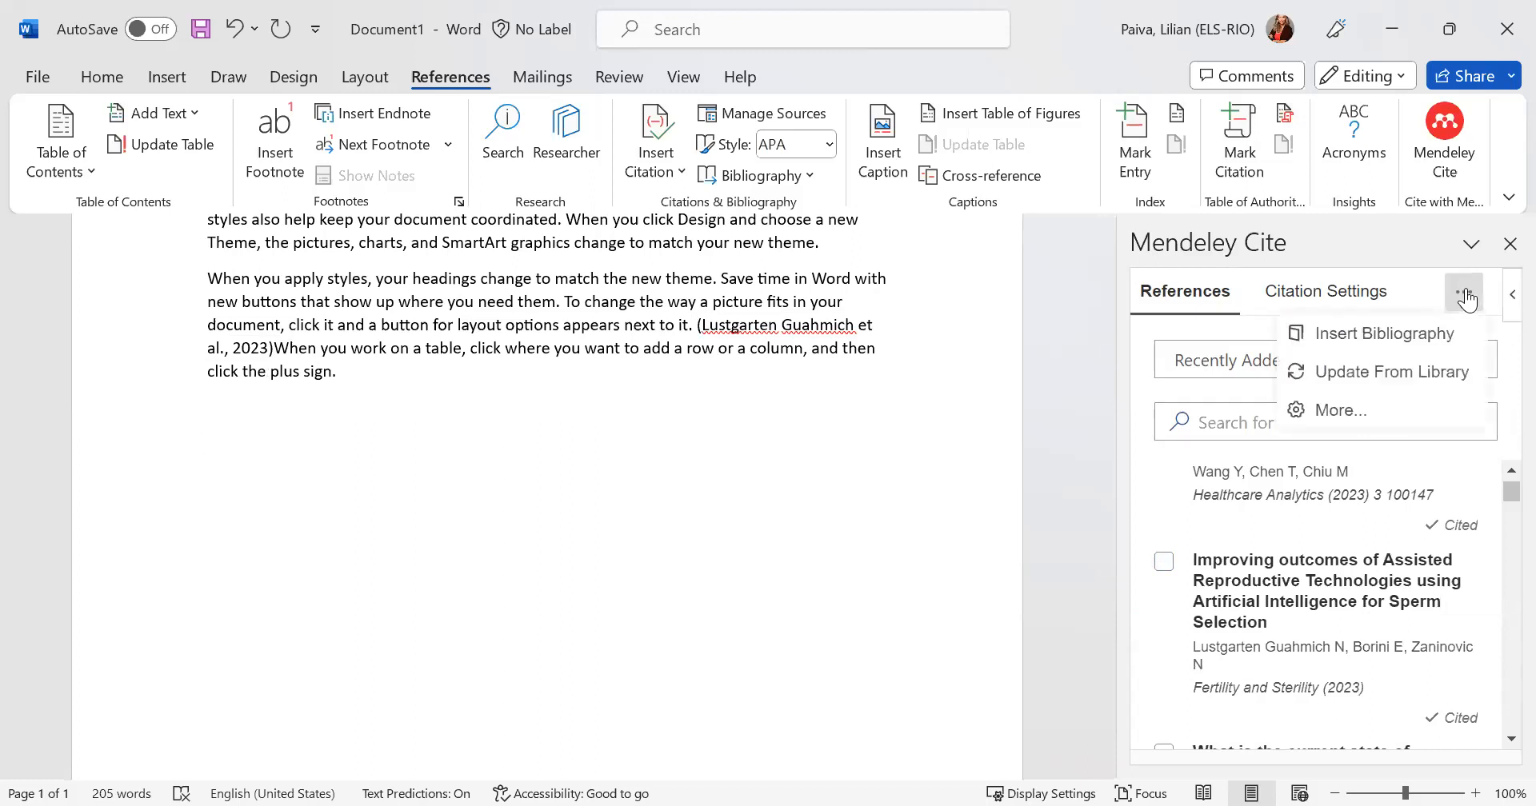
pyautogui.click(1359, 342)
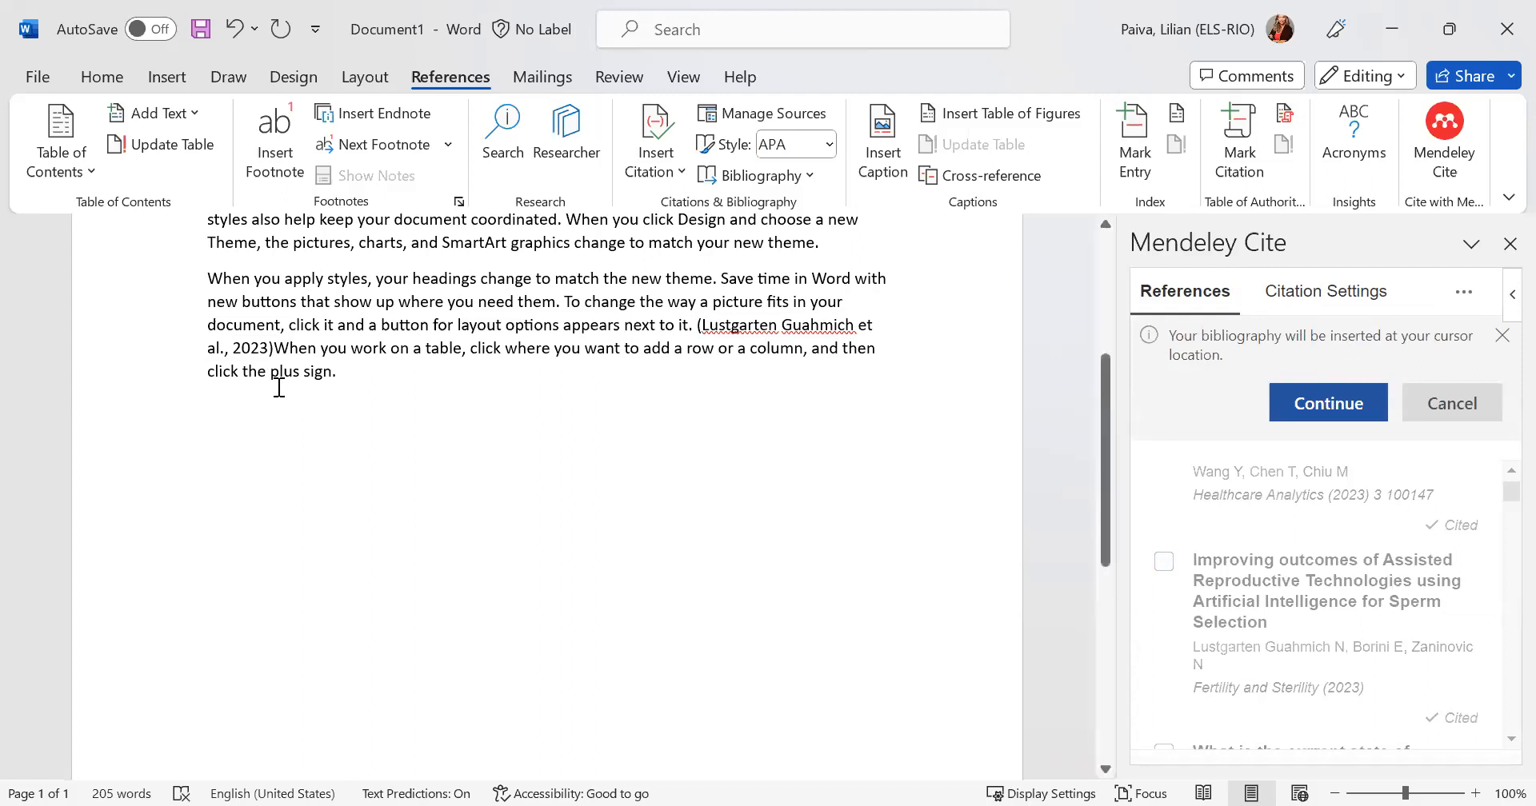
pyautogui.click(1296, 400)
pyautogui.scroll(8, 846, 424)
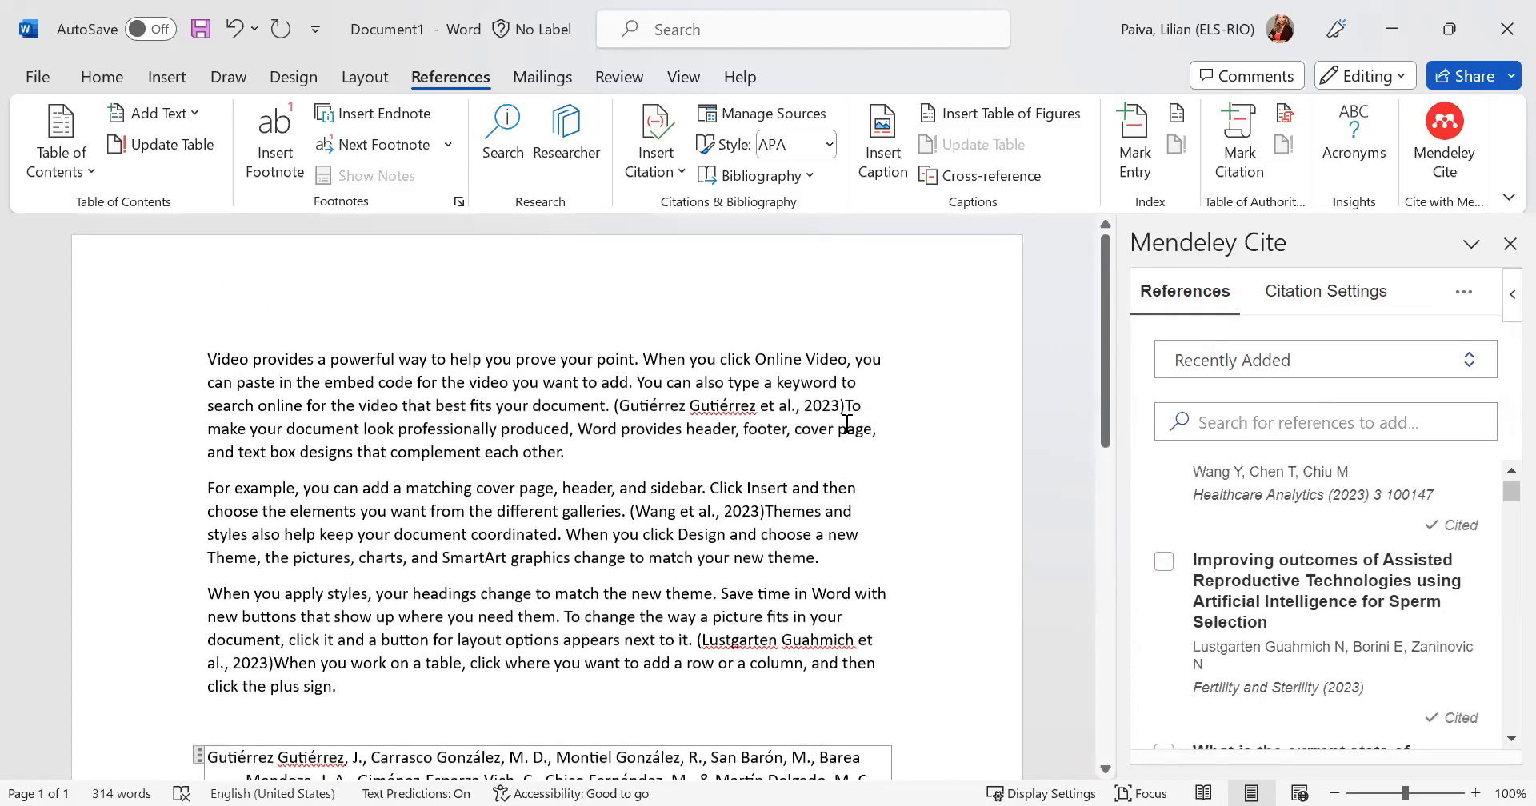
# - Change the Mendeley Cite citation style to "Instituto Brasileiro de Informação em Ciência e Tecnologia - ABNT (autoria abreviada)" and check the document's citations and bibliography
pyautogui.scroll(-2, 846, 424)
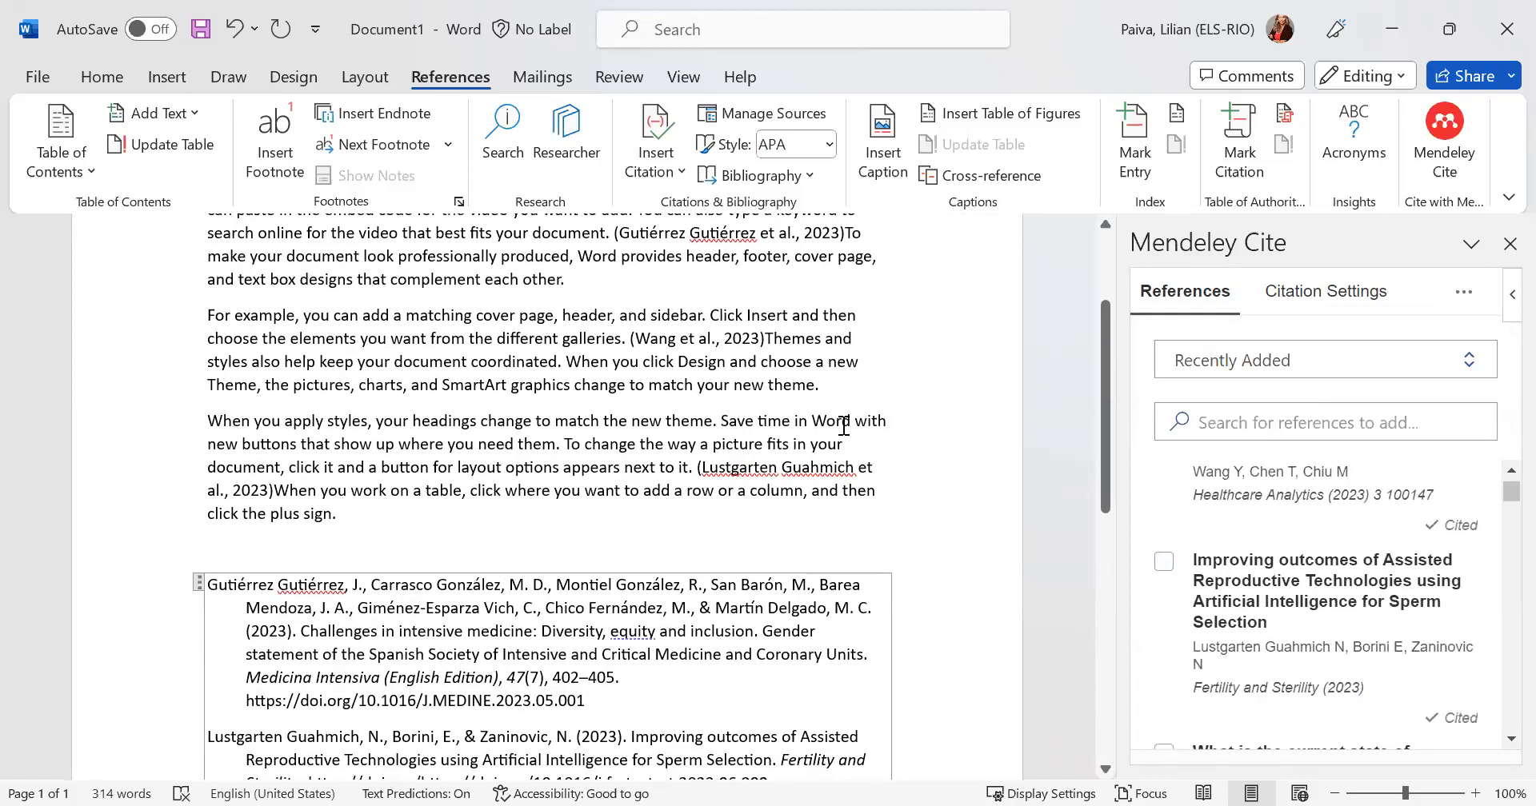
pyautogui.scroll(-4, 843, 426)
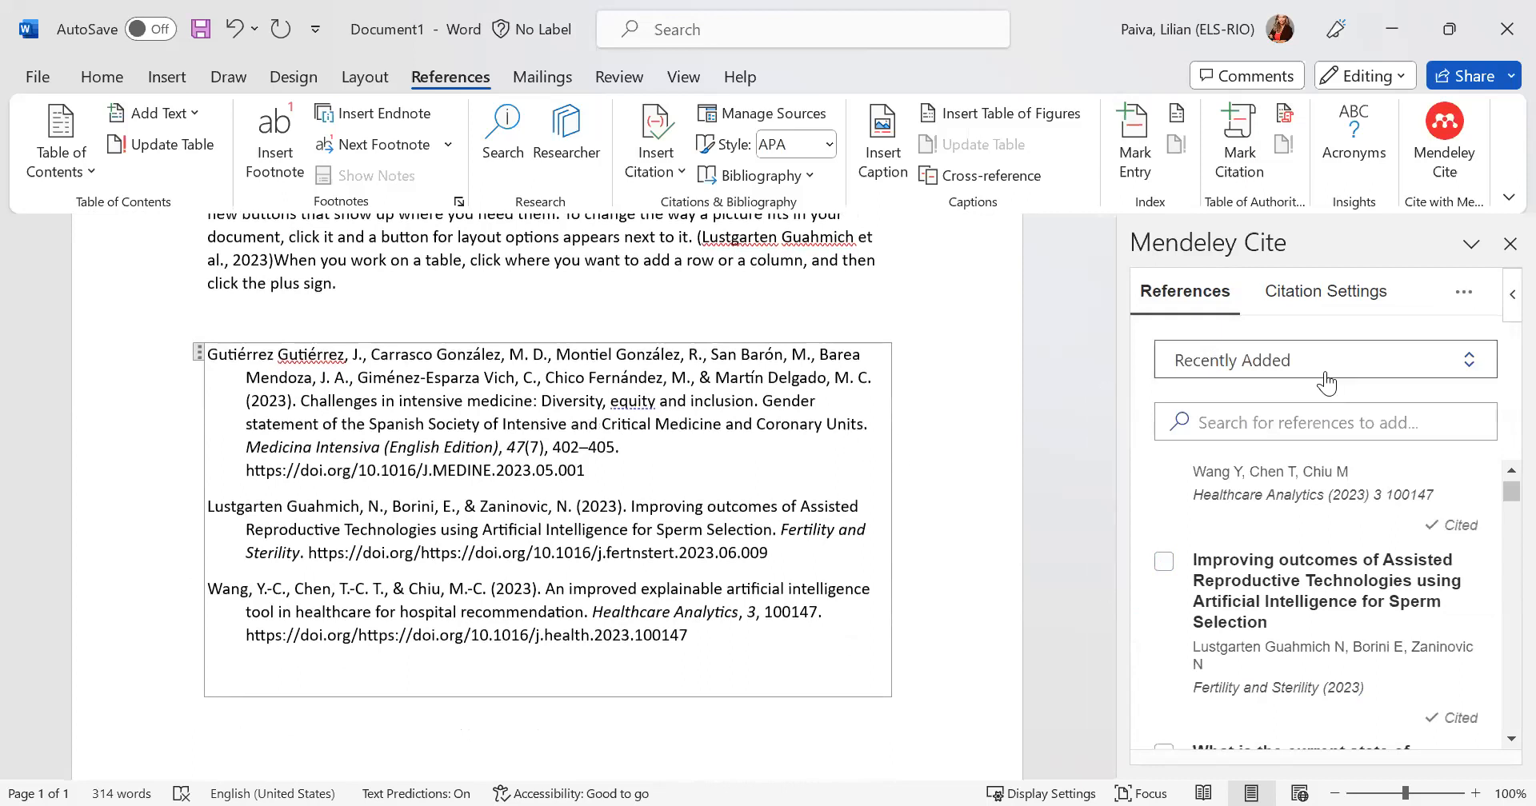
pyautogui.click(1310, 291)
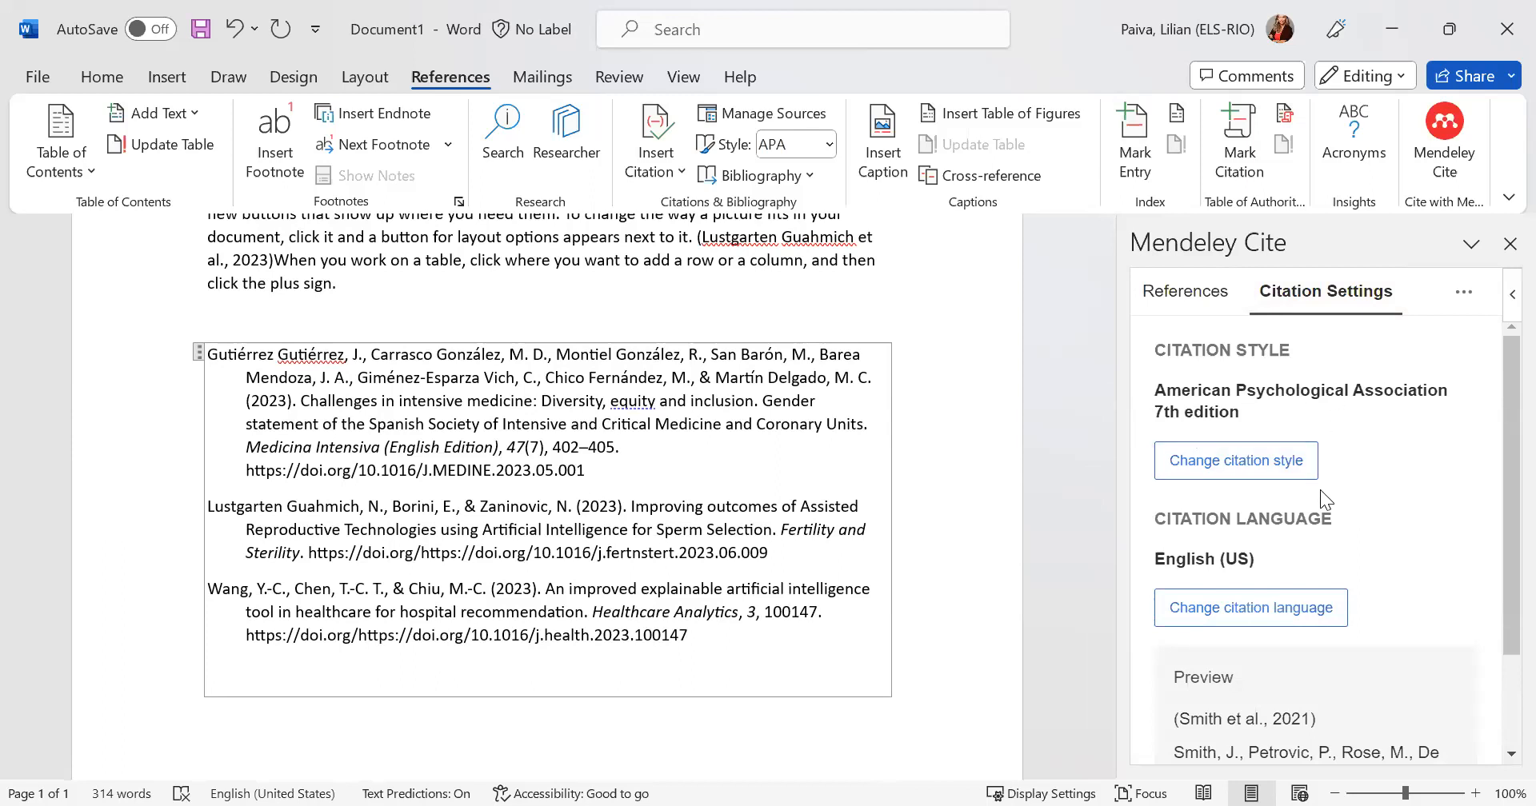
pyautogui.click(1216, 462)
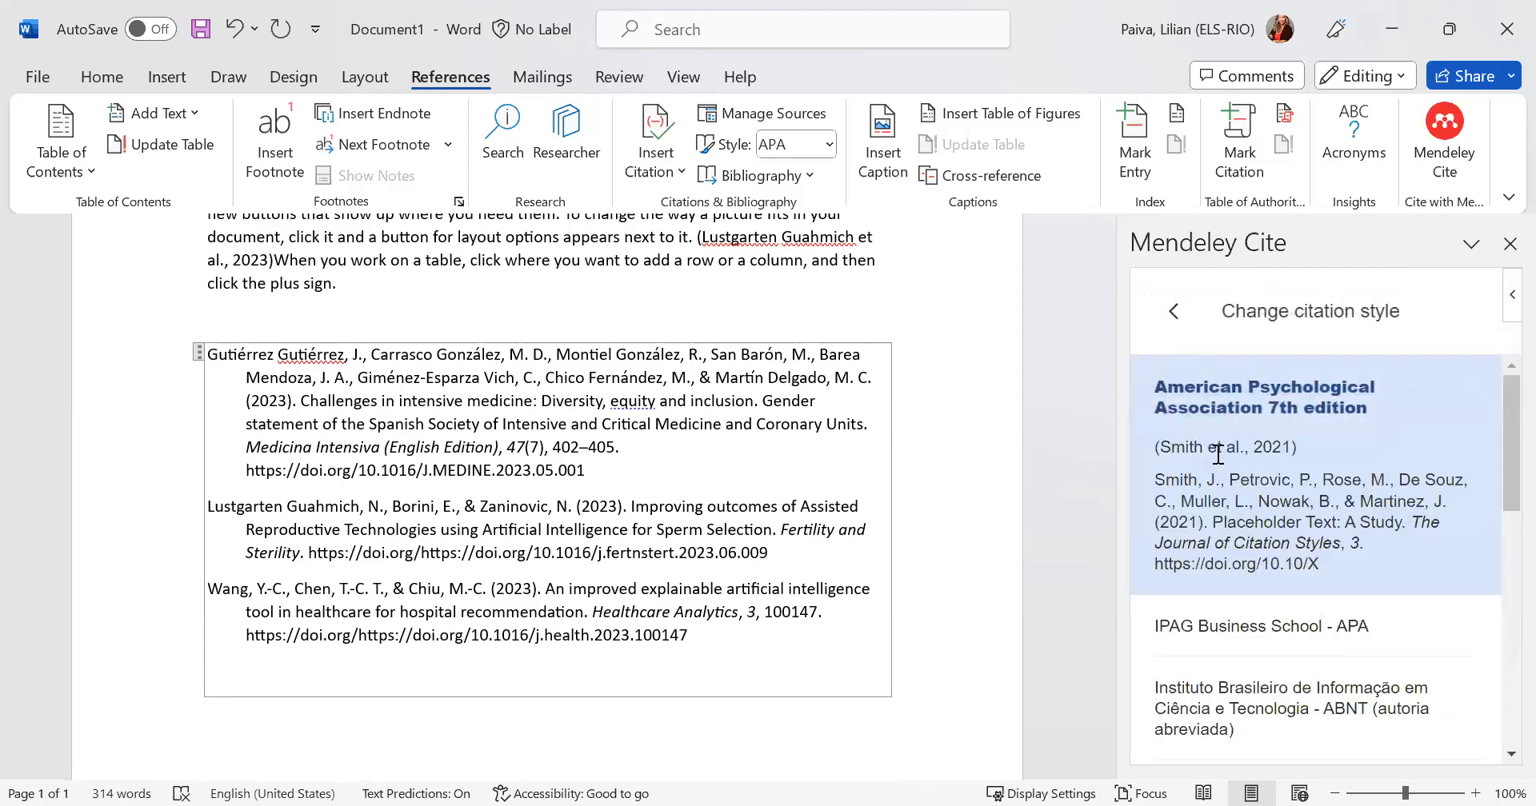
pyautogui.scroll(-3, 1338, 550)
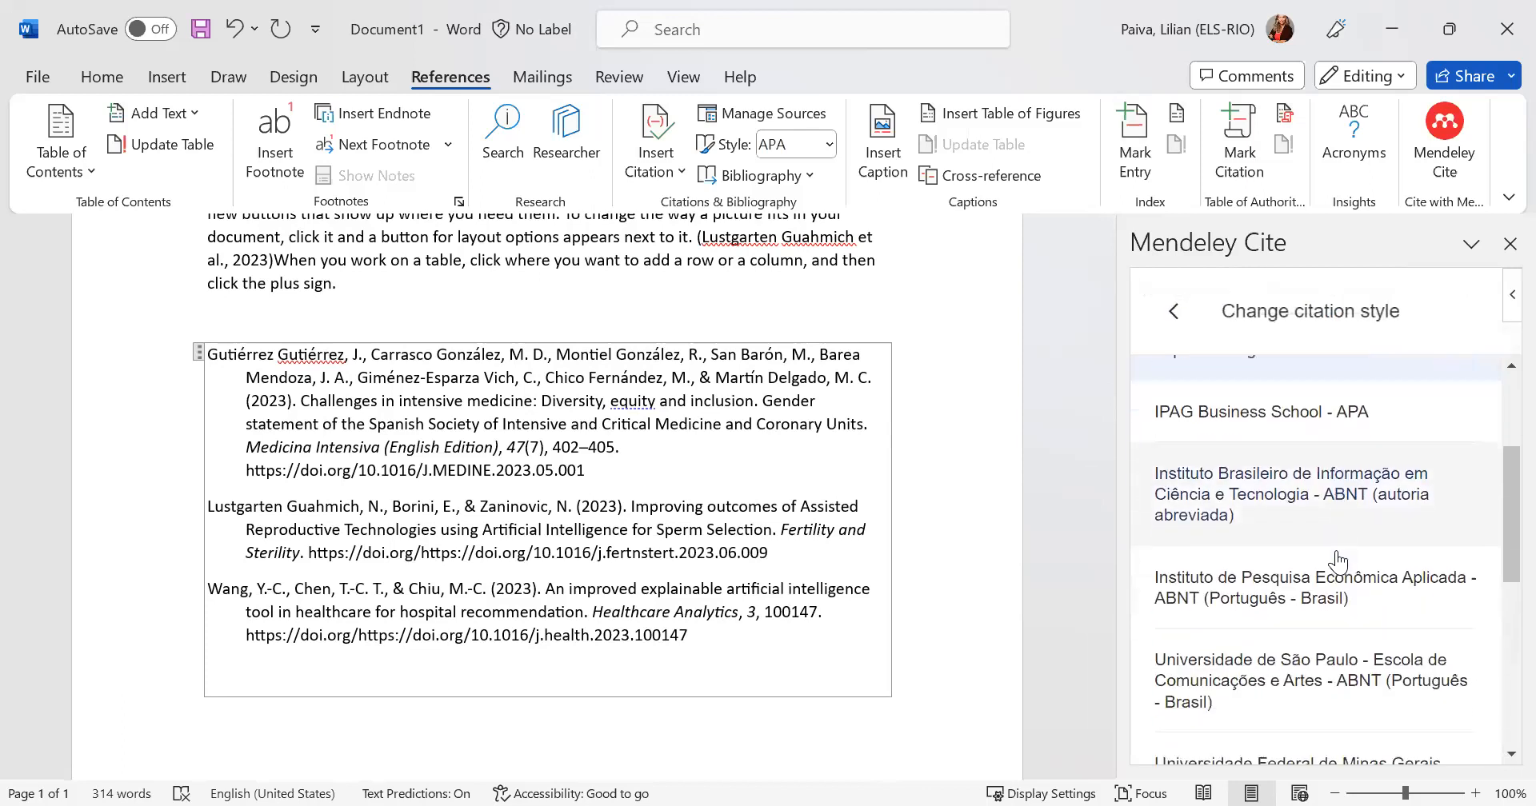
pyautogui.scroll(-1, 1337, 563)
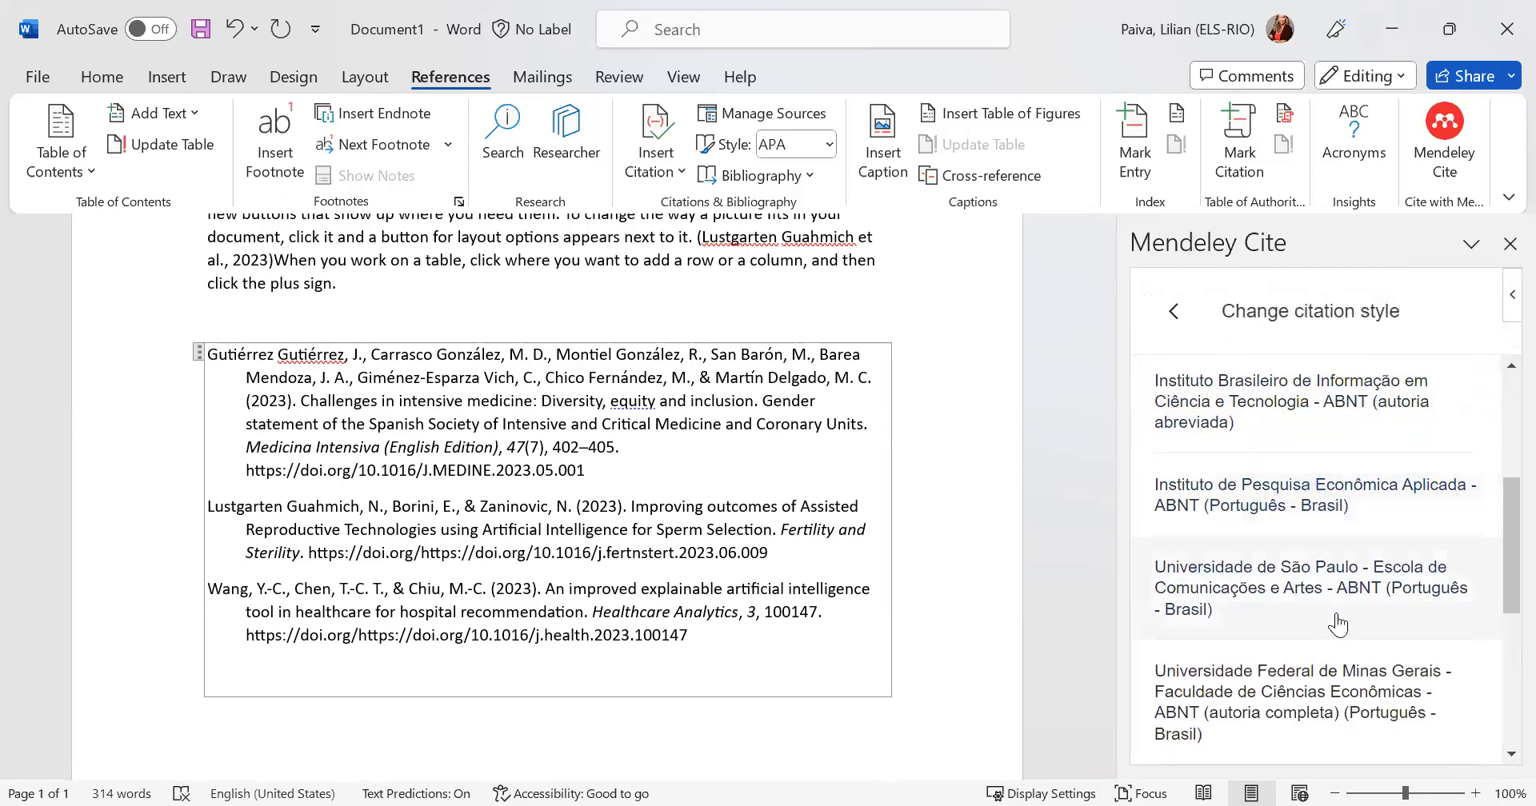
pyautogui.scroll(-4, 1337, 624)
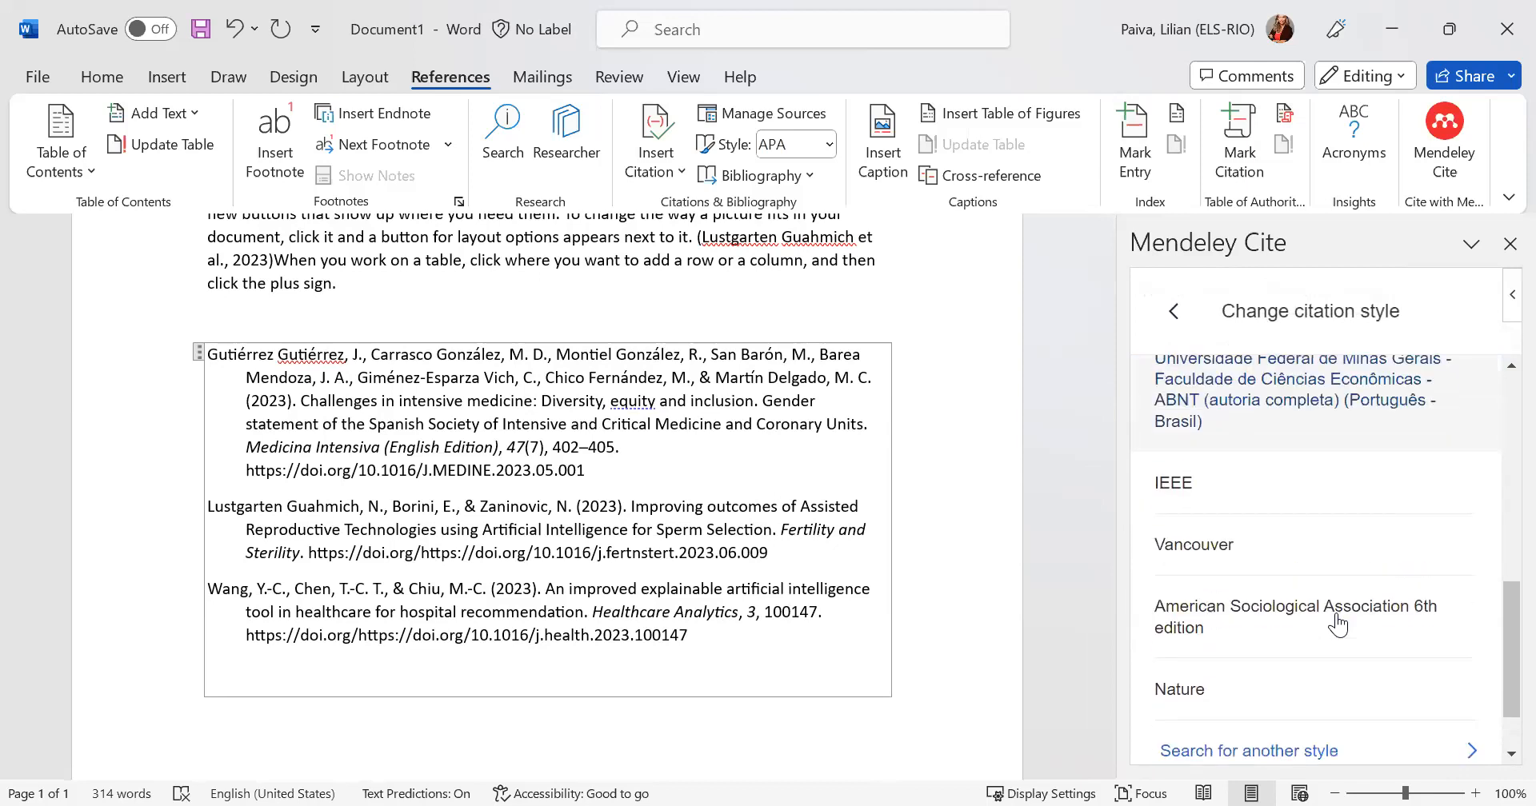
pyautogui.scroll(4, 1338, 624)
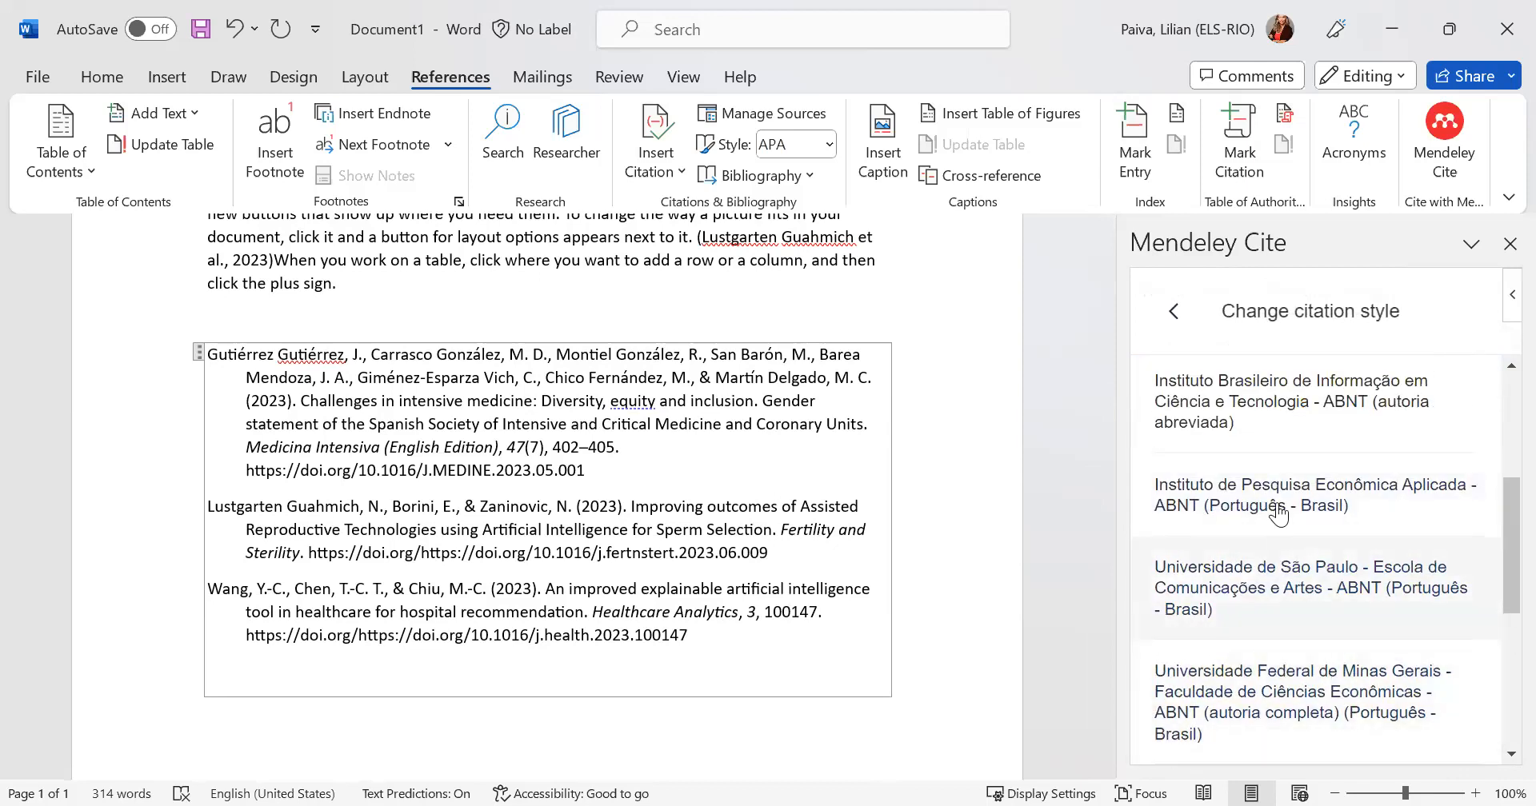
pyautogui.click(1266, 409)
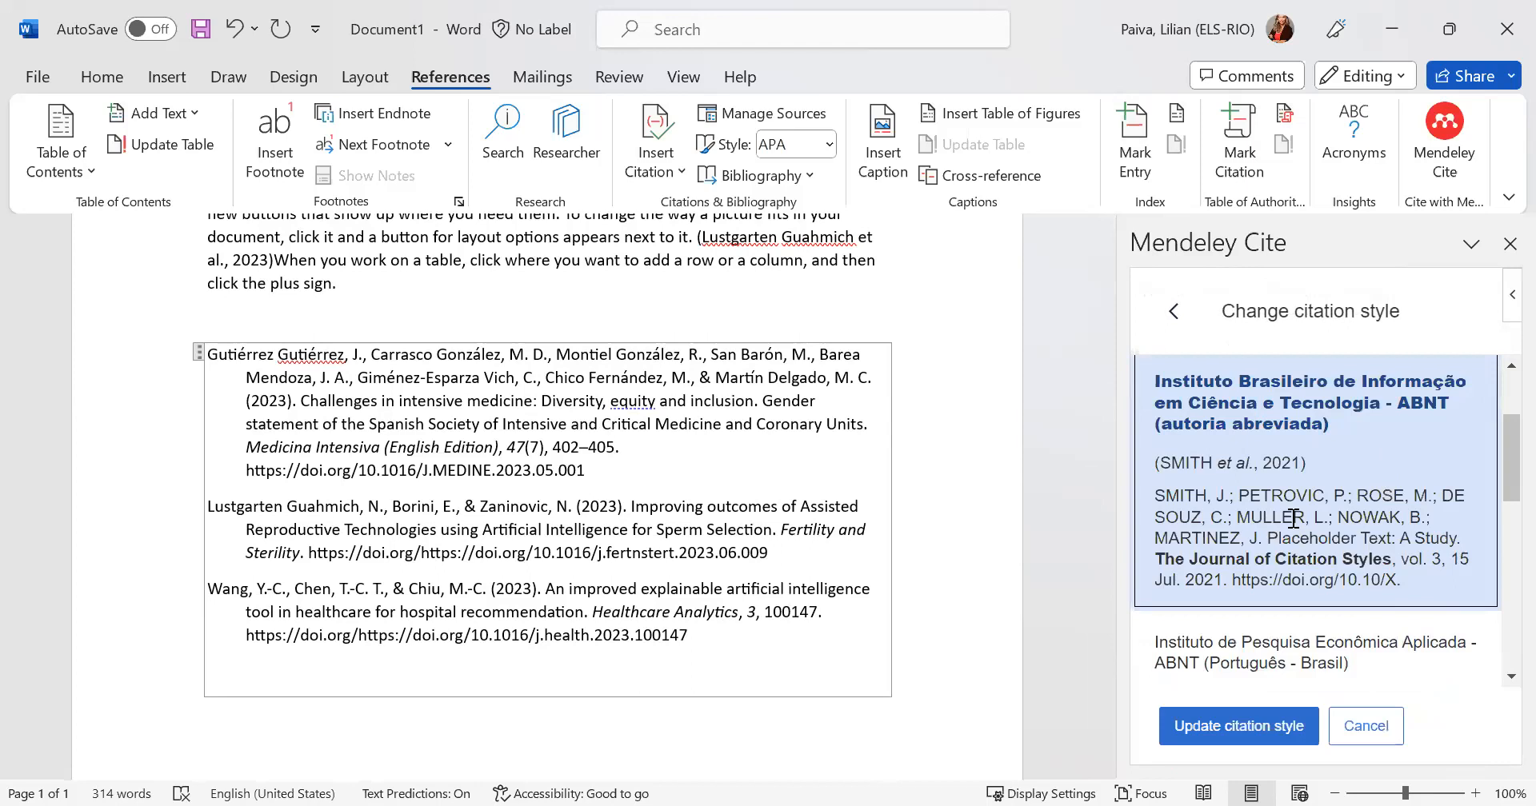
pyautogui.click(1236, 735)
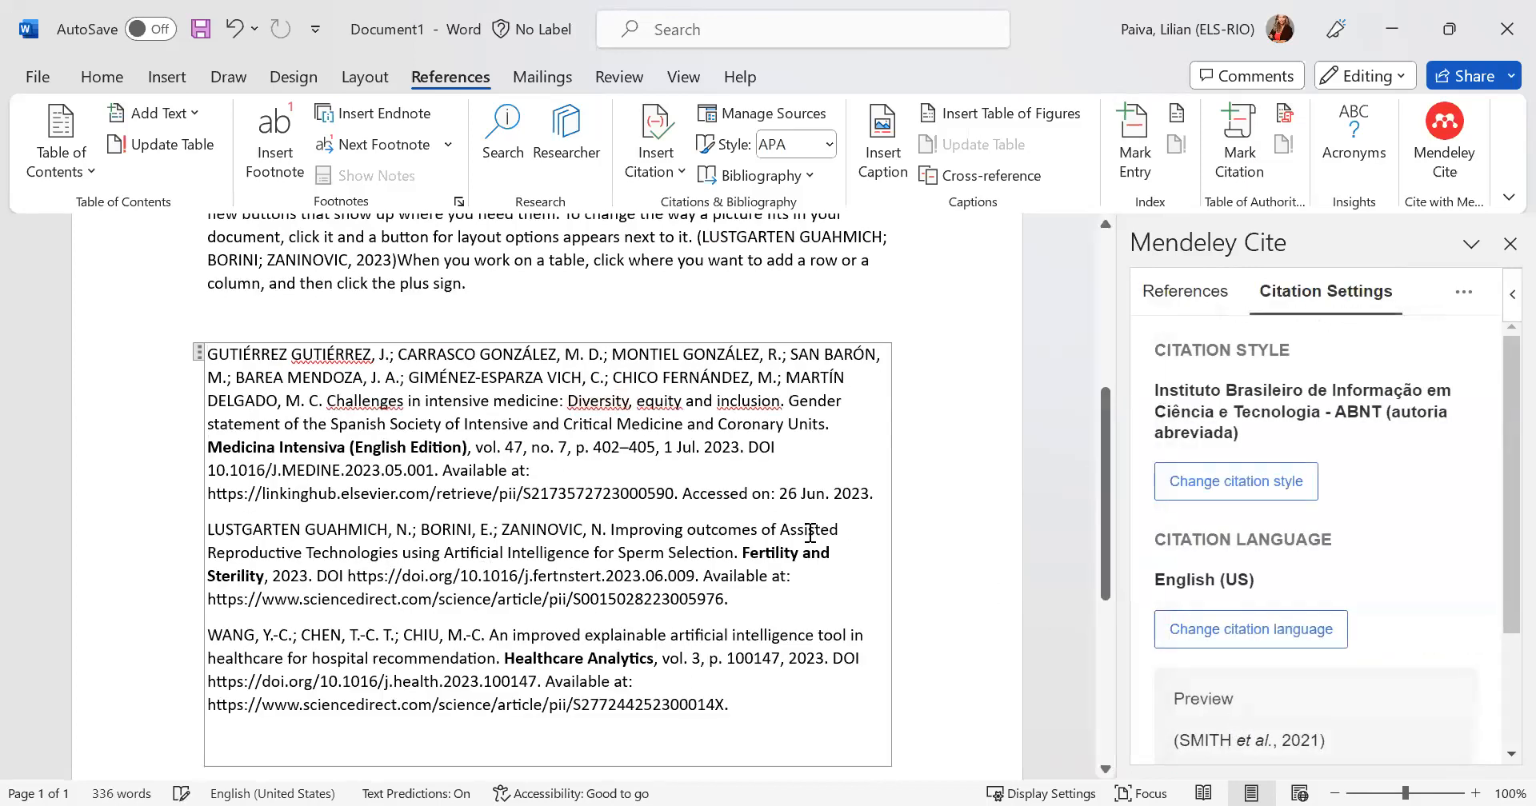
pyautogui.scroll(5, 810, 531)
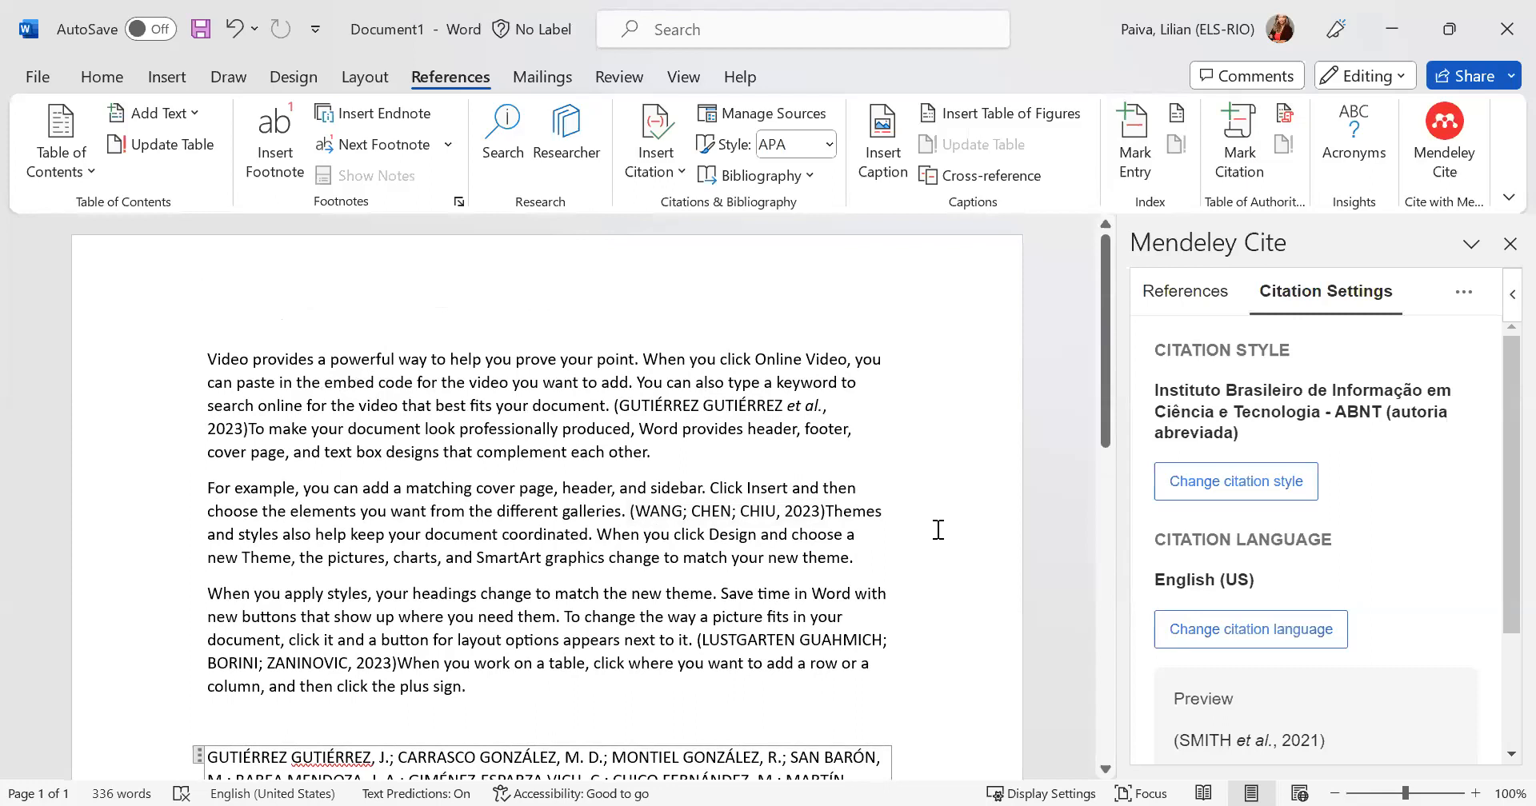
pyautogui.moveTo(1105, 427); pyautogui.dragTo(1147, 359)
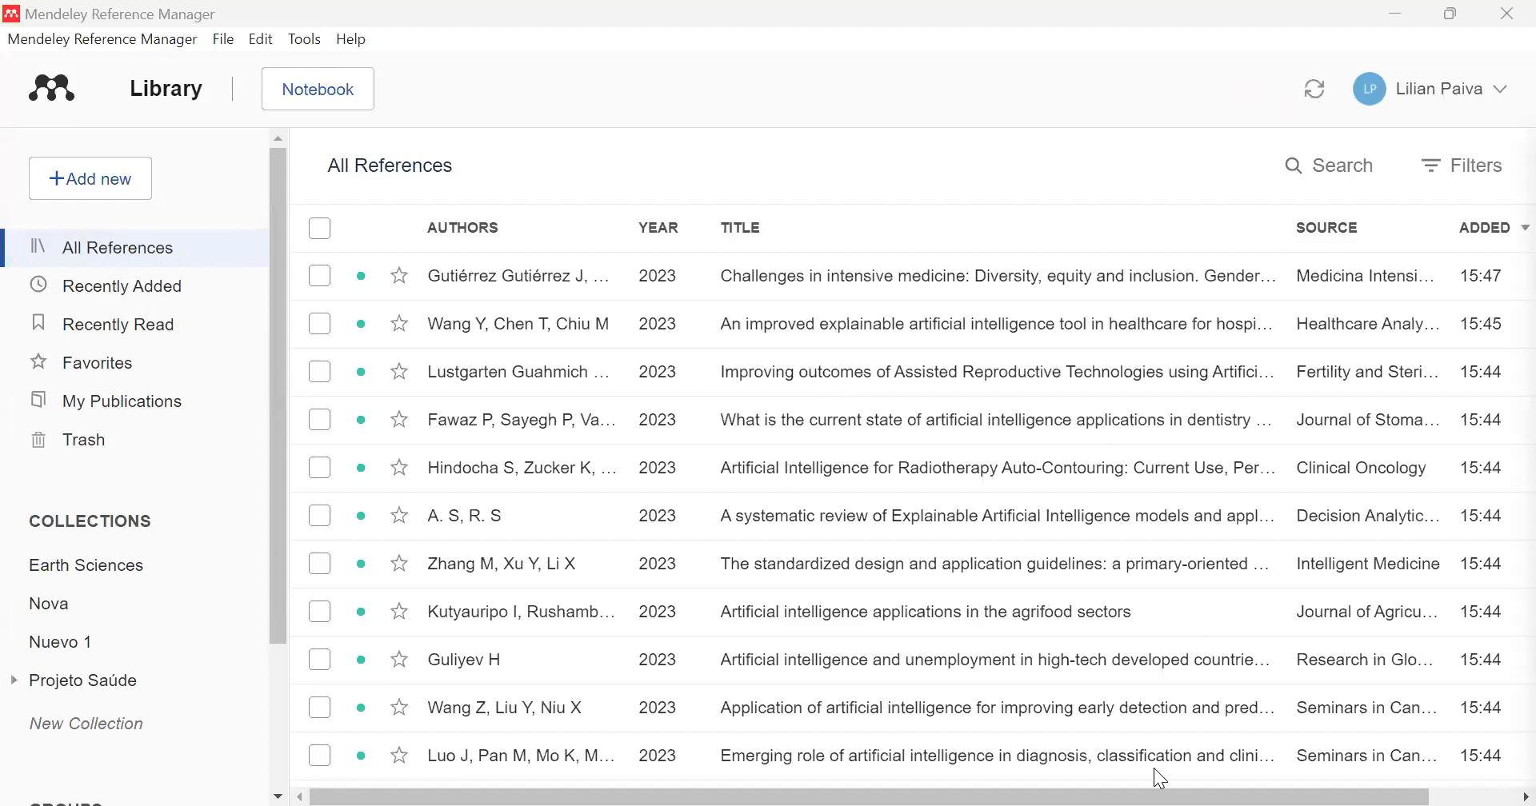
# - Switch to Mendeley Reference Manager and look through its reference library, export options and editing commands
pyautogui.hscroll(2, 1161, 778)
pyautogui.hscroll(-2, 1320, 780)
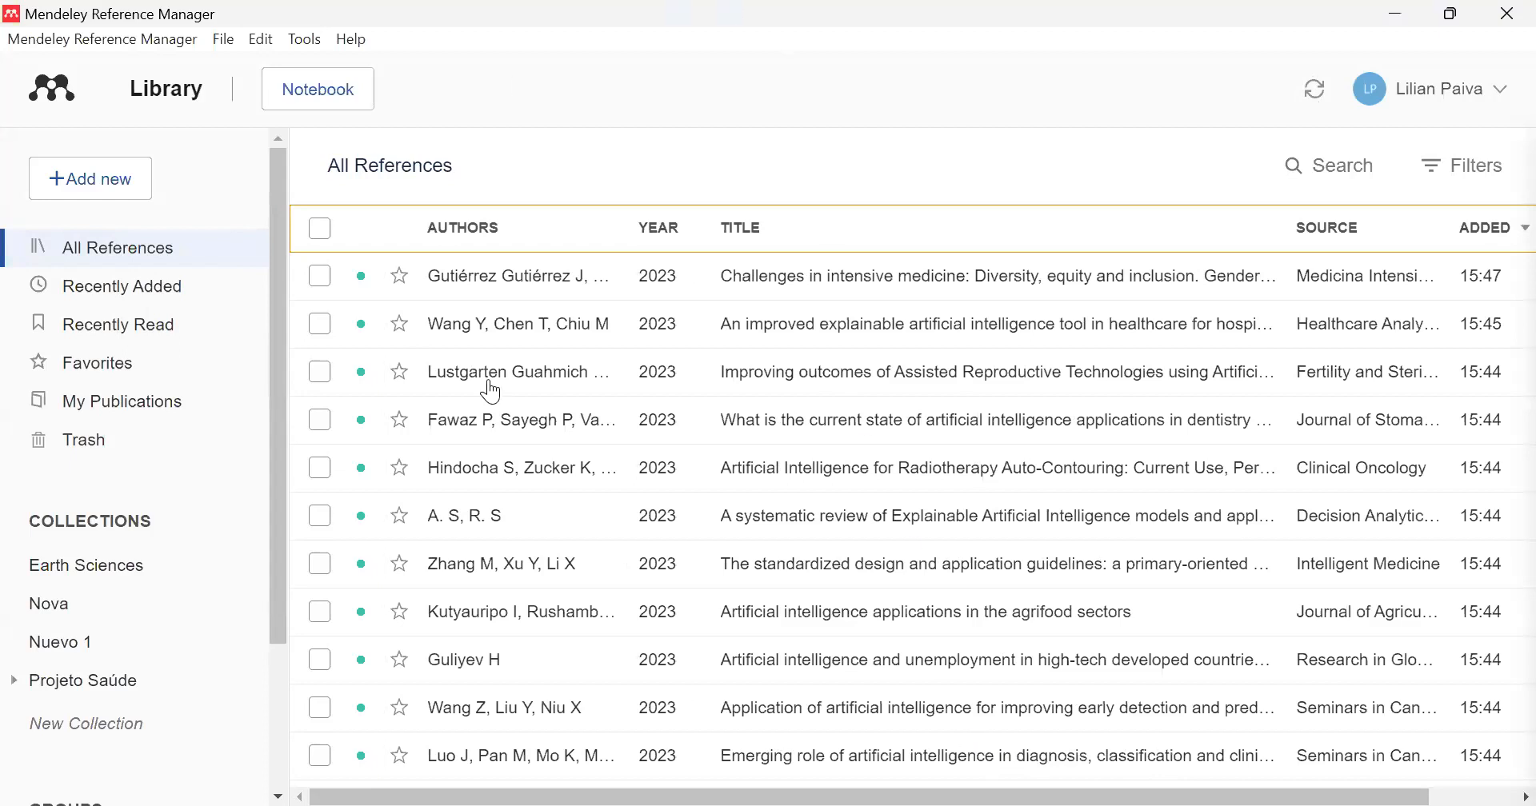
pyautogui.moveTo(274, 379); pyautogui.dragTo(278, 269)
pyautogui.click(227, 42)
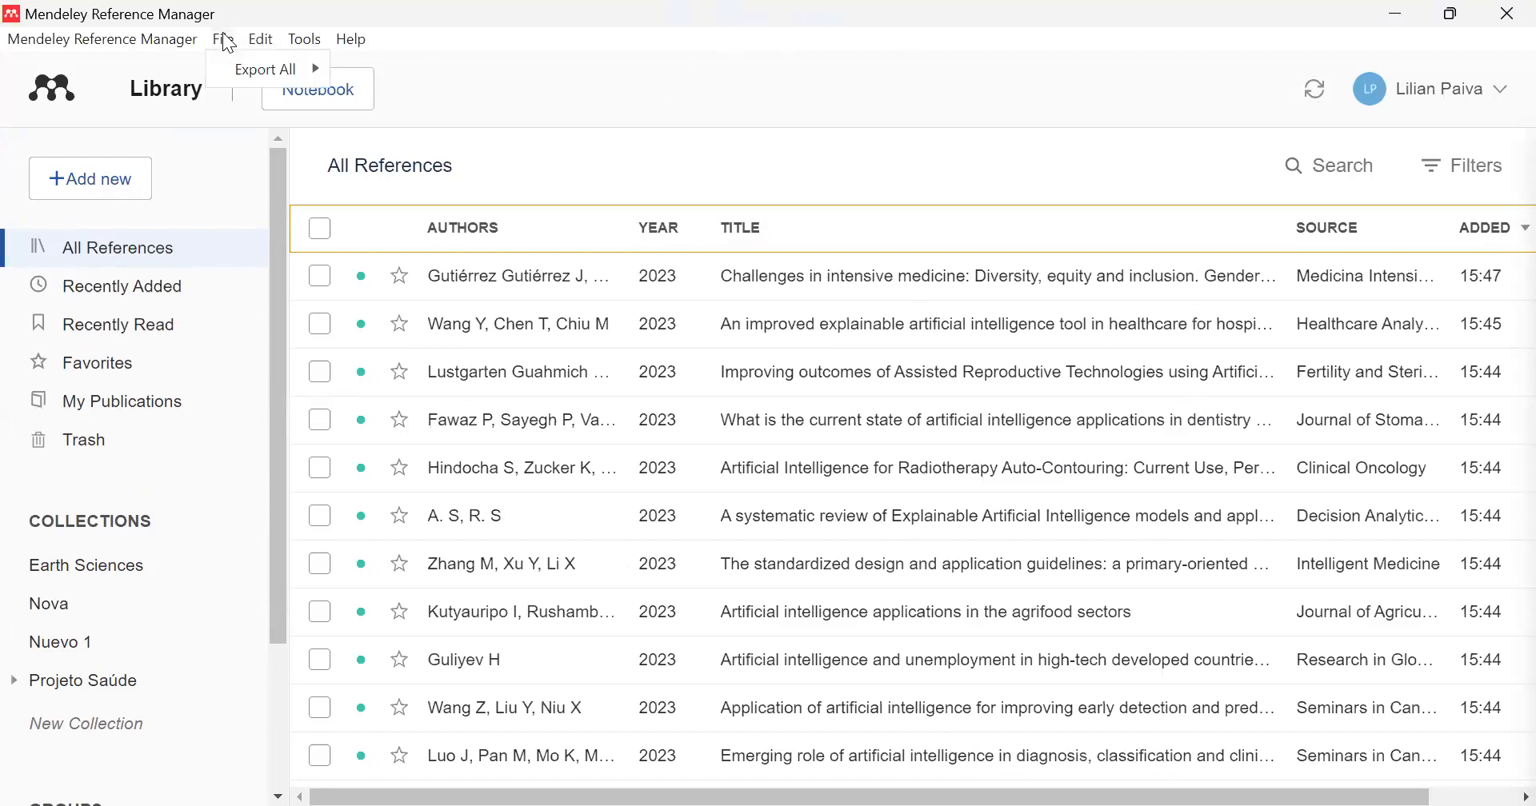
pyautogui.click(224, 41)
pyautogui.click(224, 42)
pyautogui.click(264, 41)
pyautogui.click(264, 42)
# - Examine the options for installing Mendeley Web Importer and Mendeley Cite, searching articles online, and getting support
pyautogui.click(308, 39)
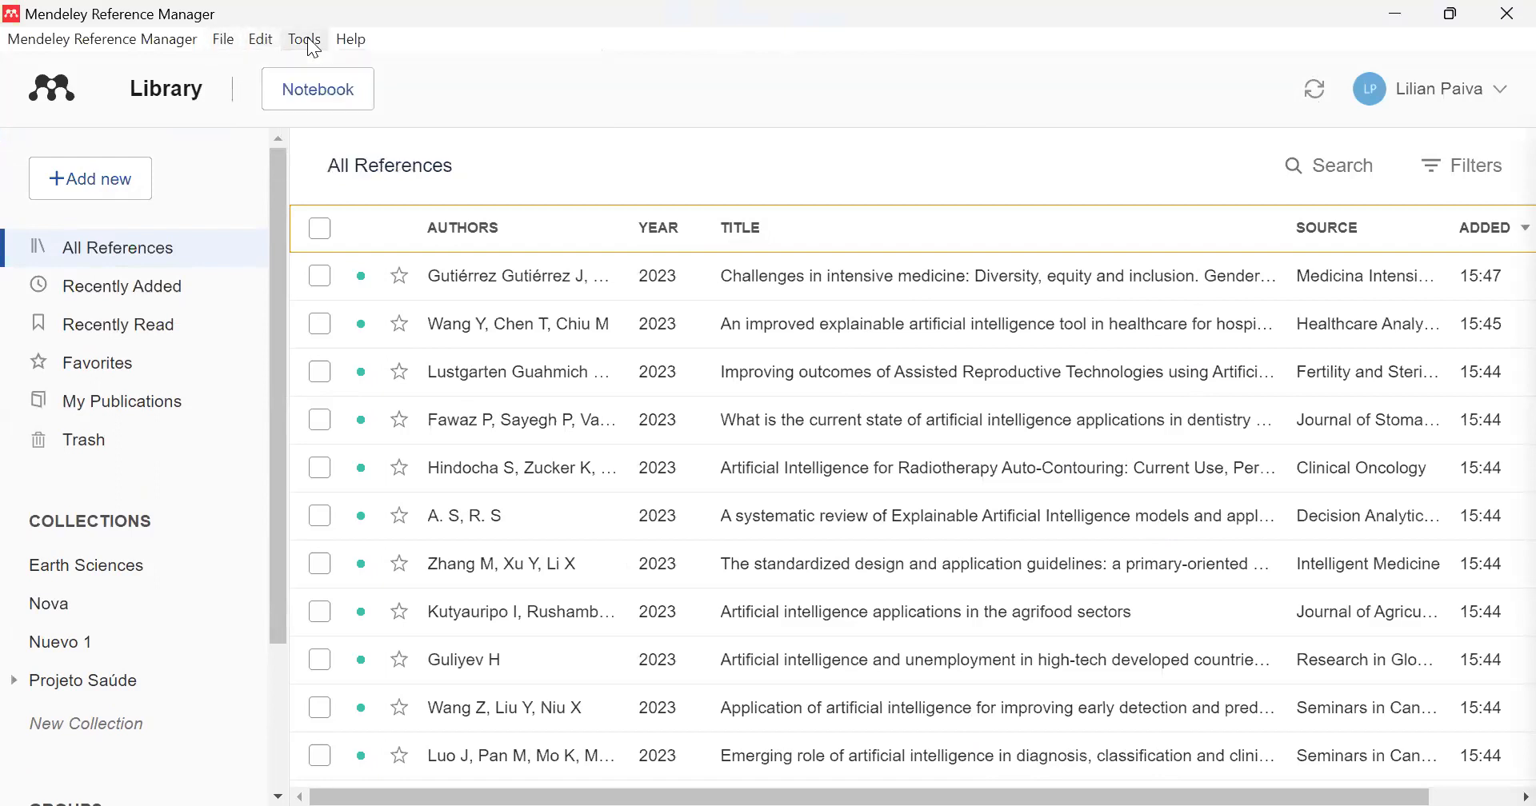
pyautogui.click(312, 45)
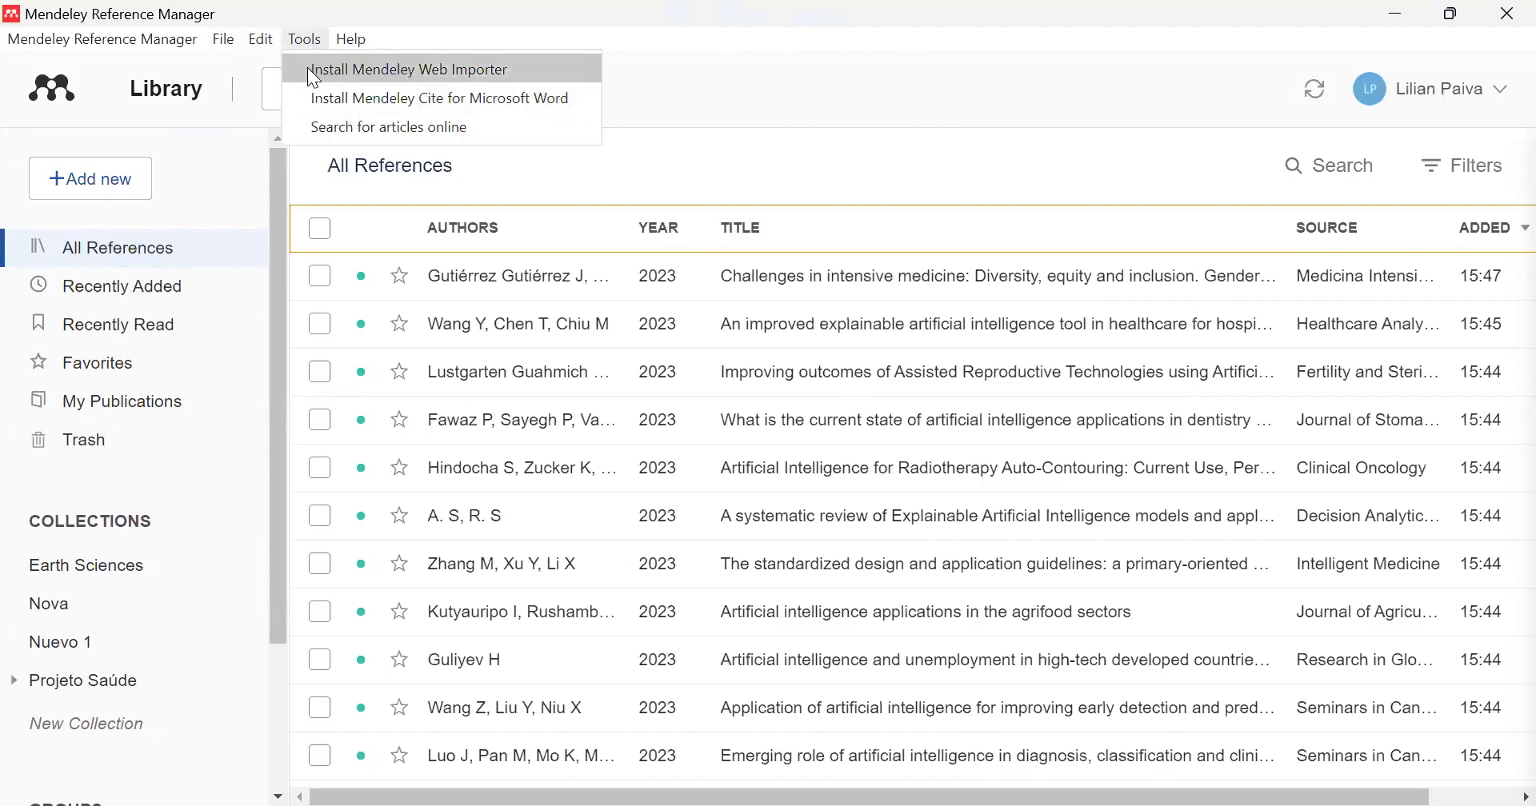
pyautogui.click(454, 69)
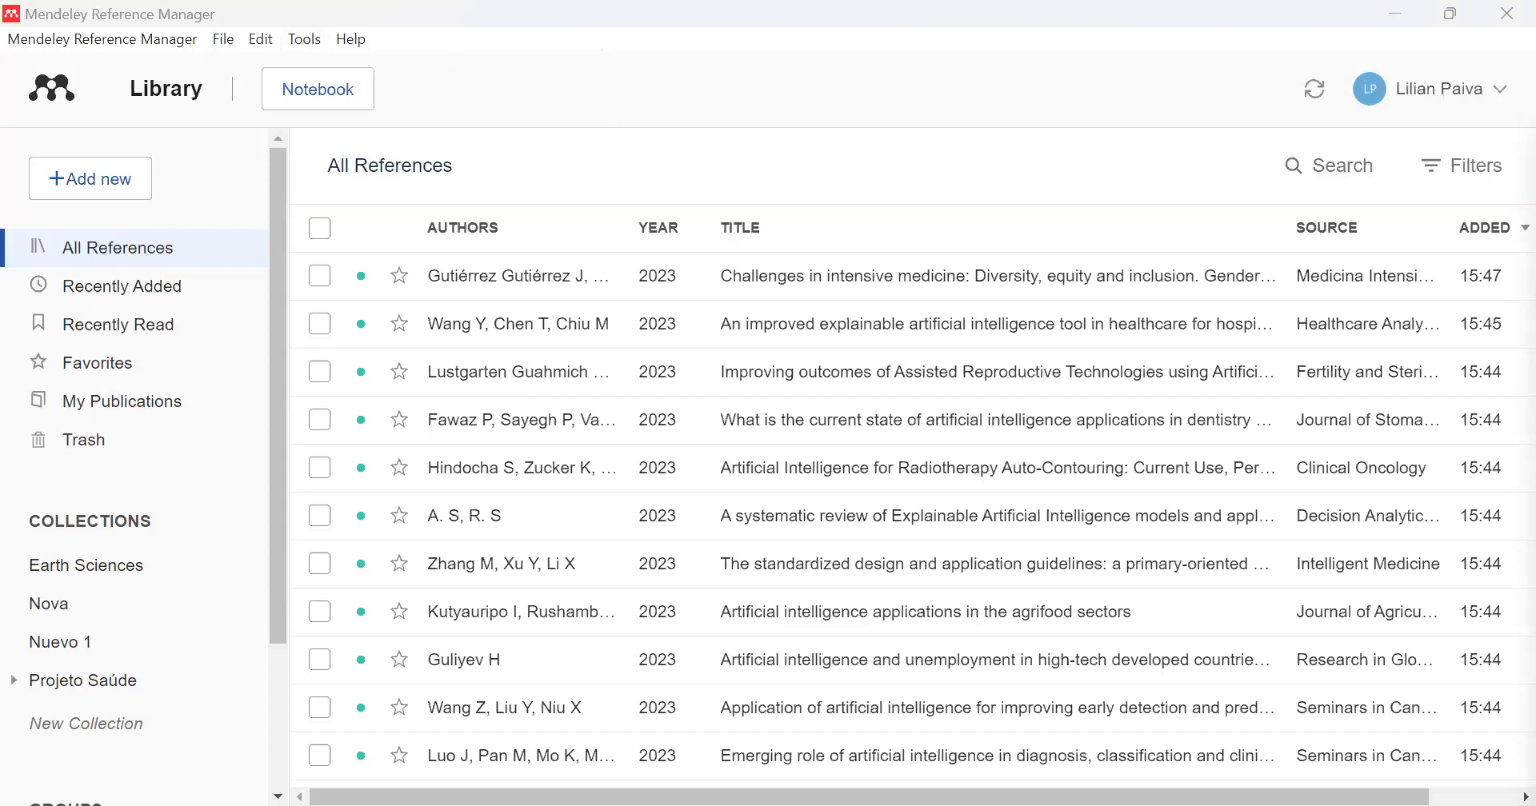
pyautogui.click(307, 41)
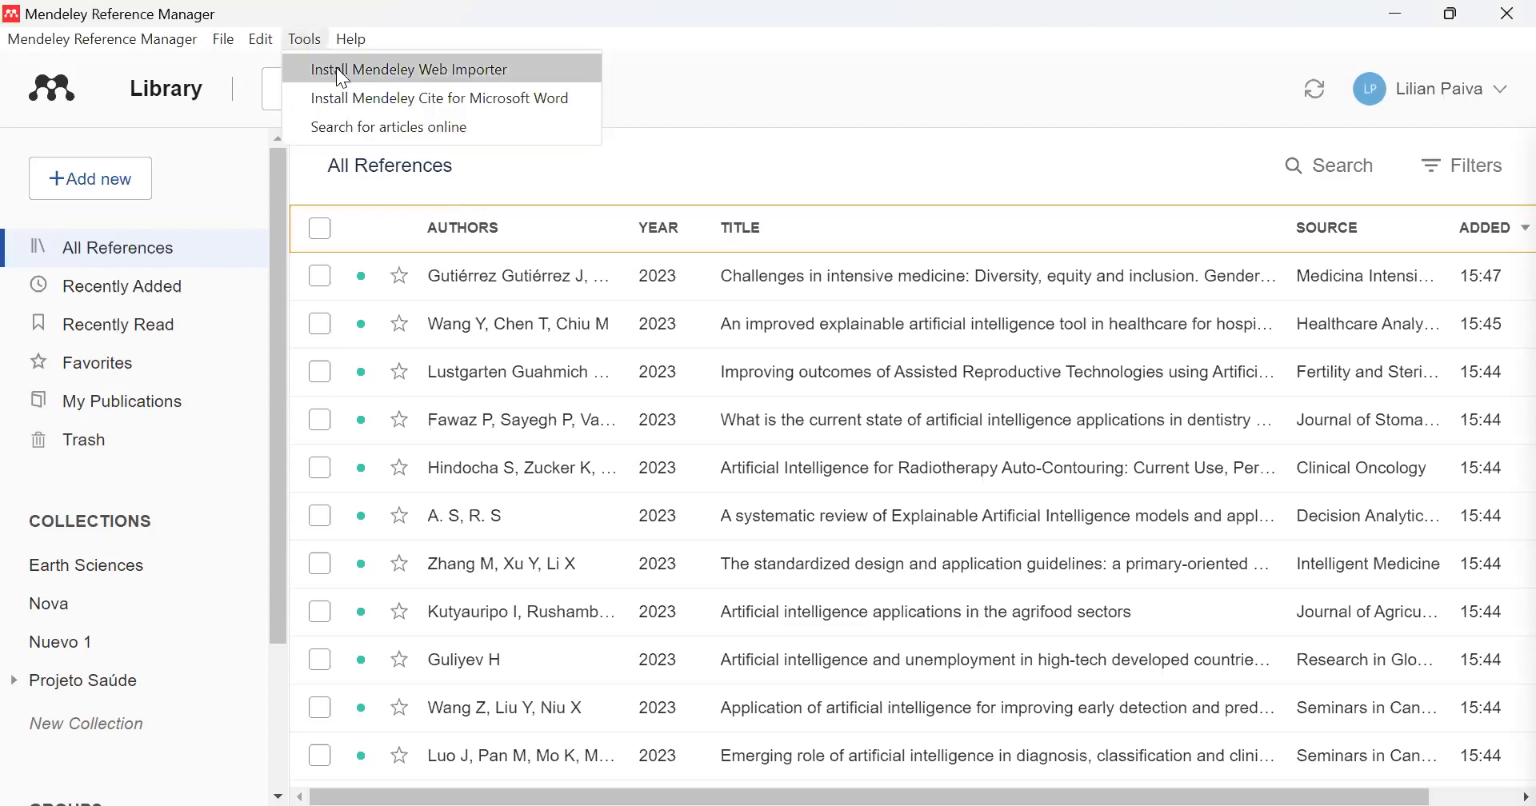
pyautogui.click(350, 112)
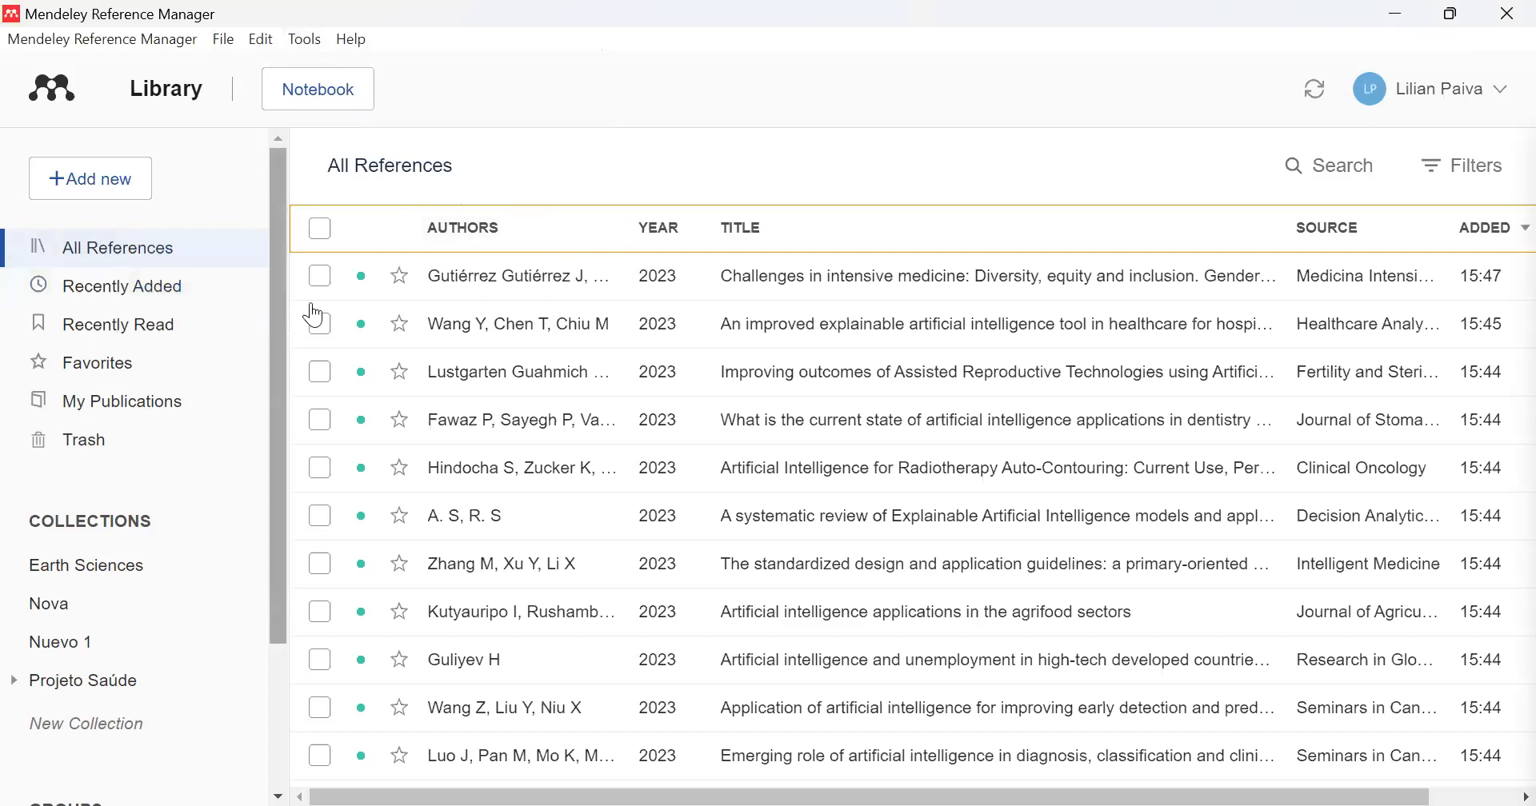
pyautogui.click(315, 42)
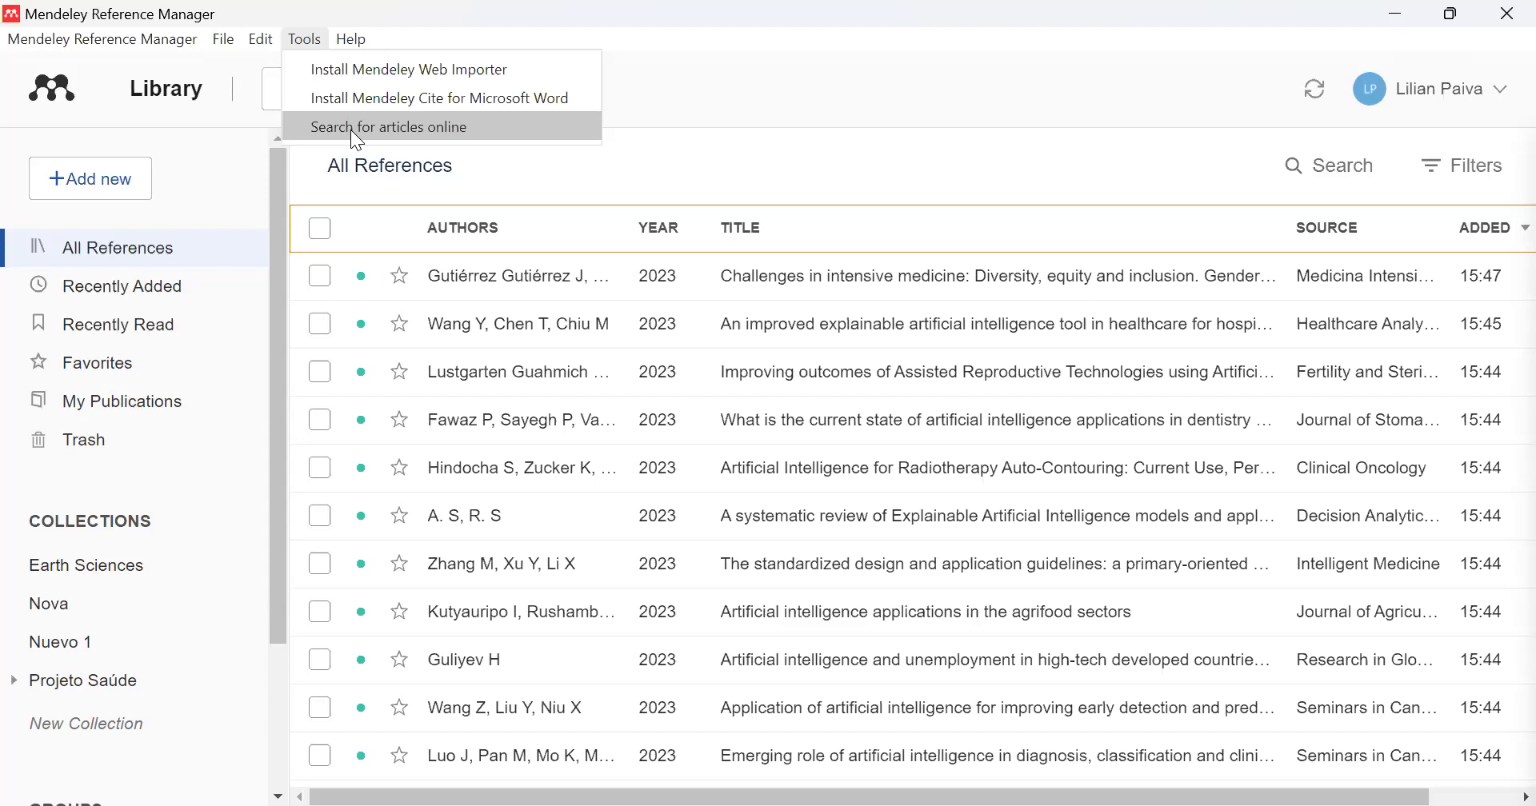
pyautogui.click(735, 82)
pyautogui.click(361, 38)
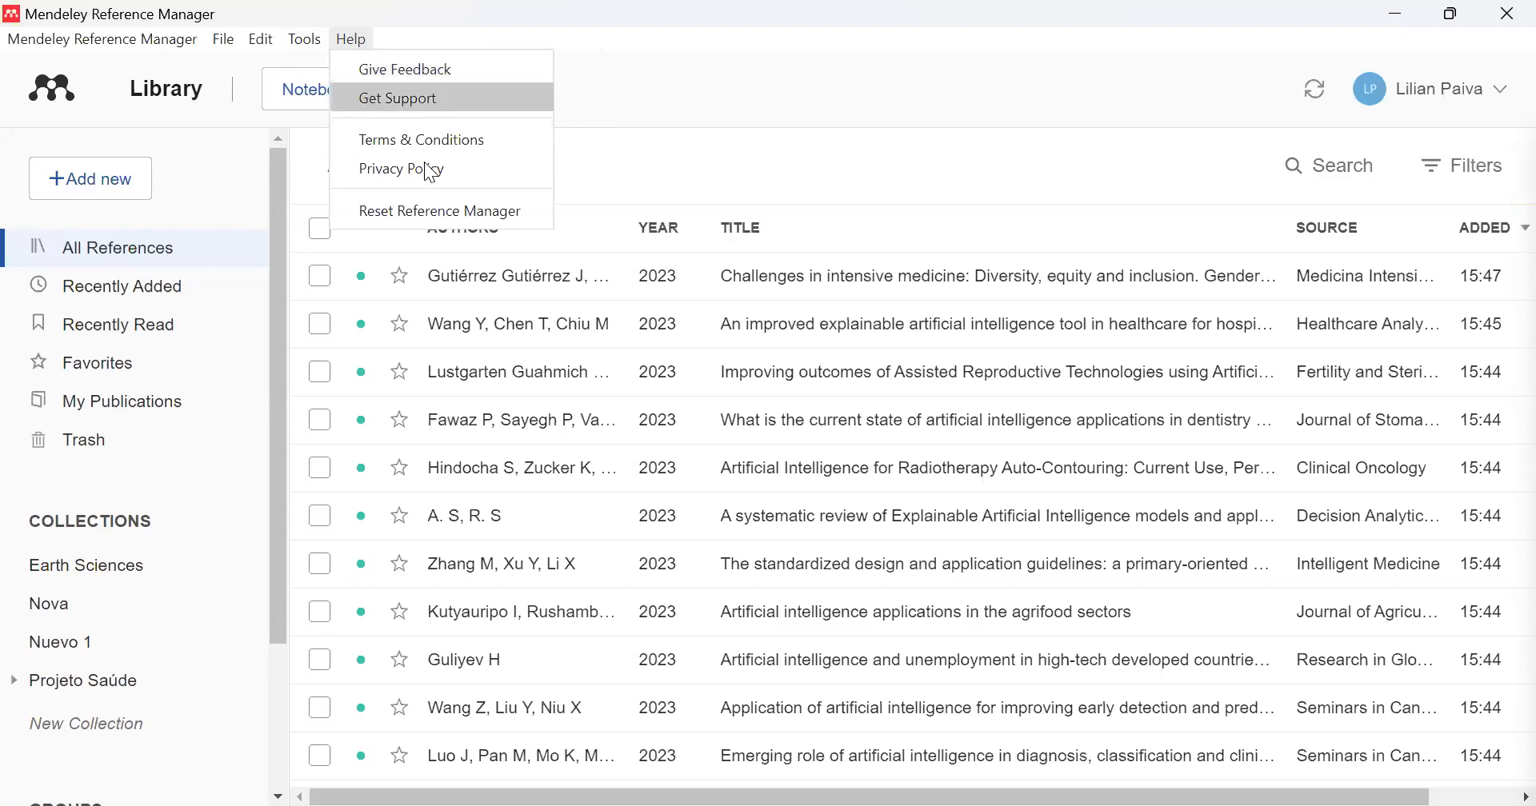
pyautogui.click(588, 96)
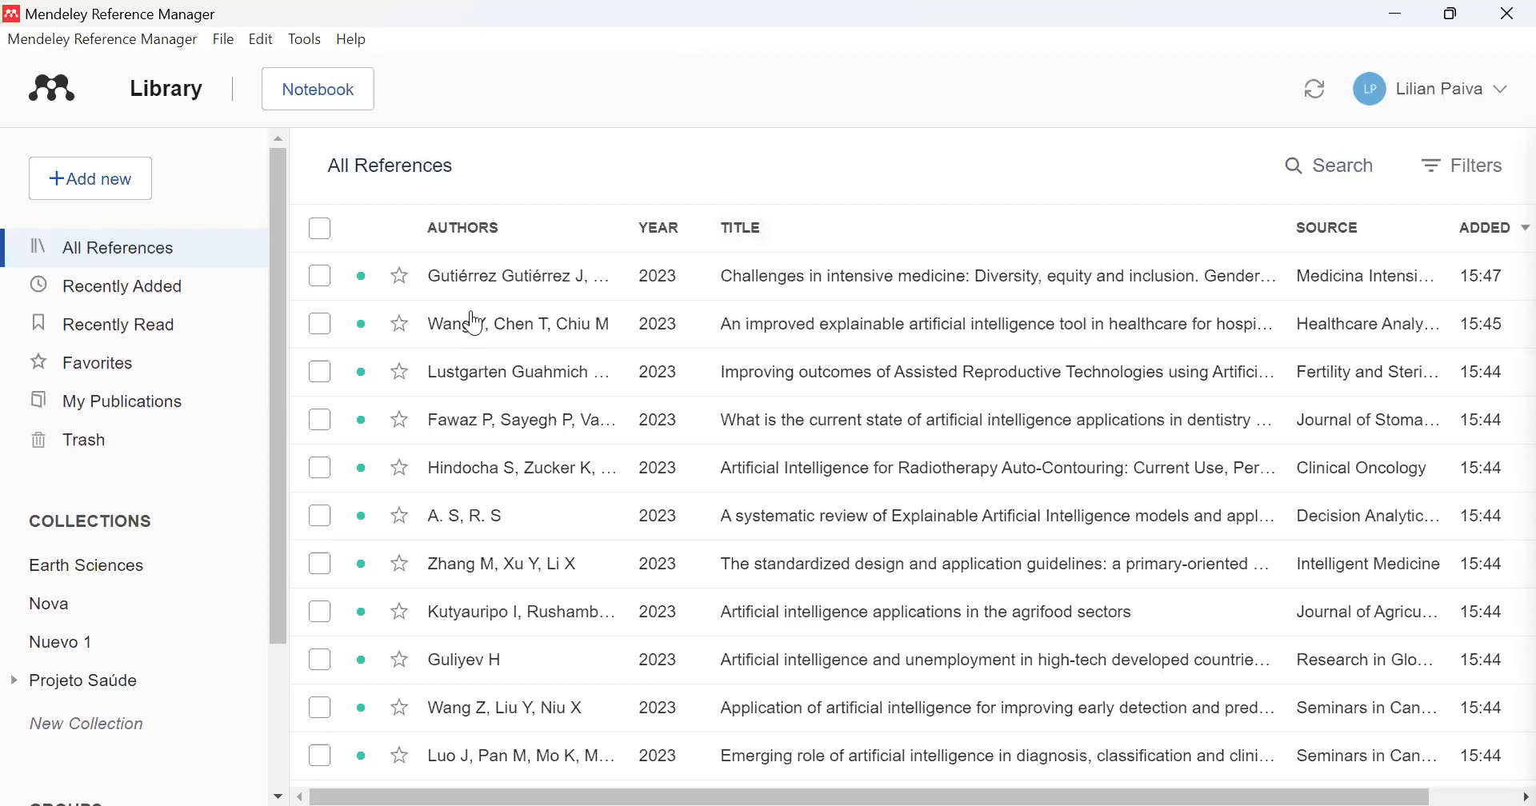
# - Look through the full reference list, including the older entries and the column showing file availability
pyautogui.scroll(-4, 943, 532)
pyautogui.scroll(-10, 939, 527)
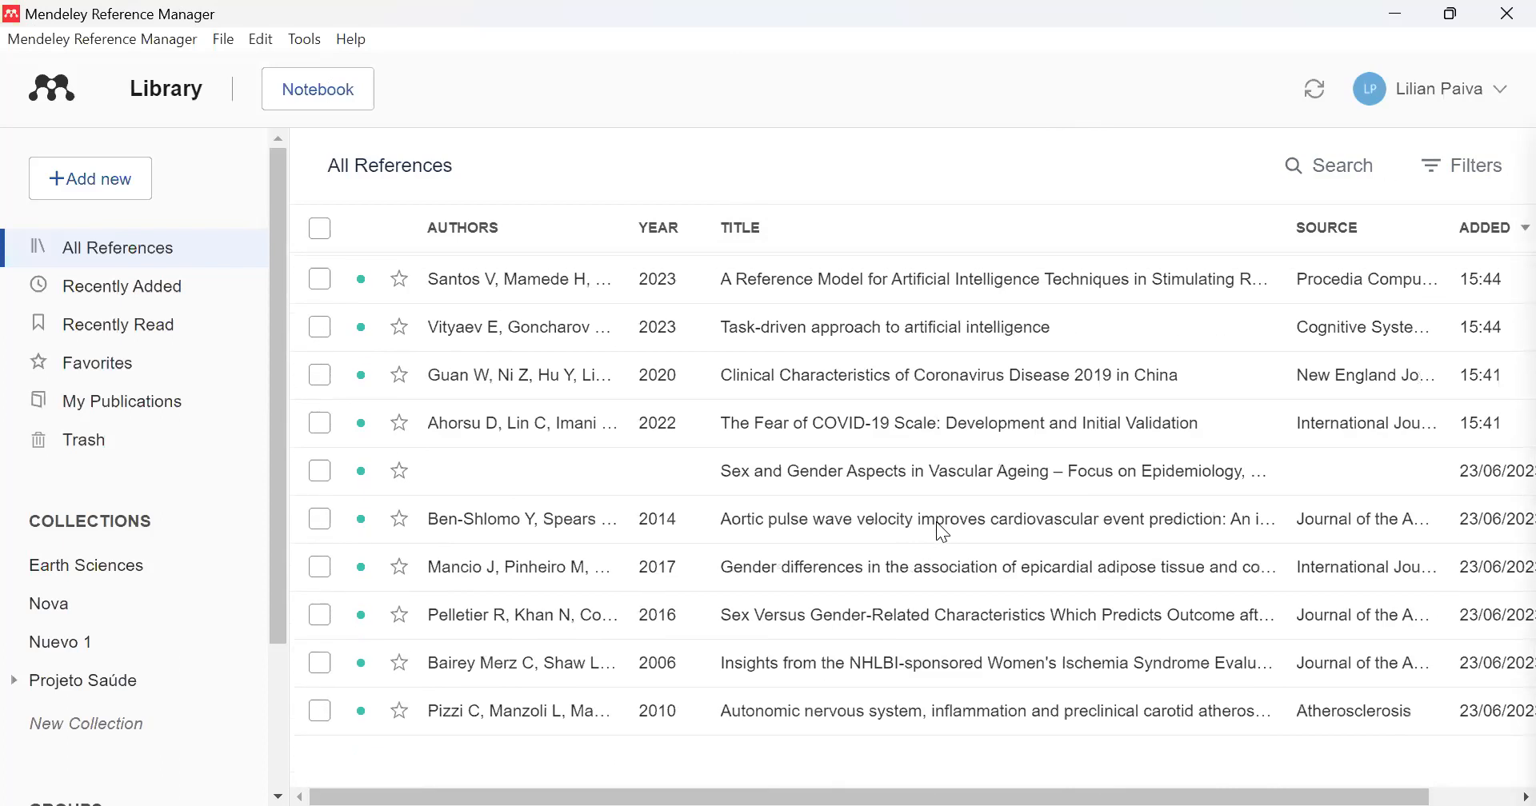
pyautogui.moveTo(817, 794); pyautogui.dragTo(1086, 769)
pyautogui.scroll(-9, 997, 600)
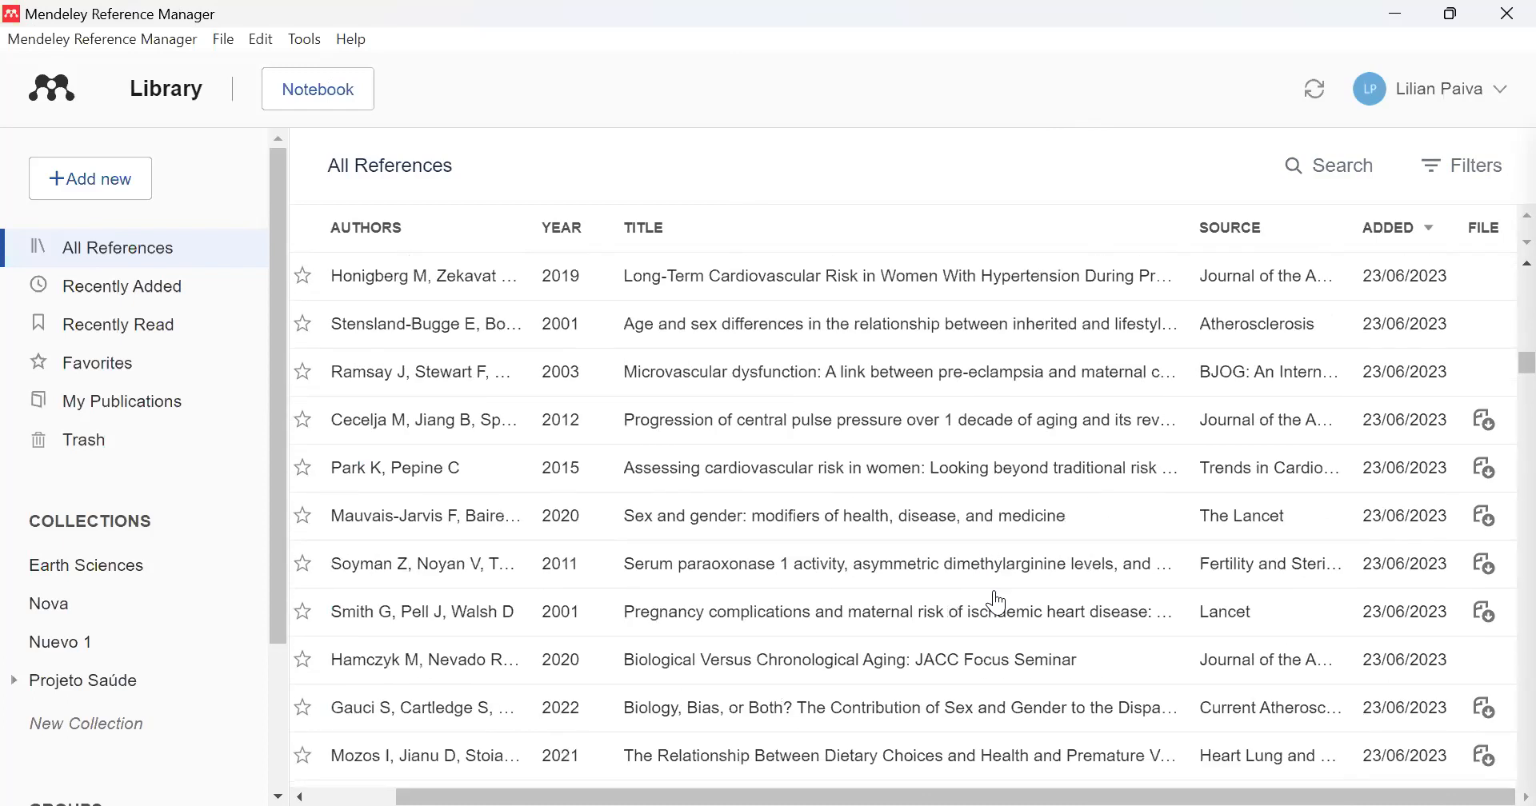
pyautogui.scroll(15, 998, 602)
pyautogui.moveTo(821, 794); pyautogui.dragTo(612, 732)
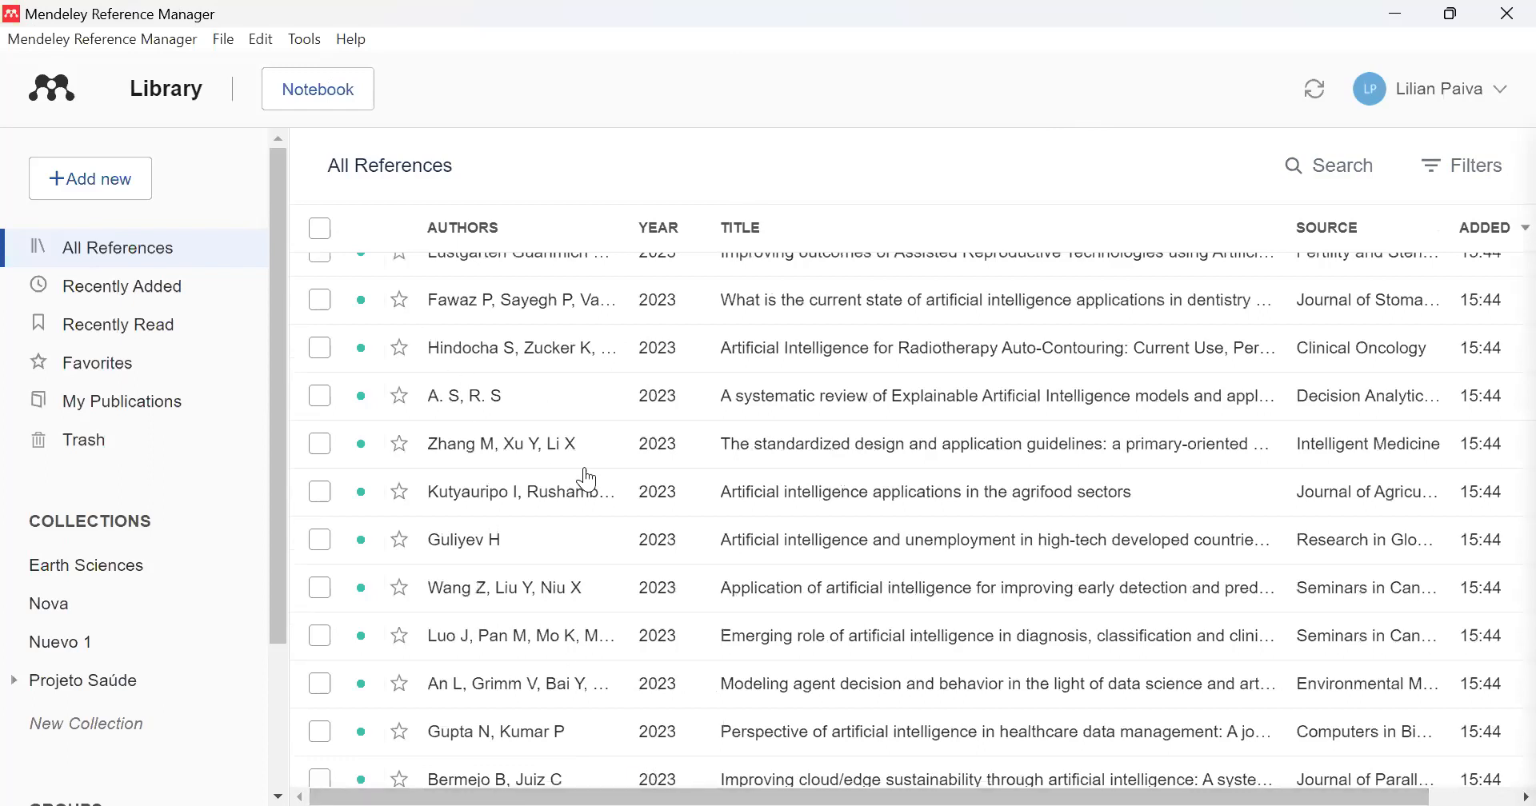
pyautogui.scroll(2, 588, 478)
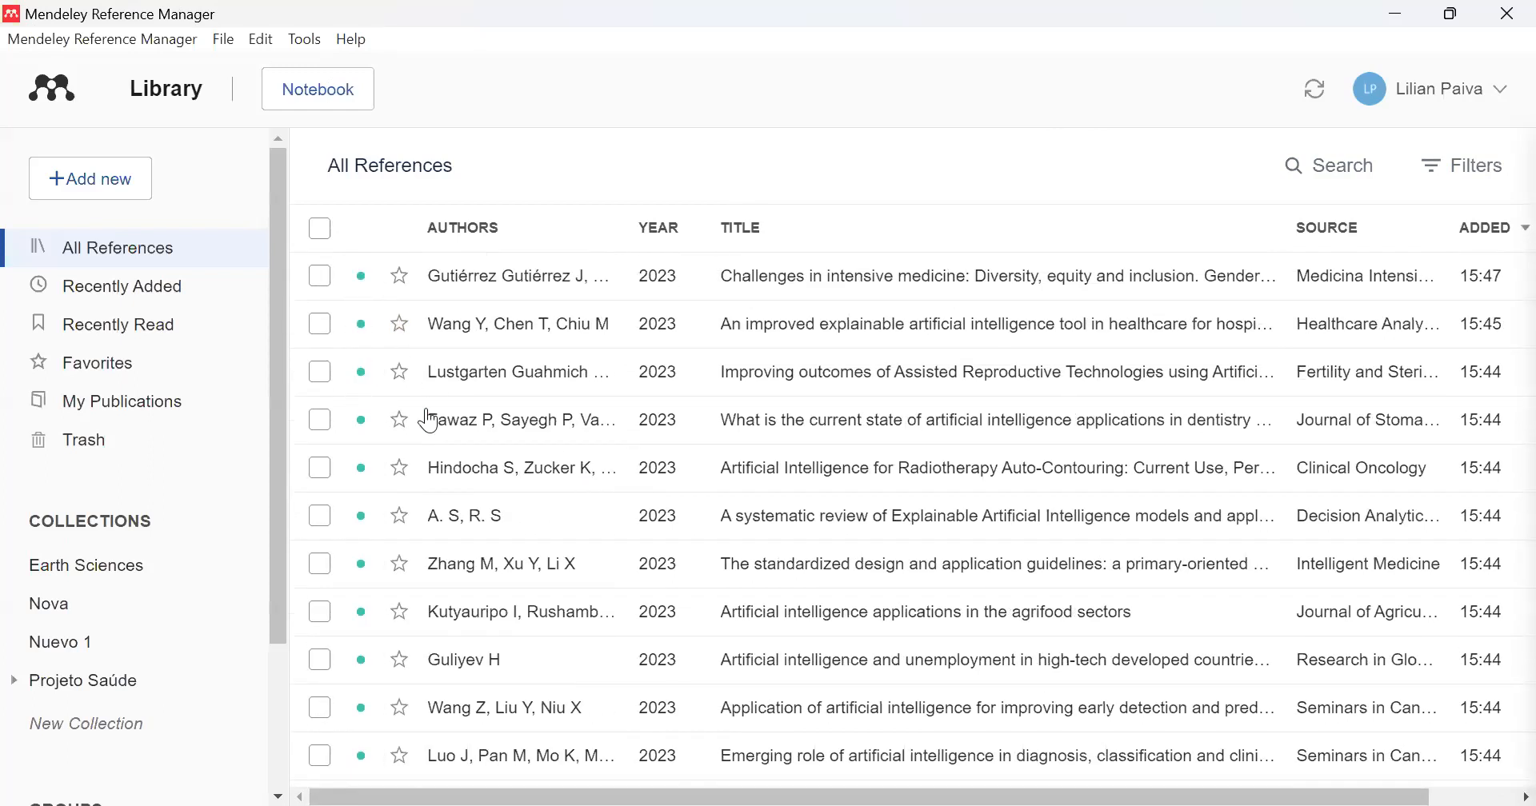
# - Review the details of "What is the current state of artificial intelligence applications in dentistry and orthodontics?", including its files and identifiers, and close them
pyautogui.click(810, 434)
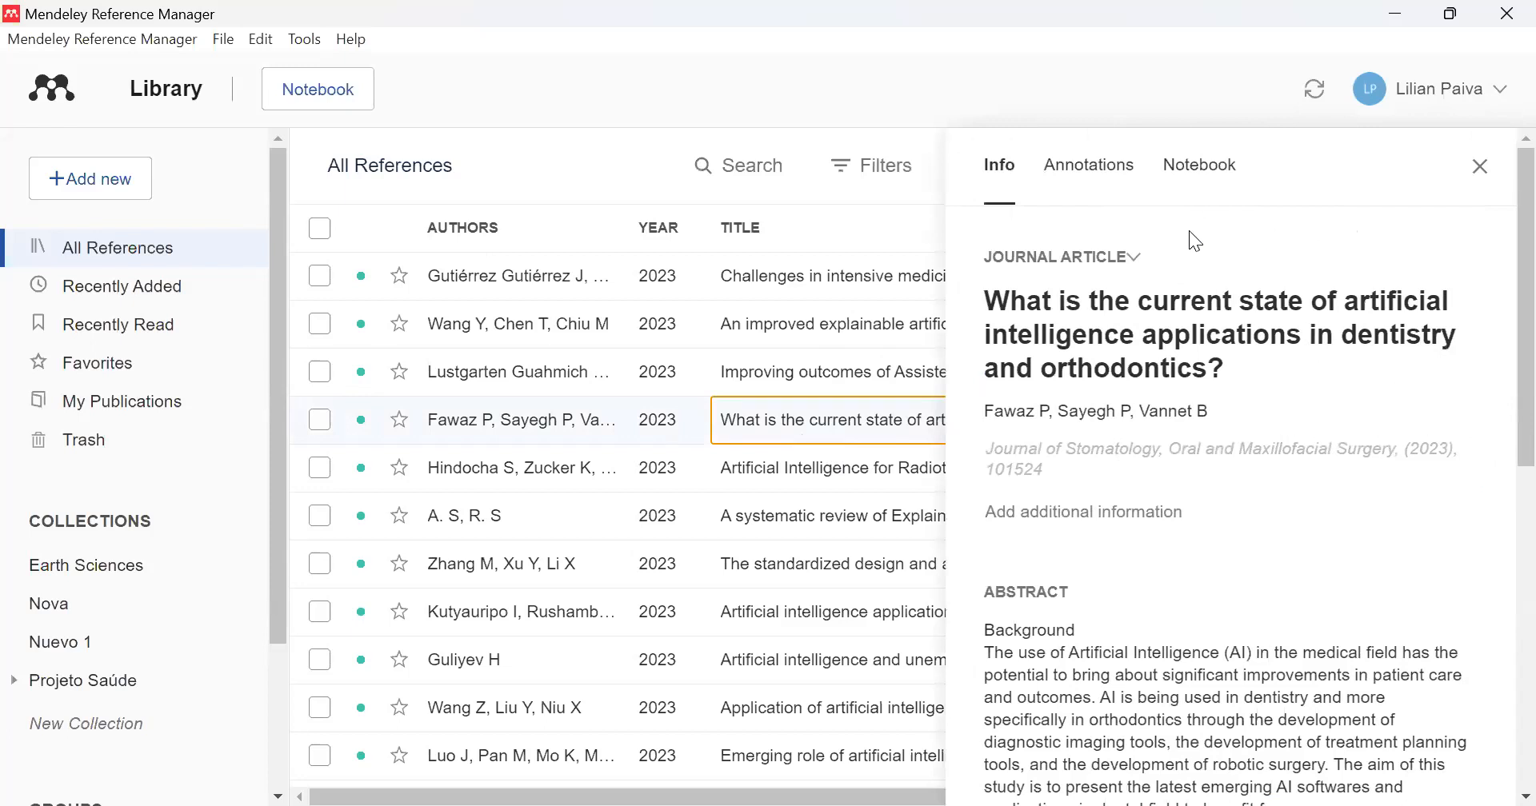
pyautogui.scroll(-4, 1146, 534)
pyautogui.scroll(-5, 1153, 544)
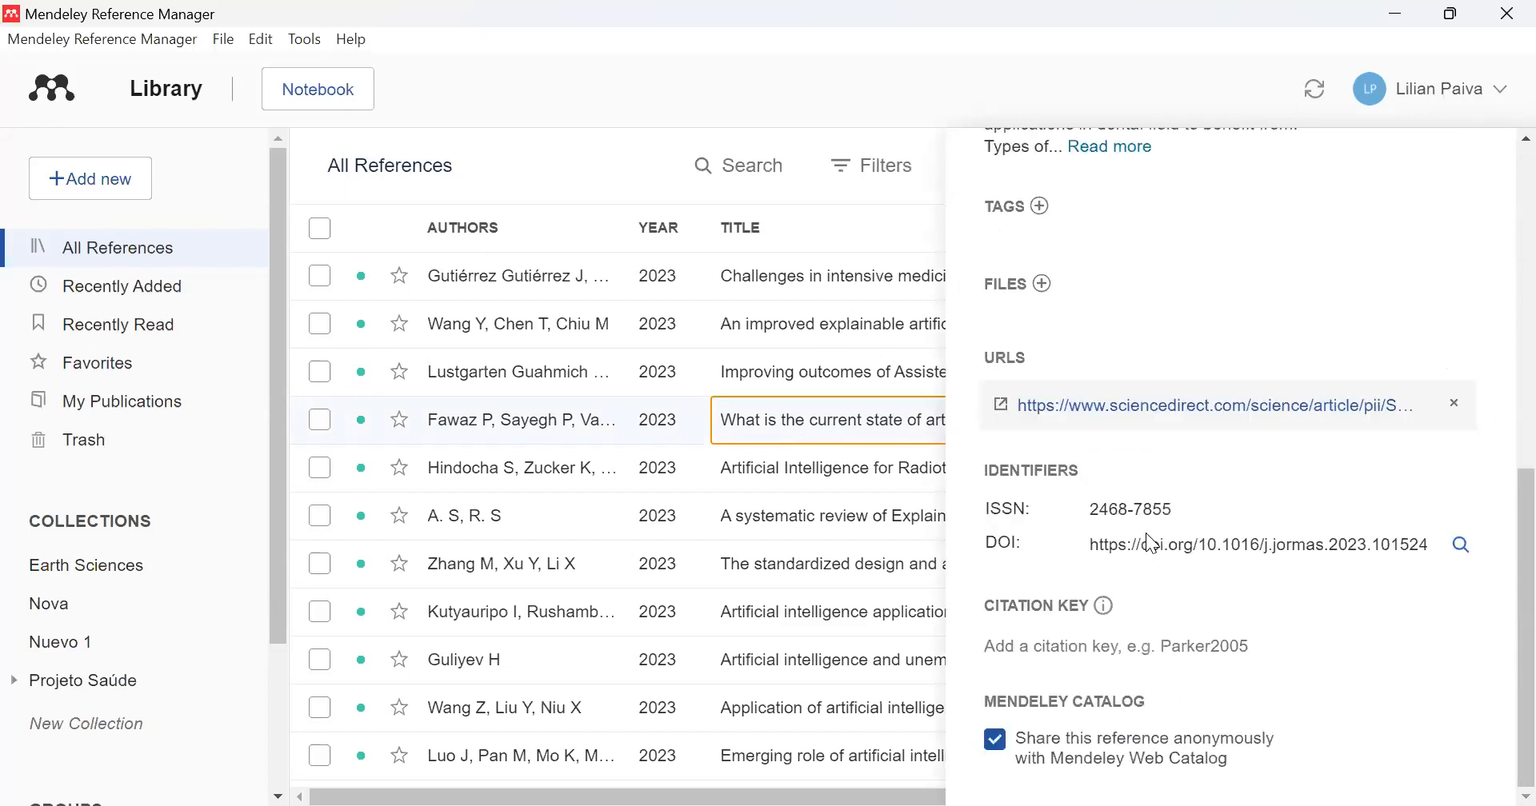
pyautogui.scroll(9, 1152, 544)
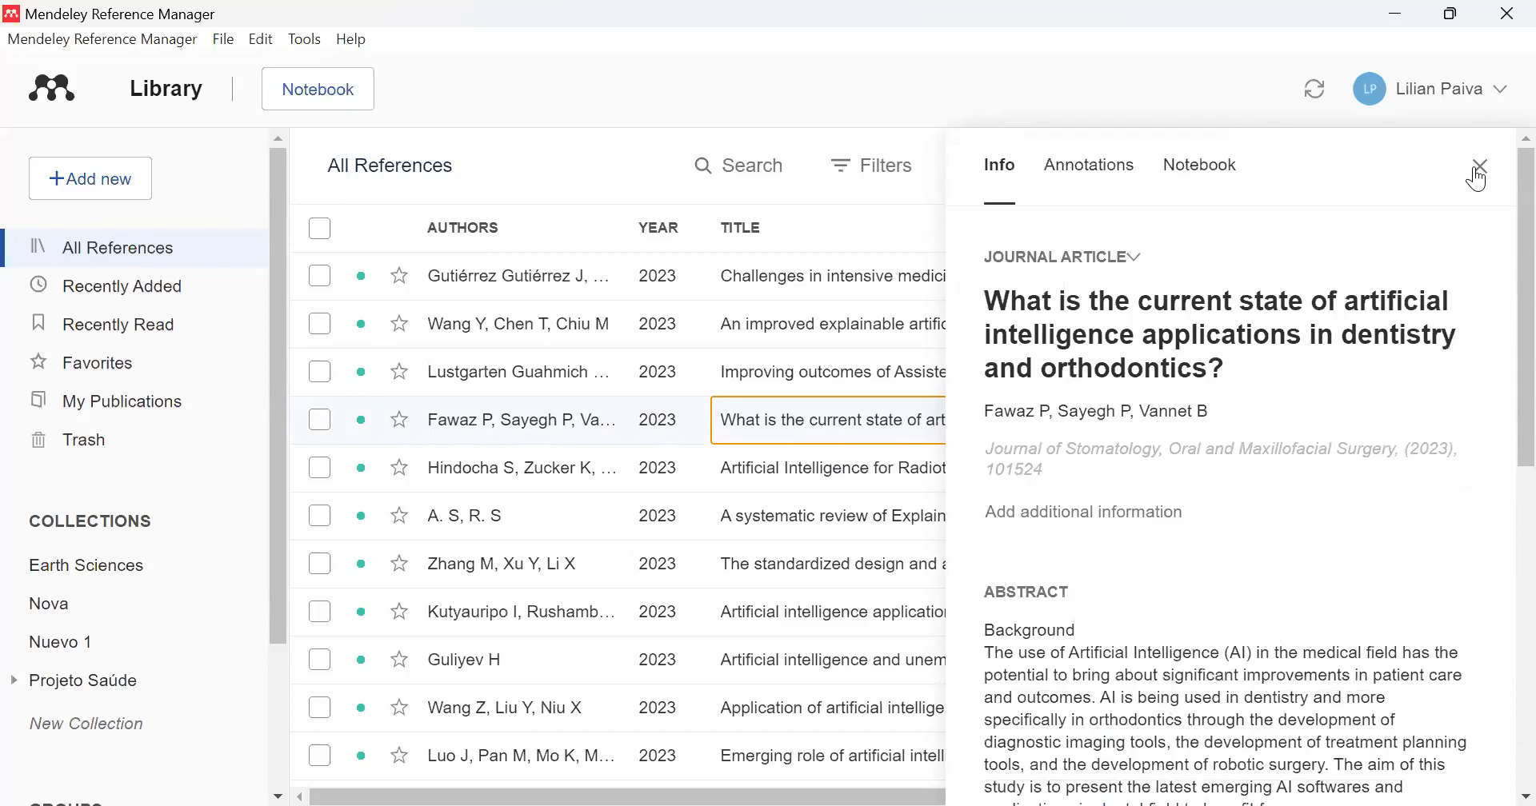
pyautogui.click(1479, 167)
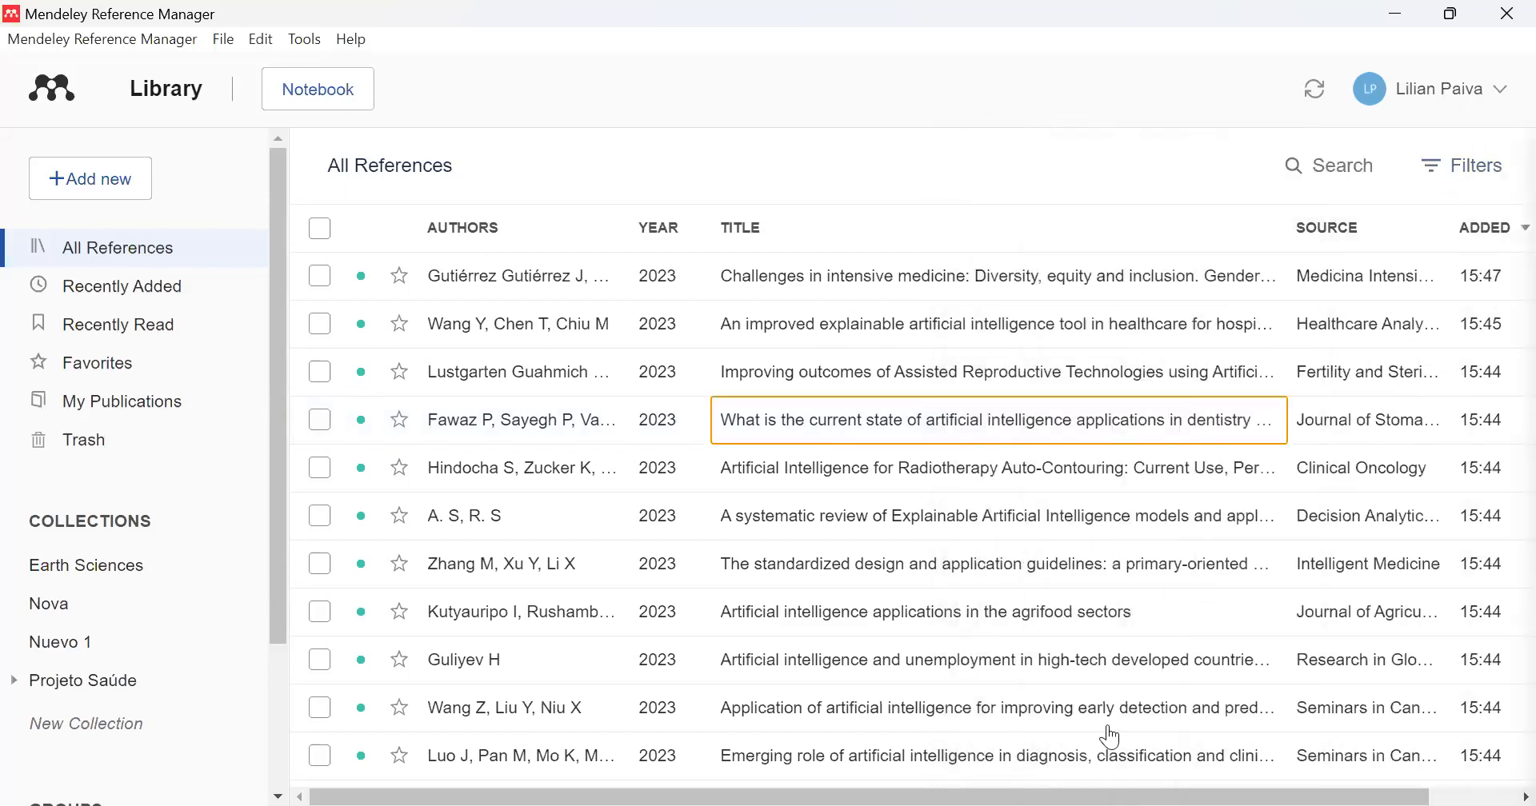
# - Sort the references by file in descending order and open the details of "Individual and Neighborhood Deprivation and Carotid Stiffness"
pyautogui.moveTo(1136, 774); pyautogui.dragTo(1306, 774)
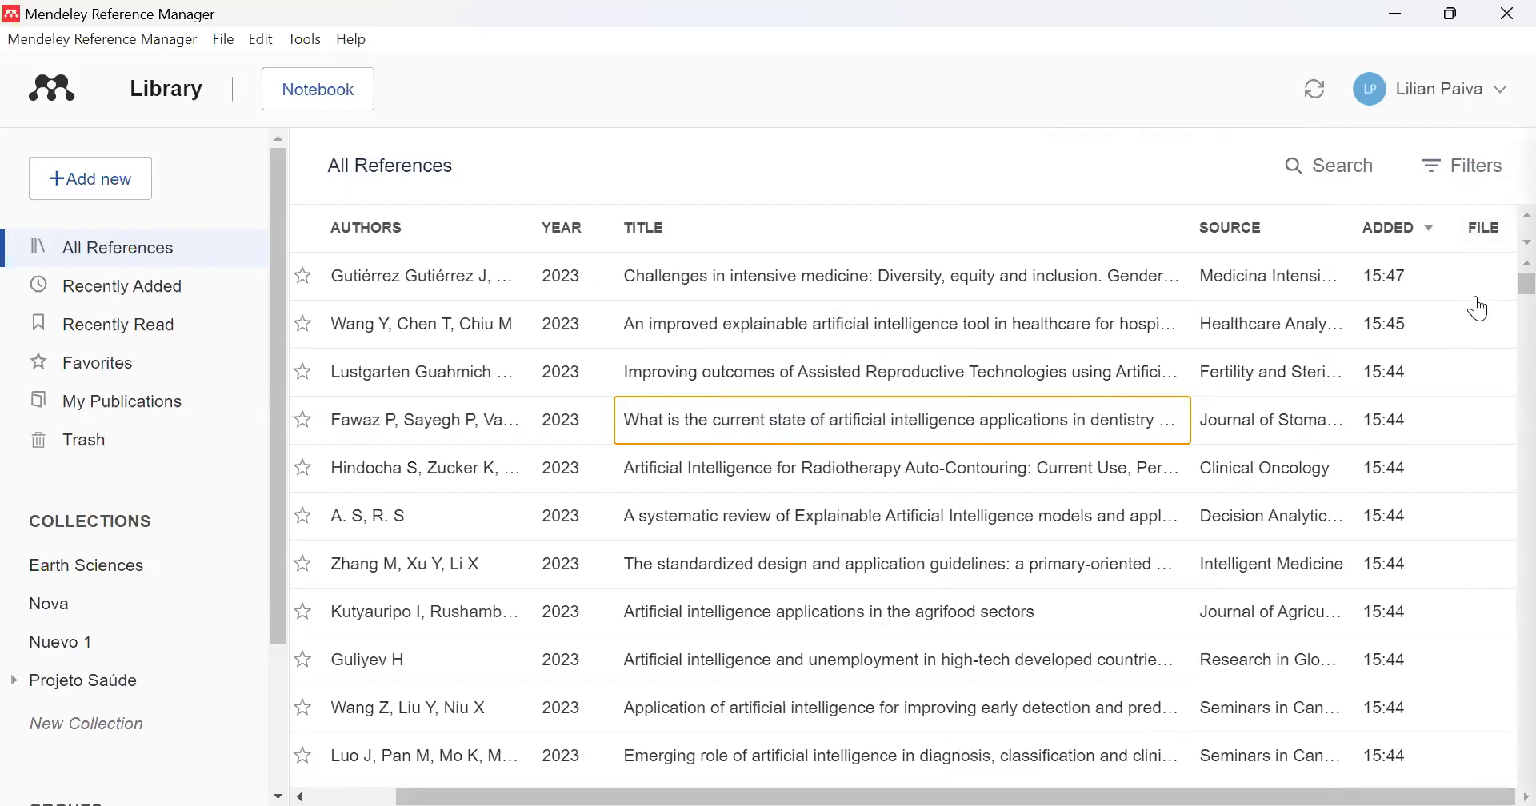
pyautogui.click(1512, 238)
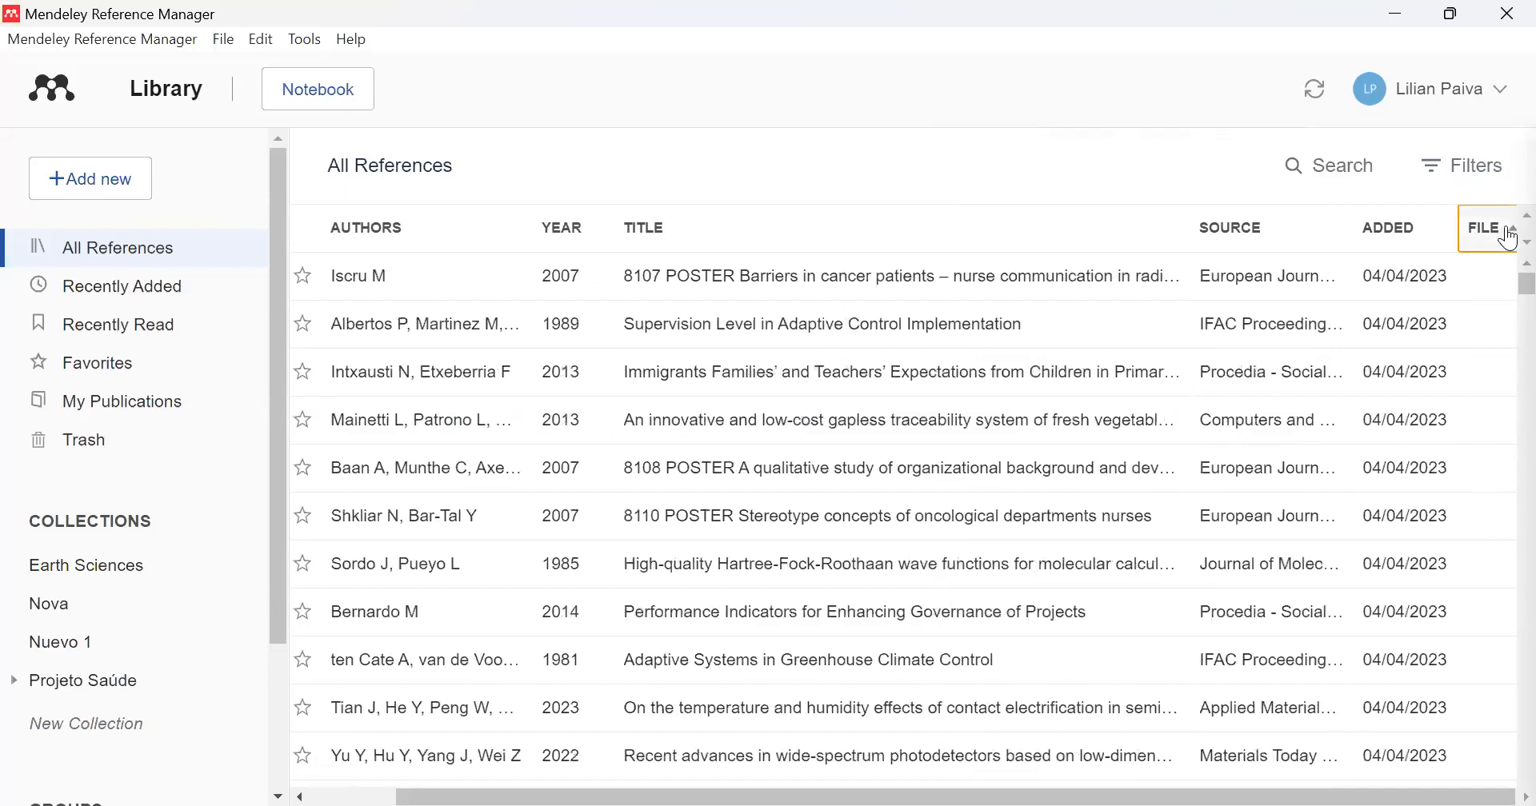
pyautogui.scroll(-20, 1358, 454)
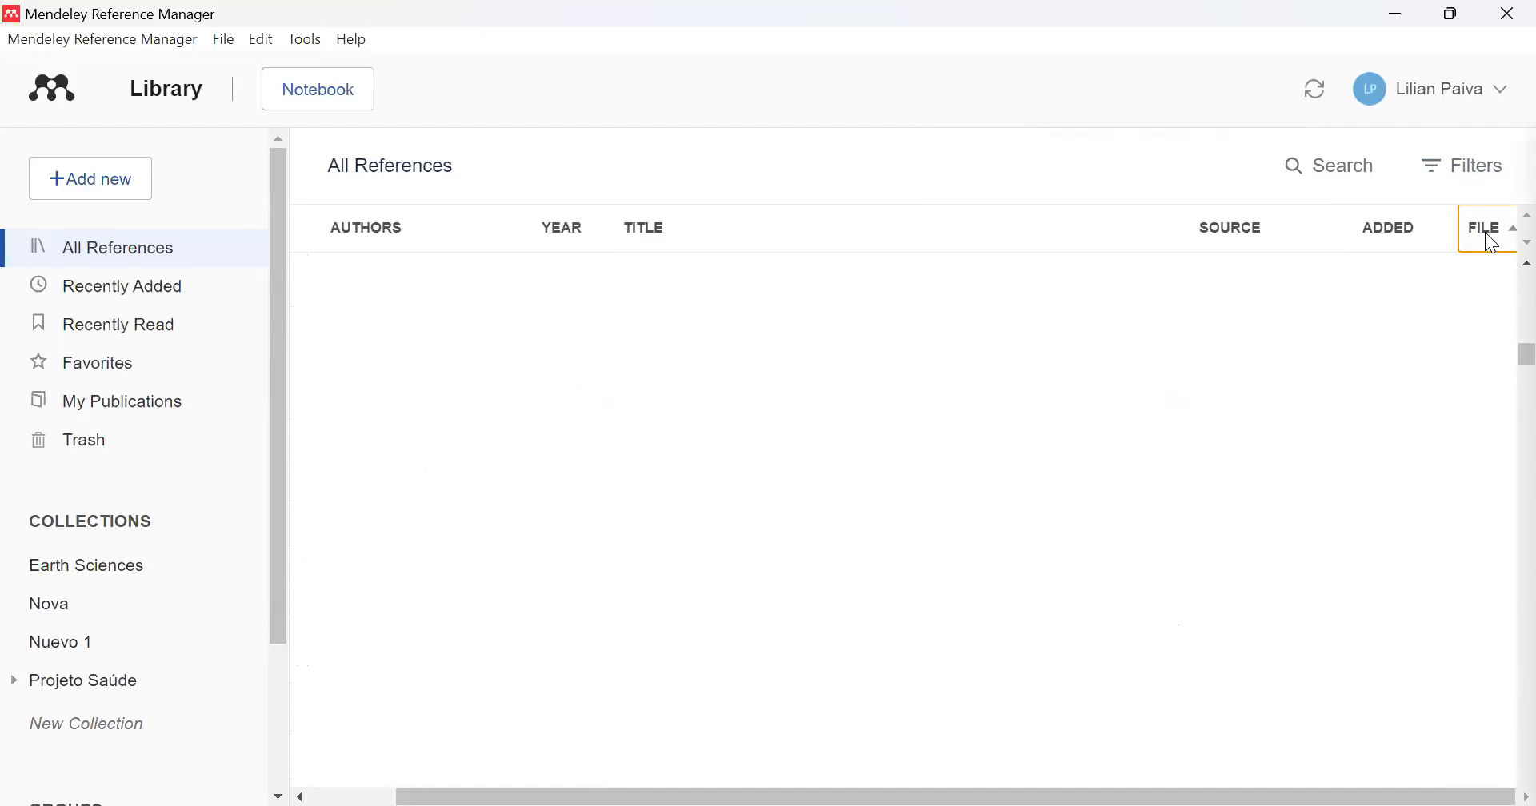
pyautogui.click(1506, 238)
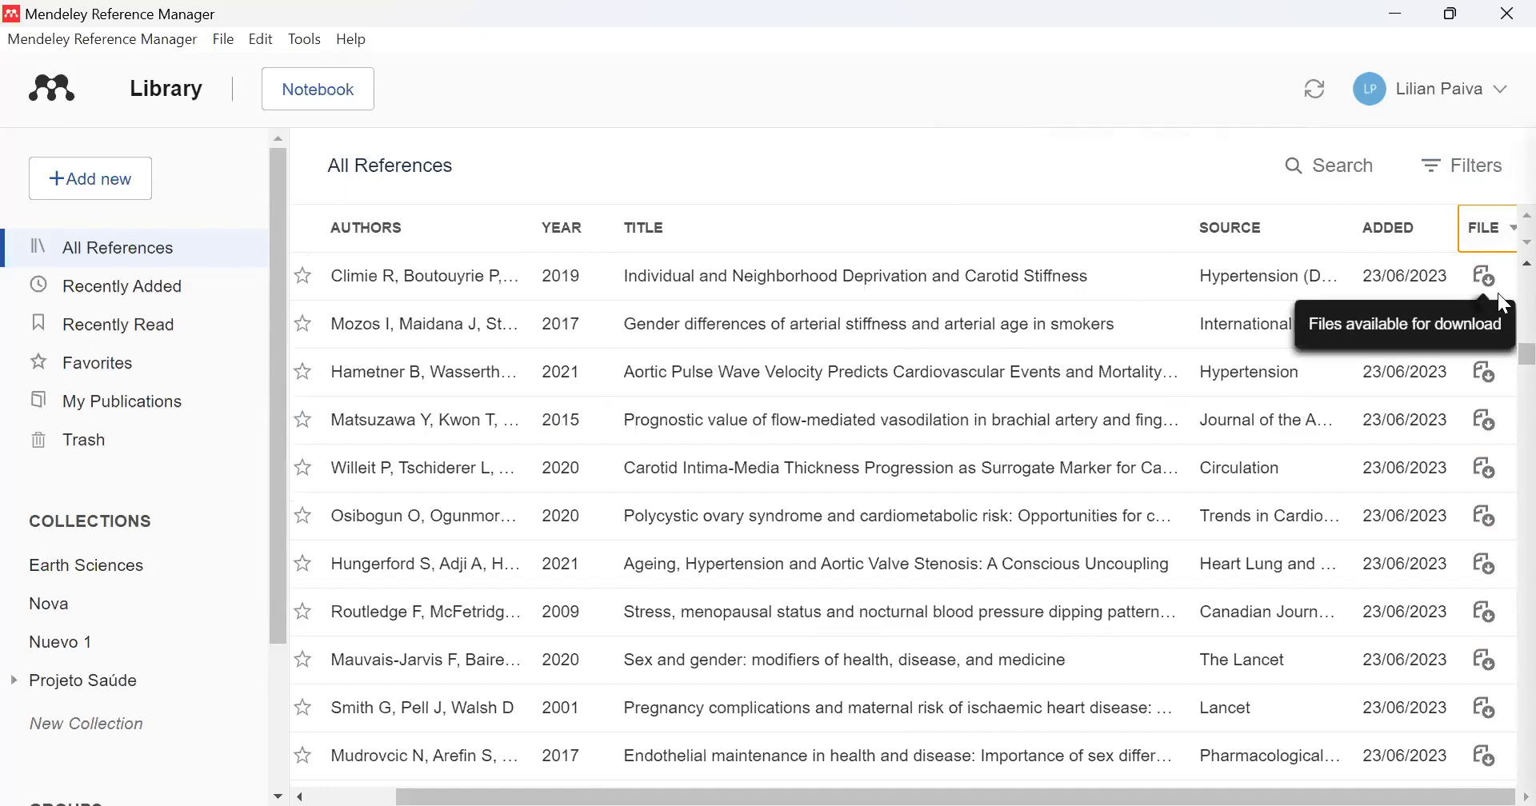
pyautogui.click(819, 288)
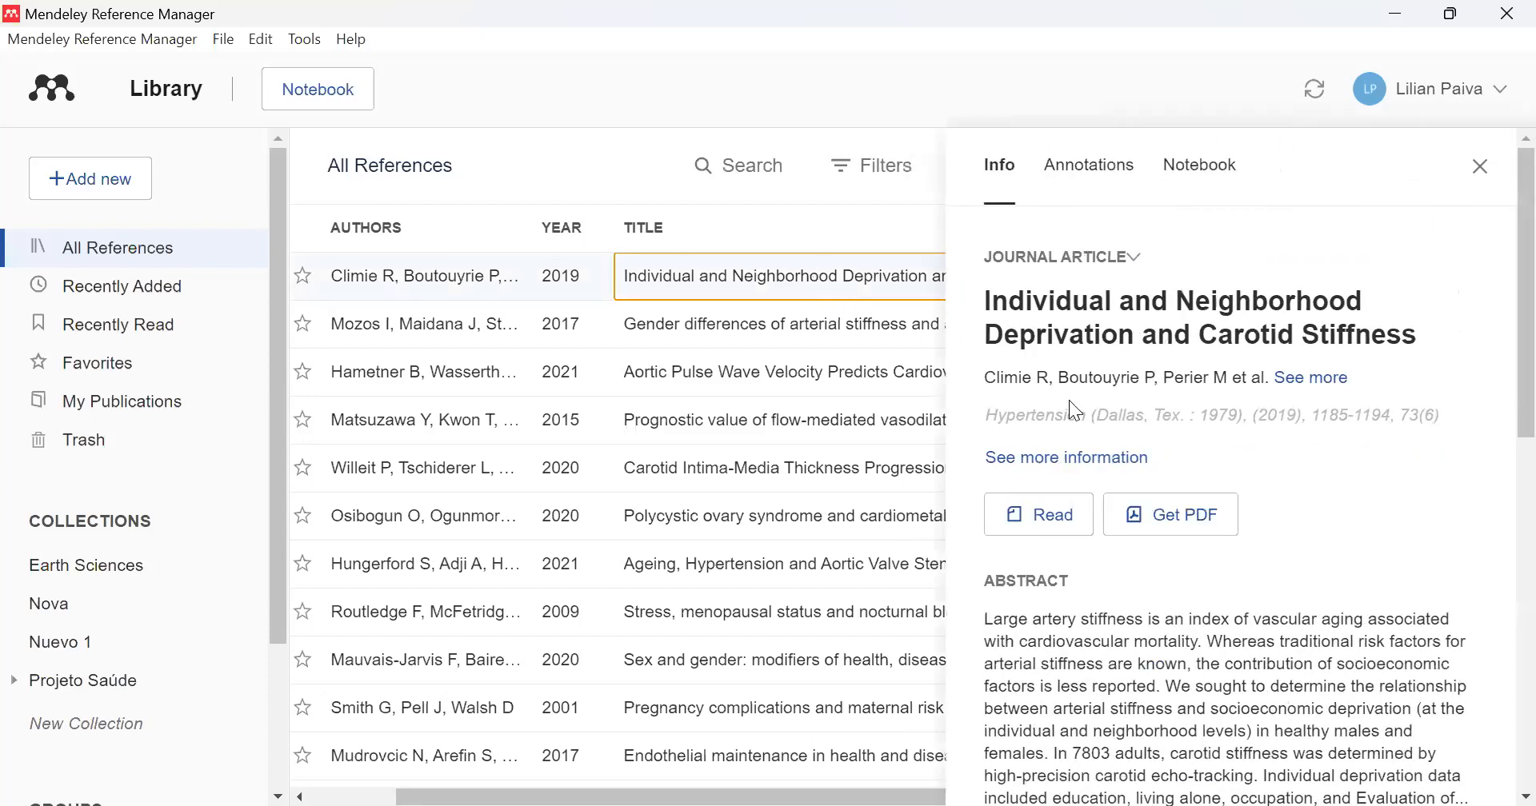
# - Try to attach the matching PDF to "Individual and Neighborhood Deprivation and Carotid Stiffness" and close its details
pyautogui.click(1171, 515)
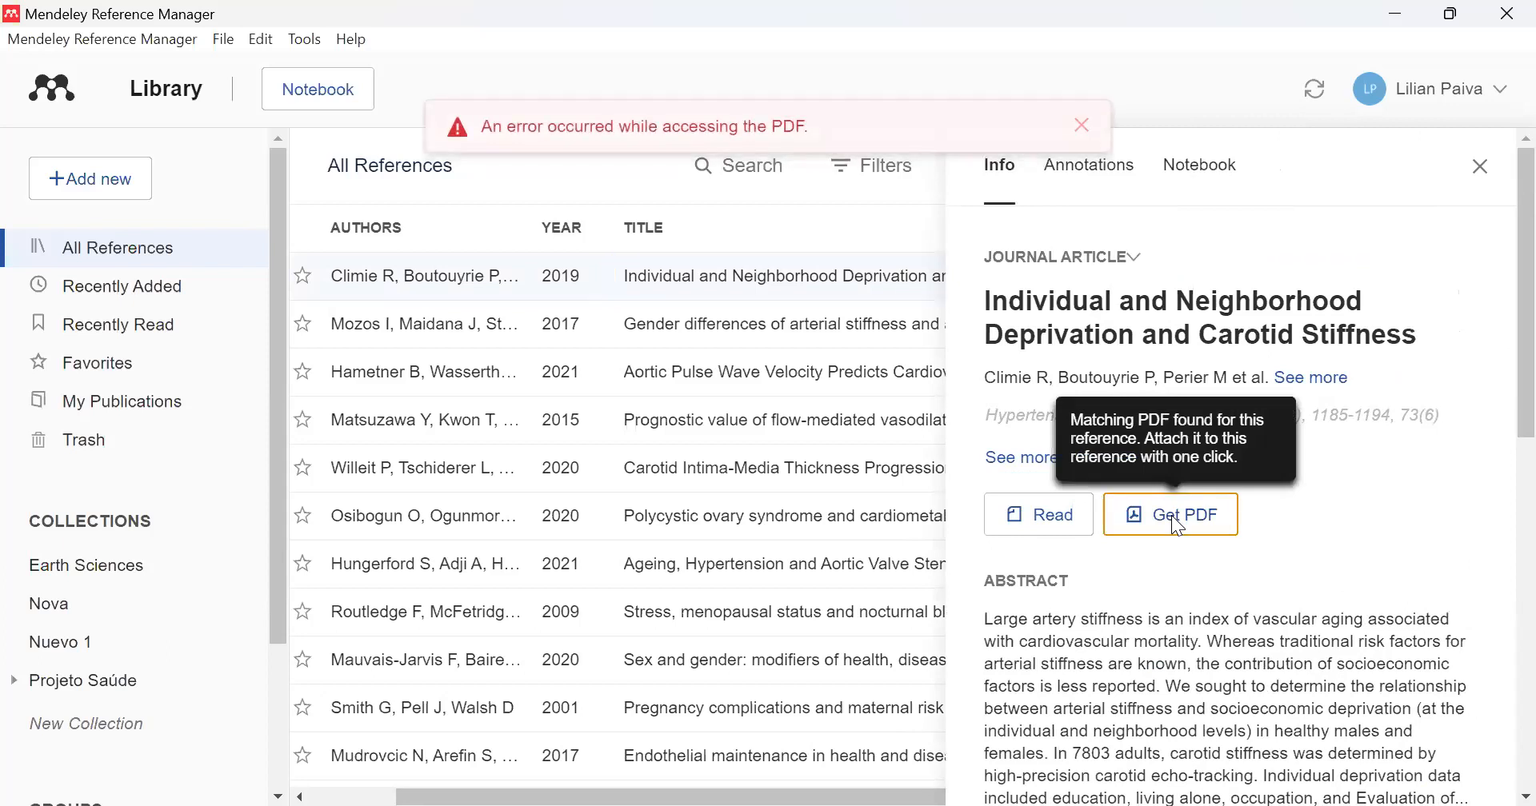
pyautogui.click(1482, 167)
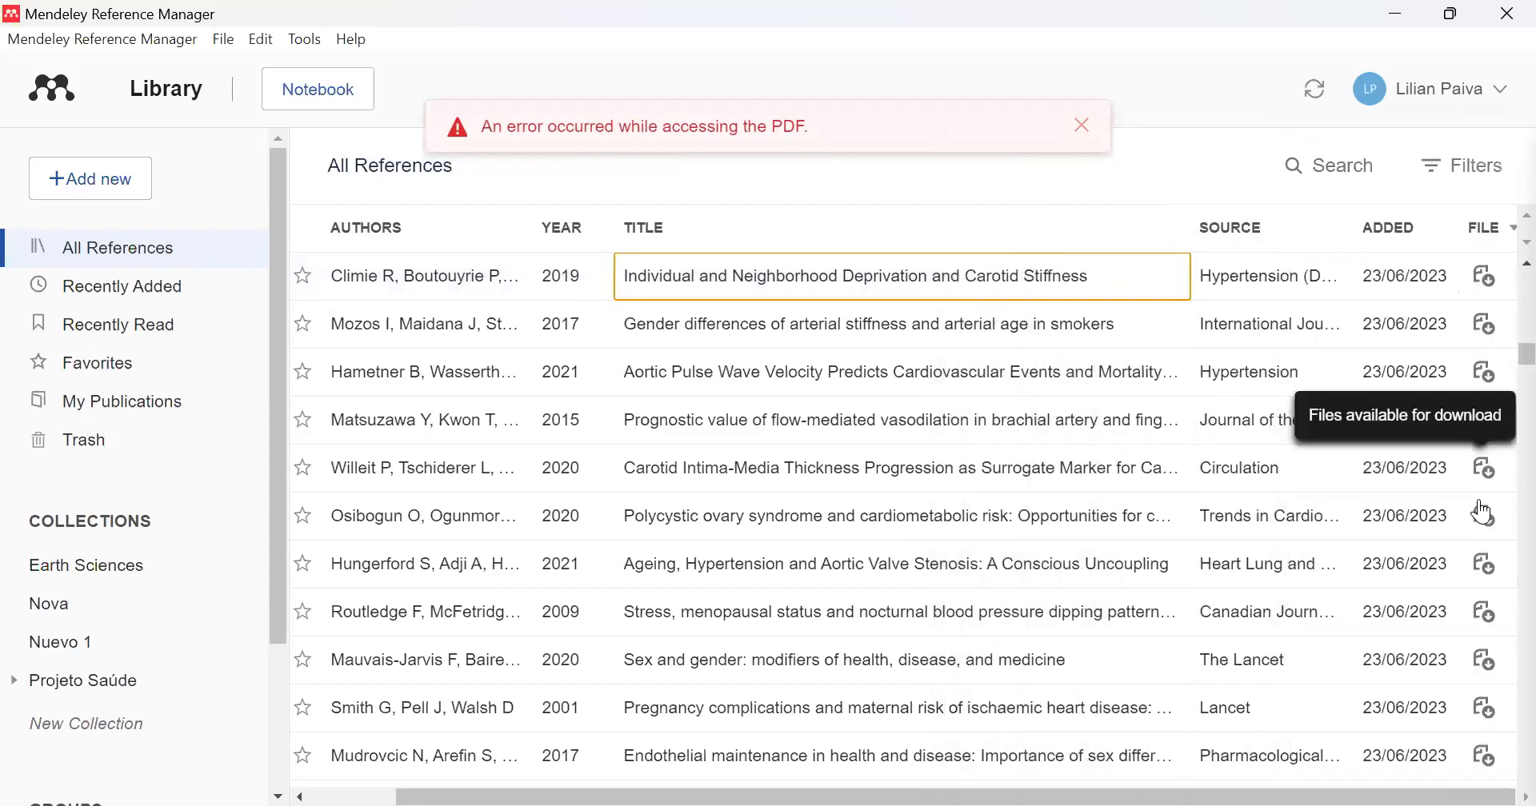
# - Open the PDF of "Polycystic ovary syndrome and cardiometabolic risk" from the reference list and look over its first page
pyautogui.click(1485, 514)
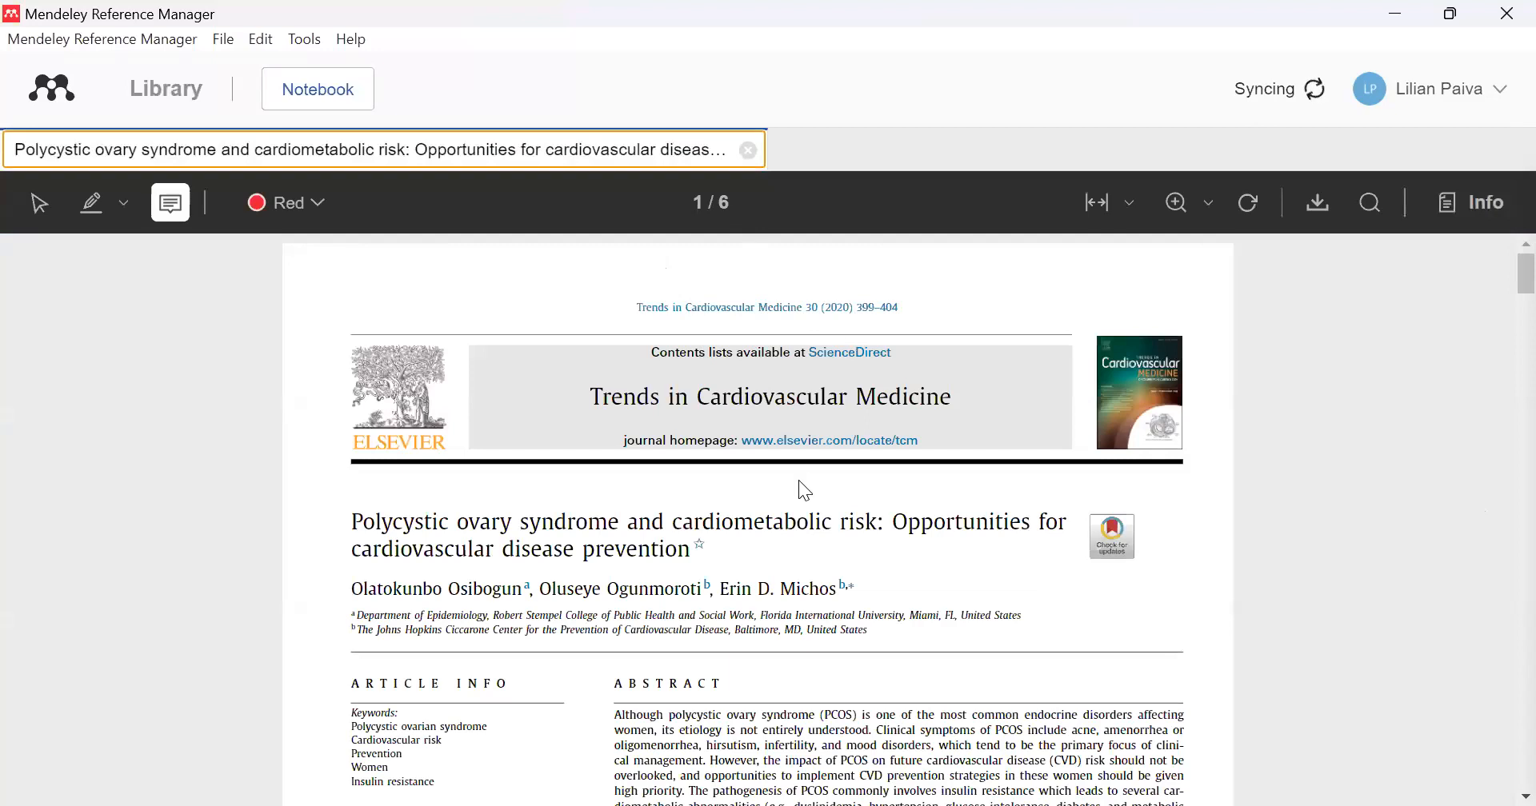
pyautogui.scroll(-9, 799, 485)
pyautogui.scroll(6, 801, 482)
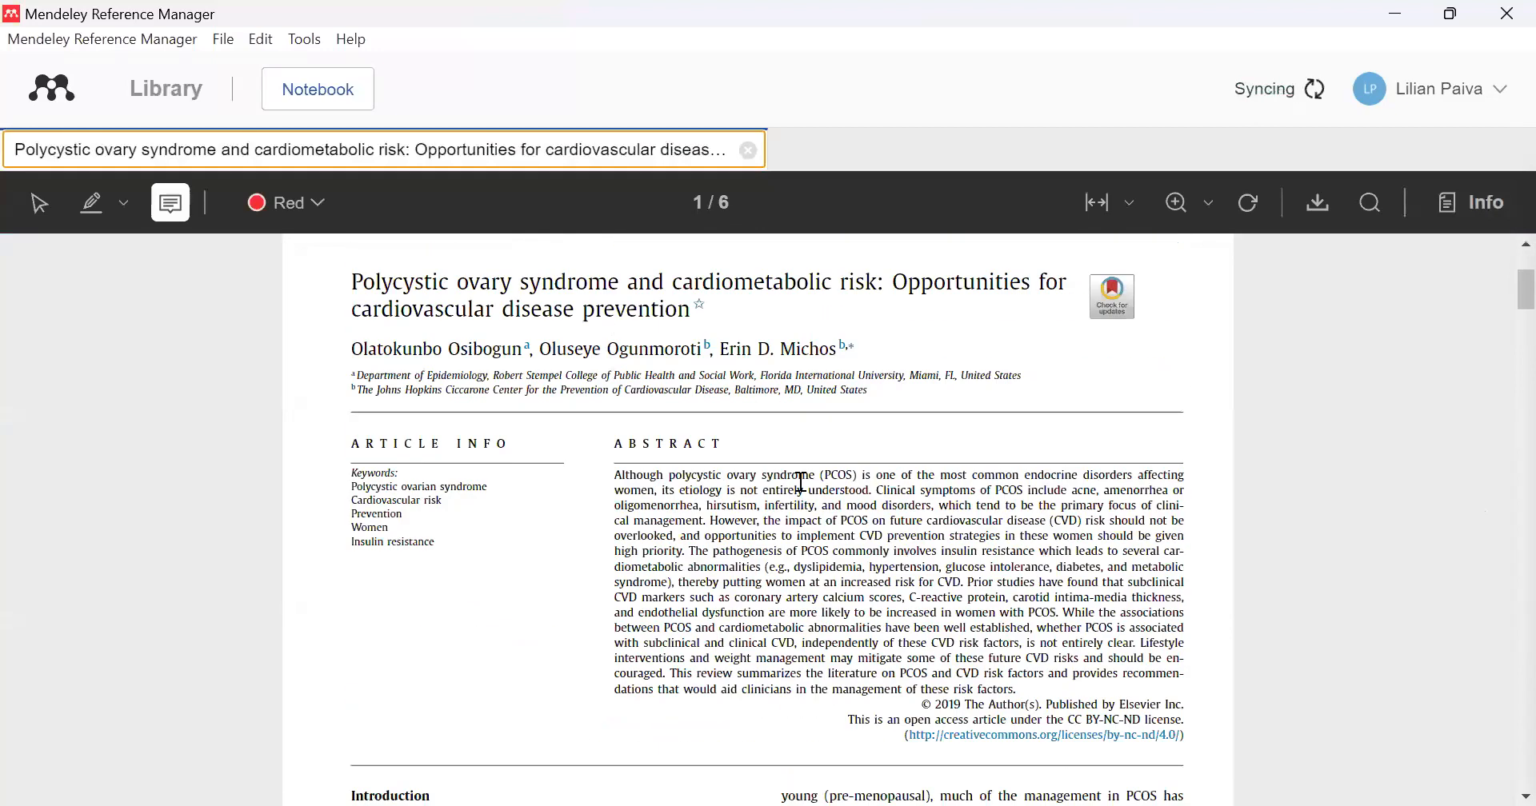
pyautogui.scroll(3, 800, 482)
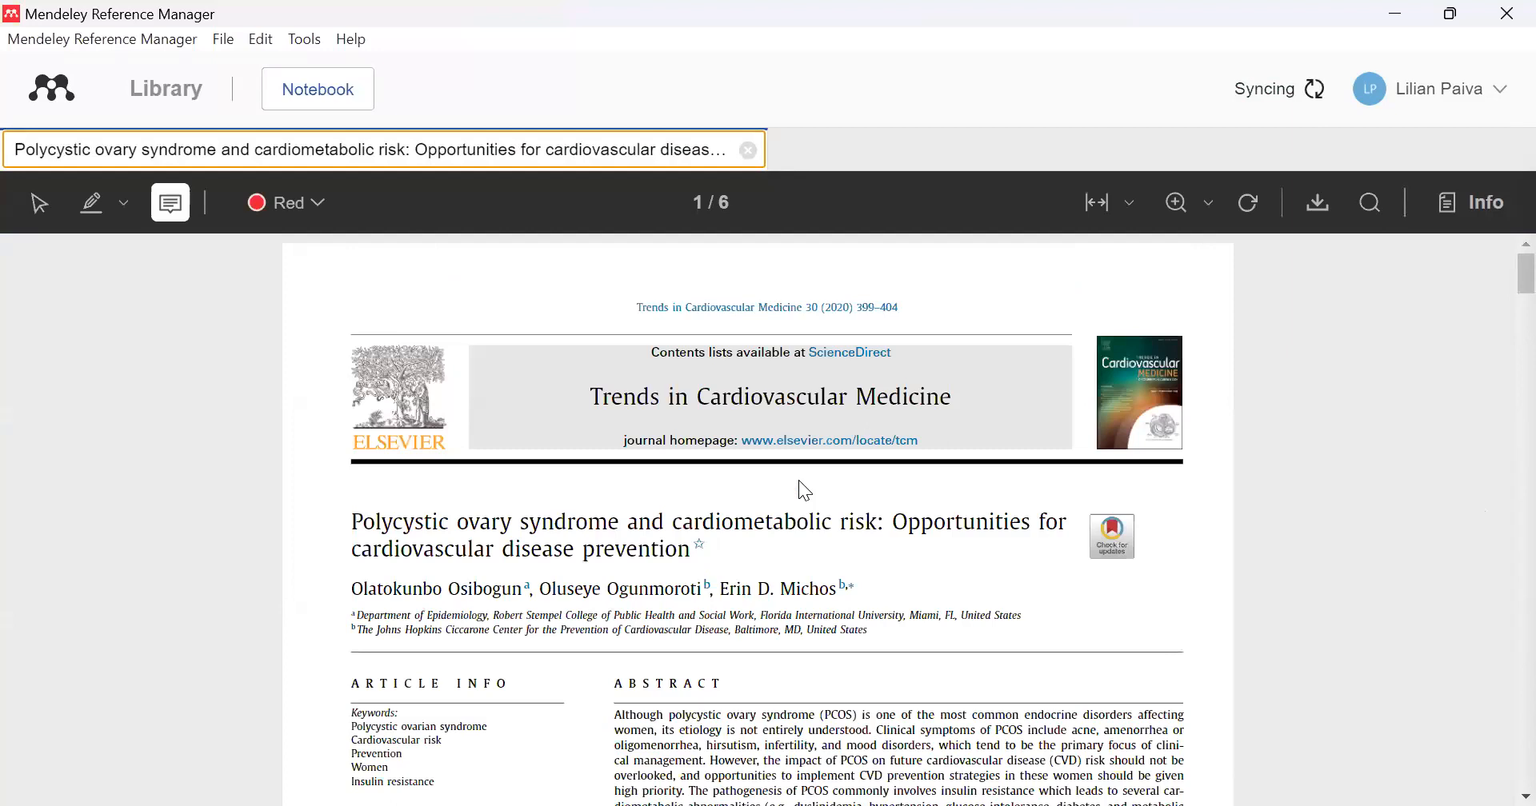
pyautogui.scroll(-5, 800, 489)
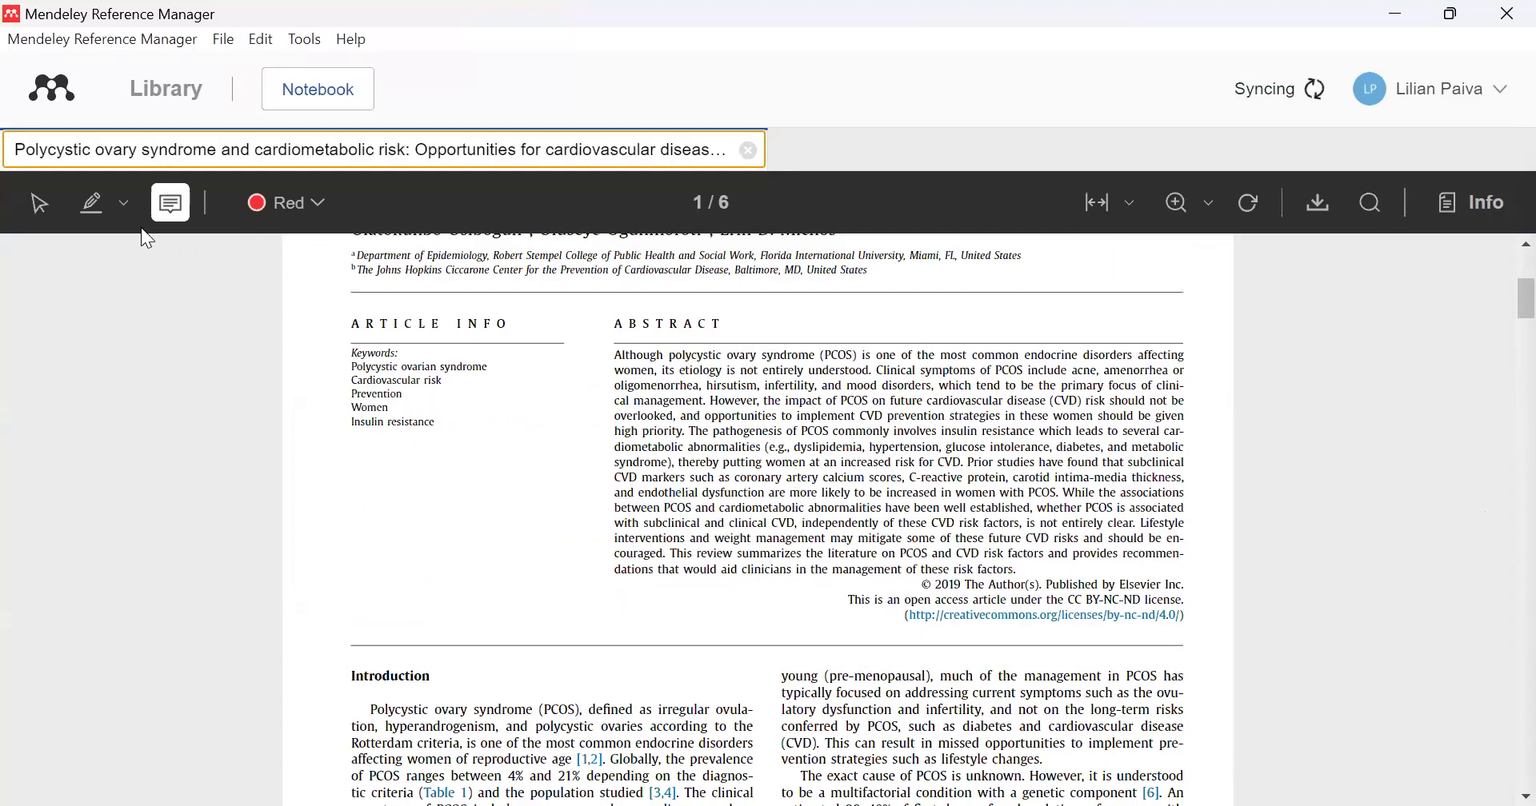
# - Highlight the abstract's first two sentences in red and the passage from "independently of these CVD risk factors" to "CVD risk" in orange
pyautogui.click(91, 203)
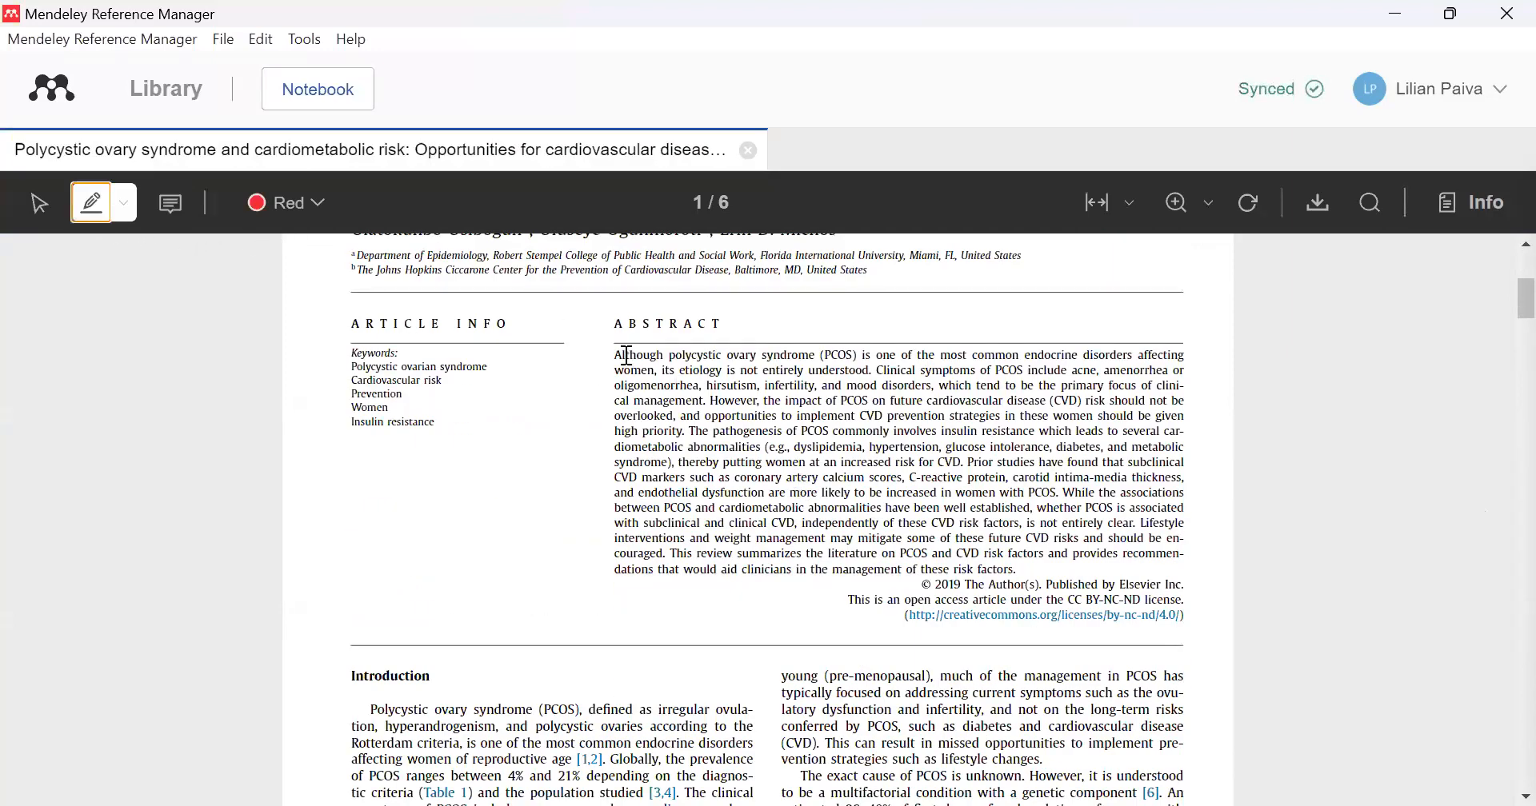
pyautogui.moveTo(616, 355)
pyautogui.mouseDown()
pyautogui.moveTo(696, 353)
pyautogui.moveTo(734, 388)
pyautogui.moveTo(714, 393)
pyautogui.moveTo(712, 572)
pyautogui.moveTo(702, 398)
pyautogui.mouseUp()
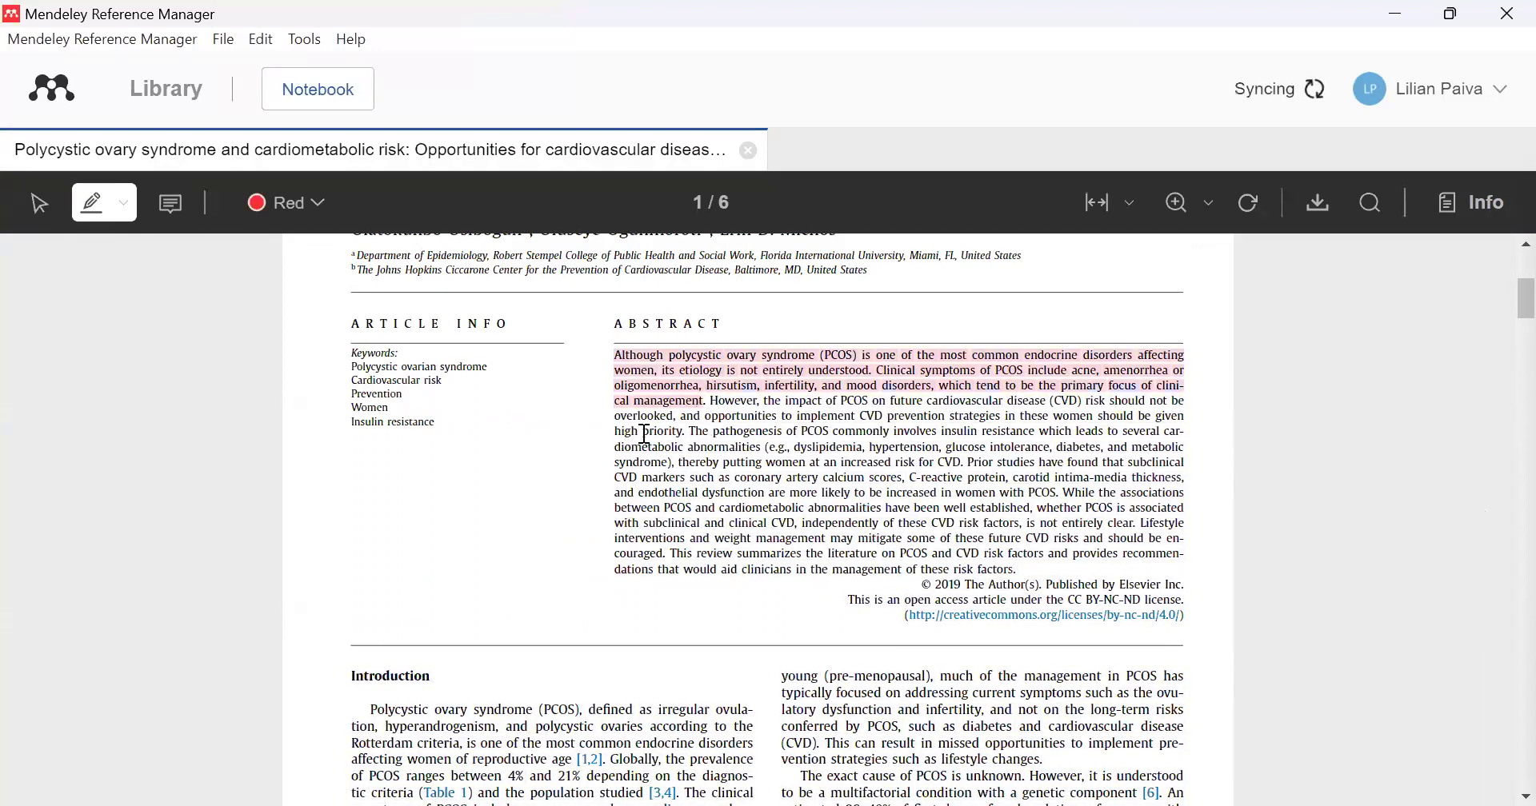
pyautogui.click(314, 203)
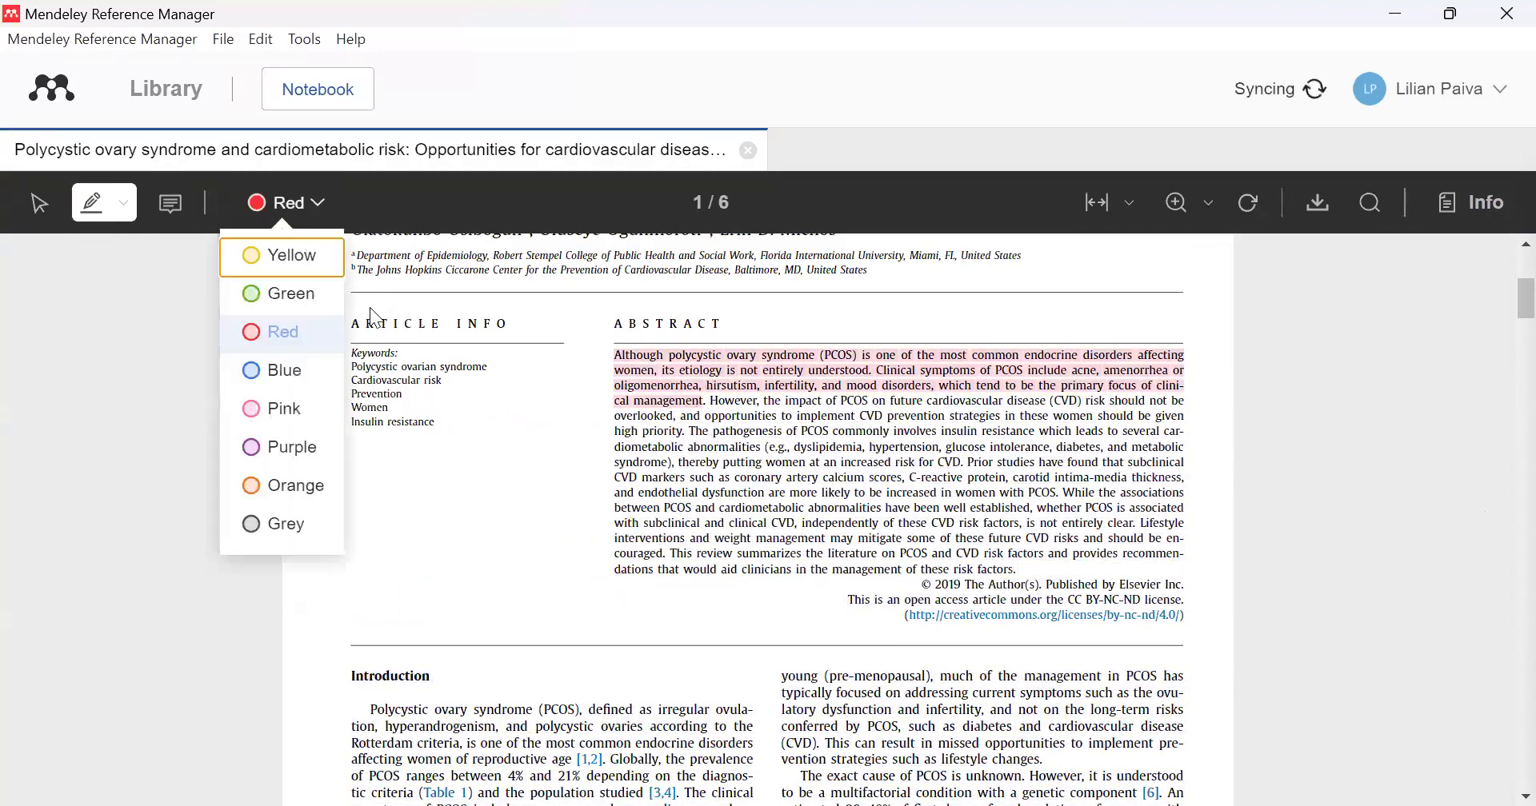
pyautogui.click(317, 484)
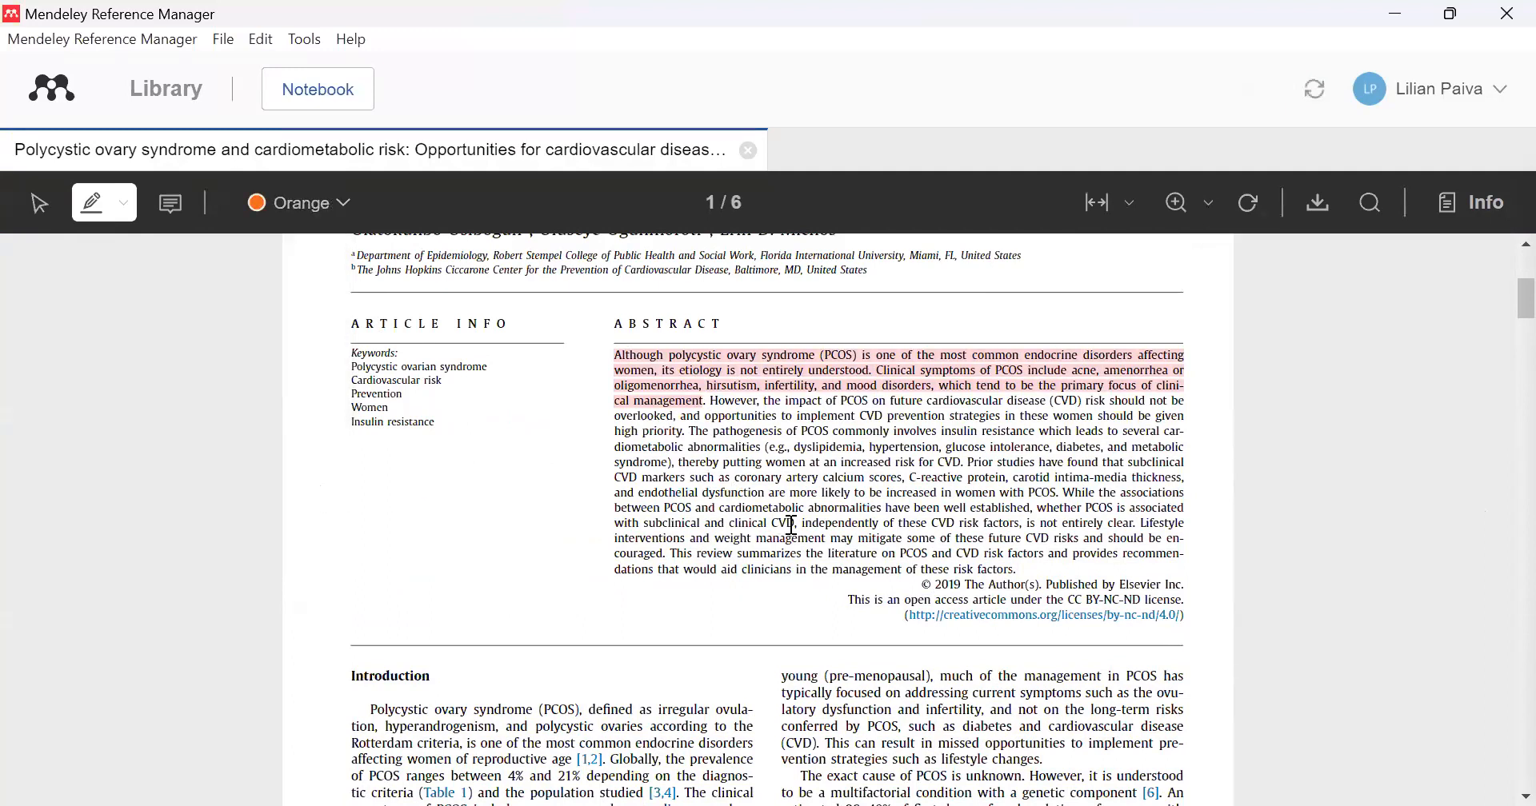
pyautogui.moveTo(803, 524); pyautogui.dragTo(1008, 560)
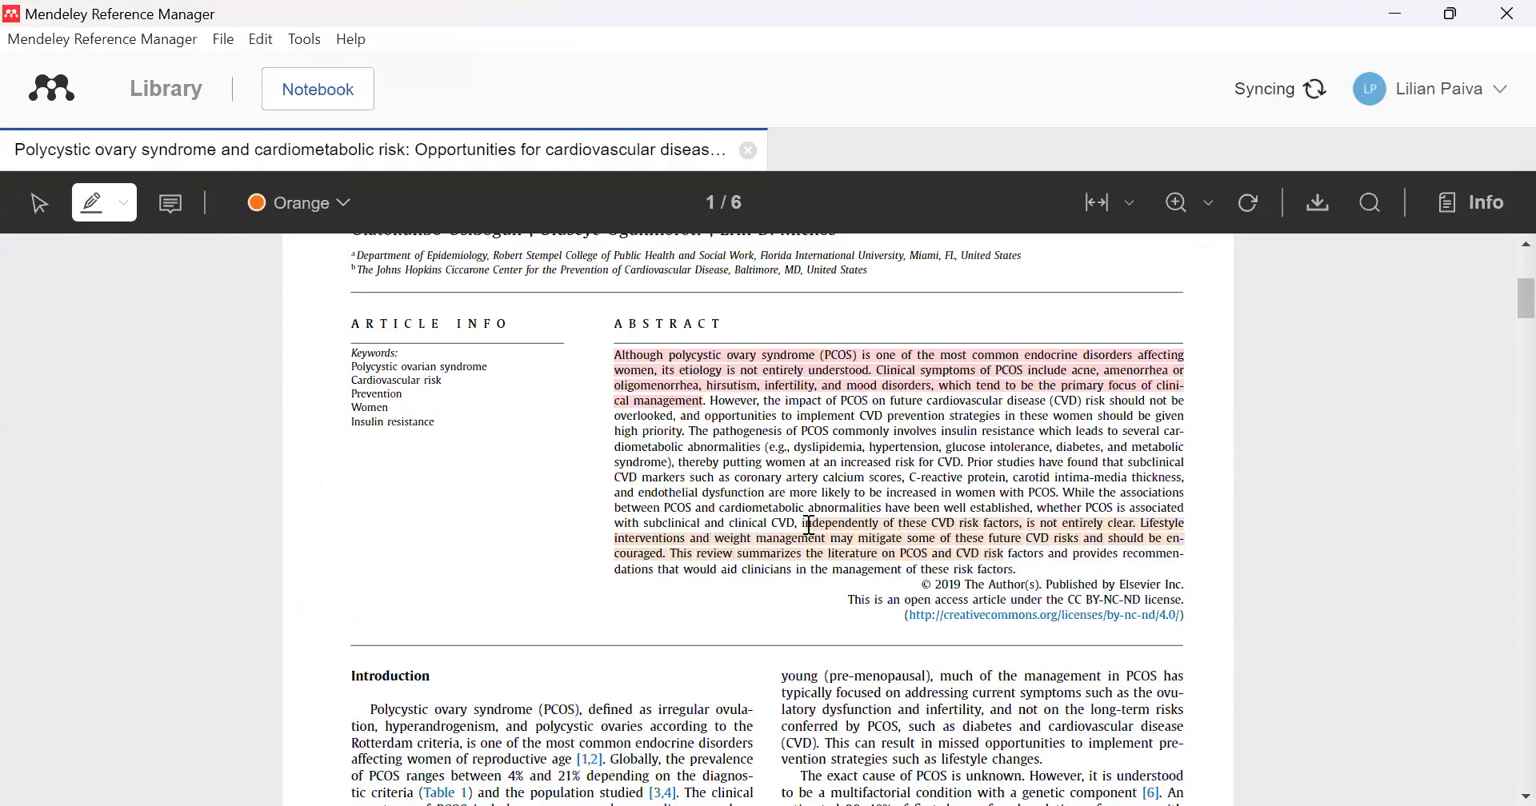
# - Add an orange sticky note reading "checar" to the abstract of the open PDF
pyautogui.click(170, 203)
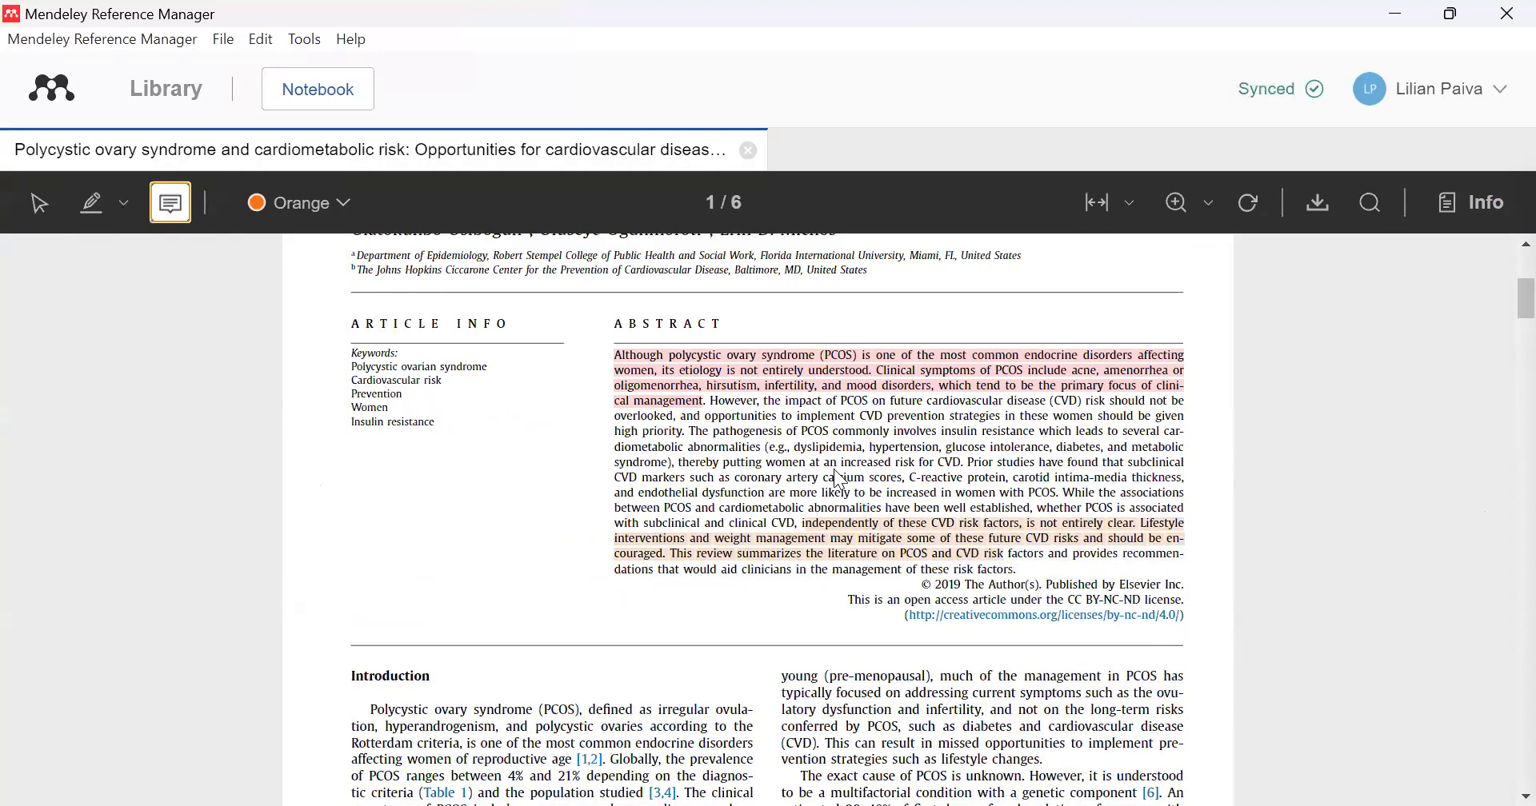
pyautogui.click(972, 460)
pyautogui.click(1000, 555)
pyautogui.write('ch')
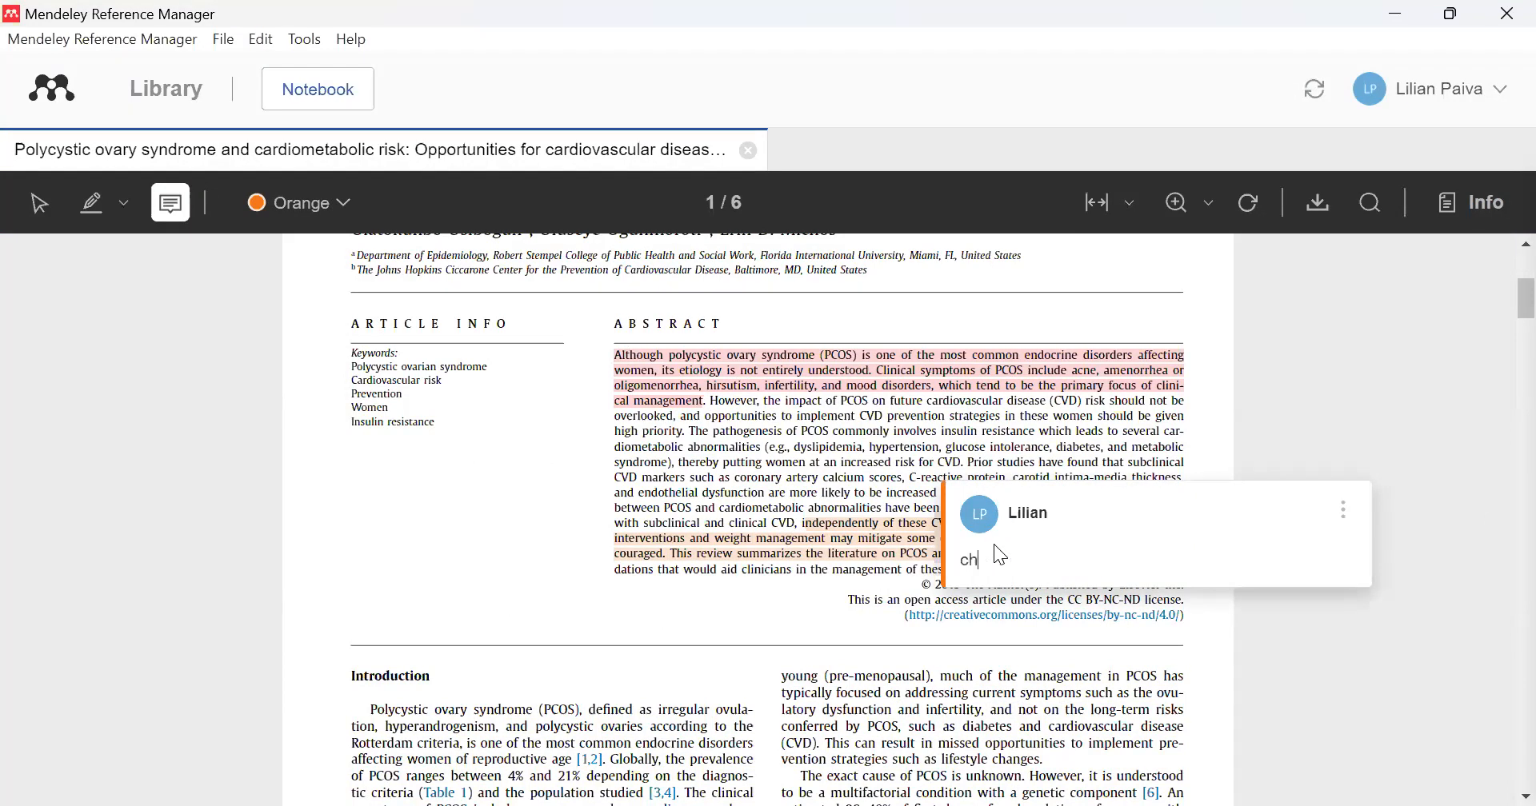
pyautogui.write('eck')
pyautogui.press('Return')
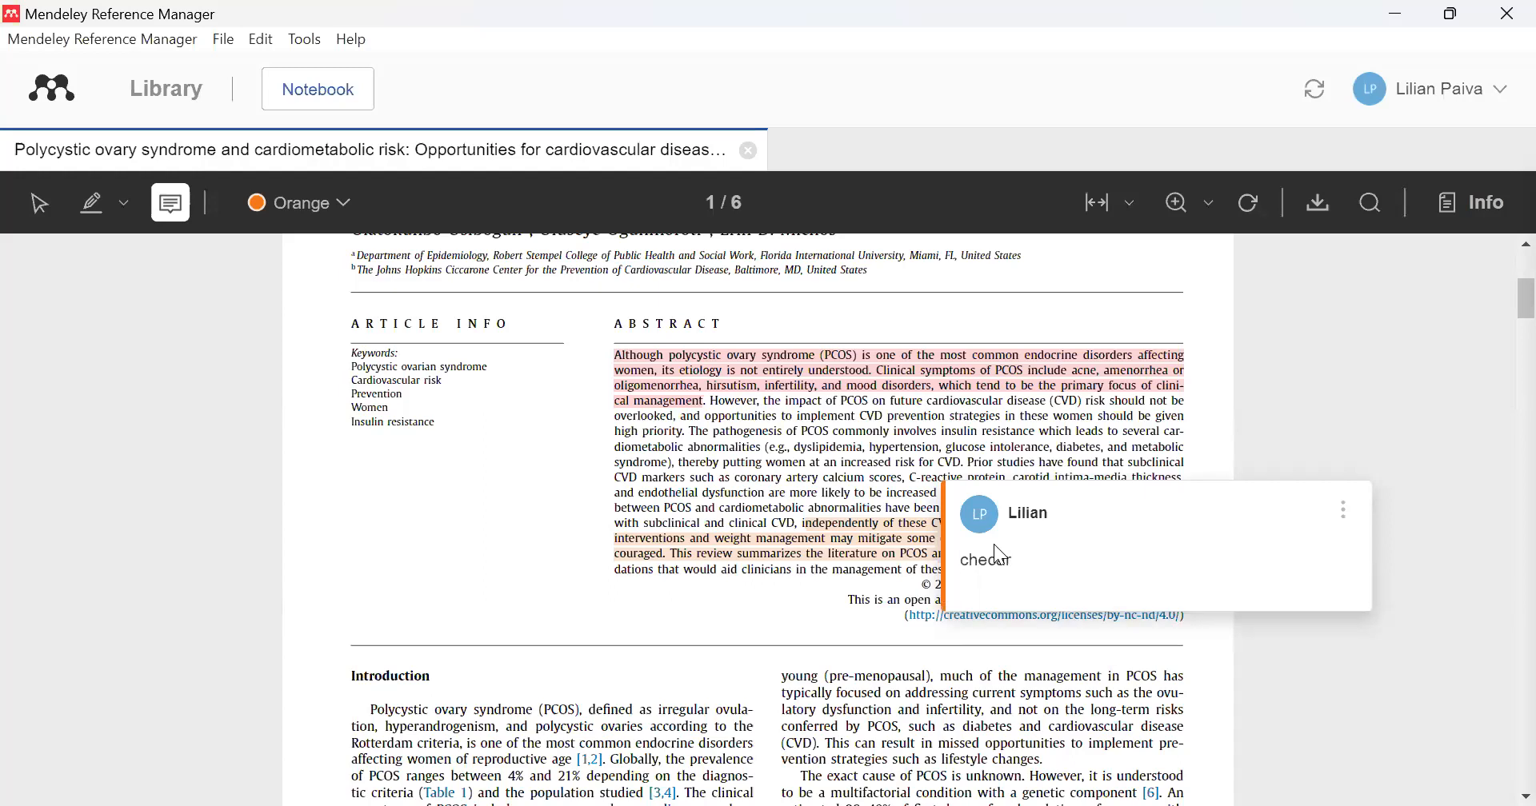
pyautogui.click(1097, 447)
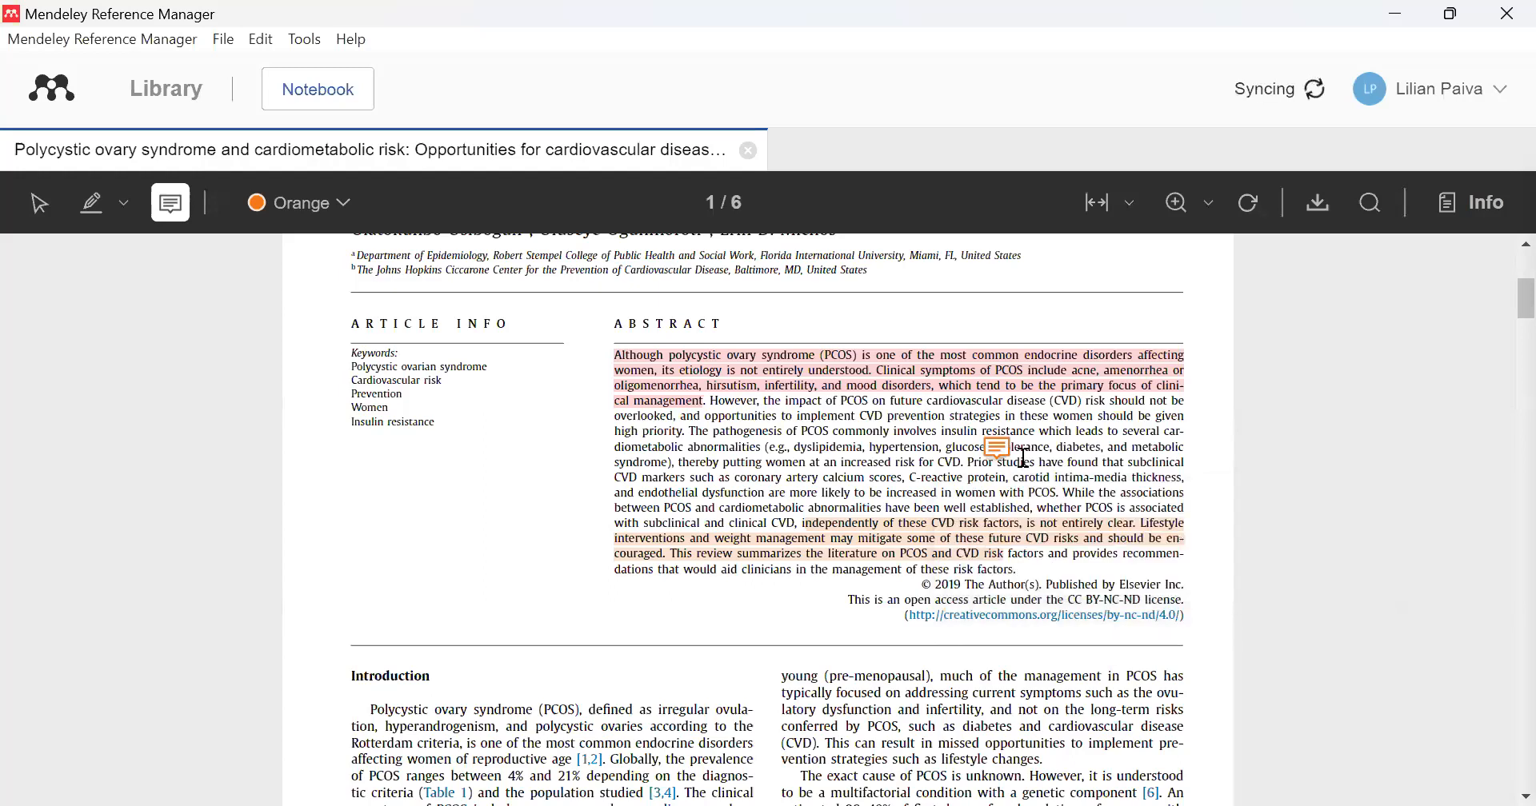
# - Review the open article's information, files, identifiers and annotations beside the PDF, and return to the full-width document
pyautogui.scroll(-10, 919, 448)
pyautogui.scroll(12, 918, 449)
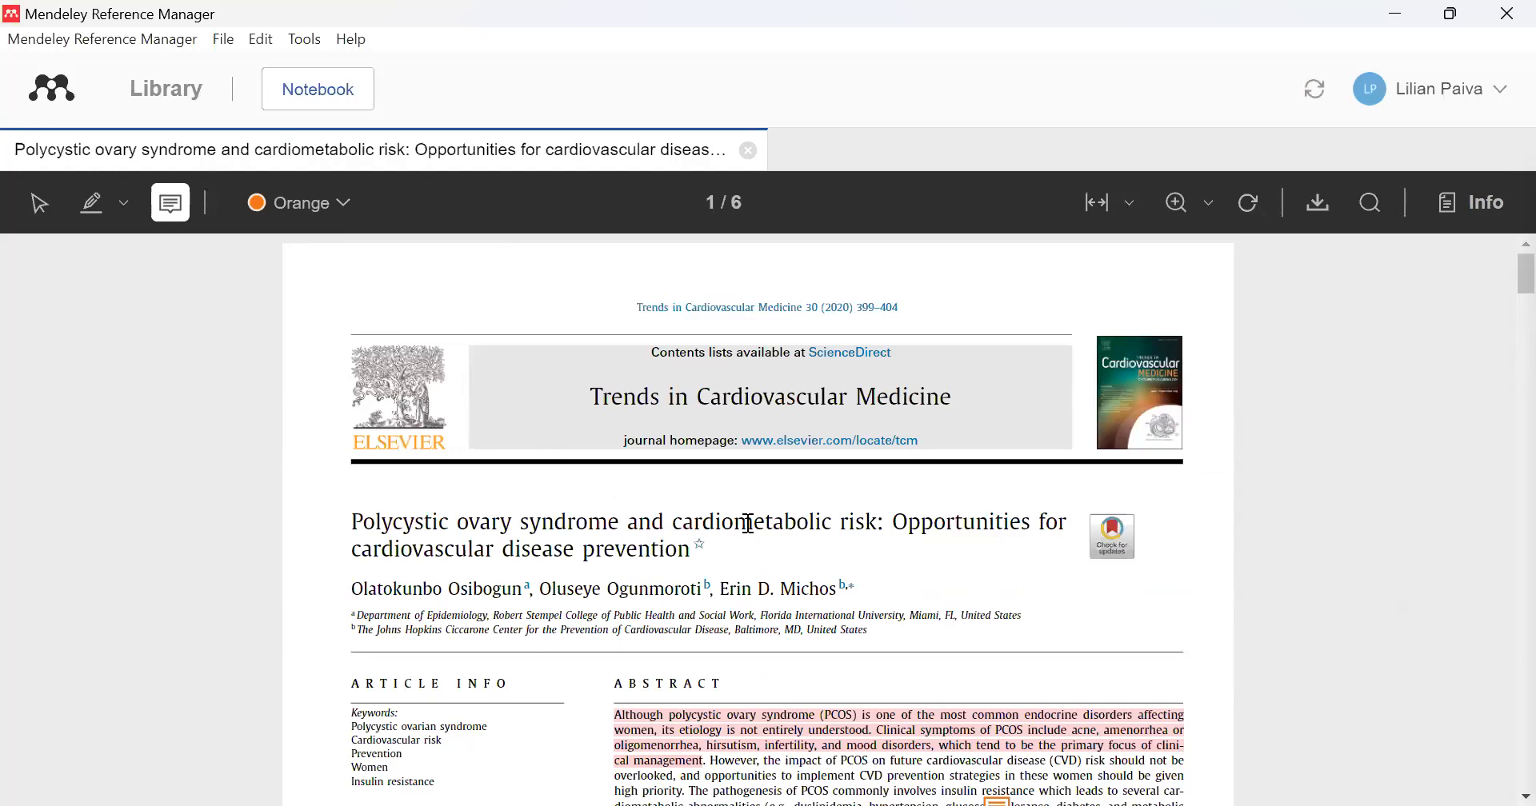
pyautogui.click(590, 154)
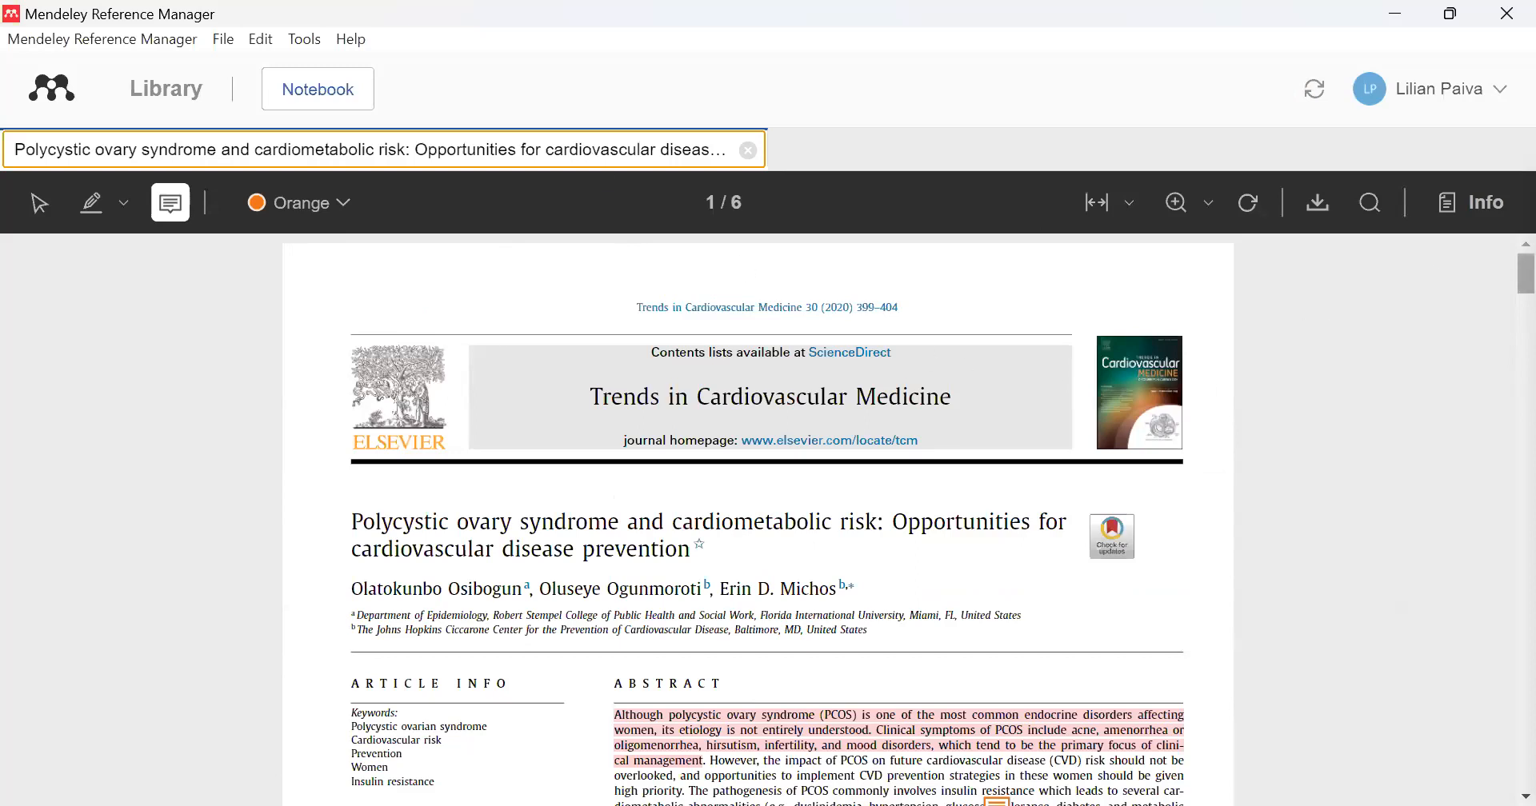
pyautogui.click(1471, 209)
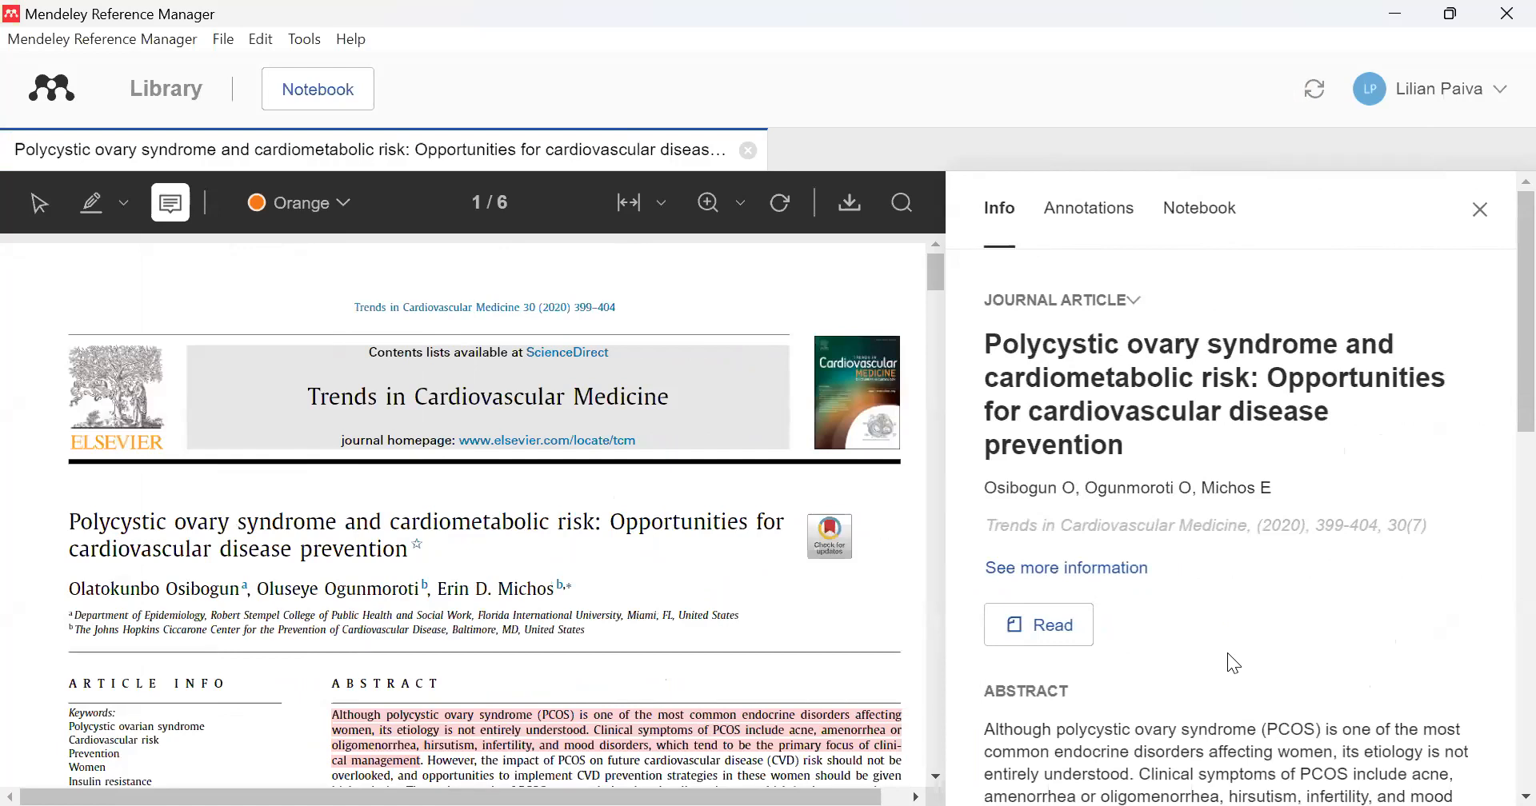
pyautogui.scroll(-10, 1227, 653)
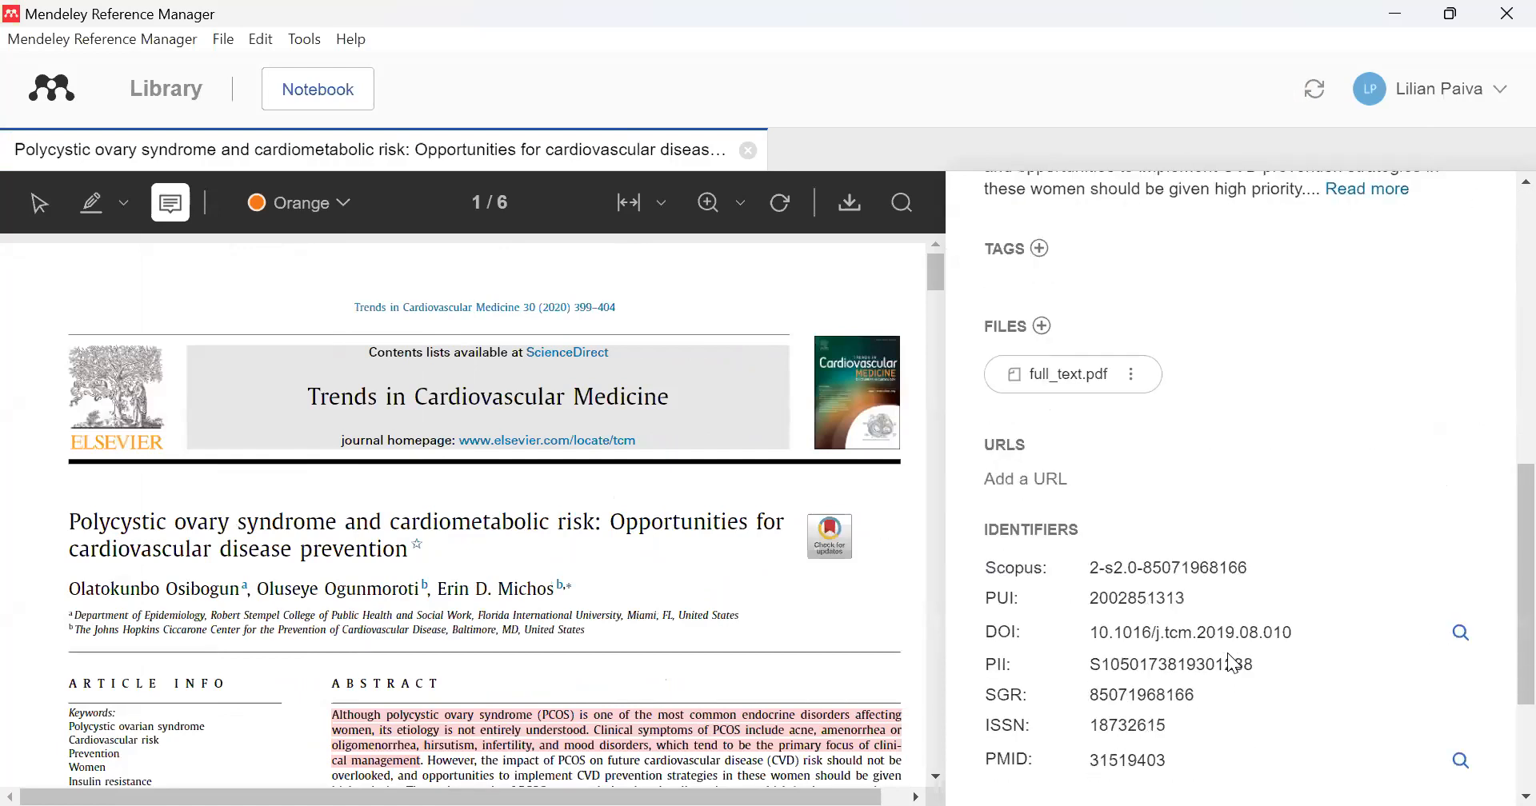
pyautogui.scroll(10, 1232, 656)
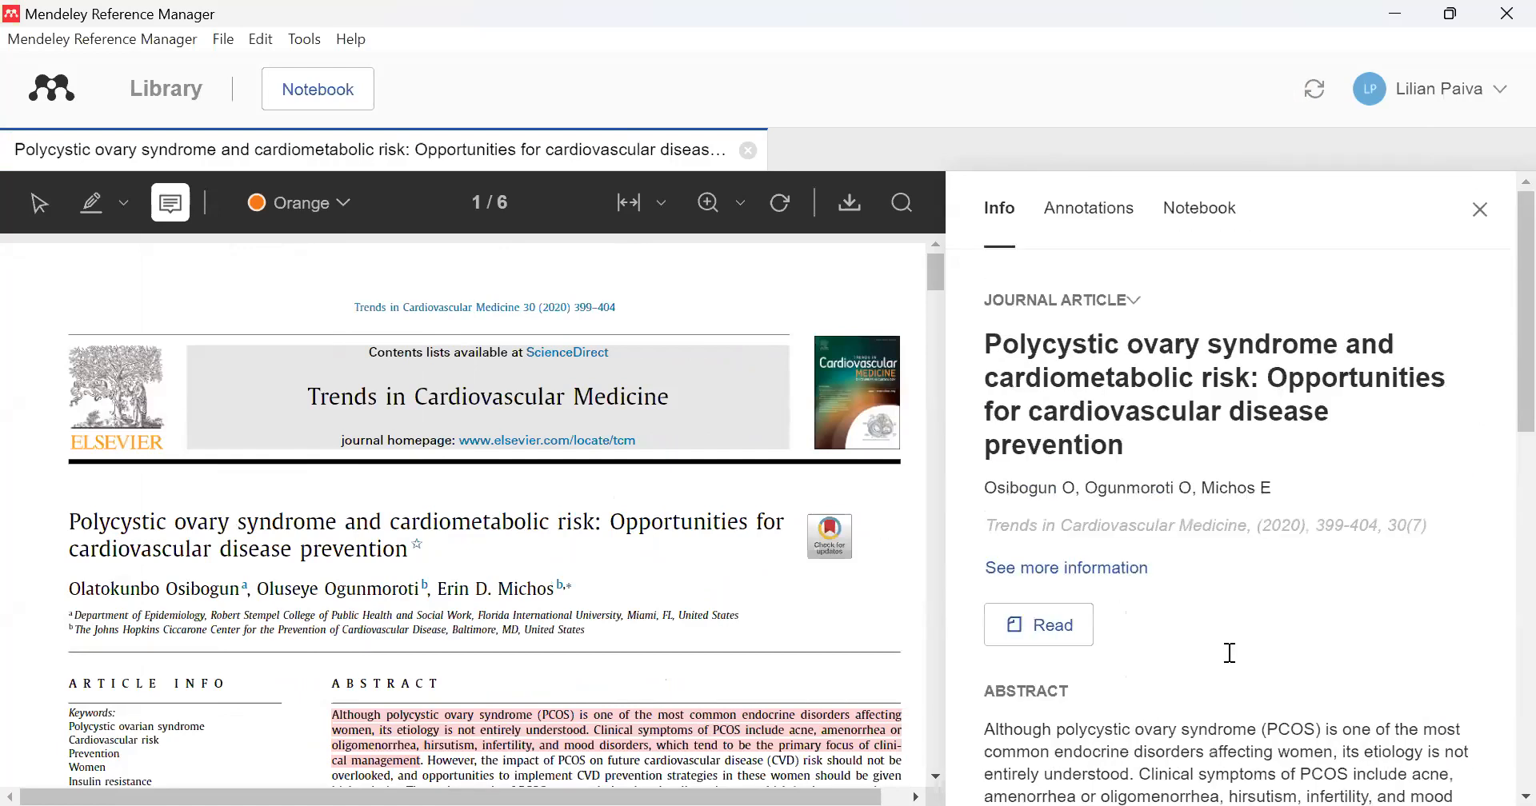
pyautogui.click(1053, 217)
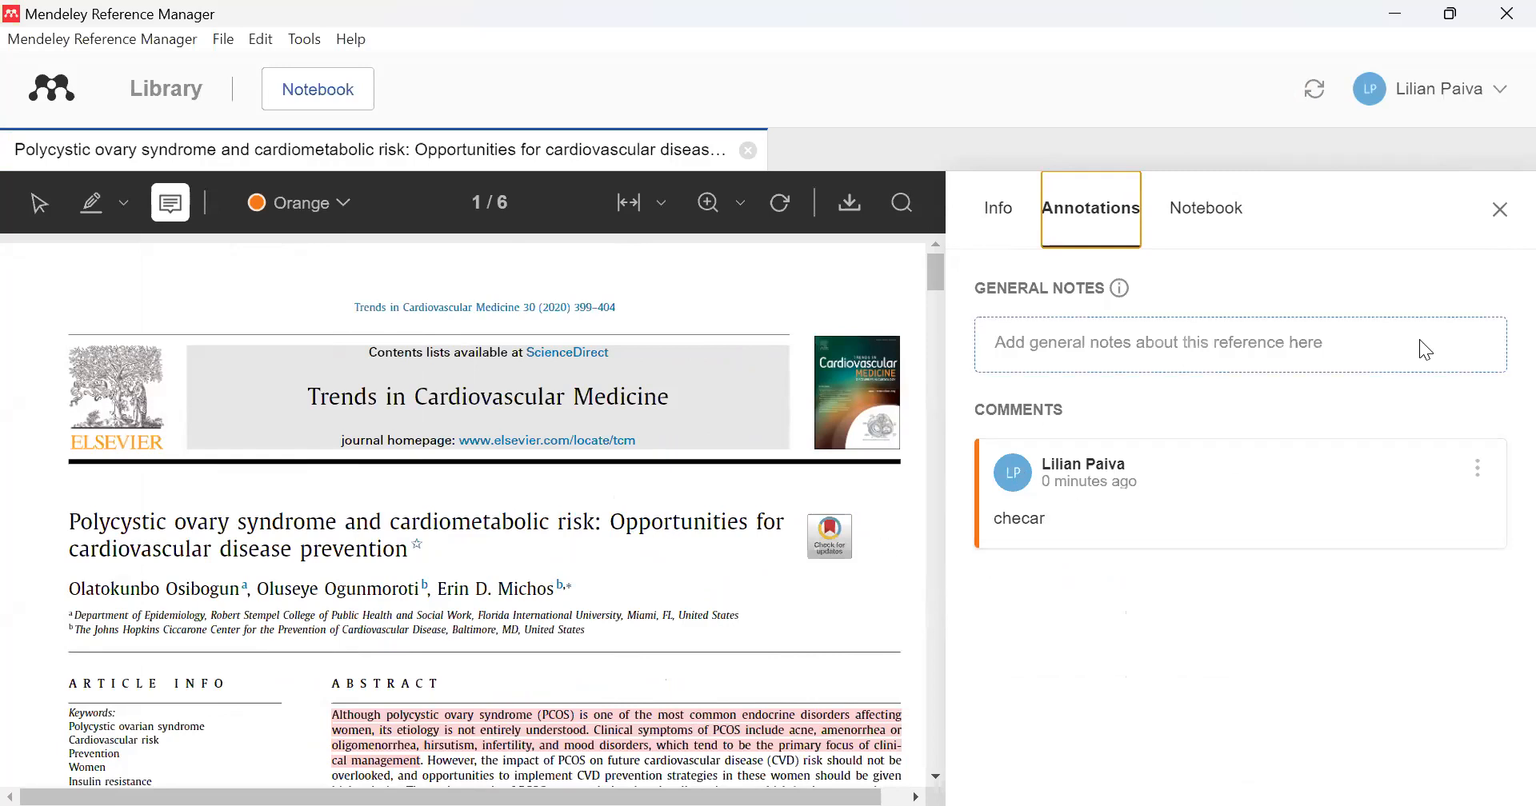
pyautogui.click(1500, 210)
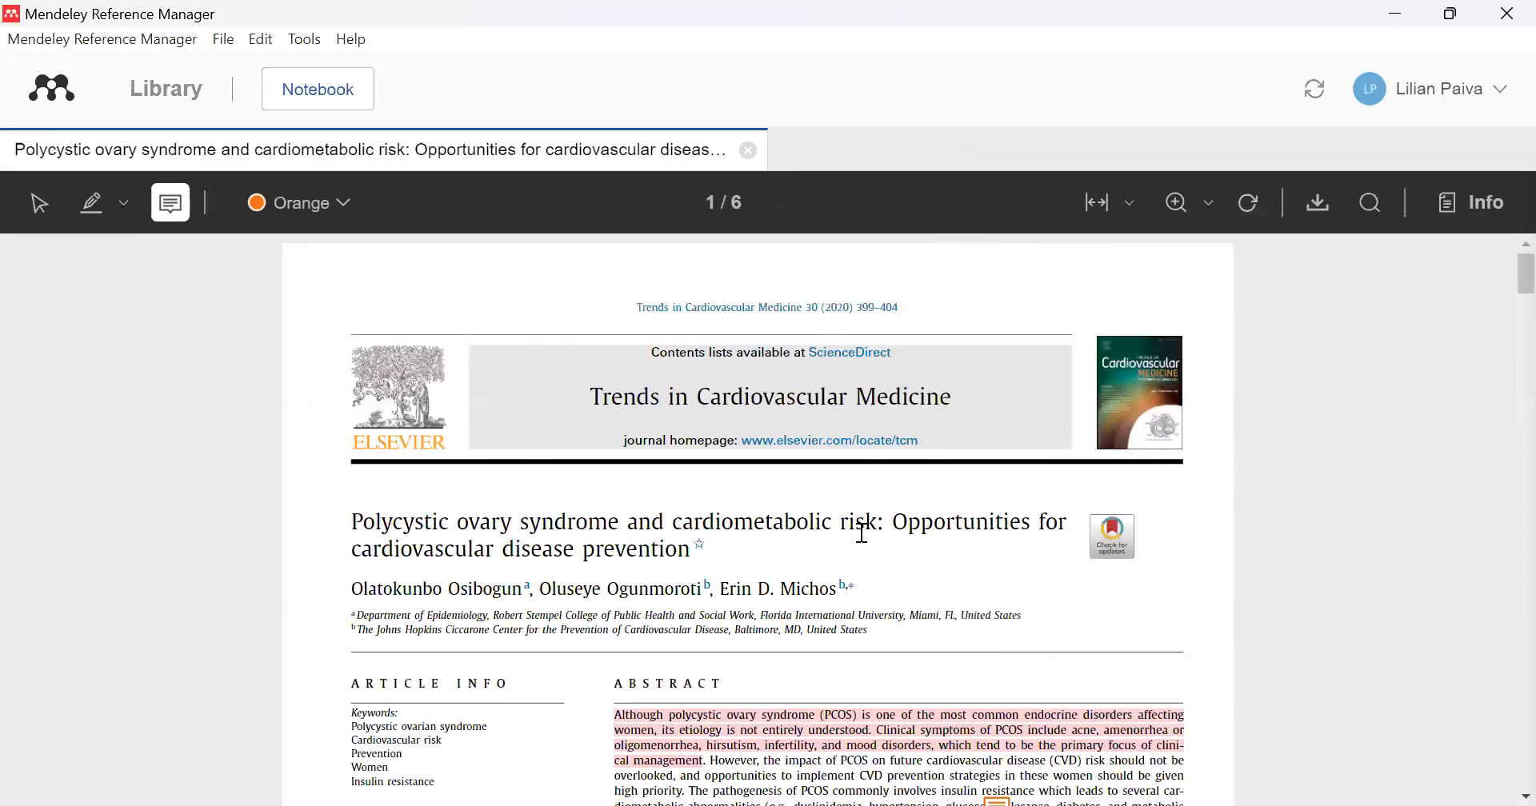
pyautogui.scroll(-2, 752, 636)
pyautogui.scroll(2, 752, 637)
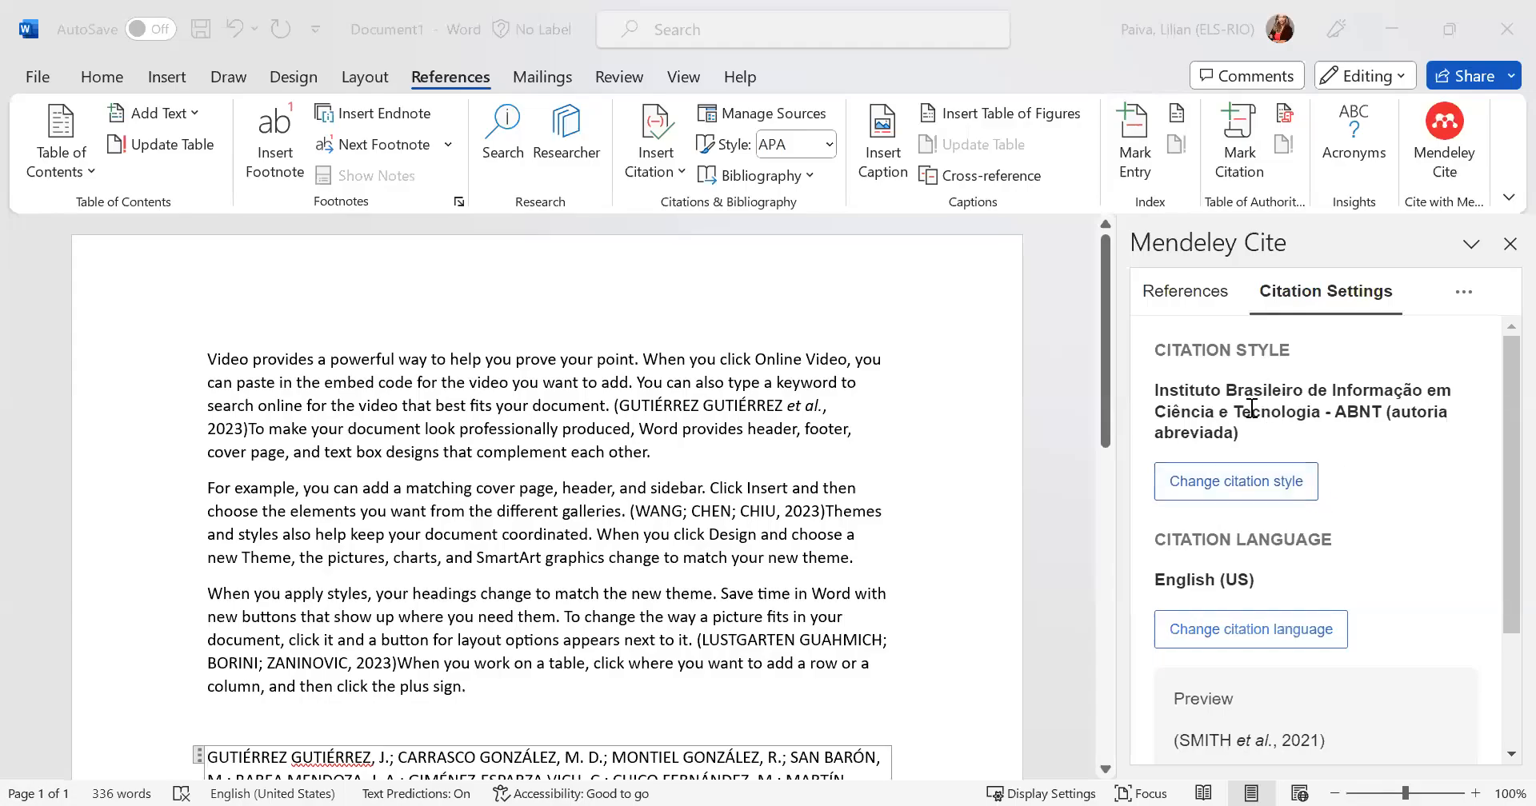
# - Review the citation settings and available styles in Mendeley Cite in Word, and search online for another style with "abnt"
pyautogui.scroll(-3, 1364, 455)
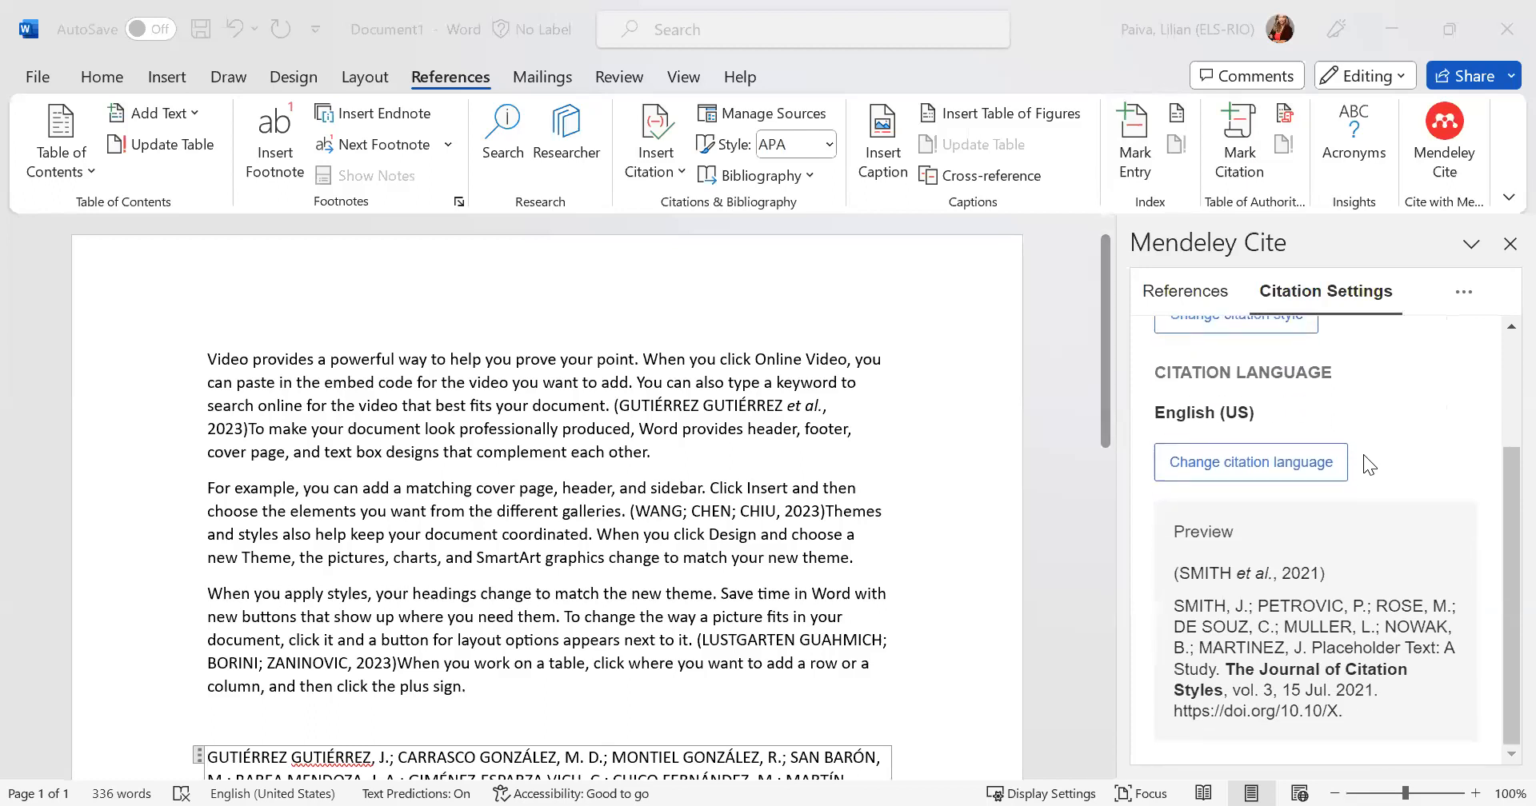
pyautogui.scroll(3, 1363, 454)
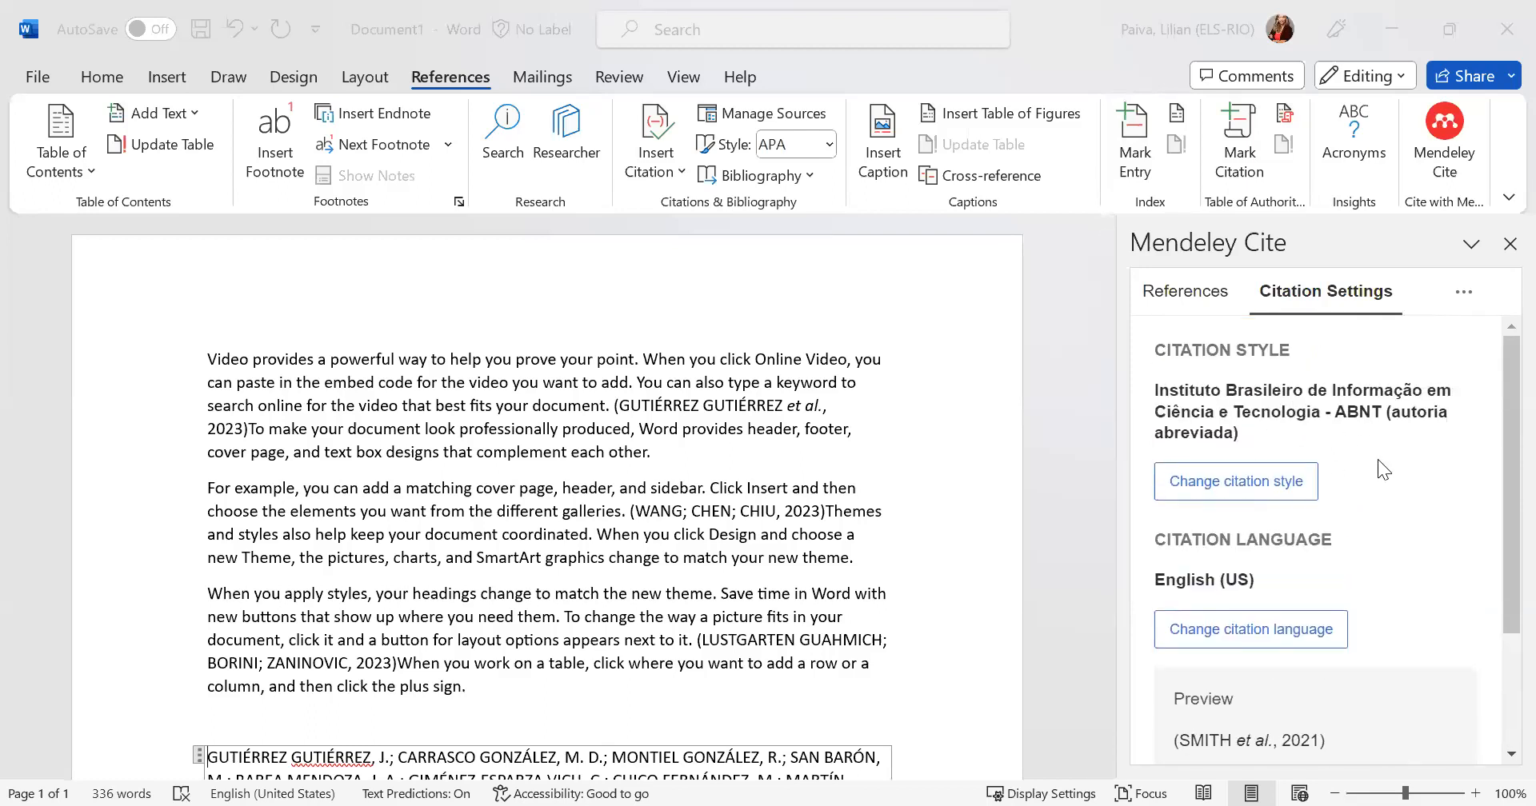
pyautogui.click(1234, 484)
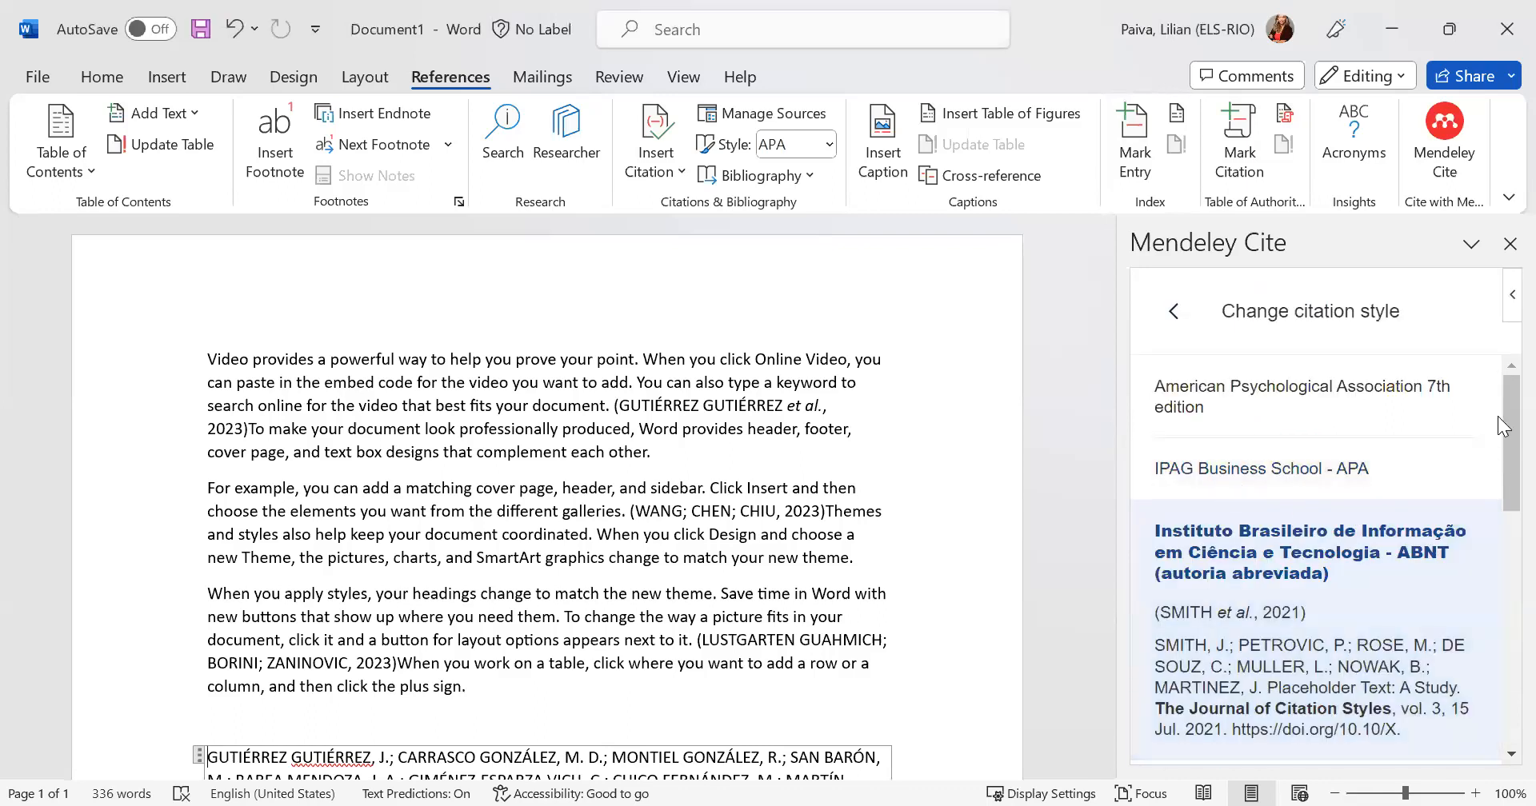
pyautogui.scroll(-1, 1497, 419)
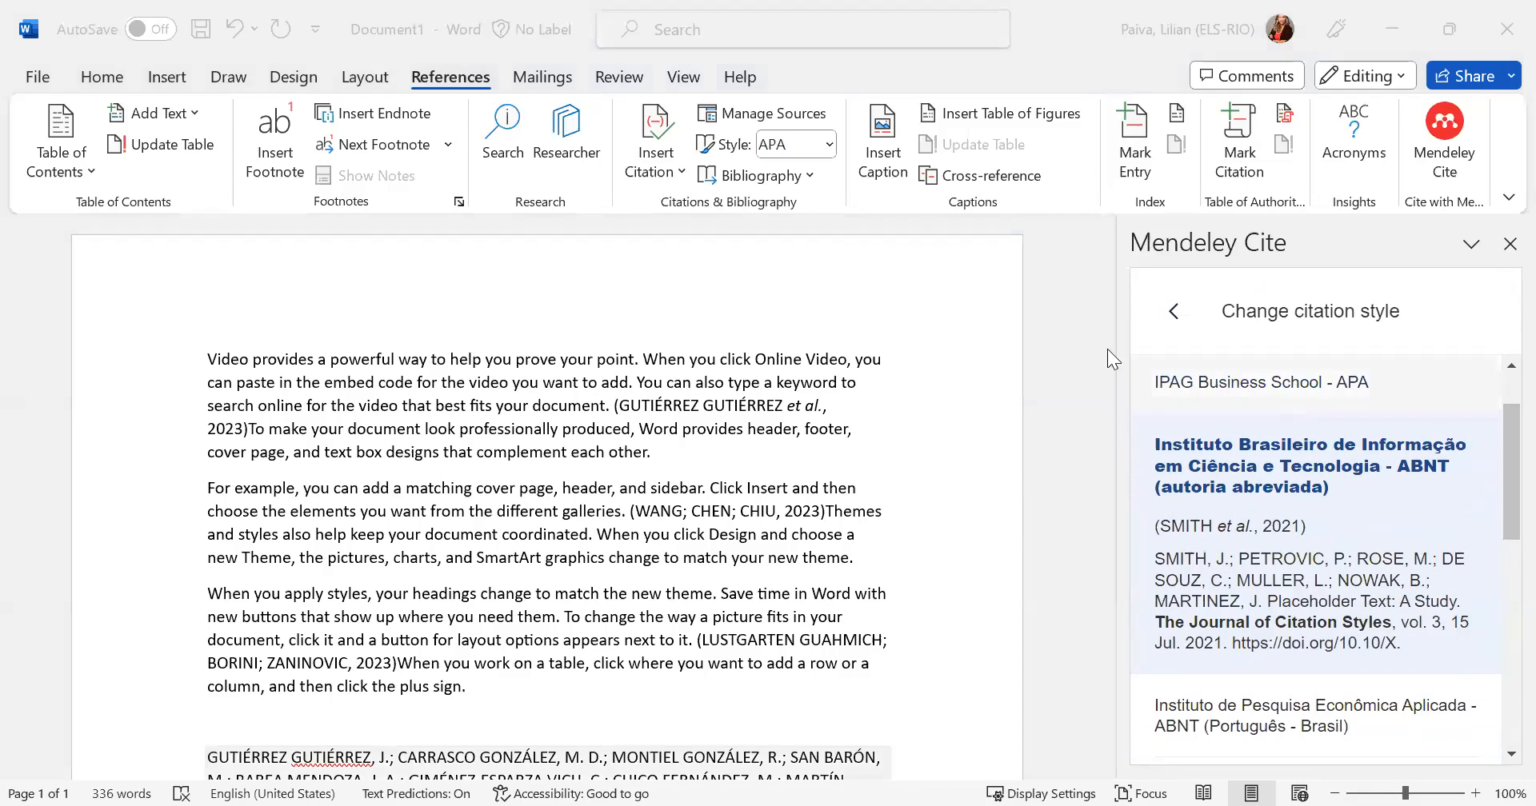
pyautogui.scroll(-7, 1498, 413)
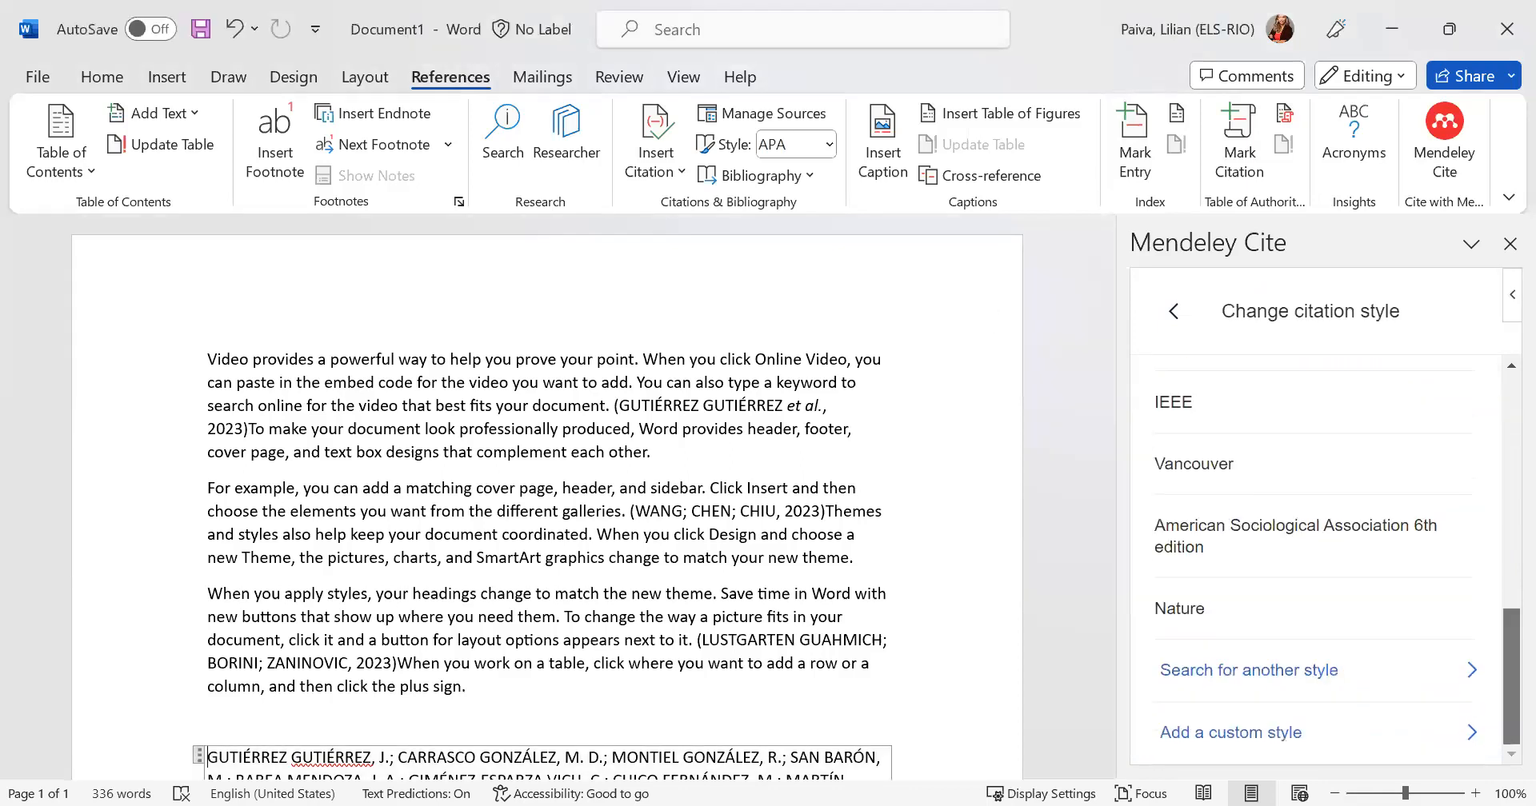
pyautogui.click(1293, 672)
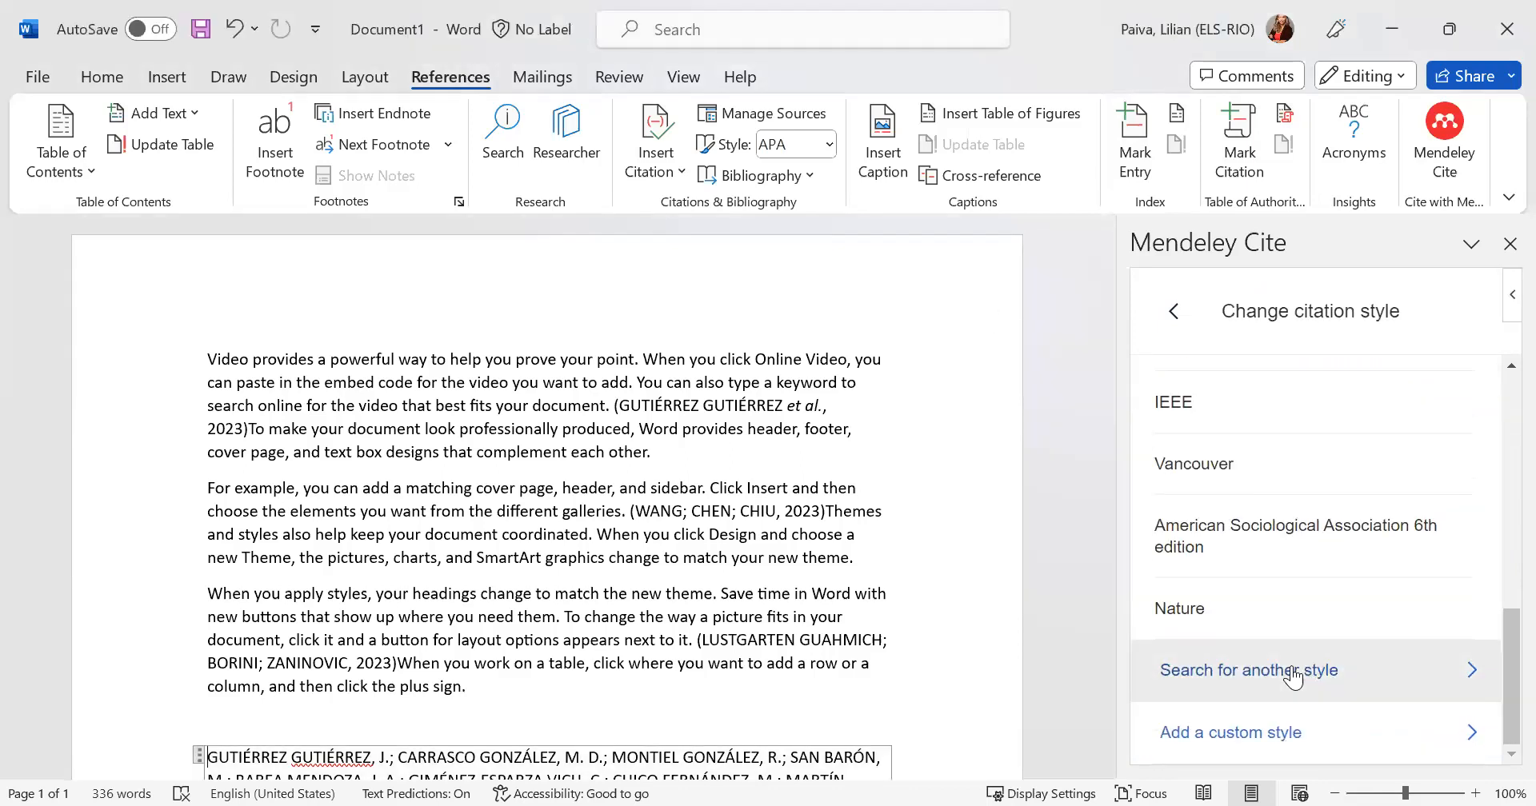
pyautogui.write('abnt')
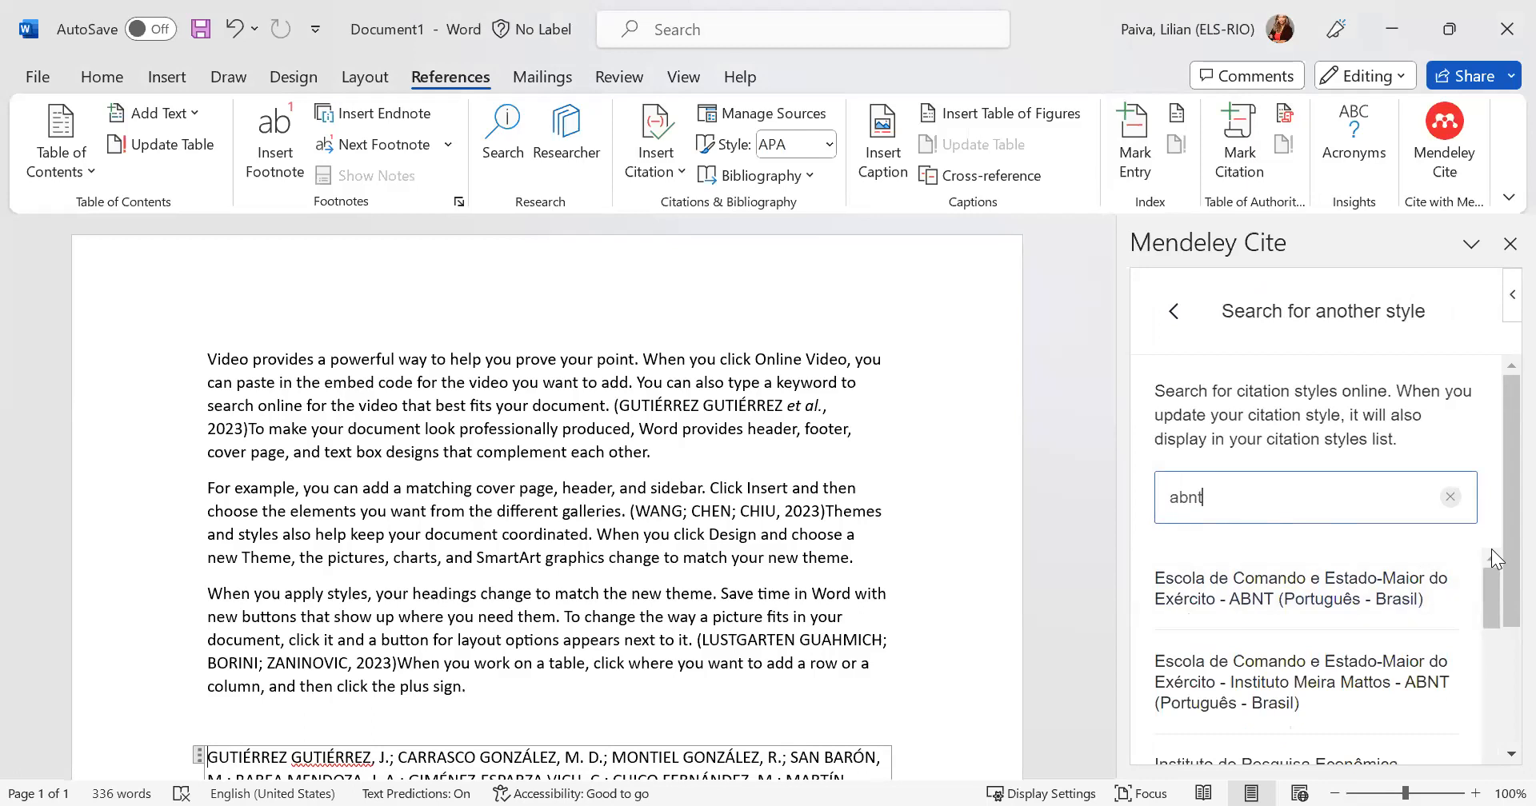
# - Look through the list of ABNT citation styles from different Brazilian universities and institutes
pyautogui.moveTo(1498, 557); pyautogui.dragTo(1501, 613)
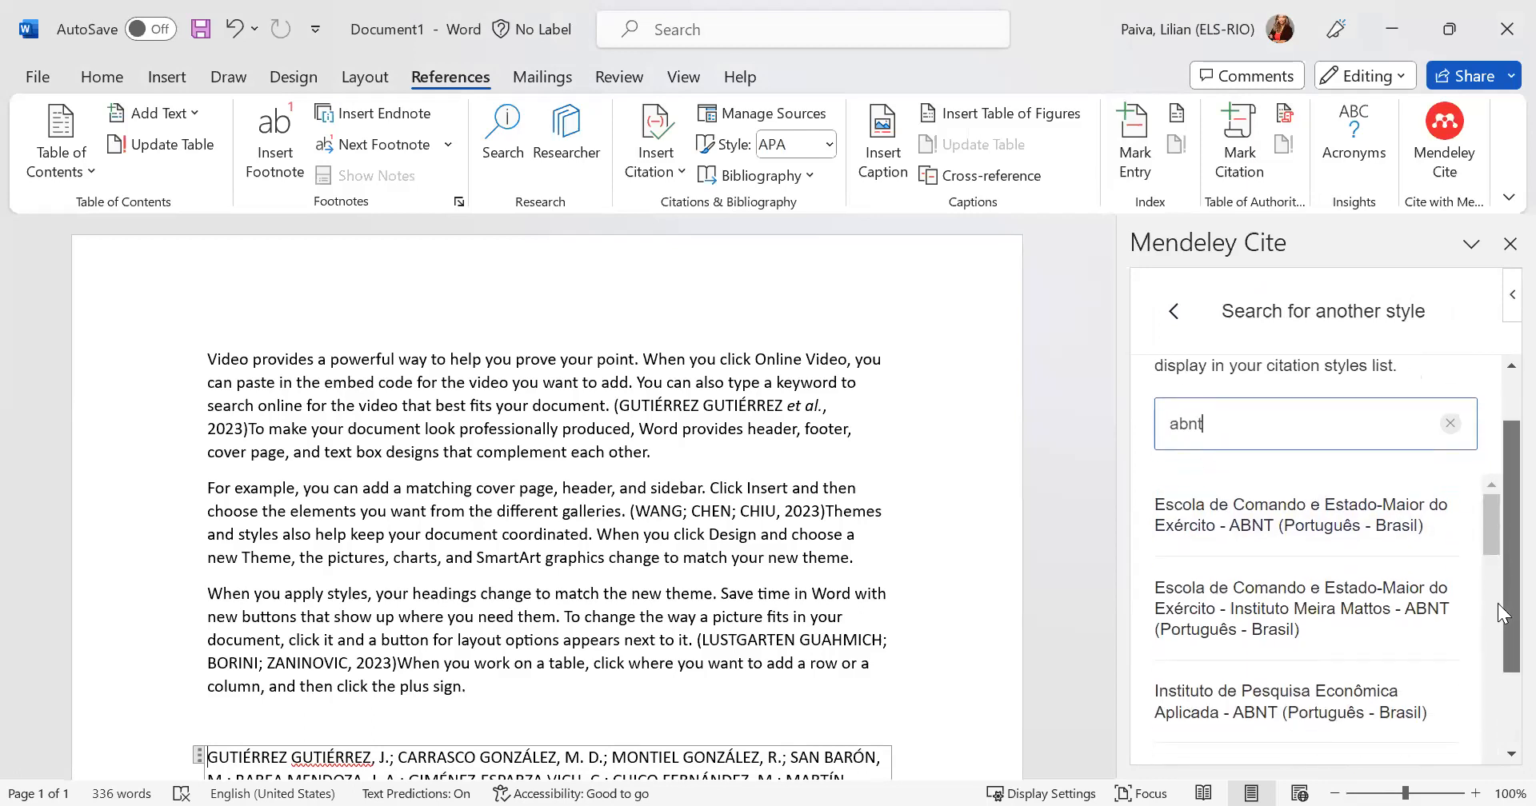
pyautogui.moveTo(1493, 520); pyautogui.dragTo(1498, 672)
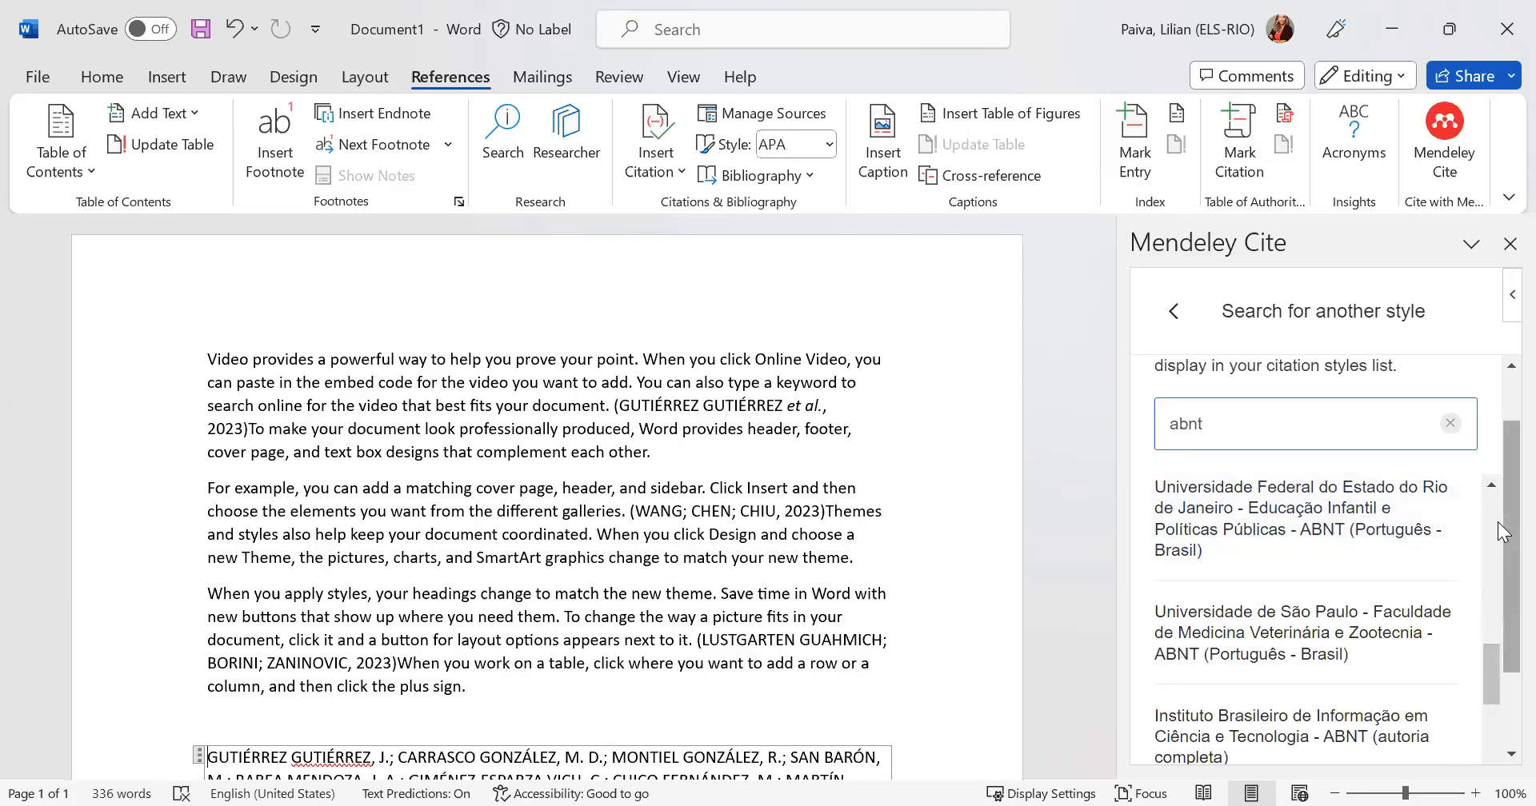
pyautogui.scroll(-1, 1498, 522)
pyautogui.moveTo(1483, 557); pyautogui.dragTo(1497, 656)
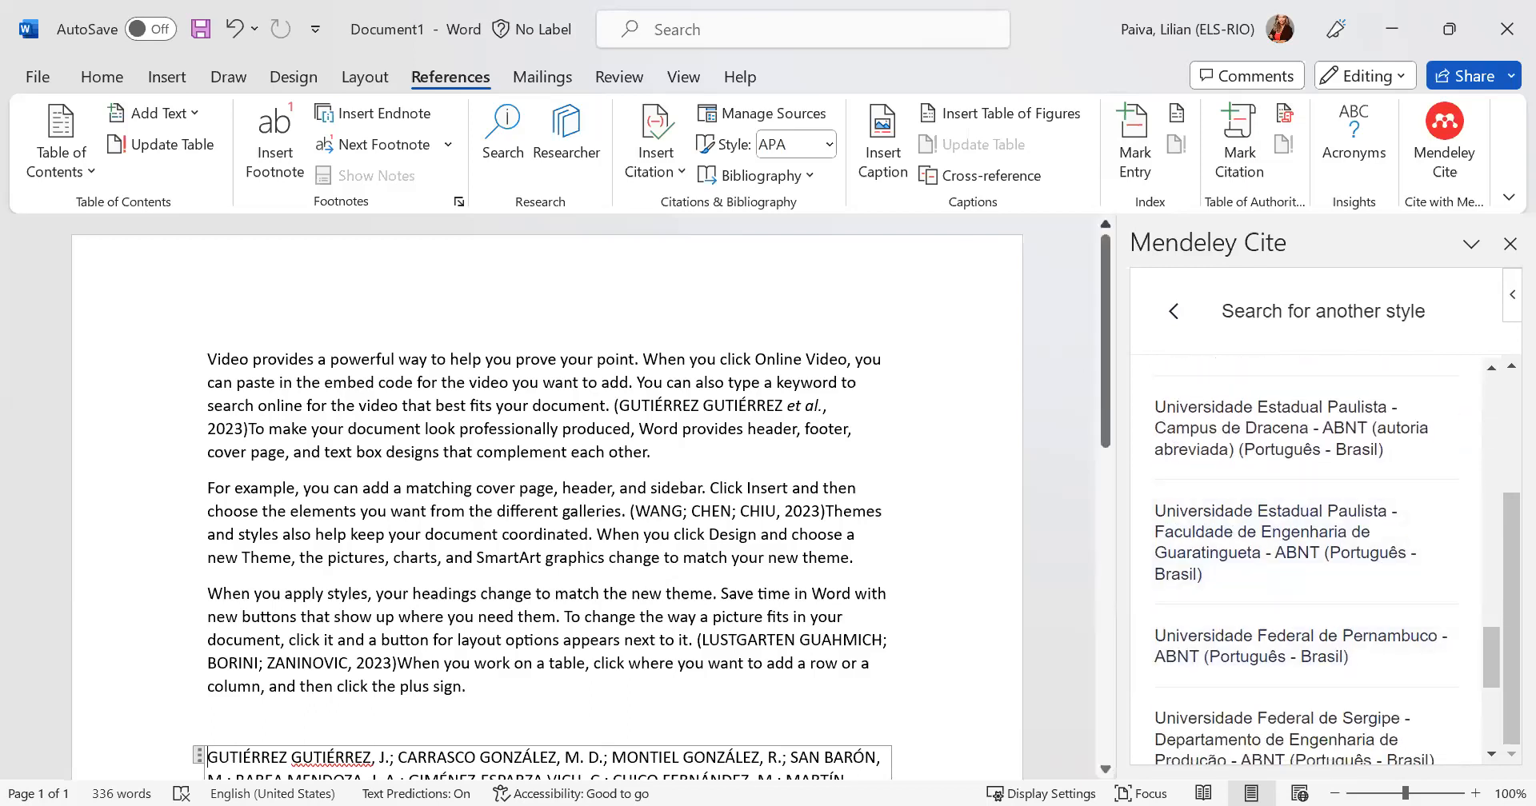
pyautogui.hotkey('alt', 'Tab')
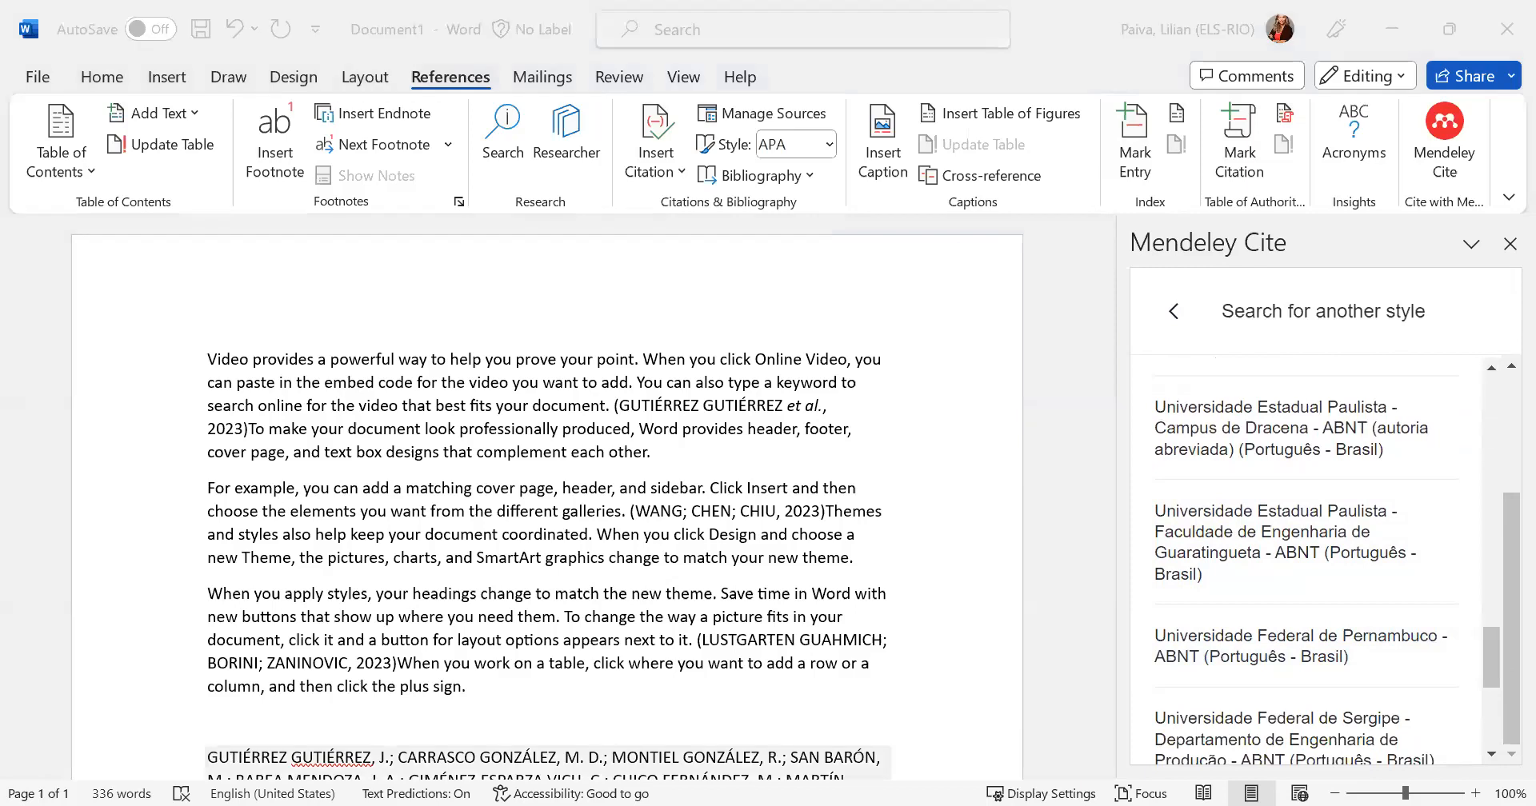